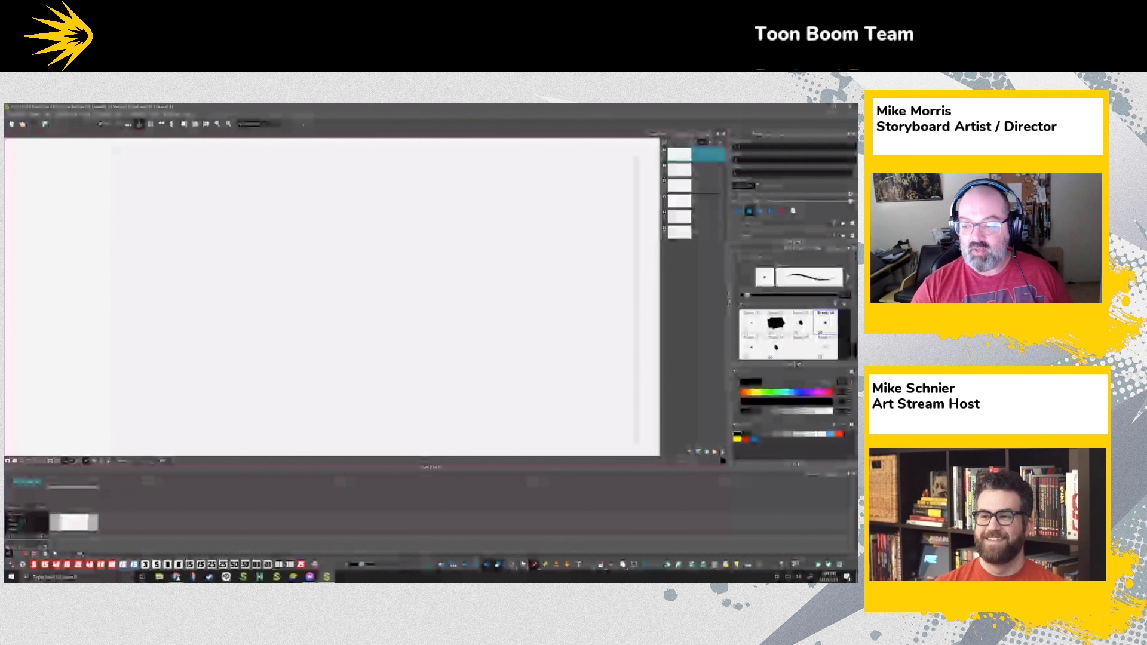
Step: Pick a grey brush colour and sketch a tall volcano outline with sloping sides and a rough rounded peak filling the camera frame
{"action": "left_click", "coordinate": [755, 434]}
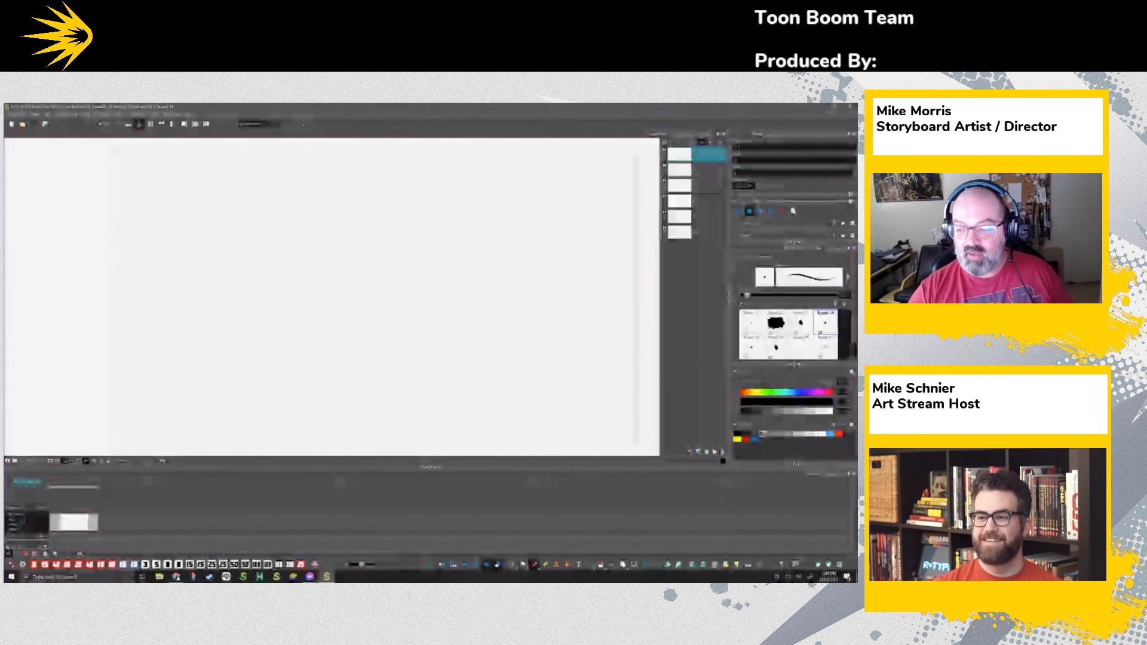
{"action": "left_click", "coordinate": [763, 433]}
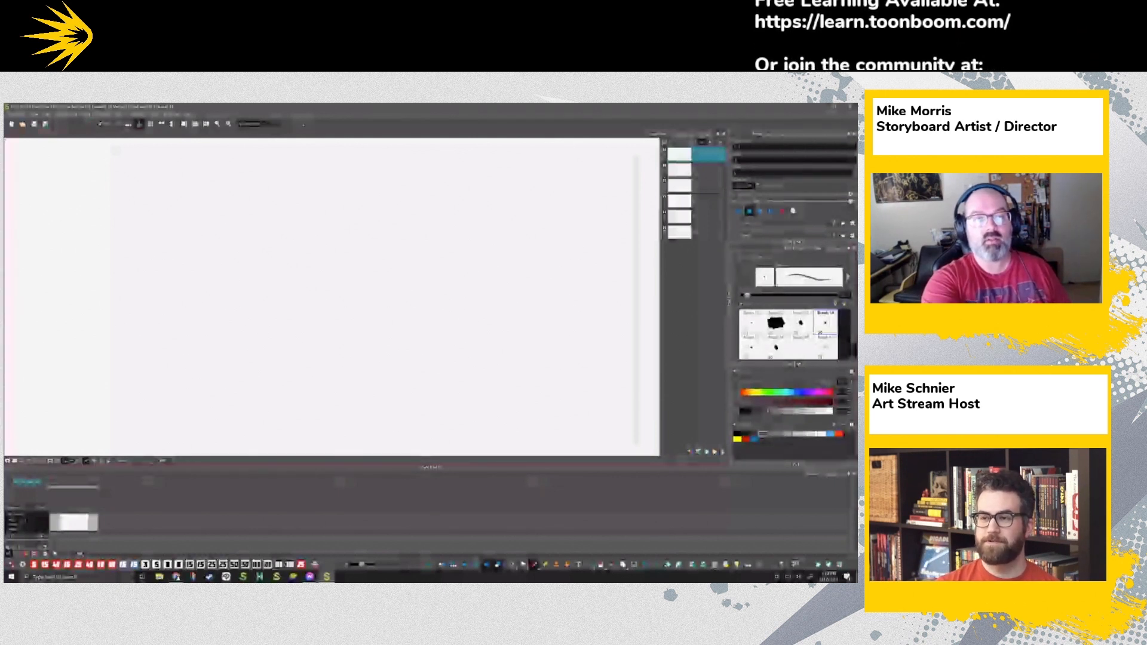
{"action": "mouse_move", "coordinate": [256, 182]}
{"action": "left_mouse_down"}
{"action": "mouse_move", "coordinate": [285, 172]}
{"action": "mouse_move", "coordinate": [144, 294]}
{"action": "left_mouse_up"}
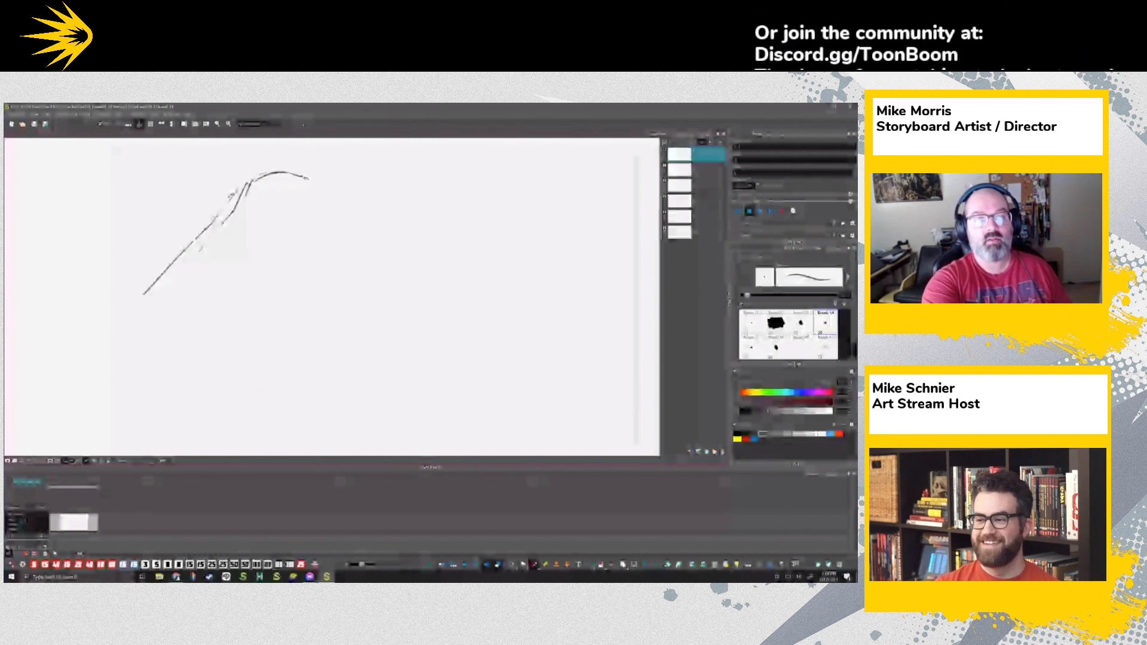
{"action": "mouse_move", "coordinate": [312, 183]}
{"action": "left_mouse_down"}
{"action": "mouse_move", "coordinate": [492, 328]}
{"action": "mouse_move", "coordinate": [535, 347]}
{"action": "left_mouse_up"}
{"action": "left_click_drag", "start_coordinate": [142, 292], "coordinate": [63, 363]}
{"action": "left_click_drag", "start_coordinate": [242, 186], "coordinate": [231, 202]}
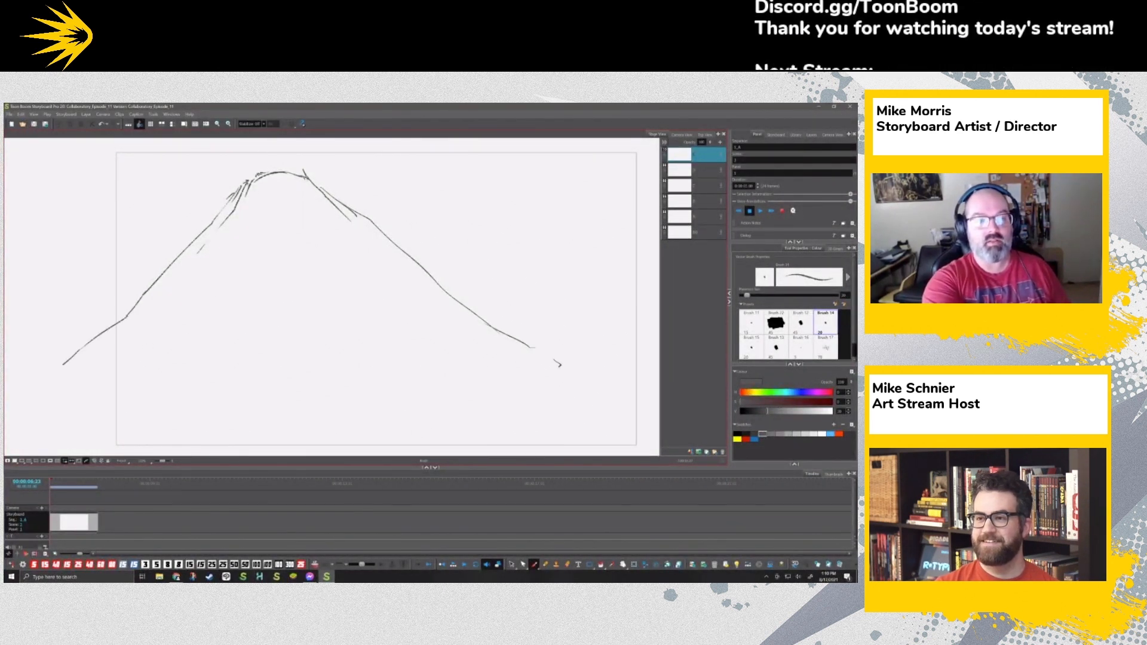
{"action": "left_click_drag", "start_coordinate": [252, 153], "coordinate": [248, 176]}
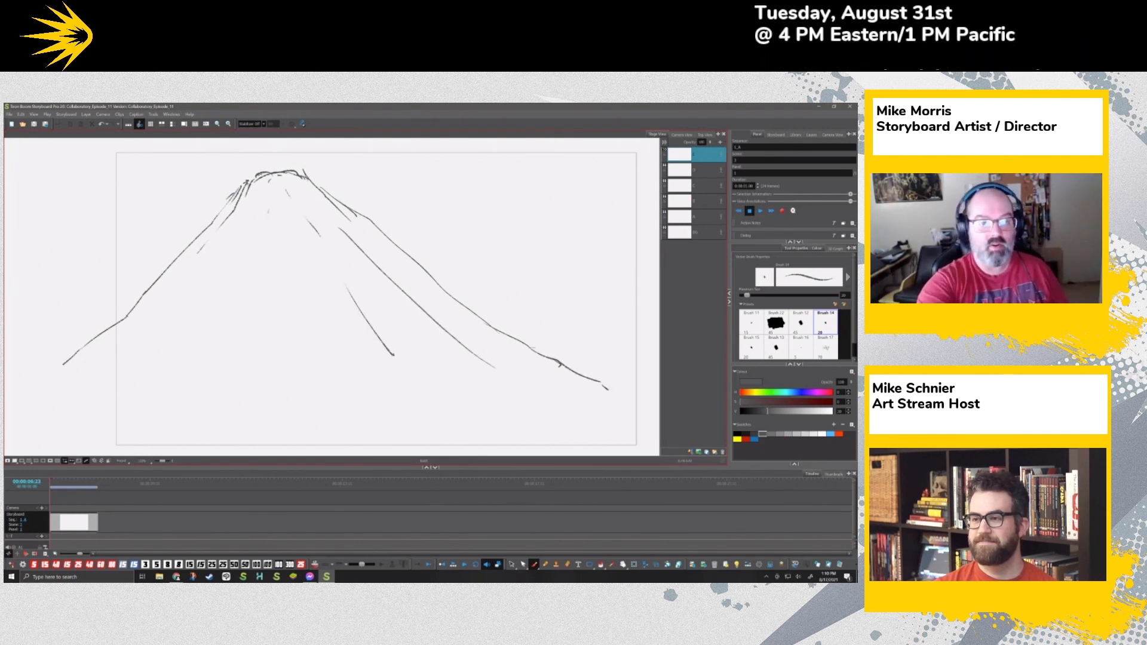
Step: Add loose contour lines running down both slopes of the volcano from the peak towards its base
{"action": "left_click_drag", "start_coordinate": [225, 256], "coordinate": [205, 289]}
{"action": "left_click_drag", "start_coordinate": [178, 326], "coordinate": [87, 409]}
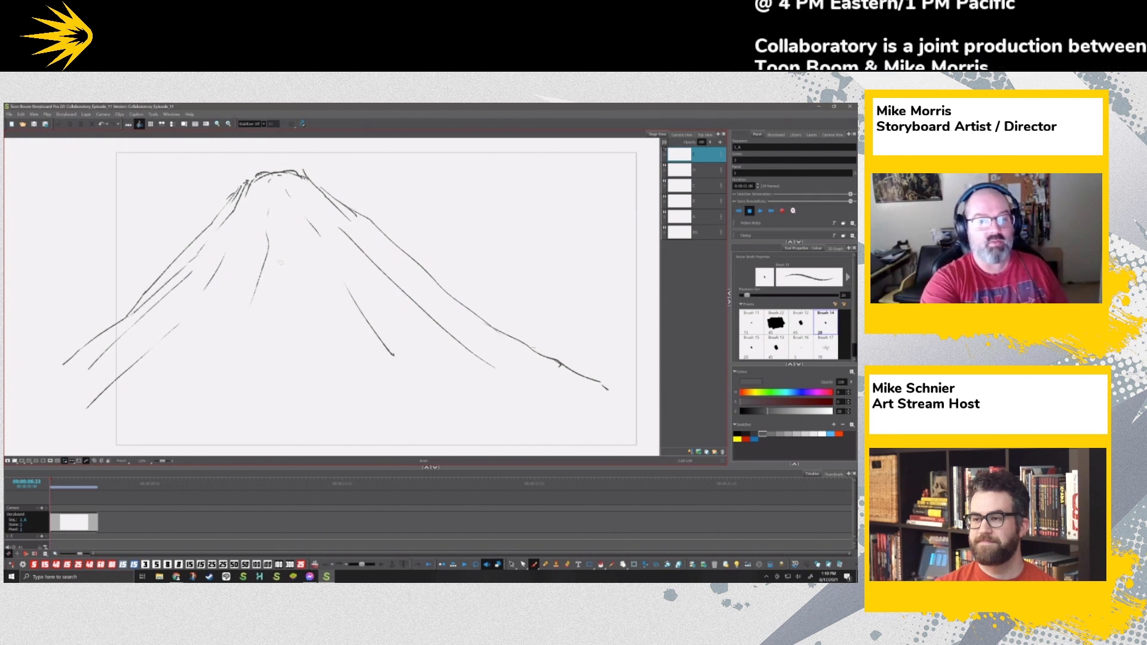
{"action": "left_click_drag", "start_coordinate": [217, 336], "coordinate": [203, 366]}
{"action": "left_click_drag", "start_coordinate": [190, 394], "coordinate": [168, 442]}
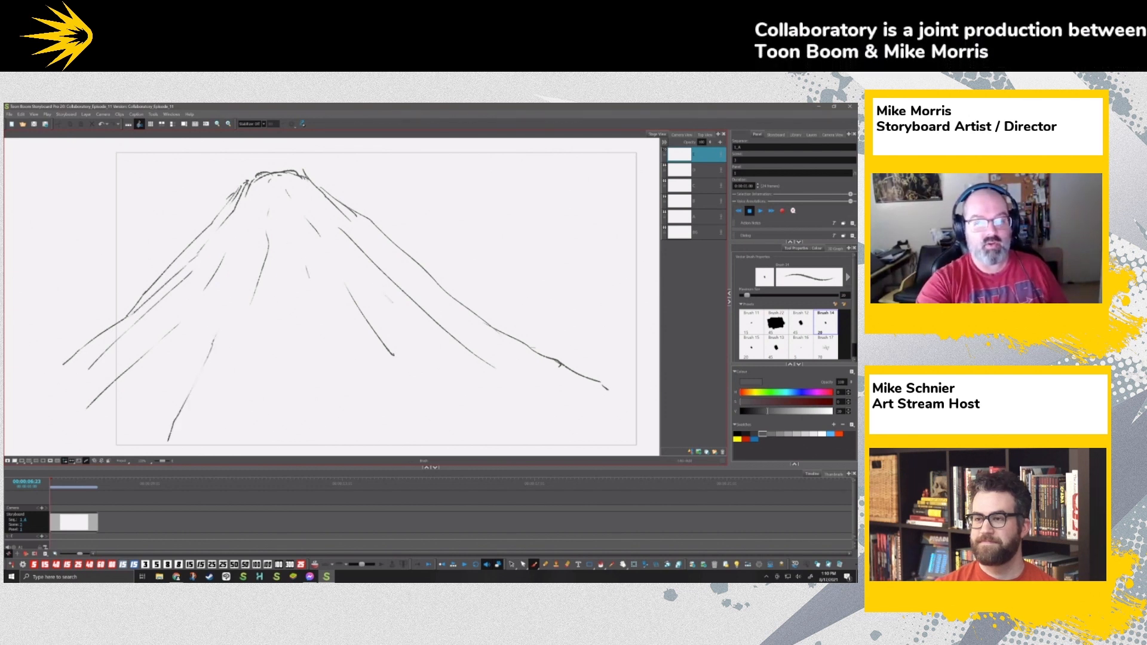
{"action": "left_click_drag", "start_coordinate": [503, 351], "coordinate": [580, 384]}
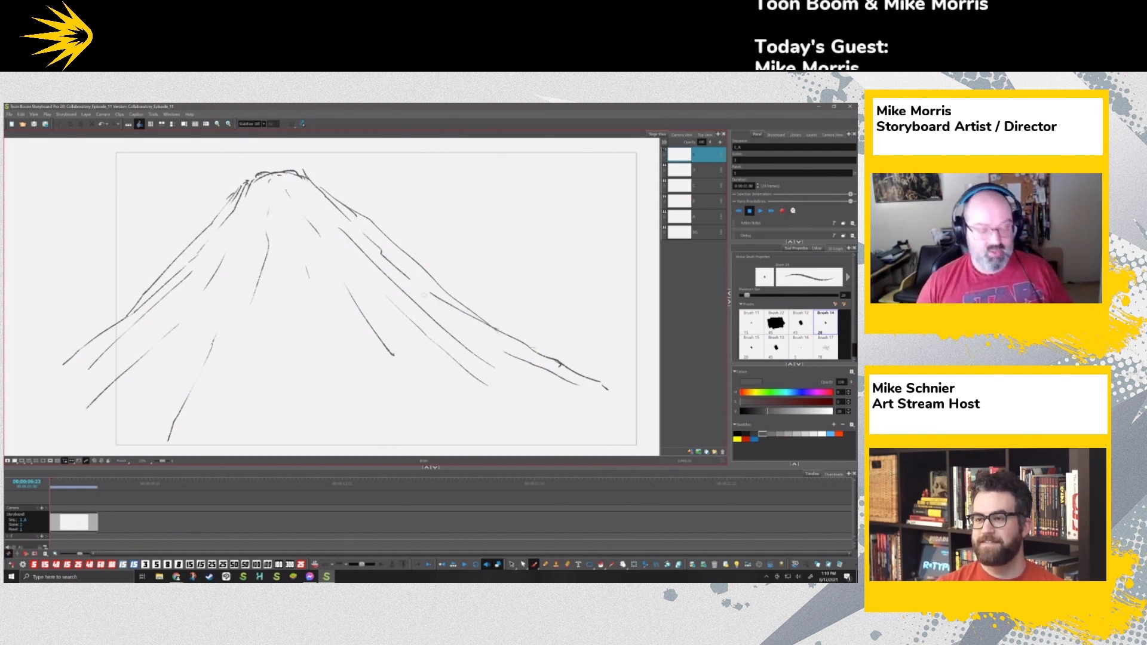
{"action": "key", "text": "1"}
{"action": "key", "text": "1"}
{"action": "key", "text": "1"}
{"action": "key", "text": "1"}
{"action": "left_click_drag", "start_coordinate": [507, 387], "coordinate": [513, 337]}
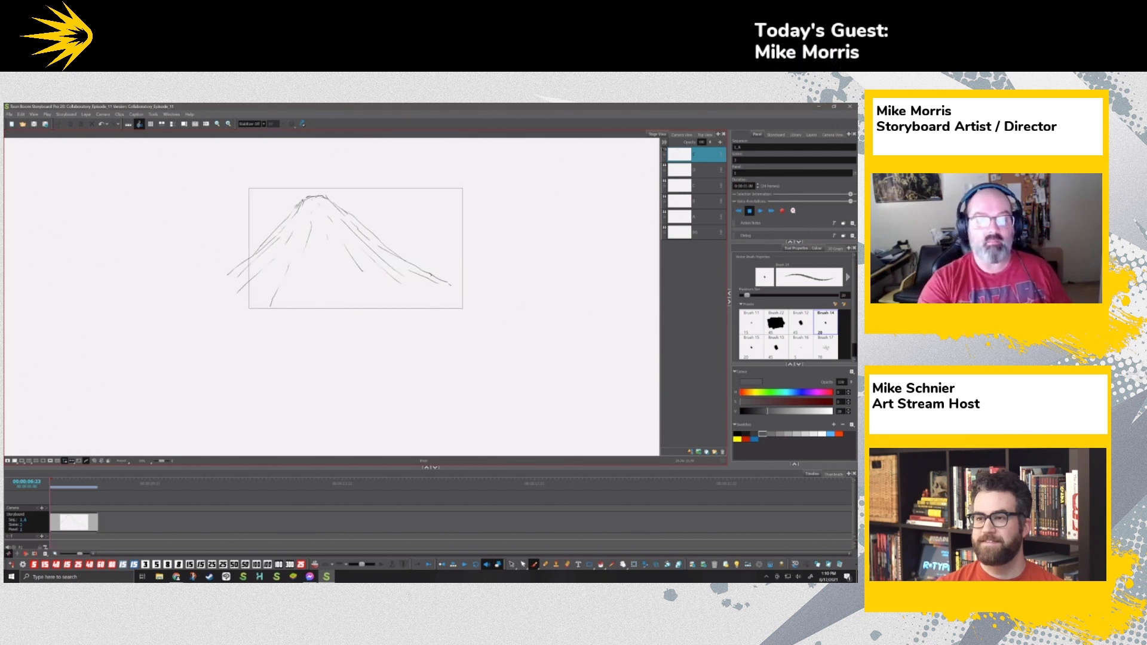
{"action": "left_click_drag", "start_coordinate": [432, 331], "coordinate": [432, 354]}
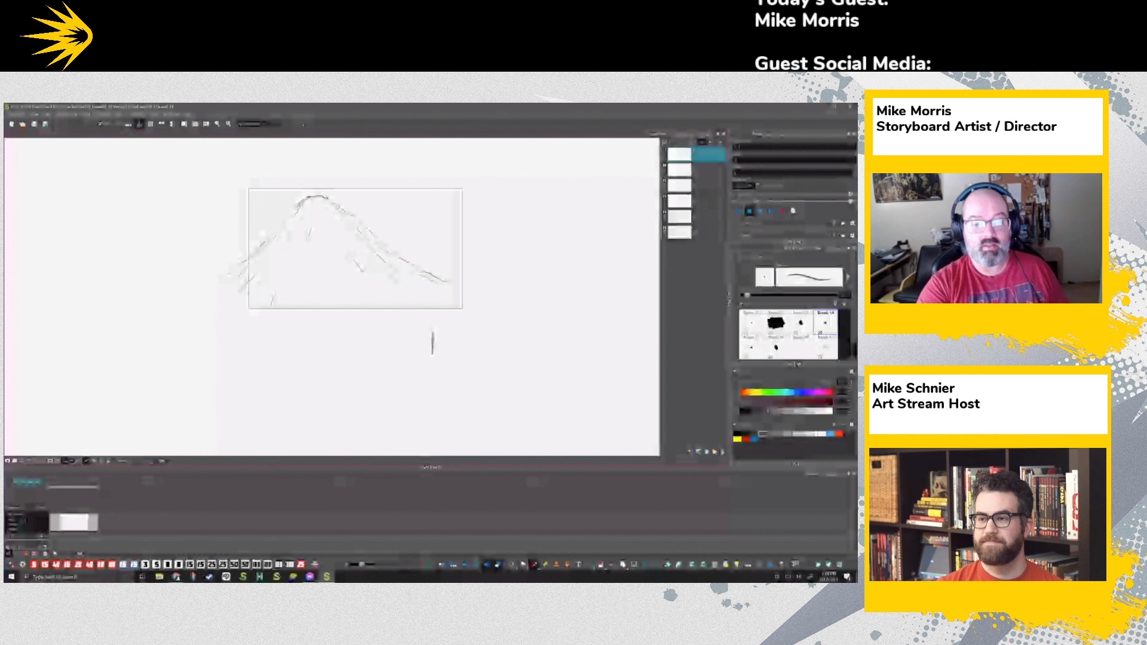
{"action": "left_click_drag", "start_coordinate": [422, 329], "coordinate": [460, 311]}
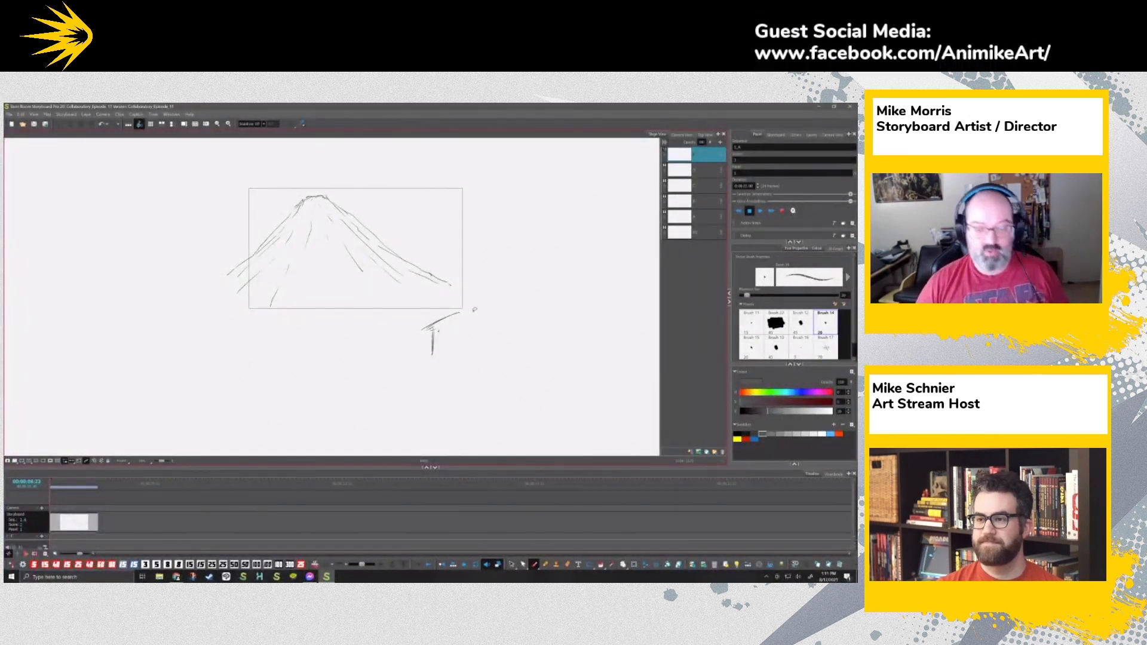
{"action": "key", "text": "ctrl+z"}
{"action": "key", "text": "ctrl+z"}
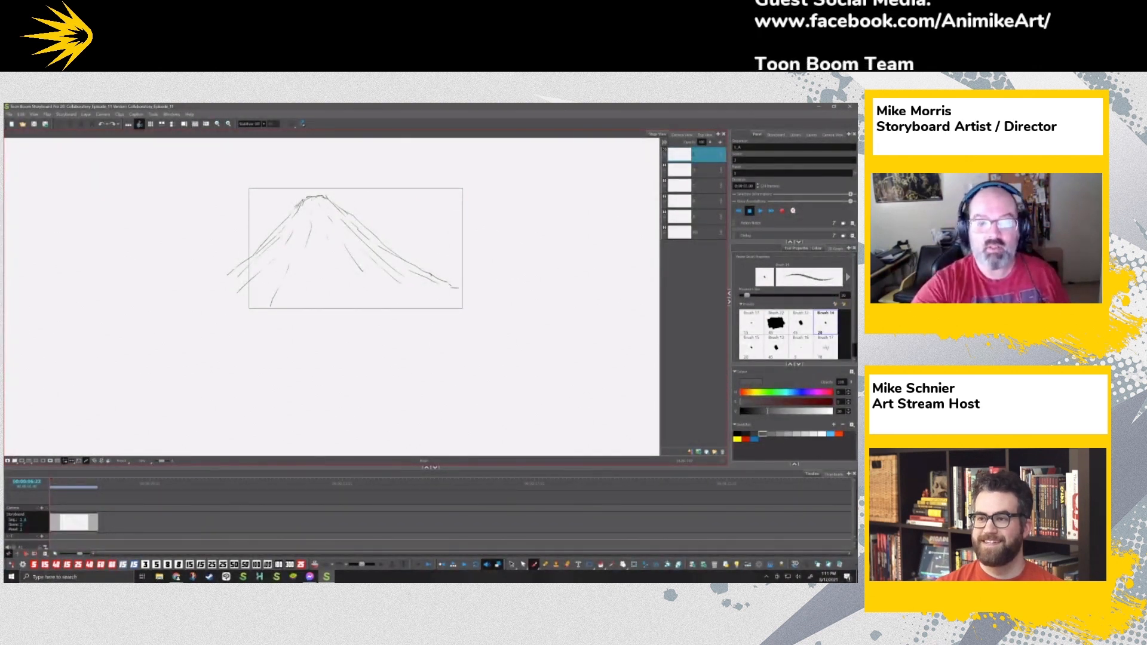
Step: Extend the volcano's lower slope beyond the camera frame and sketch long converging diagonal ground lines across the foreground
{"action": "left_click_drag", "start_coordinate": [449, 286], "coordinate": [495, 298]}
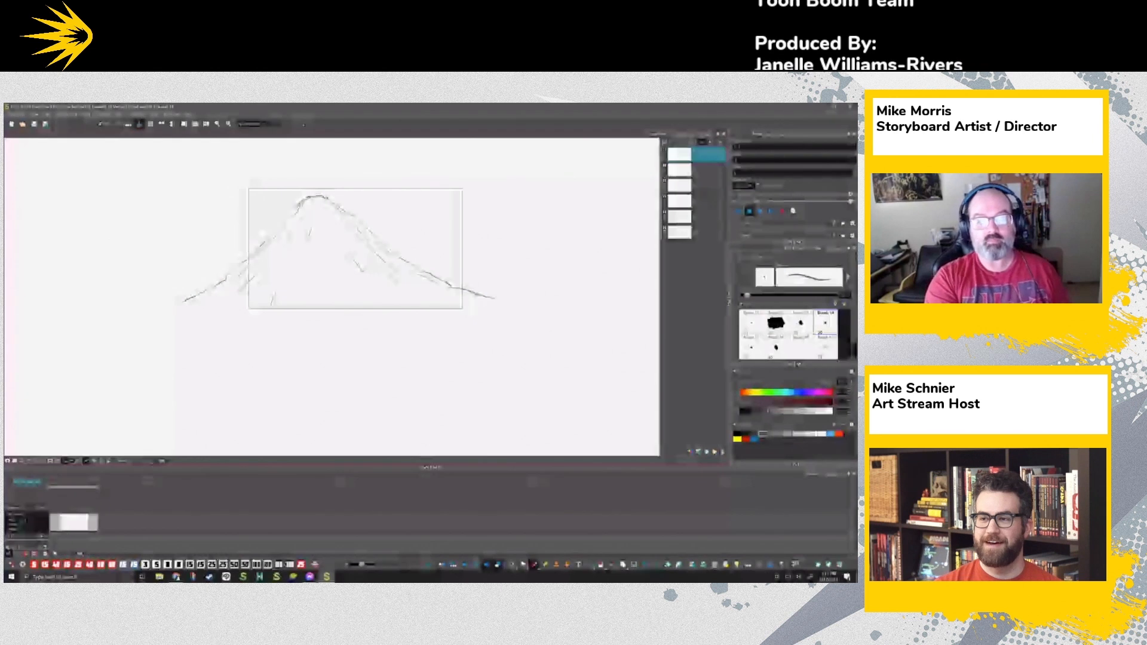
{"action": "left_click_drag", "start_coordinate": [378, 394], "coordinate": [540, 366]}
{"action": "left_click_drag", "start_coordinate": [266, 390], "coordinate": [505, 360]}
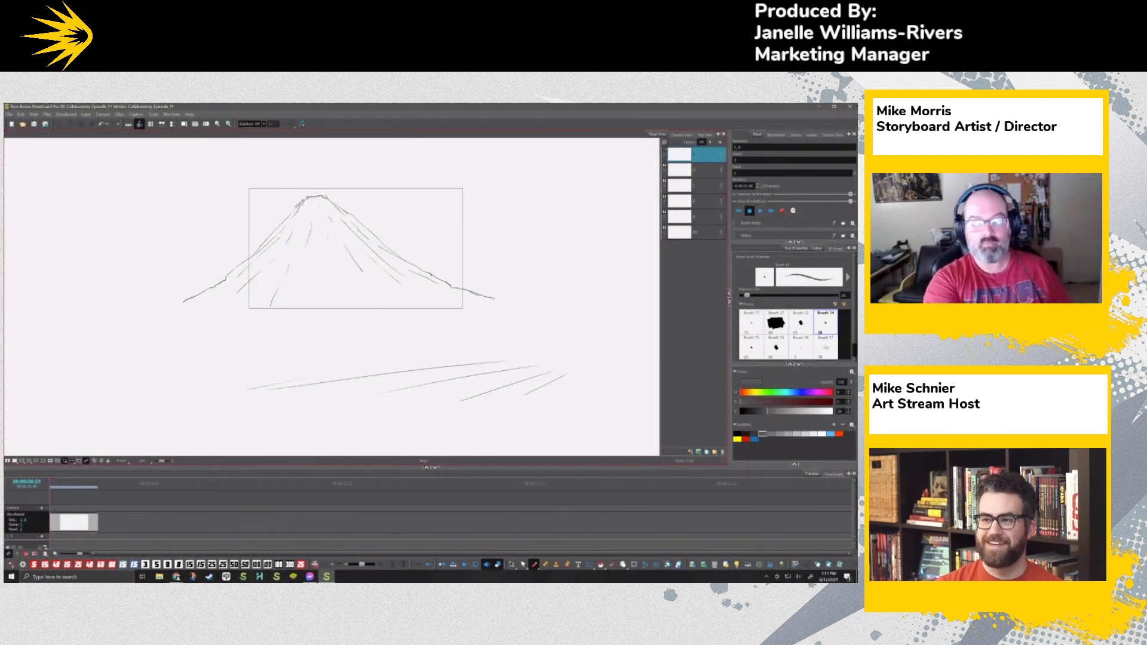
{"action": "left_click_drag", "start_coordinate": [324, 402], "coordinate": [527, 367]}
{"action": "left_click_drag", "start_coordinate": [249, 420], "coordinate": [446, 395]}
{"action": "left_click_drag", "start_coordinate": [293, 433], "coordinate": [470, 387]}
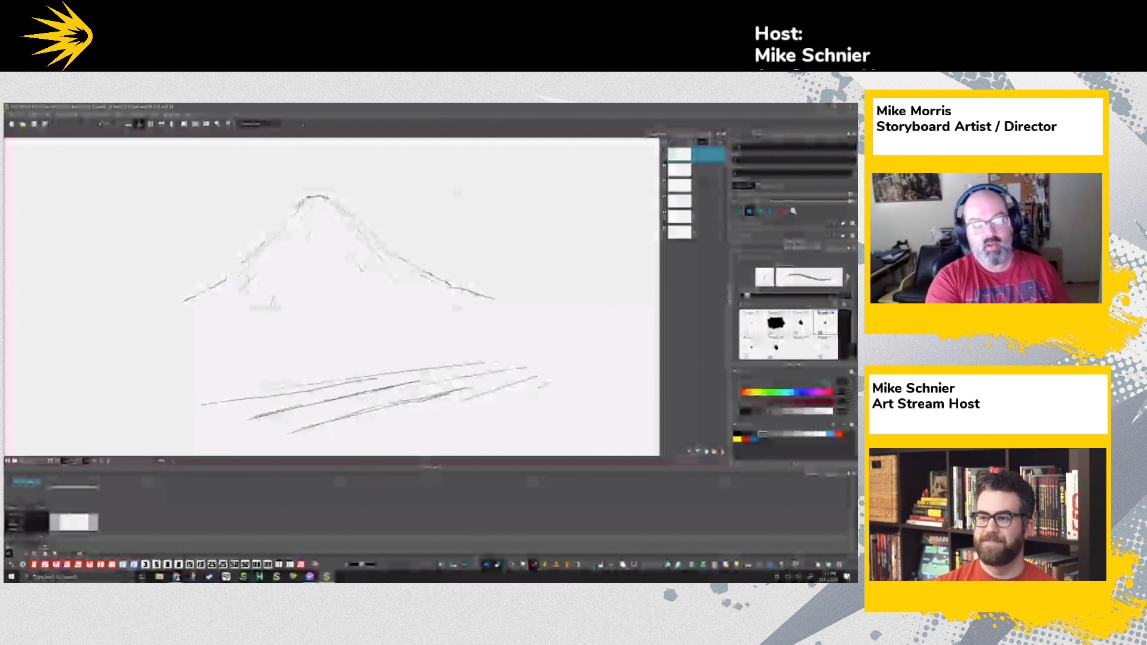
{"action": "left_click_drag", "start_coordinate": [183, 406], "coordinate": [380, 377]}
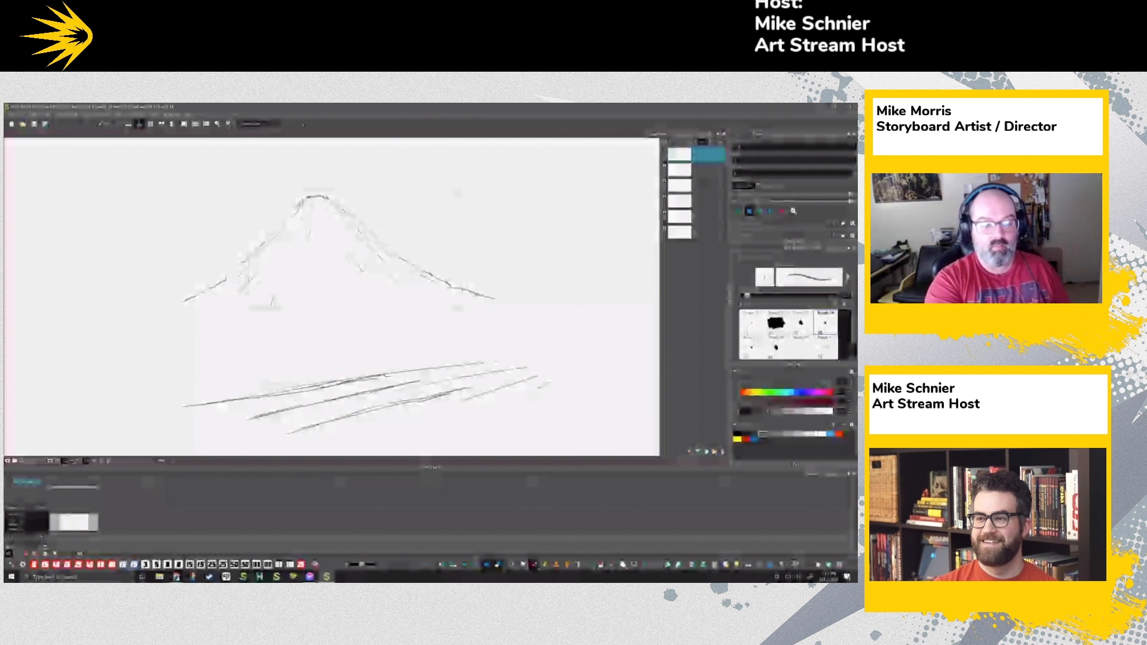
{"action": "left_click_drag", "start_coordinate": [205, 389], "coordinate": [342, 371]}
{"action": "left_click_drag", "start_coordinate": [155, 397], "coordinate": [344, 369]}
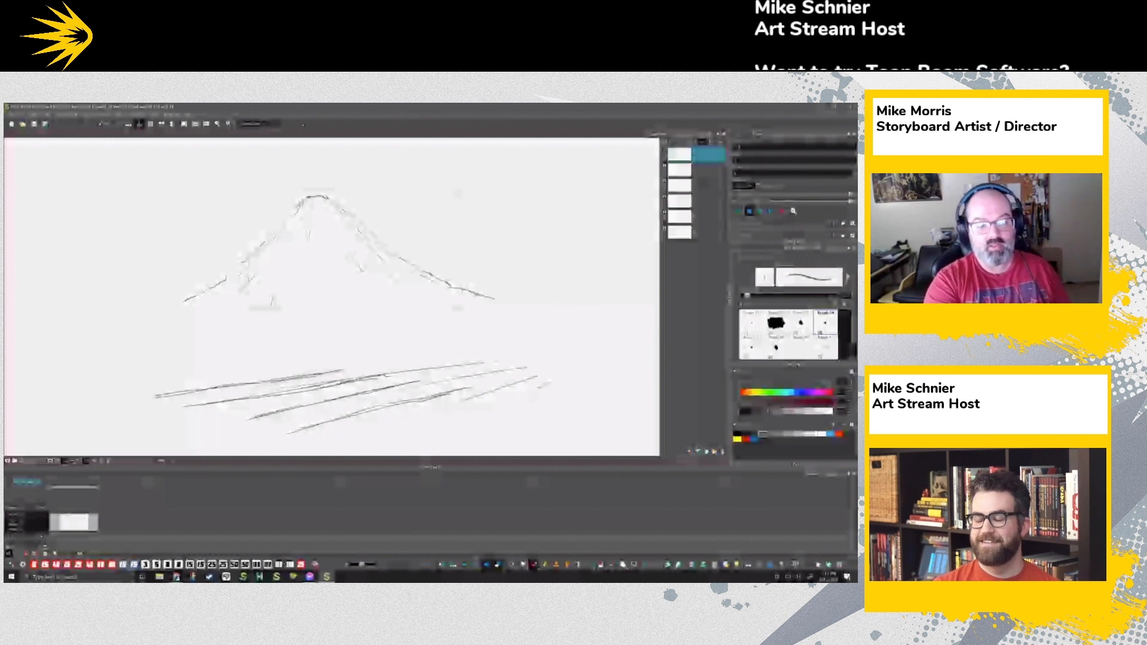
{"action": "left_click_drag", "start_coordinate": [238, 417], "coordinate": [429, 380]}
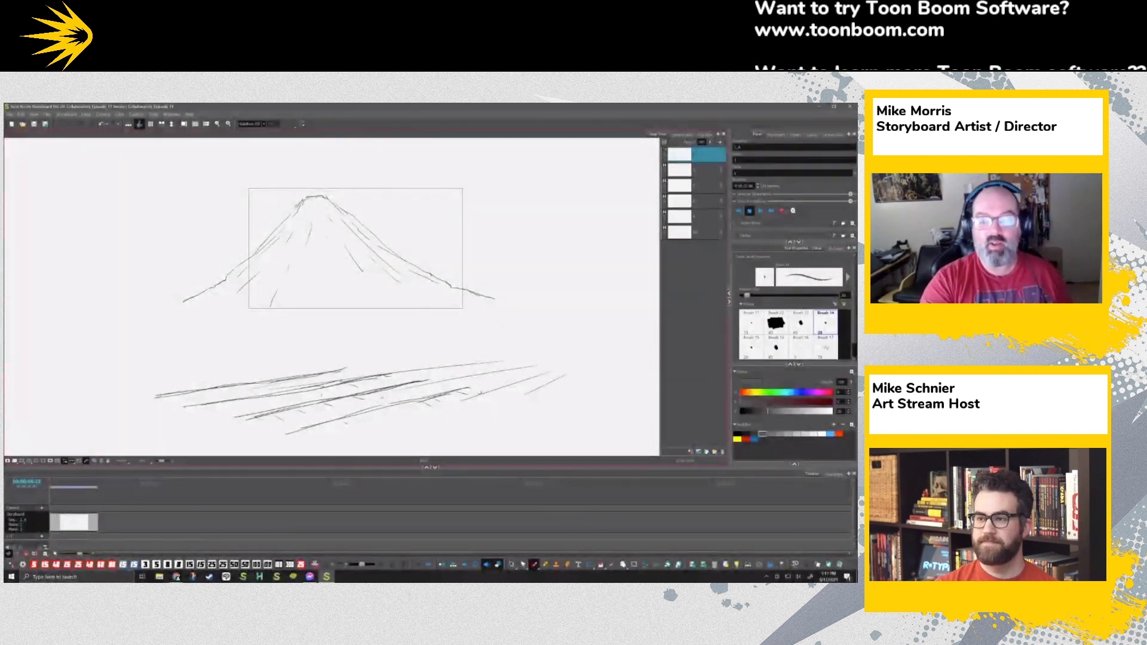
{"action": "left_click_drag", "start_coordinate": [494, 311], "coordinate": [471, 363]}
{"action": "mouse_move", "coordinate": [495, 311]}
{"action": "left_mouse_down"}
{"action": "mouse_move", "coordinate": [525, 308]}
{"action": "mouse_move", "coordinate": [550, 365]}
{"action": "left_mouse_up"}
{"action": "left_click_drag", "start_coordinate": [526, 307], "coordinate": [551, 365]}
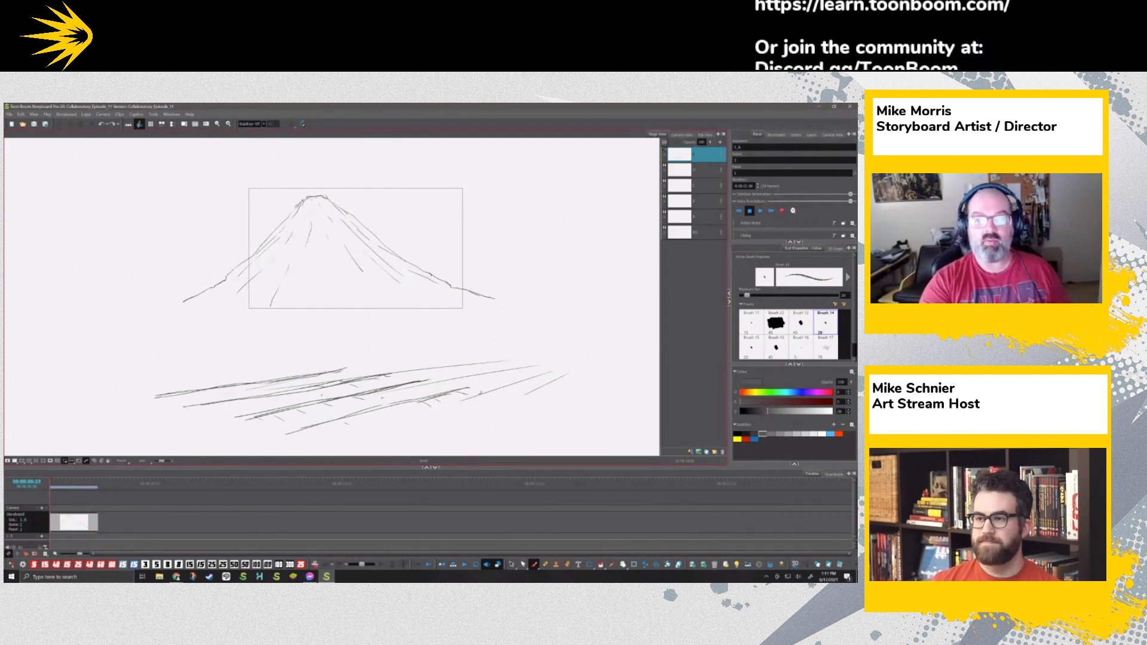
Step: Try a pair of pitched-roof huts on posts beside the volcano's right foot, and delete the sketch
{"action": "left_click_drag", "start_coordinate": [505, 306], "coordinate": [537, 321]}
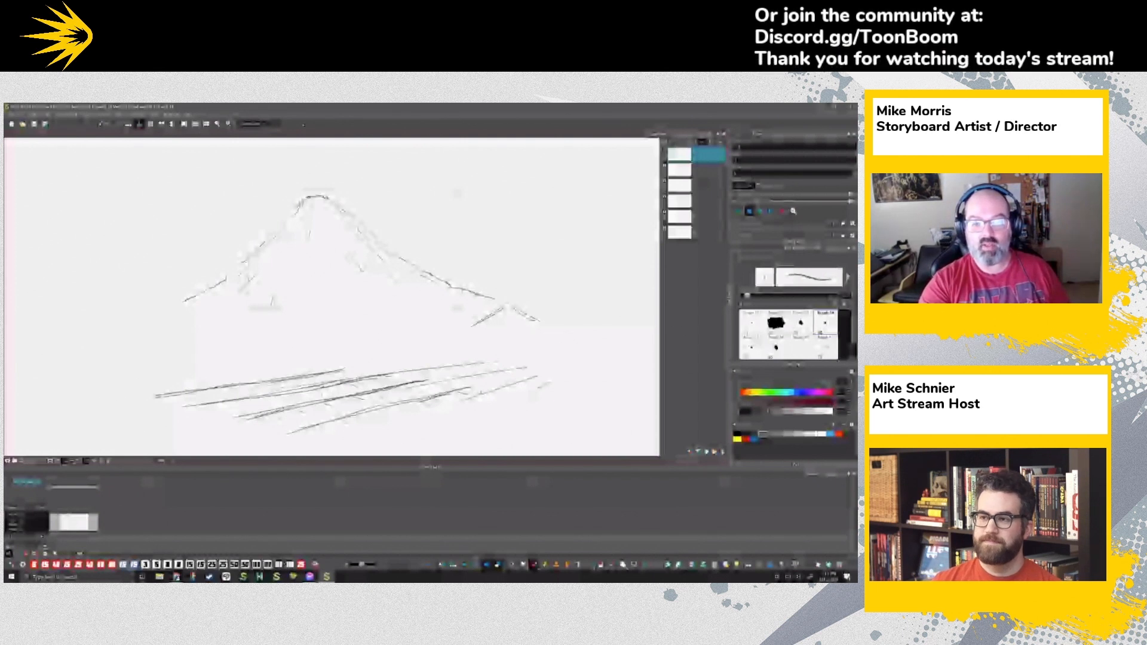
{"action": "mouse_move", "coordinate": [489, 316]}
{"action": "left_mouse_down"}
{"action": "mouse_move", "coordinate": [463, 332]}
{"action": "mouse_move", "coordinate": [457, 358]}
{"action": "left_mouse_up"}
{"action": "mouse_move", "coordinate": [526, 310]}
{"action": "left_mouse_down"}
{"action": "mouse_move", "coordinate": [545, 355]}
{"action": "mouse_move", "coordinate": [478, 317]}
{"action": "mouse_move", "coordinate": [537, 322]}
{"action": "mouse_move", "coordinate": [486, 358]}
{"action": "left_mouse_up"}
{"action": "left_click_drag", "start_coordinate": [546, 293], "coordinate": [524, 310]}
{"action": "left_click_drag", "start_coordinate": [594, 314], "coordinate": [596, 357]}
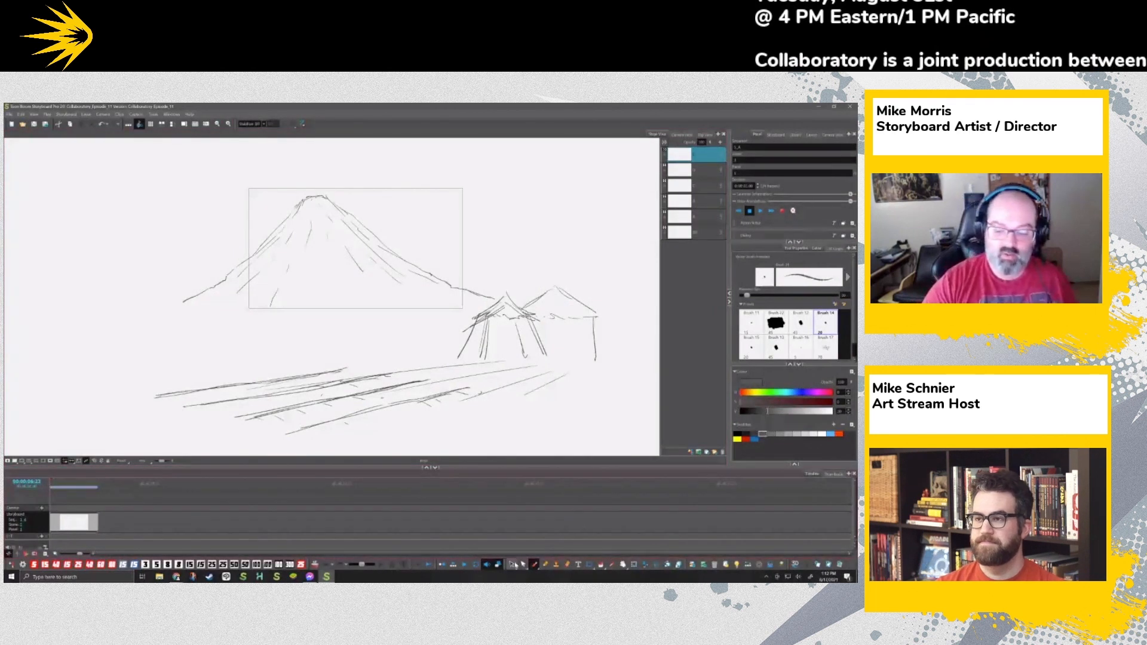
{"action": "key", "text": "alt+s"}
{"action": "mouse_move", "coordinate": [575, 279]}
{"action": "left_mouse_down"}
{"action": "mouse_move", "coordinate": [520, 281]}
{"action": "mouse_move", "coordinate": [453, 359]}
{"action": "mouse_move", "coordinate": [609, 348]}
{"action": "left_mouse_up"}
{"action": "key", "text": "Delete"}
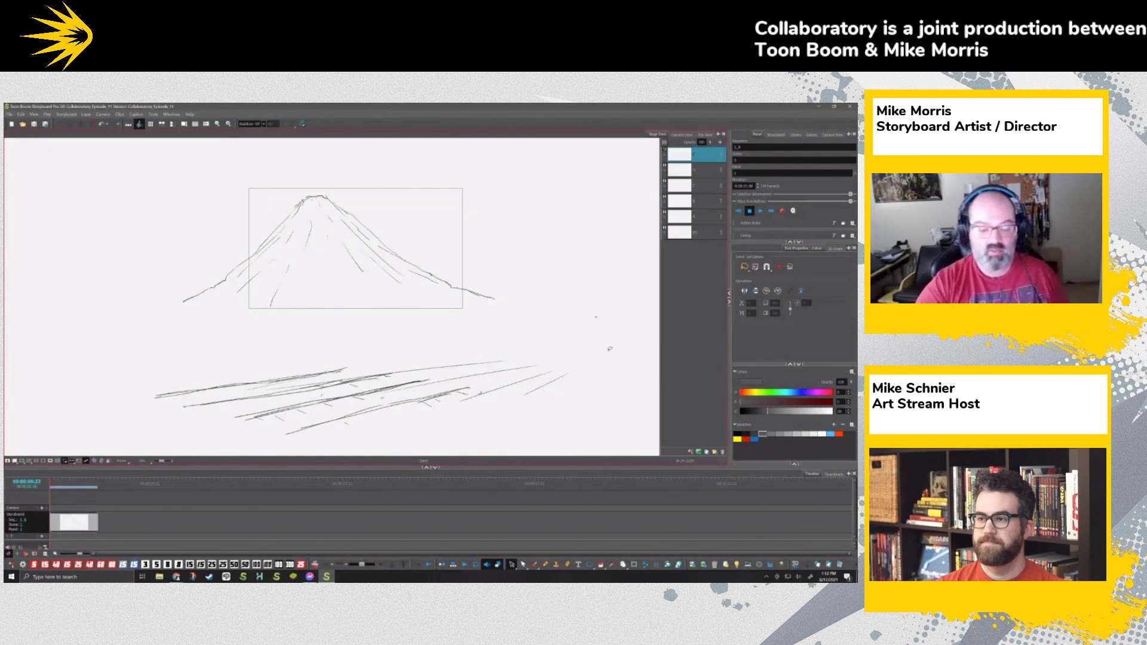
Step: Sketch a dome-shaped hut with crossed poles at its top and an arched doorway near the volcano's right foot
{"action": "key", "text": "alt+b"}
{"action": "mouse_move", "coordinate": [466, 350]}
{"action": "left_mouse_down"}
{"action": "mouse_move", "coordinate": [525, 294]}
{"action": "mouse_move", "coordinate": [584, 347]}
{"action": "left_mouse_up"}
{"action": "left_click_drag", "start_coordinate": [505, 280], "coordinate": [589, 357]}
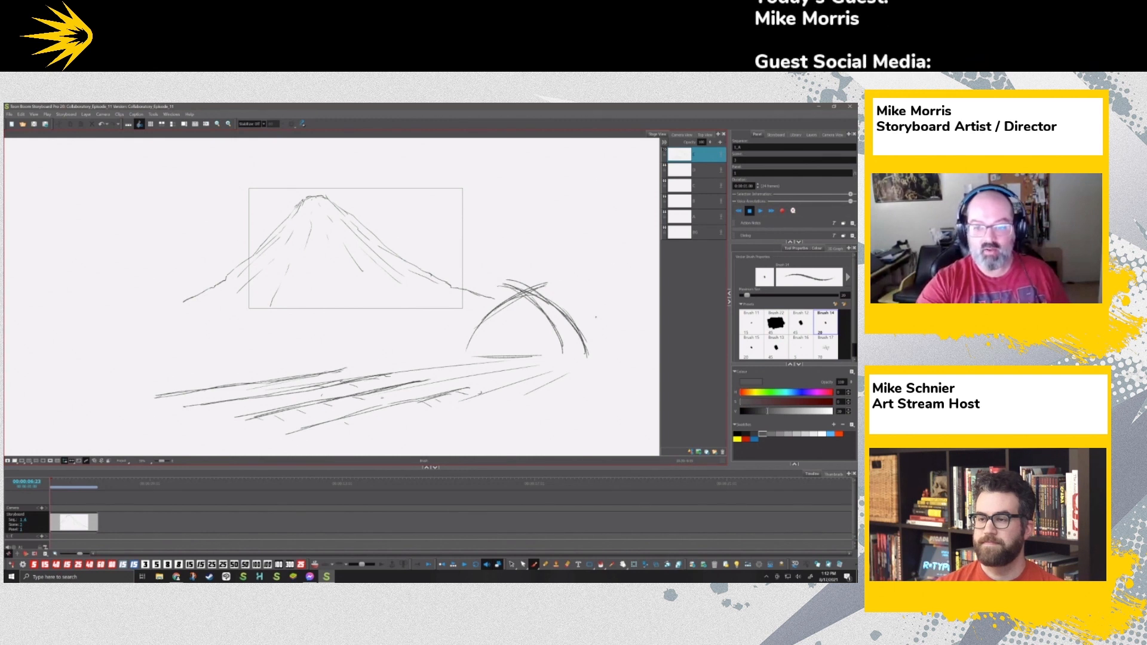
{"action": "mouse_move", "coordinate": [572, 319]}
{"action": "left_mouse_down"}
{"action": "mouse_move", "coordinate": [587, 352]}
{"action": "mouse_move", "coordinate": [494, 353]}
{"action": "left_mouse_up"}
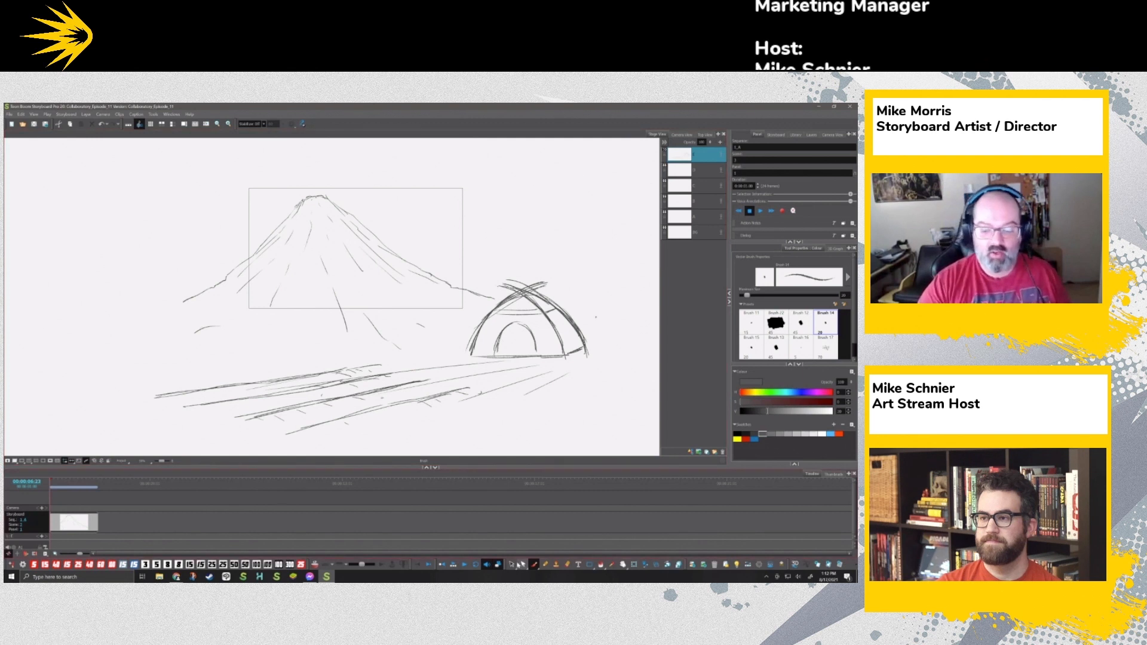
Step: Select the whole dome hut and scale it down to about half its size, keeping its base on the ground
{"action": "key", "text": "alt+s"}
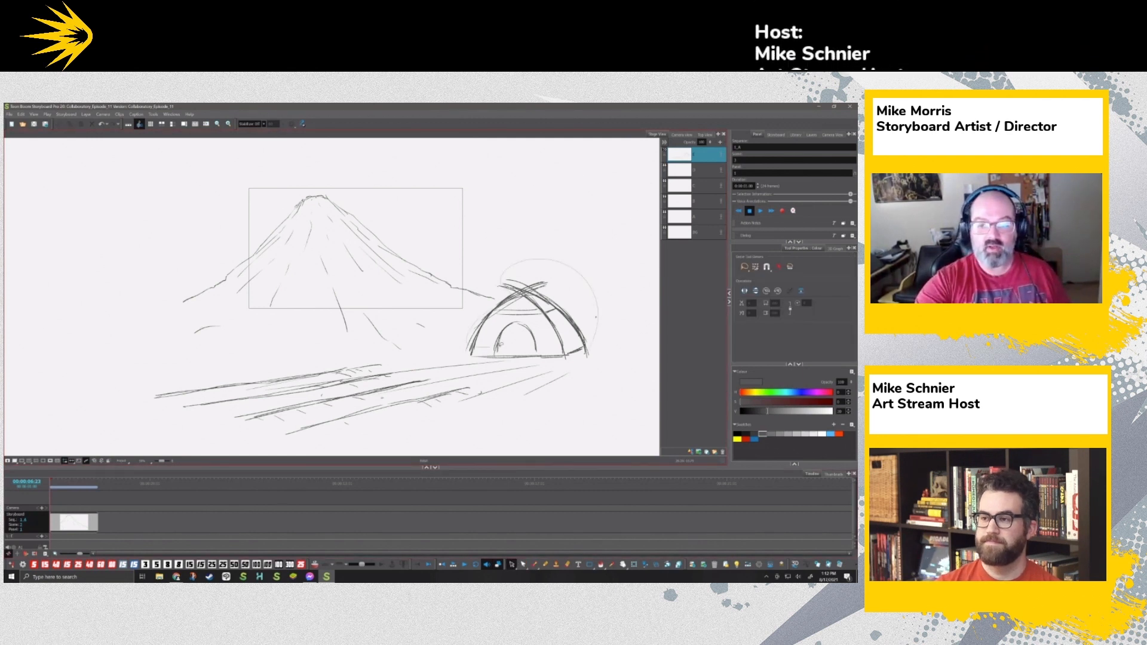
{"action": "left_click_drag", "start_coordinate": [595, 317], "coordinate": [595, 326]}
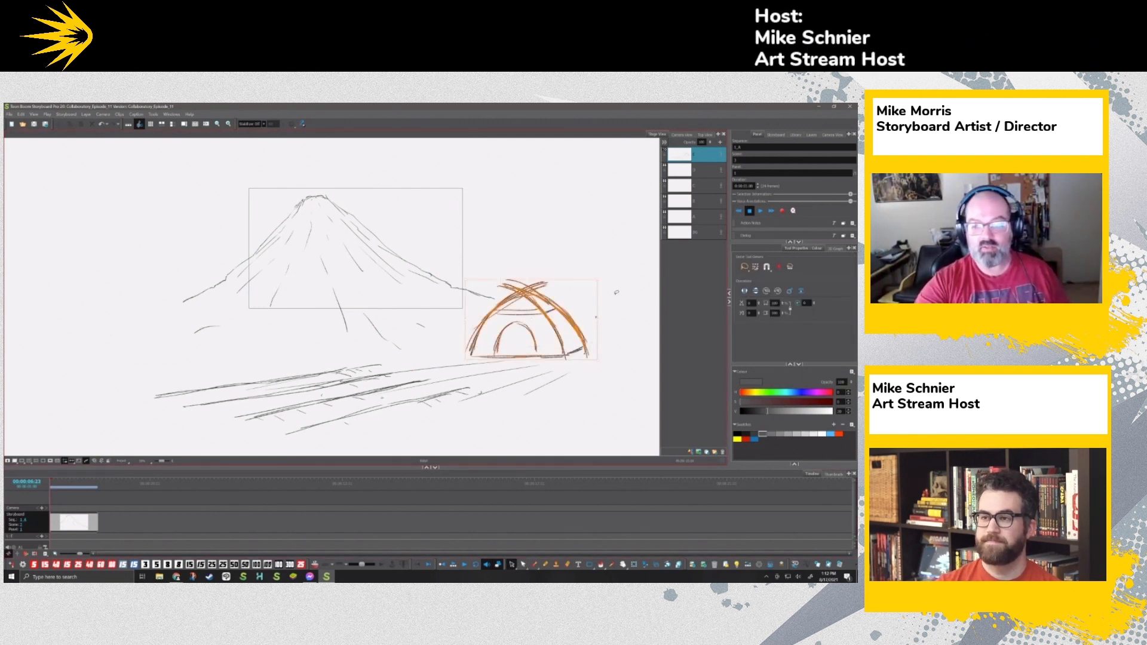
{"action": "left_click_drag", "start_coordinate": [532, 278], "coordinate": [534, 340]}
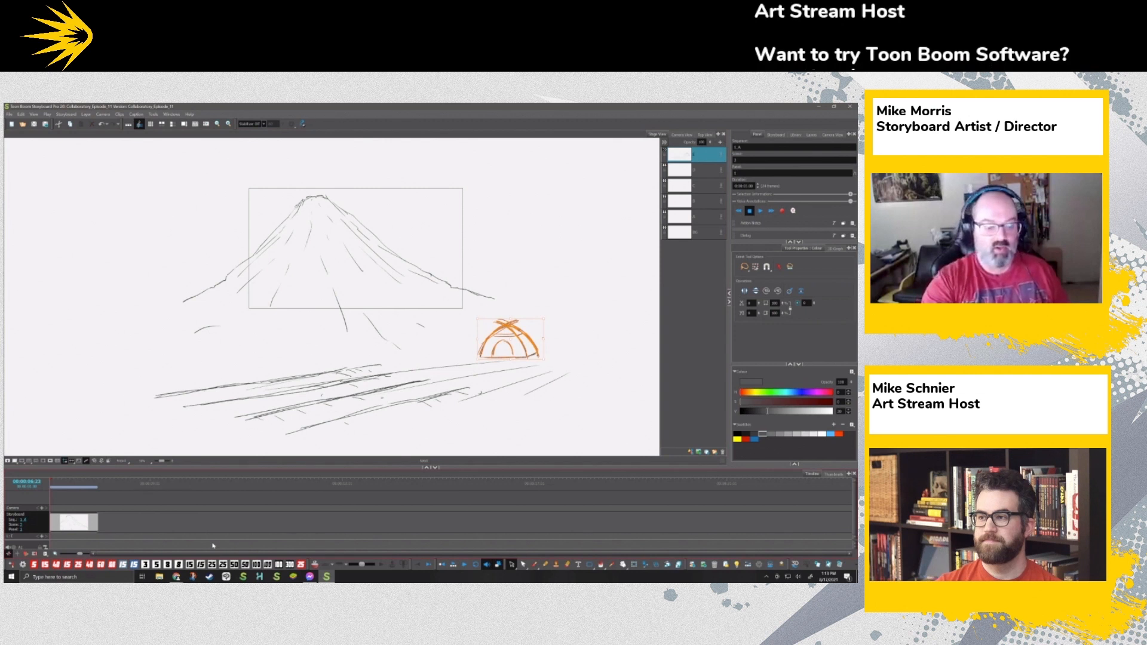
Step: Draw a palm tree with spreading fronds just to the right of the hut, with ground scribbles at its foot
{"action": "left_click", "coordinate": [535, 565]}
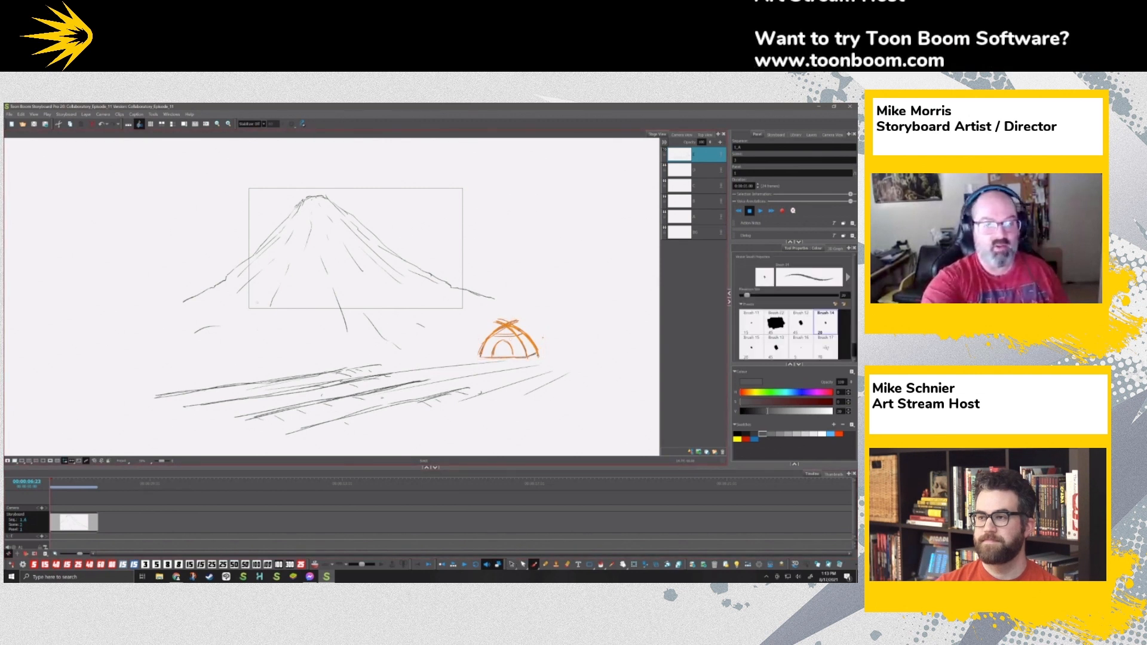
{"action": "mouse_move", "coordinate": [529, 291]}
{"action": "left_mouse_down"}
{"action": "mouse_move", "coordinate": [561, 270]}
{"action": "mouse_move", "coordinate": [532, 292]}
{"action": "left_mouse_up"}
{"action": "mouse_move", "coordinate": [531, 292]}
{"action": "left_mouse_down"}
{"action": "mouse_move", "coordinate": [508, 291]}
{"action": "mouse_move", "coordinate": [530, 294]}
{"action": "mouse_move", "coordinate": [532, 326]}
{"action": "left_mouse_up"}
{"action": "mouse_move", "coordinate": [533, 295]}
{"action": "left_mouse_down"}
{"action": "mouse_move", "coordinate": [536, 342]}
{"action": "mouse_move", "coordinate": [558, 342]}
{"action": "left_mouse_up"}
{"action": "left_click_drag", "start_coordinate": [566, 343], "coordinate": [570, 345]}
Step: Sketch a row of low rounded bushes from the hut leftward along the foot of the volcano
{"action": "mouse_move", "coordinate": [519, 326]}
{"action": "left_mouse_down"}
{"action": "mouse_move", "coordinate": [529, 336]}
{"action": "mouse_move", "coordinate": [479, 338]}
{"action": "left_mouse_up"}
{"action": "left_click_drag", "start_coordinate": [479, 338], "coordinate": [423, 341]}
{"action": "left_click_drag", "start_coordinate": [322, 360], "coordinate": [295, 354]}
{"action": "left_click_drag", "start_coordinate": [282, 352], "coordinate": [246, 351]}
Step: Draw a group of palm trees at the far left of the scene, with bushes and ground marks around their trunks
{"action": "left_click_drag", "start_coordinate": [207, 360], "coordinate": [215, 303]}
{"action": "mouse_move", "coordinate": [215, 302]}
{"action": "left_mouse_down"}
{"action": "mouse_move", "coordinate": [220, 271]}
{"action": "mouse_move", "coordinate": [215, 298]}
{"action": "left_mouse_up"}
{"action": "mouse_move", "coordinate": [215, 302]}
{"action": "left_mouse_down"}
{"action": "mouse_move", "coordinate": [231, 288]}
{"action": "mouse_move", "coordinate": [214, 307]}
{"action": "left_mouse_up"}
{"action": "mouse_move", "coordinate": [213, 299]}
{"action": "left_mouse_down"}
{"action": "mouse_move", "coordinate": [193, 273]}
{"action": "mouse_move", "coordinate": [190, 302]}
{"action": "left_mouse_up"}
{"action": "mouse_move", "coordinate": [231, 303]}
{"action": "left_mouse_down"}
{"action": "mouse_move", "coordinate": [173, 352]}
{"action": "mouse_move", "coordinate": [190, 374]}
{"action": "left_mouse_up"}
{"action": "left_click_drag", "start_coordinate": [193, 323], "coordinate": [187, 369]}
{"action": "mouse_move", "coordinate": [201, 292]}
{"action": "left_mouse_down"}
{"action": "mouse_move", "coordinate": [179, 322]}
{"action": "mouse_move", "coordinate": [167, 276]}
{"action": "mouse_move", "coordinate": [177, 263]}
{"action": "left_mouse_up"}
{"action": "left_click_drag", "start_coordinate": [175, 293], "coordinate": [153, 283]}
{"action": "mouse_move", "coordinate": [175, 292]}
{"action": "left_mouse_down"}
{"action": "mouse_move", "coordinate": [156, 308]}
{"action": "mouse_move", "coordinate": [197, 290]}
{"action": "left_mouse_up"}
{"action": "left_click_drag", "start_coordinate": [226, 361], "coordinate": [258, 366]}
{"action": "left_click_drag", "start_coordinate": [196, 334], "coordinate": [216, 343]}
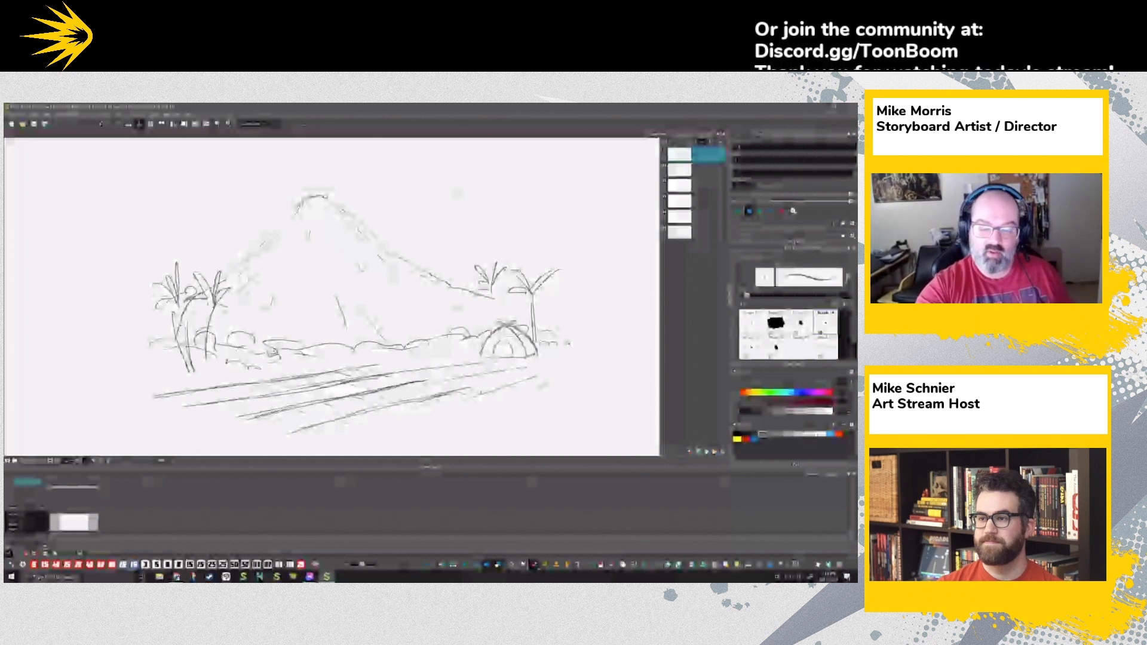
Step: Draw a curving foreground bank to the right of the ground lines, with clustered leaves and a small plant along it
{"action": "mouse_move", "coordinate": [564, 331]}
{"action": "left_mouse_down"}
{"action": "mouse_move", "coordinate": [601, 341]}
{"action": "mouse_move", "coordinate": [525, 425]}
{"action": "left_mouse_up"}
{"action": "left_click_drag", "start_coordinate": [619, 345], "coordinate": [515, 426]}
{"action": "left_click_drag", "start_coordinate": [562, 391], "coordinate": [458, 430]}
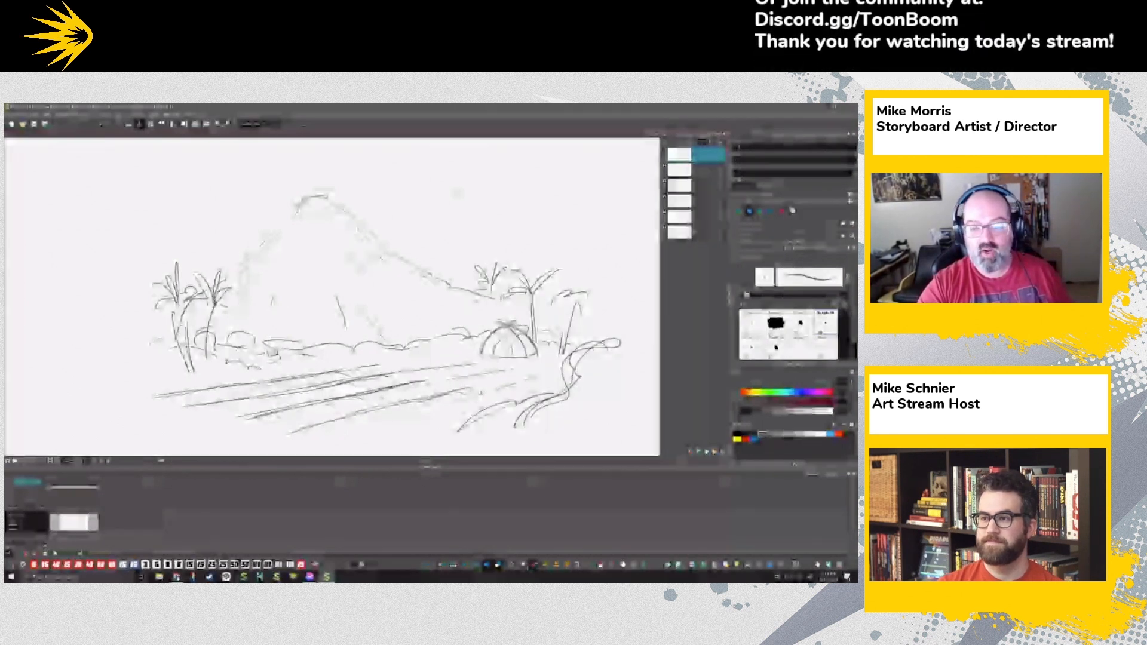
{"action": "mouse_move", "coordinate": [585, 360]}
{"action": "left_mouse_down"}
{"action": "mouse_move", "coordinate": [599, 369]}
{"action": "mouse_move", "coordinate": [599, 349]}
{"action": "left_mouse_up"}
{"action": "left_click_drag", "start_coordinate": [582, 355], "coordinate": [601, 365]}
{"action": "left_click_drag", "start_coordinate": [530, 377], "coordinate": [542, 393]}
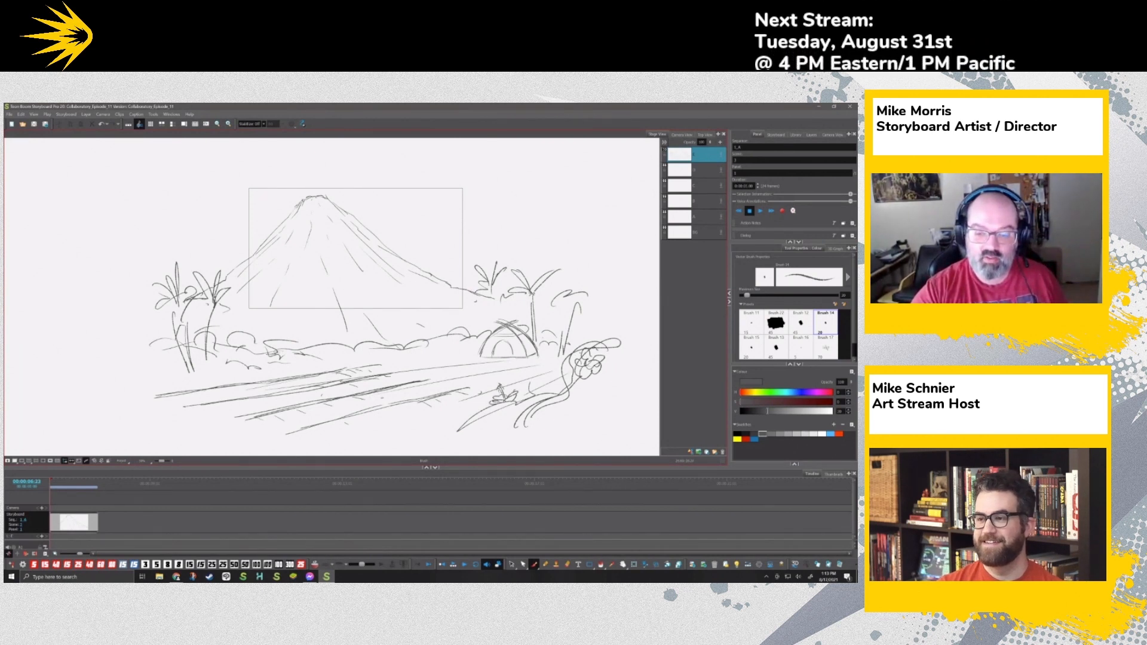
Step: Fill out the palm fronds and trunks around the hut and add upright posts along the foreground lines
{"action": "left_click_drag", "start_coordinate": [576, 301], "coordinate": [554, 289]}
{"action": "left_click_drag", "start_coordinate": [576, 294], "coordinate": [595, 295]}
{"action": "left_click_drag", "start_coordinate": [540, 327], "coordinate": [601, 328]}
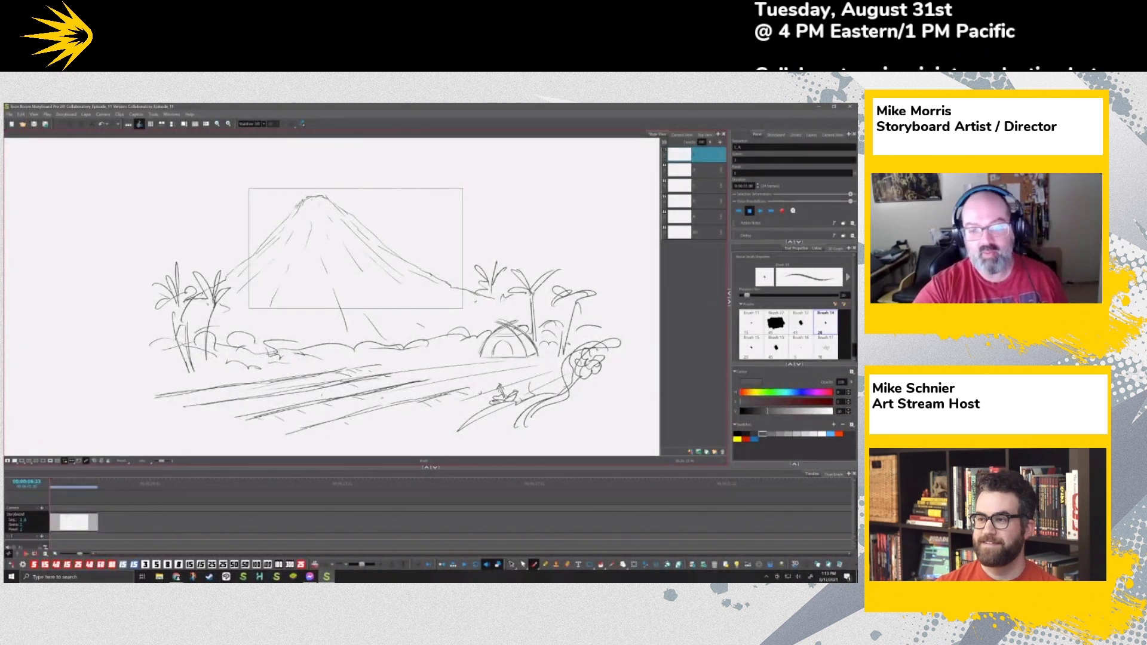
{"action": "mouse_move", "coordinate": [490, 282]}
{"action": "left_mouse_down"}
{"action": "mouse_move", "coordinate": [471, 279]}
{"action": "mouse_move", "coordinate": [470, 300]}
{"action": "mouse_move", "coordinate": [514, 276]}
{"action": "mouse_move", "coordinate": [495, 329]}
{"action": "mouse_move", "coordinate": [537, 331]}
{"action": "mouse_move", "coordinate": [555, 290]}
{"action": "left_mouse_up"}
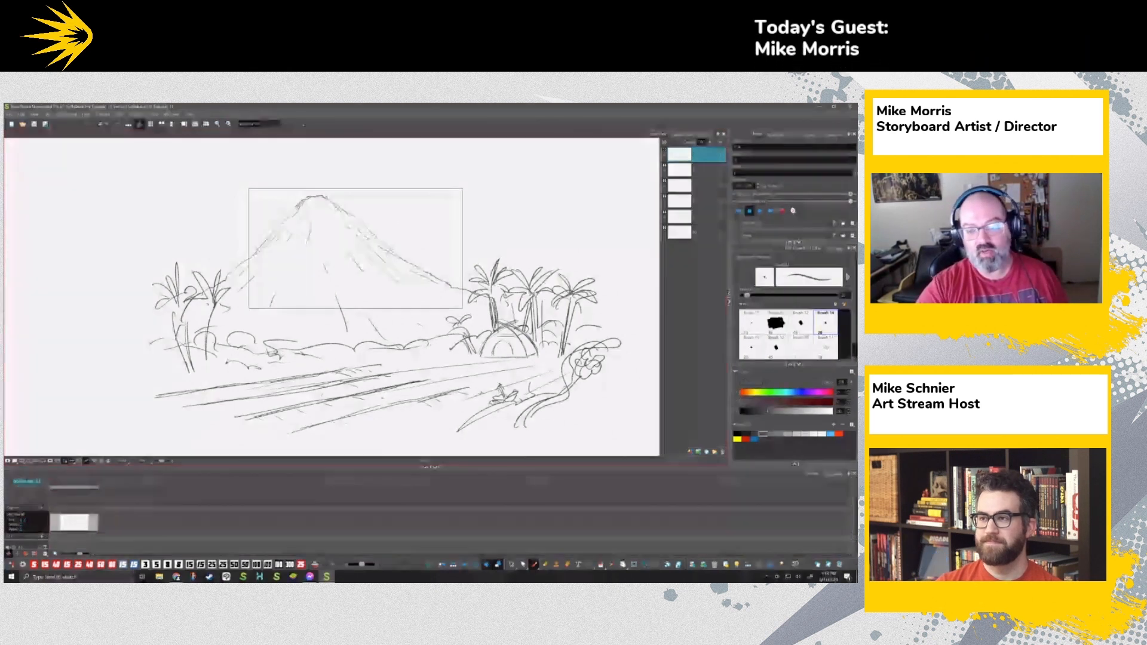
{"action": "left_click_drag", "start_coordinate": [442, 383], "coordinate": [450, 375]}
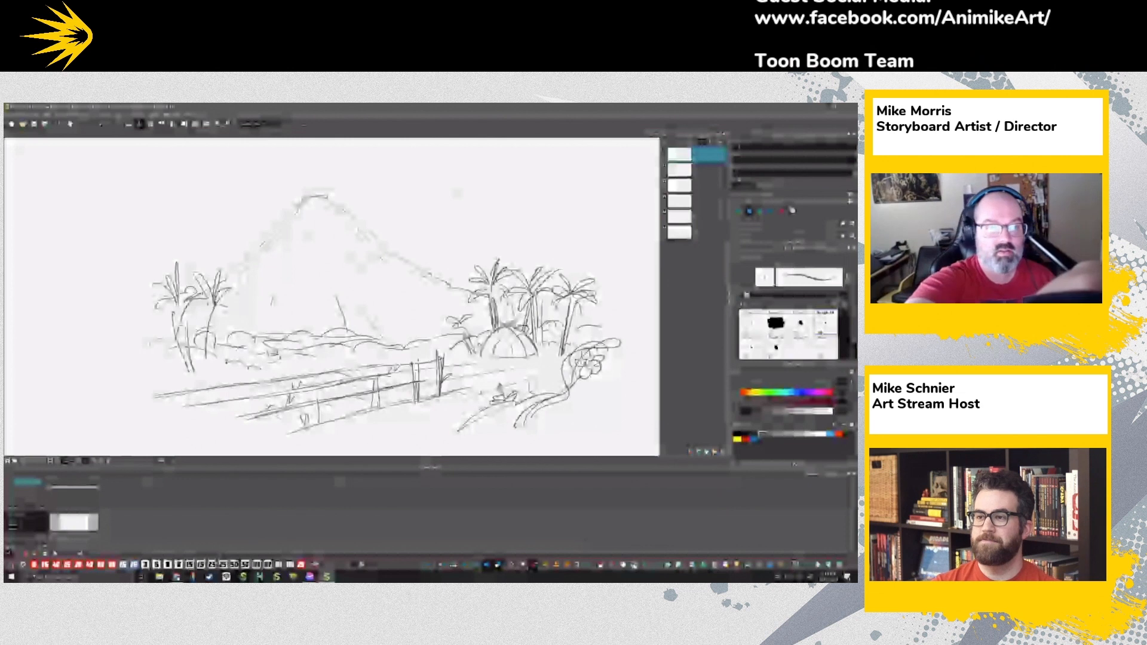
Step: Scale the camera frame down around its centre over the volcano
{"action": "left_click", "coordinate": [643, 564]}
{"action": "left_click", "coordinate": [249, 188]}
{"action": "left_click_drag", "start_coordinate": [249, 188], "coordinate": [273, 201]}
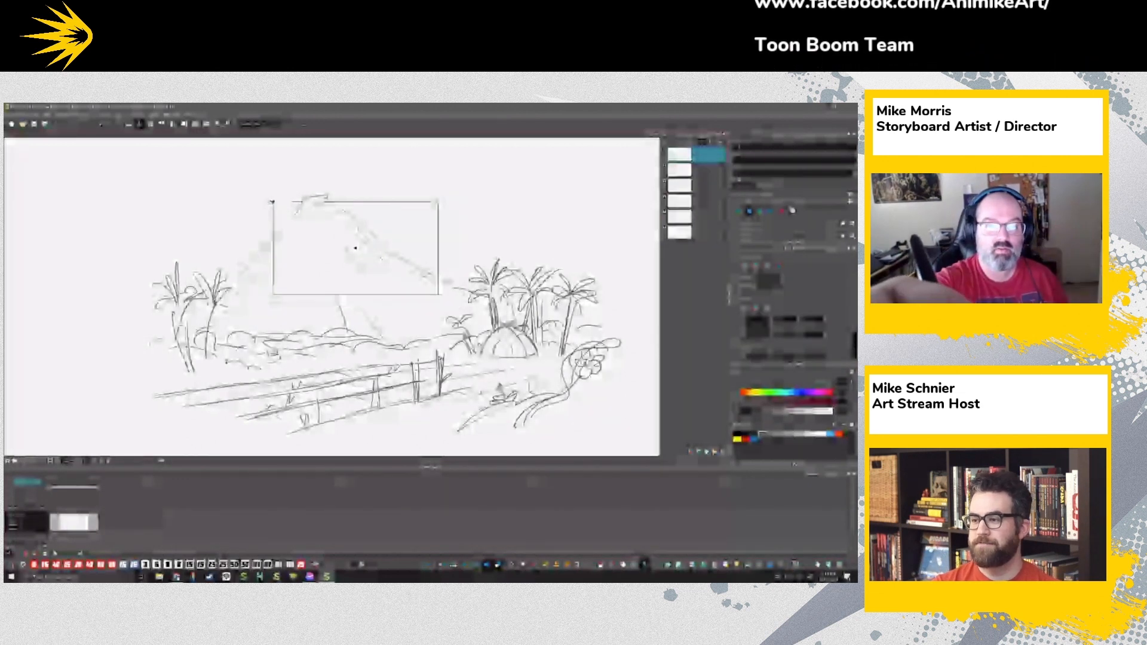
Step: Move the camera frame up over the volcano's summit and add camera keyframes for the start and end of the move
{"action": "left_click_drag", "start_coordinate": [335, 257], "coordinate": [326, 227]}
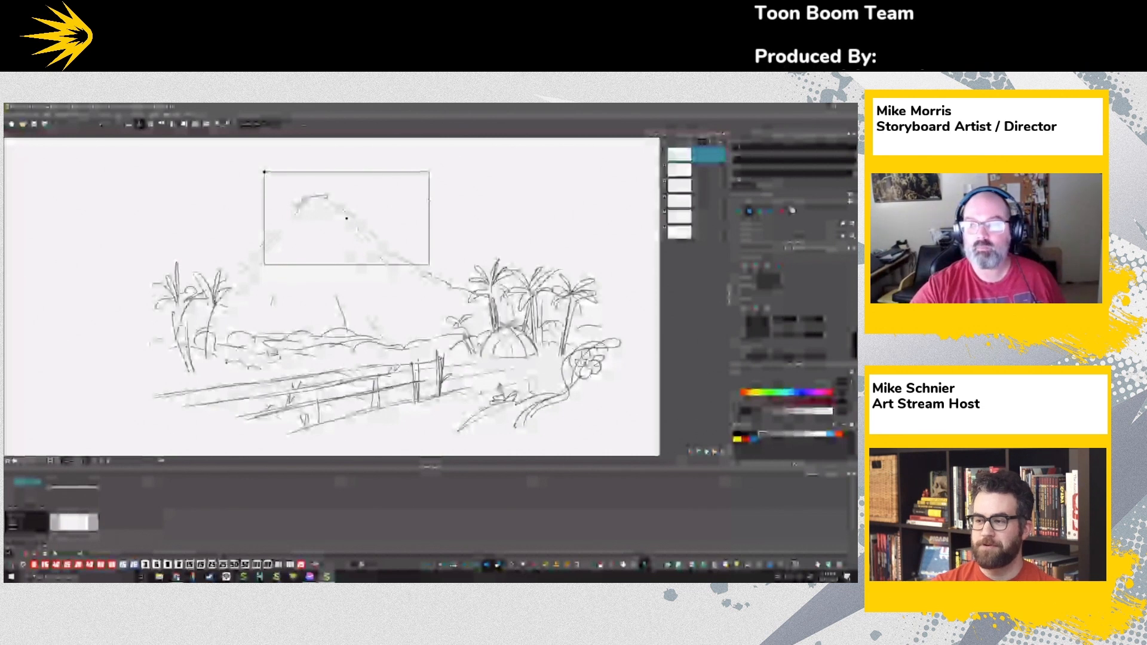
{"action": "left_click", "coordinate": [767, 267]}
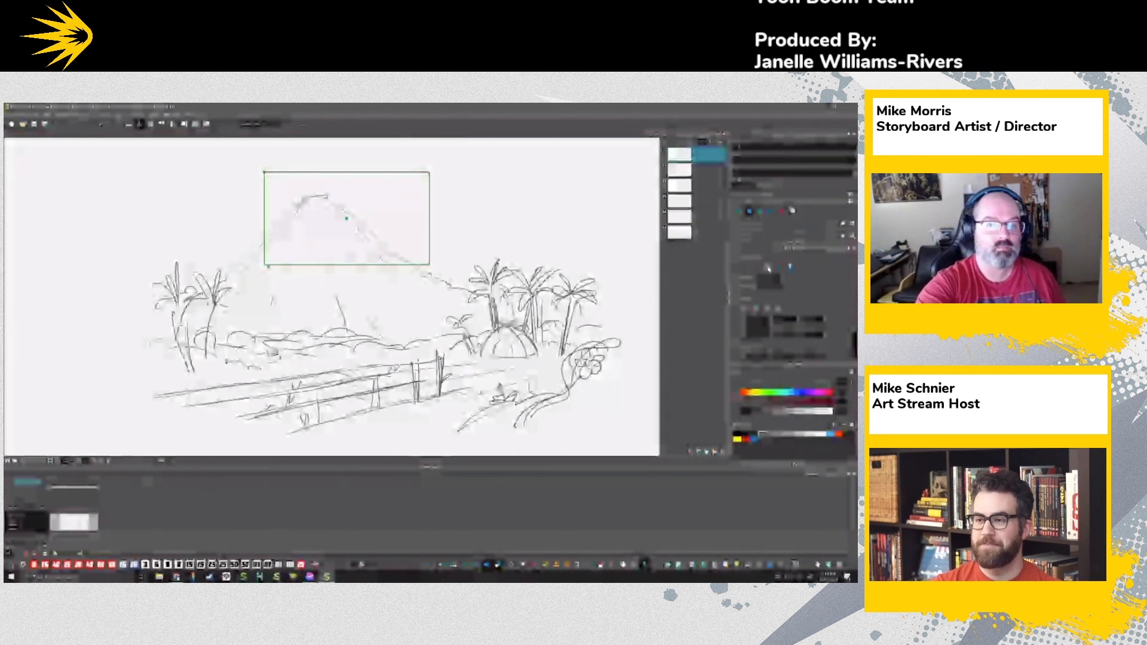
{"action": "left_click", "coordinate": [779, 266]}
Step: Enlarge and reposition the end camera frame to take in the whole scene, from the far-left palms to the right-hand foreground bank
{"action": "left_click_drag", "start_coordinate": [326, 227], "coordinate": [332, 259]}
{"action": "left_click_drag", "start_coordinate": [436, 297], "coordinate": [519, 343]}
{"action": "left_click_drag", "start_coordinate": [353, 251], "coordinate": [376, 292]}
{"action": "left_click_drag", "start_coordinate": [542, 385], "coordinate": [577, 403]}
{"action": "left_click_drag", "start_coordinate": [376, 291], "coordinate": [370, 297]}
{"action": "left_click_drag", "start_coordinate": [569, 409], "coordinate": [597, 425]}
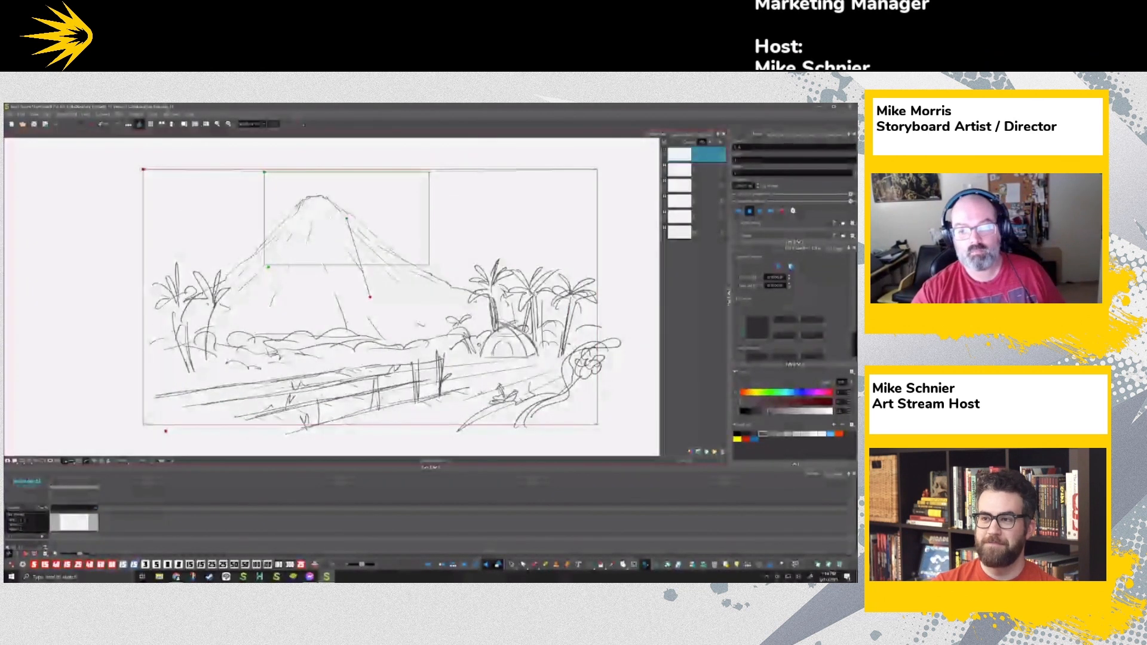
{"action": "left_click_drag", "start_coordinate": [597, 398], "coordinate": [609, 404]}
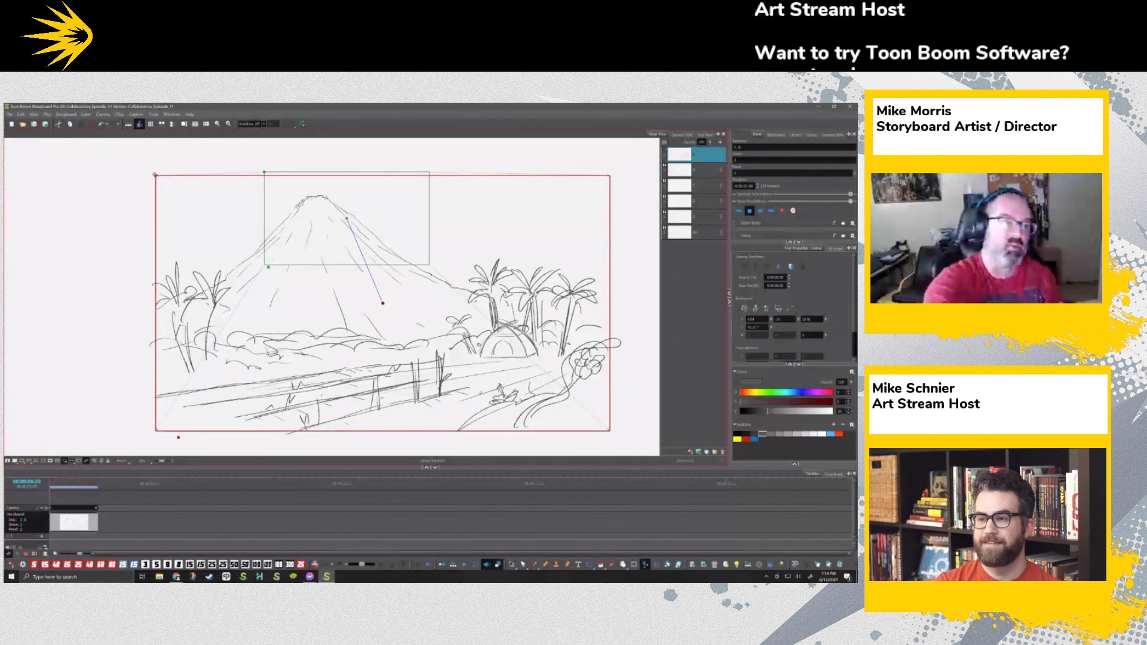
{"action": "left_click_drag", "start_coordinate": [156, 175], "coordinate": [146, 170]}
{"action": "left_click_drag", "start_coordinate": [620, 406], "coordinate": [622, 392]}
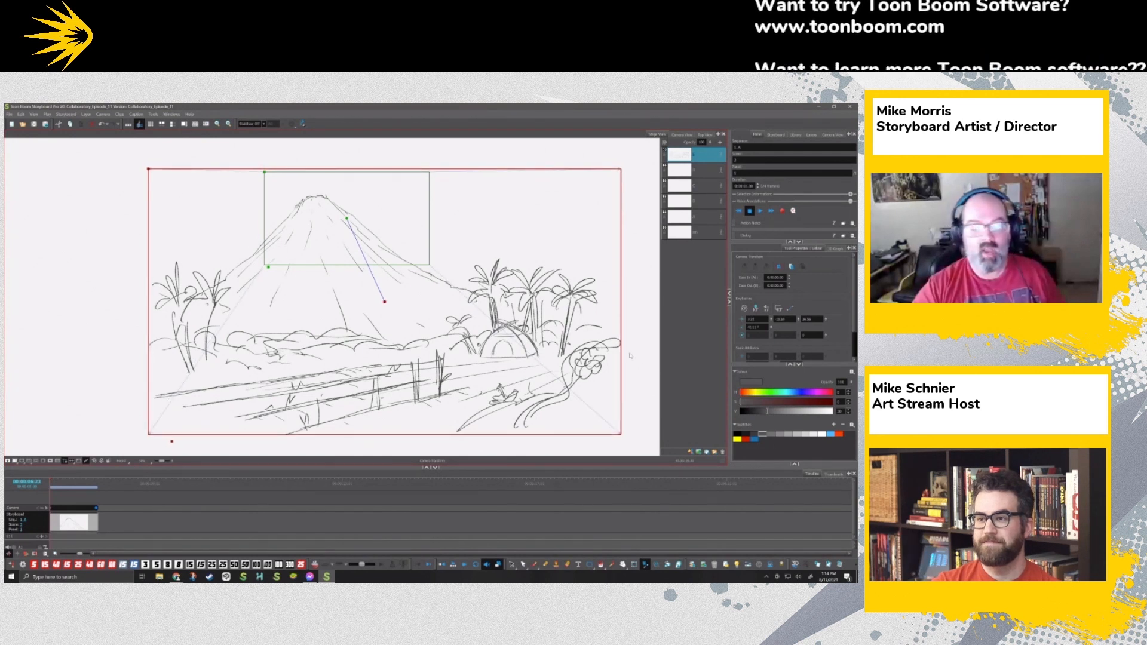
Step: Brush in ground details along the lower corners of the scene and a sloping hill line behind the right-hand palms
{"action": "key", "text": "alt+b"}
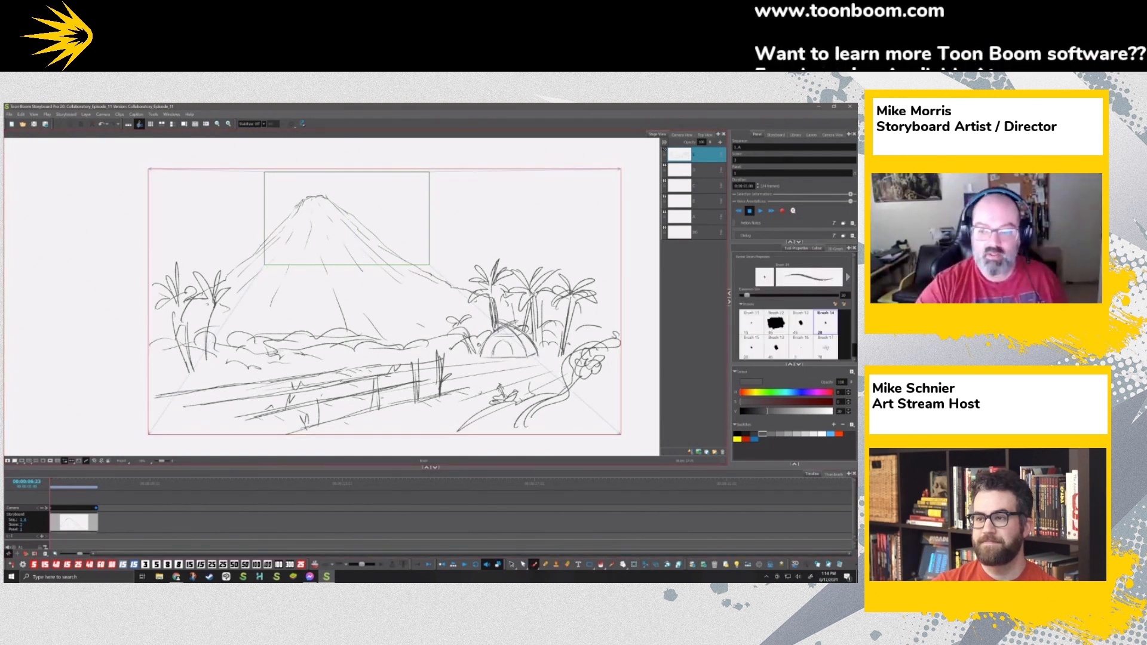
{"action": "mouse_move", "coordinate": [615, 405]}
{"action": "left_mouse_down"}
{"action": "mouse_move", "coordinate": [598, 428]}
{"action": "mouse_move", "coordinate": [552, 438]}
{"action": "left_mouse_up"}
{"action": "left_click_drag", "start_coordinate": [611, 391], "coordinate": [588, 397]}
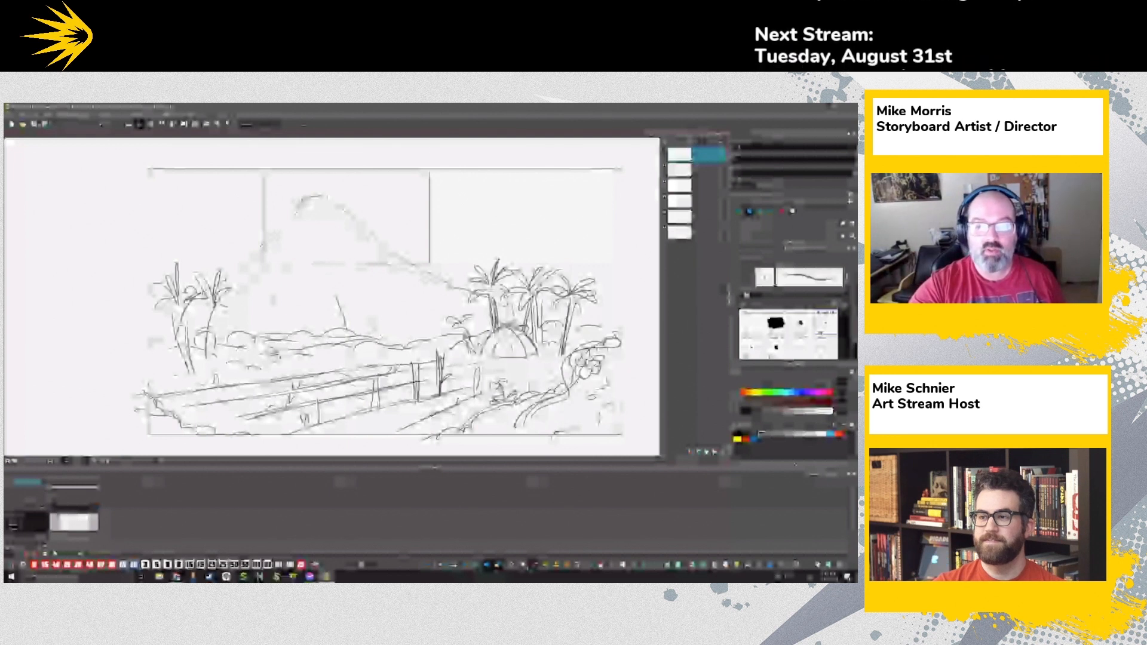
{"action": "left_click_drag", "start_coordinate": [619, 260], "coordinate": [572, 275]}
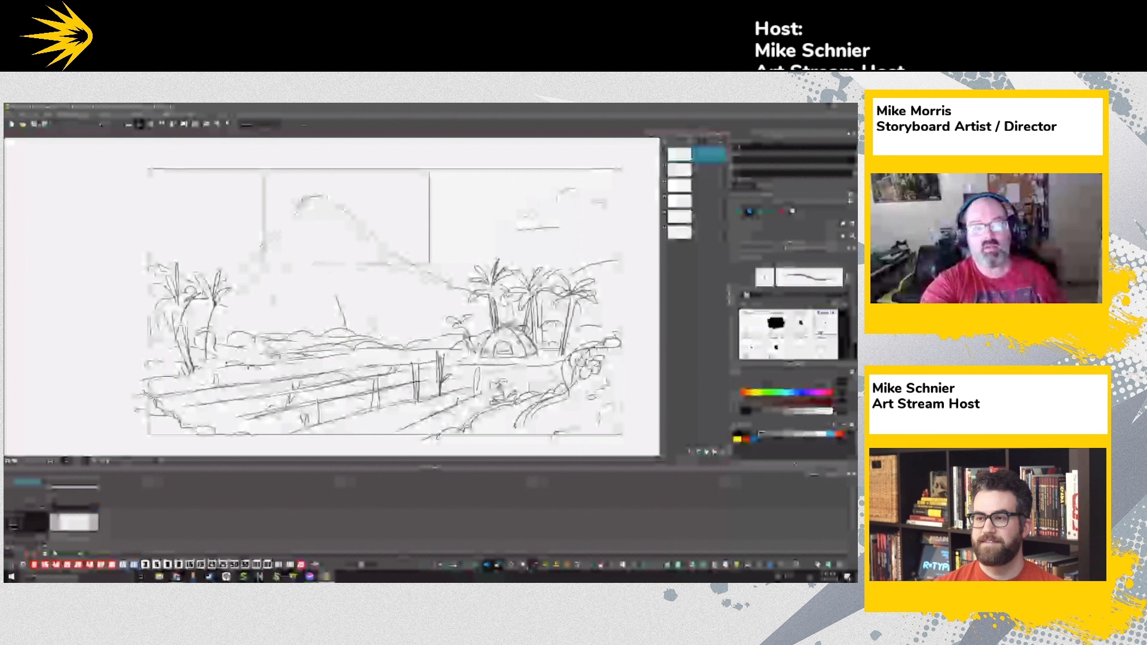
Step: Sketch clouds in the sky on both sides of the volcano, out to the edges of the wide camera frame
{"action": "left_click_drag", "start_coordinate": [160, 209], "coordinate": [143, 230]}
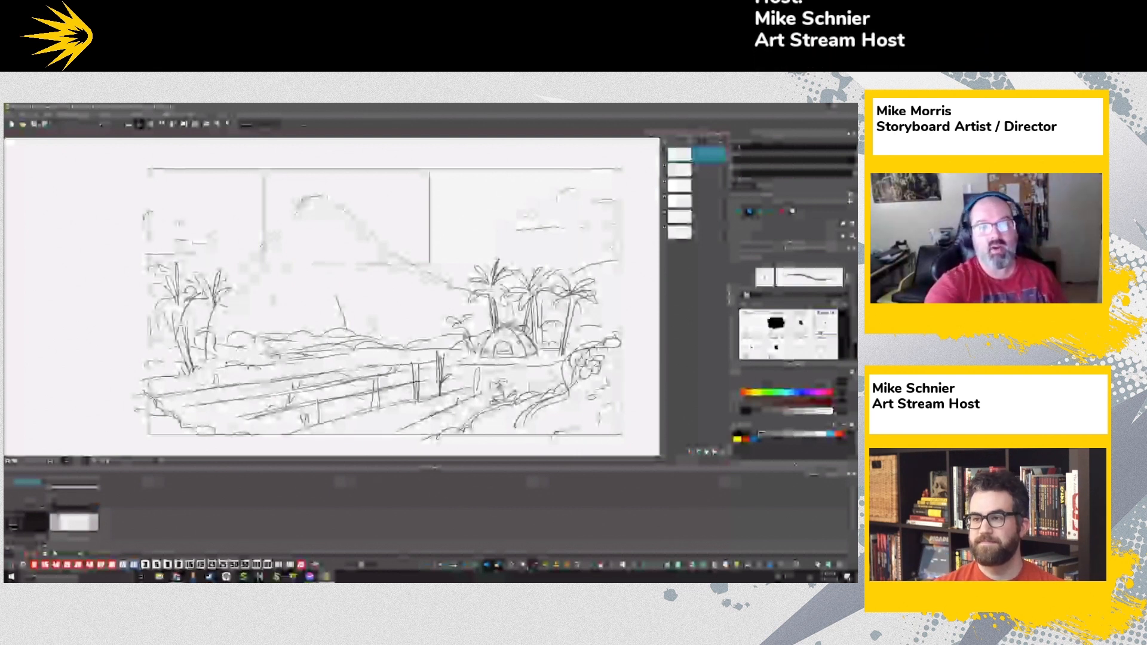
{"action": "left_click_drag", "start_coordinate": [146, 175], "coordinate": [602, 169]}
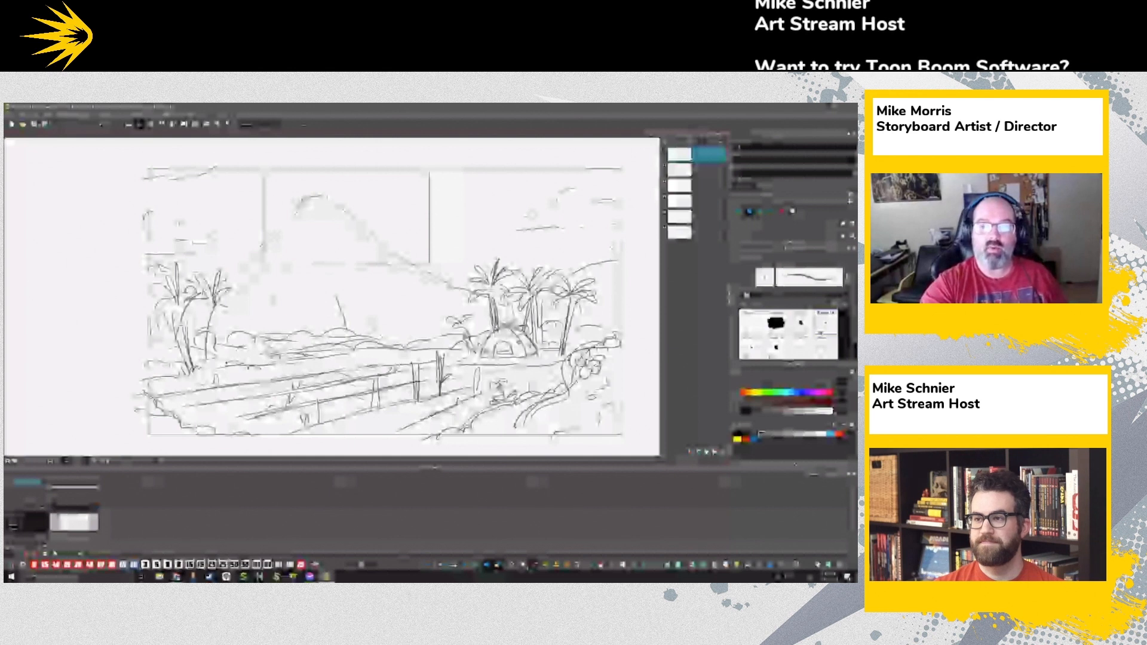
{"action": "left_click_drag", "start_coordinate": [593, 262], "coordinate": [622, 253]}
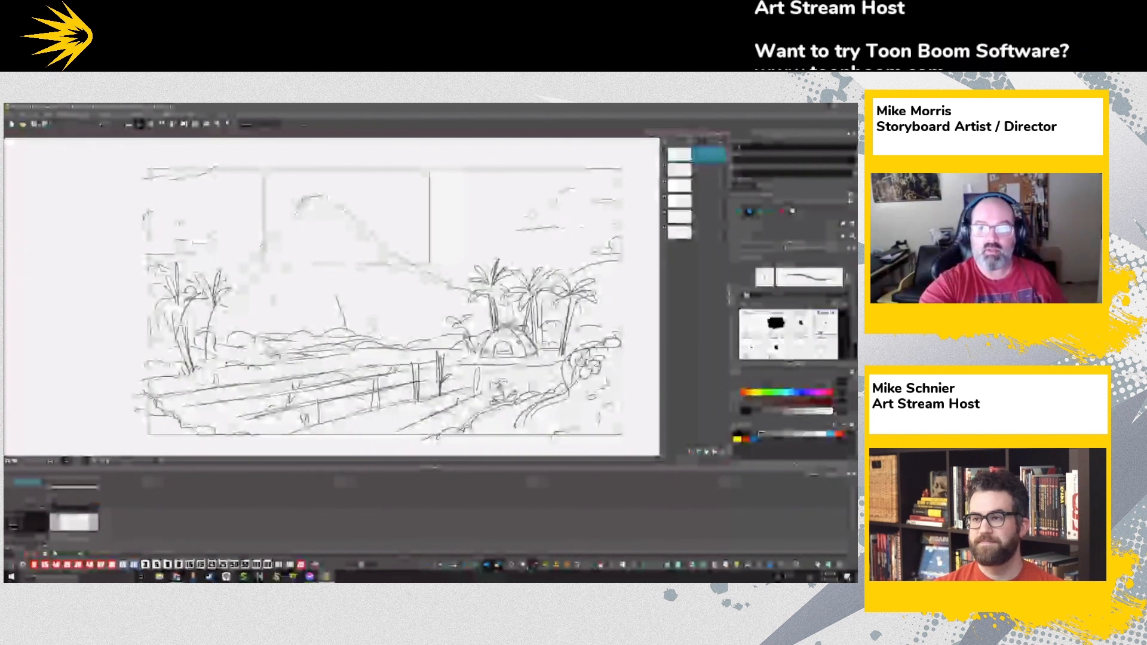
{"action": "left_click_drag", "start_coordinate": [557, 200], "coordinate": [622, 206]}
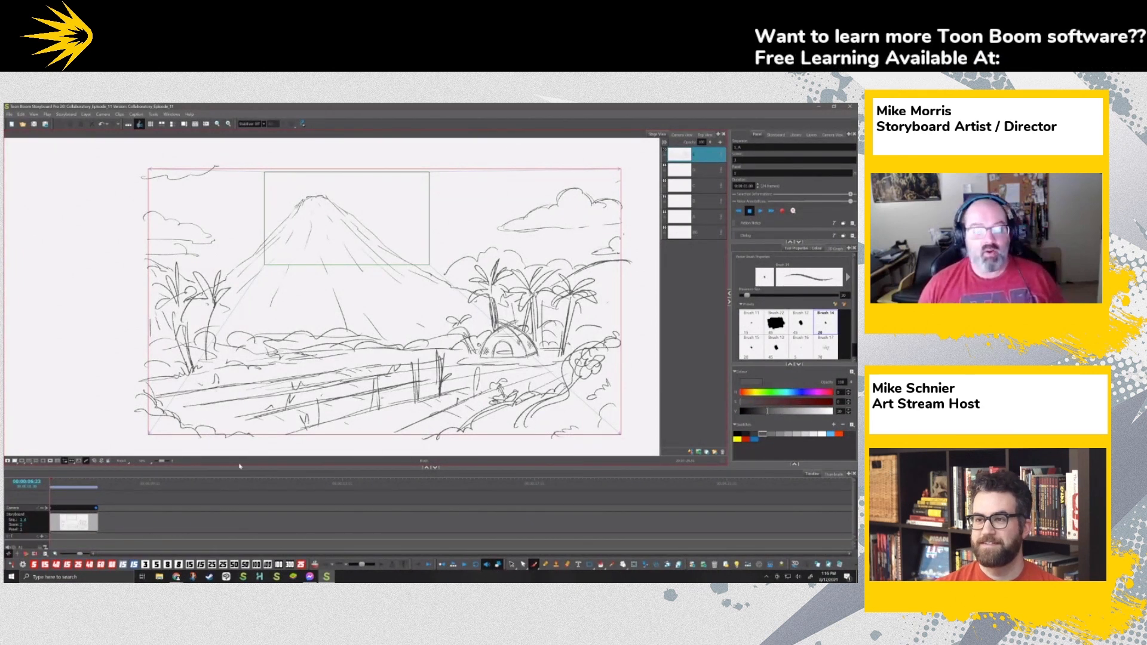
Step: Add a new scene after the first one and paste the volcano background sketch onto the layer above its bottom layer
{"action": "left_click", "coordinate": [112, 488]}
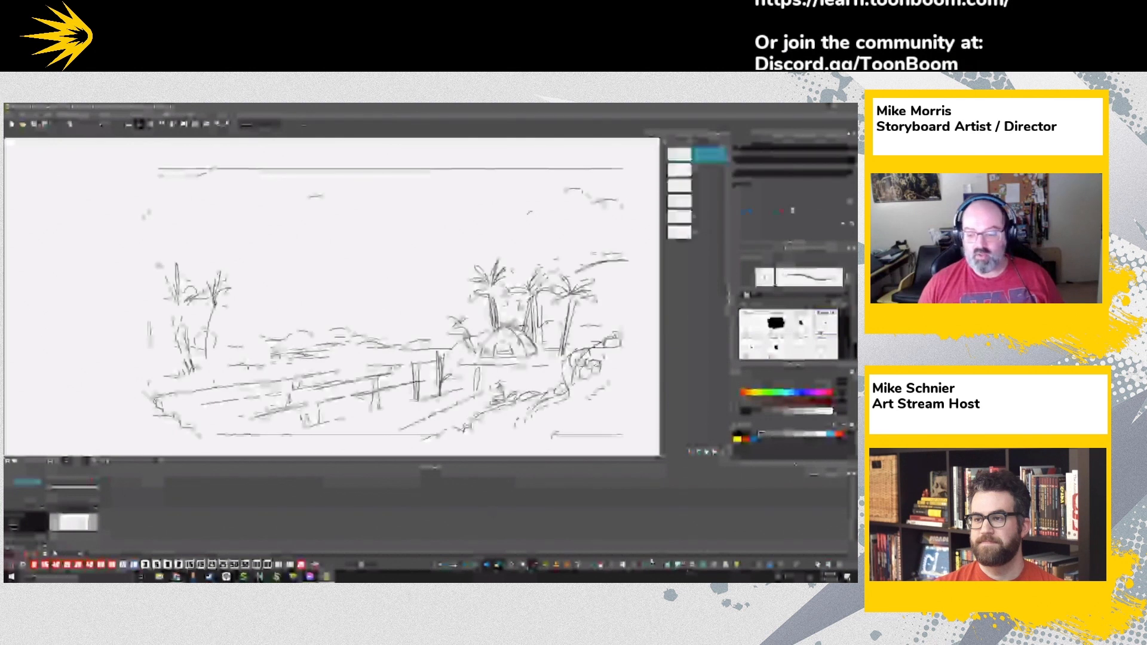
{"action": "left_click", "coordinate": [829, 565]}
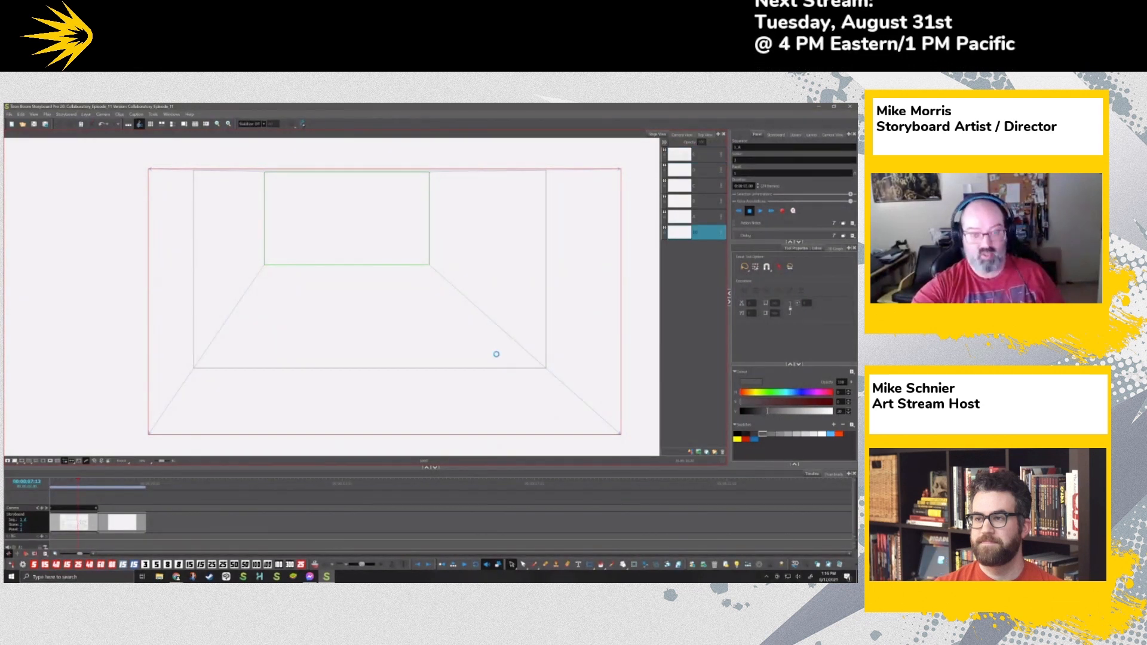
{"action": "key", "text": "ctrl+v"}
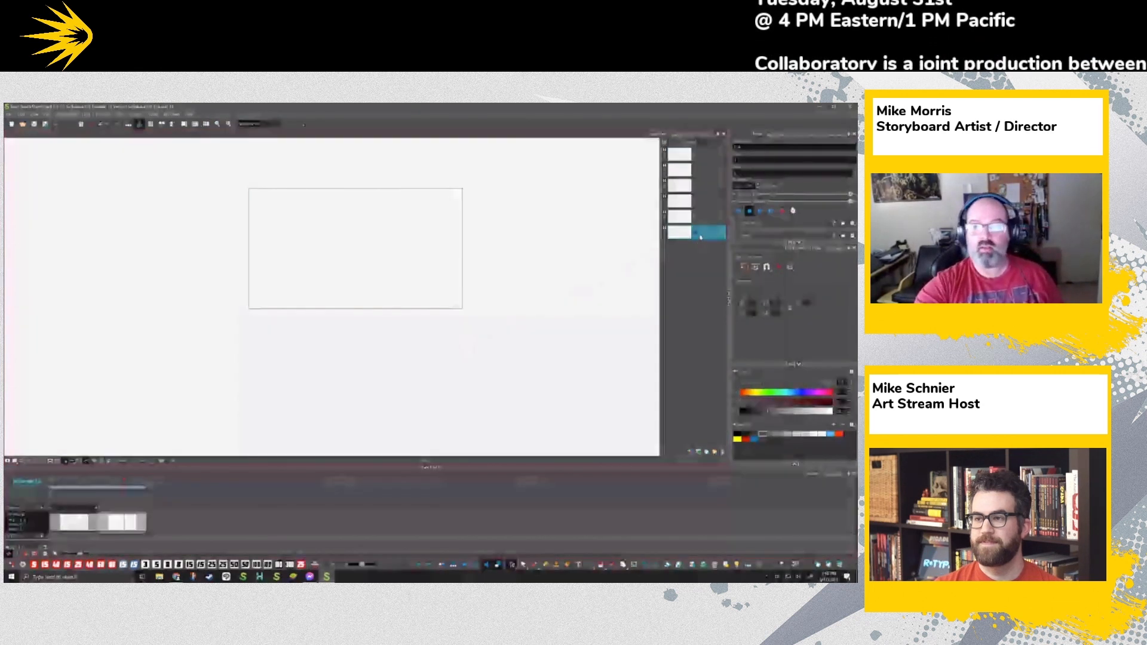
{"action": "left_click", "coordinate": [705, 217]}
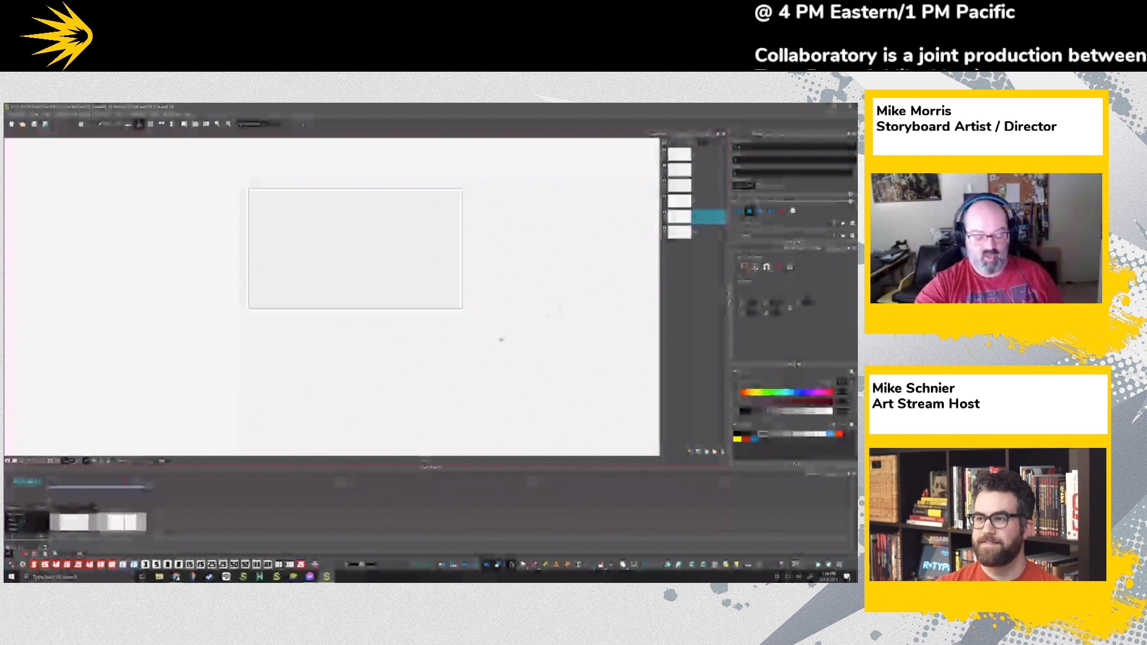
{"action": "key", "text": "ctrl+v"}
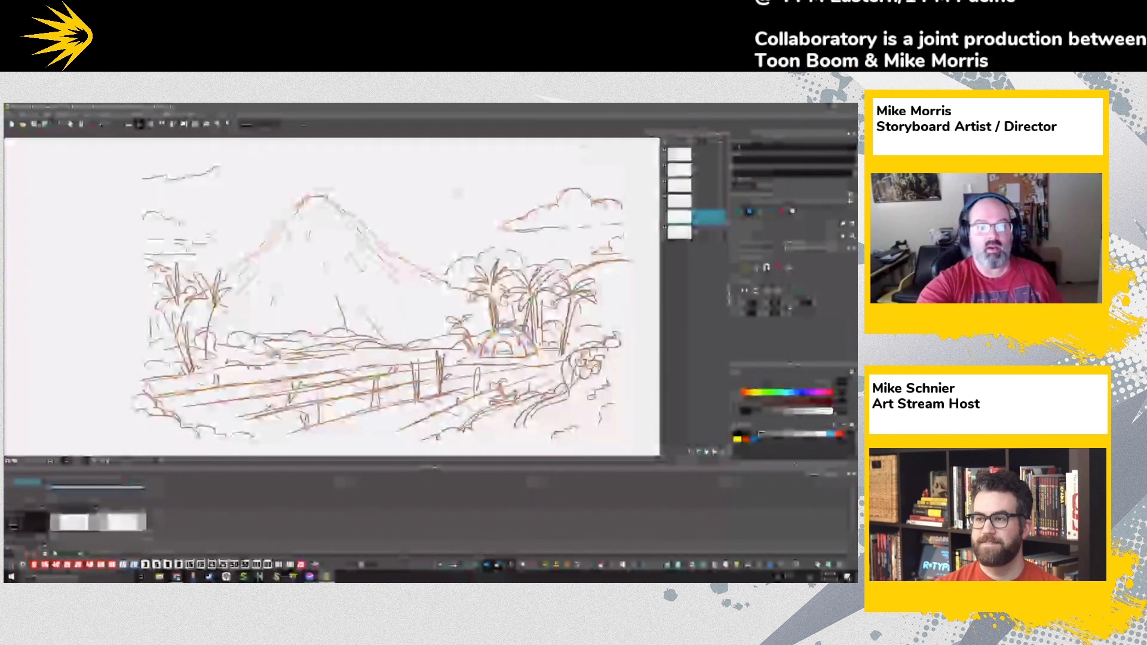
Step: Move the pasted sketch down and fit a smaller camera frame around the volcano's summit
{"action": "left_click_drag", "start_coordinate": [355, 245], "coordinate": [362, 314]}
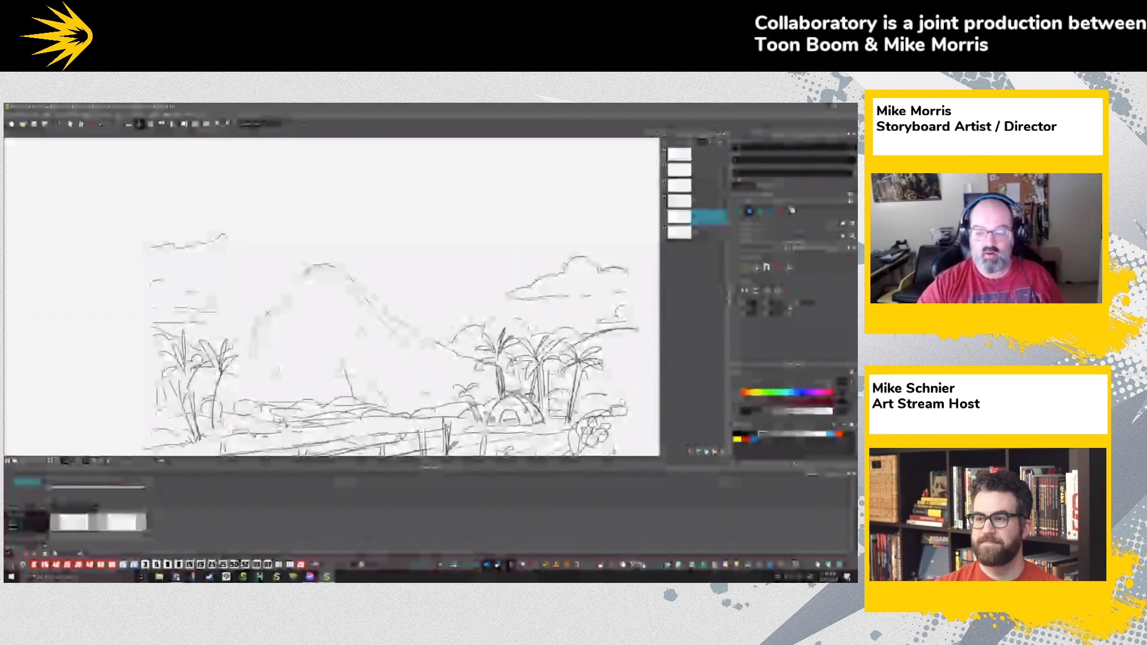
{"action": "left_click", "coordinate": [644, 563]}
{"action": "mouse_move", "coordinate": [254, 257]}
{"action": "left_mouse_down"}
{"action": "mouse_move", "coordinate": [275, 267]}
{"action": "mouse_move", "coordinate": [240, 243]}
{"action": "mouse_move", "coordinate": [263, 246]}
{"action": "left_mouse_up"}
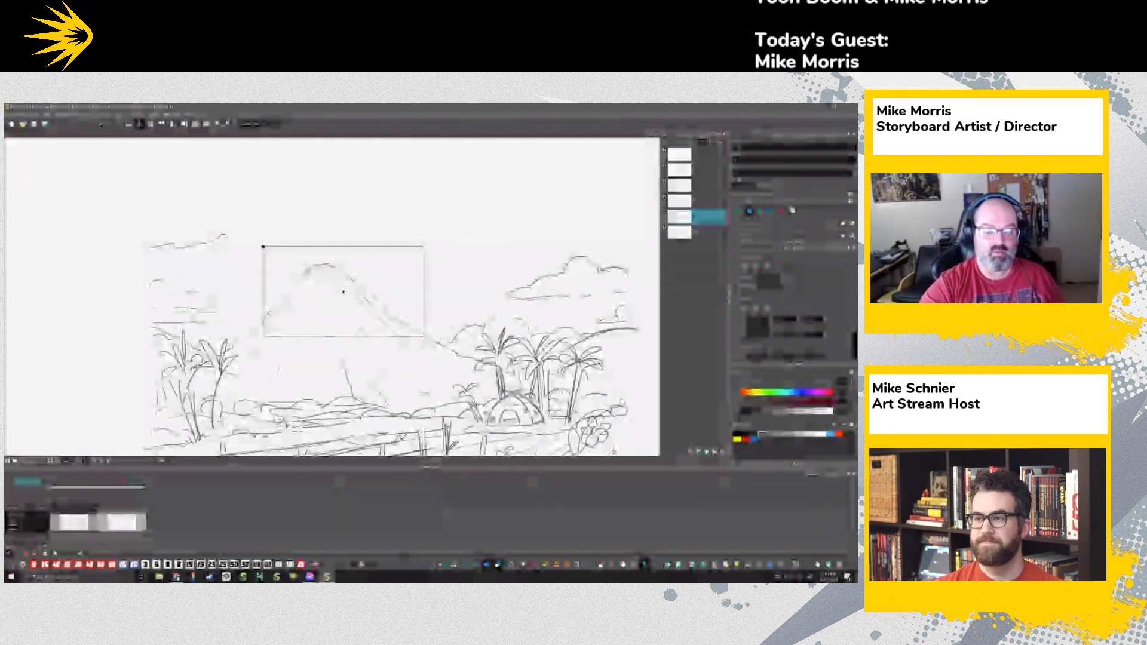
{"action": "key", "text": "Return"}
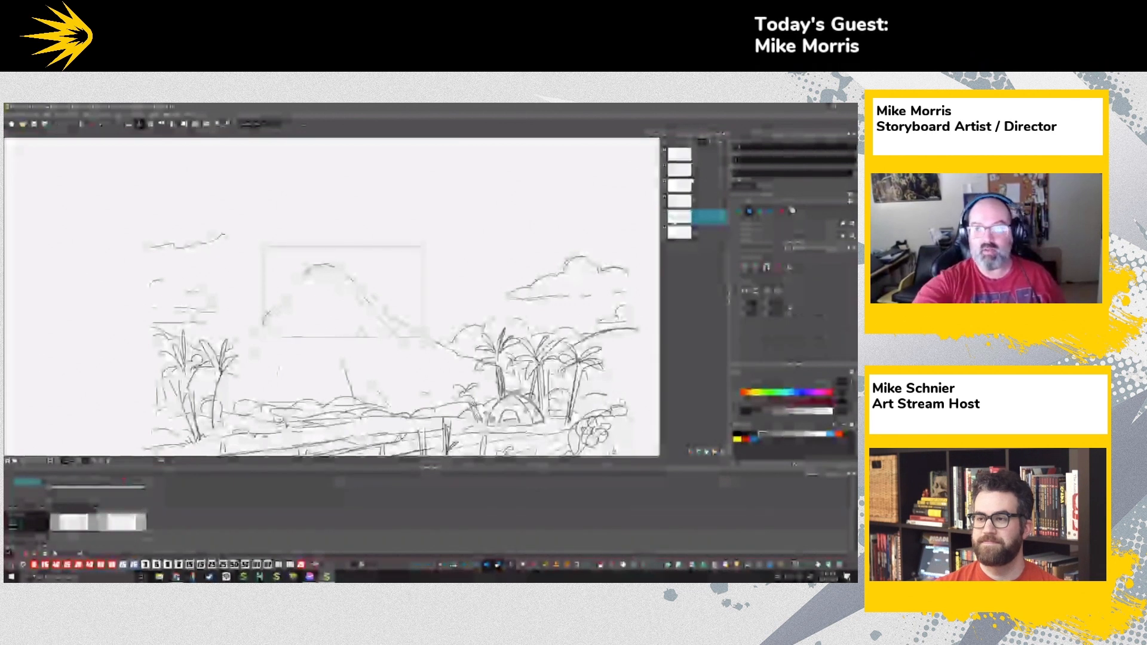
Step: Draw closed eyes on the volcano and a curl of smoke rising from its crater with the Brush
{"action": "scroll", "coordinate": [333, 298], "scroll_direction": "up", "scroll_amount": 5}
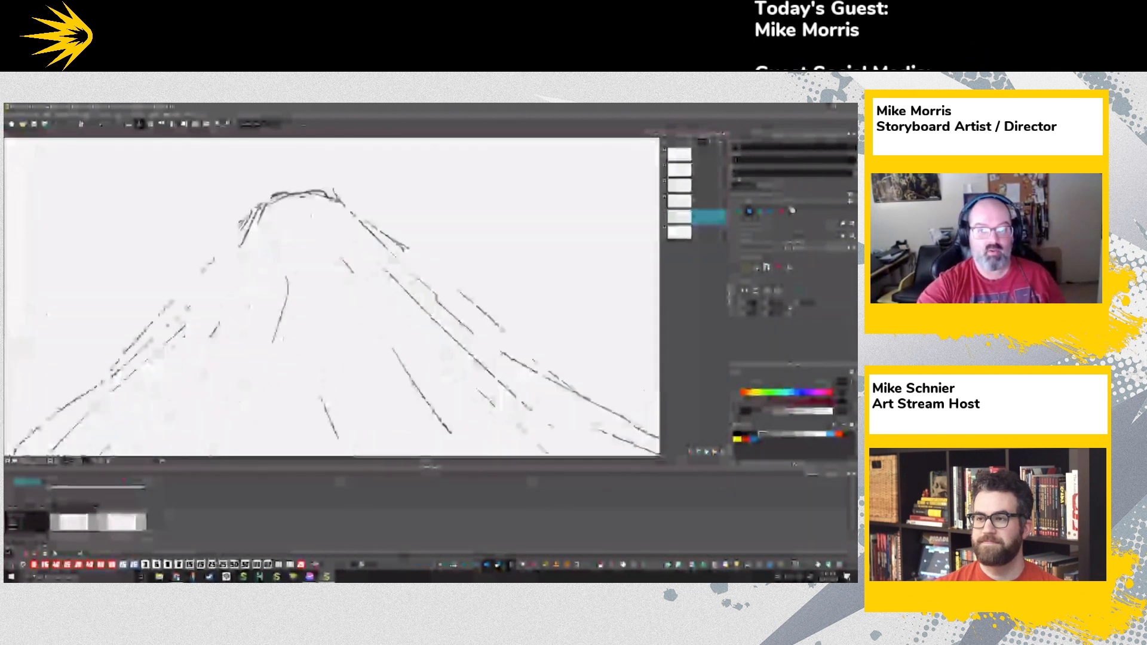
{"action": "scroll", "coordinate": [332, 297], "scroll_direction": "down", "scroll_amount": 4}
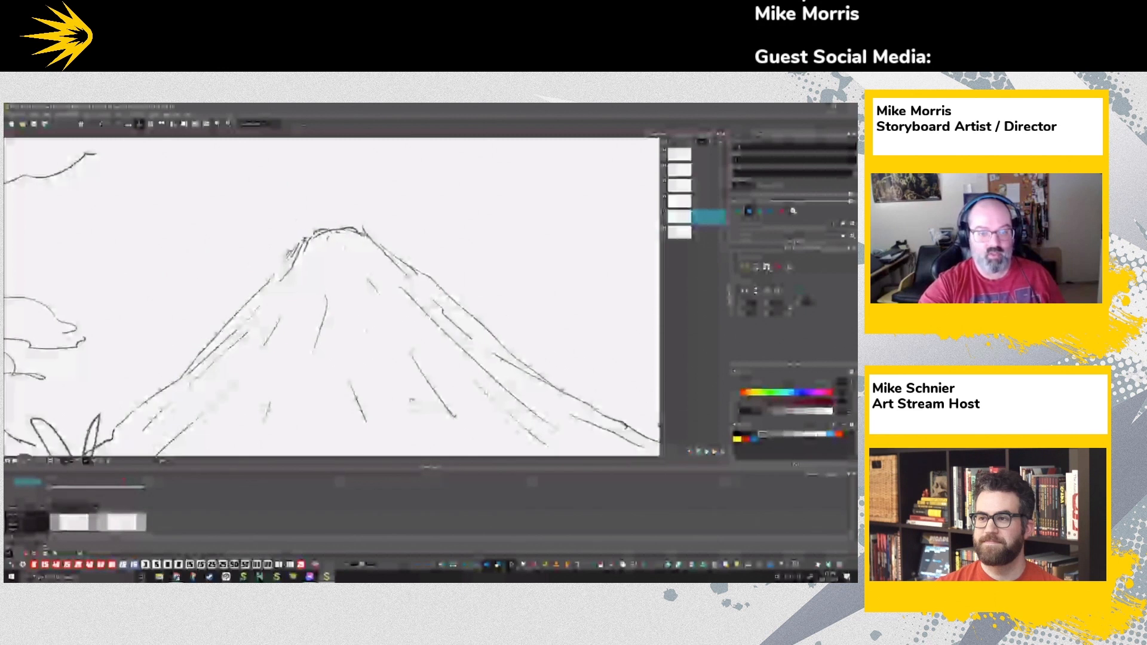
{"action": "left_click", "coordinate": [534, 565]}
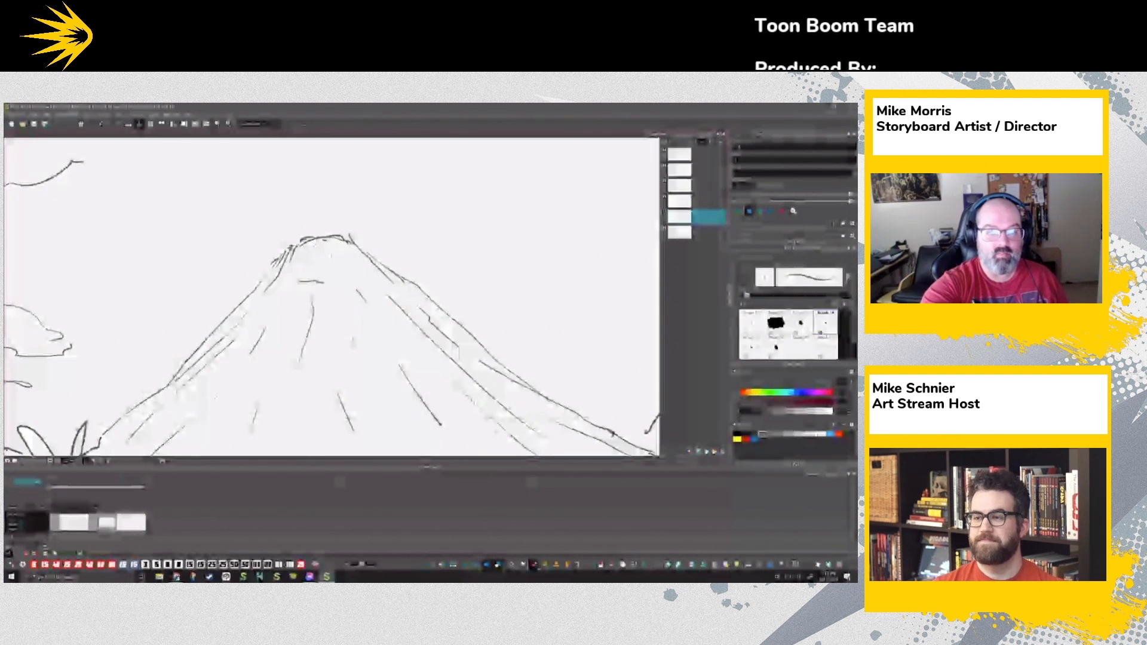
{"action": "left_click_drag", "start_coordinate": [302, 240], "coordinate": [325, 202]}
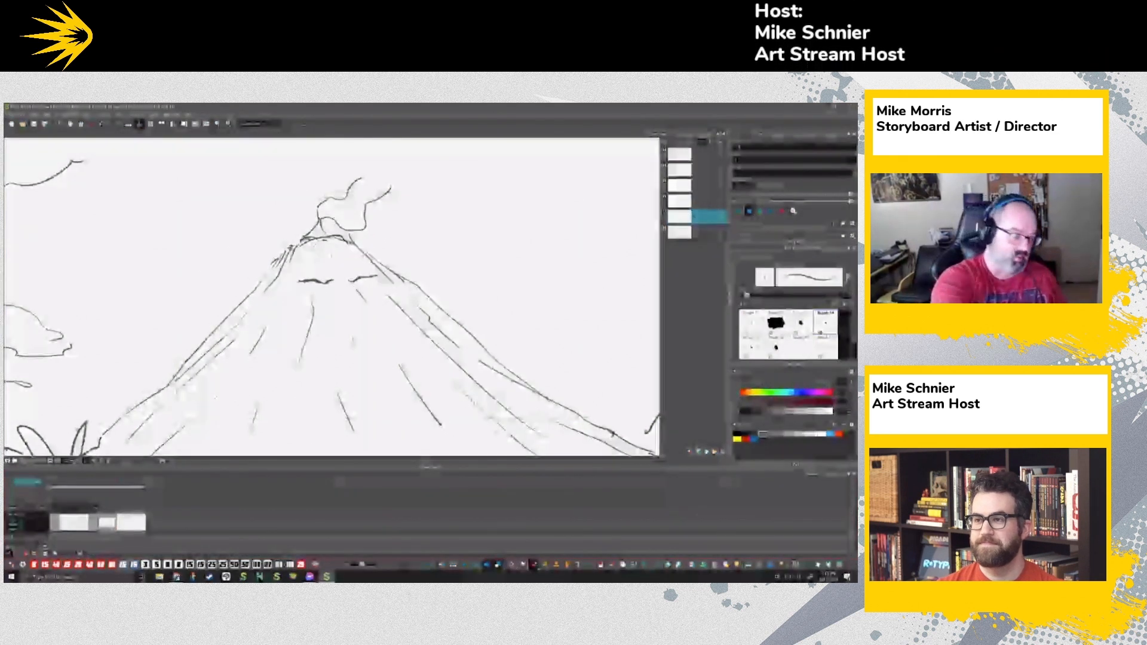
Step: Rearrange the tool strips into two rows and duplicate the current panel with its volcano drawing
{"action": "left_click_drag", "start_coordinate": [9, 564], "coordinate": [15, 554]}
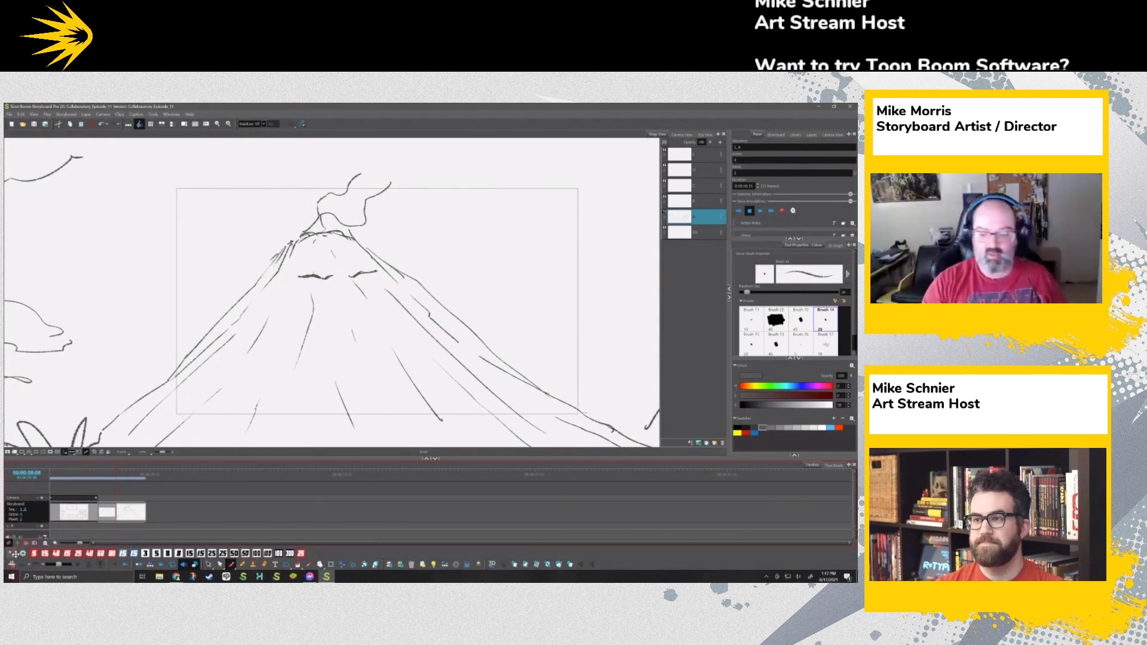
{"action": "left_click", "coordinate": [558, 564]}
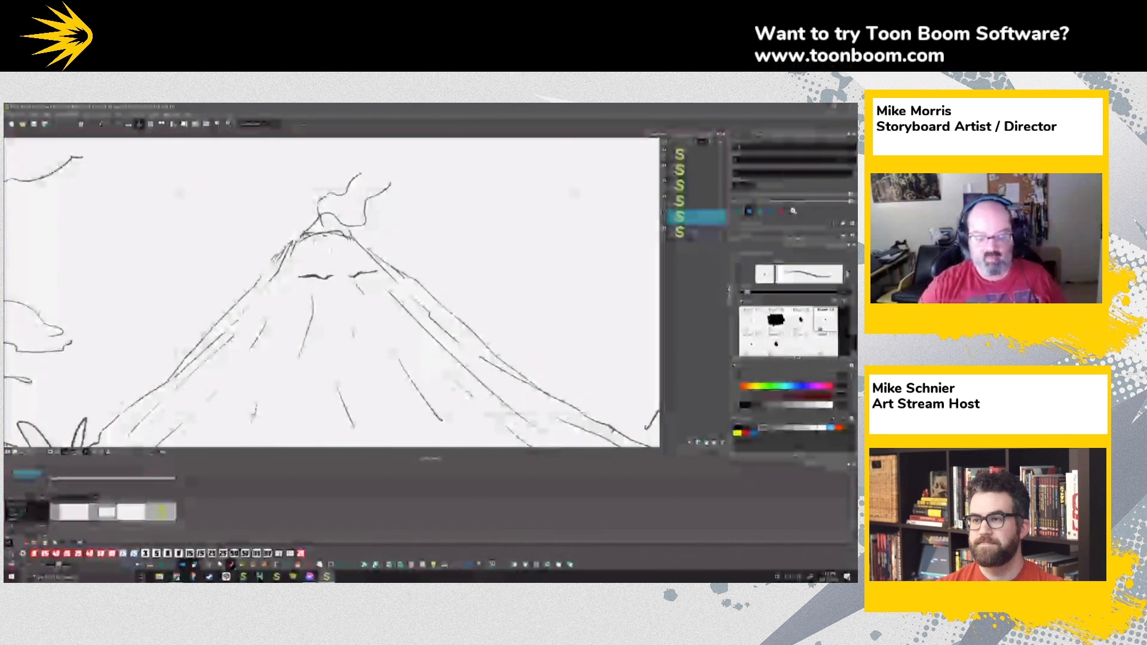
{"action": "left_click", "coordinate": [171, 115]}
{"action": "left_click", "coordinate": [171, 115]}
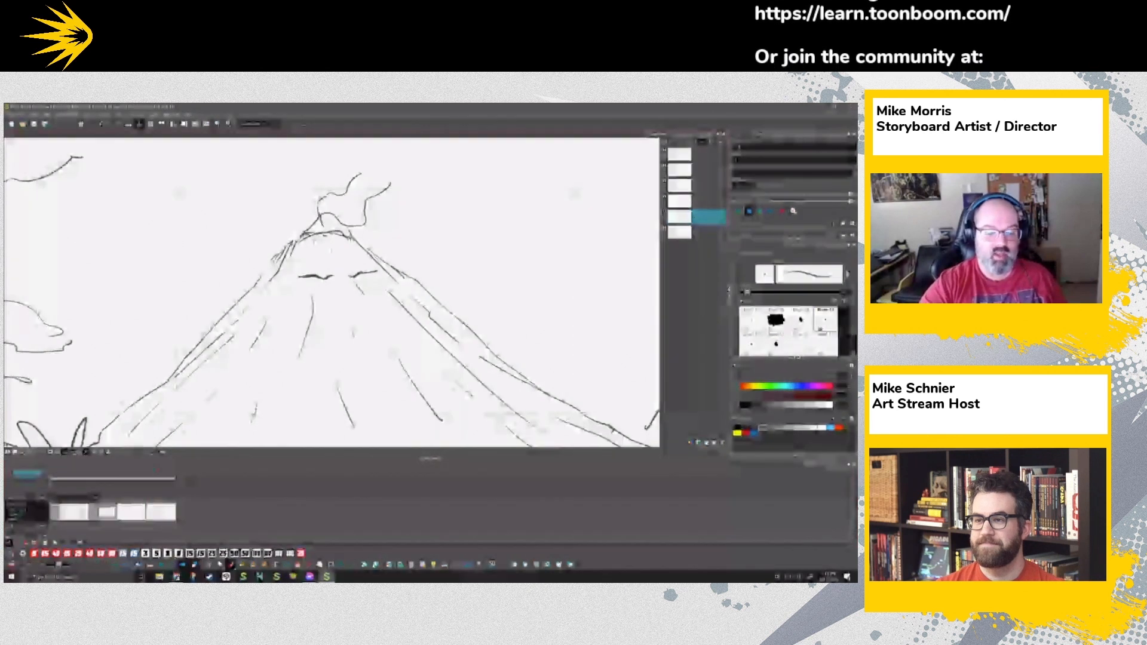
Step: Delete the smoke and closed eyes from the duplicated panel and nudge the summit outline slightly upward
{"action": "left_click", "coordinate": [207, 563]}
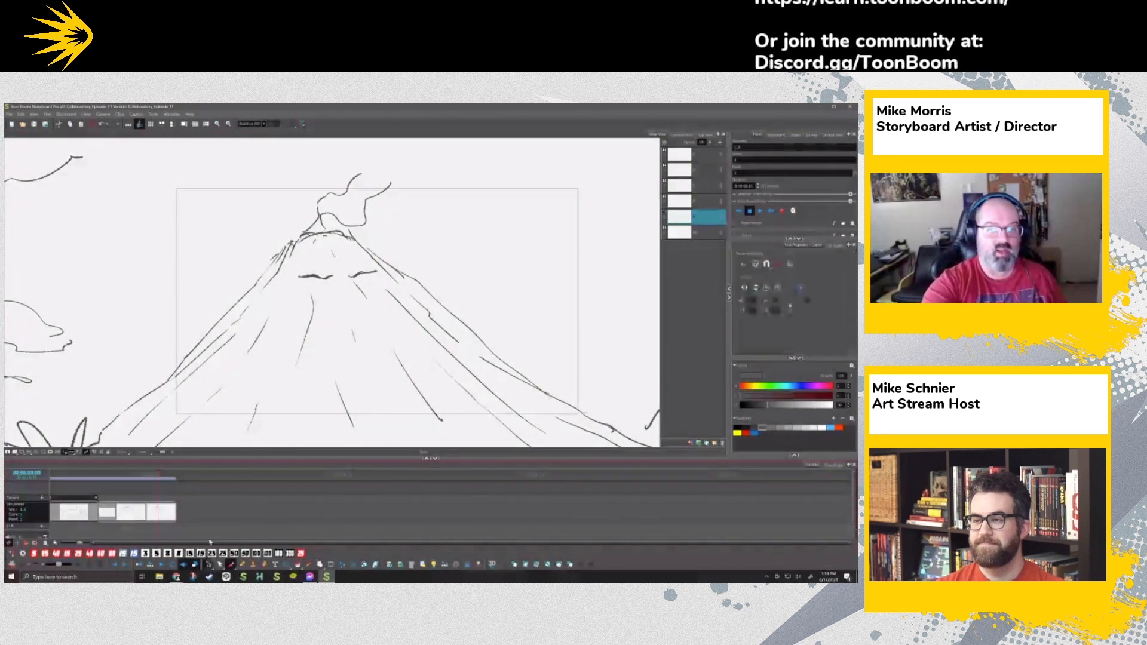
{"action": "key", "text": "Delete"}
{"action": "left_click_drag", "start_coordinate": [352, 266], "coordinate": [376, 274]}
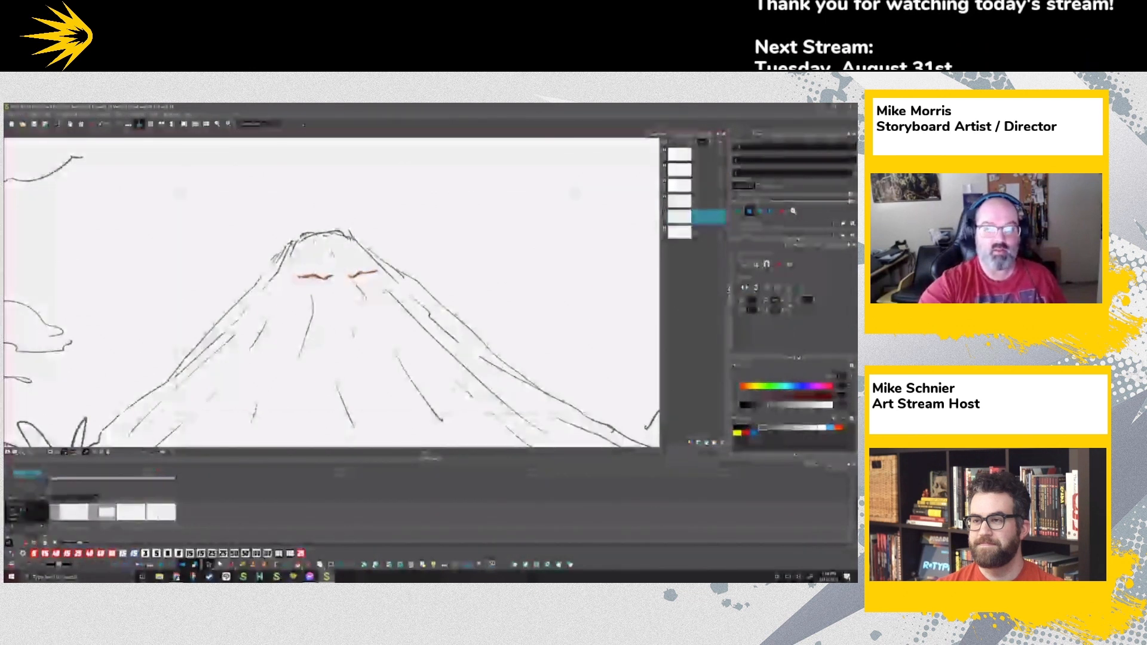
{"action": "key", "text": "Delete"}
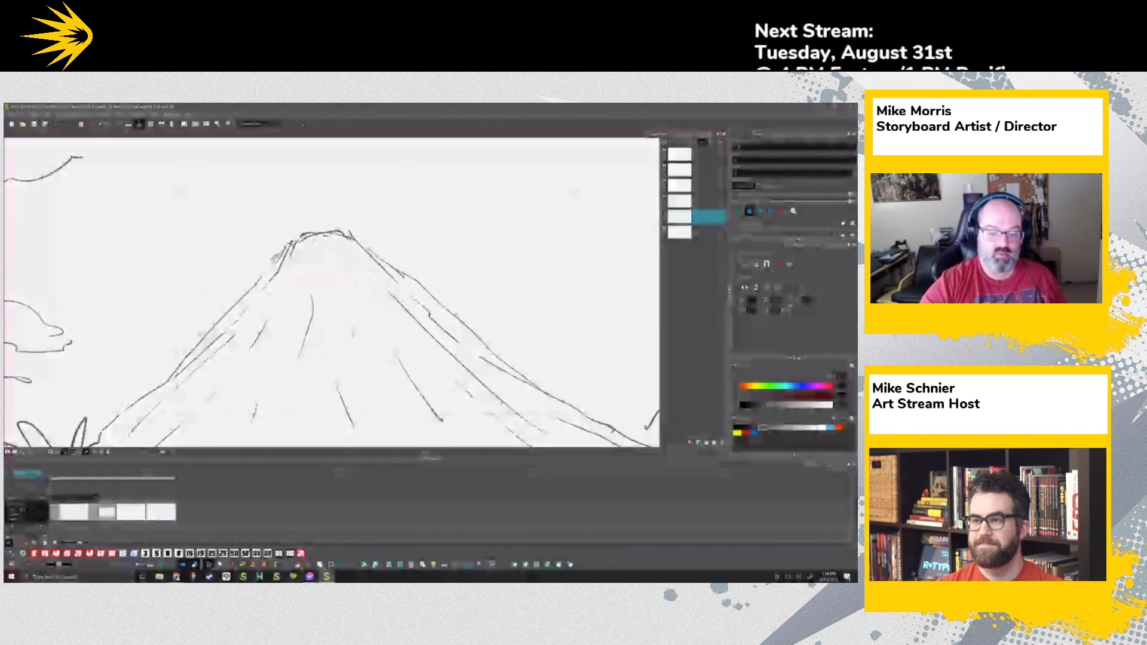
{"action": "left_click_drag", "start_coordinate": [330, 232], "coordinate": [331, 228]}
{"action": "key", "text": "Escape"}
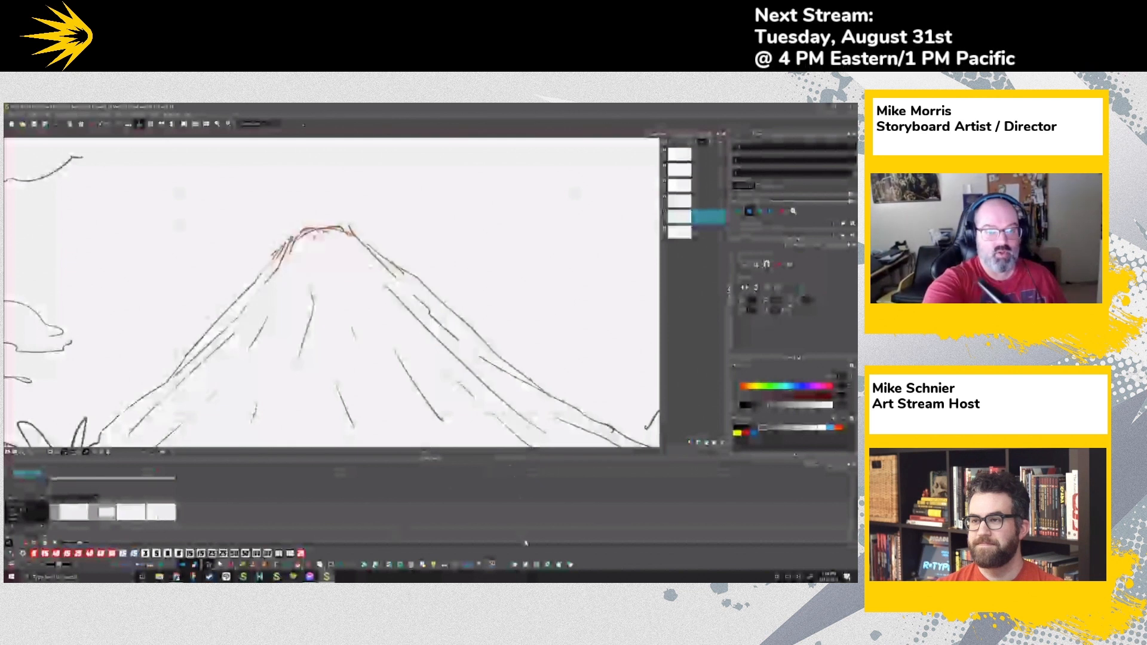
Step: Draw eruption lines and smoke puffs bursting from the crater, with two wide-open oval eyes below
{"action": "key", "text": "alt+b"}
{"action": "left_click_drag", "start_coordinate": [322, 189], "coordinate": [322, 213]}
{"action": "mouse_move", "coordinate": [308, 224]}
{"action": "left_mouse_down"}
{"action": "mouse_move", "coordinate": [290, 200]}
{"action": "mouse_move", "coordinate": [282, 245]}
{"action": "left_mouse_up"}
{"action": "left_click_drag", "start_coordinate": [349, 172], "coordinate": [350, 197]}
{"action": "left_click_drag", "start_coordinate": [349, 219], "coordinate": [363, 198]}
{"action": "mouse_move", "coordinate": [310, 263]}
{"action": "left_mouse_down"}
{"action": "mouse_move", "coordinate": [320, 290]}
{"action": "mouse_move", "coordinate": [356, 262]}
{"action": "left_mouse_up"}
{"action": "mouse_move", "coordinate": [340, 262]}
{"action": "left_mouse_down"}
{"action": "mouse_move", "coordinate": [345, 286]}
{"action": "mouse_move", "coordinate": [355, 289]}
{"action": "mouse_move", "coordinate": [359, 272]}
{"action": "mouse_move", "coordinate": [323, 289]}
{"action": "left_mouse_up"}
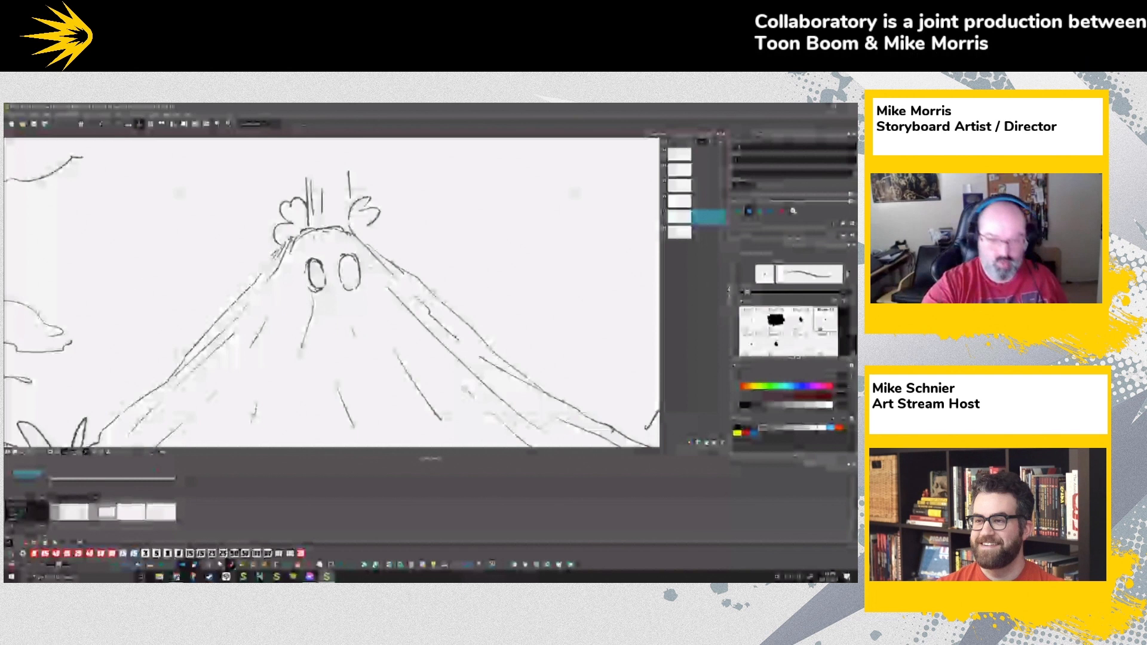
Step: Add a wavy frowning mouth with cheek creases to the volcano, plus extra smoke puffs and flying debris around the crater
{"action": "left_click_drag", "start_coordinate": [330, 319], "coordinate": [383, 331]}
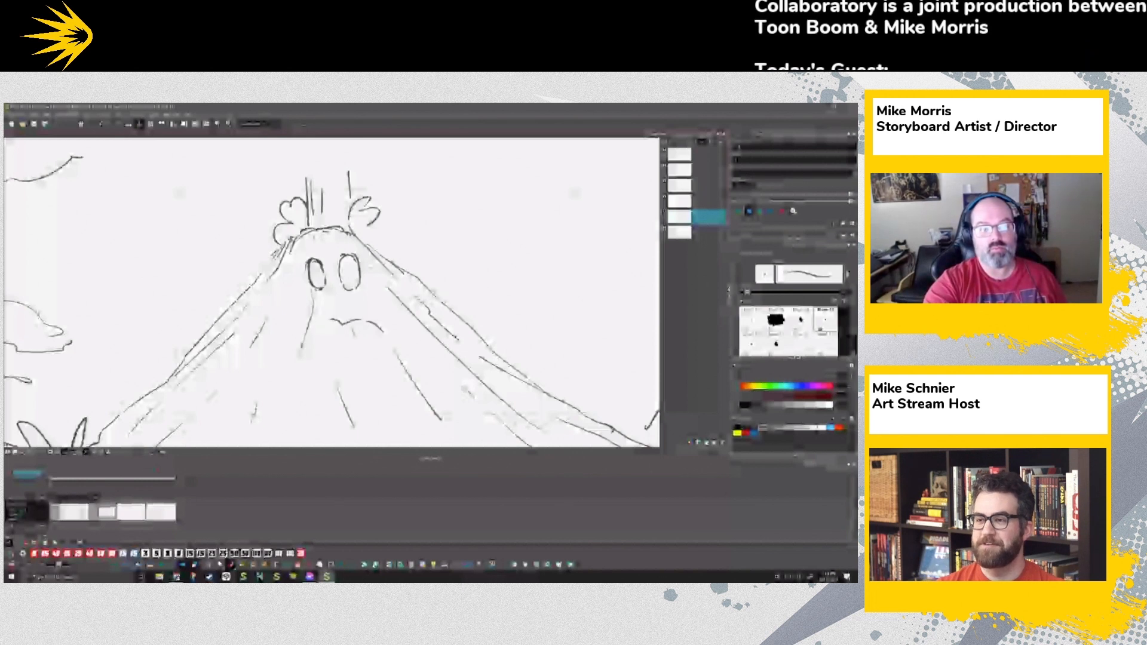
{"action": "left_click_drag", "start_coordinate": [303, 317], "coordinate": [282, 362]}
{"action": "left_click_drag", "start_coordinate": [384, 317], "coordinate": [398, 345]}
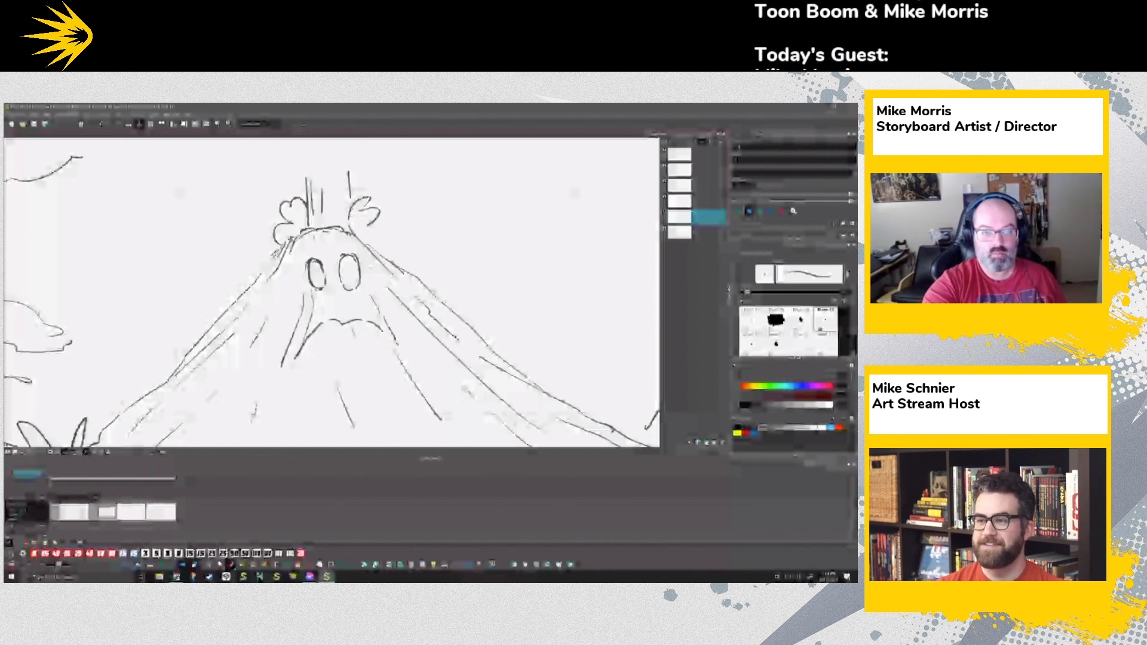
{"action": "left_click_drag", "start_coordinate": [279, 211], "coordinate": [270, 240]}
{"action": "left_click_drag", "start_coordinate": [373, 226], "coordinate": [375, 249]}
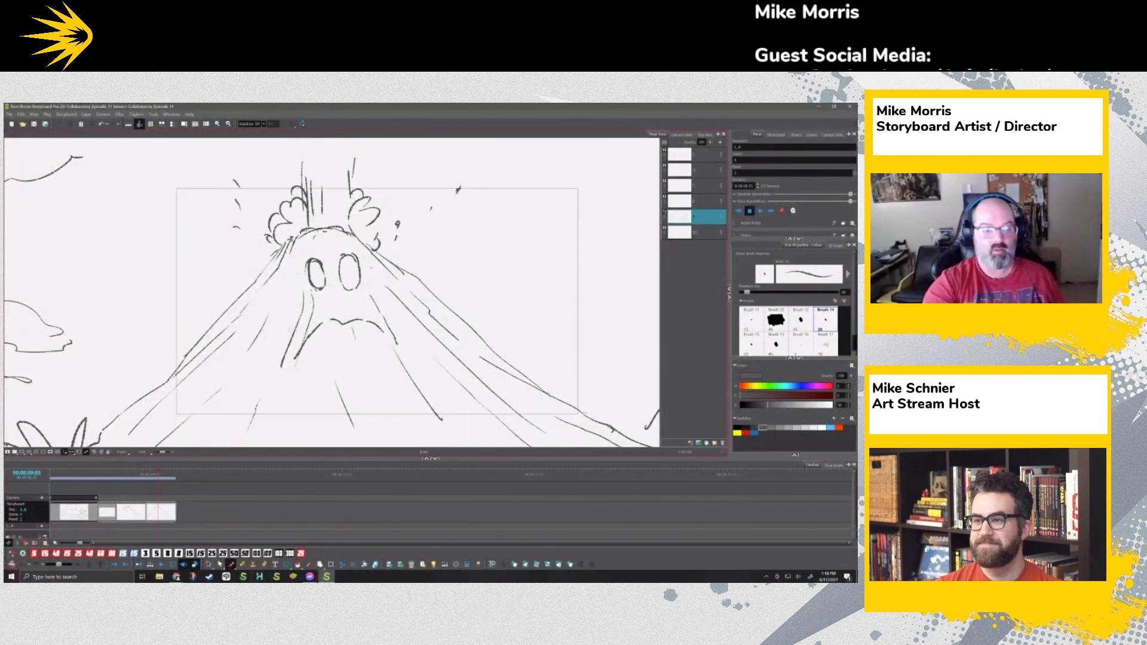
Step: Duplicate the erupting volcano panel and delete the face, smoke, eruption lines and debris from the copy
{"action": "left_click", "coordinate": [559, 564]}
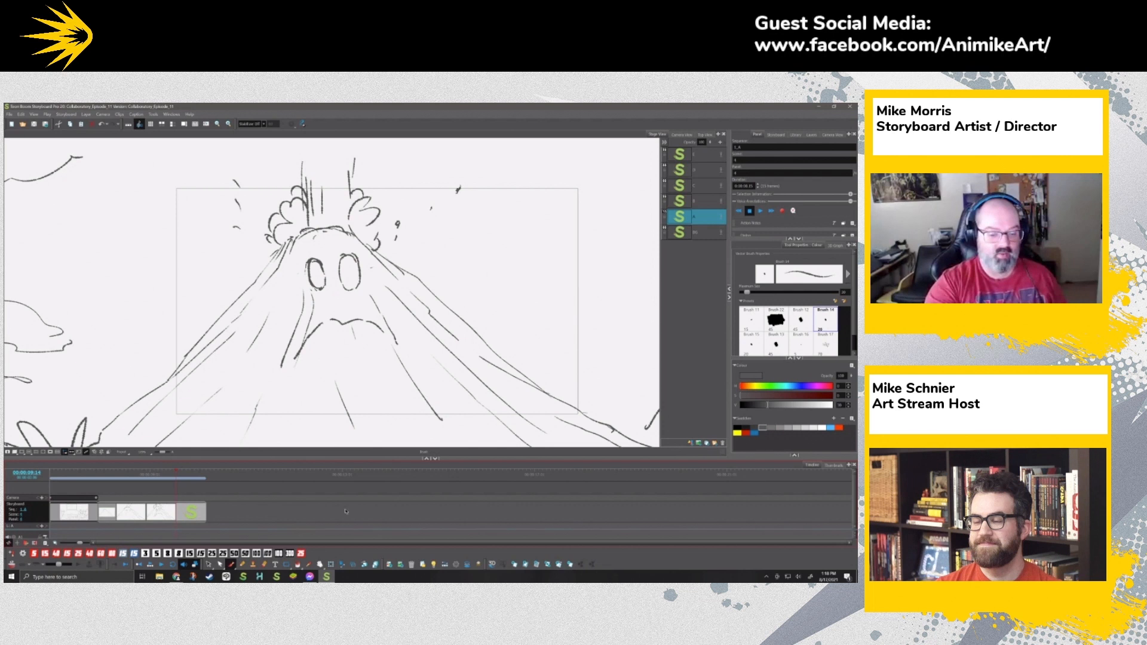
{"action": "key", "text": "alt+s"}
{"action": "left_click_drag", "start_coordinate": [318, 321], "coordinate": [355, 289]}
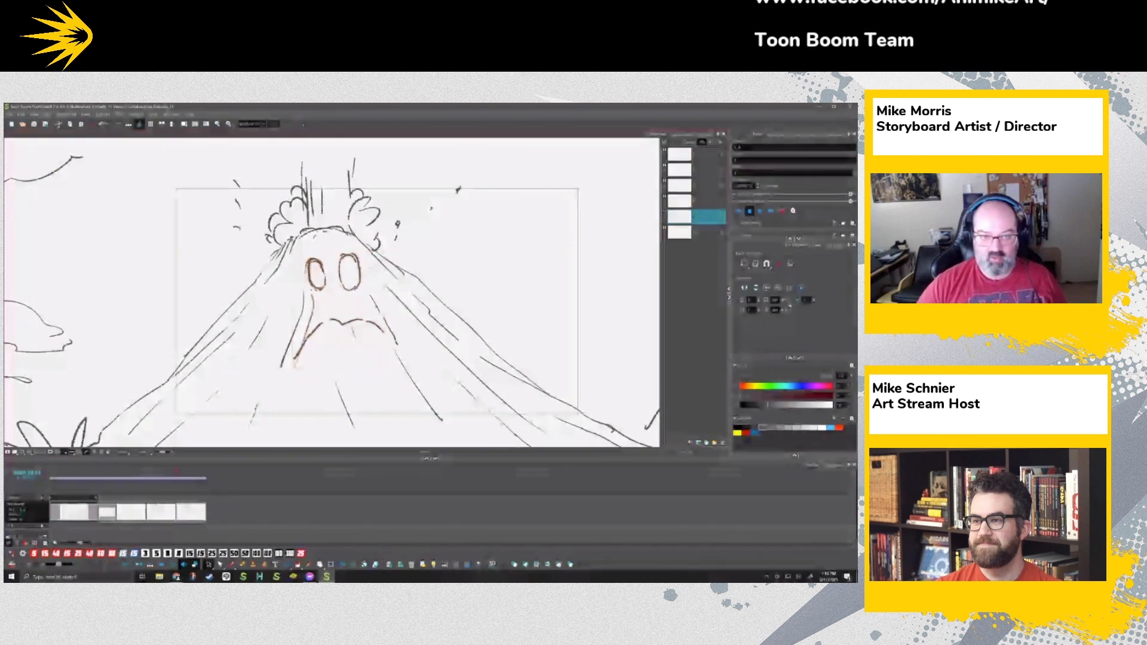
{"action": "key", "text": "Delete"}
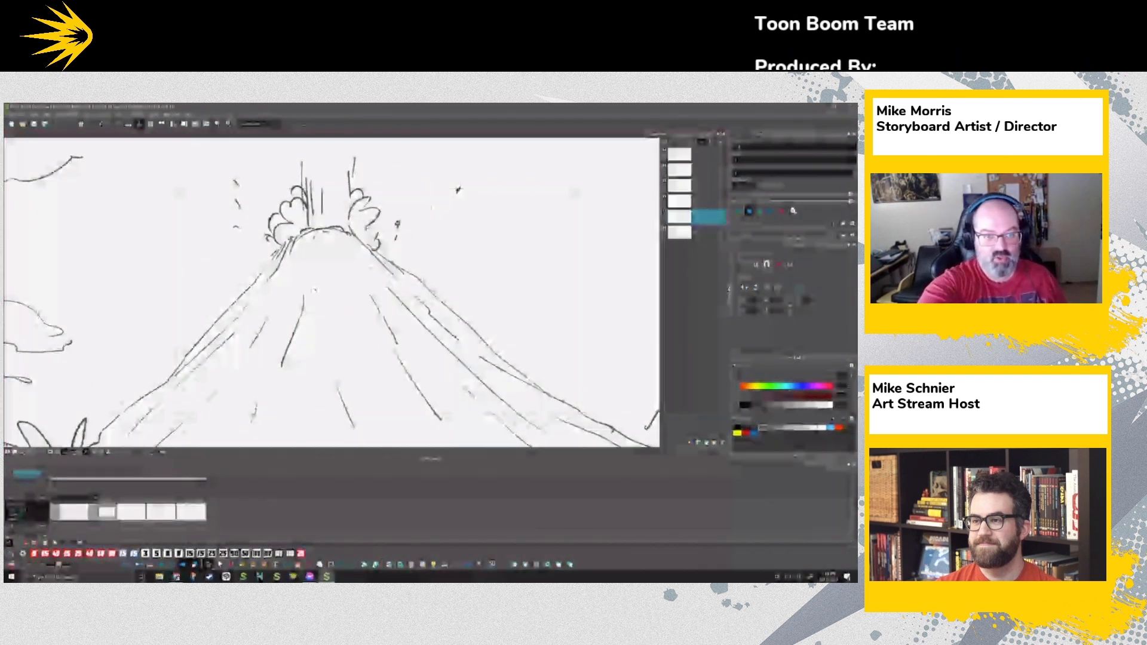
{"action": "key", "text": "ctrl+a"}
{"action": "key", "text": "Delete"}
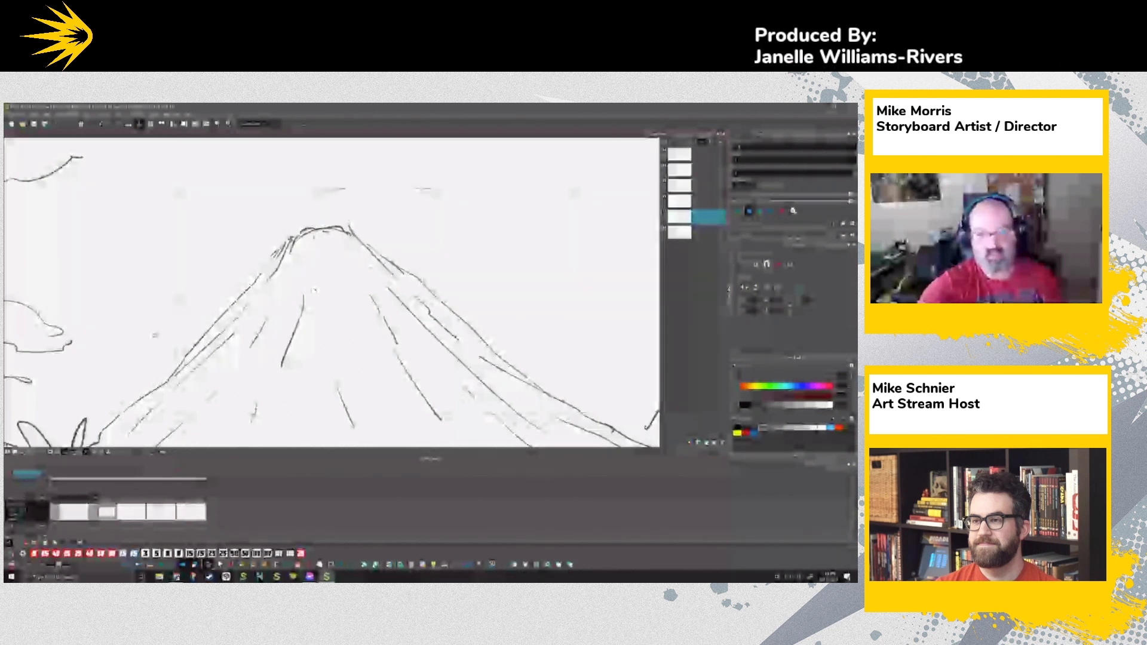
Step: Shift the volcano's upper outline and slope creases slightly sideways and raise the summit
{"action": "left_click_drag", "start_coordinate": [350, 225], "coordinate": [363, 225]}
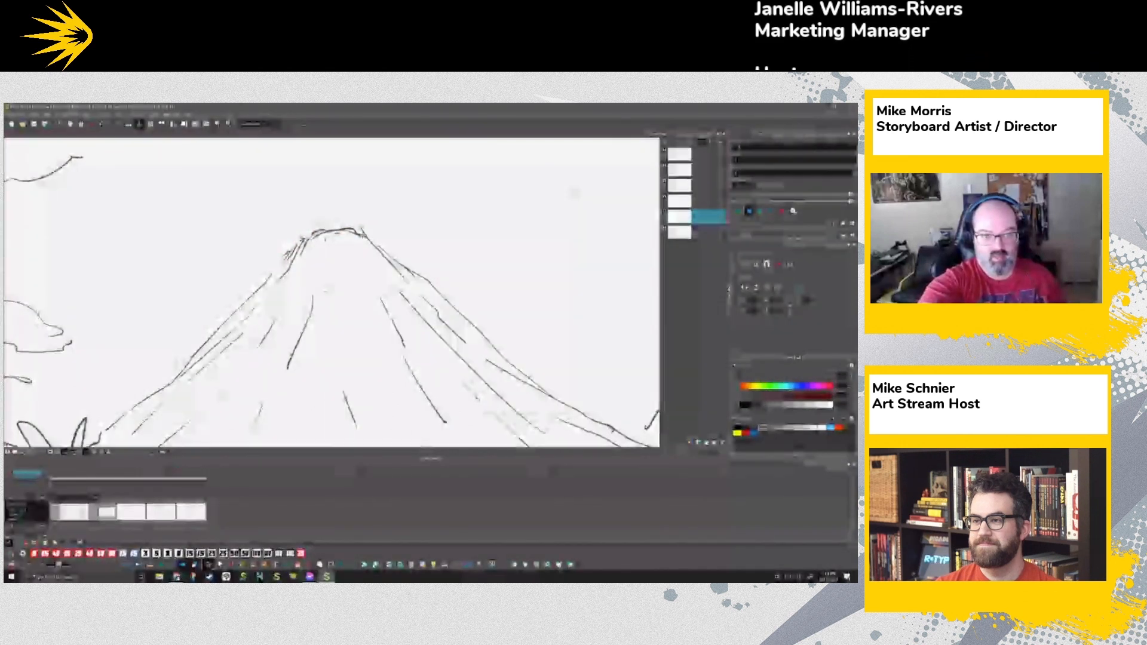
{"action": "mouse_move", "coordinate": [307, 242]}
{"action": "left_mouse_down"}
{"action": "mouse_move", "coordinate": [362, 234]}
{"action": "mouse_move", "coordinate": [344, 224]}
{"action": "mouse_move", "coordinate": [418, 278]}
{"action": "left_mouse_up"}
{"action": "key", "text": "Escape"}
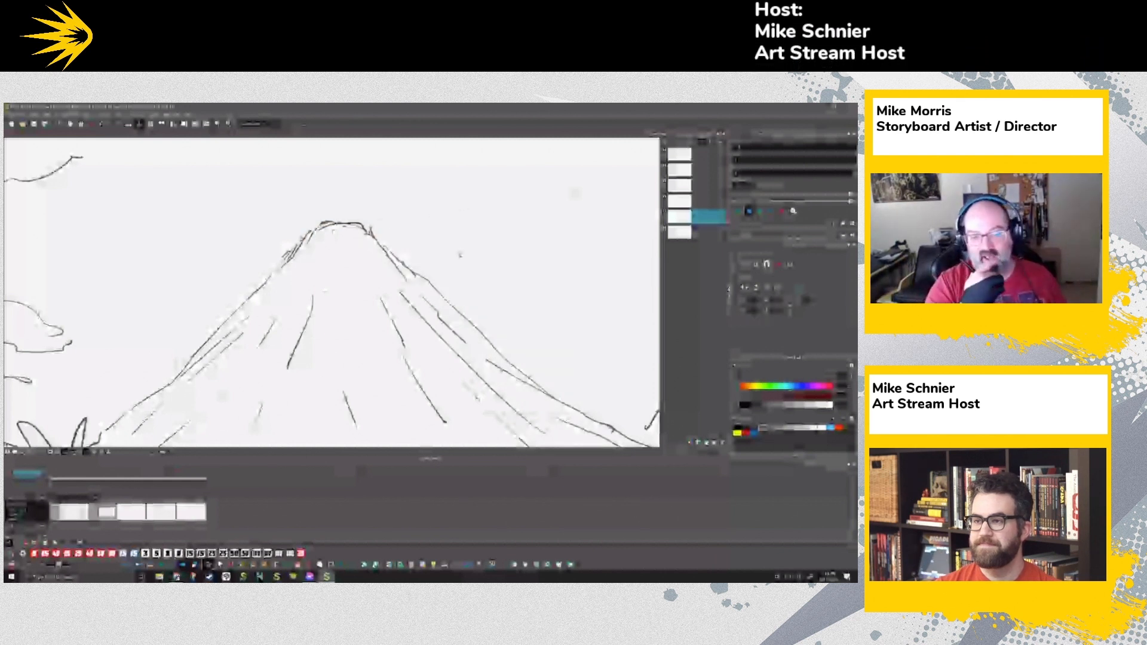
Step: Draw narrowed angry eyes under slanted brows just below the volcano's summit
{"action": "left_click", "coordinate": [232, 565]}
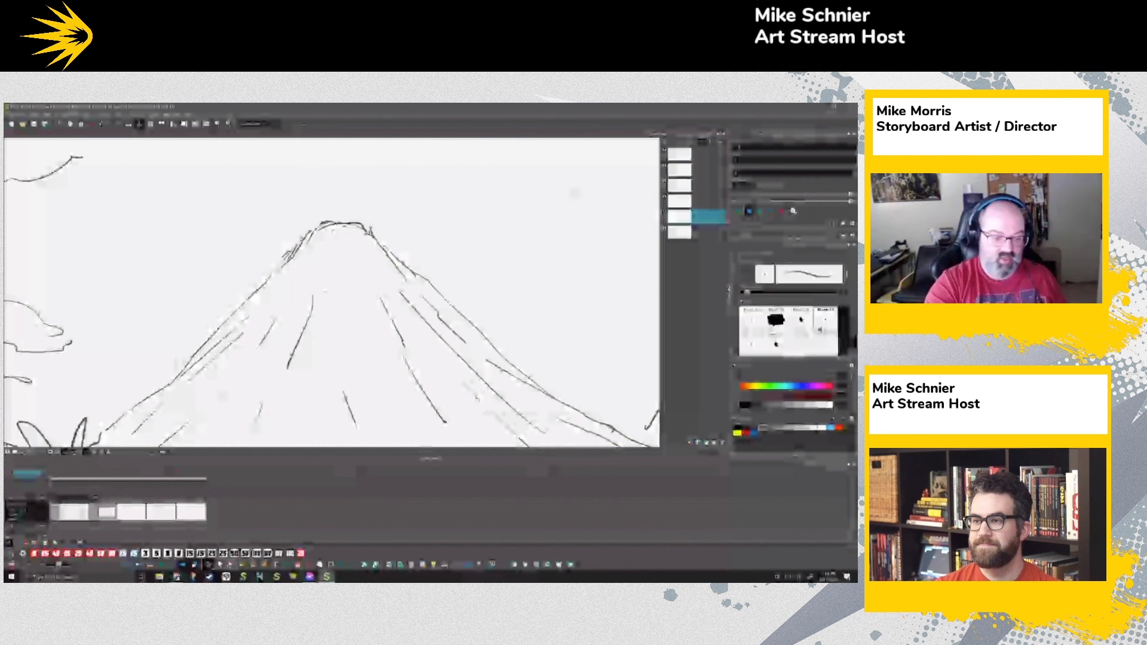
{"action": "left_click_drag", "start_coordinate": [310, 261], "coordinate": [380, 263]}
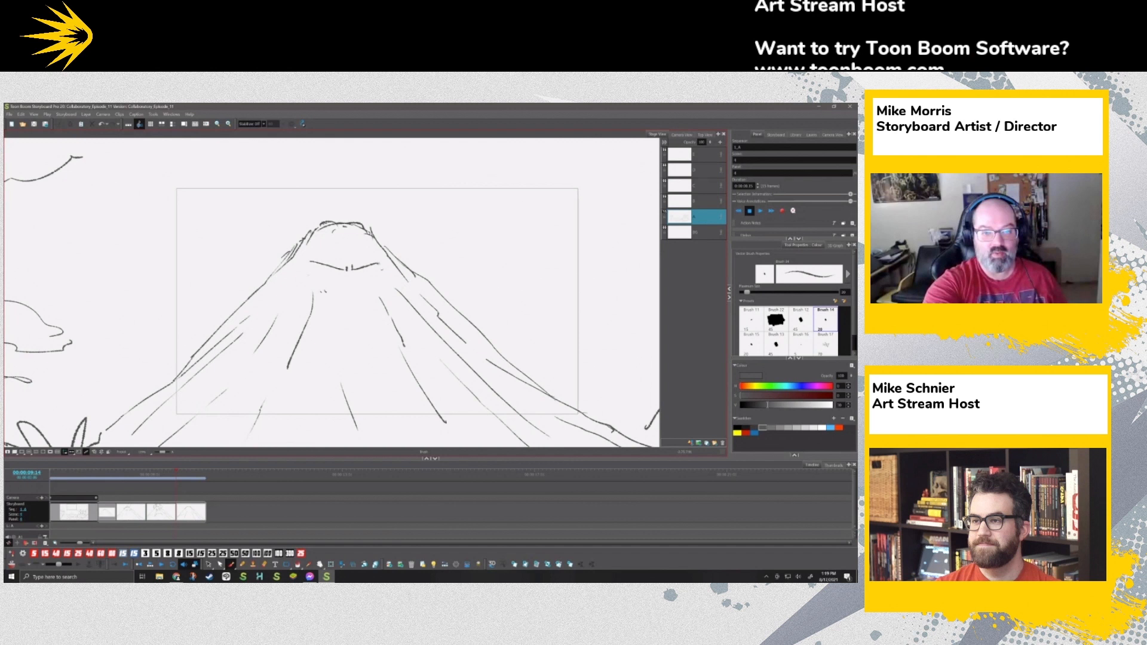
{"action": "left_click_drag", "start_coordinate": [332, 275], "coordinate": [376, 273]}
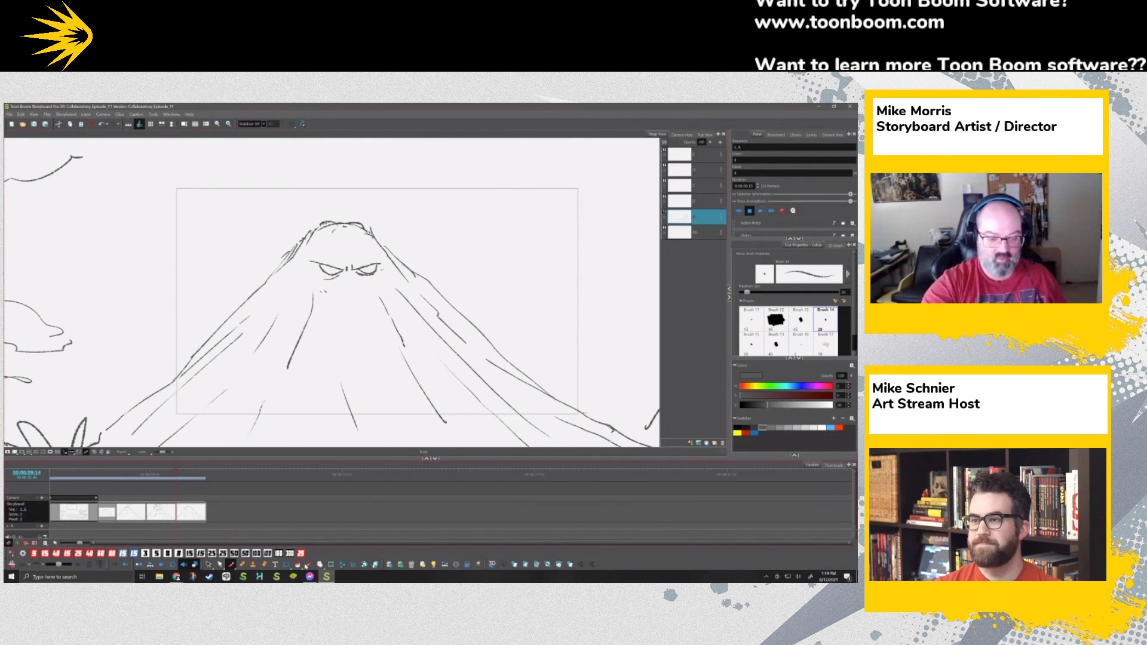
Step: Spread the inner slope creases outward and move the angry eyes slightly lower on the volcano
{"action": "left_click", "coordinate": [208, 564]}
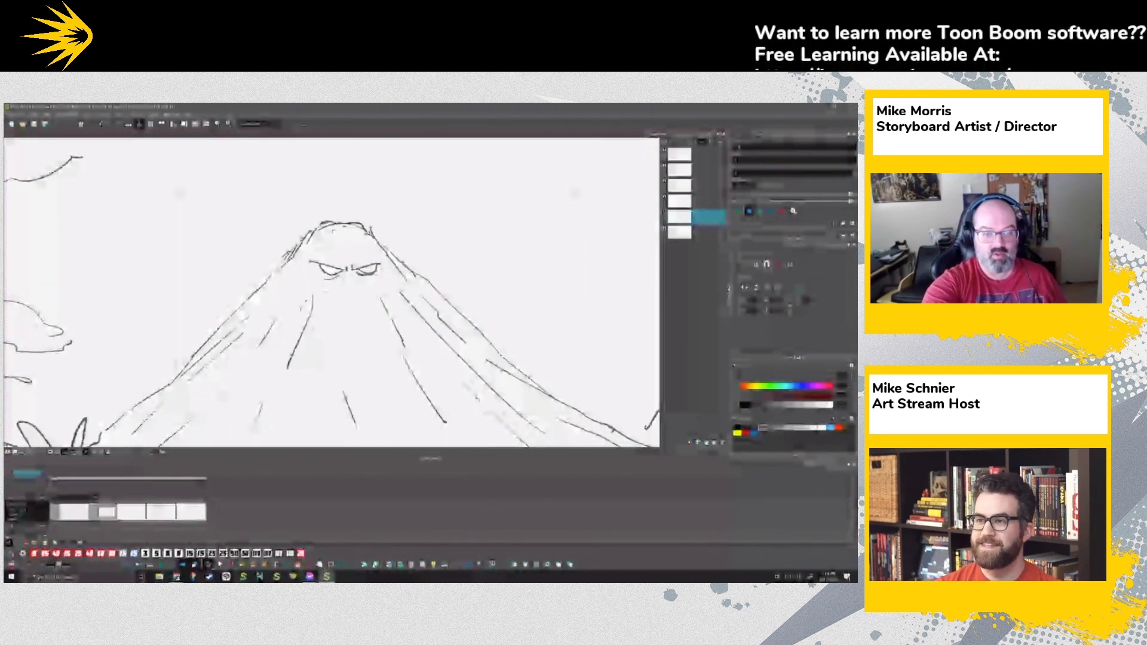
{"action": "left_click", "coordinate": [398, 334]}
{"action": "left_click_drag", "start_coordinate": [398, 333], "coordinate": [419, 348]}
{"action": "left_click", "coordinate": [451, 215]}
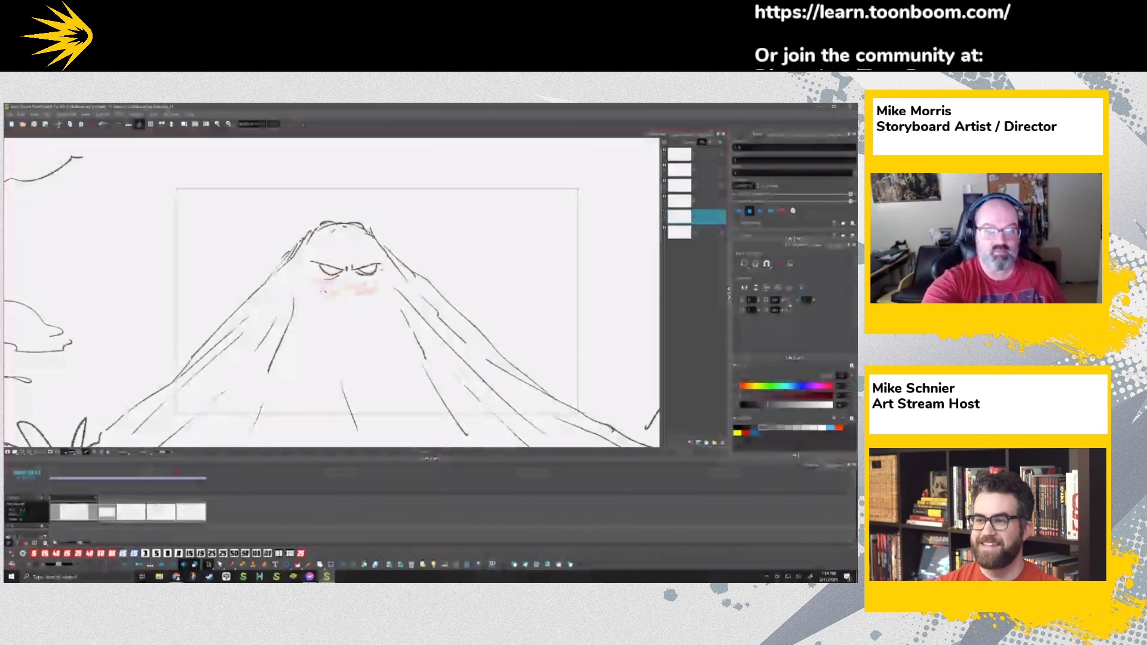
{"action": "left_click_drag", "start_coordinate": [346, 259], "coordinate": [347, 274]}
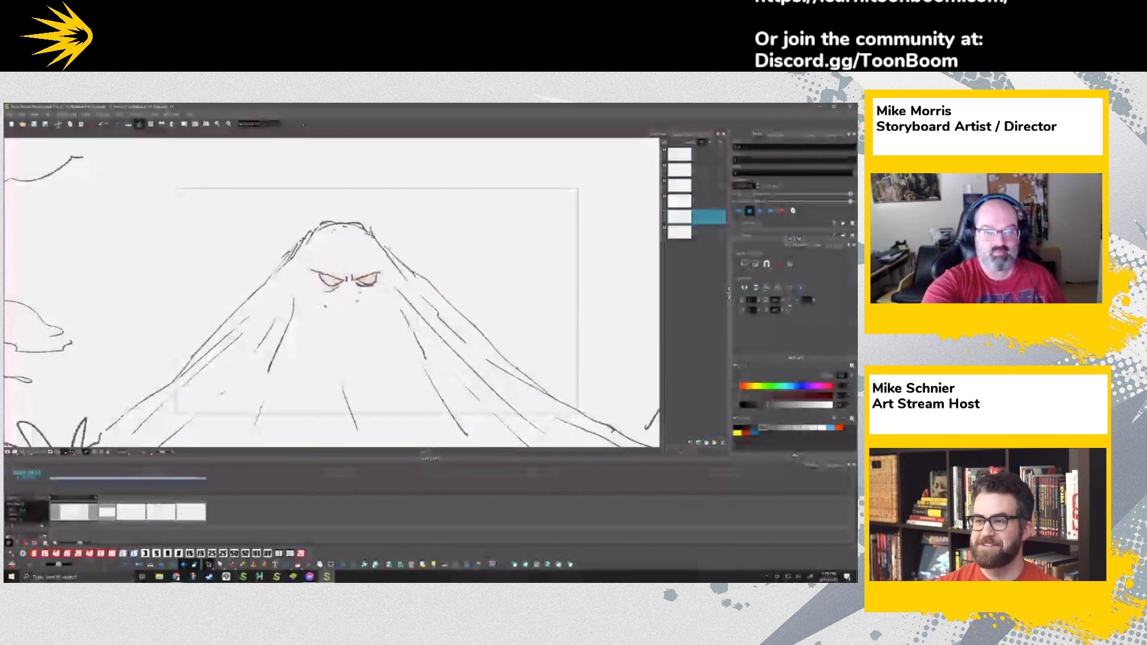
{"action": "left_click", "coordinate": [451, 222]}
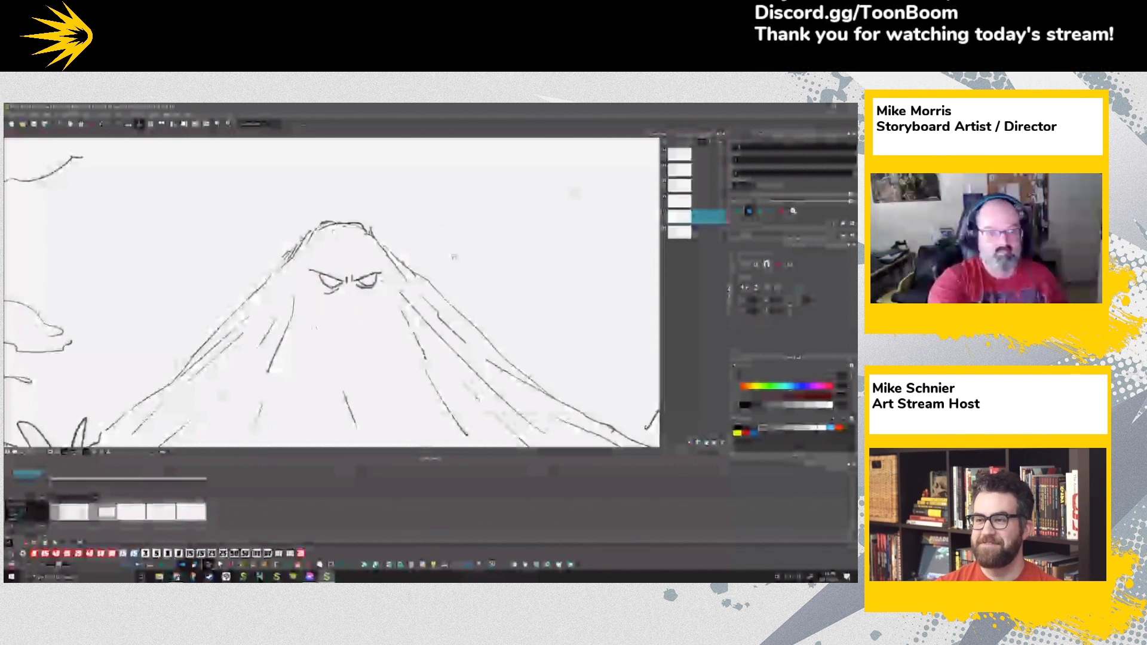
Step: Draw wavy smoke rising from the crater and trailing sideways across the sky
{"action": "left_click", "coordinate": [231, 566]}
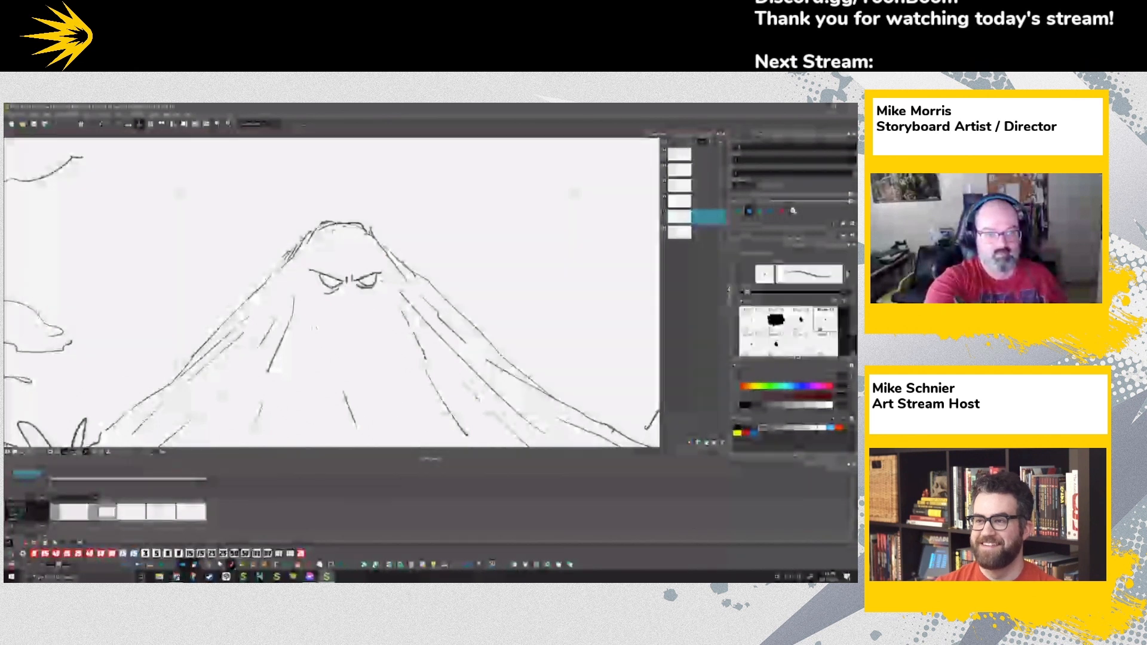
{"action": "mouse_move", "coordinate": [315, 228]}
{"action": "left_mouse_down"}
{"action": "mouse_move", "coordinate": [310, 209]}
{"action": "mouse_move", "coordinate": [356, 175]}
{"action": "left_mouse_up"}
{"action": "mouse_move", "coordinate": [363, 218]}
{"action": "left_mouse_down"}
{"action": "mouse_move", "coordinate": [477, 210]}
{"action": "mouse_move", "coordinate": [517, 222]}
{"action": "mouse_move", "coordinate": [520, 202]}
{"action": "left_mouse_up"}
{"action": "left_click_drag", "start_coordinate": [523, 222], "coordinate": [556, 207]}
{"action": "left_click_drag", "start_coordinate": [315, 208], "coordinate": [334, 165]}
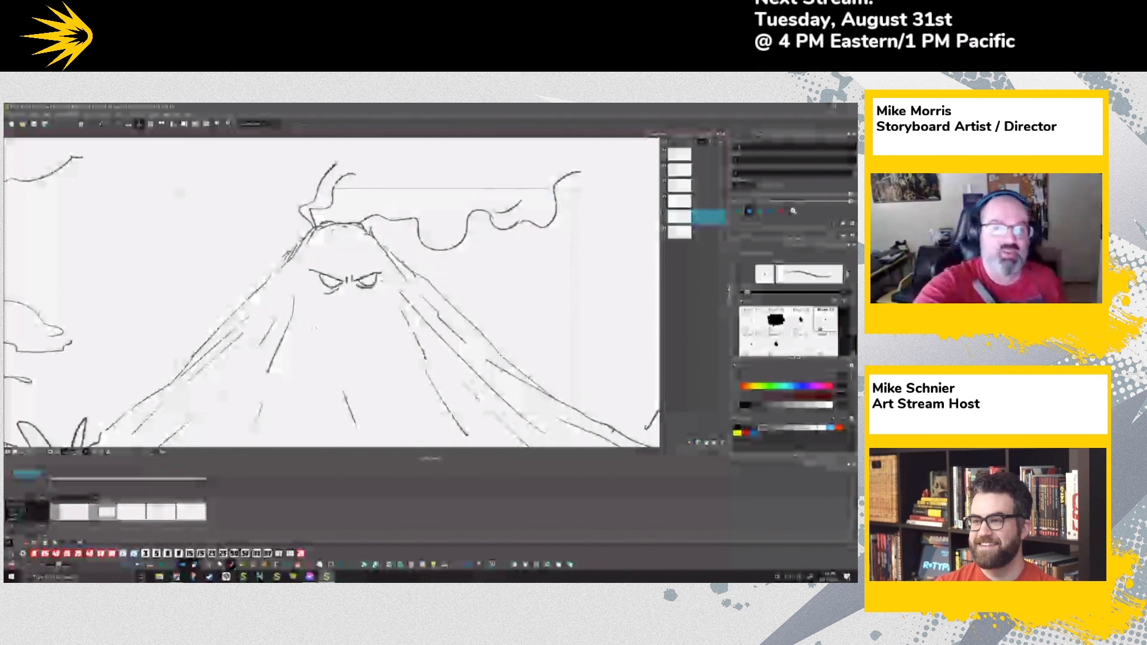
Step: Add a curved face contour with radiating creases beneath the eyes and reinforce both outer slopes of the volcano
{"action": "mouse_move", "coordinate": [306, 276]}
{"action": "left_mouse_down"}
{"action": "mouse_move", "coordinate": [322, 305]}
{"action": "mouse_move", "coordinate": [352, 310]}
{"action": "mouse_move", "coordinate": [375, 296]}
{"action": "left_mouse_up"}
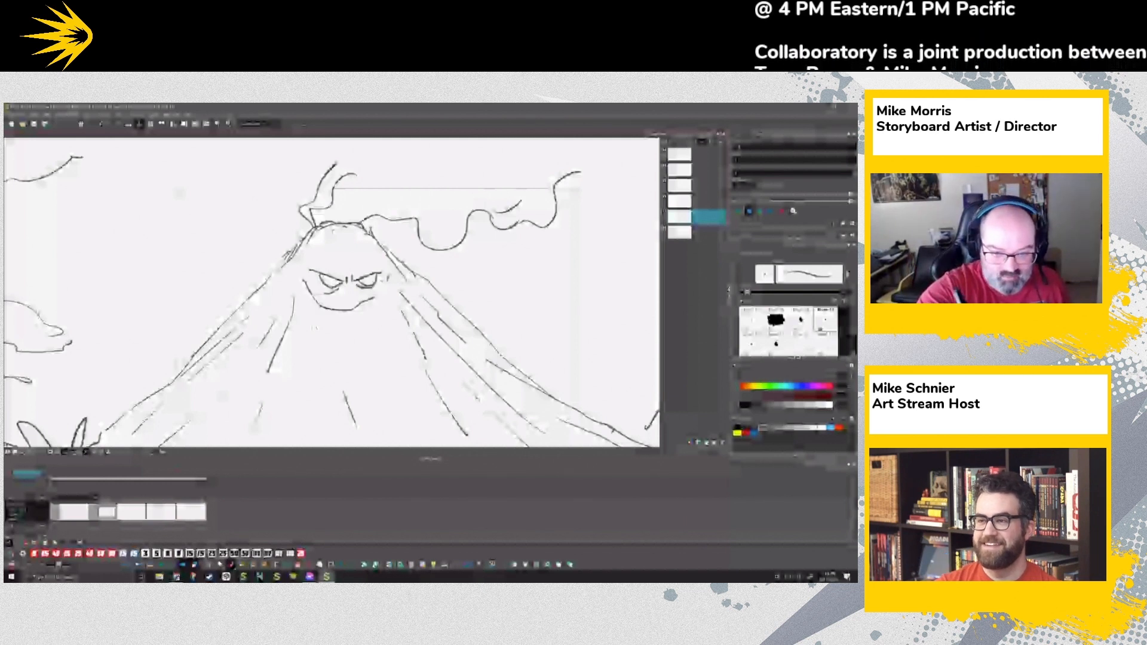
{"action": "left_click_drag", "start_coordinate": [372, 303], "coordinate": [383, 330]}
{"action": "mouse_move", "coordinate": [317, 308]}
{"action": "left_mouse_down"}
{"action": "mouse_move", "coordinate": [295, 347]}
{"action": "mouse_move", "coordinate": [346, 343]}
{"action": "left_mouse_up"}
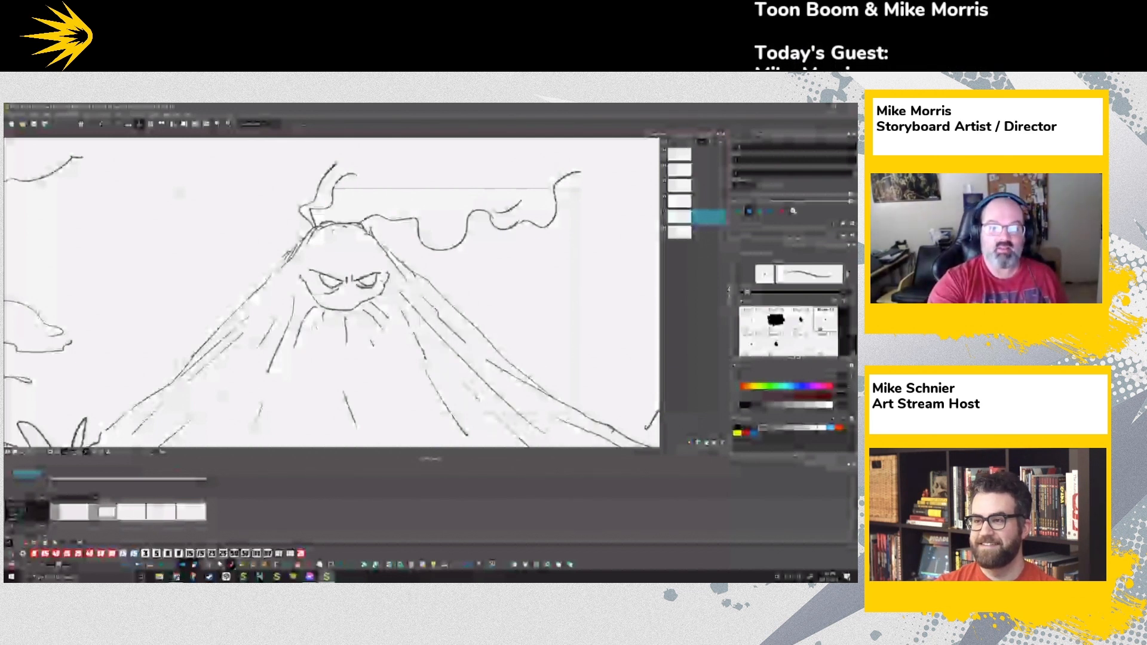
{"action": "left_click_drag", "start_coordinate": [314, 229], "coordinate": [170, 387]}
{"action": "left_click_drag", "start_coordinate": [371, 231], "coordinate": [517, 370]}
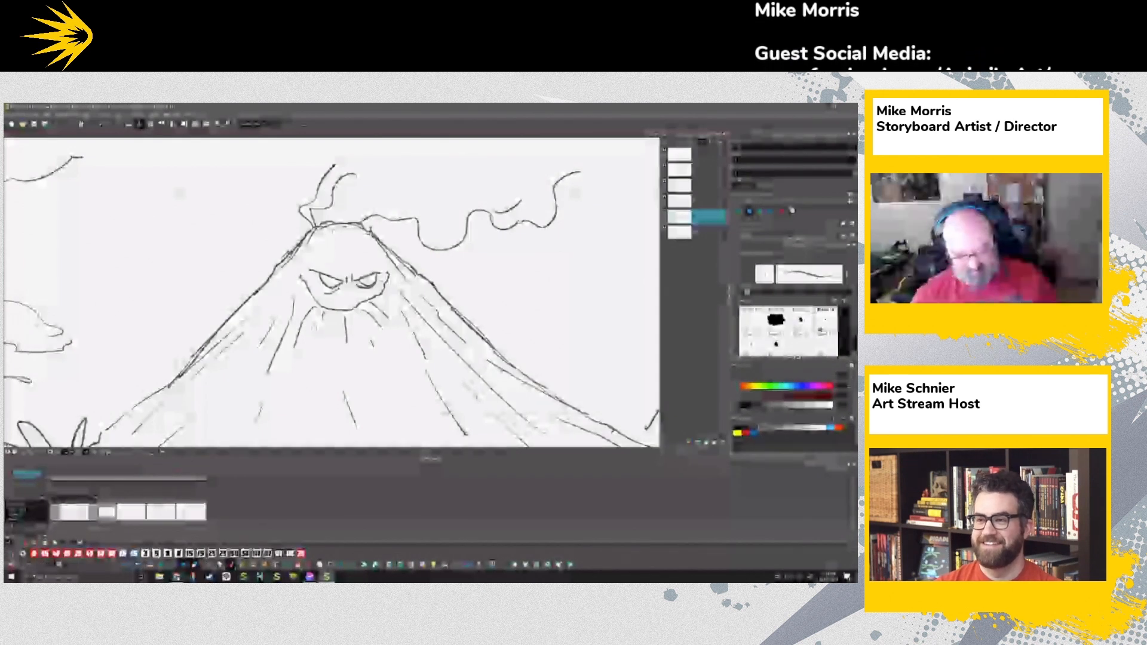
Step: Flip through the volcano panels to compare the sleeping, erupting and angry expressions
{"action": "key", "text": "Right"}
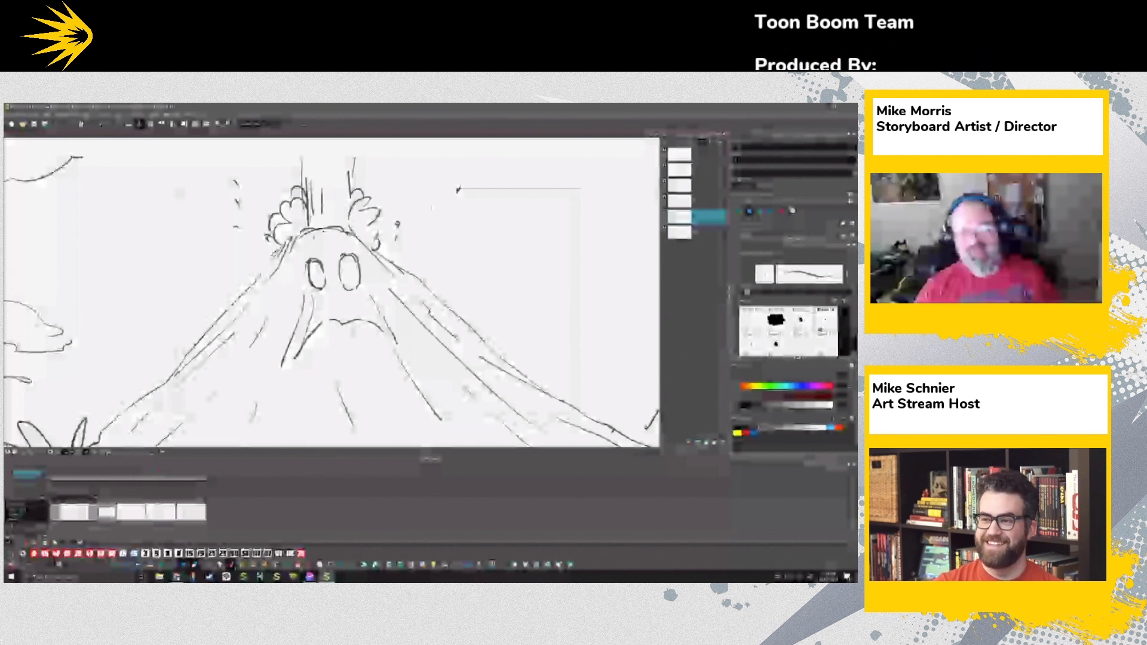
{"action": "key", "text": "Left"}
{"action": "key", "text": "Left"}
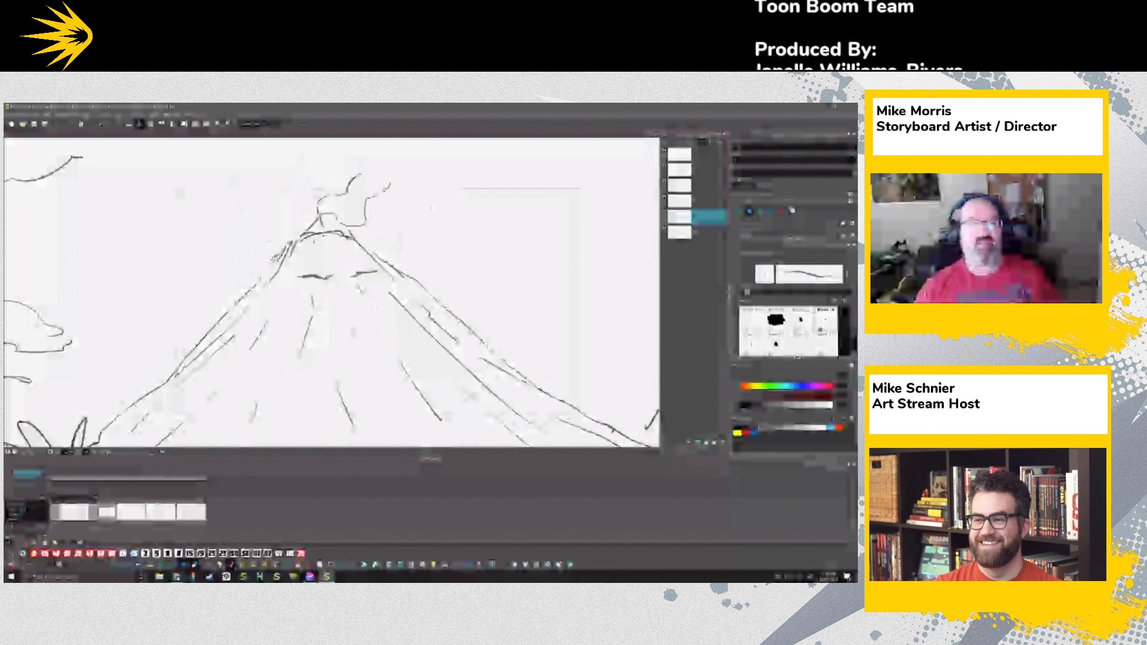
{"action": "key", "text": "Right"}
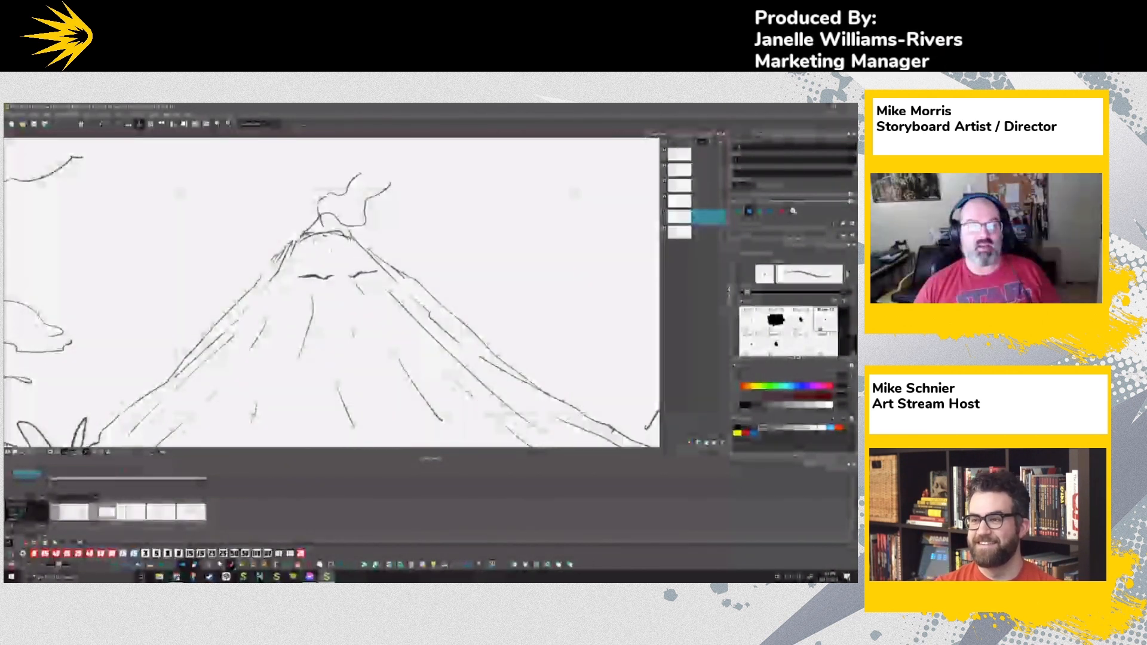
{"action": "key", "text": "Right"}
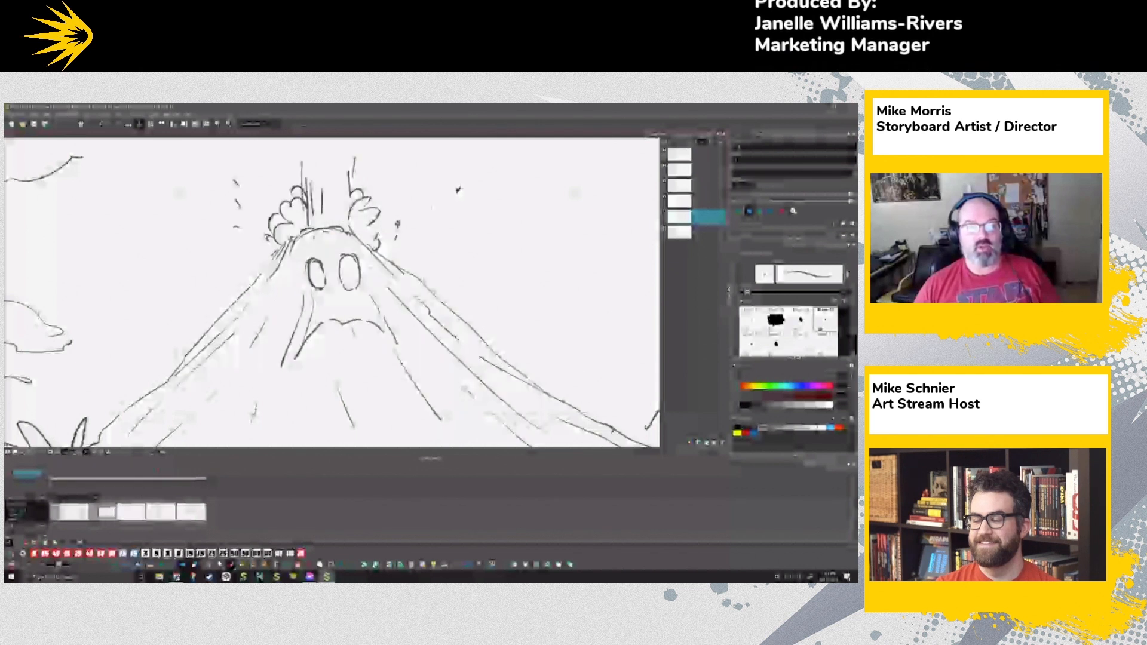
{"action": "key", "text": "Left"}
{"action": "key", "text": "Right"}
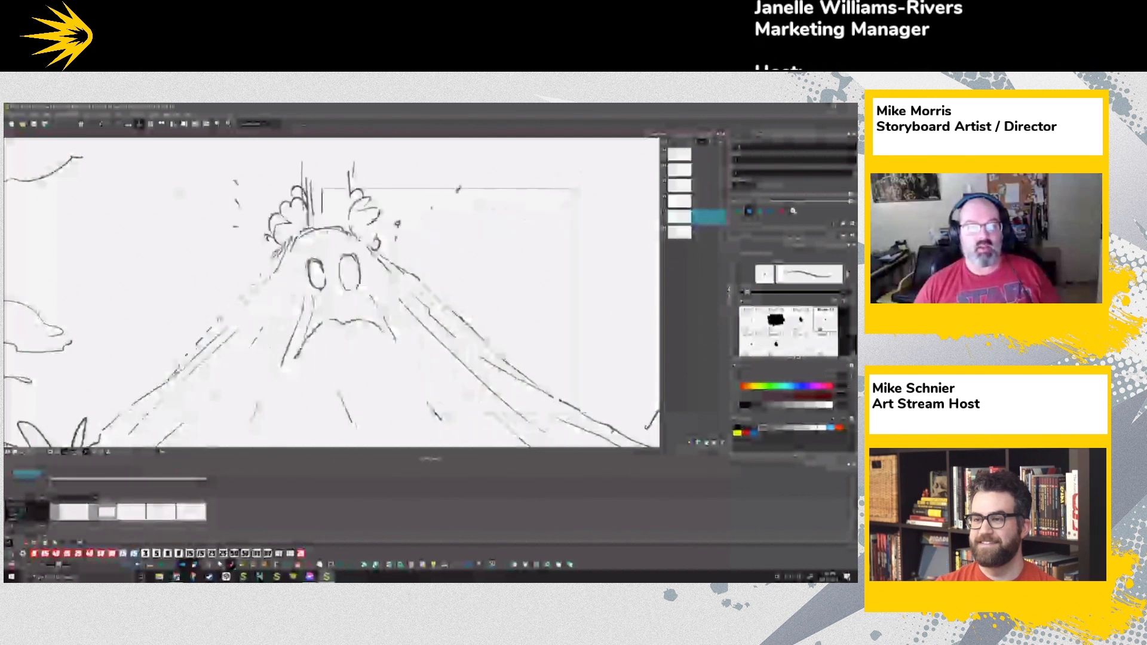
{"action": "key", "text": "Left"}
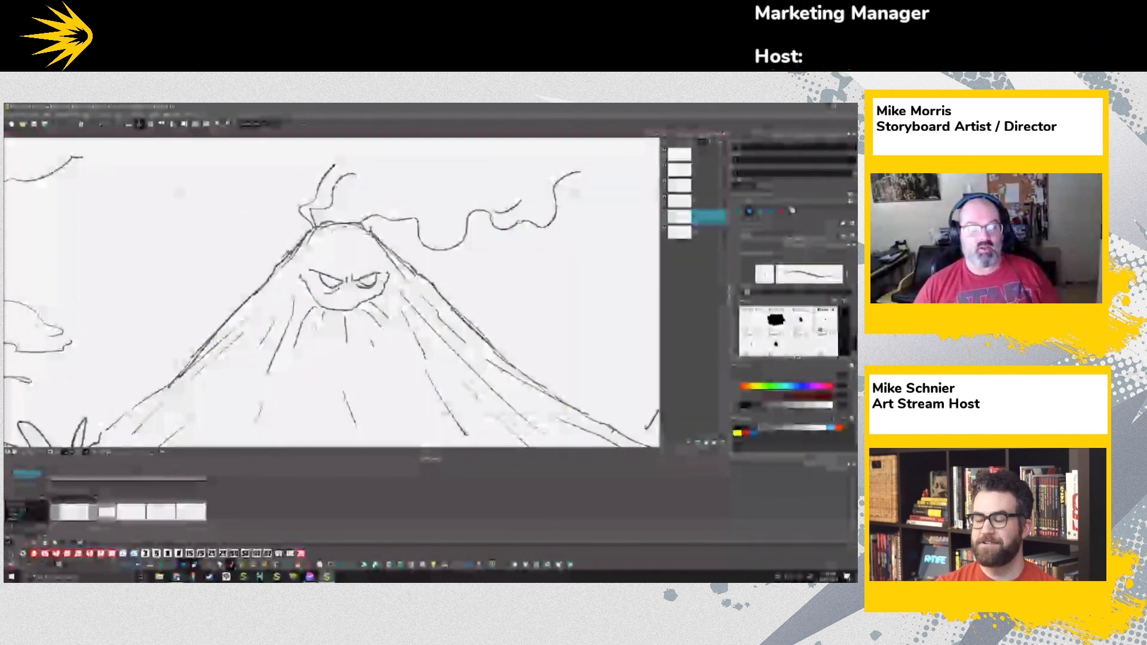
{"action": "key", "text": "Right"}
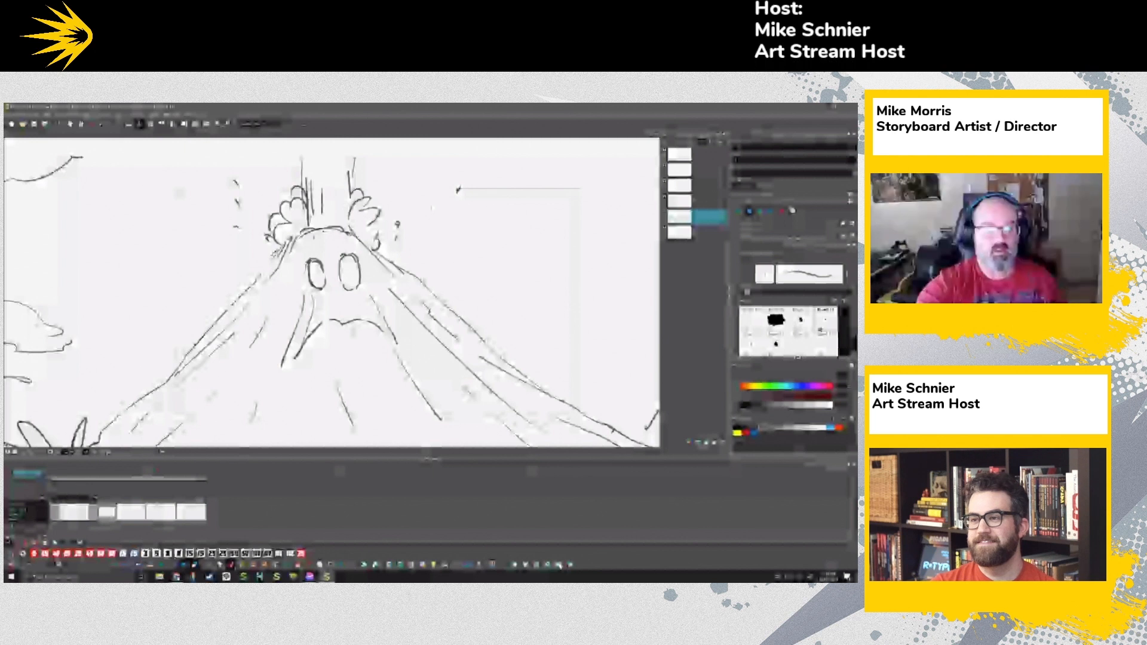
Step: Duplicate the erupting volcano panel again and clear the eruption, smoke, eyes and mouth from the copy
{"action": "left_click", "coordinate": [560, 566]}
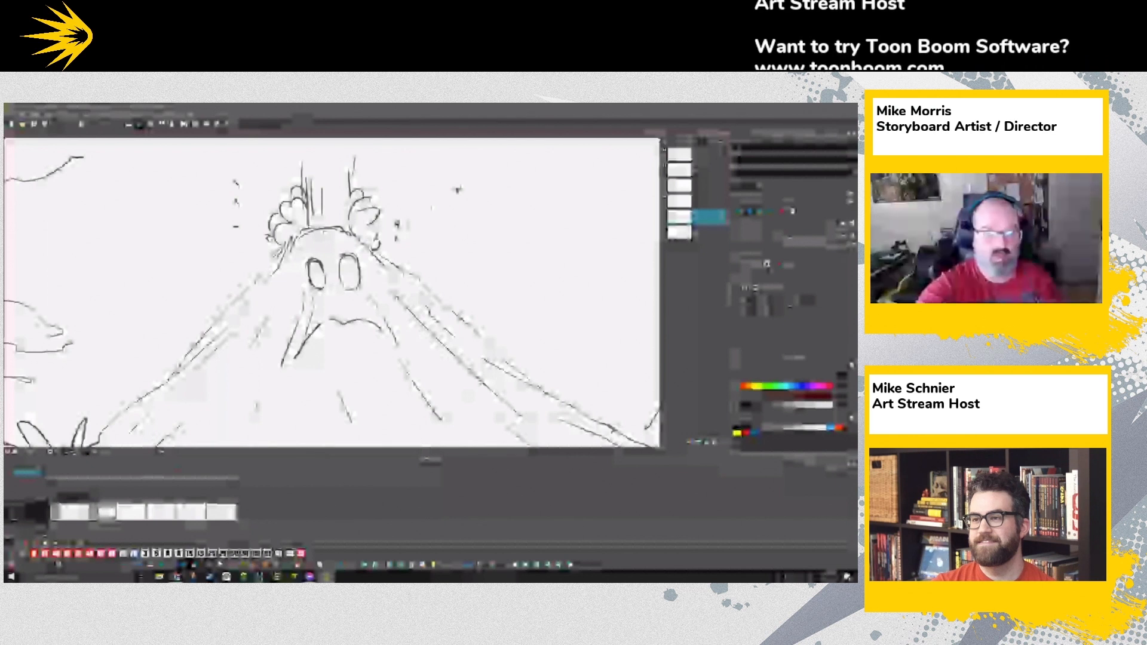
{"action": "key", "text": "Delete"}
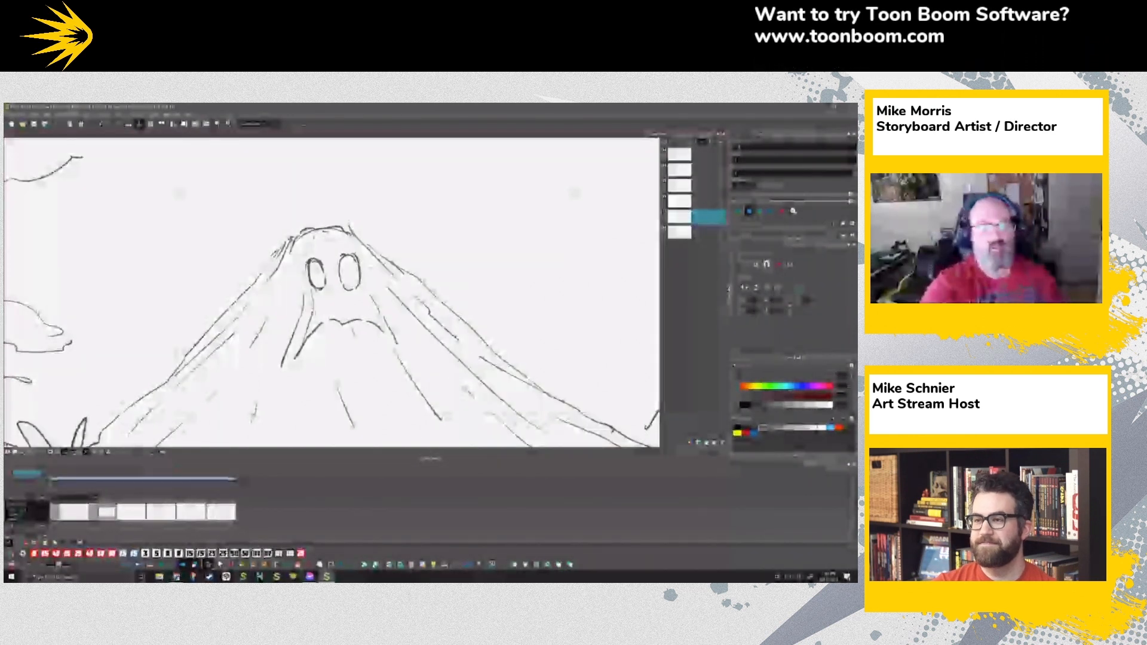
{"action": "key", "text": "ctrl+z"}
{"action": "key", "text": "ctrl+z"}
{"action": "key", "text": "ctrl+z"}
{"action": "key", "text": "ctrl+z"}
{"action": "key", "text": "ctrl+z"}
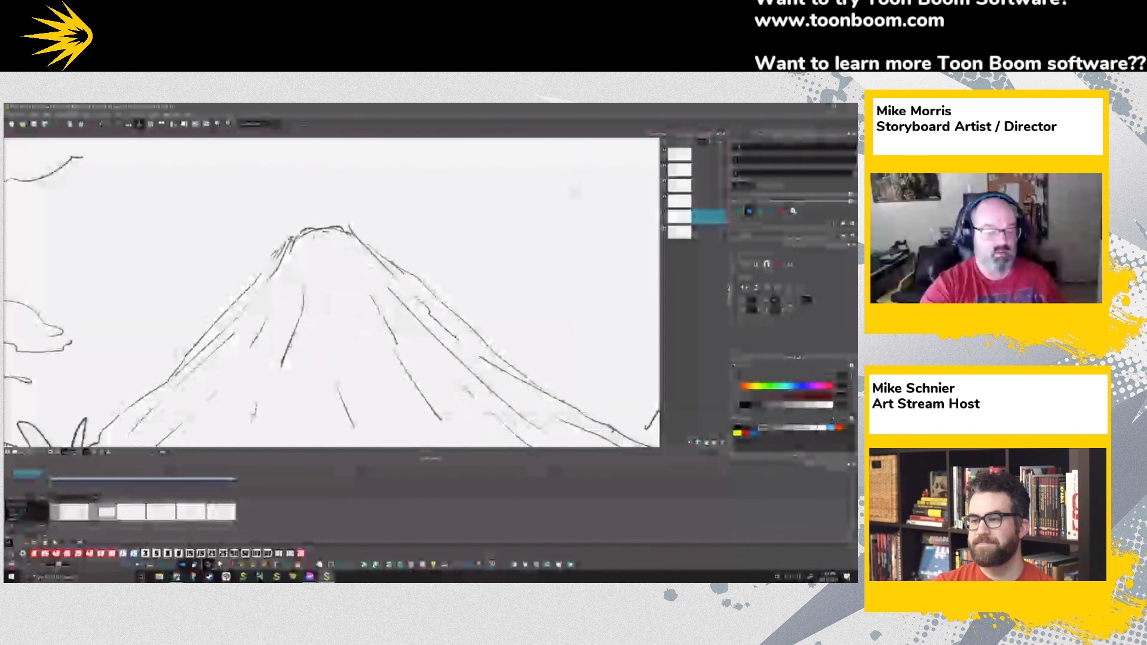
Step: Draw a grumpy face on the volcano with flat brows, half-closed eyes and a downturned mouth
{"action": "key", "text": "alt+b"}
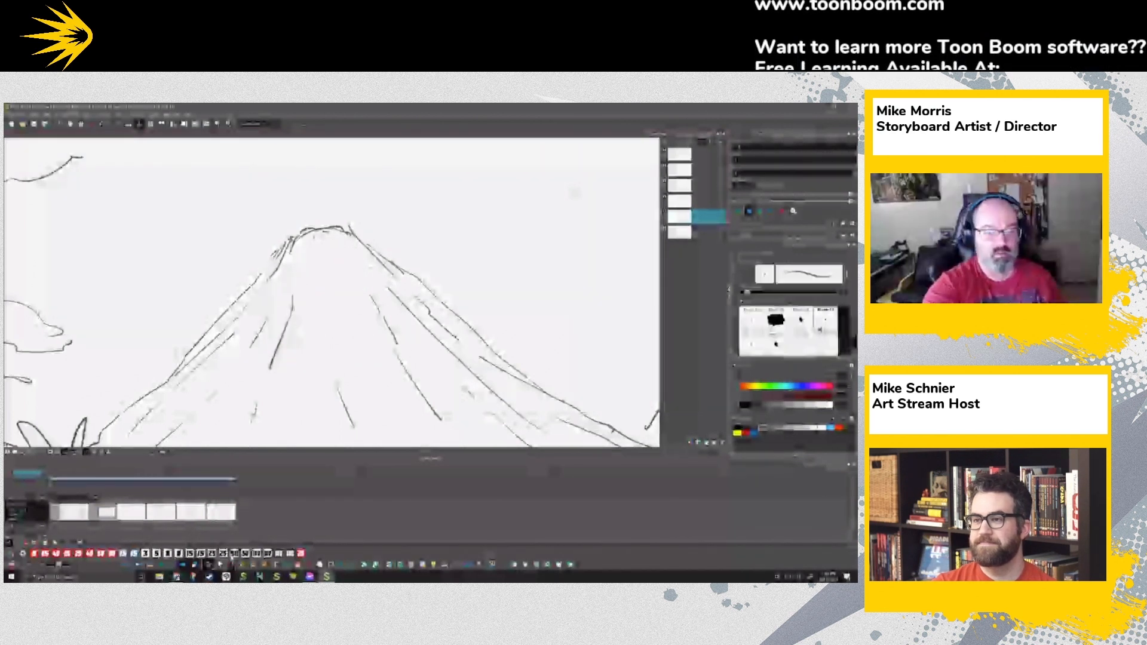
{"action": "mouse_move", "coordinate": [297, 261]}
{"action": "left_mouse_down"}
{"action": "mouse_move", "coordinate": [353, 260]}
{"action": "mouse_move", "coordinate": [323, 266]}
{"action": "left_mouse_up"}
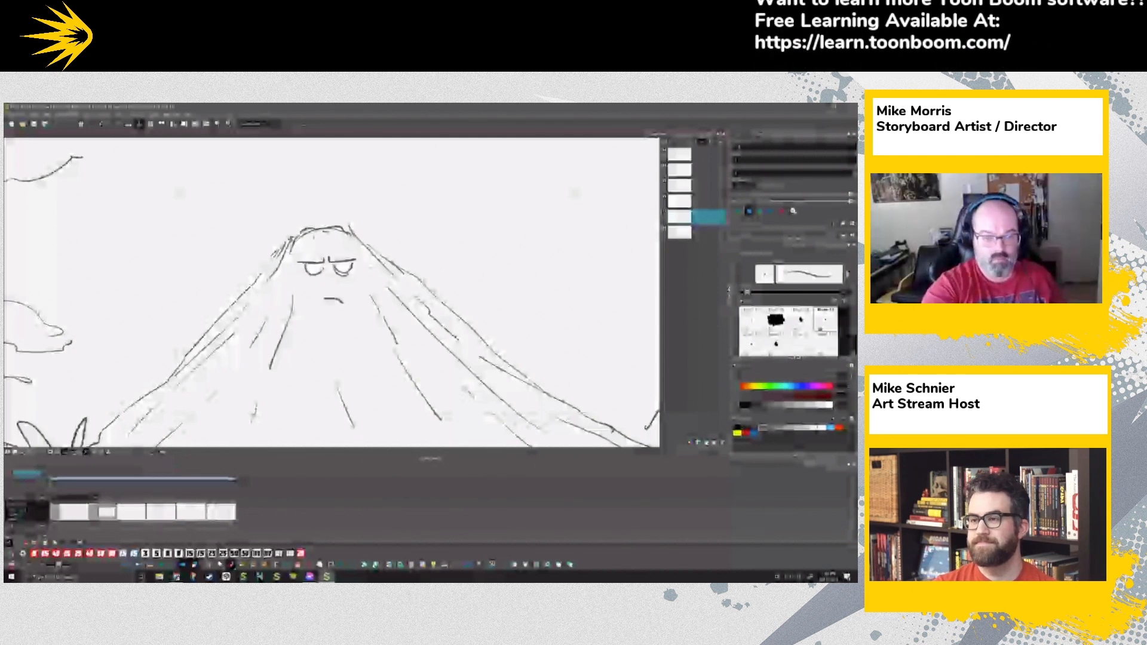
{"action": "left_click_drag", "start_coordinate": [326, 299], "coordinate": [321, 300]}
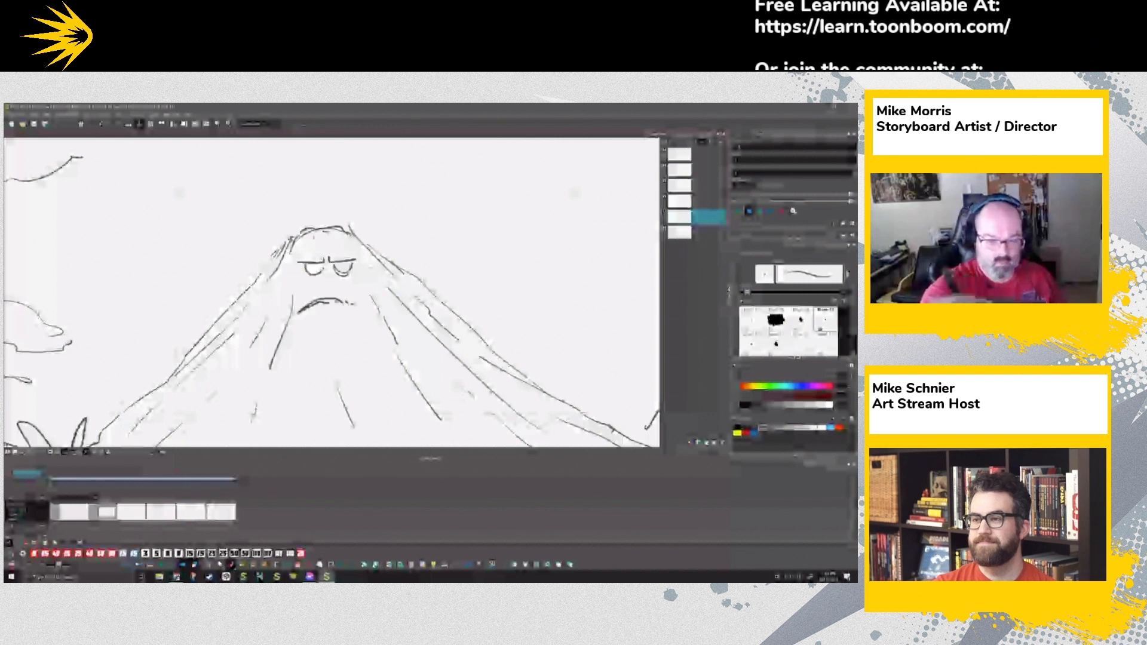
Step: Draw thin wavy smoke wisps above the grumpy volcano's crater and compare the panel with its neighbours
{"action": "left_click_drag", "start_coordinate": [297, 202], "coordinate": [304, 233]}
{"action": "left_click_drag", "start_coordinate": [320, 205], "coordinate": [329, 182]}
{"action": "left_click_drag", "start_coordinate": [382, 209], "coordinate": [426, 178]}
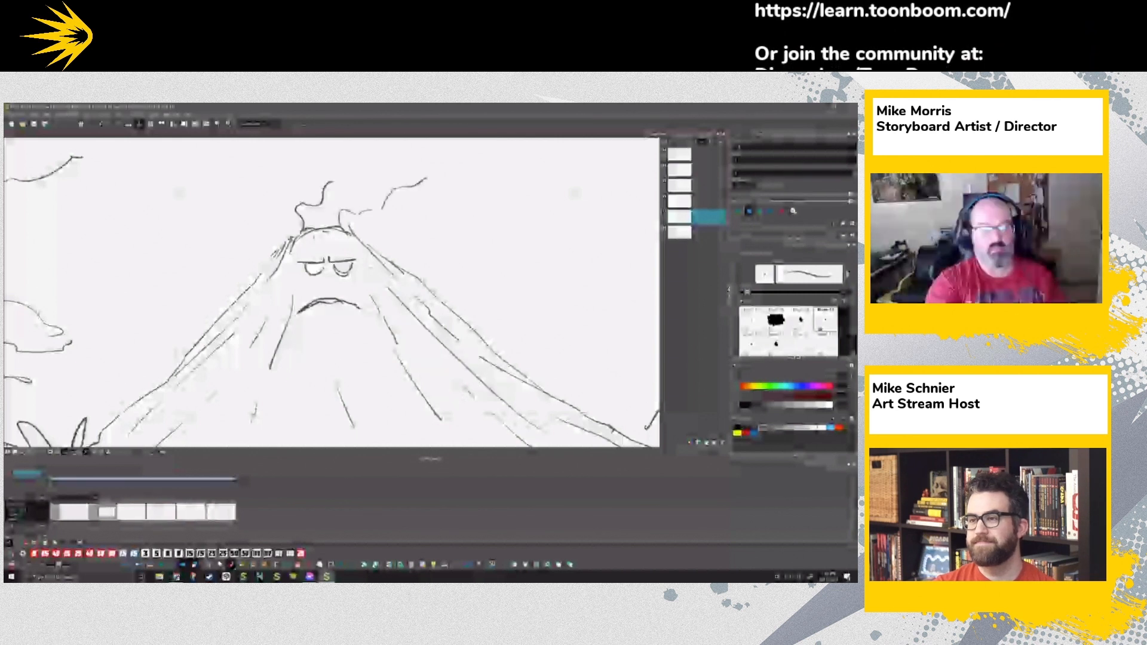
{"action": "key", "text": "Right"}
{"action": "key", "text": "Right"}
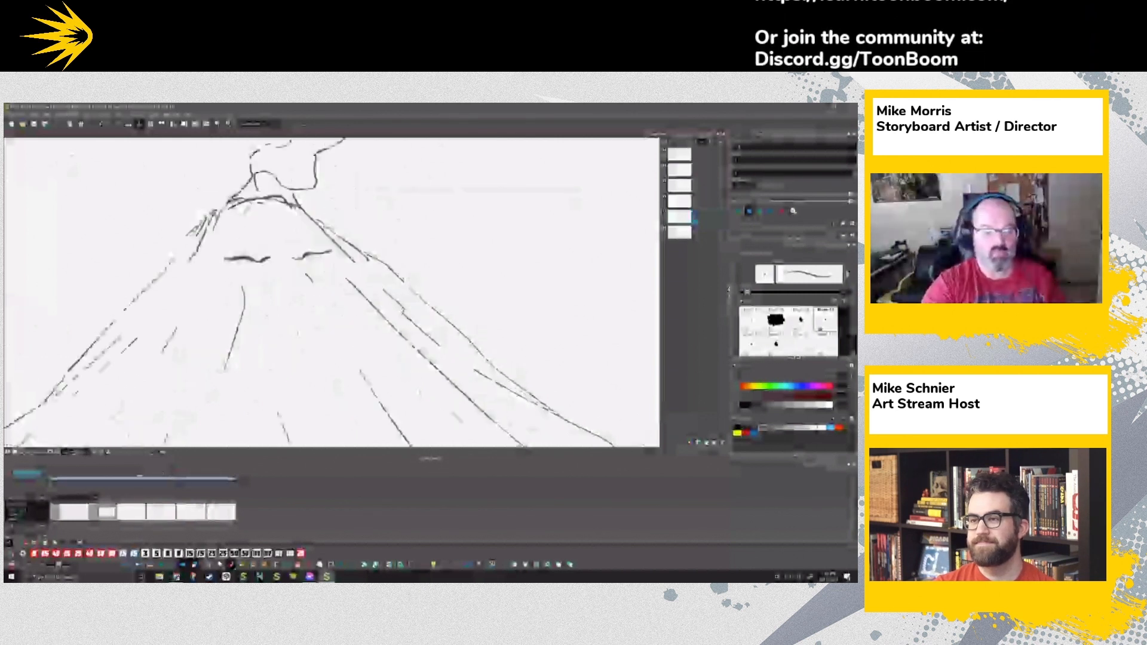
{"action": "key", "text": "Left"}
{"action": "key", "text": "Left"}
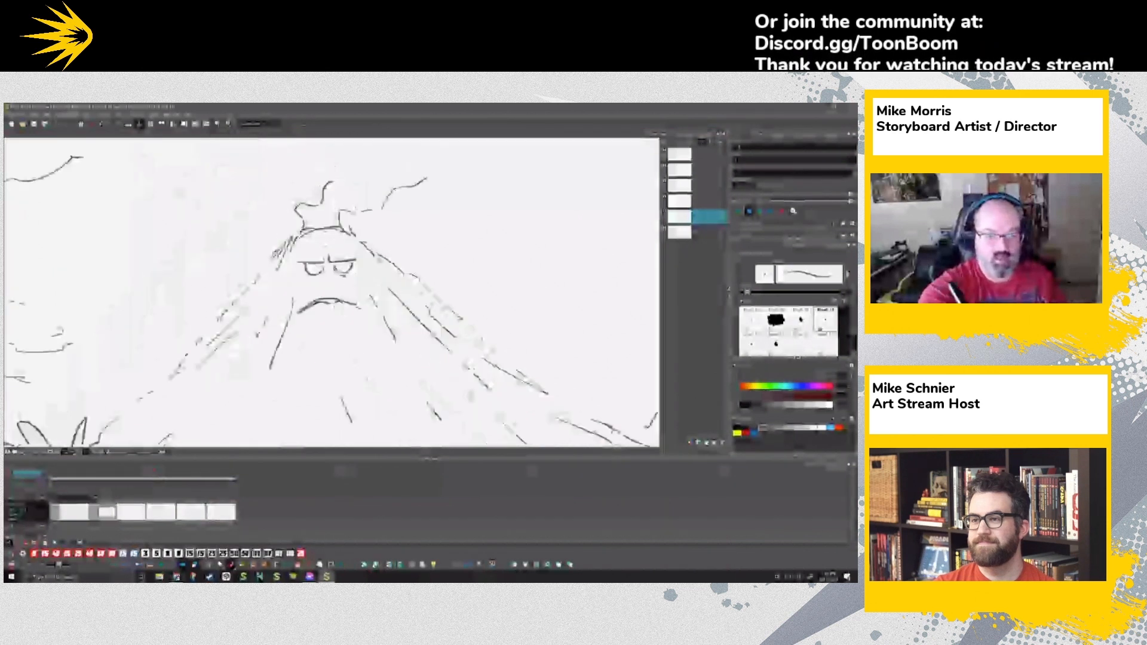
{"action": "key", "text": "alt+s"}
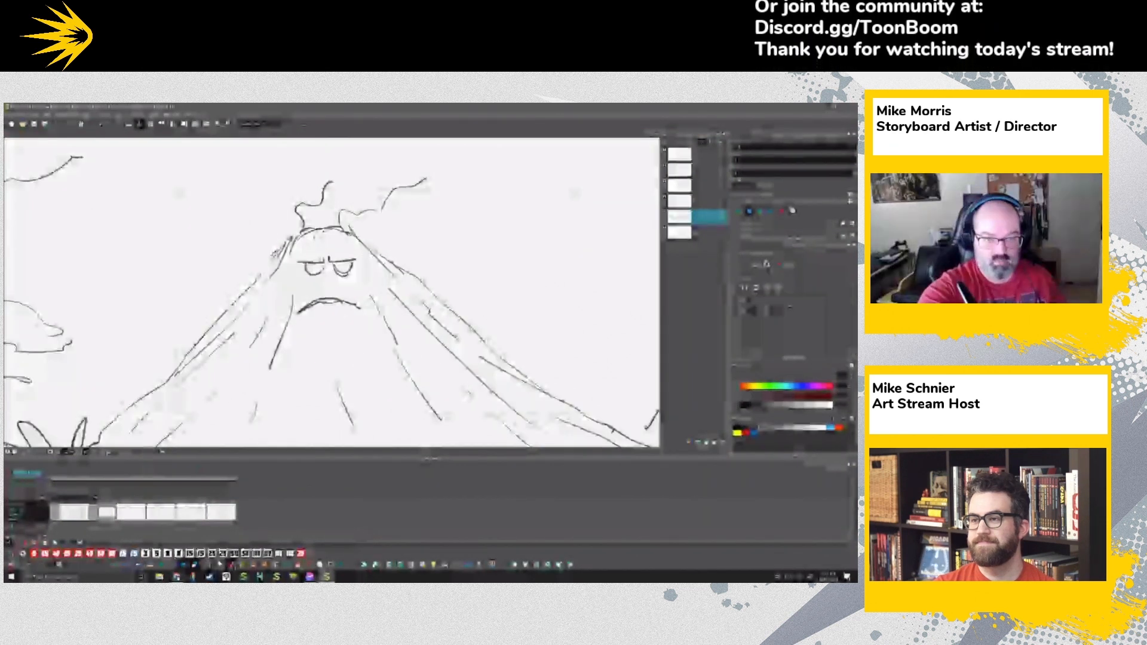
Step: Widen the grumpy volcano's eyes, brows and mouth, and nudge its face and smoking peak slightly to the right
{"action": "left_click_drag", "start_coordinate": [288, 247], "coordinate": [371, 323]}
{"action": "left_click_drag", "start_coordinate": [329, 286], "coordinate": [339, 289]}
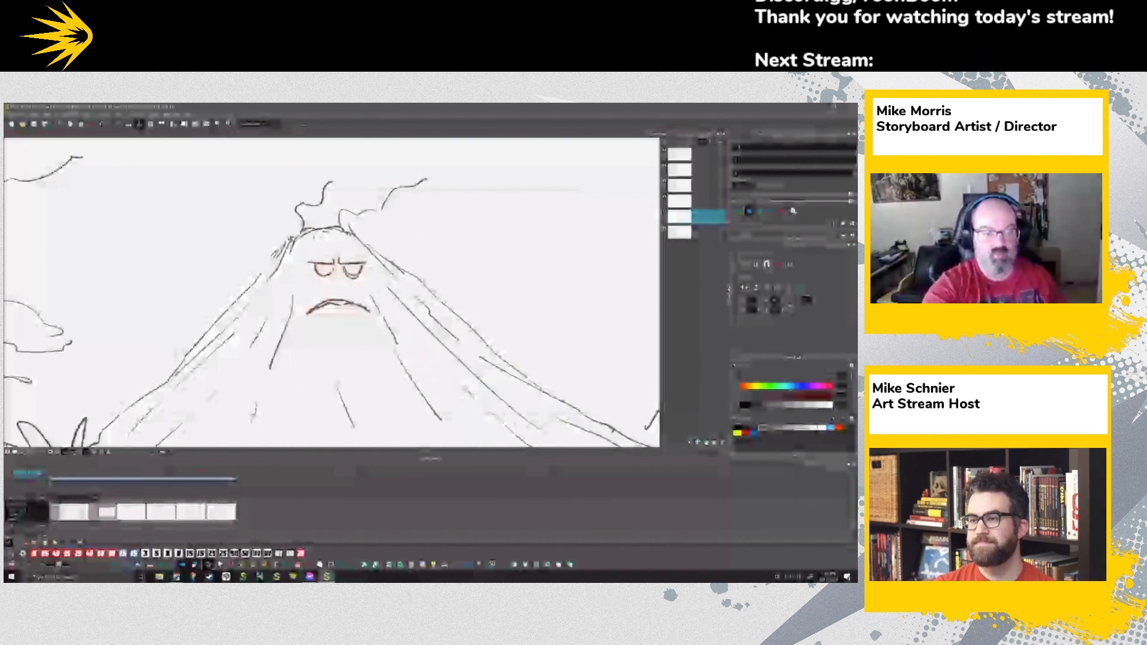
{"action": "left_click_drag", "start_coordinate": [306, 286], "coordinate": [298, 287]}
{"action": "left_click_drag", "start_coordinate": [216, 483], "coordinate": [192, 479]}
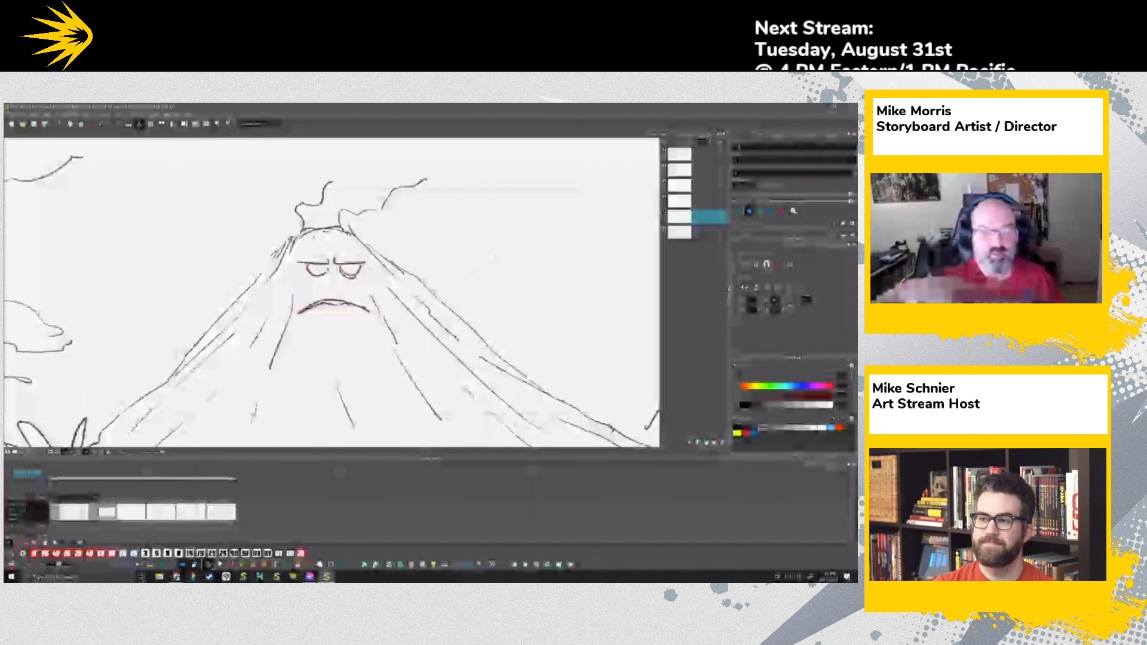
{"action": "left_click_drag", "start_coordinate": [572, 191], "coordinate": [580, 189]}
{"action": "key", "text": "Escape"}
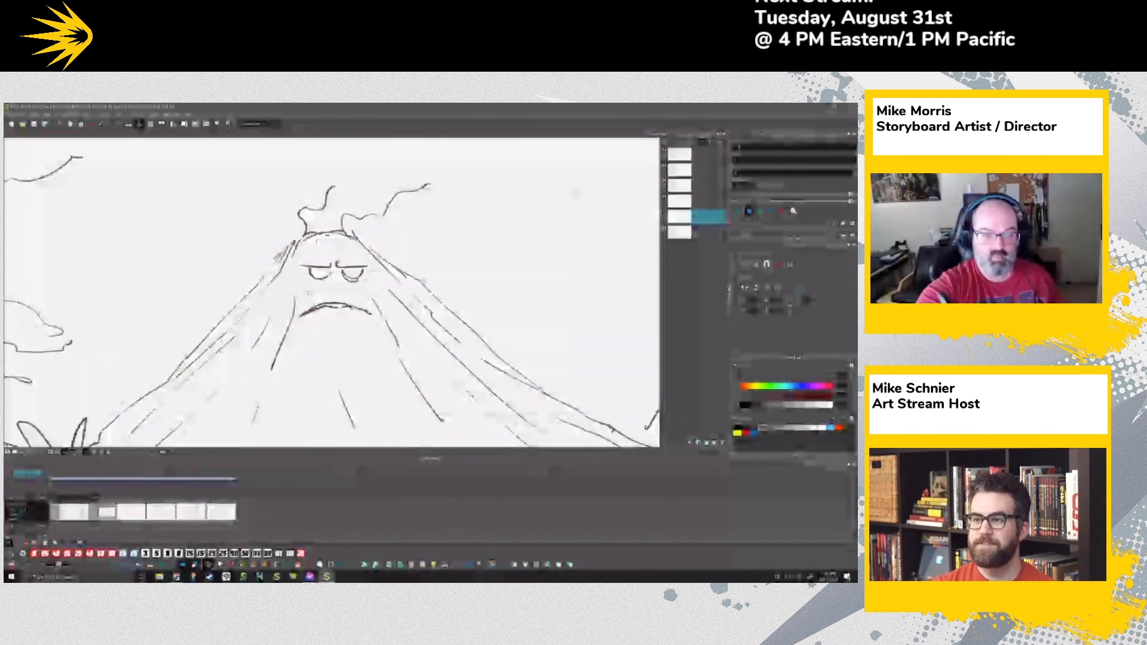
{"action": "left_click_drag", "start_coordinate": [364, 289], "coordinate": [377, 321]}
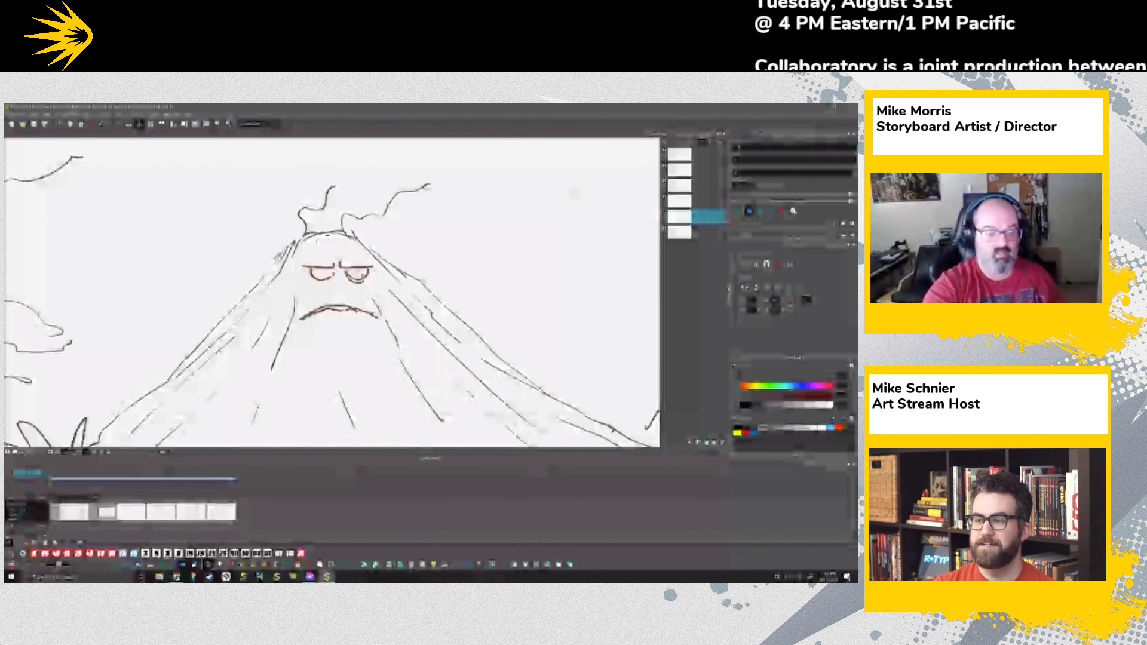
{"action": "key", "text": "Escape"}
Step: Compare the grumpy panel with its neighbour and scrub the timeline to check the face's change at close range
{"action": "scroll", "coordinate": [501, 326], "scroll_direction": "up", "scroll_amount": 2}
{"action": "key", "text": "Left"}
{"action": "key", "text": "Right"}
{"action": "key", "text": "Left"}
{"action": "key", "text": "Right"}
{"action": "mouse_move", "coordinate": [194, 482]}
{"action": "left_mouse_down"}
{"action": "mouse_move", "coordinate": [162, 483]}
{"action": "mouse_move", "coordinate": [185, 486]}
{"action": "left_mouse_up"}
{"action": "scroll", "coordinate": [502, 327], "scroll_direction": "down", "scroll_amount": 2}
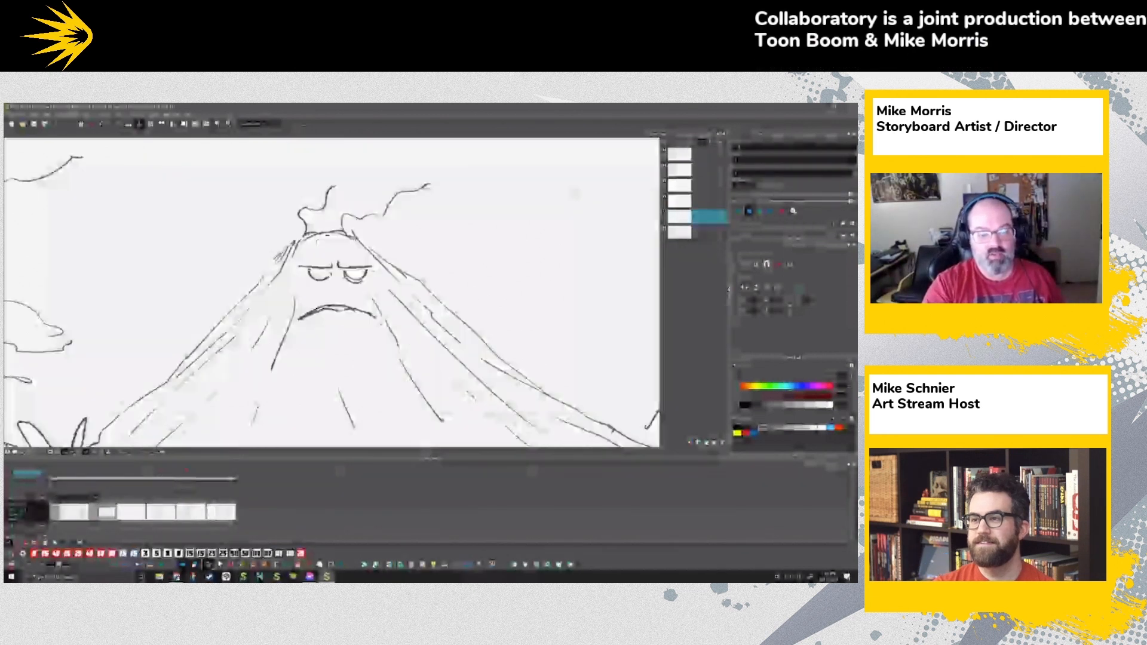
{"action": "mouse_move", "coordinate": [186, 480]}
{"action": "left_mouse_down"}
{"action": "mouse_move", "coordinate": [157, 480]}
{"action": "mouse_move", "coordinate": [199, 480]}
{"action": "left_mouse_up"}
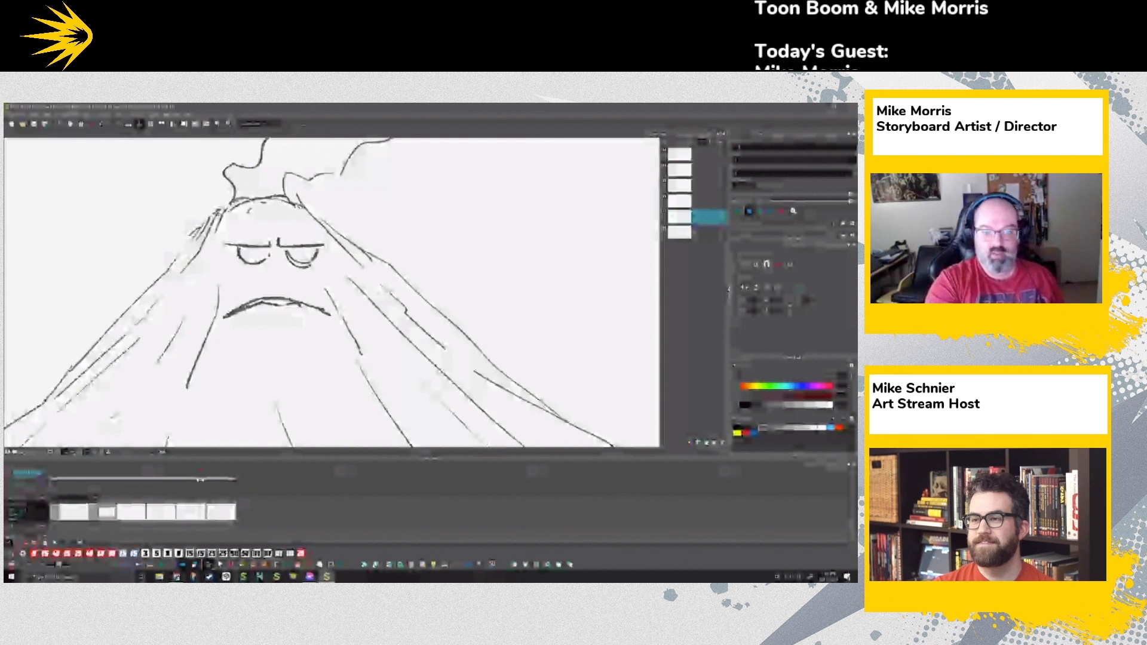
{"action": "left_click_drag", "start_coordinate": [201, 480], "coordinate": [200, 478]}
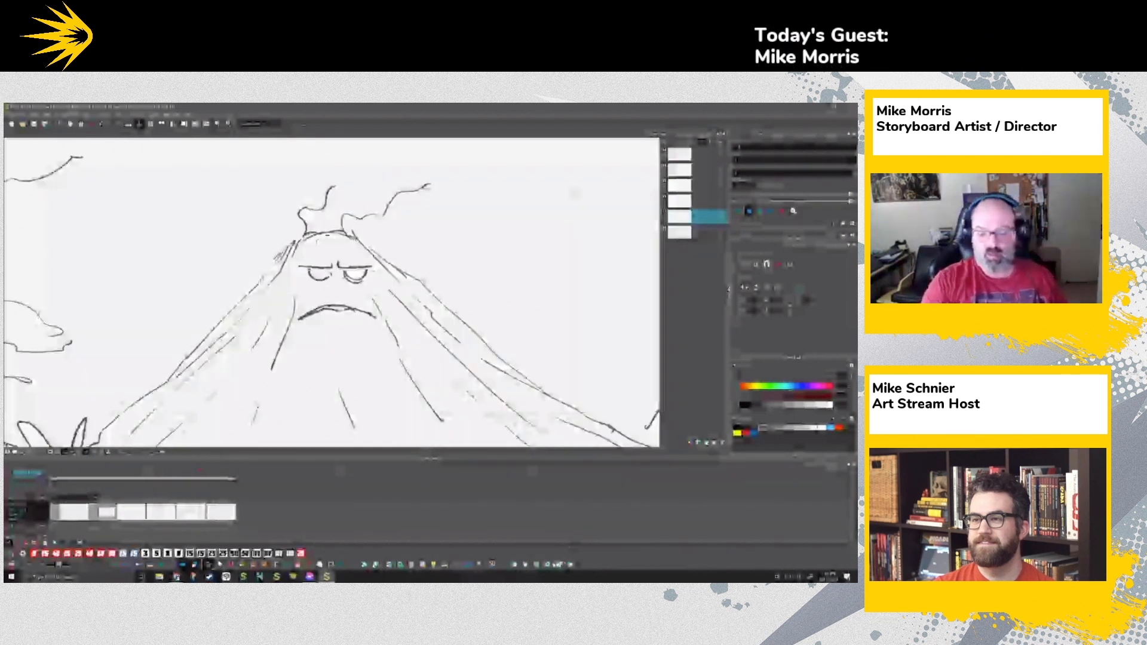
Step: Duplicate the grumpy panel, tilt the volcano's brows and redraw the eyes so one opens wider than the other
{"action": "left_click", "coordinate": [556, 563]}
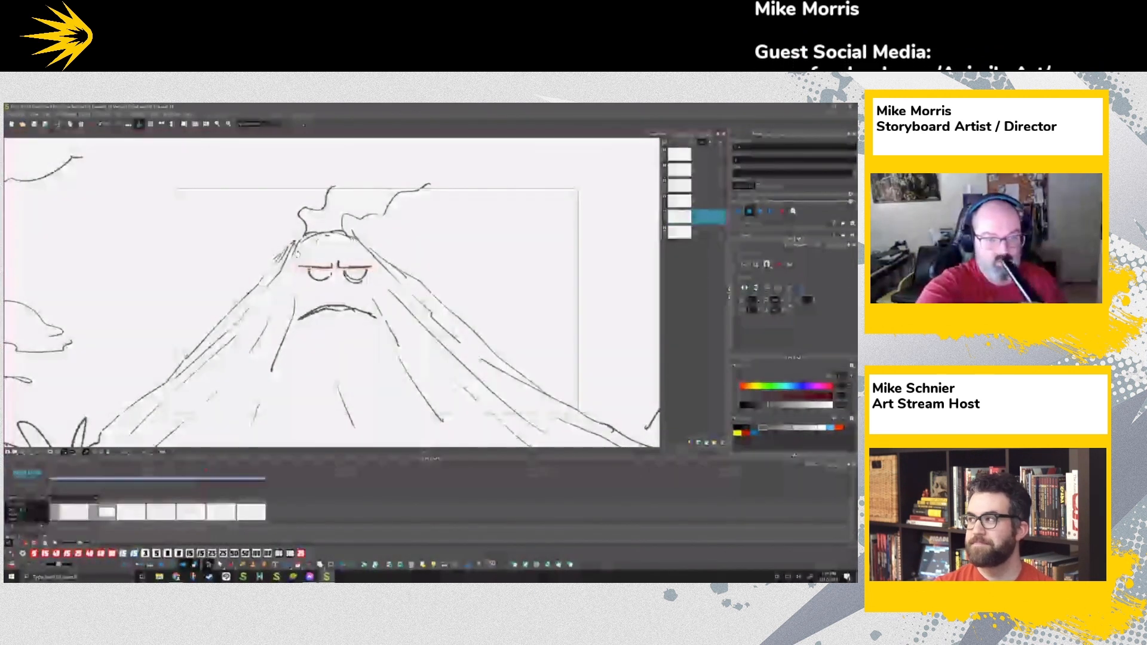
{"action": "left_click_drag", "start_coordinate": [299, 258], "coordinate": [333, 264]}
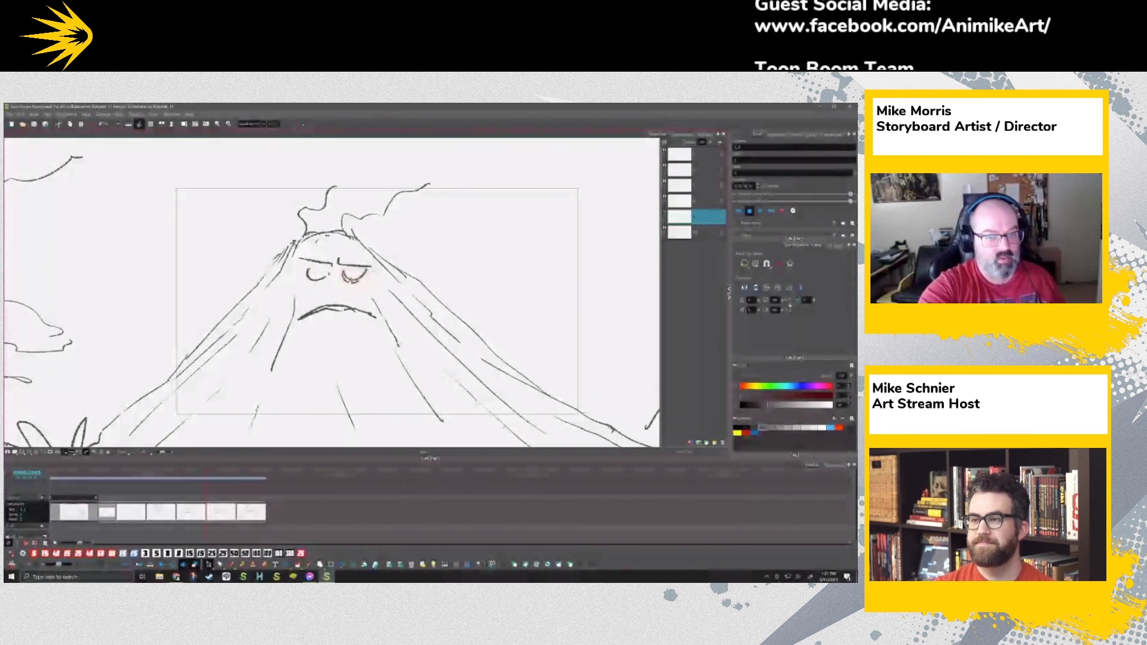
{"action": "left_click_drag", "start_coordinate": [354, 275], "coordinate": [350, 274]}
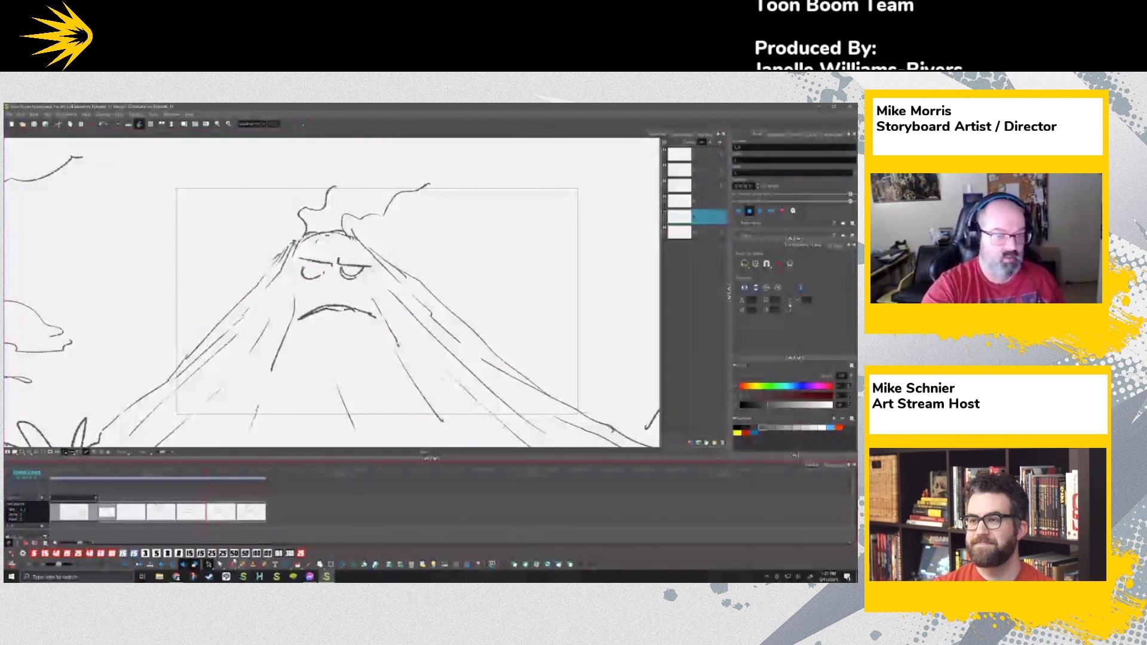
{"action": "left_click", "coordinate": [232, 564]}
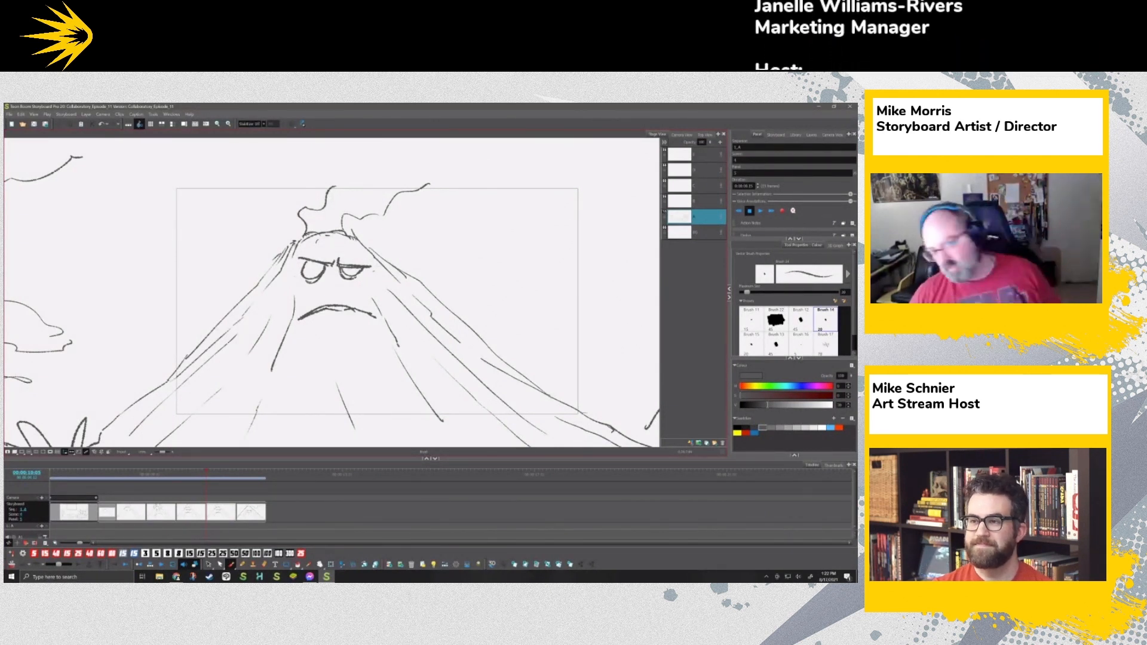
Step: Compare the uneven-eyed panel with the previous one and shift its volcano peak, face and smoke slightly left
{"action": "left_click", "coordinate": [201, 512]}
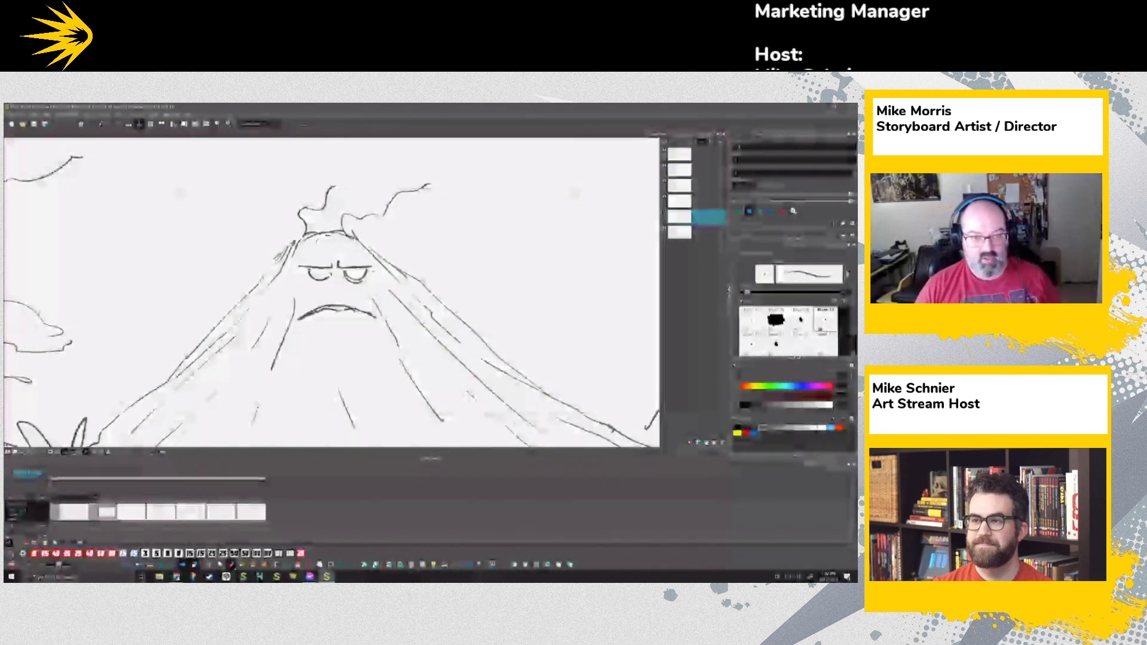
{"action": "key", "text": "Right"}
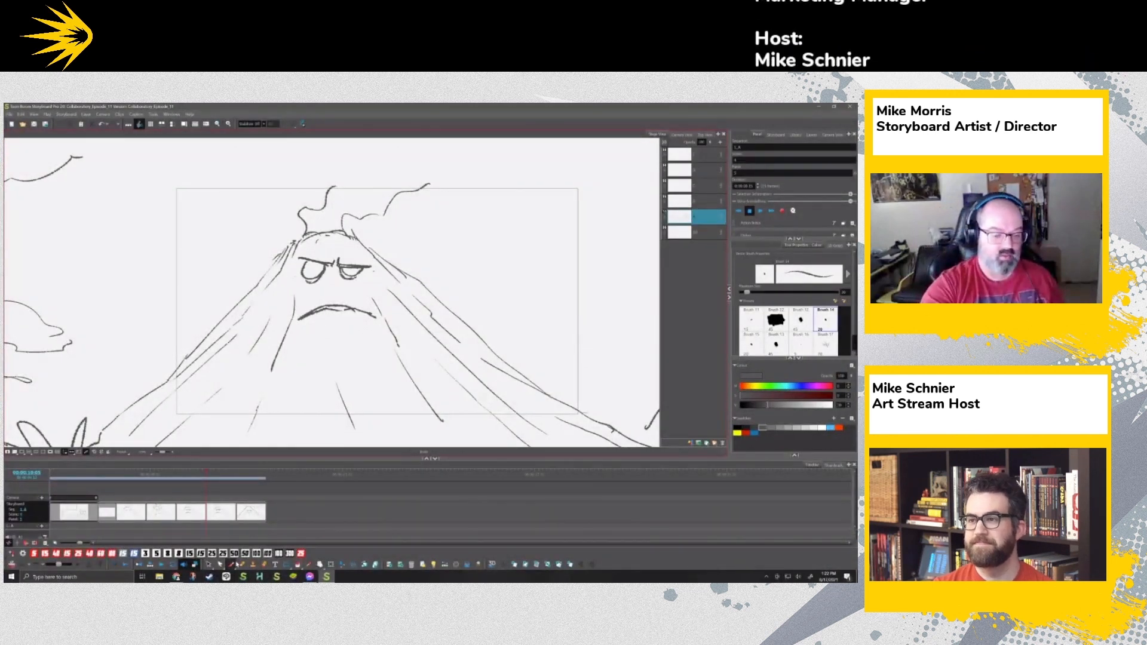
{"action": "left_click", "coordinate": [220, 564]}
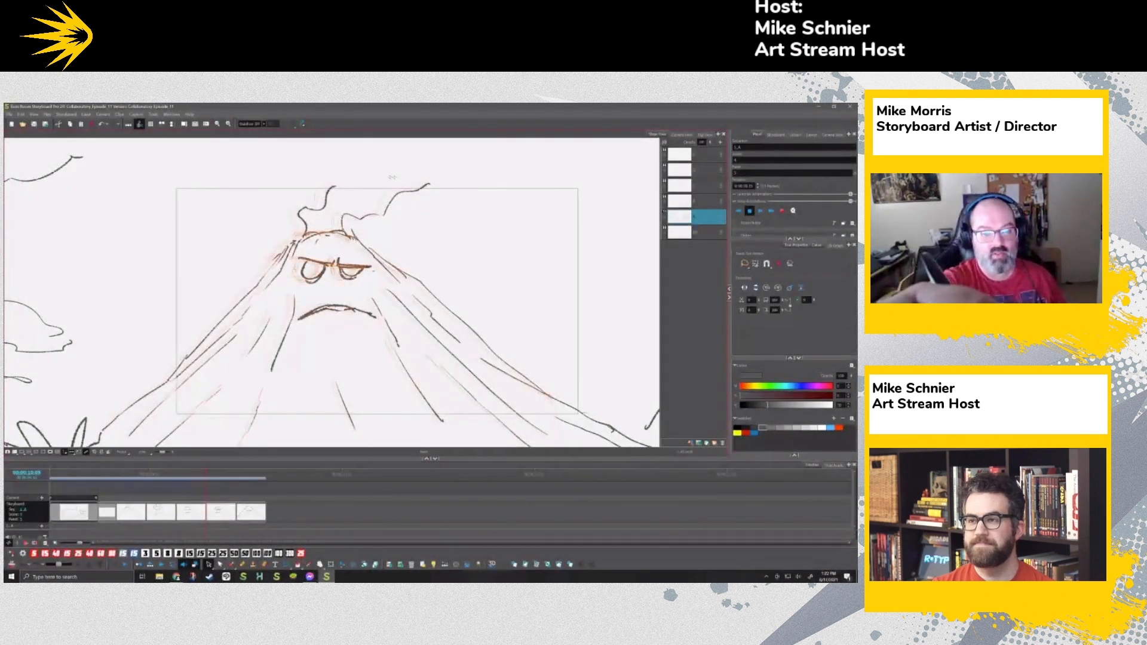
{"action": "left_click_drag", "start_coordinate": [392, 177], "coordinate": [381, 177]}
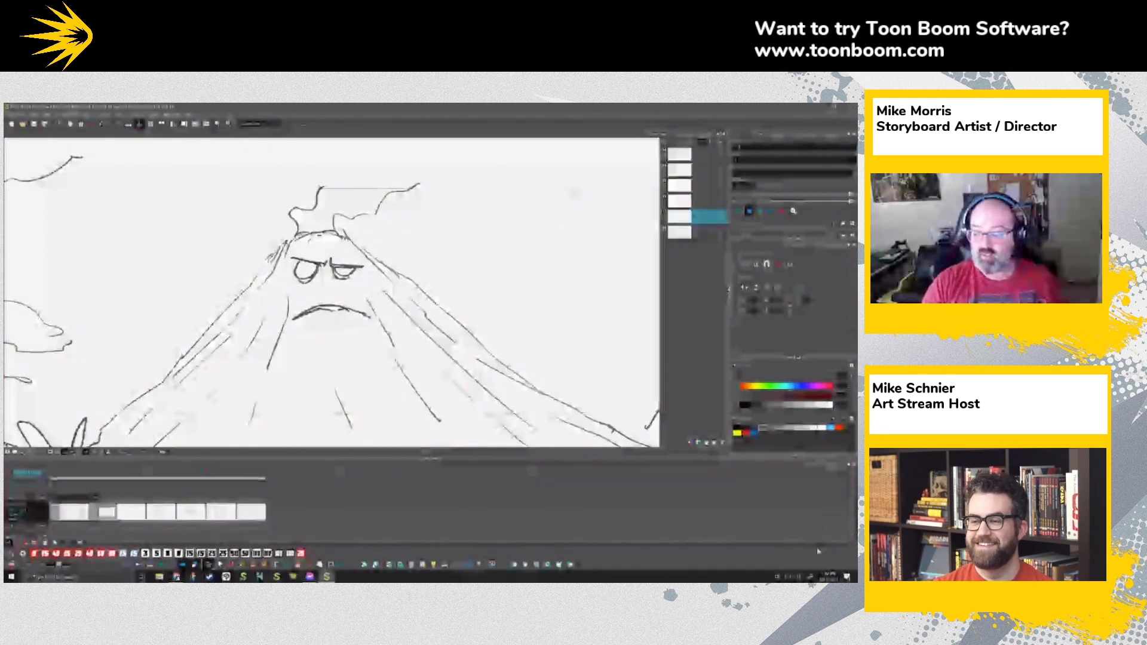
Step: Duplicate the uneven-eyed panel, mirror the eyes and brows horizontally, and tilt the mouth by raising its left end
{"action": "key", "text": "alt+d"}
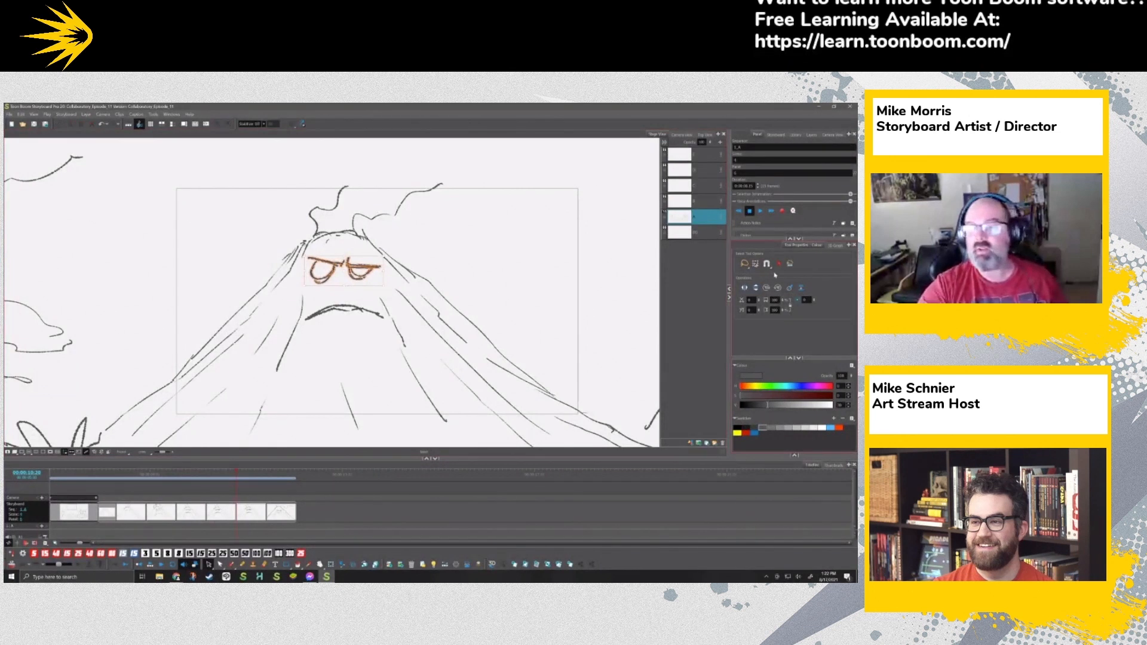
{"action": "left_click", "coordinate": [745, 288]}
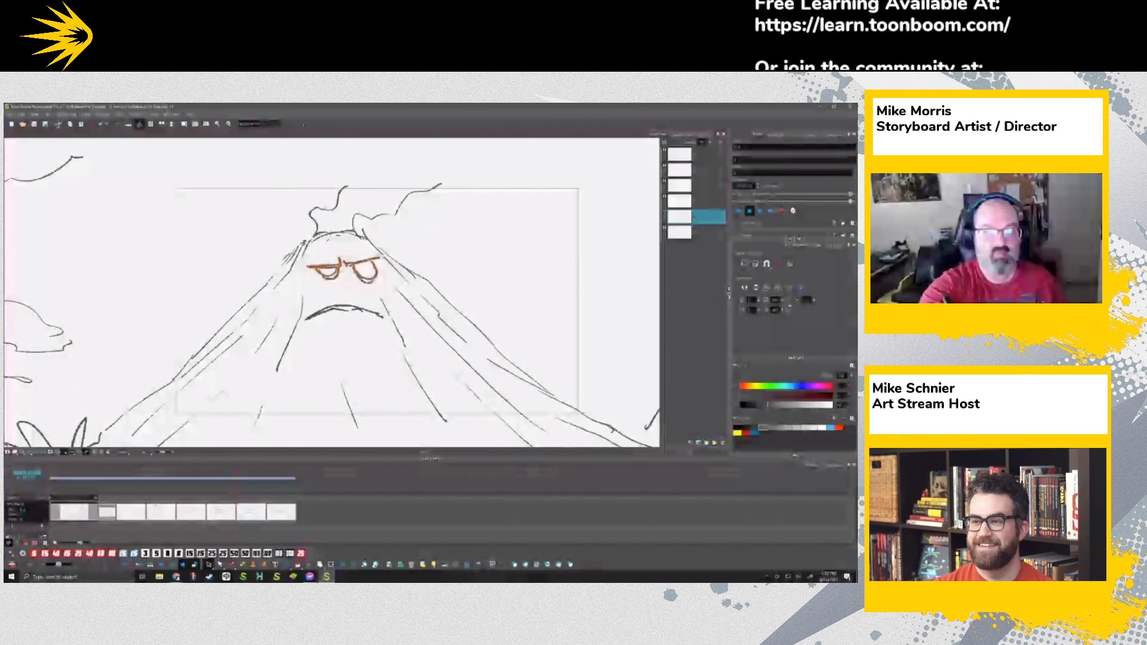
{"action": "left_click_drag", "start_coordinate": [304, 311], "coordinate": [305, 292]}
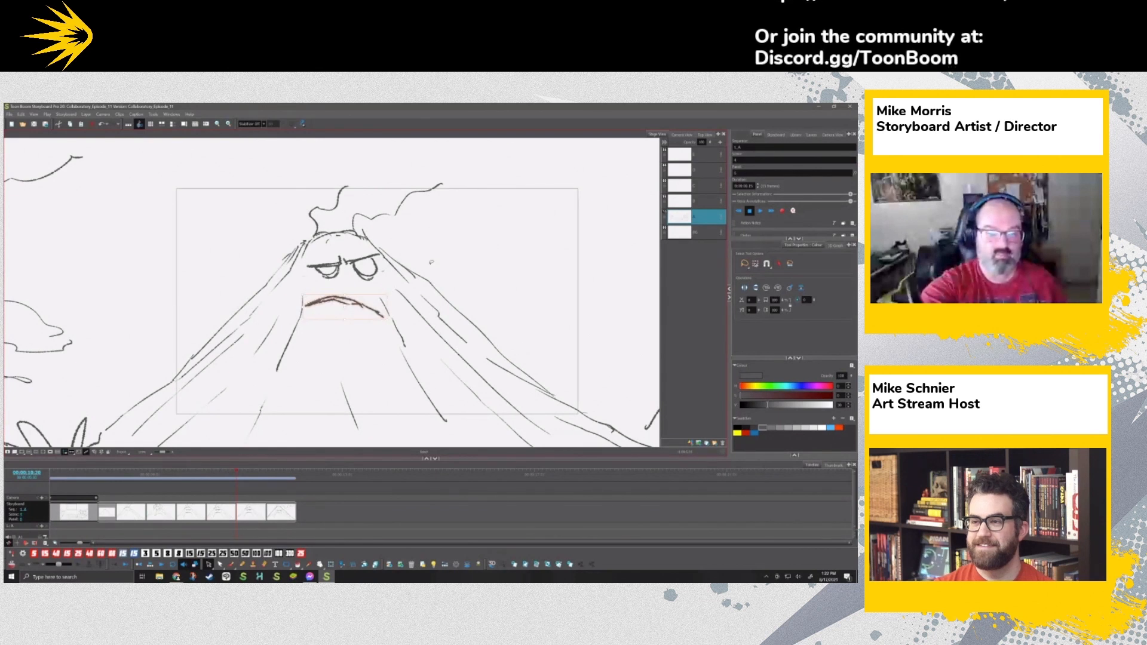
{"action": "left_click_drag", "start_coordinate": [235, 476], "coordinate": [259, 481]}
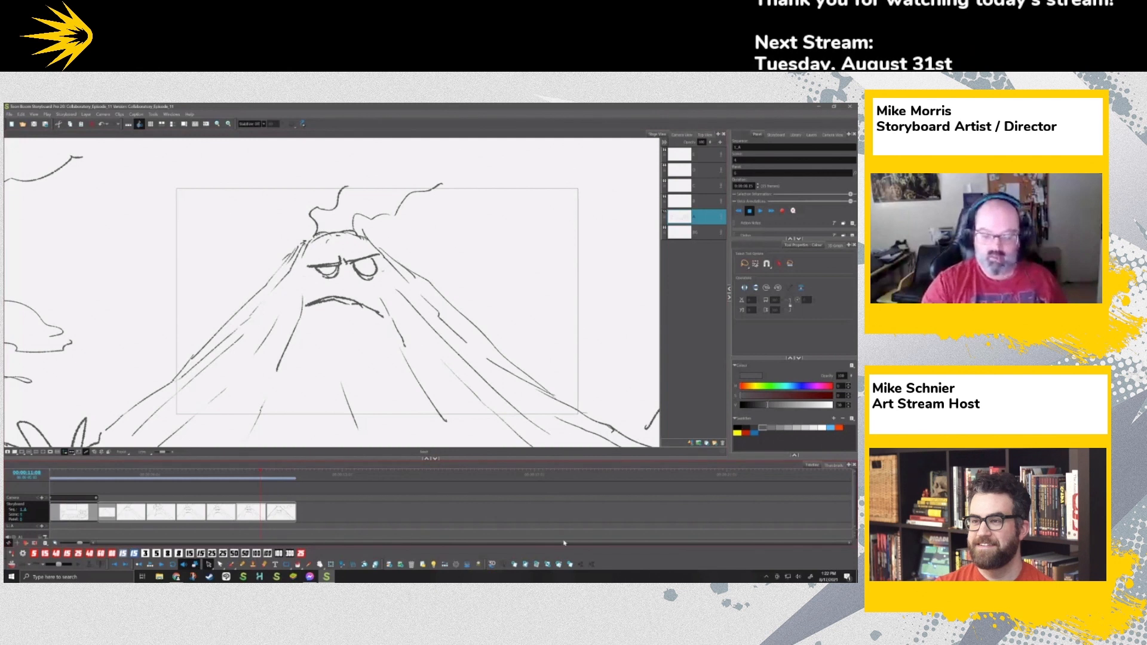
Step: Duplicate the mirrored-eyes panel, delete the face from the copy and shift the volcano's upper part slightly left
{"action": "left_click", "coordinate": [559, 561]}
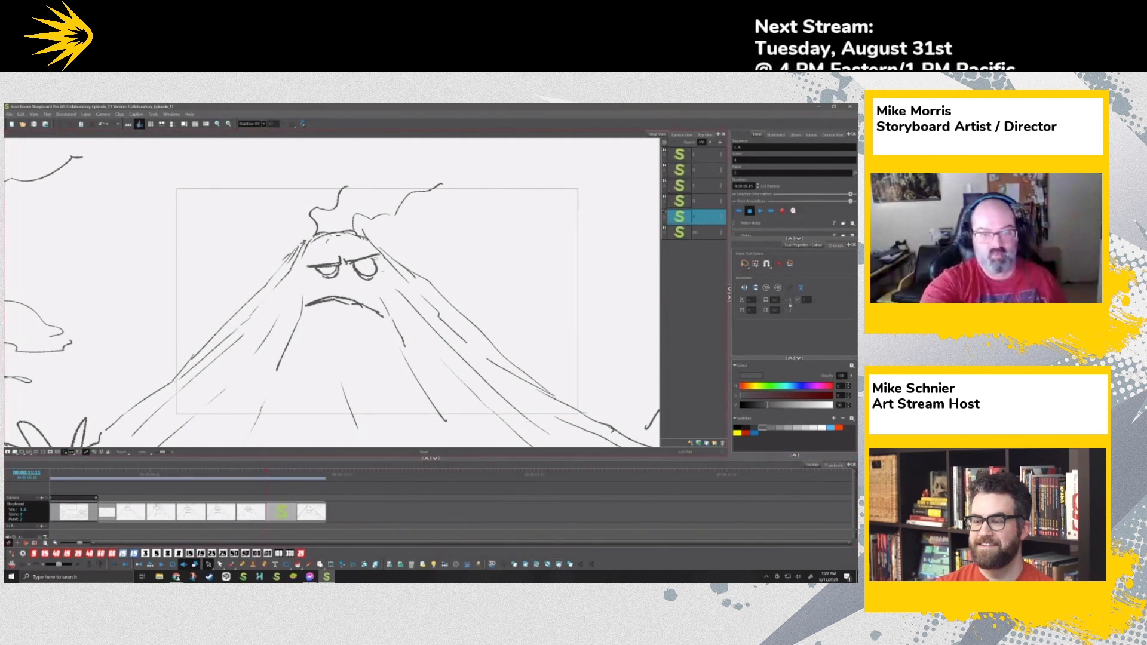
{"action": "key", "text": "ctrl+a"}
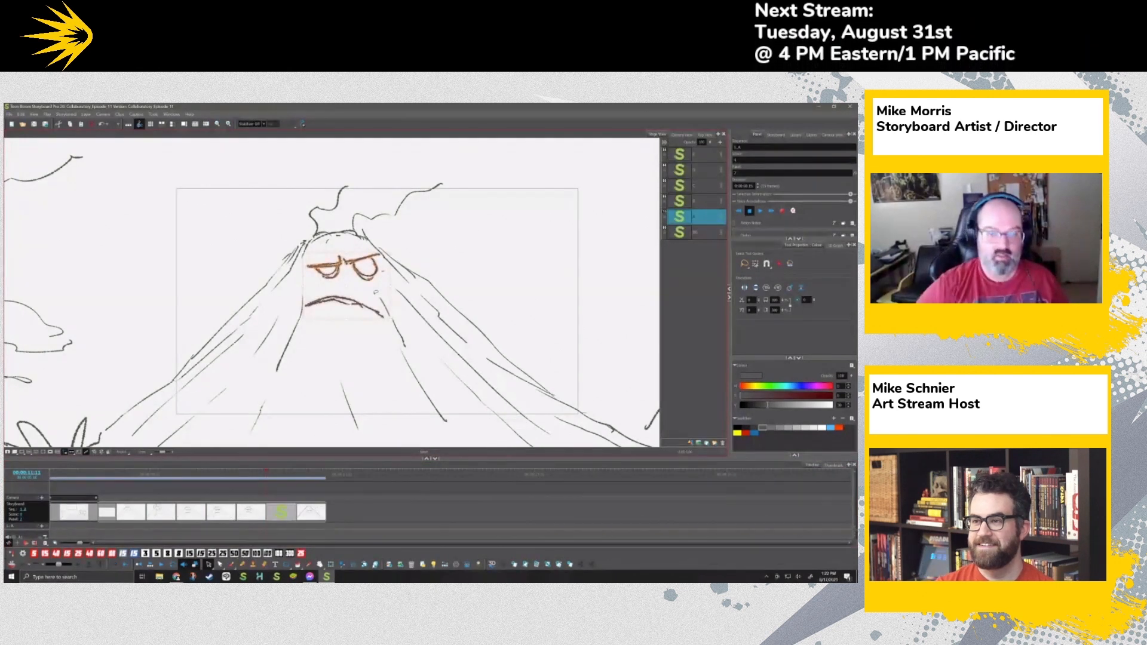
{"action": "key", "text": "Delete"}
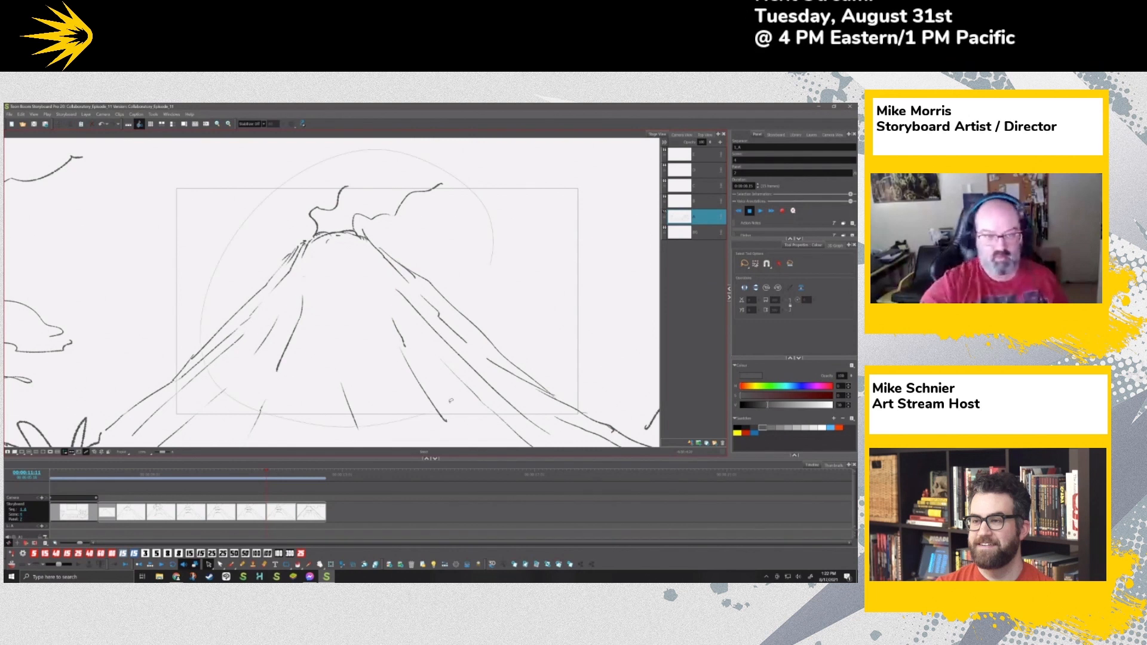
{"action": "left_click_drag", "start_coordinate": [451, 182], "coordinate": [447, 183]}
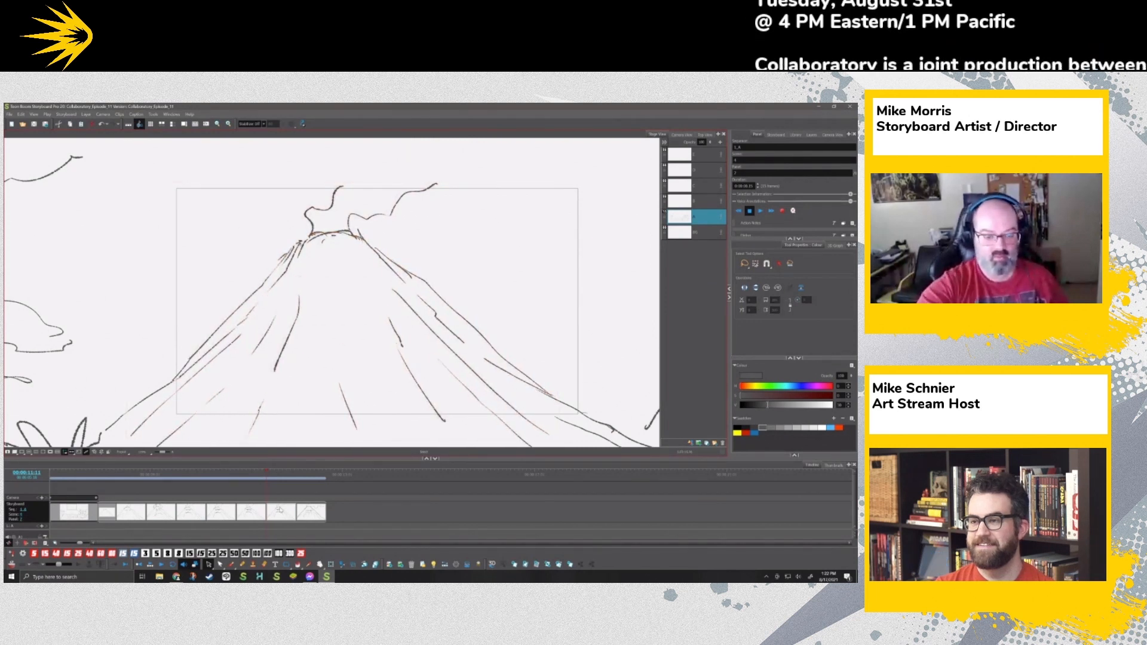
Step: Draw tall oval eyes, flat brows and a wavy mouth on the blank volcano, and move the face up after comparing panels
{"action": "left_click", "coordinate": [231, 564]}
{"action": "mouse_move", "coordinate": [318, 287]}
{"action": "left_mouse_down"}
{"action": "mouse_move", "coordinate": [331, 282]}
{"action": "mouse_move", "coordinate": [353, 301]}
{"action": "mouse_move", "coordinate": [362, 279]}
{"action": "left_mouse_up"}
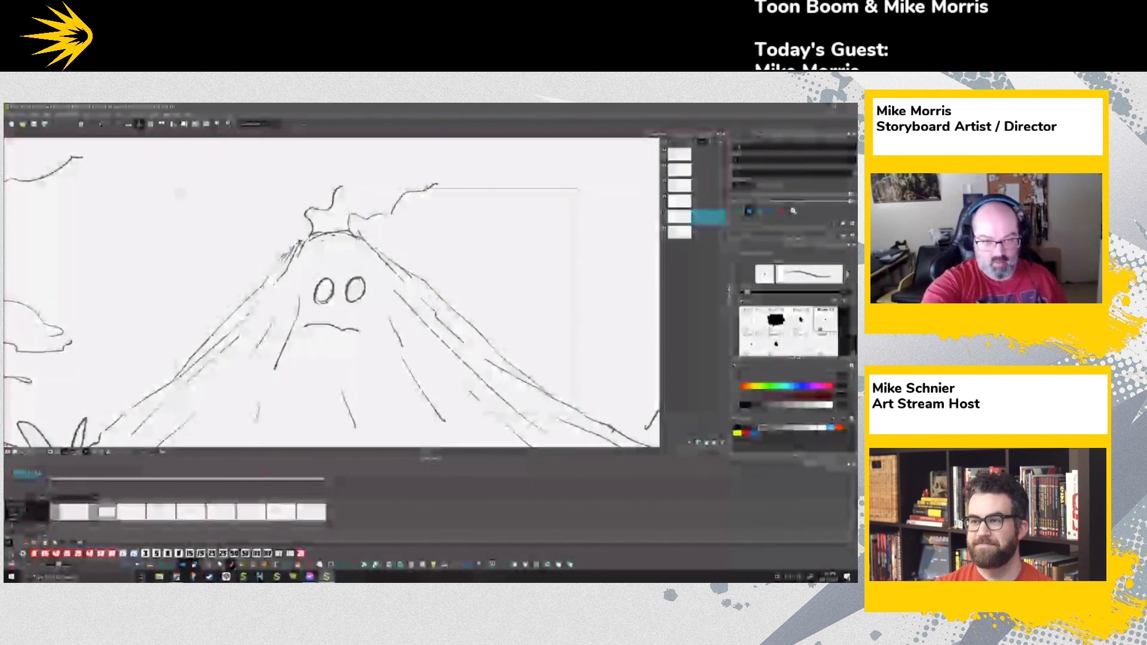
{"action": "left_click_drag", "start_coordinate": [337, 276], "coordinate": [342, 284]}
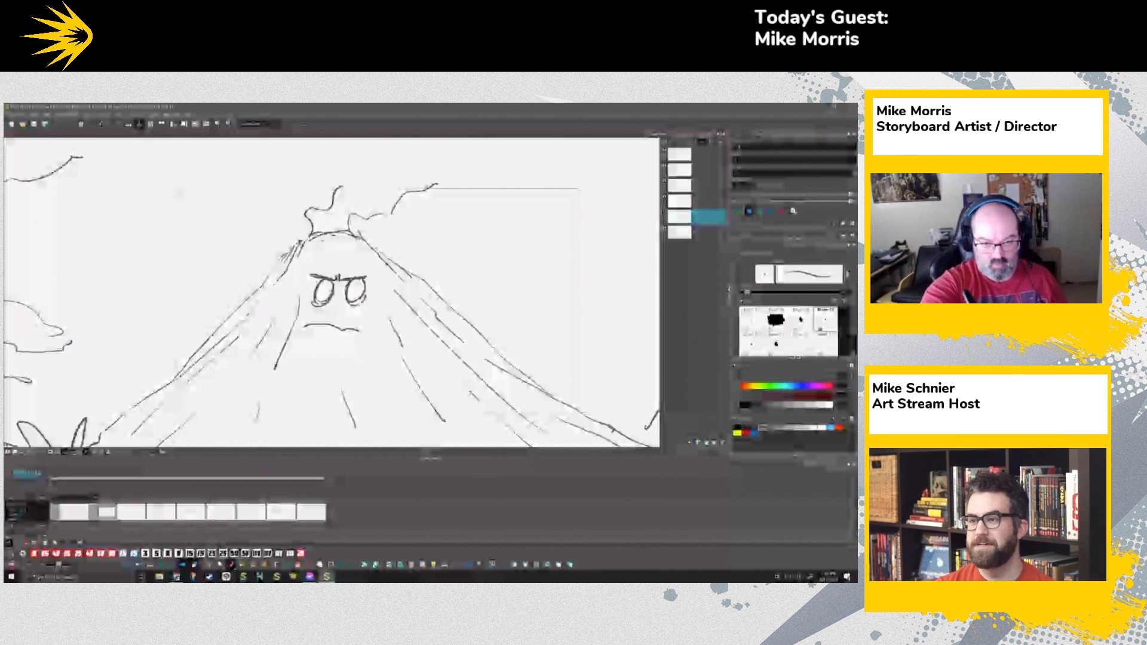
{"action": "key", "text": "Right"}
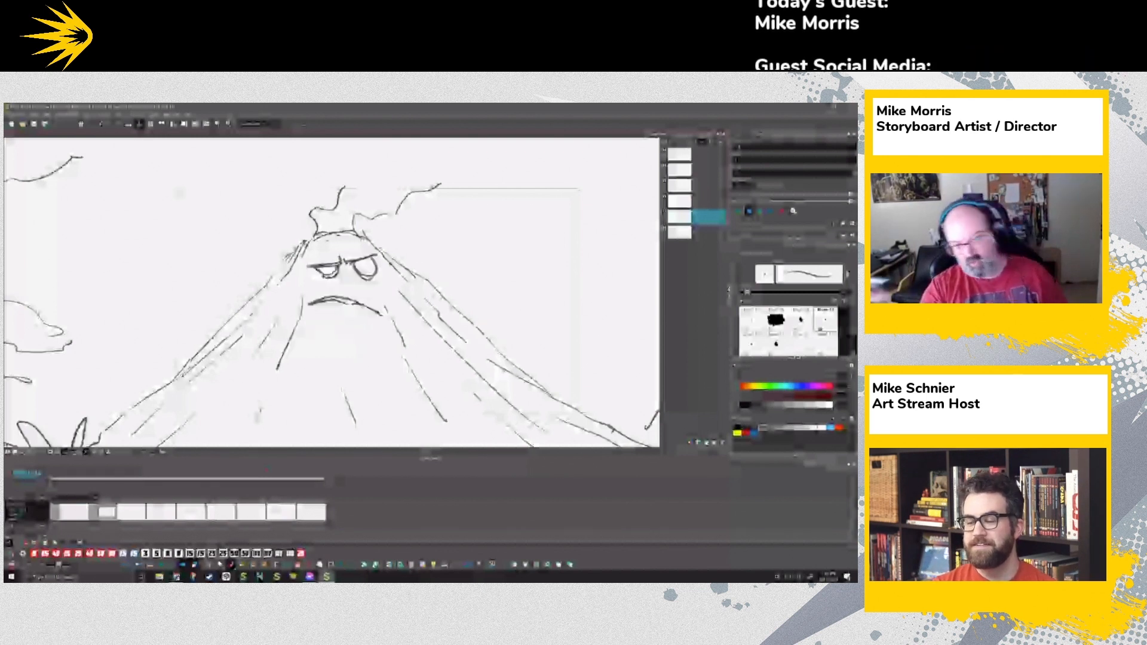
{"action": "key", "text": "Left"}
{"action": "key", "text": "Right"}
{"action": "key", "text": "Left"}
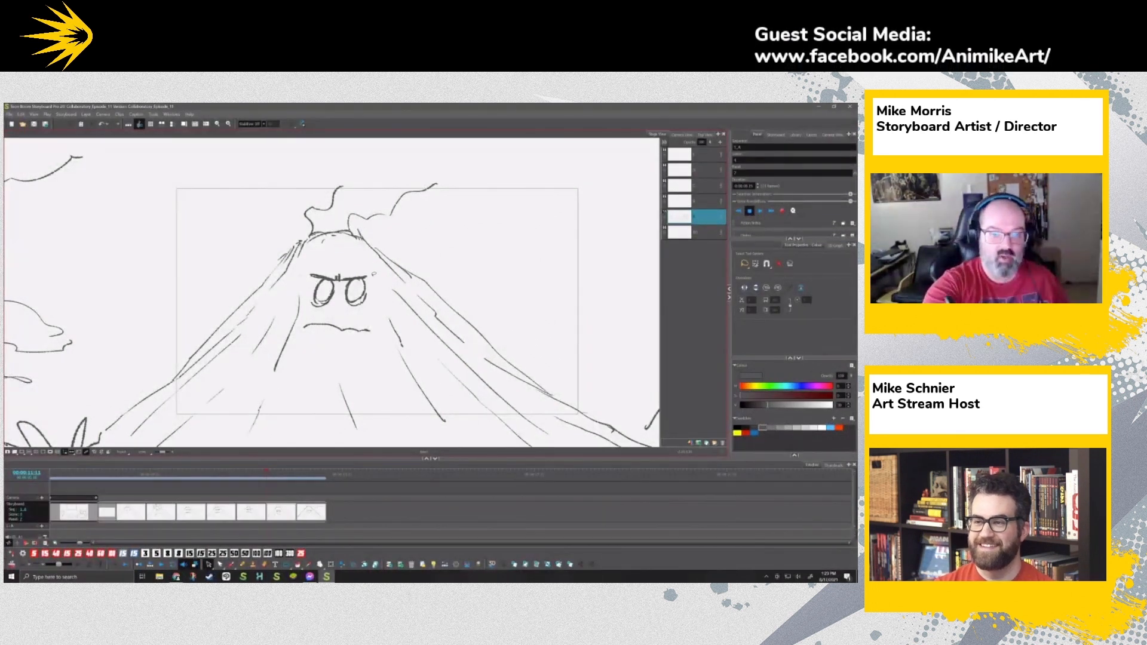
{"action": "left_click_drag", "start_coordinate": [339, 293], "coordinate": [341, 264]}
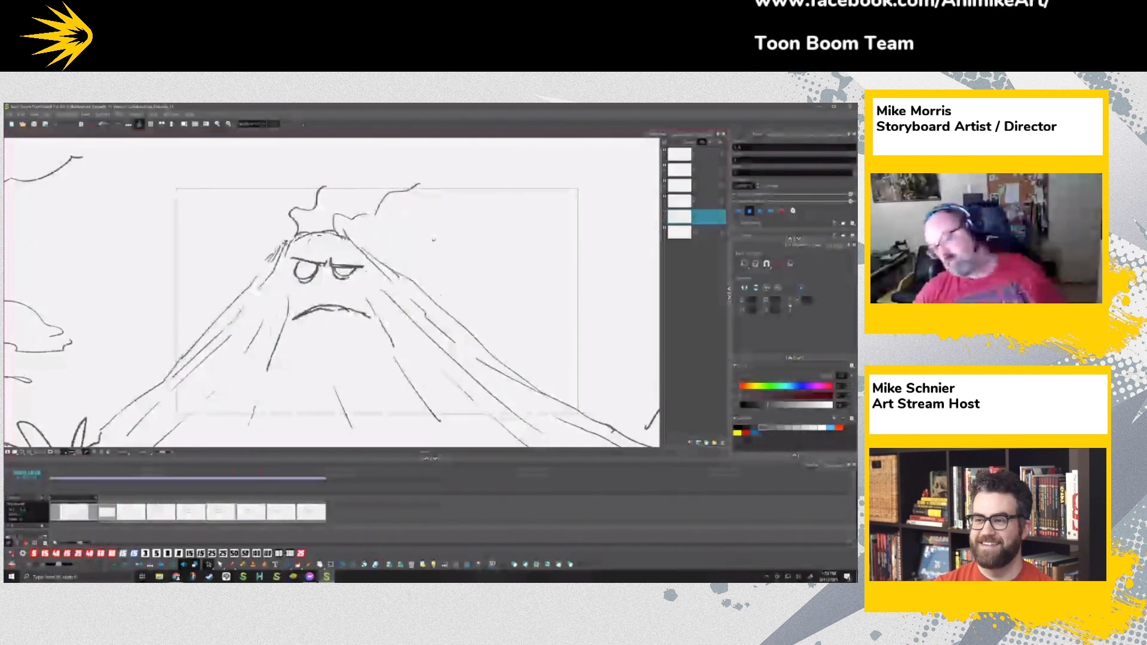
Step: Flip through the volcano panels to check the transition from the grumpy faces to the angry face
{"action": "key", "text": "Left"}
{"action": "key", "text": "Right"}
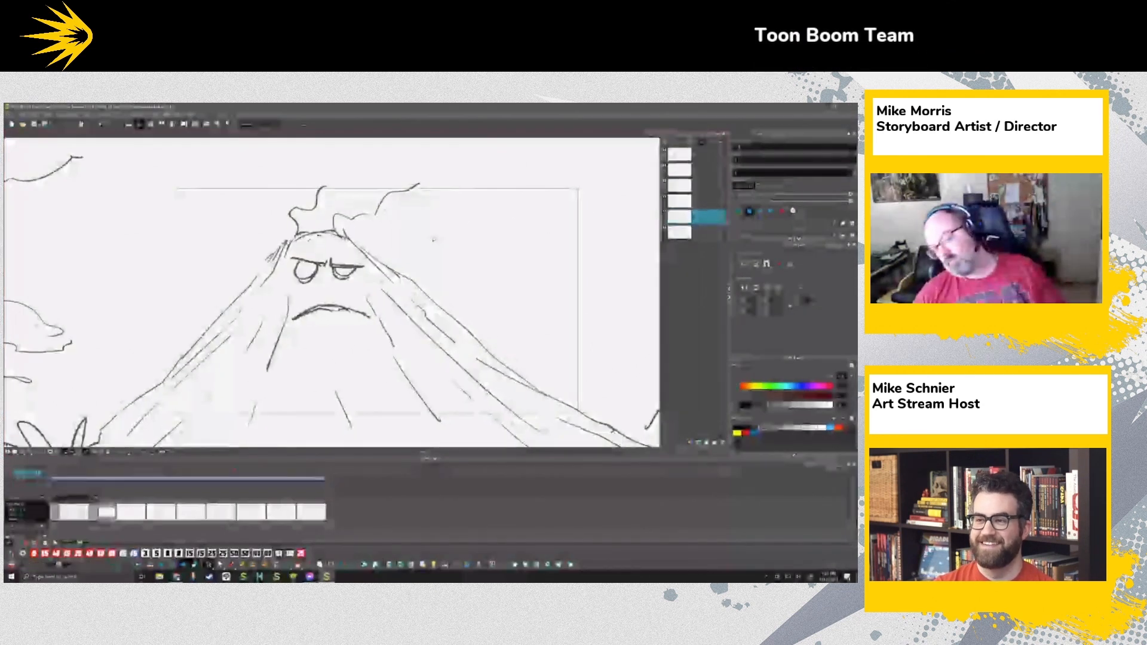
{"action": "key", "text": "Right"}
{"action": "key", "text": "Right"}
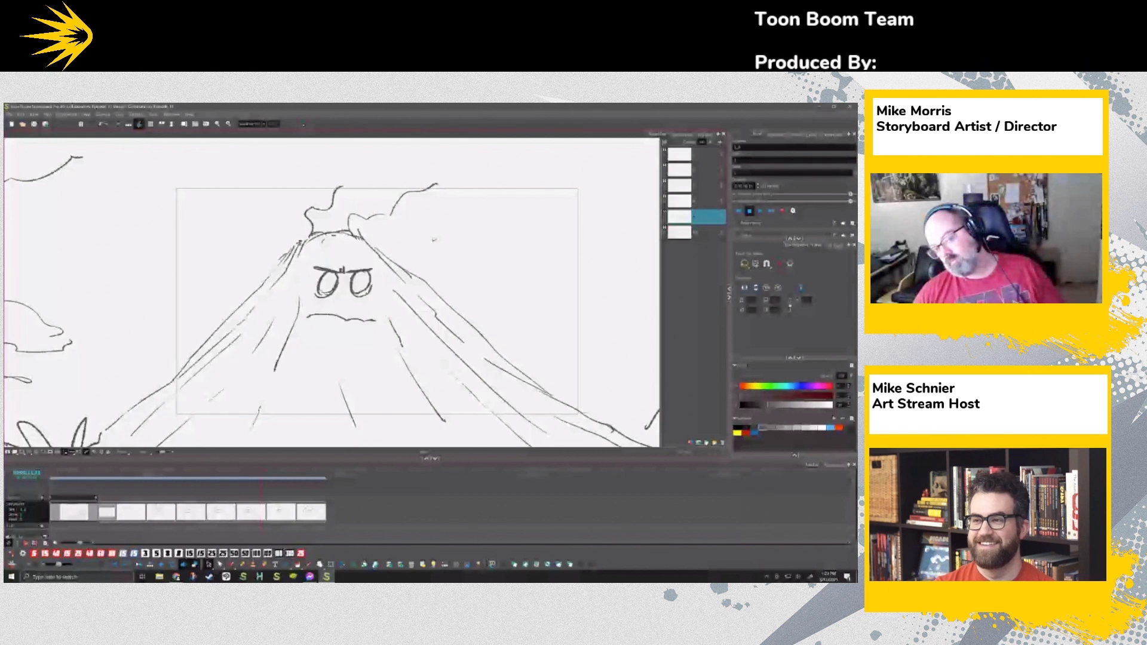
{"action": "key", "text": "Right"}
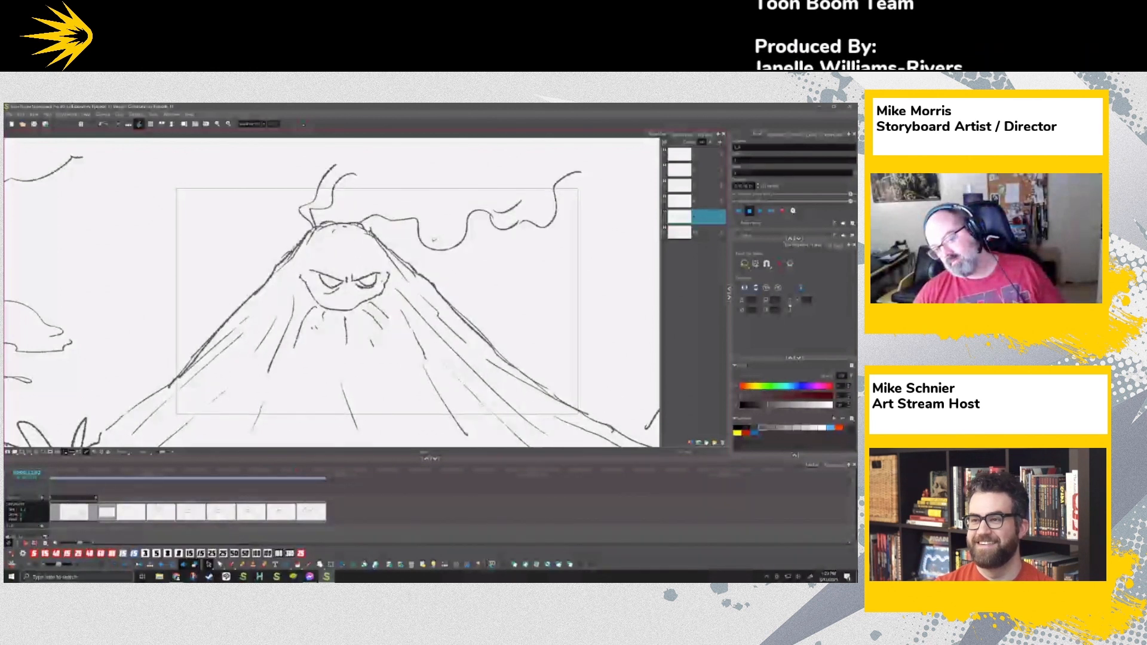
{"action": "key", "text": "Left"}
{"action": "key", "text": "Right"}
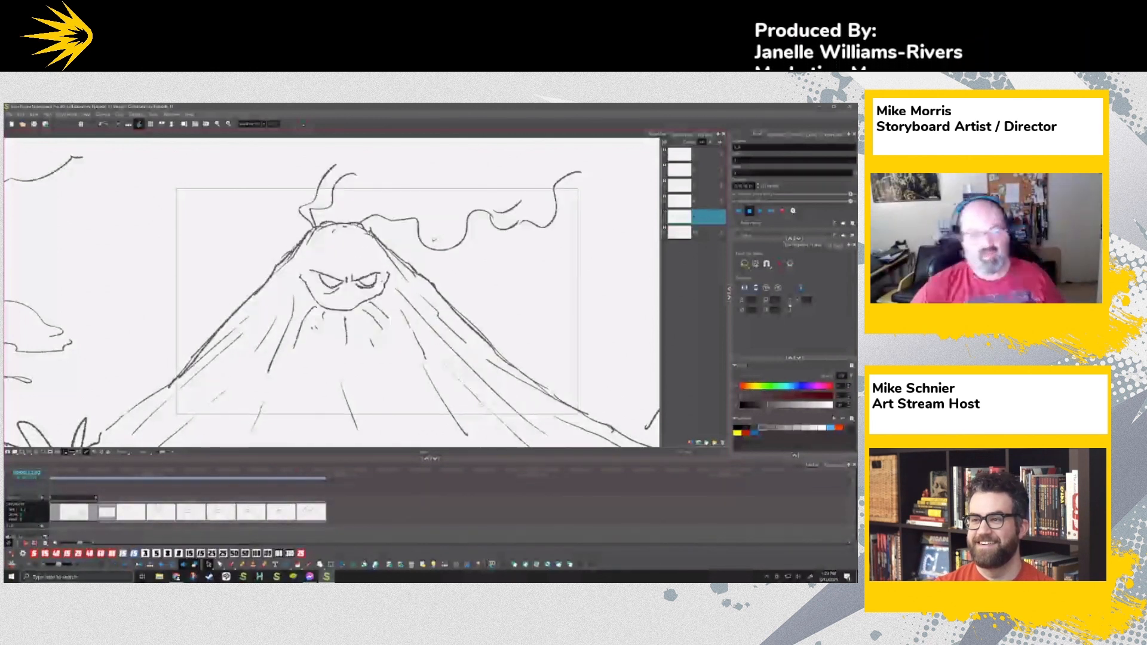
Step: Reshape the angry volcano's left and right slope outlines by raising their lower ends
{"action": "left_click", "coordinate": [265, 283]}
{"action": "left_click_drag", "start_coordinate": [165, 291], "coordinate": [169, 264]}
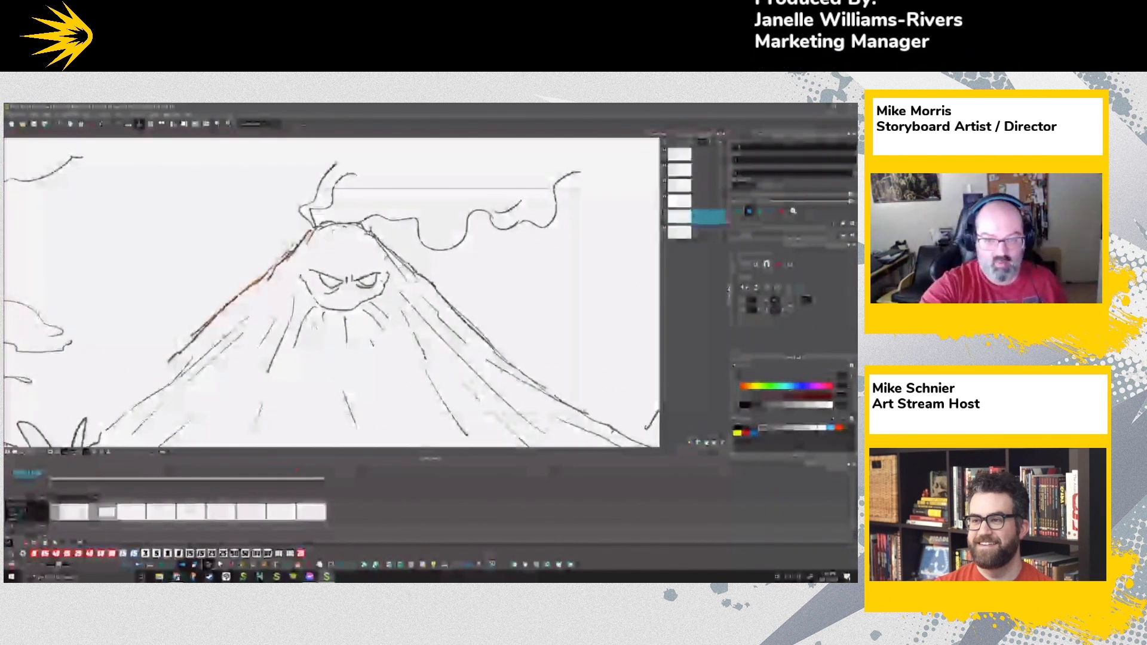
{"action": "left_click", "coordinate": [399, 266]}
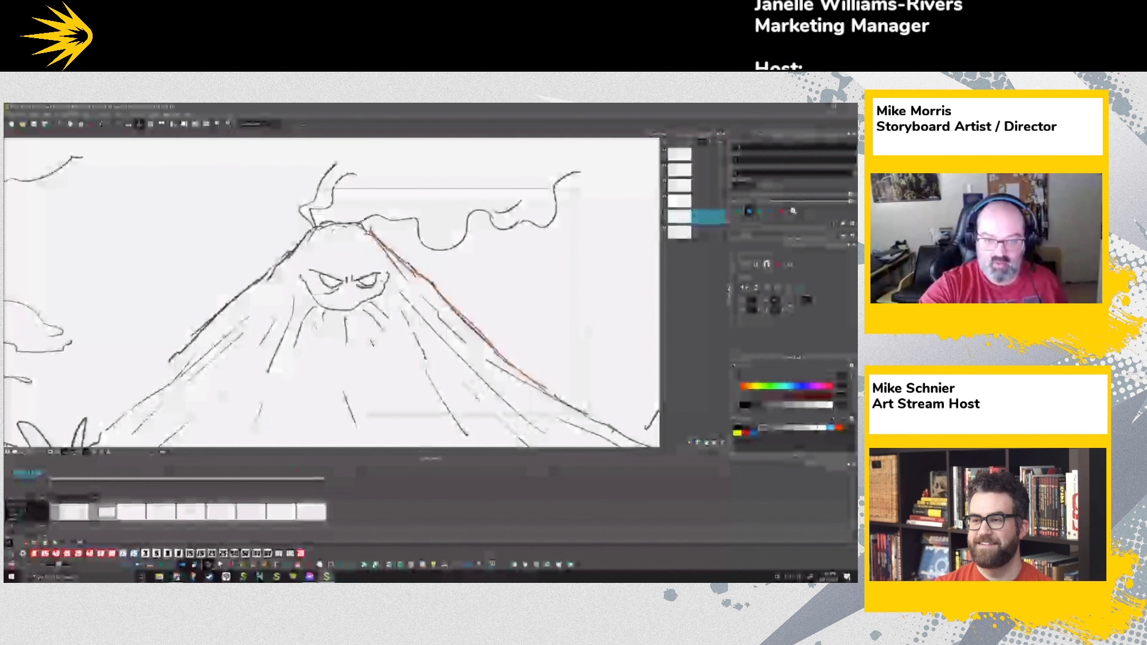
{"action": "left_click_drag", "start_coordinate": [575, 317], "coordinate": [575, 291]}
{"action": "key", "text": "Escape"}
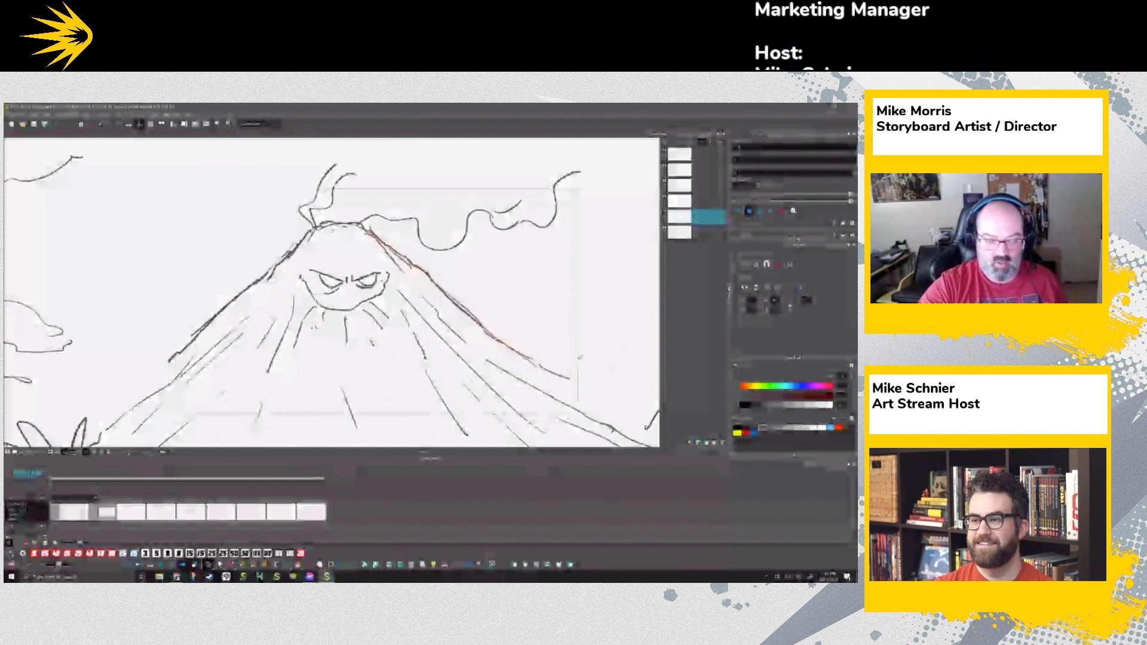
Step: Extend the angry volcano's left and right slope outlines farther down with the brush
{"action": "left_click", "coordinate": [230, 564]}
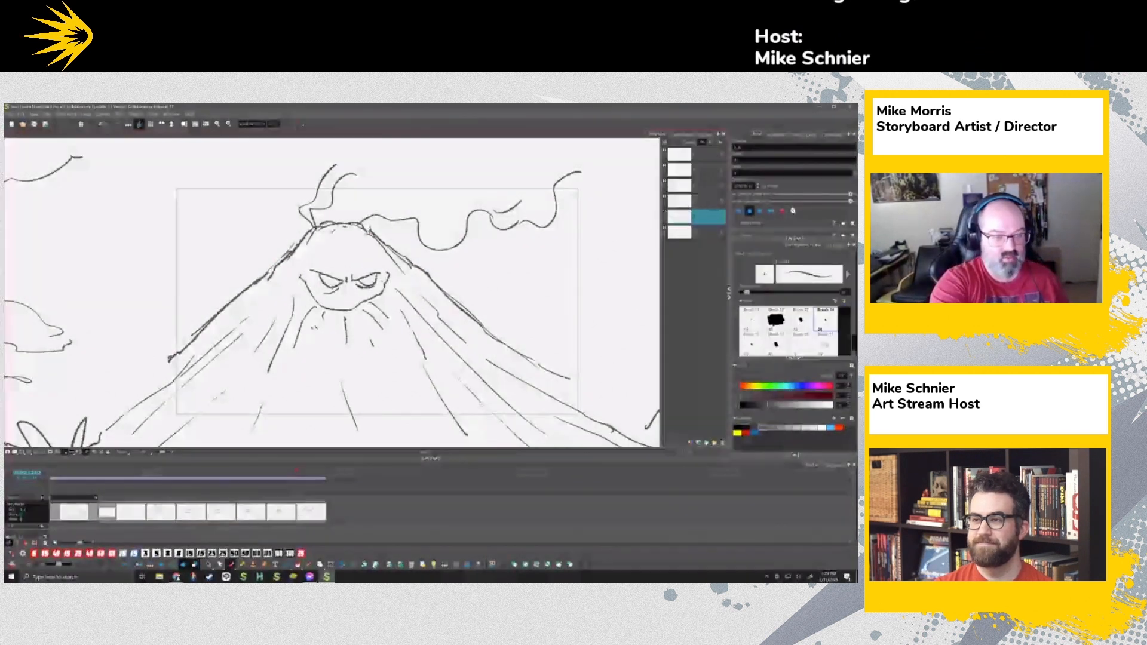
{"action": "left_click_drag", "start_coordinate": [171, 361], "coordinate": [140, 398]}
{"action": "left_click_drag", "start_coordinate": [566, 397], "coordinate": [597, 416]}
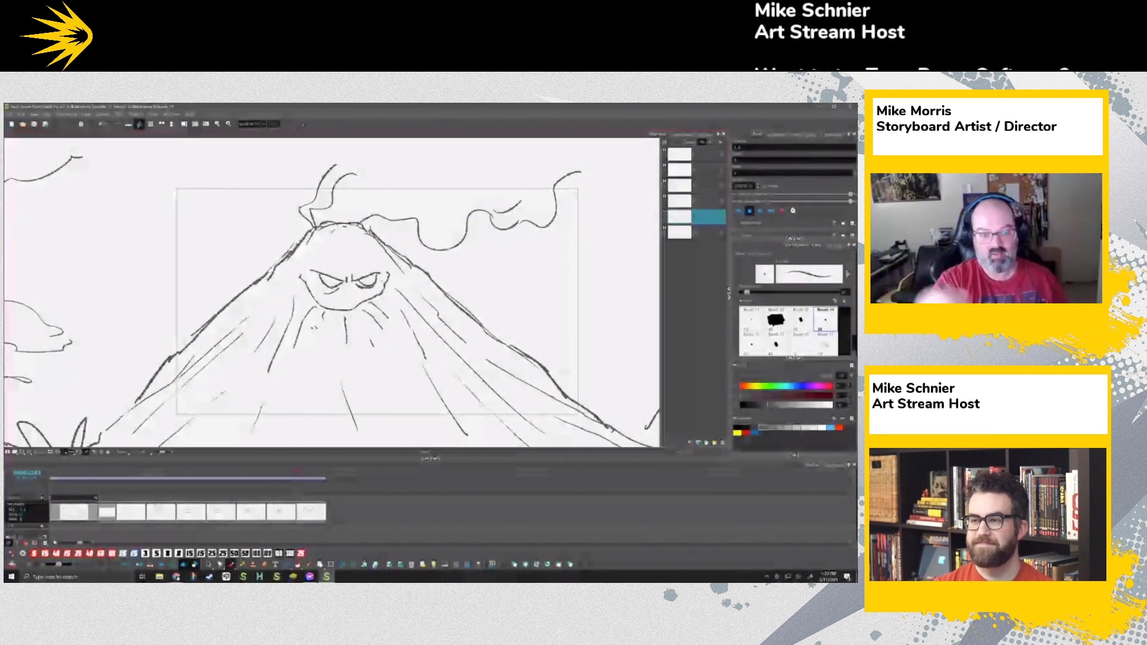
Step: Duplicate the angry volcano panel and flatten the face on the copy by raising its lower edge slightly
{"action": "mouse_move", "coordinate": [298, 475]}
{"action": "left_mouse_down"}
{"action": "mouse_move", "coordinate": [231, 475]}
{"action": "mouse_move", "coordinate": [311, 474]}
{"action": "left_mouse_up"}
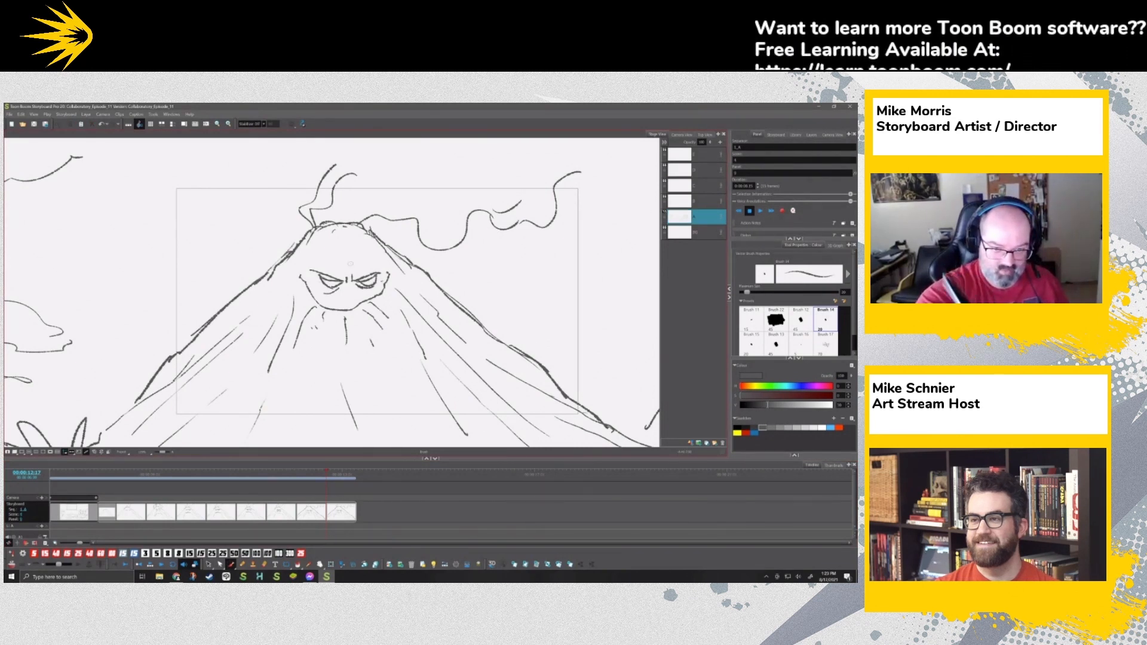
{"action": "left_click", "coordinate": [209, 564]}
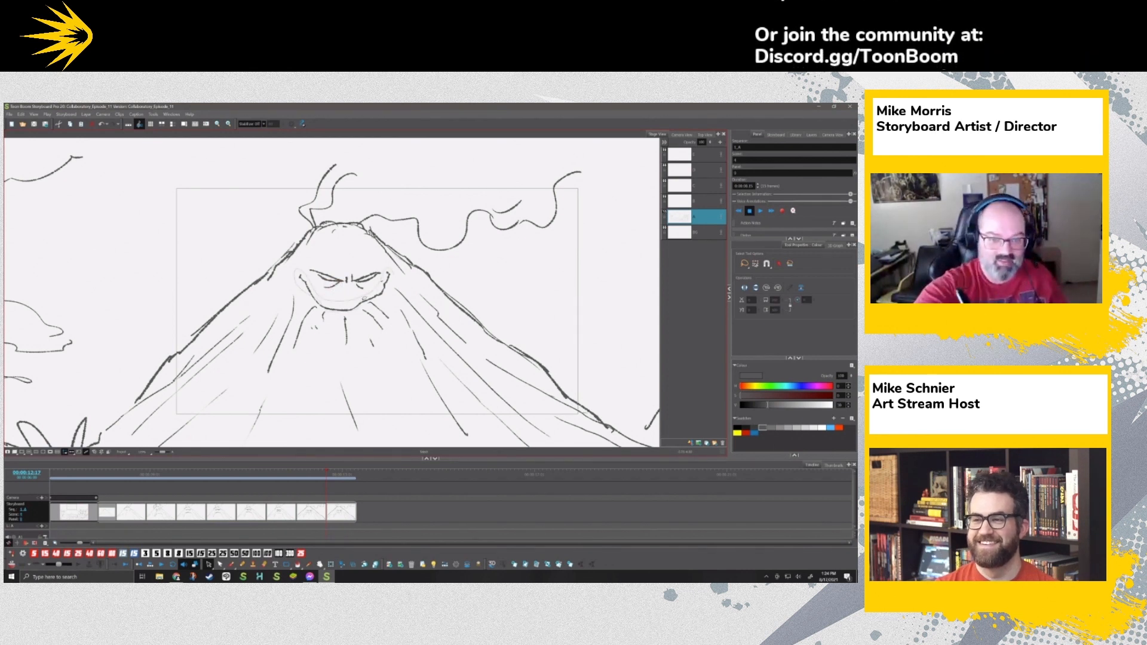
{"action": "left_click_drag", "start_coordinate": [383, 273], "coordinate": [299, 272]}
{"action": "left_click_drag", "start_coordinate": [346, 312], "coordinate": [346, 306]}
{"action": "left_click", "coordinate": [488, 265]}
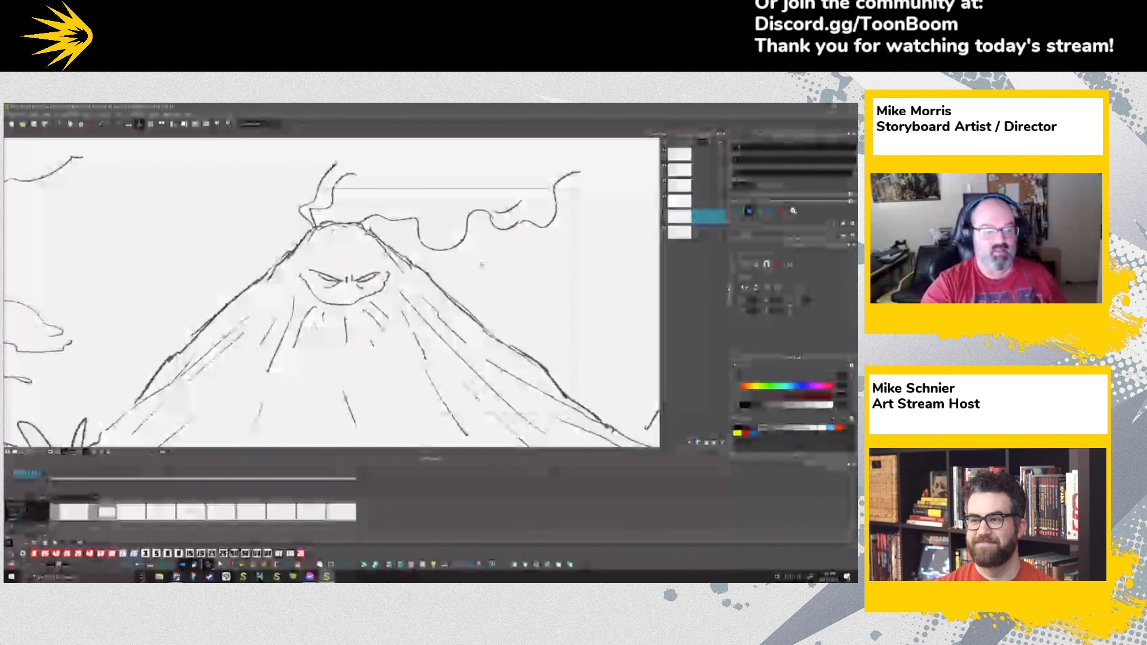
Step: Sketch several small villagers working in the foreground field of the opening wide island panel
{"action": "left_click", "coordinate": [74, 473]}
{"action": "left_click_drag", "start_coordinate": [74, 472], "coordinate": [89, 473]}
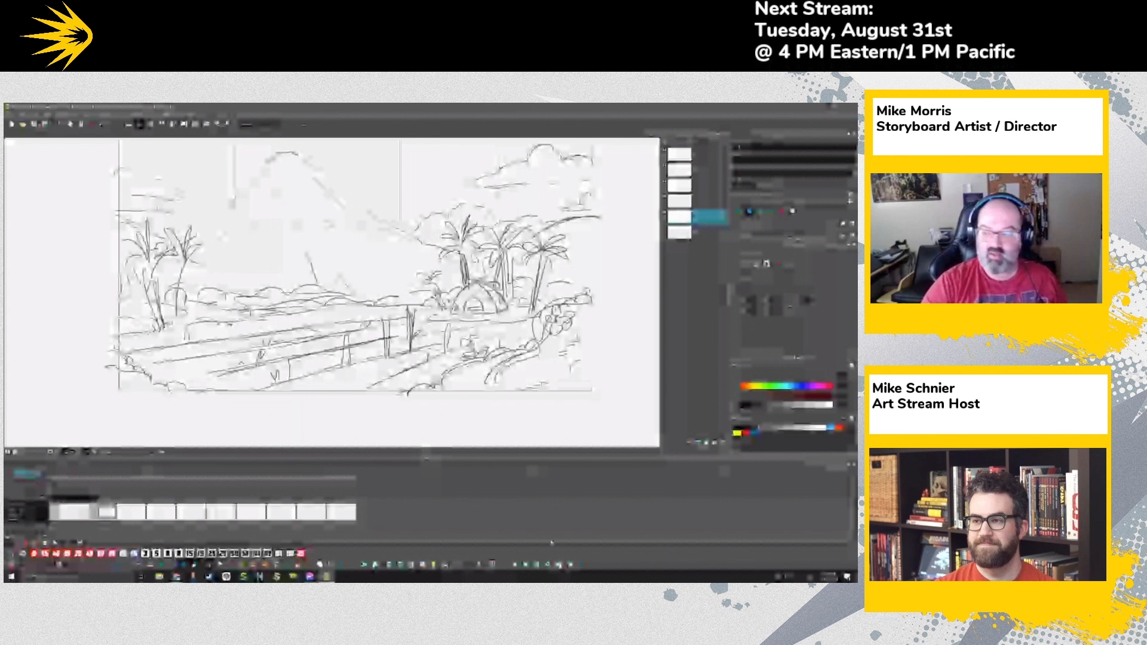
{"action": "left_click", "coordinate": [226, 568]}
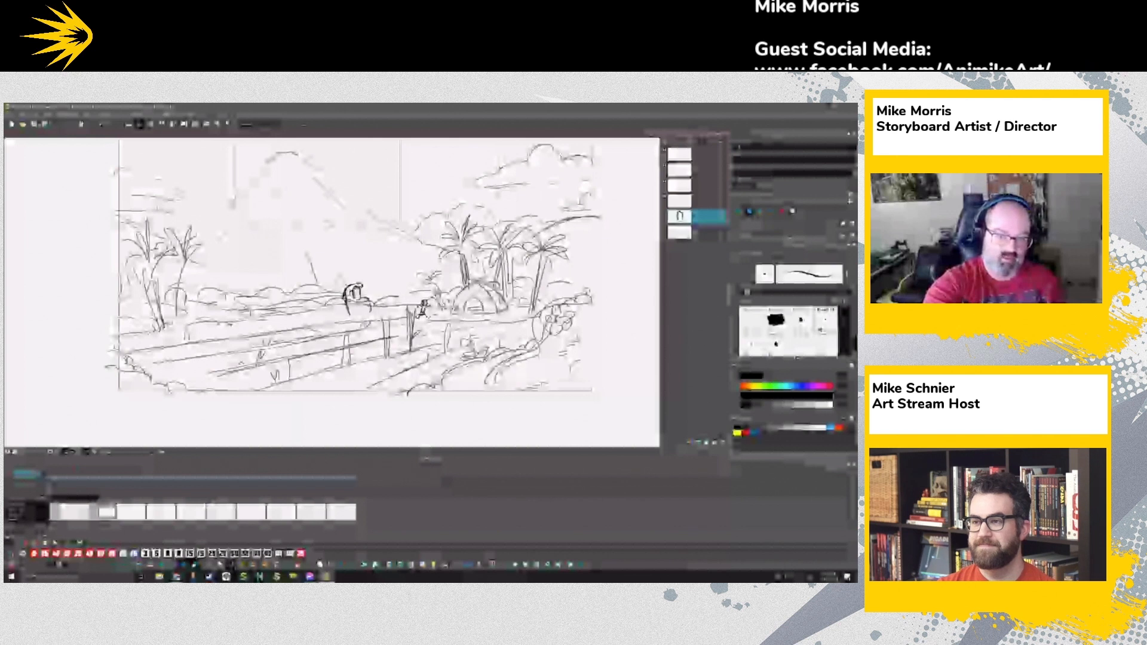
{"action": "left_click_drag", "start_coordinate": [363, 301], "coordinate": [370, 324]}
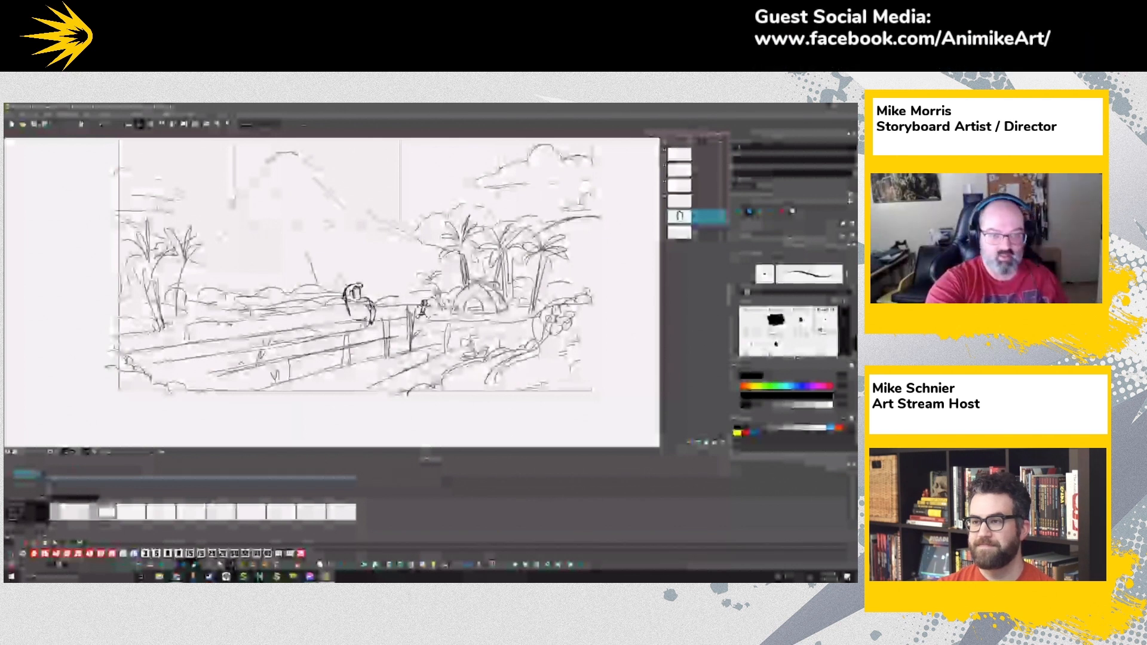
{"action": "left_click_drag", "start_coordinate": [318, 304], "coordinate": [314, 337]}
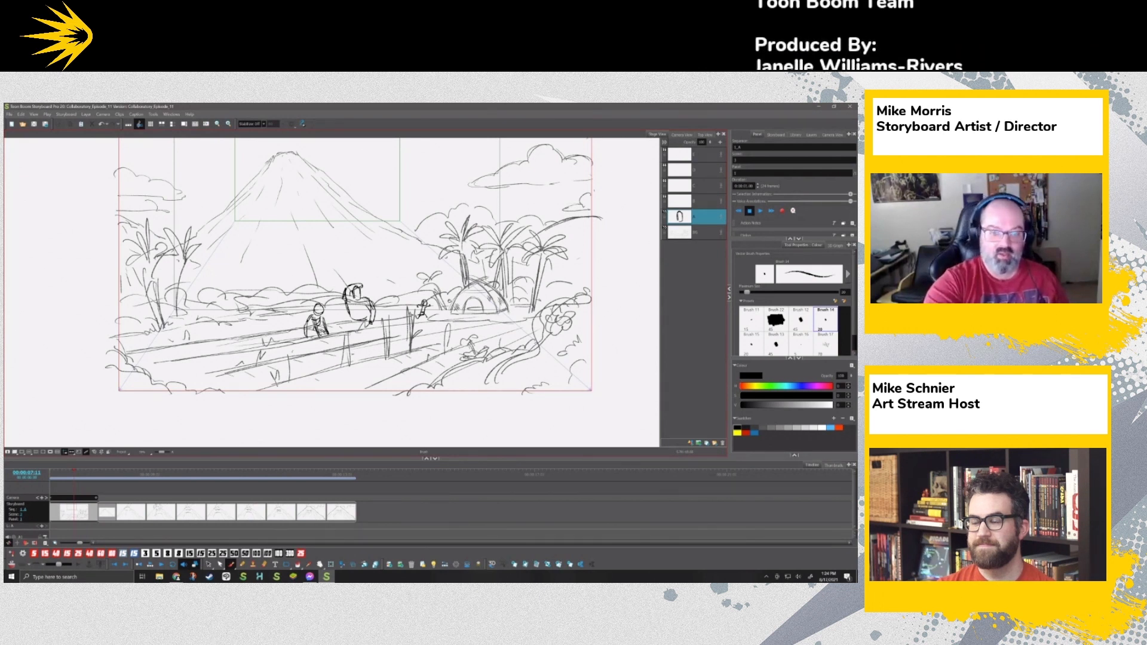
{"action": "mouse_move", "coordinate": [351, 320]}
{"action": "left_mouse_down"}
{"action": "mouse_move", "coordinate": [351, 342]}
{"action": "mouse_move", "coordinate": [366, 342]}
{"action": "left_mouse_up"}
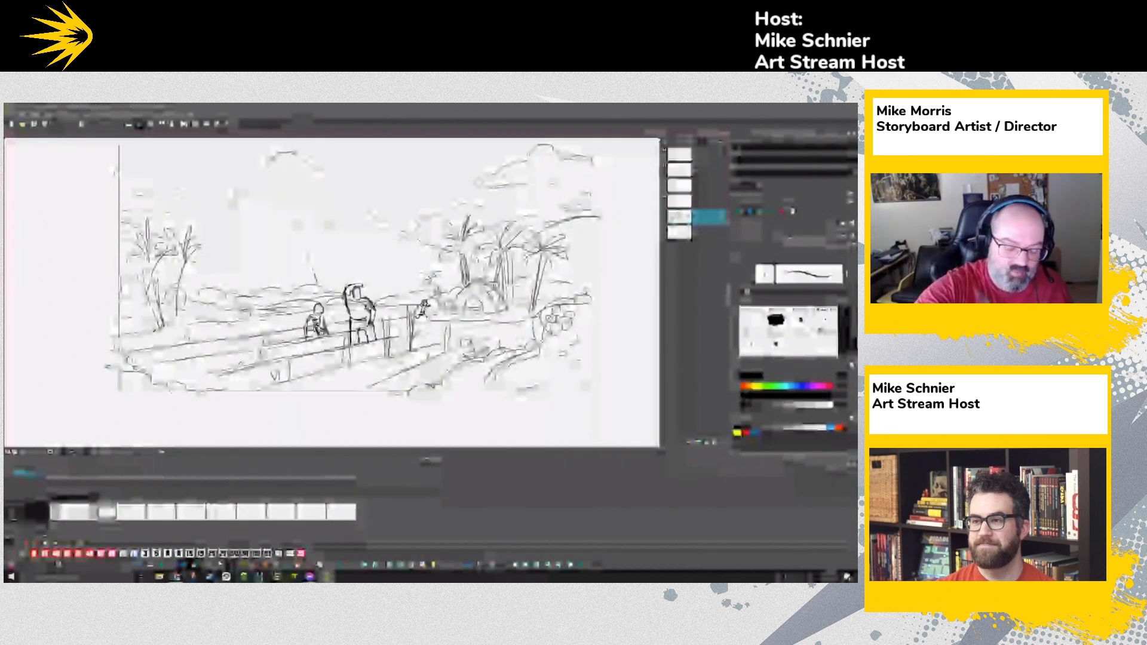
{"action": "key", "text": "alt+s"}
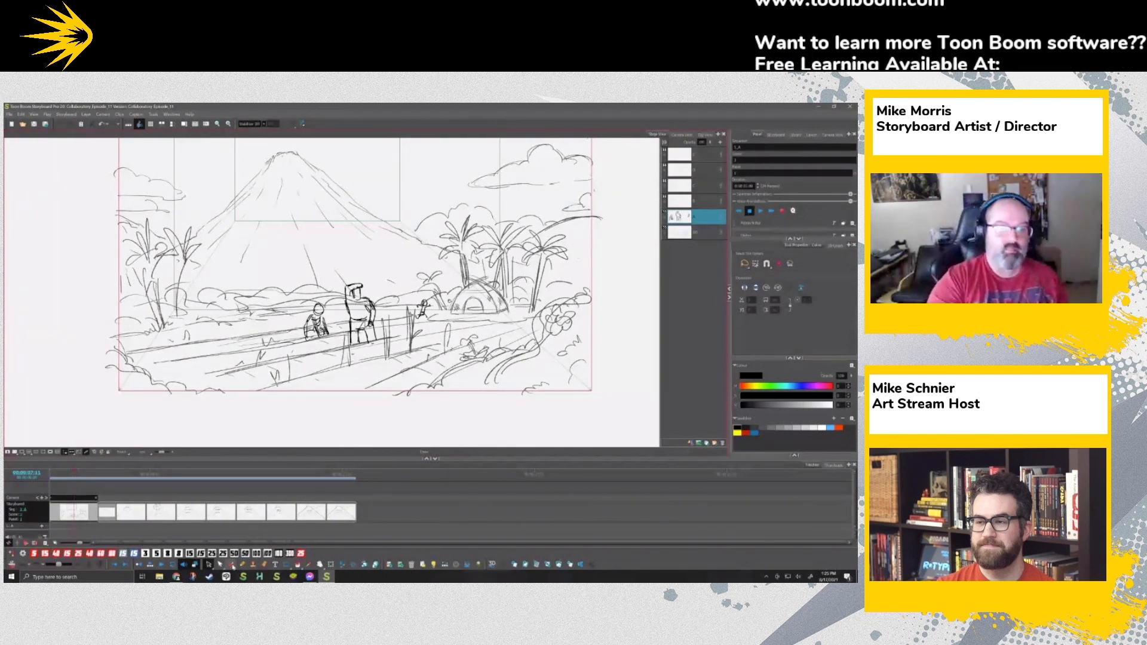
{"action": "left_click", "coordinate": [232, 565]}
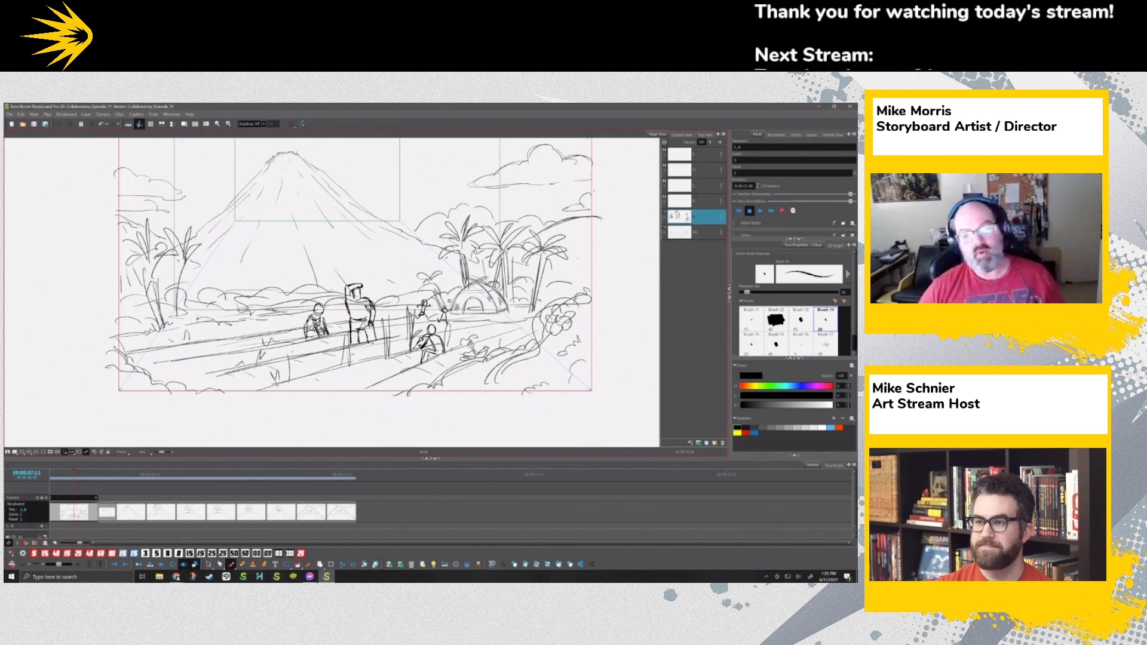
Step: Return to the last angry volcano panel and duplicate it at the end of the sequence
{"action": "key", "text": "Right"}
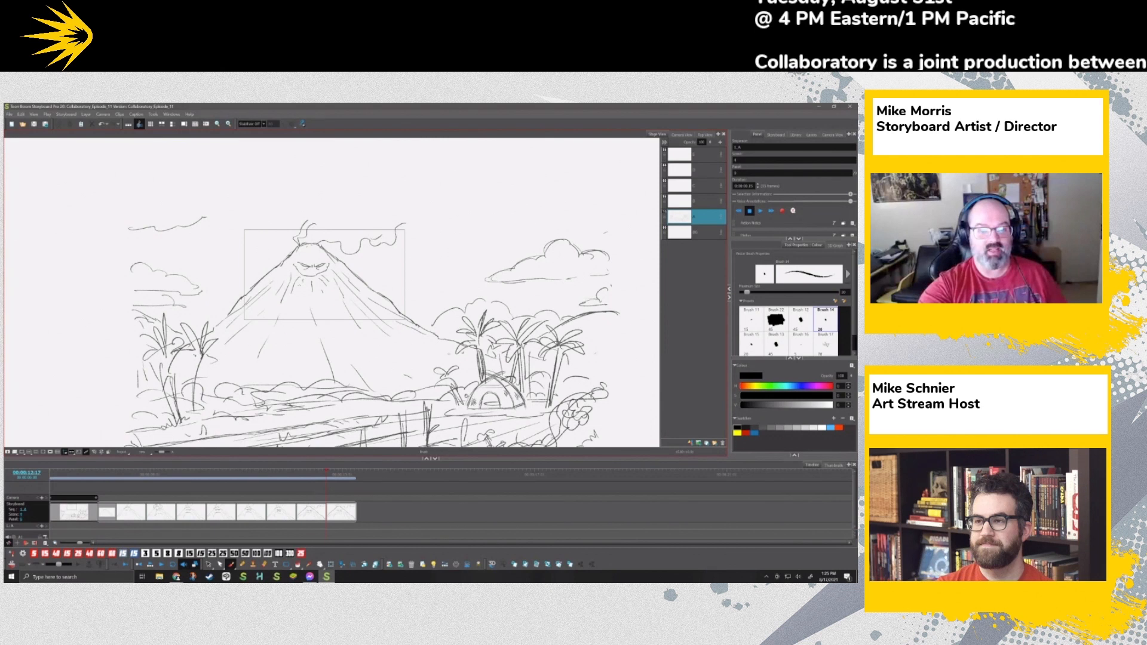
{"action": "left_click", "coordinate": [543, 542]}
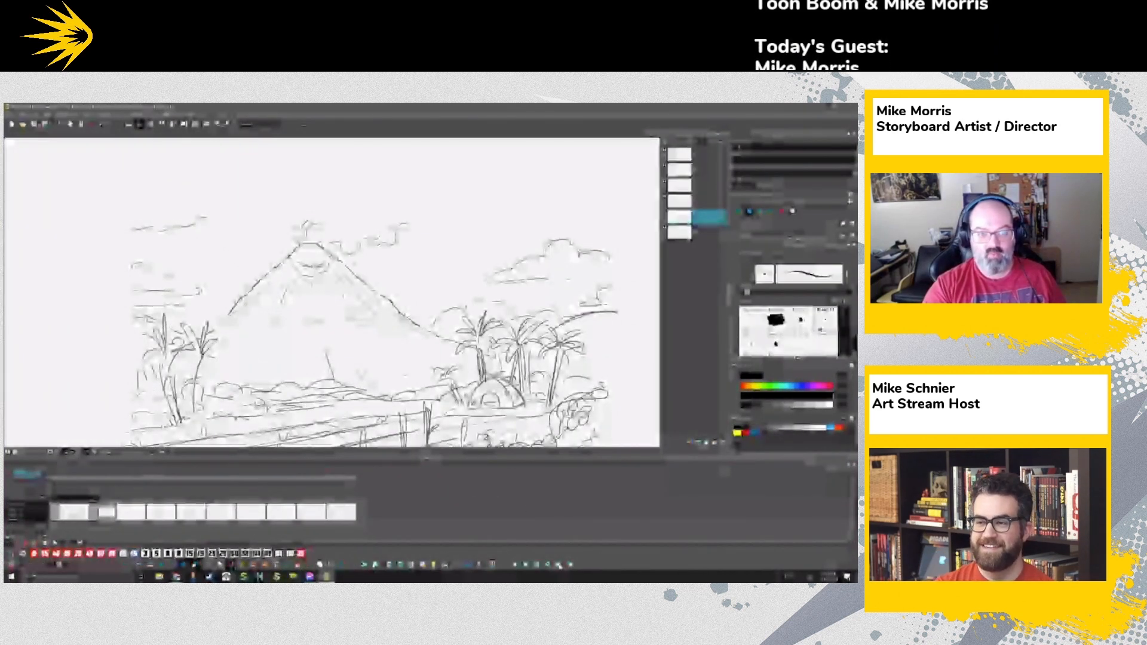
{"action": "left_click", "coordinate": [560, 564]}
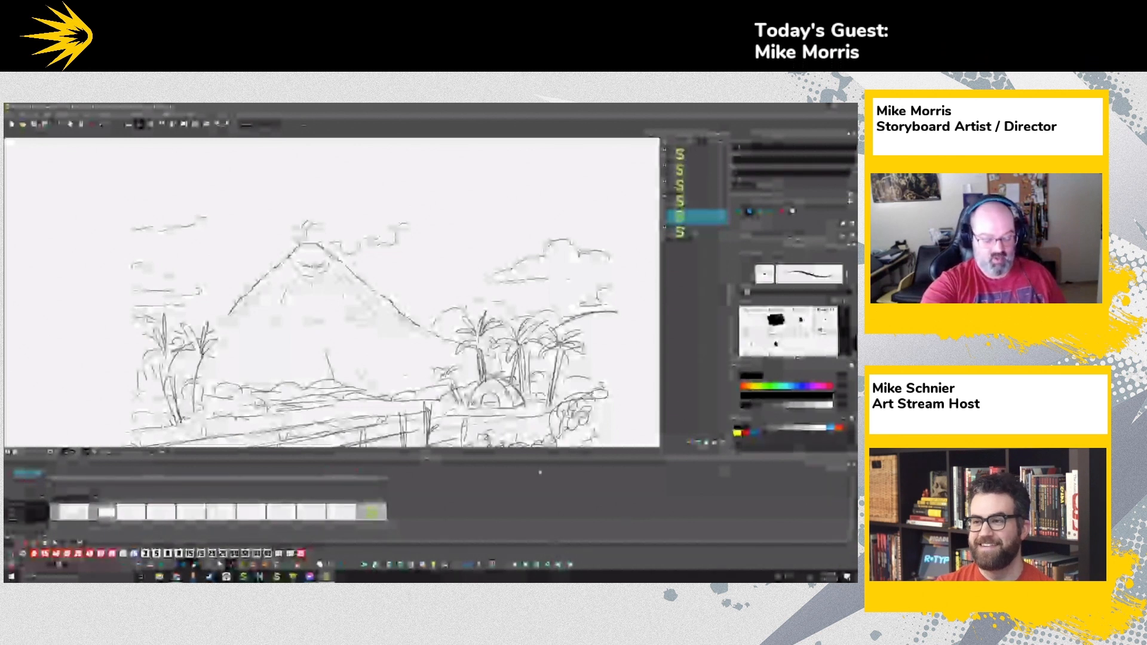
{"action": "key", "text": "alt+s"}
{"action": "key", "text": "2"}
{"action": "key", "text": "2"}
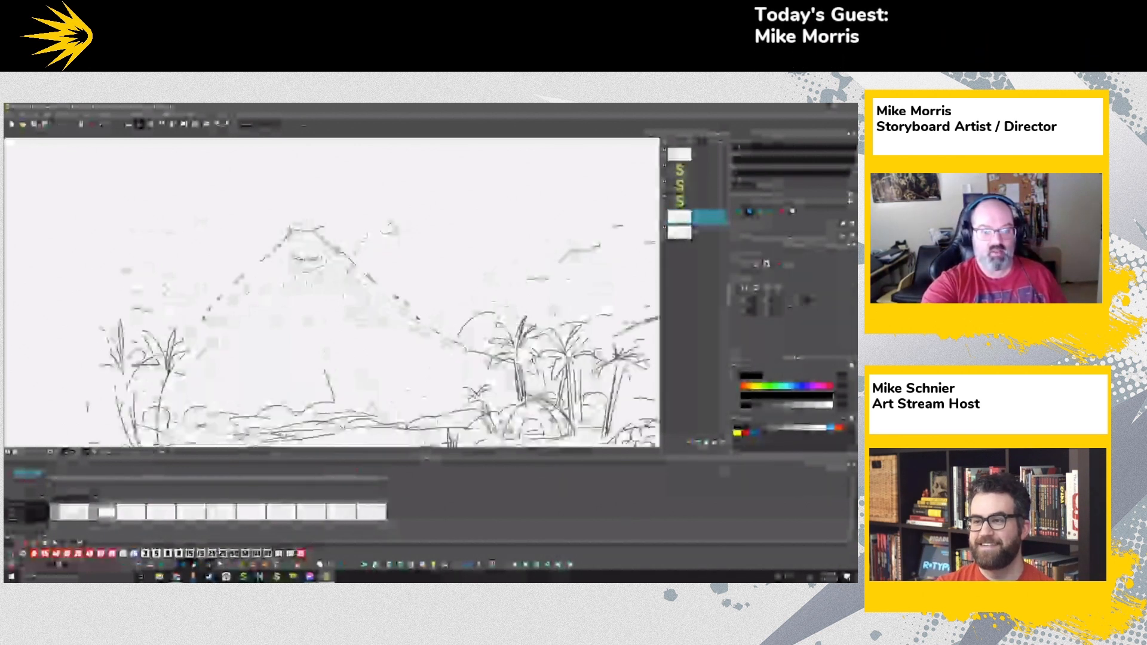
{"action": "key", "text": "2"}
{"action": "left_click_drag", "start_coordinate": [317, 257], "coordinate": [351, 322]}
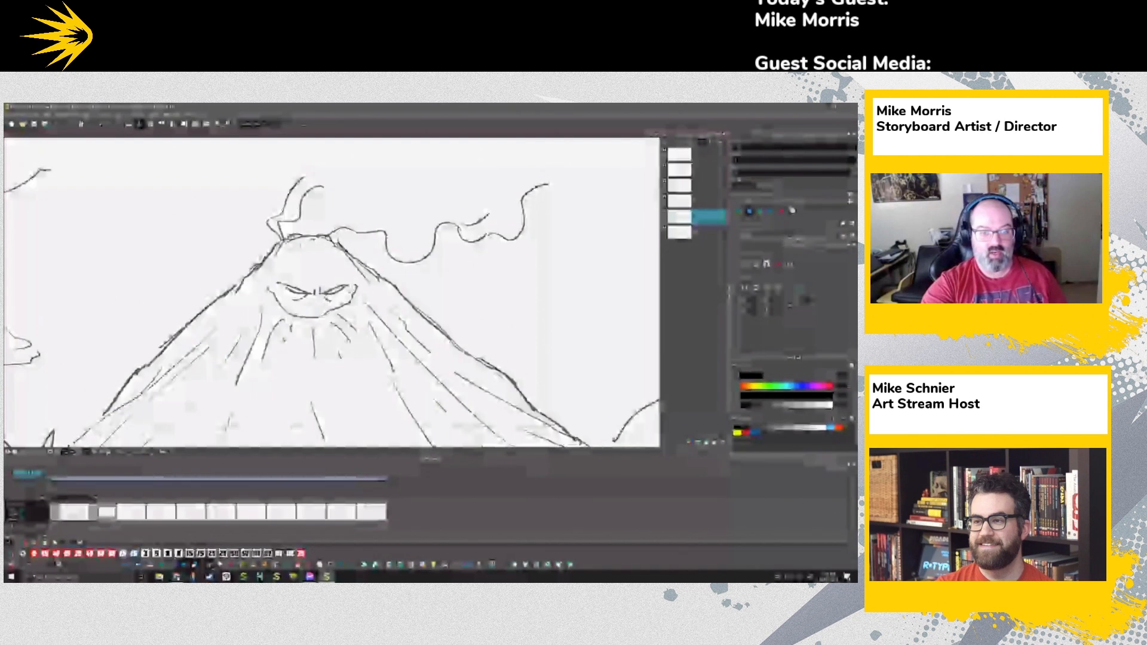
Step: Replace the drawing on the new last panel with the earlier grumpy volcano, comparing it with the neighbouring angry panels
{"action": "key", "text": "Left"}
{"action": "key", "text": "Left"}
{"action": "key", "text": "Left"}
{"action": "key", "text": "Left"}
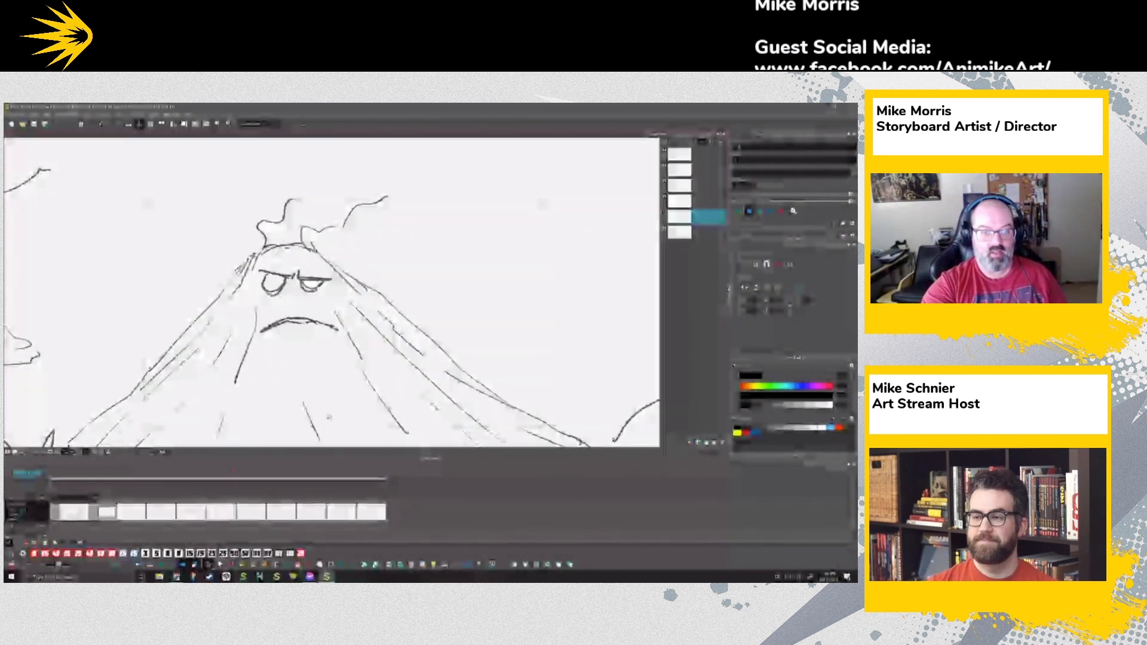
{"action": "key", "text": "Right"}
{"action": "key", "text": "Left"}
{"action": "key", "text": "Right"}
{"action": "key", "text": "Left"}
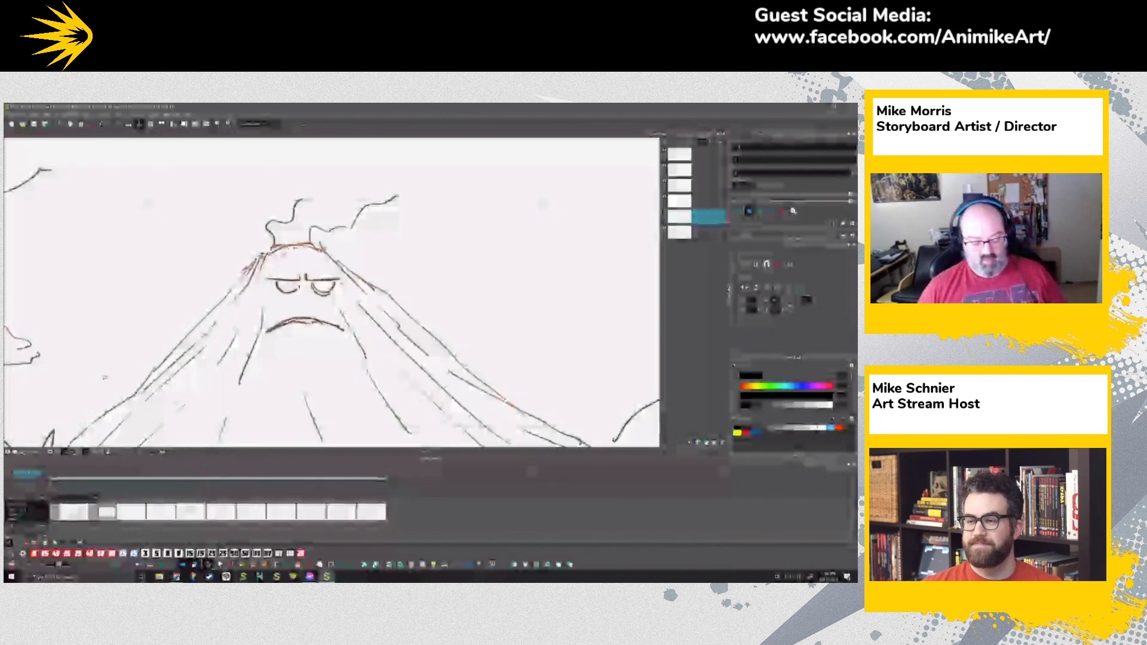
{"action": "key", "text": "Left"}
{"action": "key", "text": "Left"}
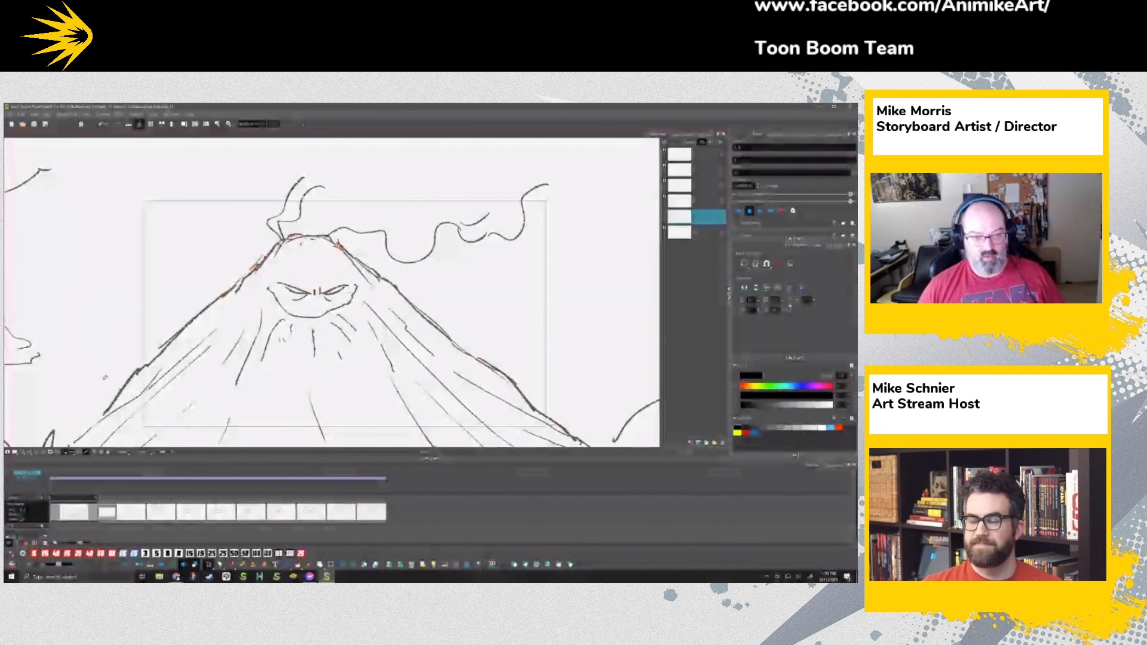
{"action": "key", "text": "Right"}
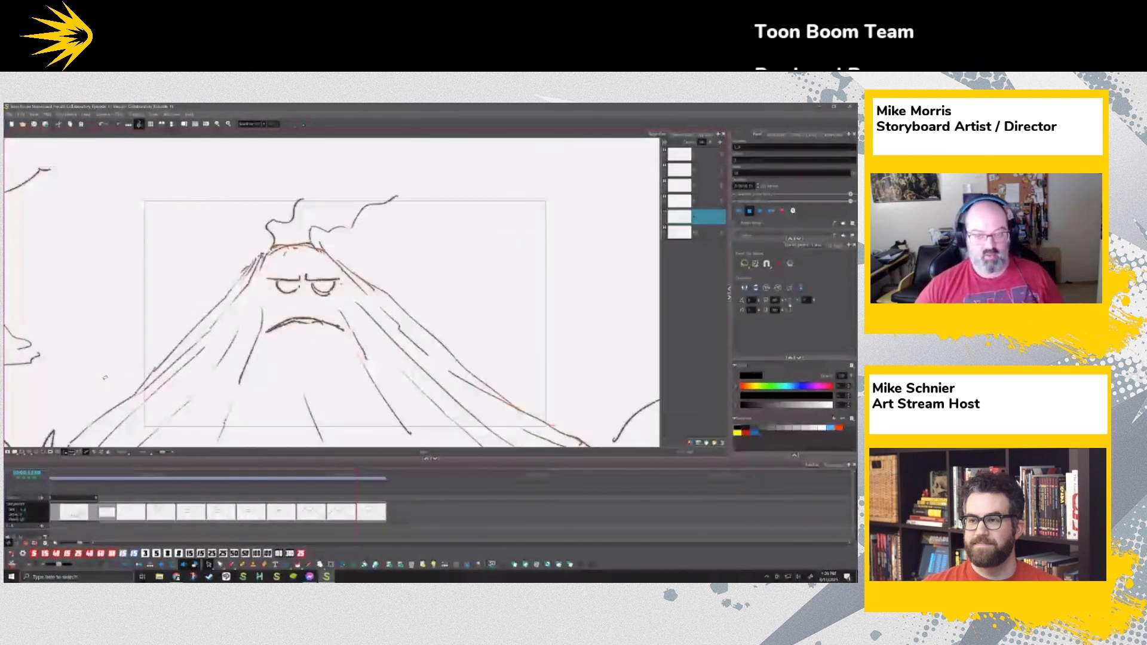
{"action": "mouse_move", "coordinate": [356, 471]}
{"action": "left_mouse_down"}
{"action": "mouse_move", "coordinate": [368, 471]}
{"action": "mouse_move", "coordinate": [343, 471]}
{"action": "mouse_move", "coordinate": [368, 472]}
{"action": "left_mouse_up"}
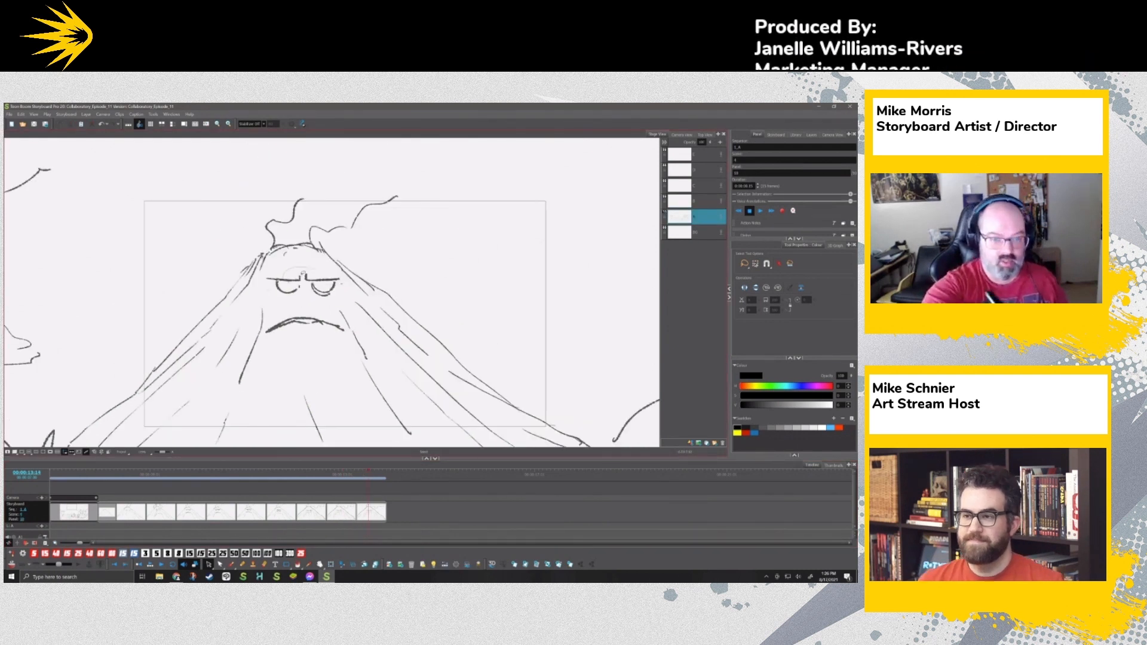
Step: Raise the grumpy volcano's brows, tilt the right one upward and draw taller, more open eyes beneath them
{"action": "left_click_drag", "start_coordinate": [329, 266], "coordinate": [345, 258]}
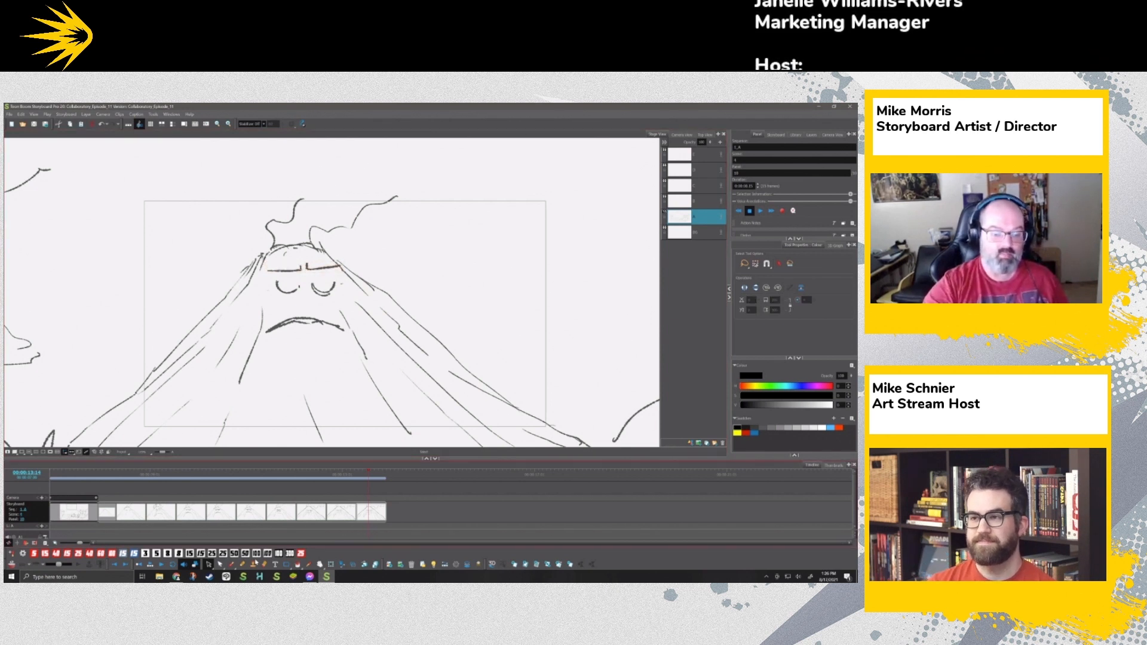
{"action": "left_click", "coordinate": [231, 565]}
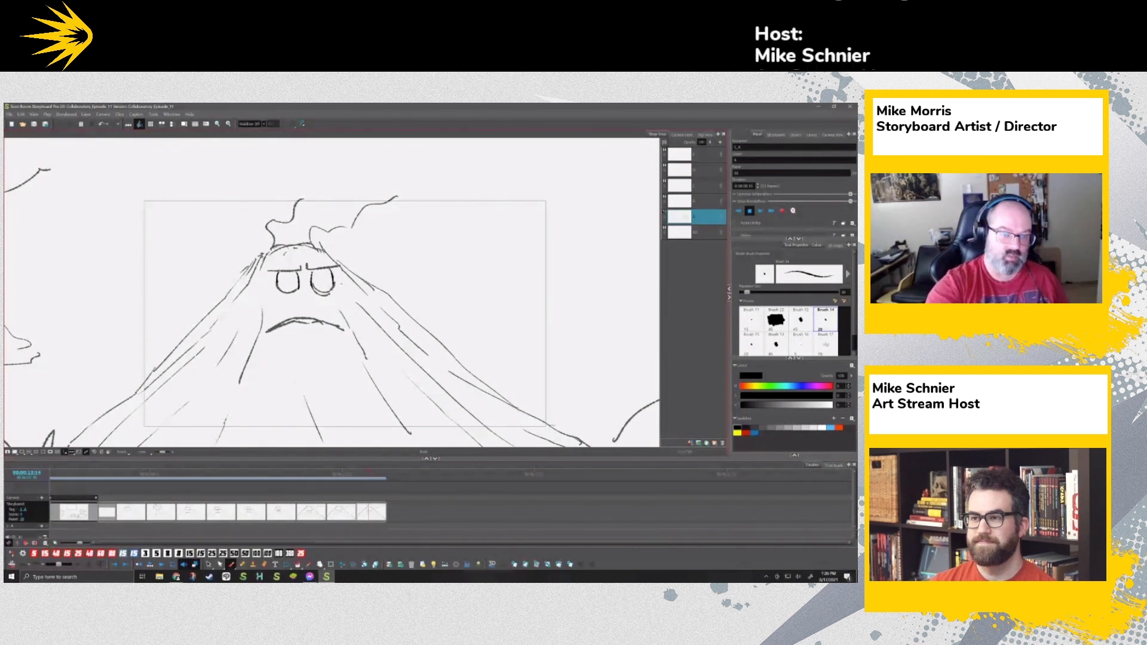
Step: Narrow the frowning mouth, move it up and left, tilt it down on the right, and compare with the angry panel
{"action": "left_click", "coordinate": [209, 565]}
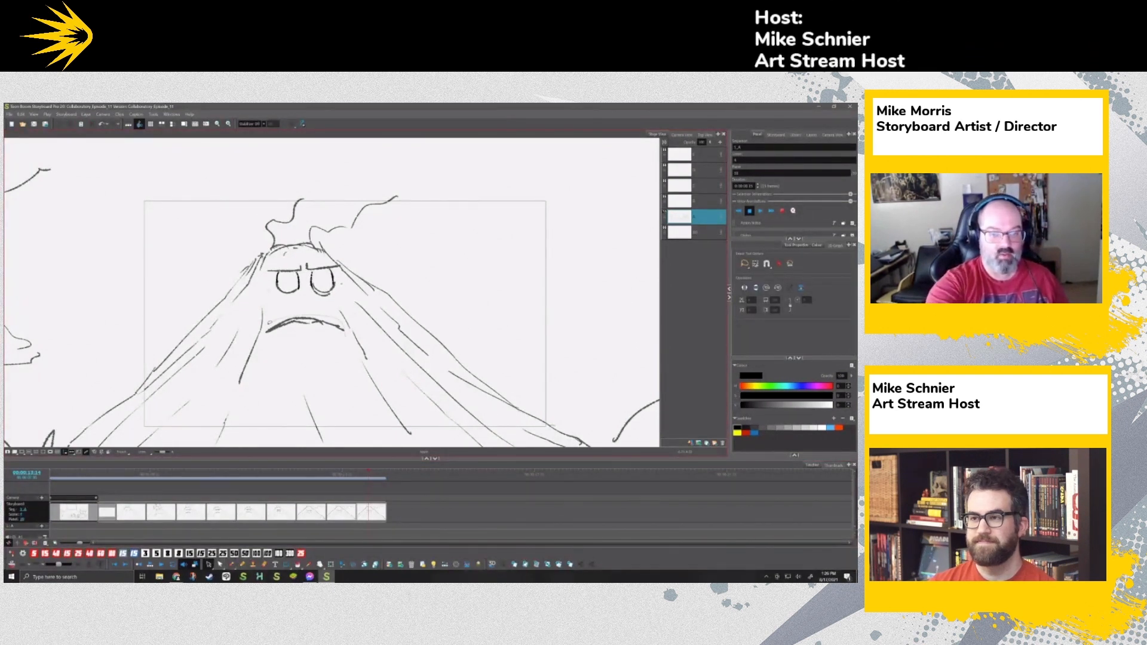
{"action": "left_click_drag", "start_coordinate": [271, 327], "coordinate": [280, 327]}
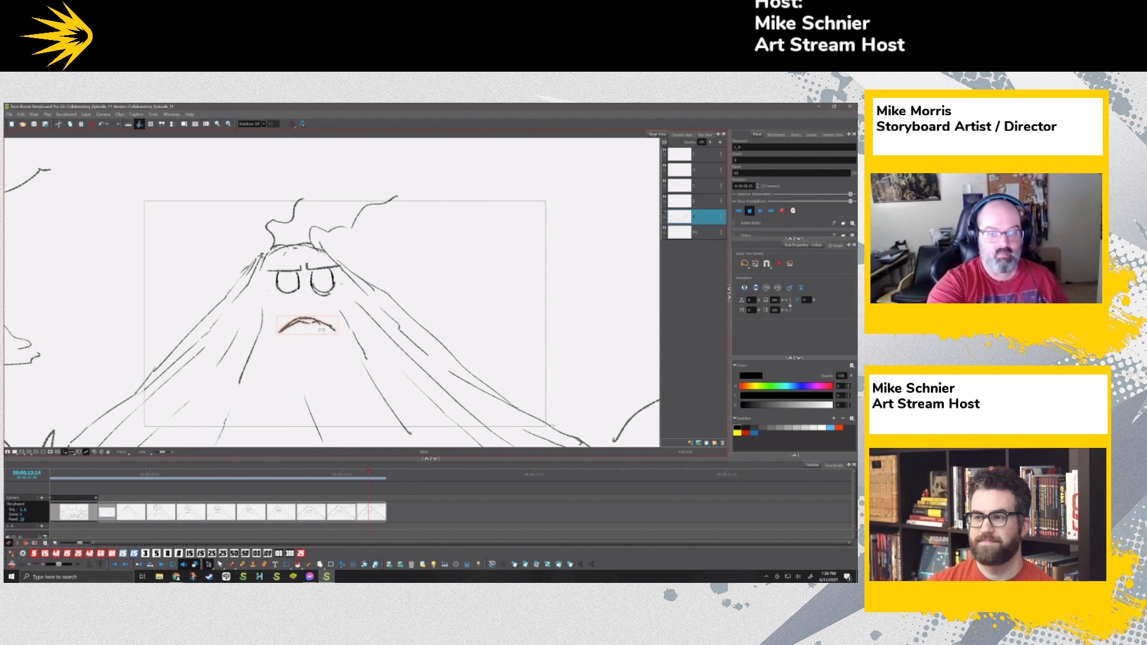
{"action": "mouse_move", "coordinate": [331, 326]}
{"action": "left_mouse_down"}
{"action": "mouse_move", "coordinate": [326, 312]}
{"action": "mouse_move", "coordinate": [313, 321]}
{"action": "left_mouse_up"}
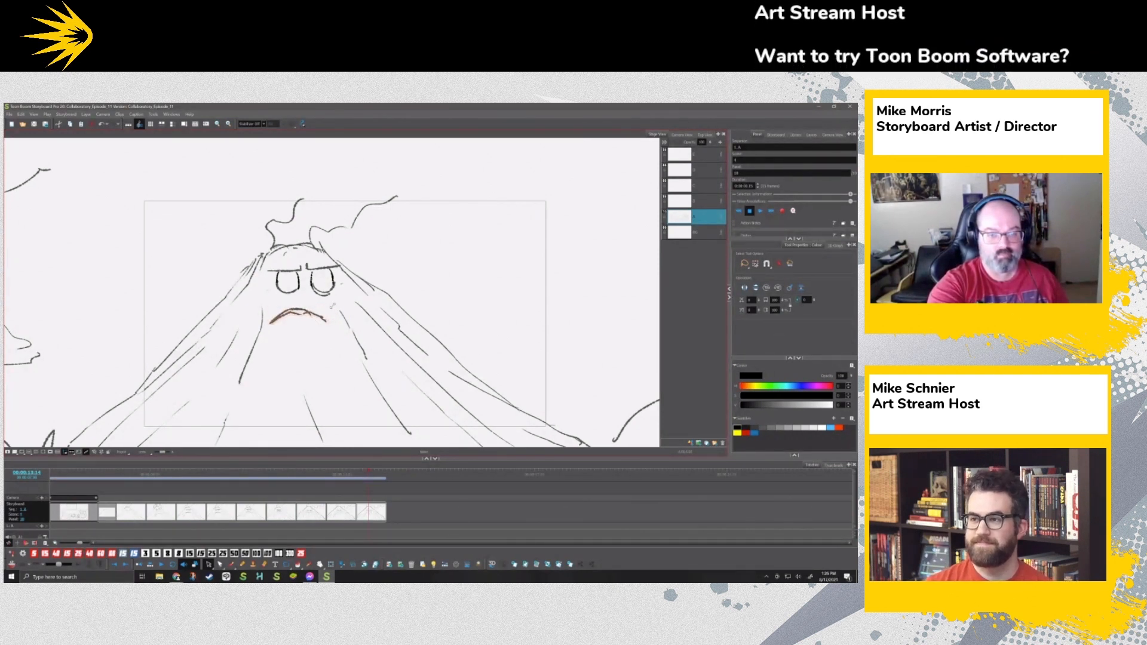
{"action": "left_click_drag", "start_coordinate": [334, 308], "coordinate": [360, 298]}
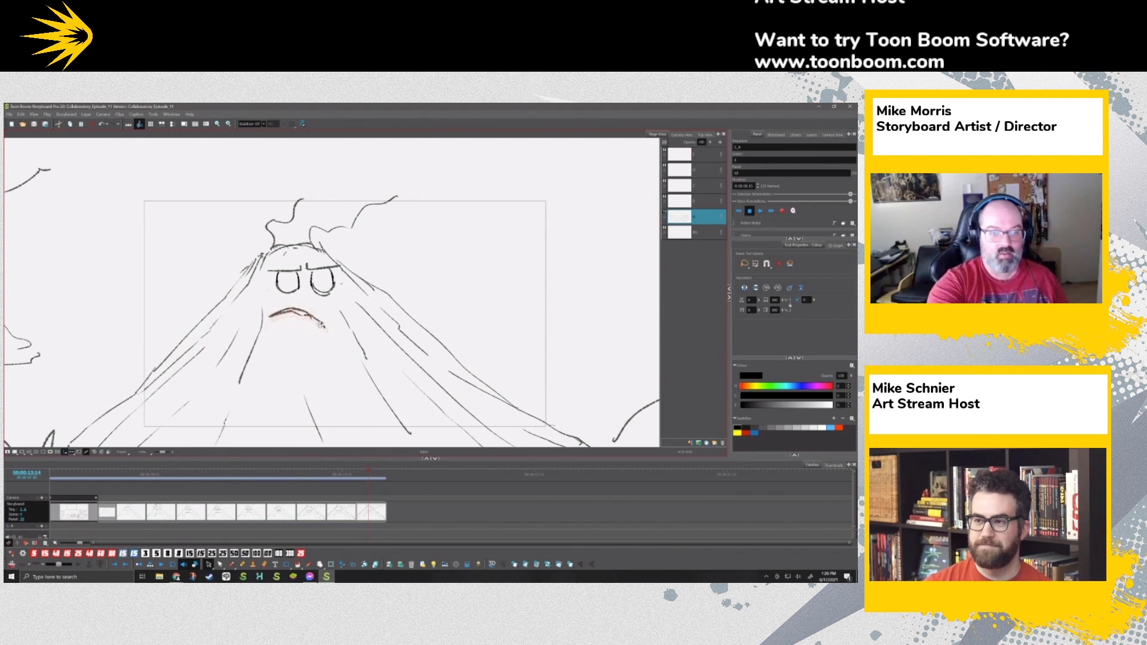
{"action": "left_click", "coordinate": [440, 243]}
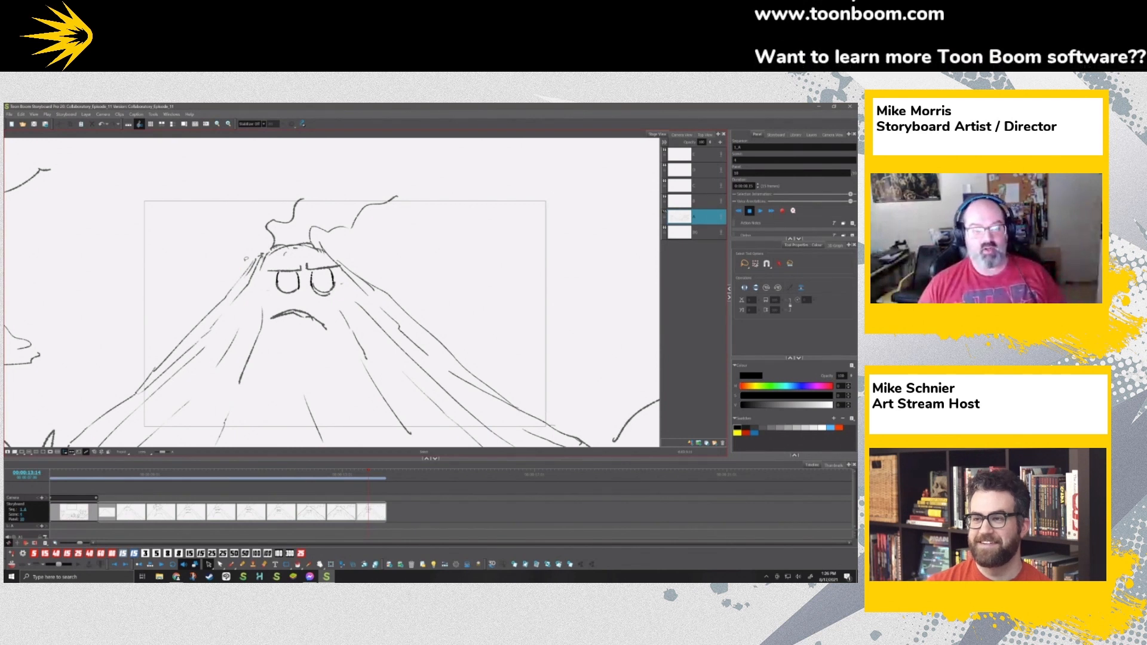
{"action": "key", "text": "Left"}
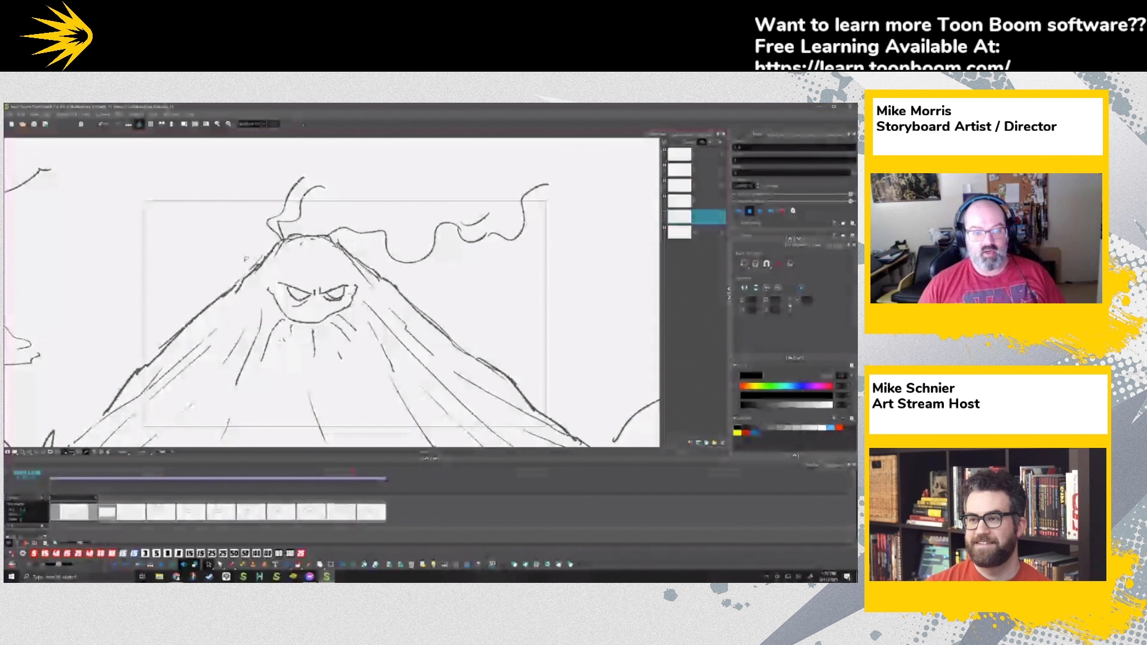
{"action": "key", "text": "Left"}
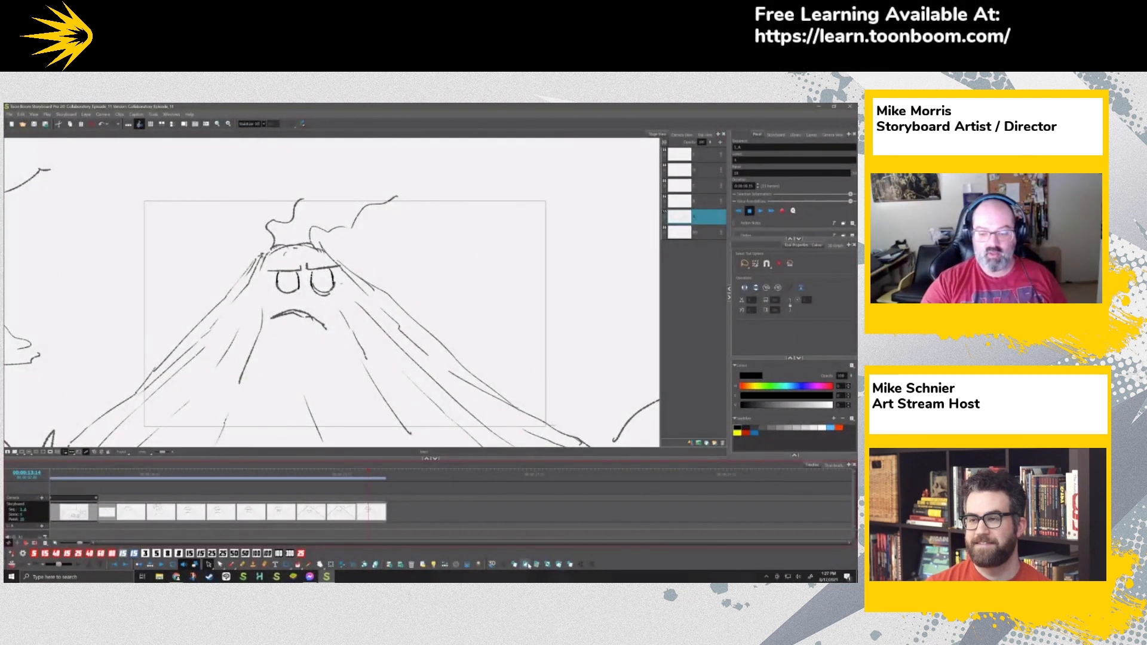
Step: Add a new scene at the end and sketch the volcano's steep right slope with a face mark and a small shape beyond its foot
{"action": "left_click", "coordinate": [526, 565]}
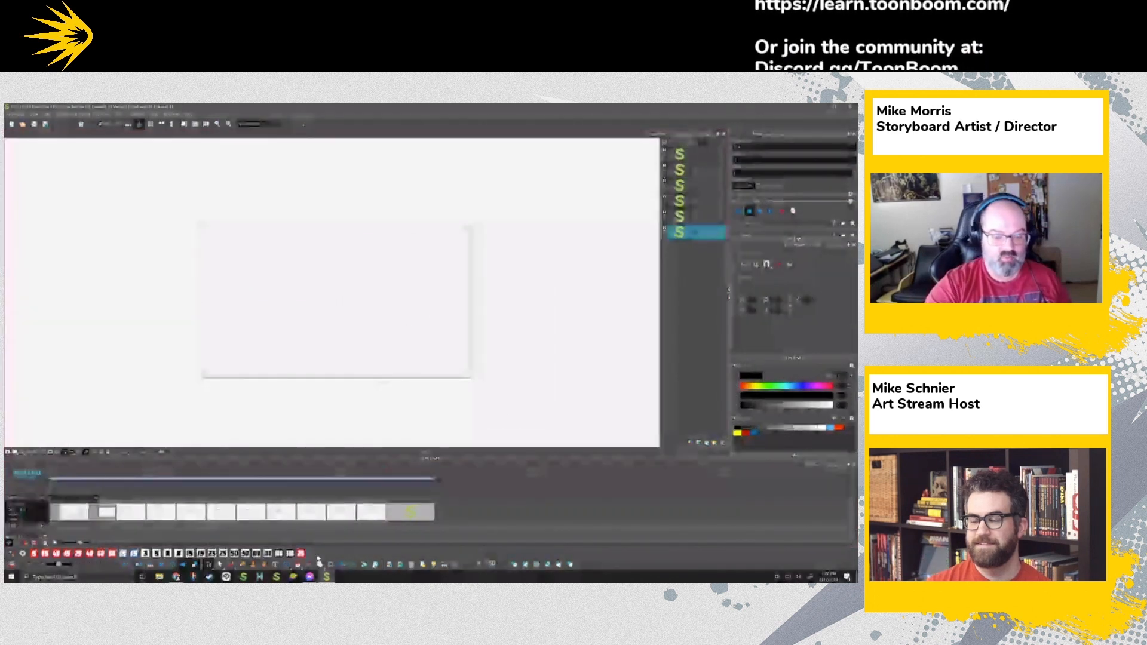
{"action": "left_click", "coordinate": [232, 565]}
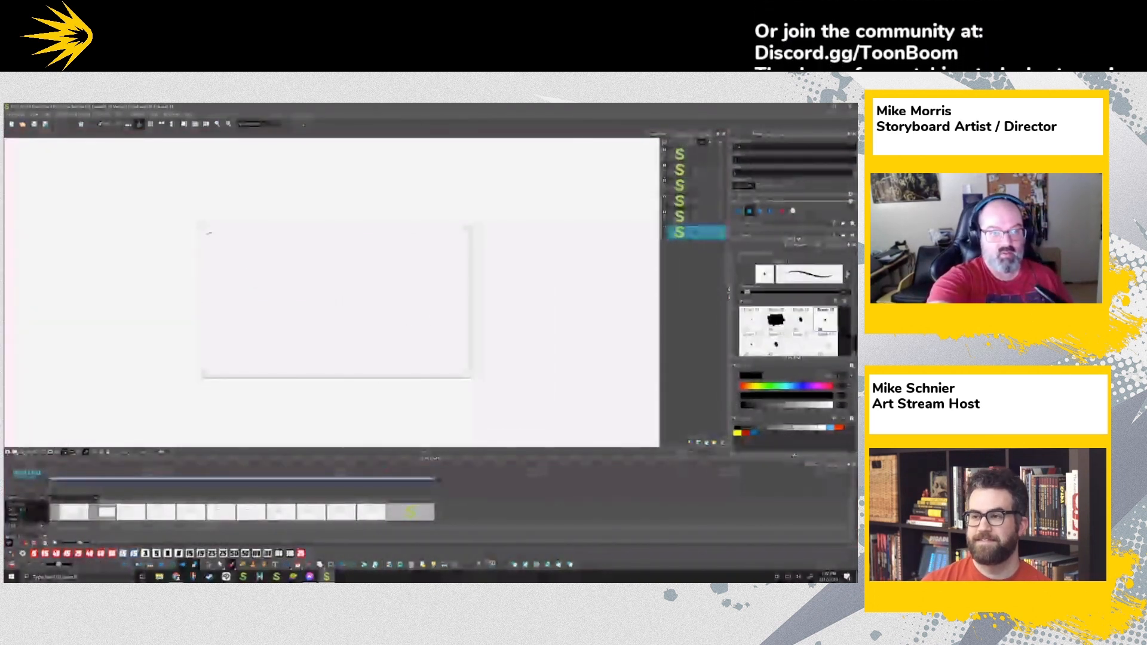
{"action": "left_click_drag", "start_coordinate": [281, 299], "coordinate": [315, 385]}
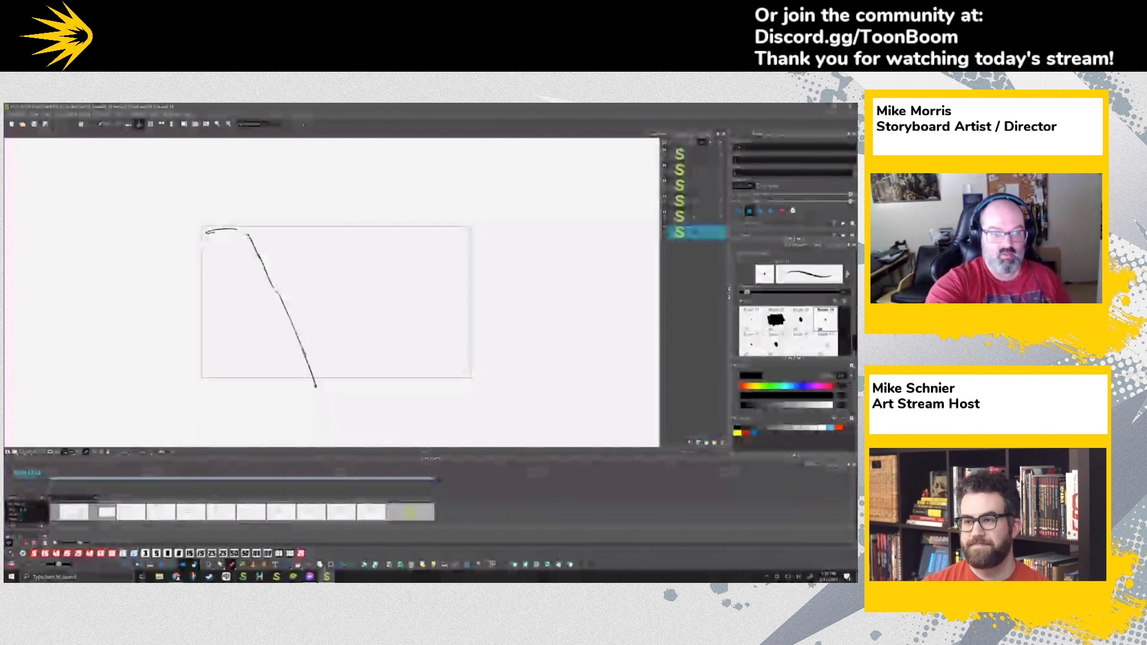
{"action": "left_click_drag", "start_coordinate": [257, 268], "coordinate": [270, 291]}
{"action": "left_click_drag", "start_coordinate": [297, 339], "coordinate": [364, 403]}
{"action": "left_click_drag", "start_coordinate": [370, 360], "coordinate": [393, 366]}
{"action": "left_click_drag", "start_coordinate": [402, 365], "coordinate": [410, 375]}
{"action": "left_click_drag", "start_coordinate": [393, 370], "coordinate": [423, 363]}
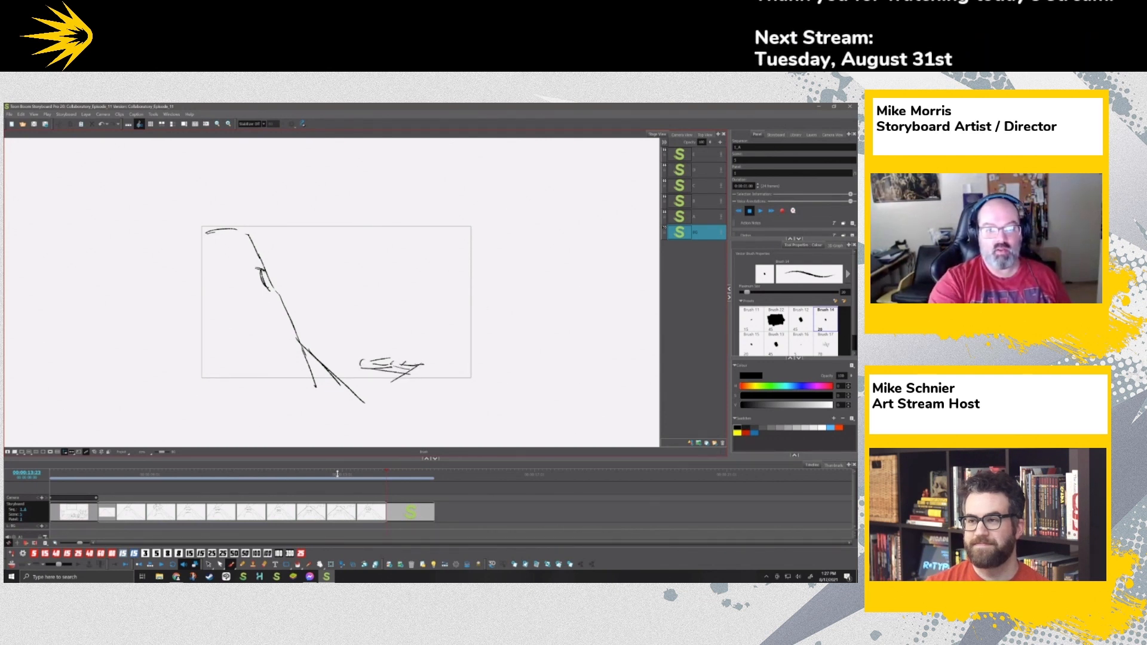
Step: Select the whole slope sketch, scale it down slightly and shift it left so it fits inside the camera frame
{"action": "key", "text": "alt+q"}
{"action": "left_click", "coordinate": [209, 564]}
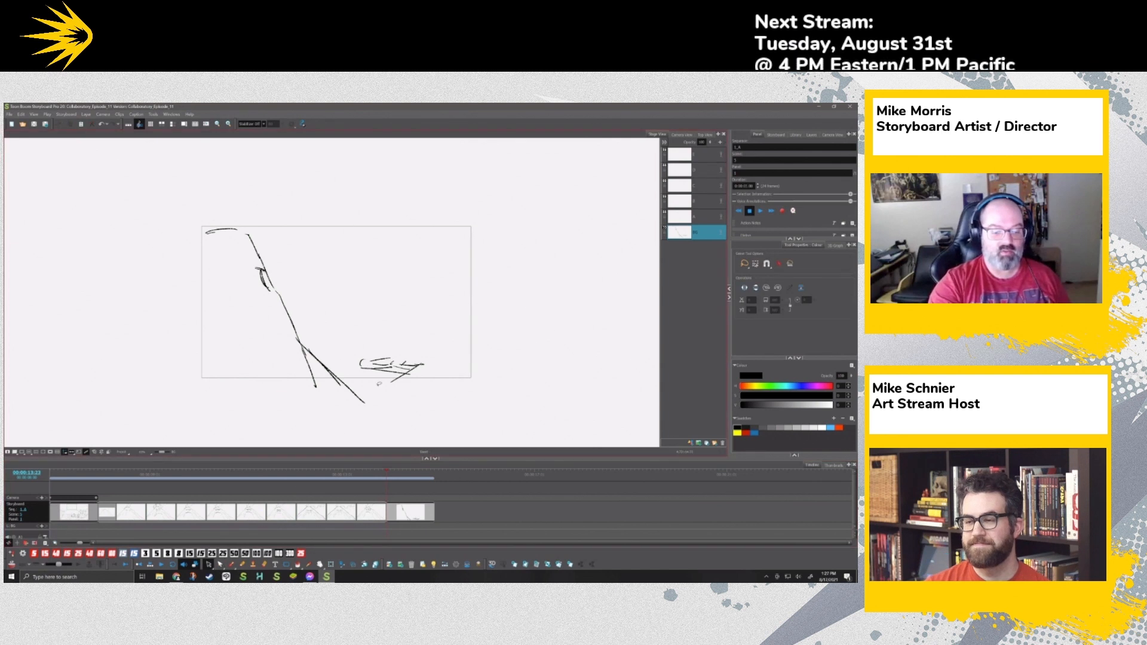
{"action": "mouse_move", "coordinate": [287, 195]}
{"action": "left_mouse_down"}
{"action": "mouse_move", "coordinate": [450, 368]}
{"action": "mouse_move", "coordinate": [406, 388]}
{"action": "mouse_move", "coordinate": [374, 364]}
{"action": "mouse_move", "coordinate": [365, 332]}
{"action": "left_mouse_up"}
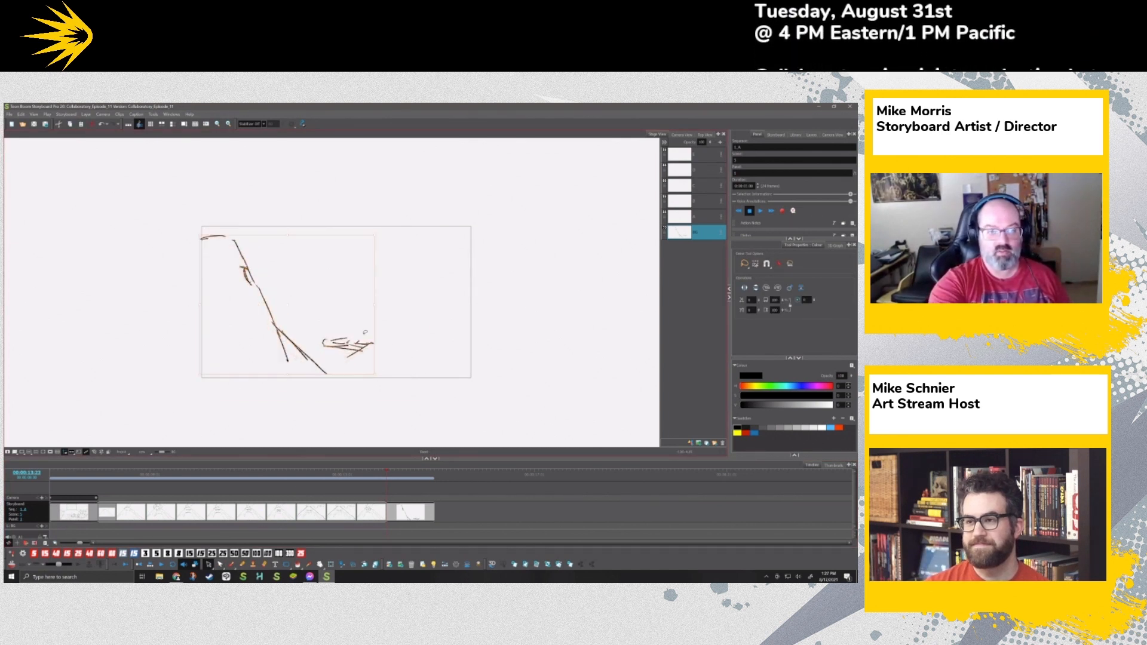
Step: Draw a flat horizon and shoreline band from the volcano's slope past the right frame edge, with loose wavy lines inside it
{"action": "key", "text": "alt+b"}
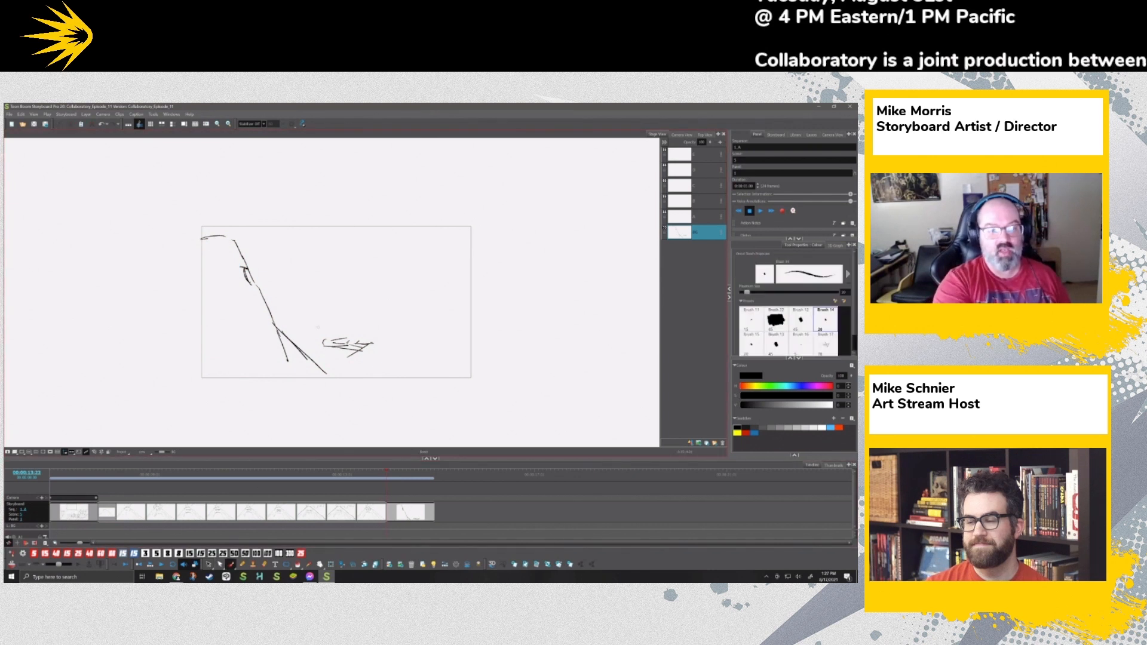
{"action": "left_click_drag", "start_coordinate": [298, 322], "coordinate": [484, 323]}
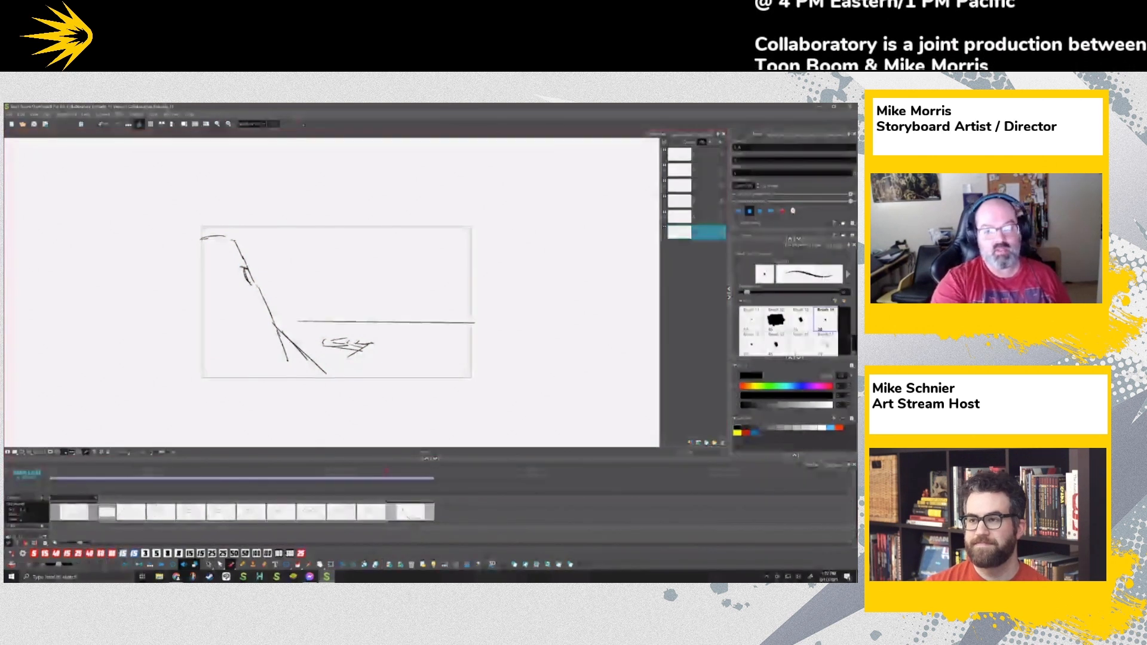
{"action": "key", "text": "ctrl+z"}
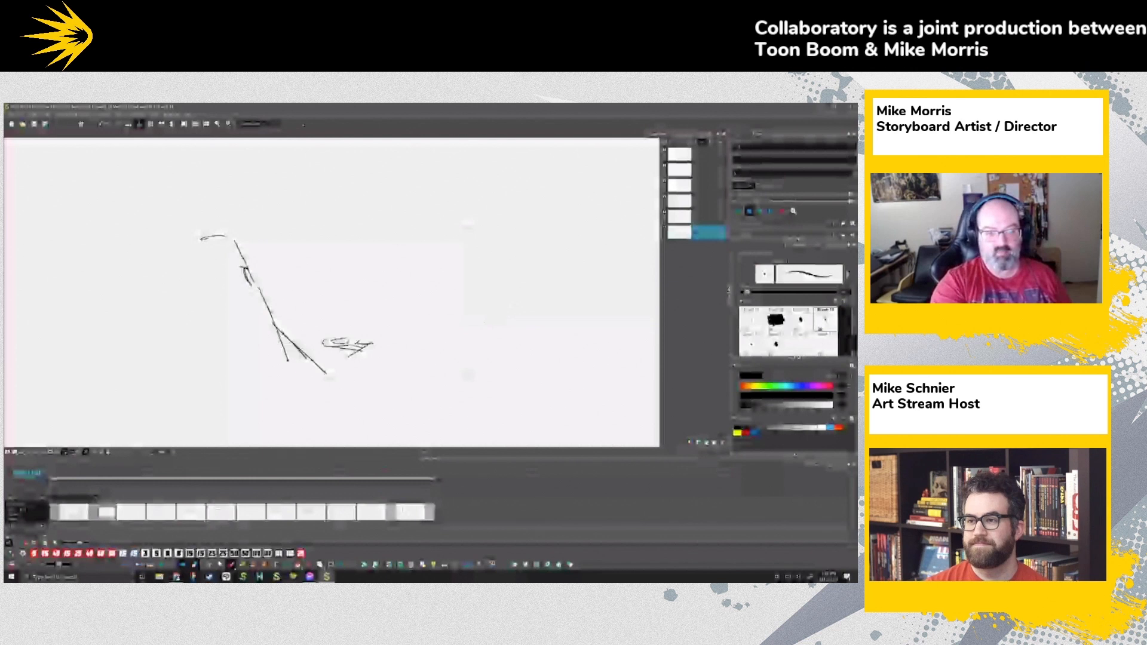
{"action": "left_click_drag", "start_coordinate": [293, 319], "coordinate": [485, 318]}
{"action": "left_click_drag", "start_coordinate": [404, 312], "coordinate": [474, 304]}
{"action": "left_click_drag", "start_coordinate": [293, 317], "coordinate": [473, 306]}
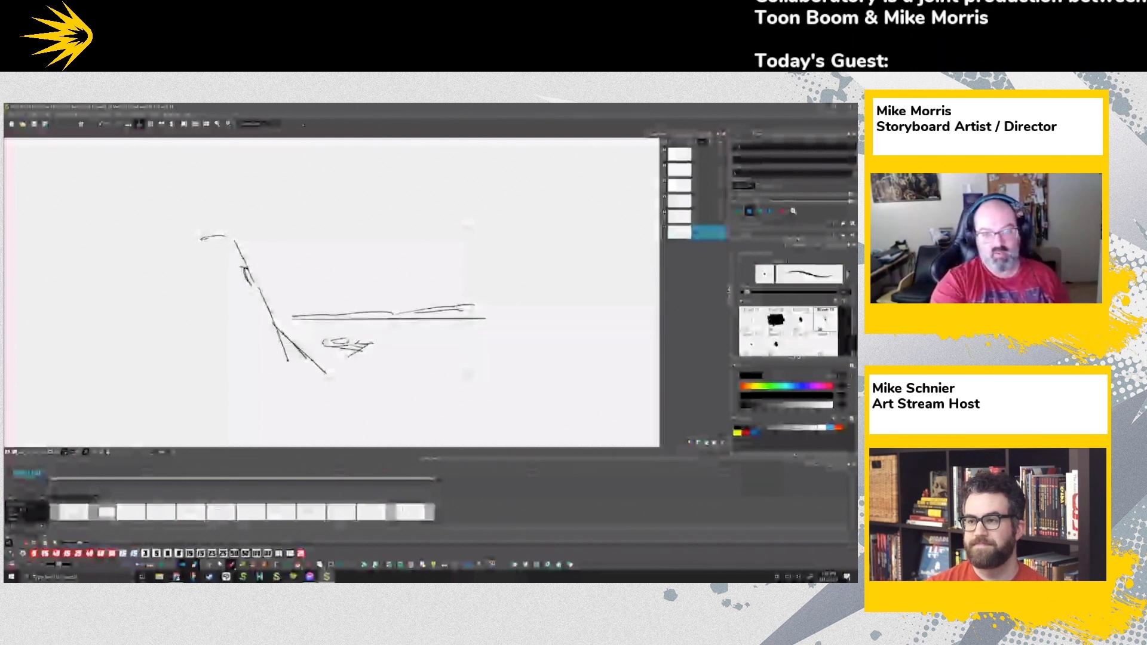
{"action": "left_click_drag", "start_coordinate": [272, 305], "coordinate": [485, 301]}
{"action": "left_click_drag", "start_coordinate": [263, 313], "coordinate": [356, 306]}
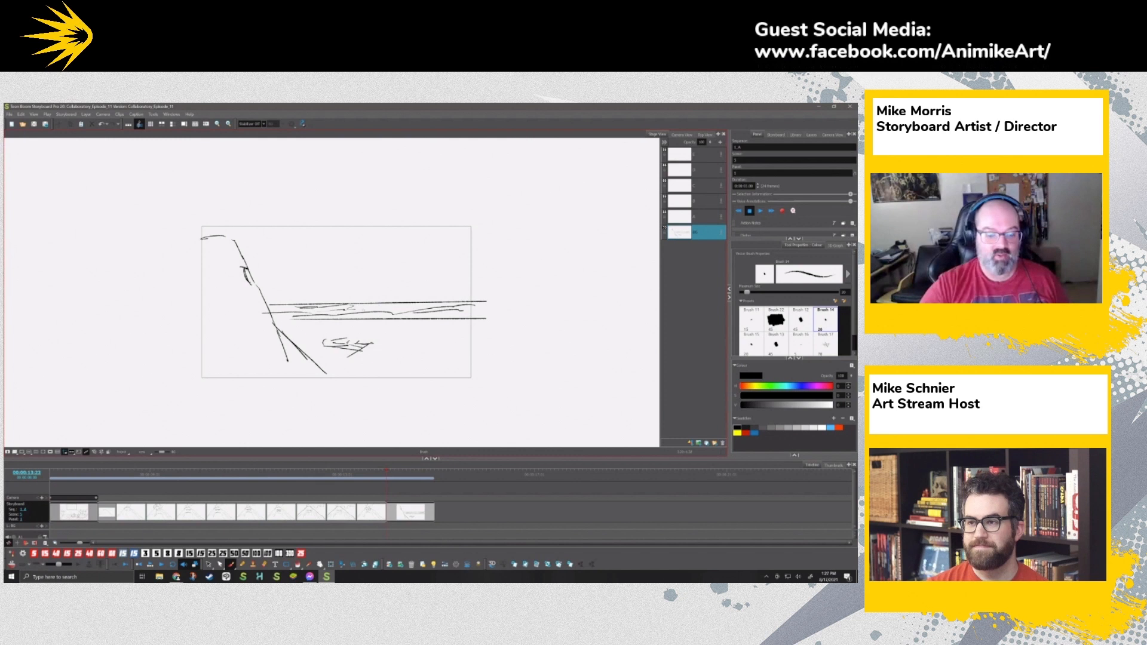
Step: Move the small foreground shape down and right, and raise the wavy lines closer to the horizon
{"action": "key", "text": "alt+s"}
{"action": "left_click_drag", "start_coordinate": [350, 346], "coordinate": [373, 359]}
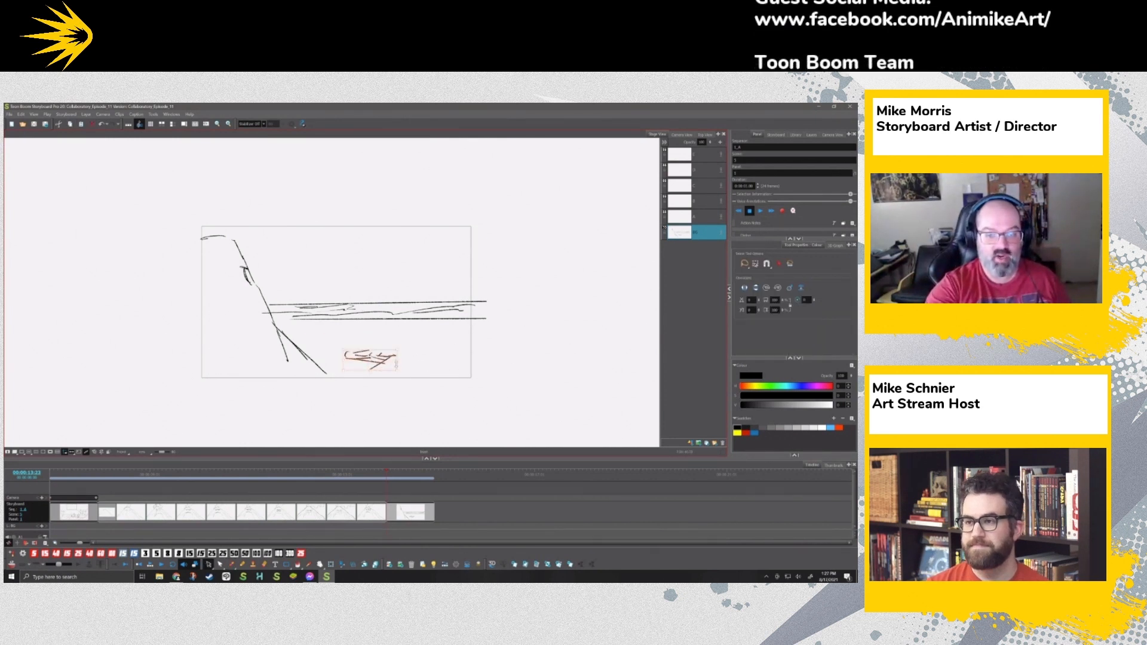
{"action": "left_click", "coordinate": [461, 351]}
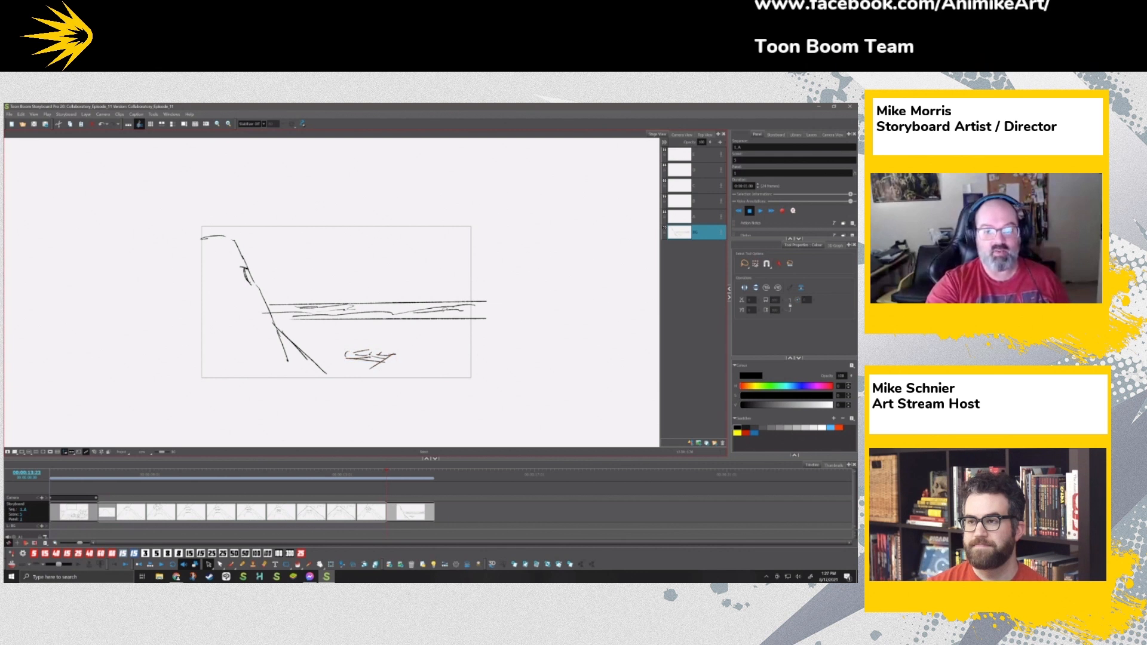
{"action": "left_click", "coordinate": [418, 310]}
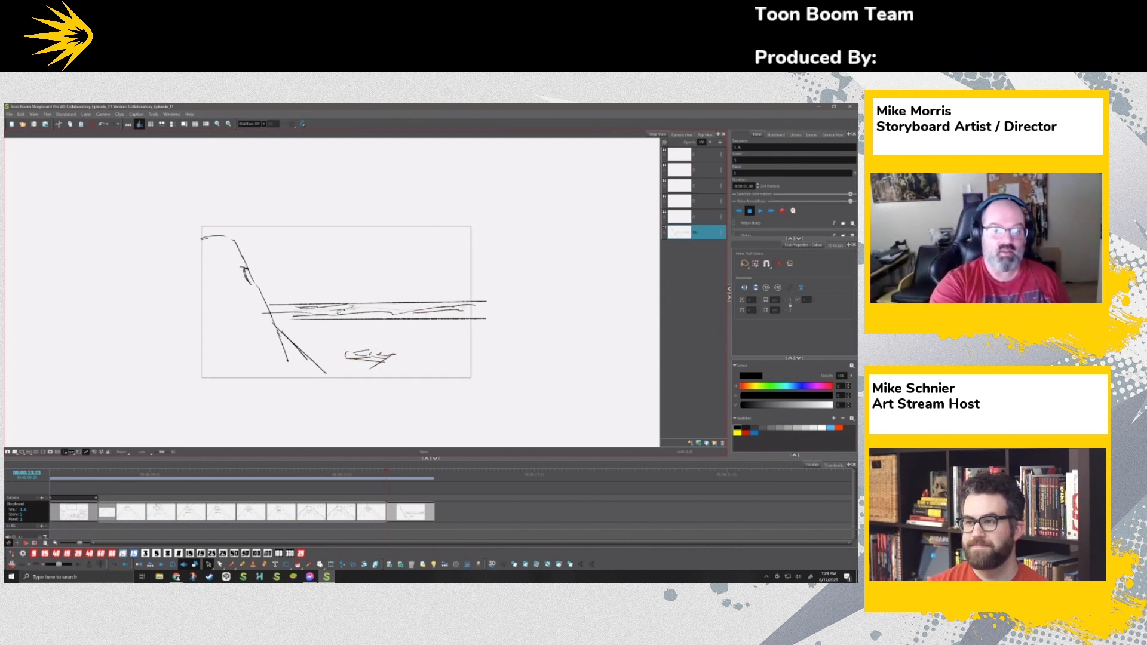
{"action": "mouse_move", "coordinate": [369, 312]}
{"action": "left_mouse_down"}
{"action": "mouse_move", "coordinate": [387, 299]}
{"action": "mouse_move", "coordinate": [376, 305]}
{"action": "left_mouse_up"}
{"action": "left_click", "coordinate": [512, 366]}
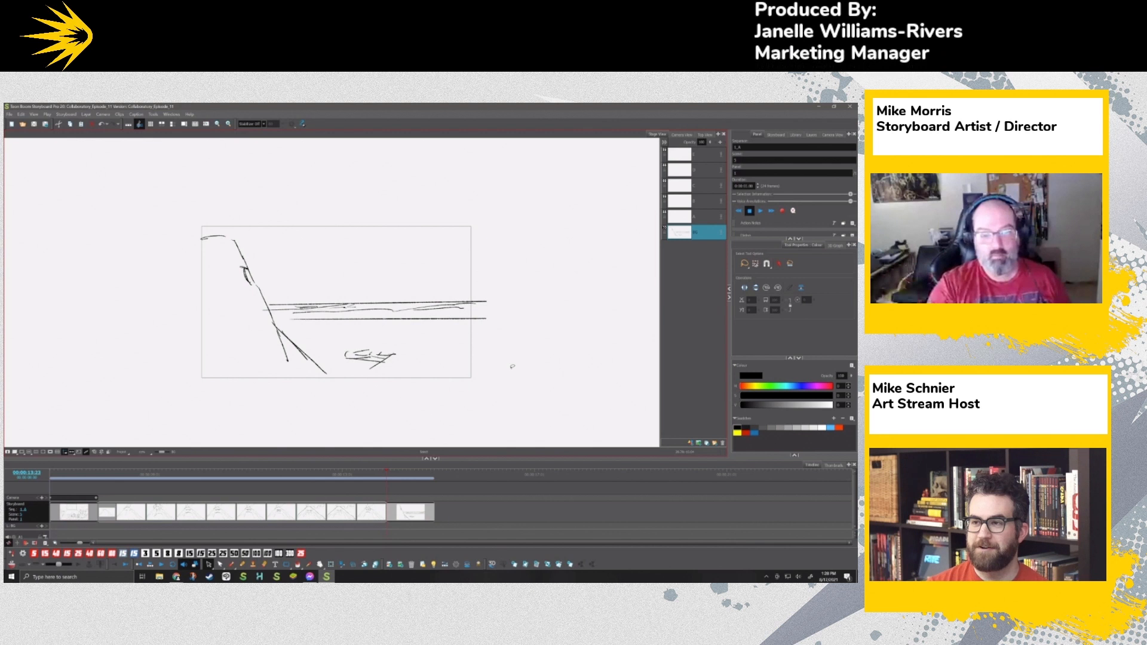
Step: Review the last angry and grumpy volcano panels and insert a new scene after the final grumpy one
{"action": "left_click", "coordinate": [369, 487]}
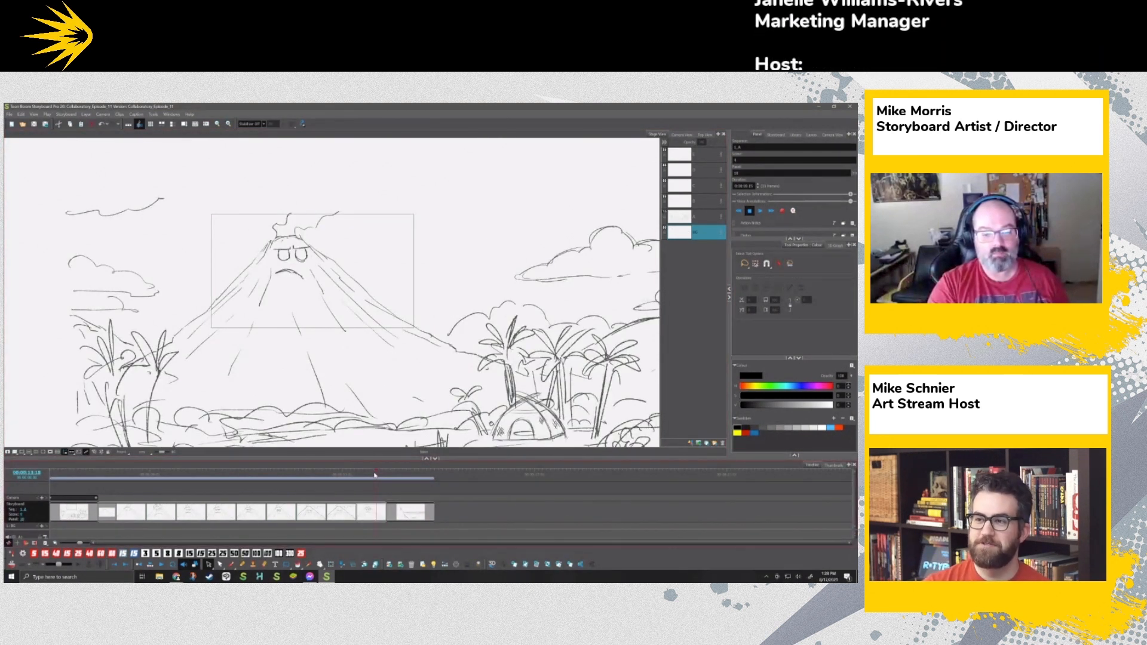
{"action": "left_click", "coordinate": [343, 480]}
{"action": "mouse_move", "coordinate": [348, 480]}
{"action": "left_mouse_down"}
{"action": "mouse_move", "coordinate": [371, 482]}
{"action": "mouse_move", "coordinate": [353, 485]}
{"action": "left_mouse_up"}
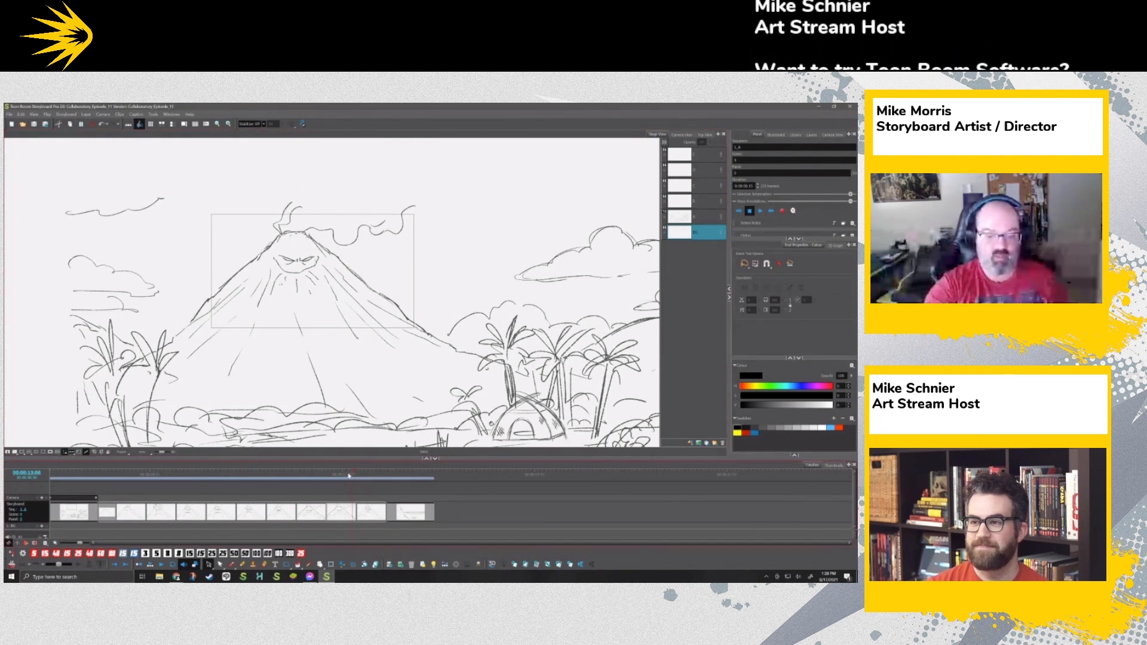
{"action": "left_click_drag", "start_coordinate": [345, 473], "coordinate": [383, 472]}
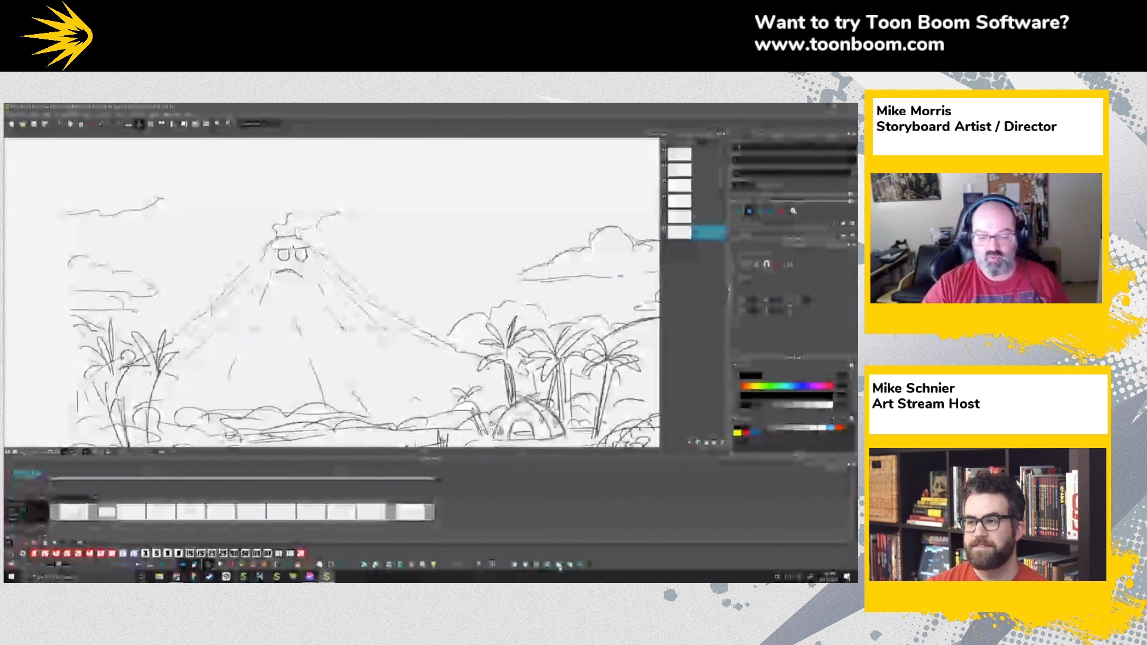
{"action": "key", "text": "alt+p"}
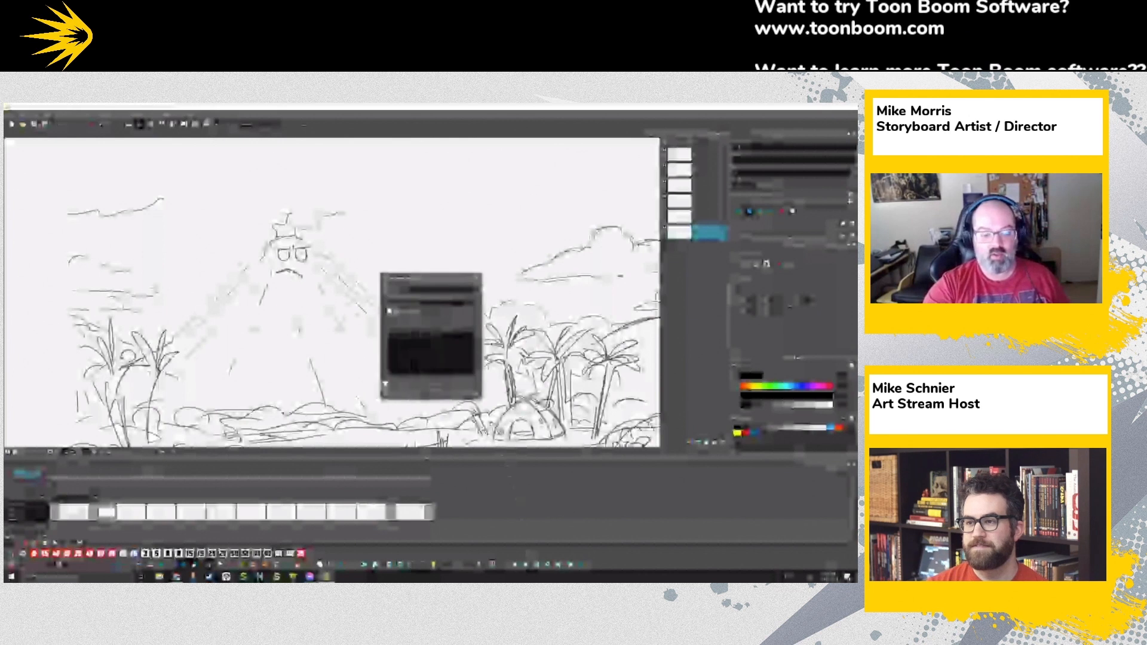
{"action": "key", "text": "Return"}
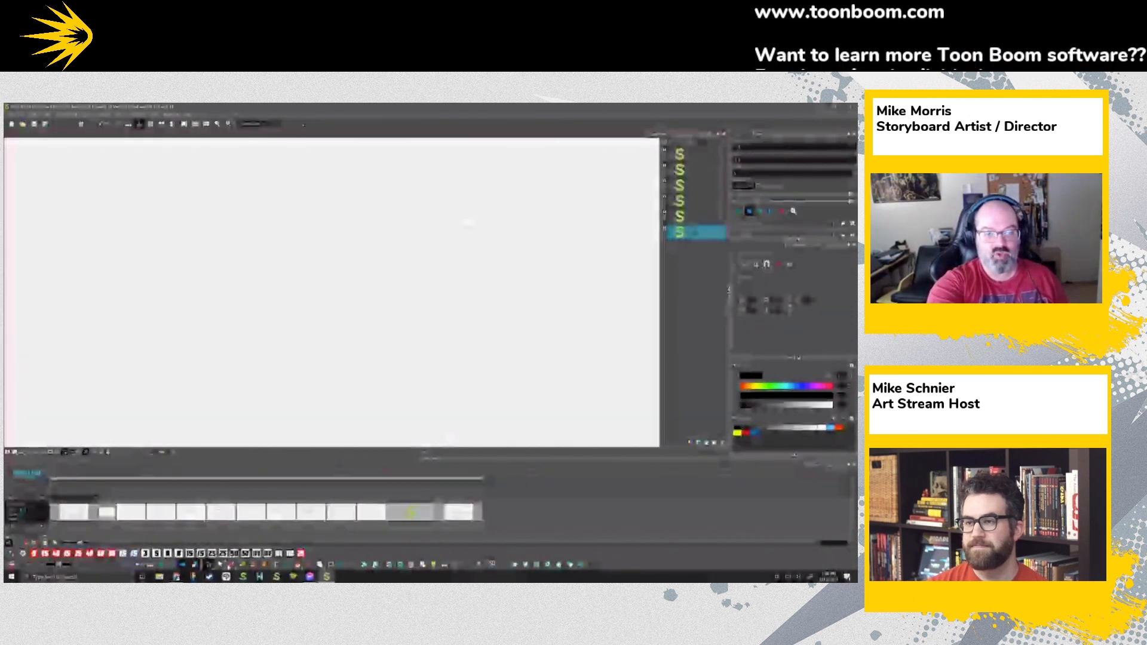
Step: Draw a leaning palm tree on the left of the frame with a curved trunk, long fronds and coconuts
{"action": "left_click_drag", "start_coordinate": [281, 297], "coordinate": [245, 384]}
{"action": "left_click_drag", "start_coordinate": [285, 302], "coordinate": [256, 390]}
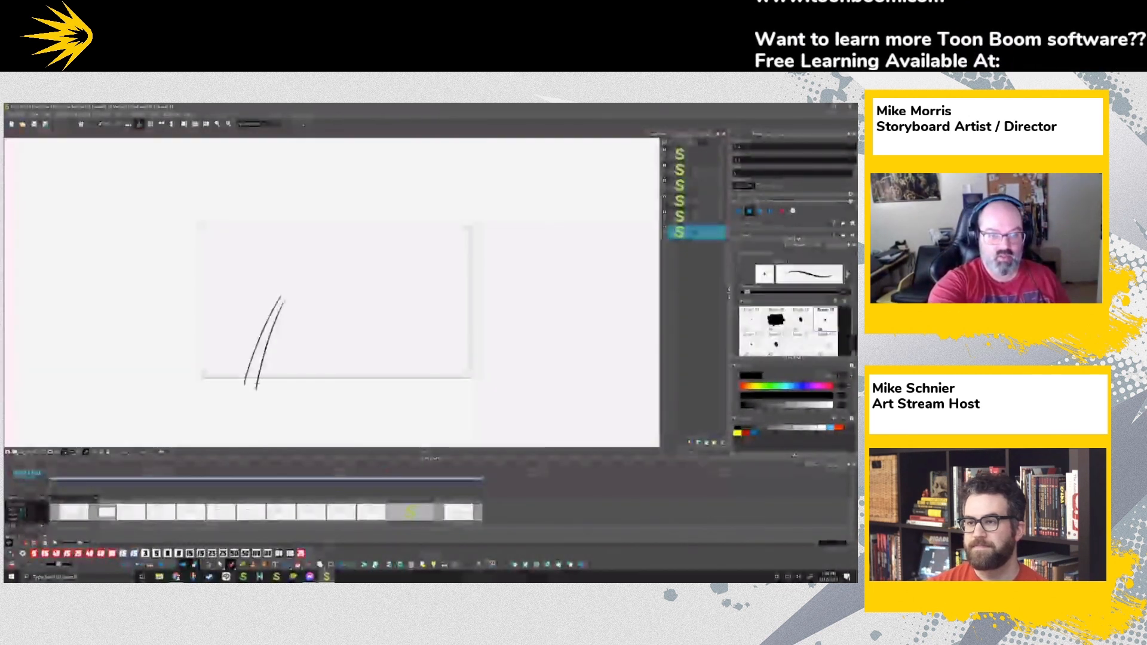
{"action": "mouse_move", "coordinate": [271, 278]}
{"action": "left_mouse_down"}
{"action": "mouse_move", "coordinate": [279, 297]}
{"action": "mouse_move", "coordinate": [293, 237]}
{"action": "left_mouse_up"}
{"action": "mouse_move", "coordinate": [292, 237]}
{"action": "left_mouse_down"}
{"action": "mouse_move", "coordinate": [281, 292]}
{"action": "mouse_move", "coordinate": [263, 283]}
{"action": "mouse_move", "coordinate": [259, 256]}
{"action": "left_mouse_up"}
{"action": "mouse_move", "coordinate": [260, 256]}
{"action": "left_mouse_down"}
{"action": "mouse_move", "coordinate": [275, 293]}
{"action": "mouse_move", "coordinate": [248, 312]}
{"action": "left_mouse_up"}
{"action": "left_click_drag", "start_coordinate": [256, 312], "coordinate": [342, 274]}
{"action": "left_click_drag", "start_coordinate": [341, 276], "coordinate": [300, 295]}
{"action": "left_click_drag", "start_coordinate": [286, 302], "coordinate": [288, 313]}
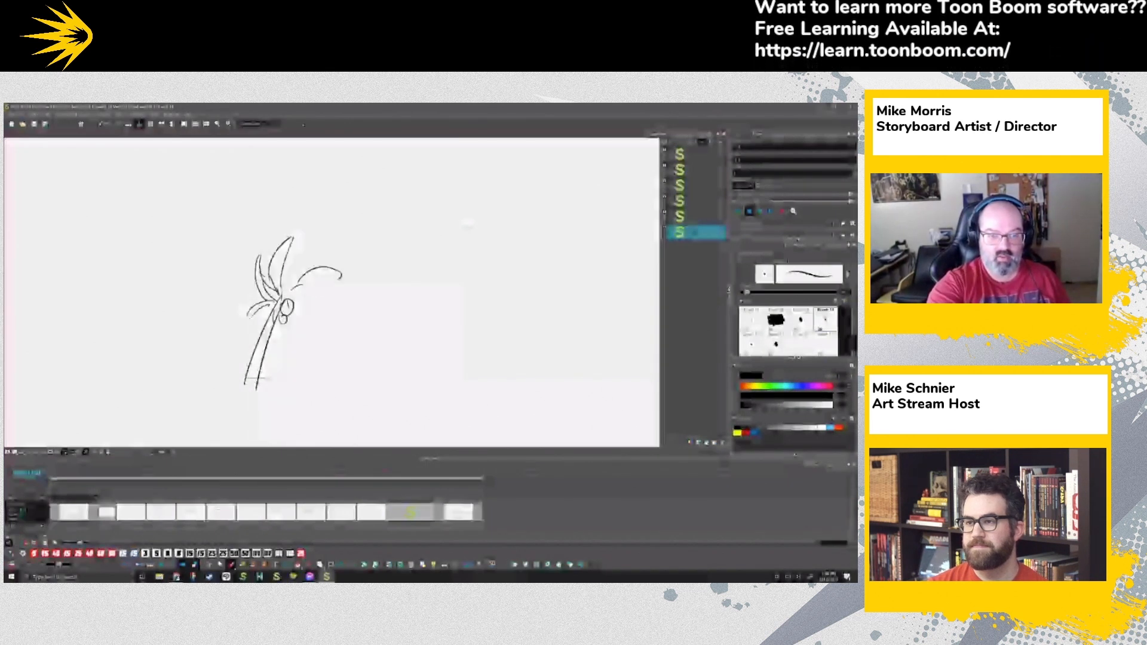
Step: Start a second leaning palm on the right, add a double-headed arrow above the frame and draw a smaller palm at far left
{"action": "mouse_move", "coordinate": [417, 305]}
{"action": "left_mouse_down"}
{"action": "mouse_move", "coordinate": [381, 379]}
{"action": "mouse_move", "coordinate": [432, 241]}
{"action": "mouse_move", "coordinate": [412, 310]}
{"action": "left_mouse_up"}
{"action": "left_click_drag", "start_coordinate": [410, 310], "coordinate": [391, 286]}
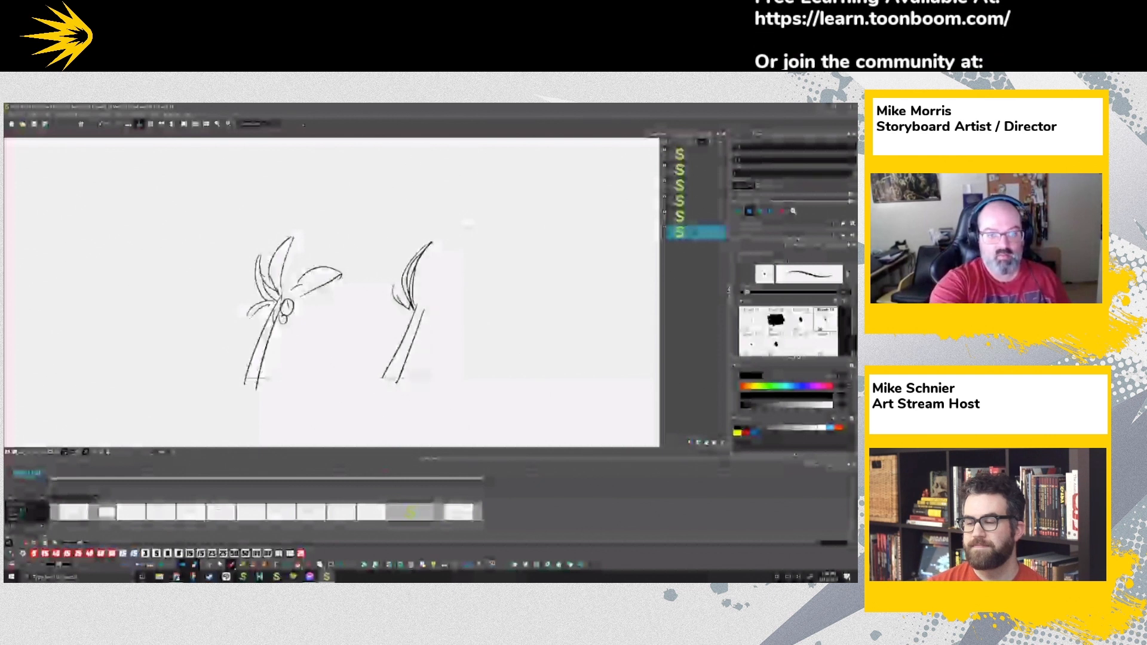
{"action": "left_click_drag", "start_coordinate": [310, 216], "coordinate": [311, 223]}
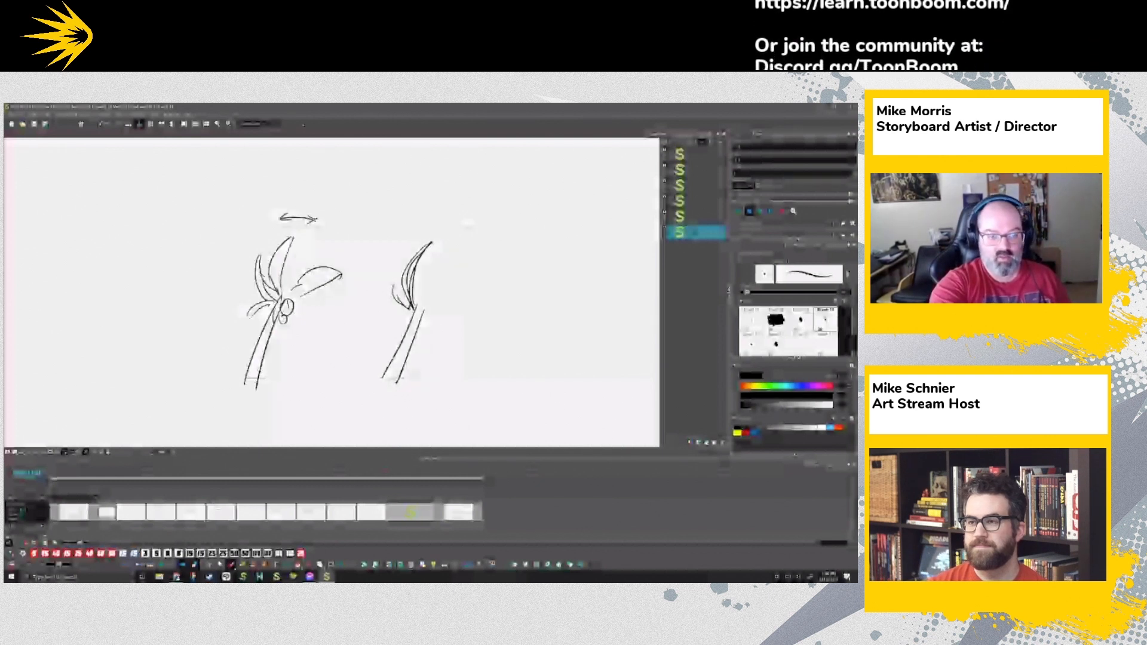
{"action": "mouse_move", "coordinate": [207, 273]}
{"action": "left_mouse_down"}
{"action": "mouse_move", "coordinate": [206, 310]}
{"action": "mouse_move", "coordinate": [237, 277]}
{"action": "mouse_move", "coordinate": [228, 301]}
{"action": "mouse_move", "coordinate": [251, 295]}
{"action": "left_mouse_up"}
{"action": "mouse_move", "coordinate": [200, 292]}
{"action": "left_mouse_down"}
{"action": "mouse_move", "coordinate": [207, 334]}
{"action": "mouse_move", "coordinate": [243, 313]}
{"action": "mouse_move", "coordinate": [227, 301]}
{"action": "mouse_move", "coordinate": [216, 323]}
{"action": "left_mouse_up"}
Step: Fill out the right palm with windswept fronds and draw low bushes along the ground between the trees
{"action": "mouse_move", "coordinate": [425, 274]}
{"action": "left_mouse_down"}
{"action": "mouse_move", "coordinate": [480, 249]}
{"action": "mouse_move", "coordinate": [420, 287]}
{"action": "mouse_move", "coordinate": [443, 289]}
{"action": "left_mouse_up"}
{"action": "mouse_move", "coordinate": [424, 308]}
{"action": "left_mouse_down"}
{"action": "mouse_move", "coordinate": [435, 346]}
{"action": "mouse_move", "coordinate": [446, 344]}
{"action": "left_mouse_up"}
{"action": "mouse_move", "coordinate": [441, 302]}
{"action": "left_mouse_down"}
{"action": "mouse_move", "coordinate": [457, 305]}
{"action": "mouse_move", "coordinate": [417, 317]}
{"action": "left_mouse_up"}
{"action": "left_click_drag", "start_coordinate": [267, 357], "coordinate": [303, 360]}
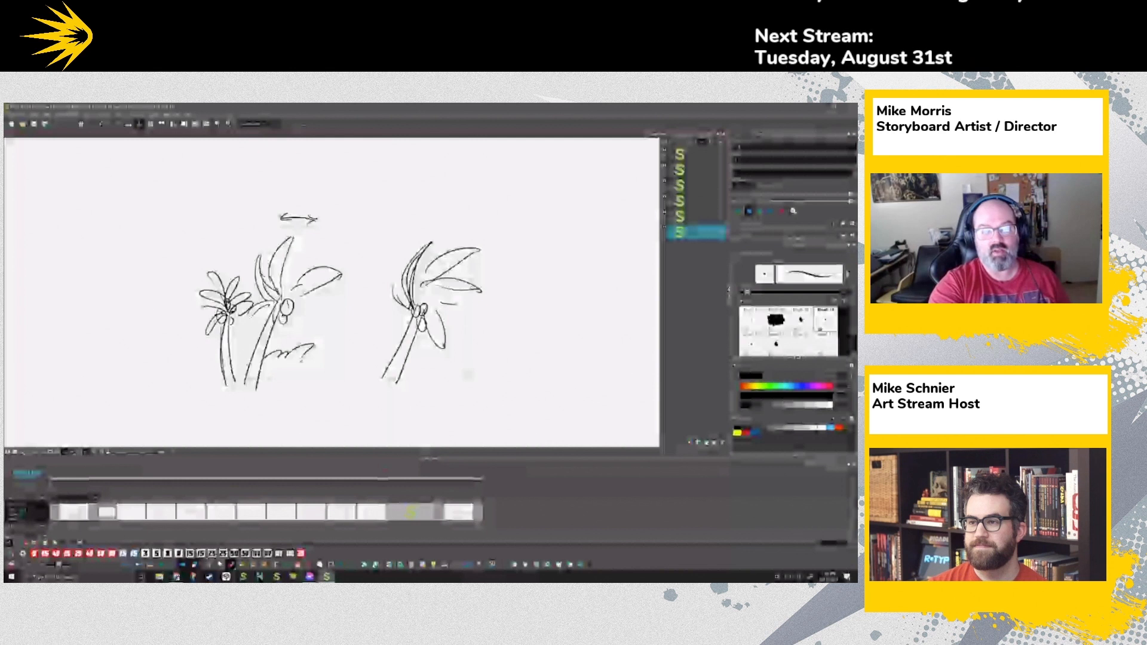
{"action": "mouse_move", "coordinate": [233, 361]}
{"action": "left_mouse_down"}
{"action": "mouse_move", "coordinate": [249, 362]}
{"action": "mouse_move", "coordinate": [217, 359]}
{"action": "left_mouse_up"}
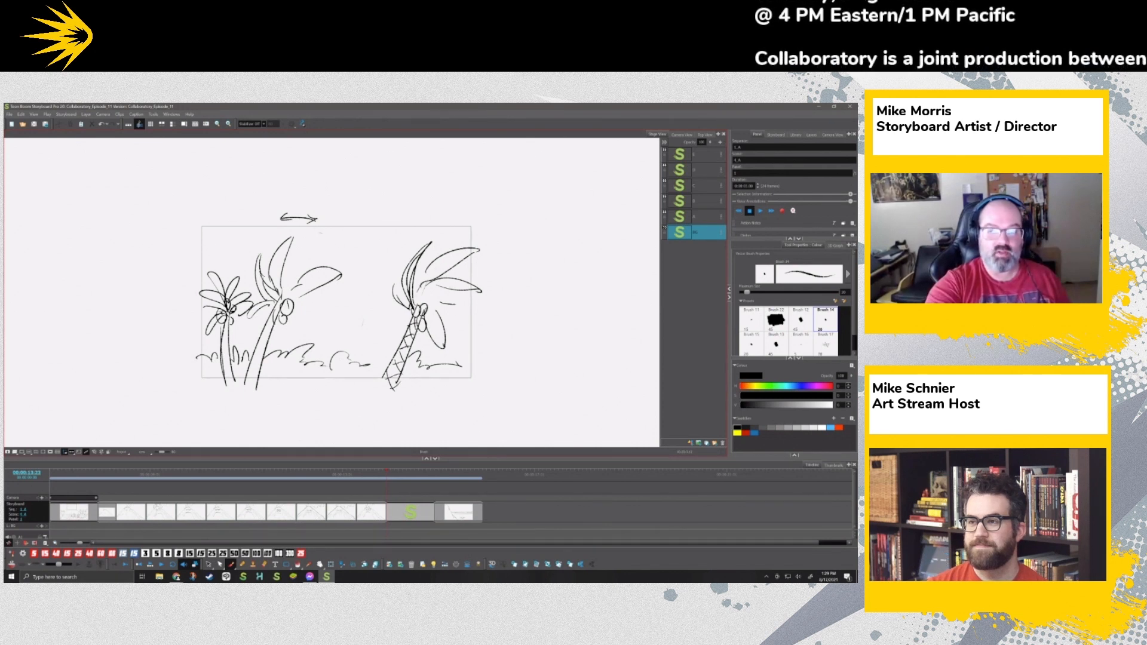
{"action": "mouse_move", "coordinate": [432, 286]}
{"action": "left_mouse_down"}
{"action": "mouse_move", "coordinate": [473, 291]}
{"action": "mouse_move", "coordinate": [458, 304]}
{"action": "mouse_move", "coordinate": [474, 304]}
{"action": "mouse_move", "coordinate": [463, 326]}
{"action": "left_mouse_up"}
{"action": "left_click_drag", "start_coordinate": [439, 312], "coordinate": [462, 322]}
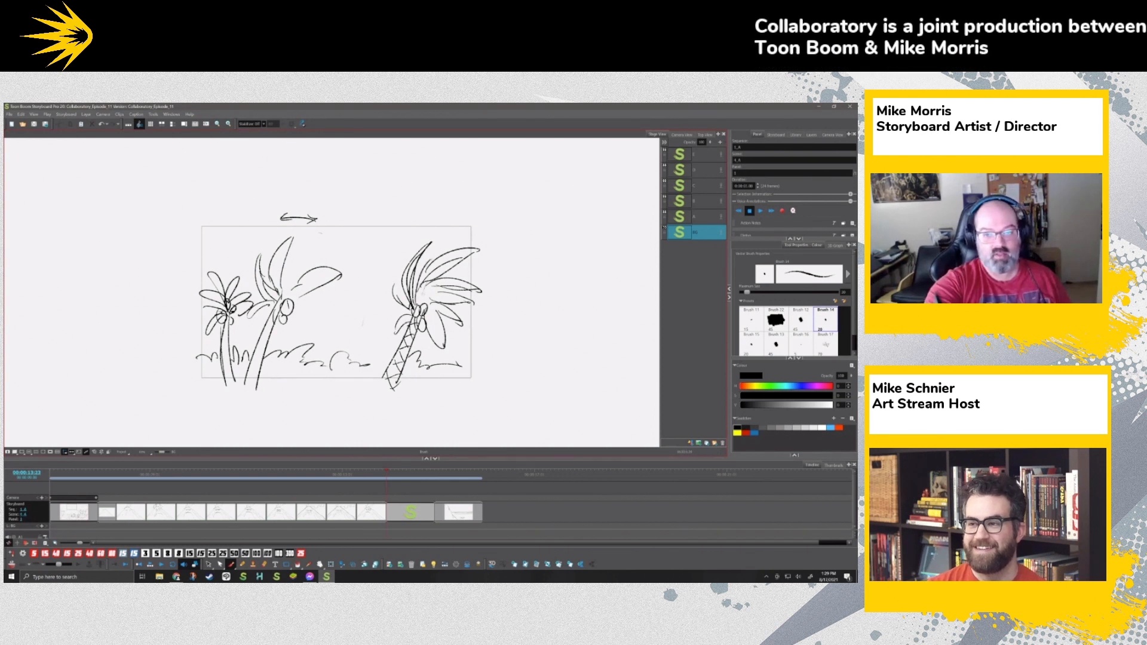
Step: Draw a small distant palm tree in the gap between the two large palms
{"action": "left_click_drag", "start_coordinate": [355, 323], "coordinate": [356, 359]}
{"action": "mouse_move", "coordinate": [358, 326]}
{"action": "left_mouse_down"}
{"action": "mouse_move", "coordinate": [362, 364]}
{"action": "mouse_move", "coordinate": [350, 300]}
{"action": "mouse_move", "coordinate": [360, 289]}
{"action": "left_mouse_up"}
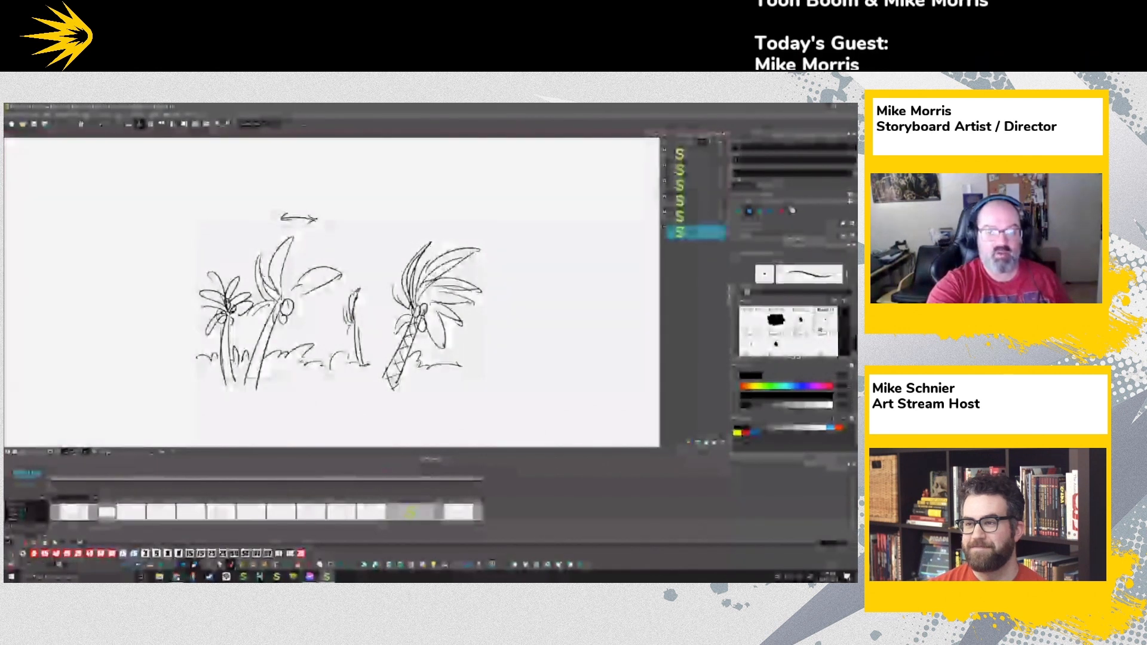
{"action": "left_click_drag", "start_coordinate": [361, 302], "coordinate": [379, 312]}
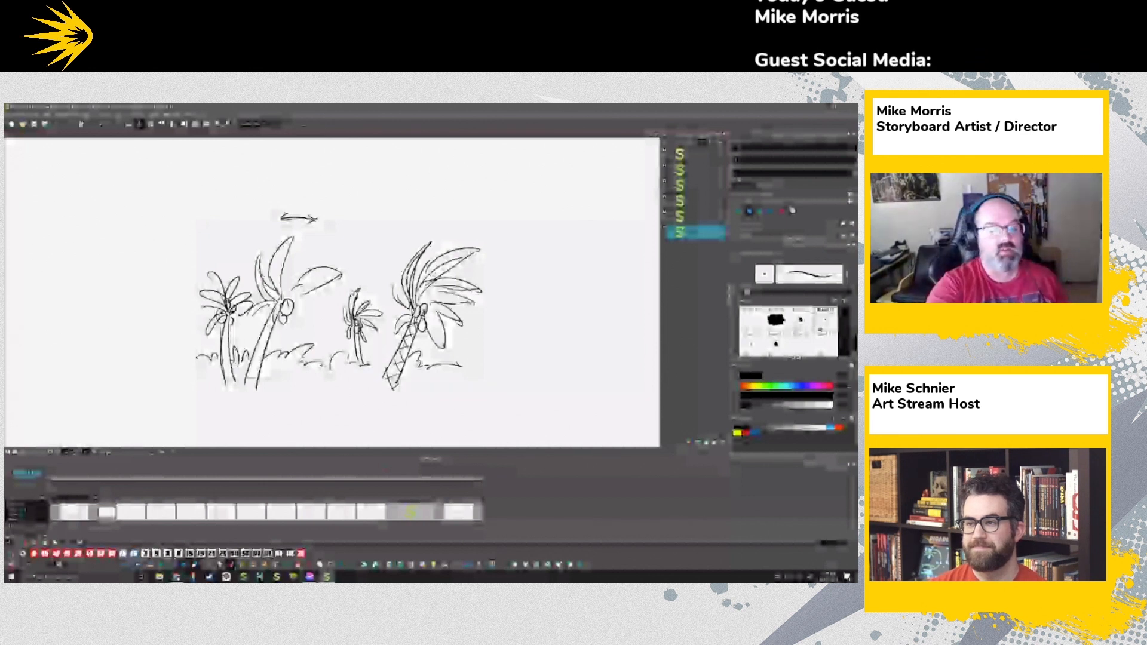
Step: Add criss-cross bark texture to the remaining palm trunks and more fronds to the large left palm
{"action": "left_click_drag", "start_coordinate": [254, 355], "coordinate": [258, 367]}
{"action": "mouse_move", "coordinate": [257, 343]}
{"action": "left_mouse_down"}
{"action": "mouse_move", "coordinate": [249, 375]}
{"action": "mouse_move", "coordinate": [224, 381]}
{"action": "left_mouse_up"}
{"action": "left_click_drag", "start_coordinate": [222, 340], "coordinate": [231, 360]}
{"action": "left_click_drag", "start_coordinate": [358, 339], "coordinate": [353, 364]}
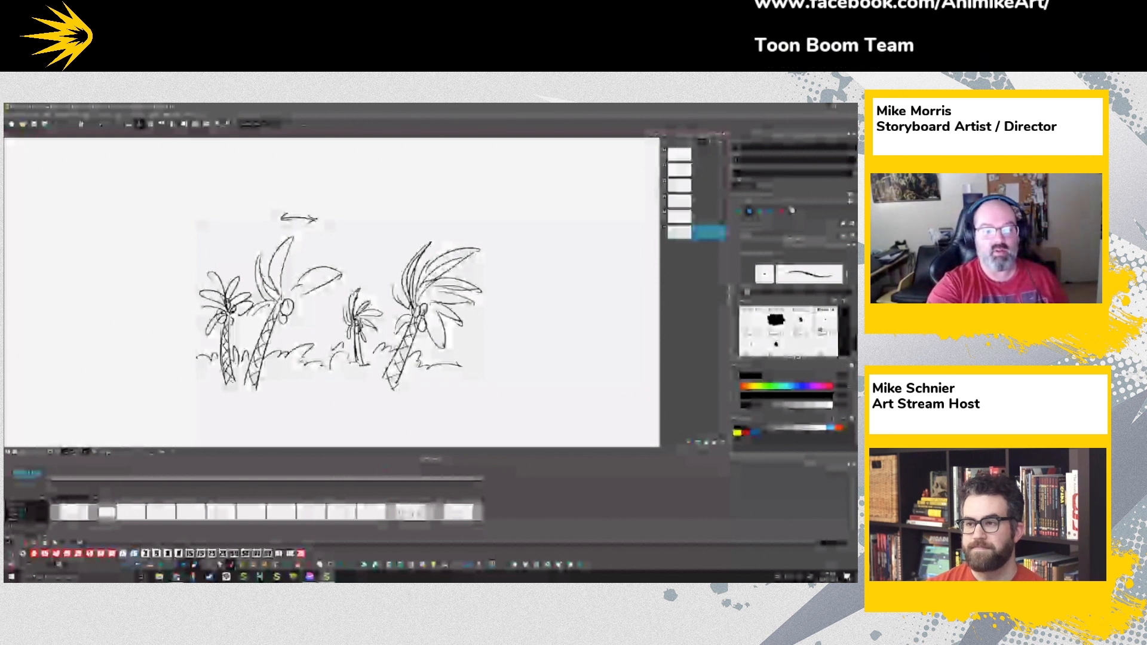
{"action": "mouse_move", "coordinate": [302, 296]}
{"action": "left_mouse_down"}
{"action": "mouse_move", "coordinate": [332, 307]}
{"action": "mouse_move", "coordinate": [341, 276]}
{"action": "mouse_move", "coordinate": [327, 258]}
{"action": "left_mouse_up"}
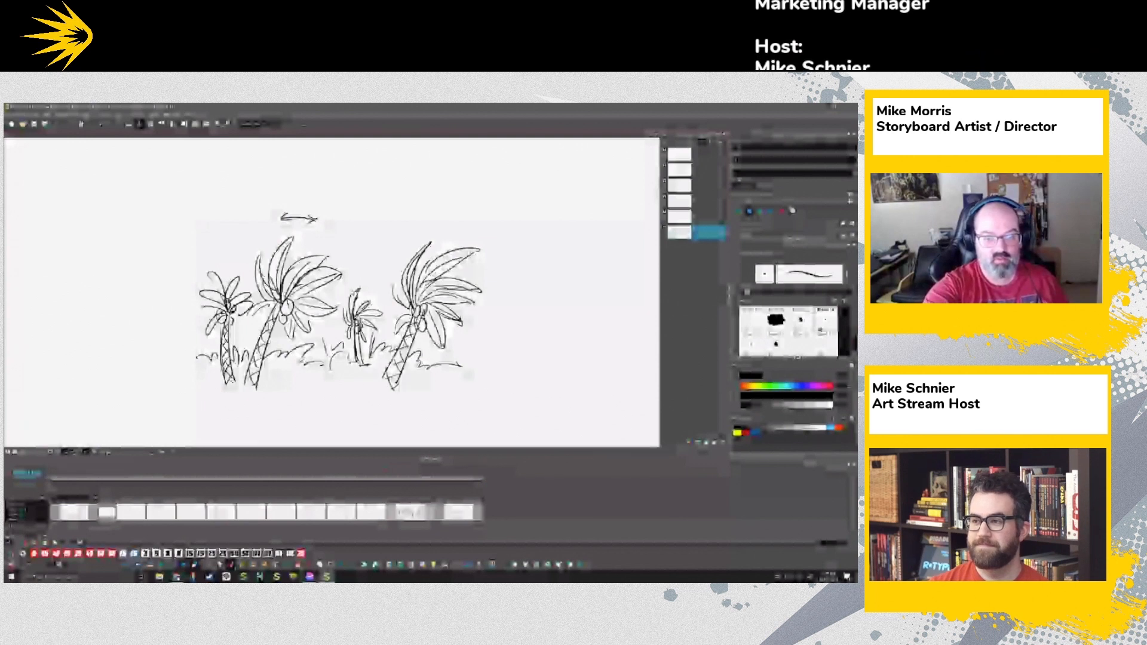
Step: Compare the palm scene with the grumpy volcano panel, and sketch a small rounded shape on the horizon in the volcano slope scene
{"action": "key", "text": "Left"}
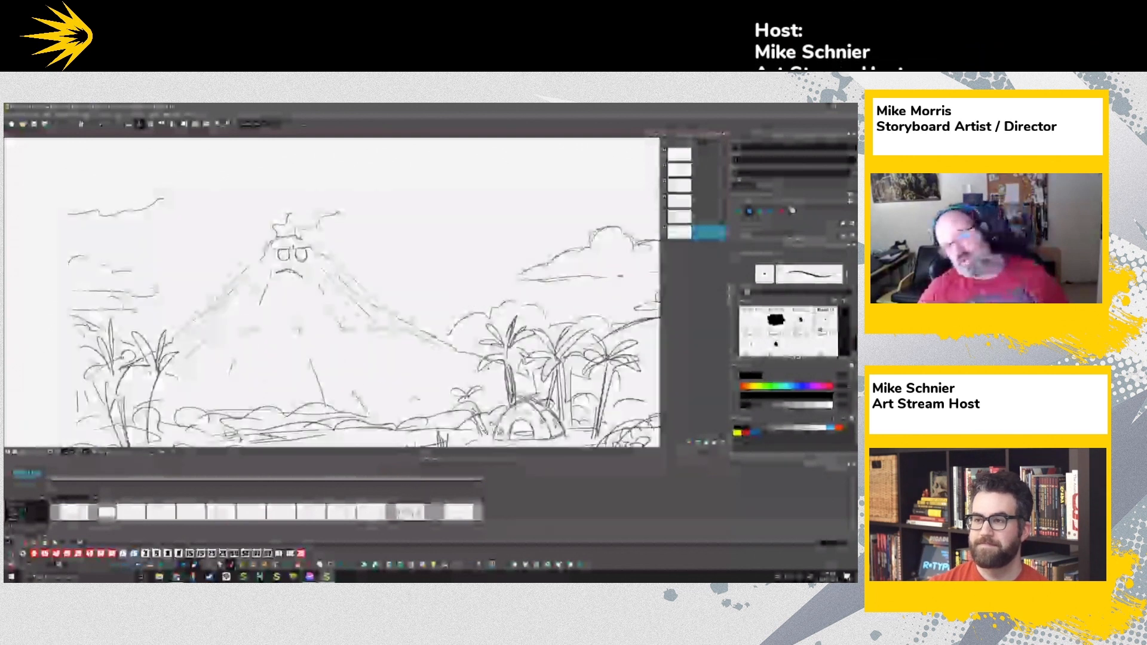
{"action": "key", "text": "Right"}
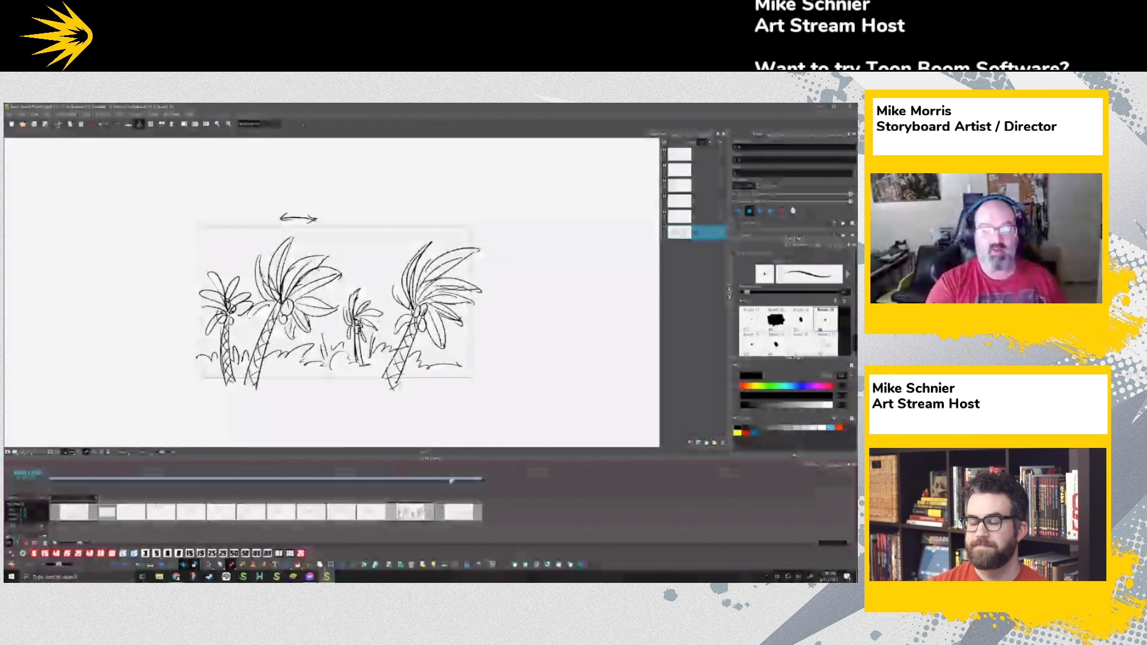
{"action": "left_click", "coordinate": [452, 476]}
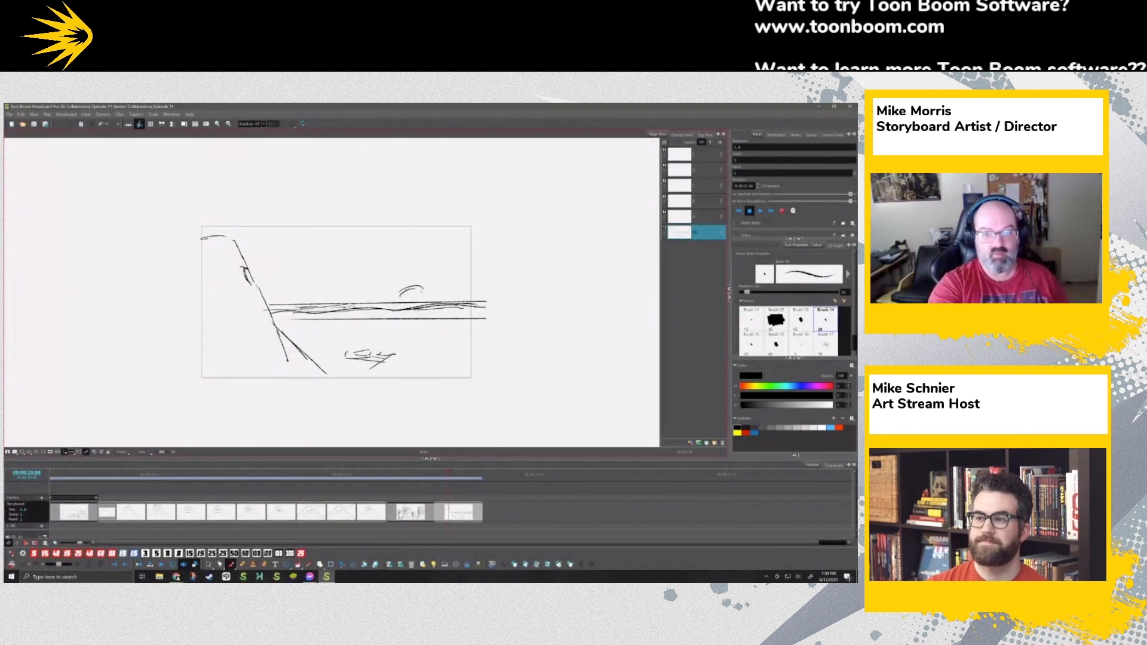
{"action": "mouse_move", "coordinate": [417, 293]}
{"action": "left_mouse_down"}
{"action": "mouse_move", "coordinate": [421, 306]}
{"action": "mouse_move", "coordinate": [422, 283]}
{"action": "left_mouse_up"}
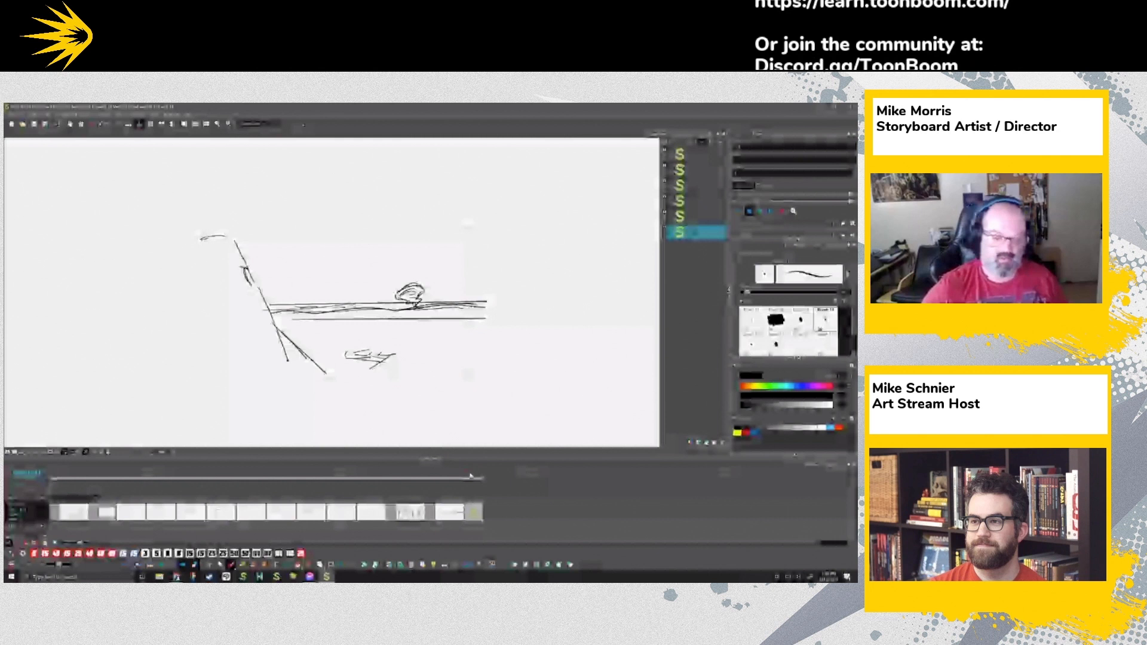
Step: Replace the small rounded shape on the horizon with a large funnel-shaped storm cloud touching down on the horizon line
{"action": "left_click", "coordinate": [220, 564]}
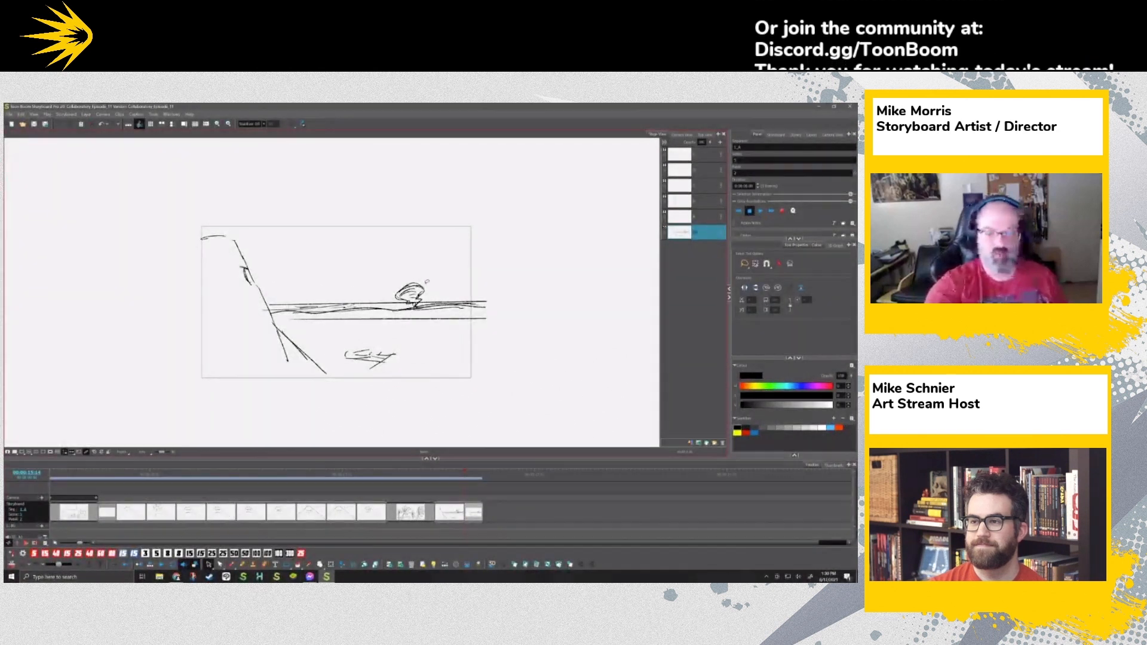
{"action": "left_click_drag", "start_coordinate": [433, 270], "coordinate": [435, 268]}
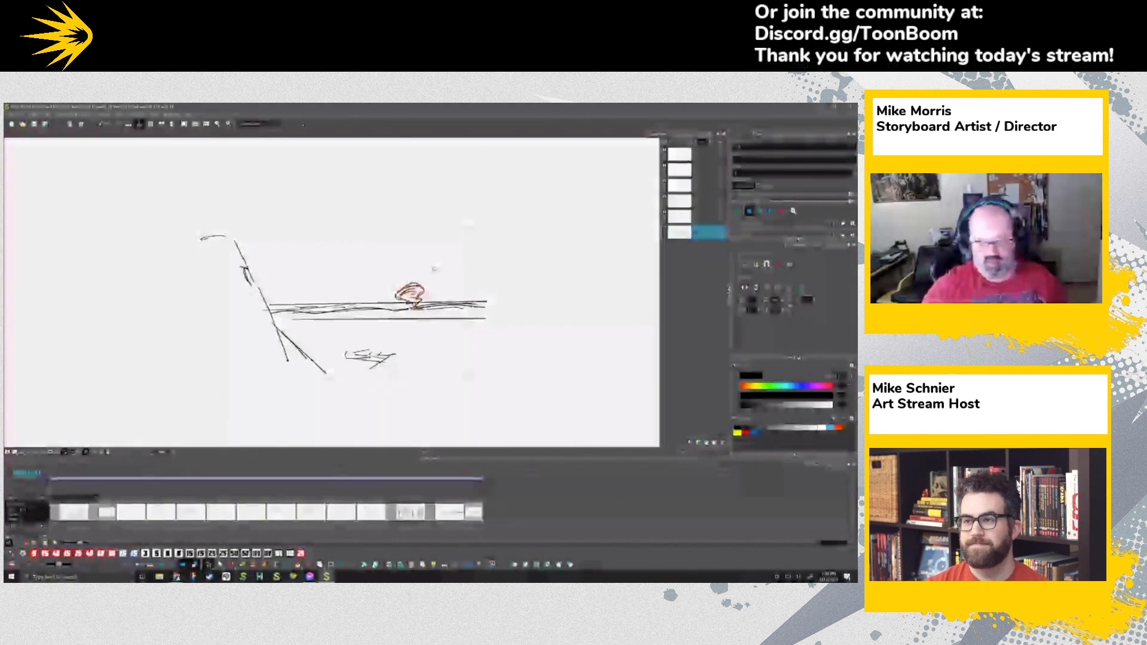
{"action": "key", "text": "Delete"}
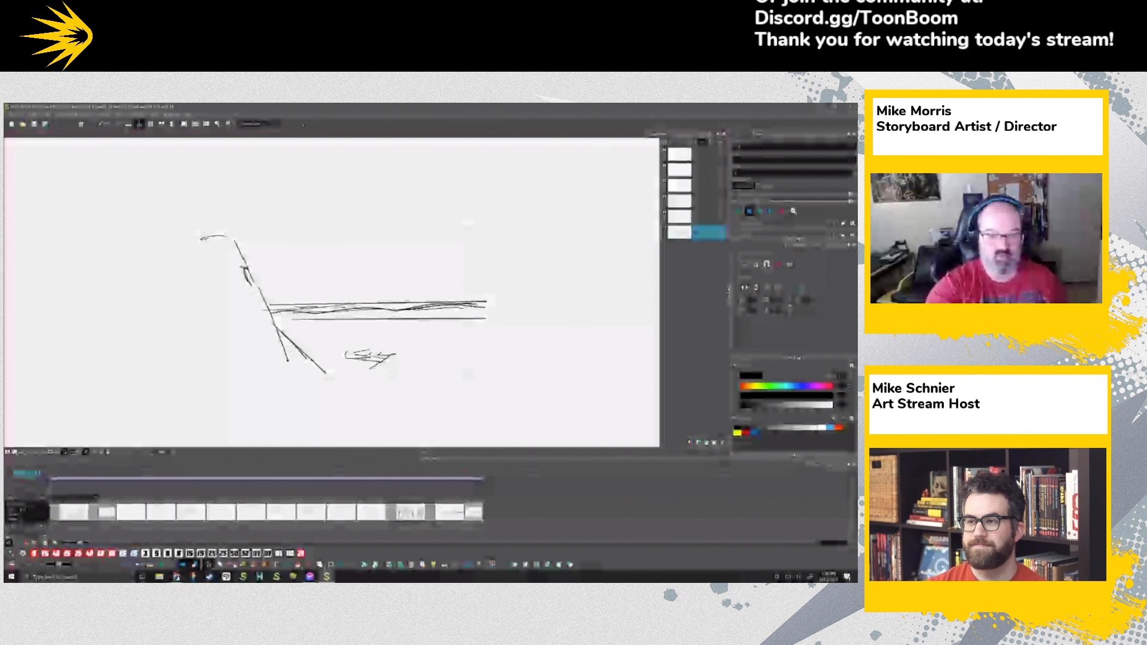
{"action": "left_click", "coordinate": [231, 565]}
{"action": "left_click_drag", "start_coordinate": [376, 244], "coordinate": [450, 239]}
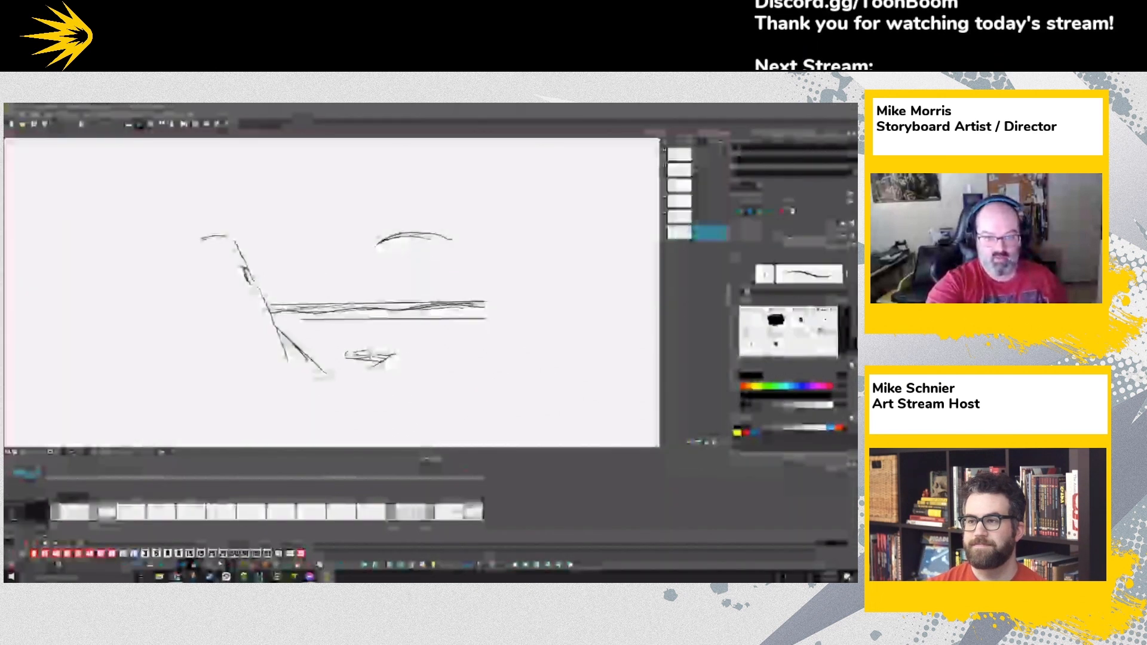
{"action": "mouse_move", "coordinate": [376, 243]}
{"action": "left_mouse_down"}
{"action": "mouse_move", "coordinate": [372, 257]}
{"action": "mouse_move", "coordinate": [421, 296]}
{"action": "mouse_move", "coordinate": [424, 316]}
{"action": "left_mouse_up"}
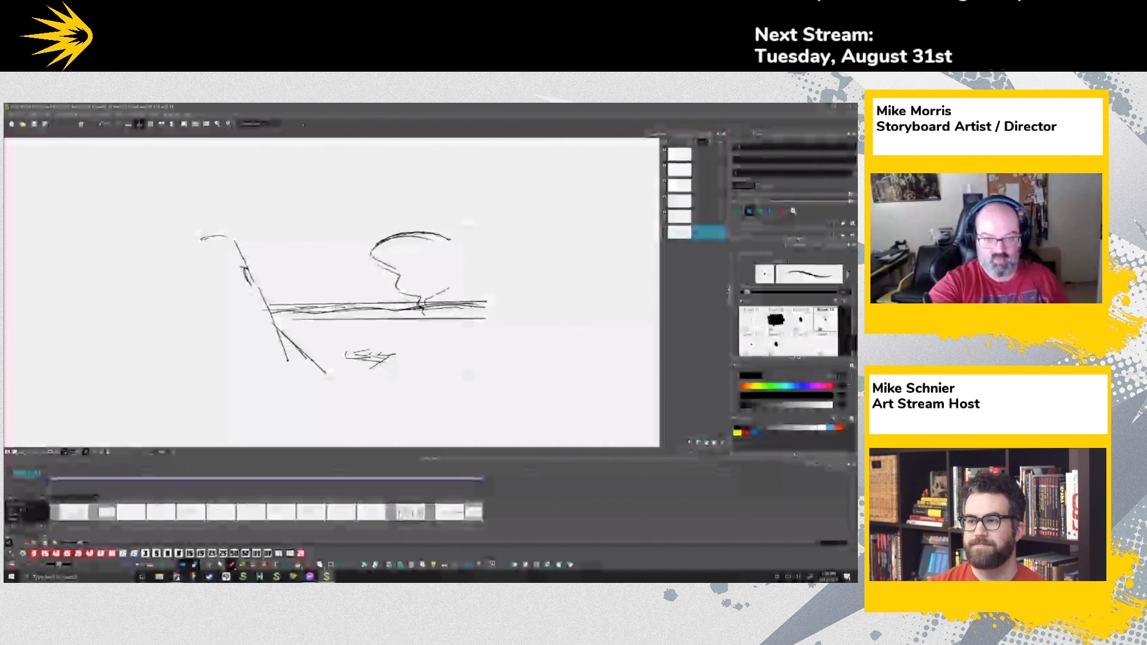
{"action": "left_click_drag", "start_coordinate": [392, 255], "coordinate": [463, 259]}
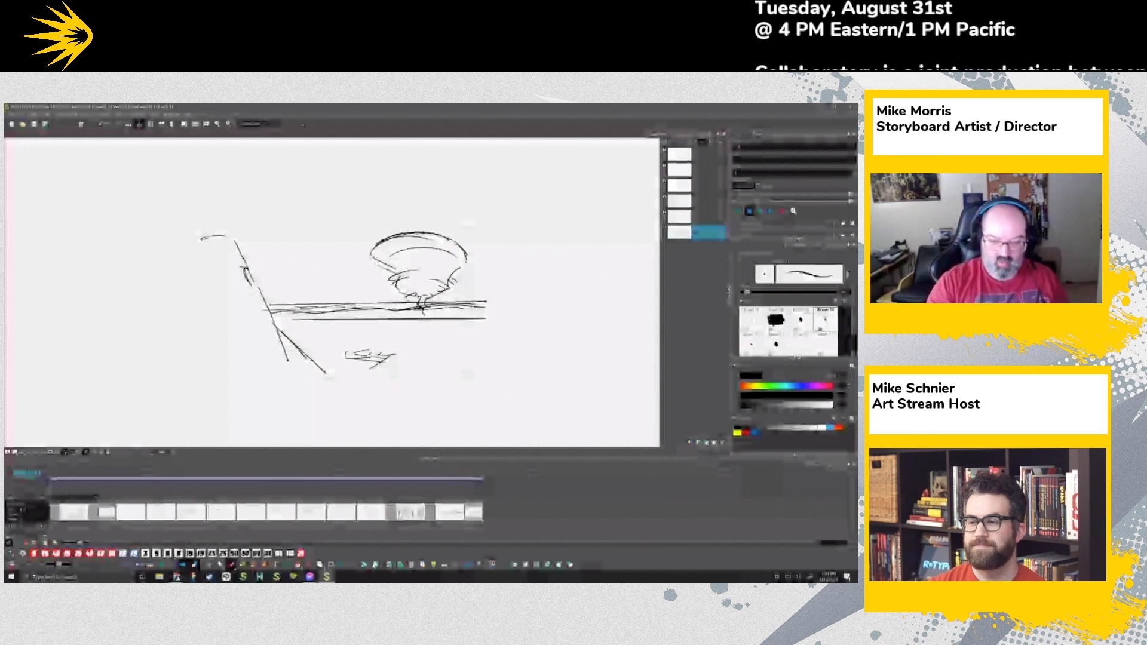
Step: Add a new panel and draw a tilted swirling storm cloud with concentric spiral rings and wavy, ragged sides underneath
{"action": "left_click", "coordinate": [549, 567]}
{"action": "left_click_drag", "start_coordinate": [379, 365], "coordinate": [499, 378]}
{"action": "mouse_move", "coordinate": [534, 263]}
{"action": "left_mouse_down"}
{"action": "mouse_move", "coordinate": [413, 301]}
{"action": "mouse_move", "coordinate": [518, 266]}
{"action": "mouse_move", "coordinate": [480, 284]}
{"action": "left_mouse_up"}
{"action": "mouse_move", "coordinate": [530, 257]}
{"action": "left_mouse_down"}
{"action": "mouse_move", "coordinate": [402, 263]}
{"action": "mouse_move", "coordinate": [400, 317]}
{"action": "left_mouse_up"}
{"action": "mouse_move", "coordinate": [524, 261]}
{"action": "left_mouse_down"}
{"action": "mouse_move", "coordinate": [379, 275]}
{"action": "mouse_move", "coordinate": [471, 317]}
{"action": "left_mouse_up"}
{"action": "mouse_move", "coordinate": [414, 259]}
{"action": "left_mouse_down"}
{"action": "mouse_move", "coordinate": [327, 303]}
{"action": "mouse_move", "coordinate": [514, 318]}
{"action": "left_mouse_up"}
{"action": "left_click_drag", "start_coordinate": [527, 251], "coordinate": [601, 263]}
{"action": "left_click_drag", "start_coordinate": [604, 268], "coordinate": [498, 320]}
{"action": "mouse_move", "coordinate": [605, 288]}
{"action": "left_mouse_down"}
{"action": "mouse_move", "coordinate": [436, 344]}
{"action": "mouse_move", "coordinate": [624, 299]}
{"action": "mouse_move", "coordinate": [528, 335]}
{"action": "left_mouse_up"}
{"action": "left_click_drag", "start_coordinate": [623, 303], "coordinate": [573, 382]}
{"action": "mouse_move", "coordinate": [329, 334]}
{"action": "left_mouse_down"}
{"action": "mouse_move", "coordinate": [365, 376]}
{"action": "mouse_move", "coordinate": [438, 407]}
{"action": "left_mouse_up"}
{"action": "left_click_drag", "start_coordinate": [406, 363], "coordinate": [414, 363]}
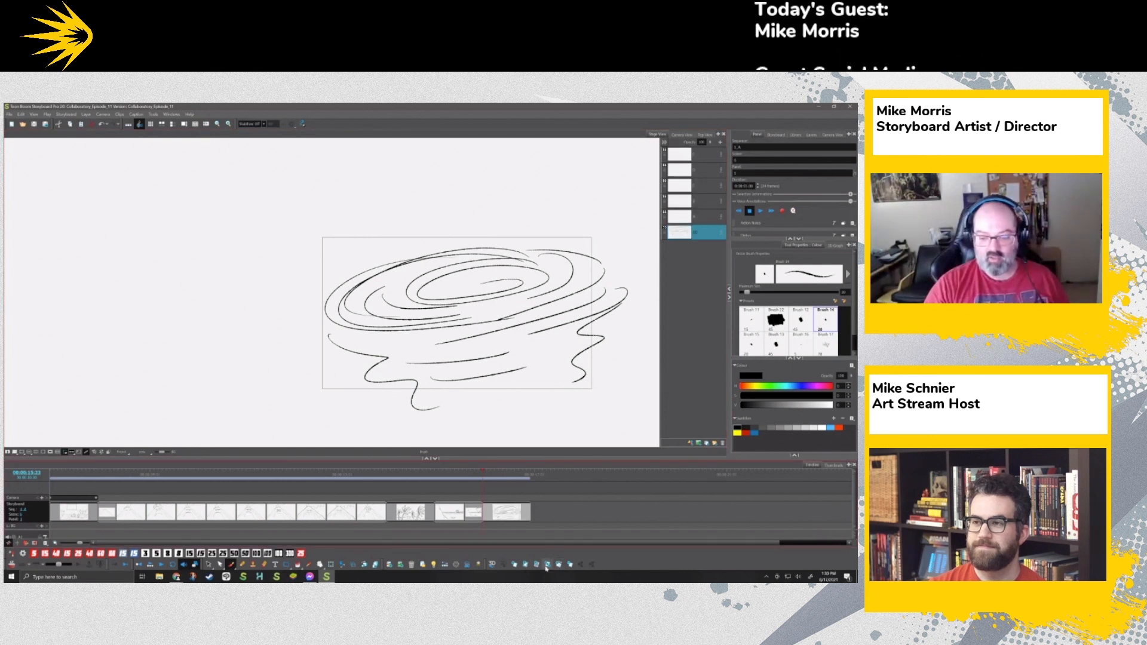
Step: Add another panel and draw the storm cloud's domed top with a scowling face, heavy brows, eyes, wide mouth line and forehead swirls
{"action": "left_click", "coordinate": [514, 565]}
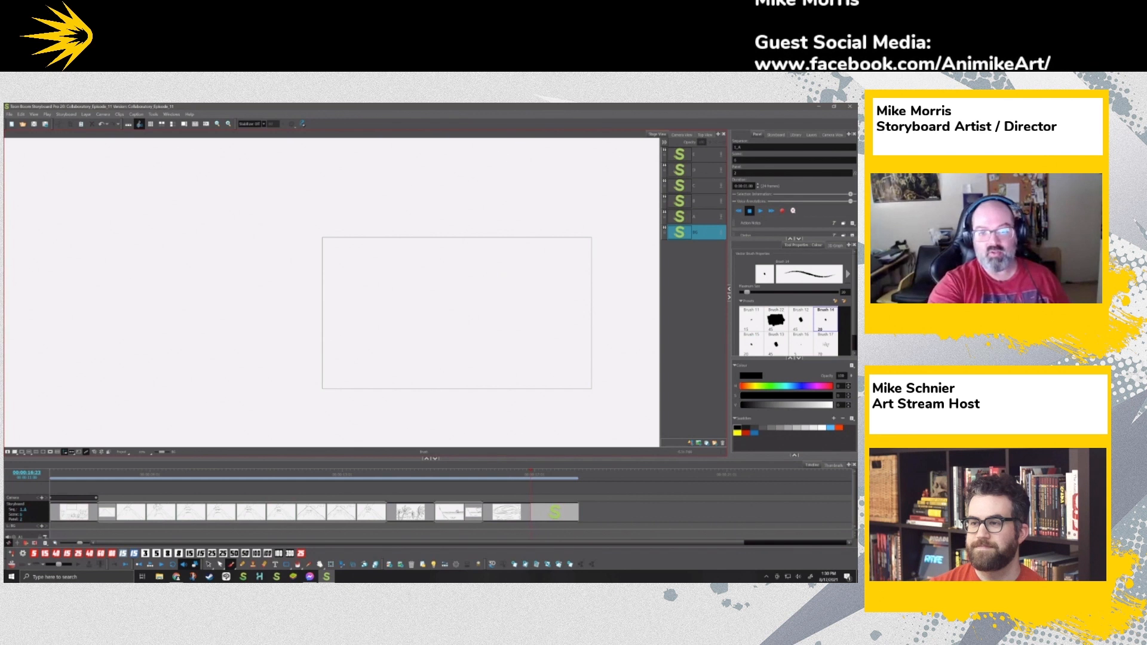
{"action": "mouse_move", "coordinate": [399, 264]}
{"action": "left_mouse_down"}
{"action": "mouse_move", "coordinate": [499, 245]}
{"action": "mouse_move", "coordinate": [570, 267]}
{"action": "mouse_move", "coordinate": [365, 276]}
{"action": "mouse_move", "coordinate": [361, 296]}
{"action": "mouse_move", "coordinate": [452, 364]}
{"action": "mouse_move", "coordinate": [451, 421]}
{"action": "left_mouse_up"}
{"action": "mouse_move", "coordinate": [463, 362]}
{"action": "left_mouse_down"}
{"action": "mouse_move", "coordinate": [537, 362]}
{"action": "mouse_move", "coordinate": [549, 374]}
{"action": "left_mouse_up"}
{"action": "mouse_move", "coordinate": [405, 295]}
{"action": "left_mouse_down"}
{"action": "mouse_move", "coordinate": [553, 294]}
{"action": "mouse_move", "coordinate": [538, 290]}
{"action": "left_mouse_up"}
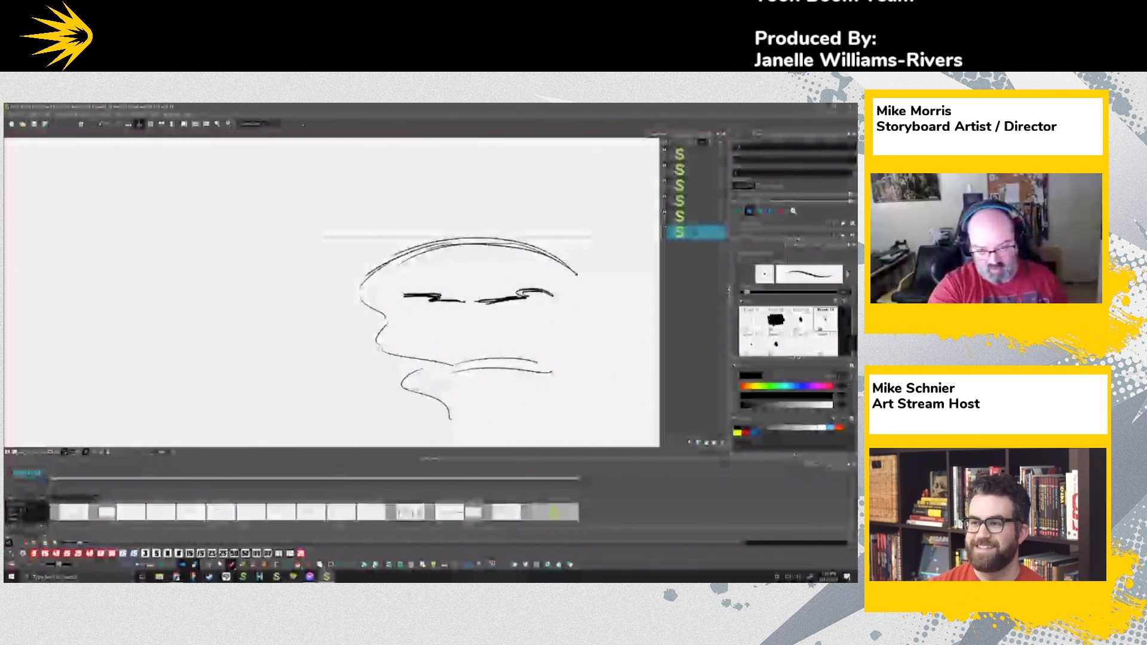
{"action": "left_click_drag", "start_coordinate": [436, 306], "coordinate": [438, 313]}
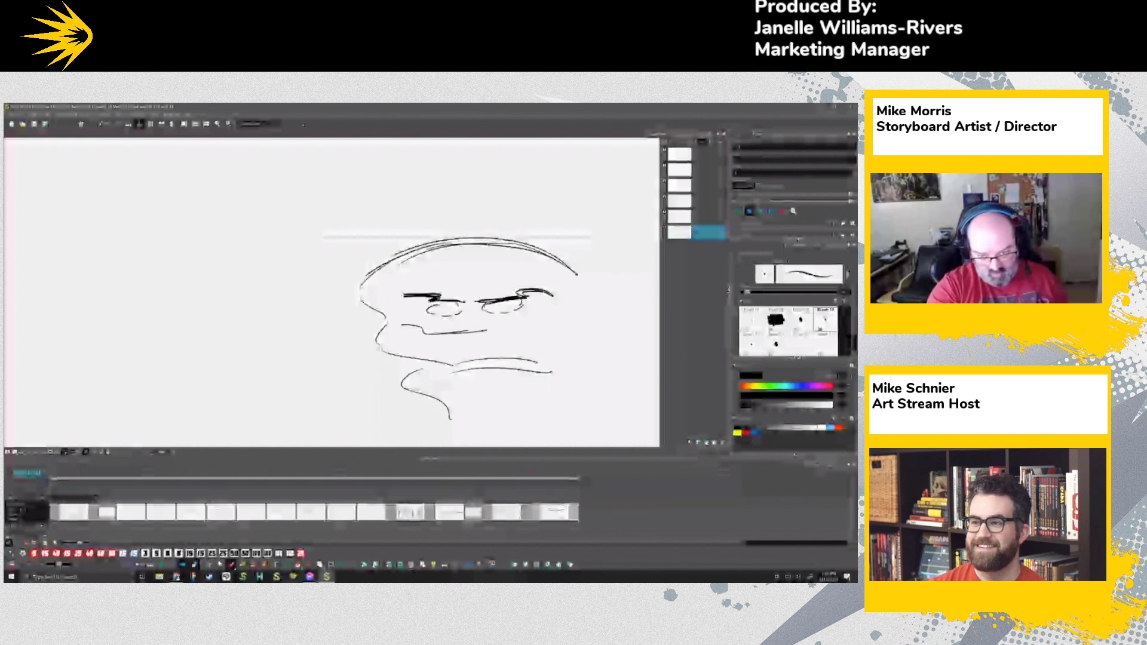
{"action": "mouse_move", "coordinate": [485, 330]}
{"action": "left_mouse_down"}
{"action": "mouse_move", "coordinate": [517, 329]}
{"action": "mouse_move", "coordinate": [556, 301]}
{"action": "left_mouse_up"}
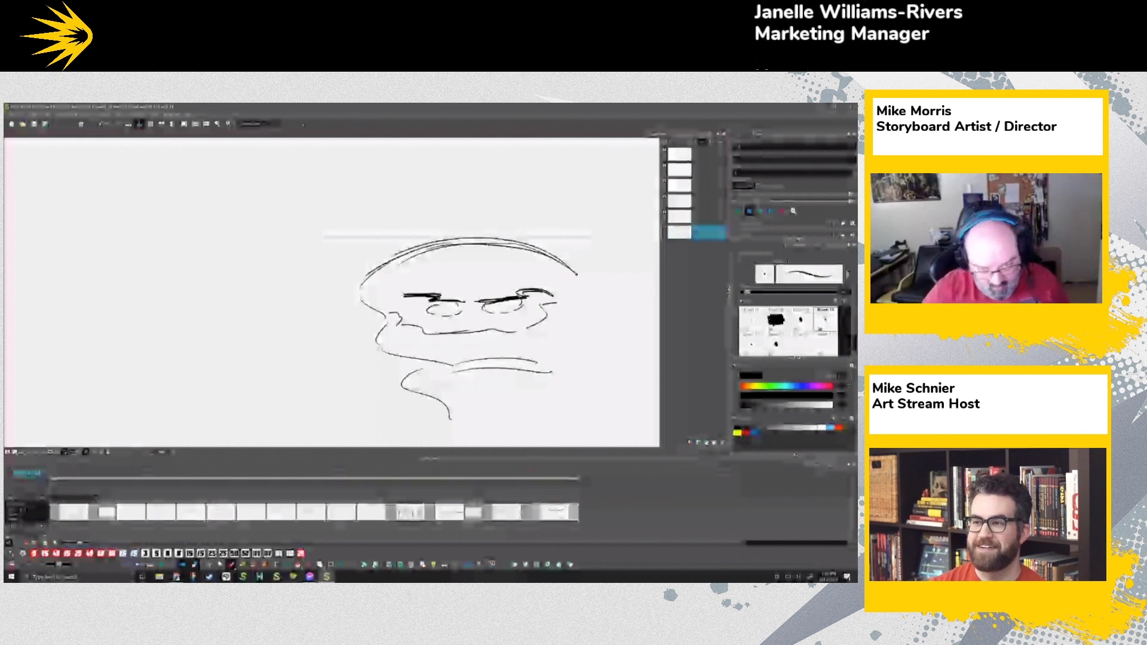
{"action": "mouse_move", "coordinate": [408, 271]}
{"action": "left_mouse_down"}
{"action": "mouse_move", "coordinate": [511, 263]}
{"action": "mouse_move", "coordinate": [490, 279]}
{"action": "left_mouse_up"}
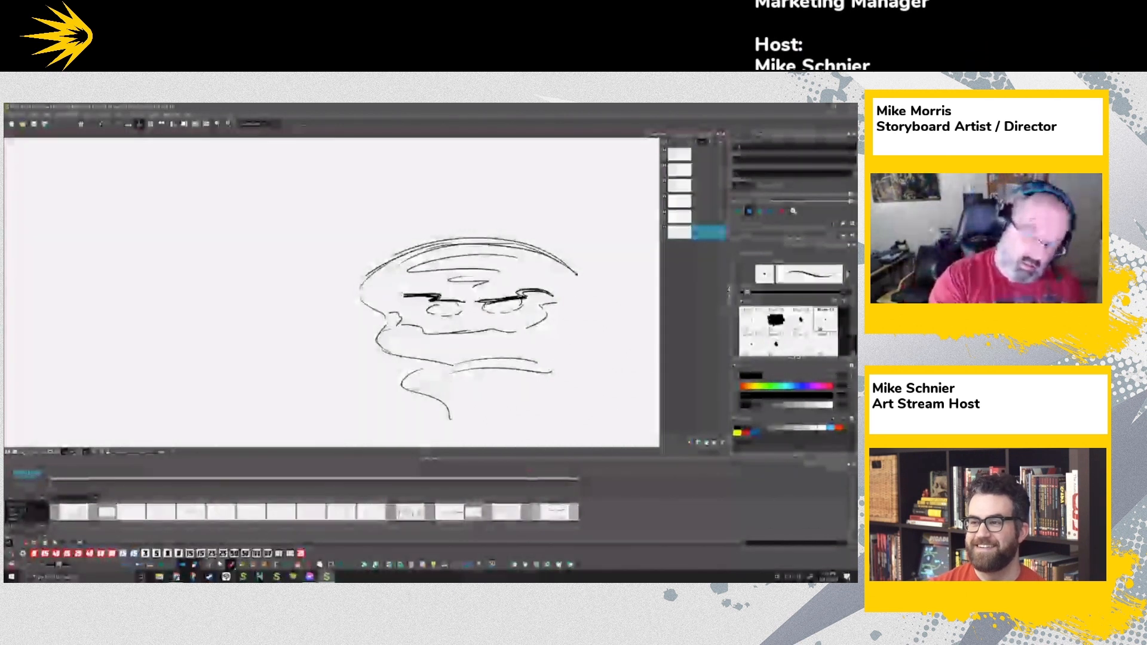
Step: Draw the storm face's ragged right edge and the curved sides tapering down below the mouth
{"action": "left_click_drag", "start_coordinate": [404, 373], "coordinate": [480, 429]}
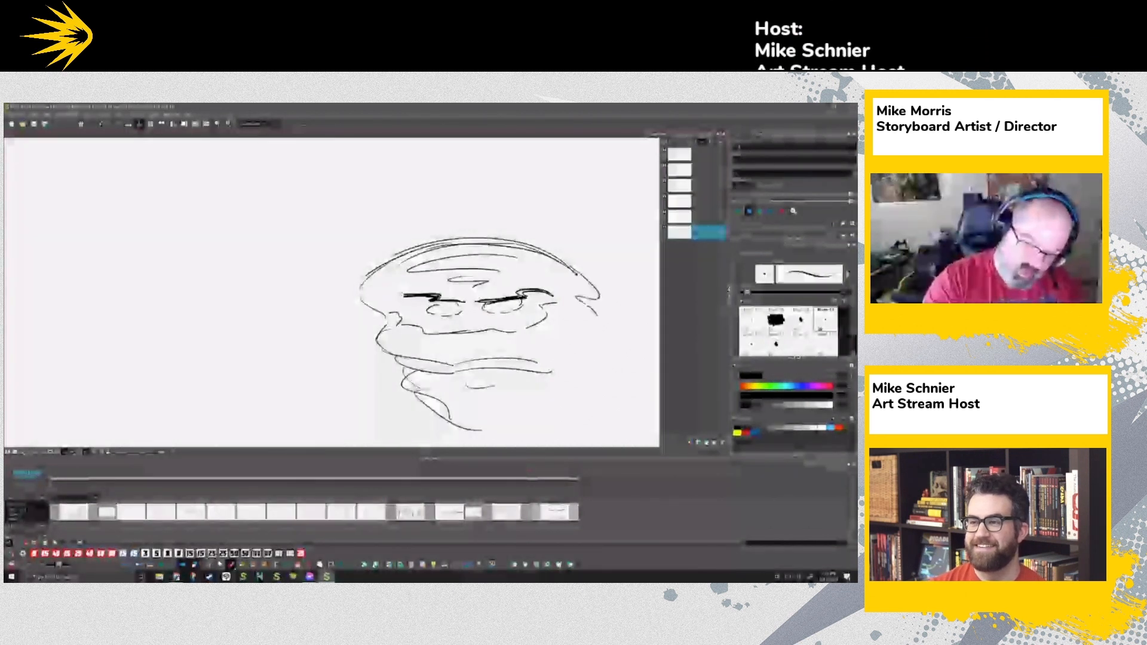
{"action": "left_click_drag", "start_coordinate": [586, 323], "coordinate": [597, 348]}
{"action": "left_click_drag", "start_coordinate": [565, 351], "coordinate": [585, 364]}
{"action": "left_click_drag", "start_coordinate": [599, 326], "coordinate": [539, 426]}
{"action": "left_click_drag", "start_coordinate": [599, 332], "coordinate": [588, 350]}
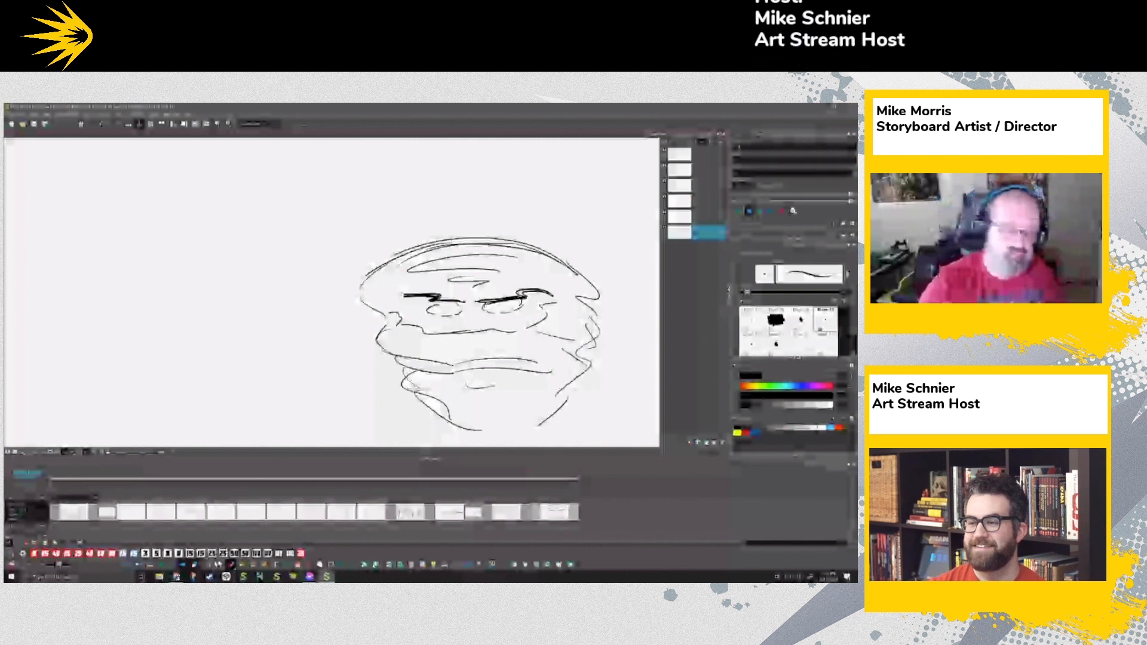
Step: Delete the stray curved stroke at the storm face's lower left, and shift the whole drawing slightly left
{"action": "left_click", "coordinate": [209, 564]}
{"action": "left_click", "coordinate": [423, 391]}
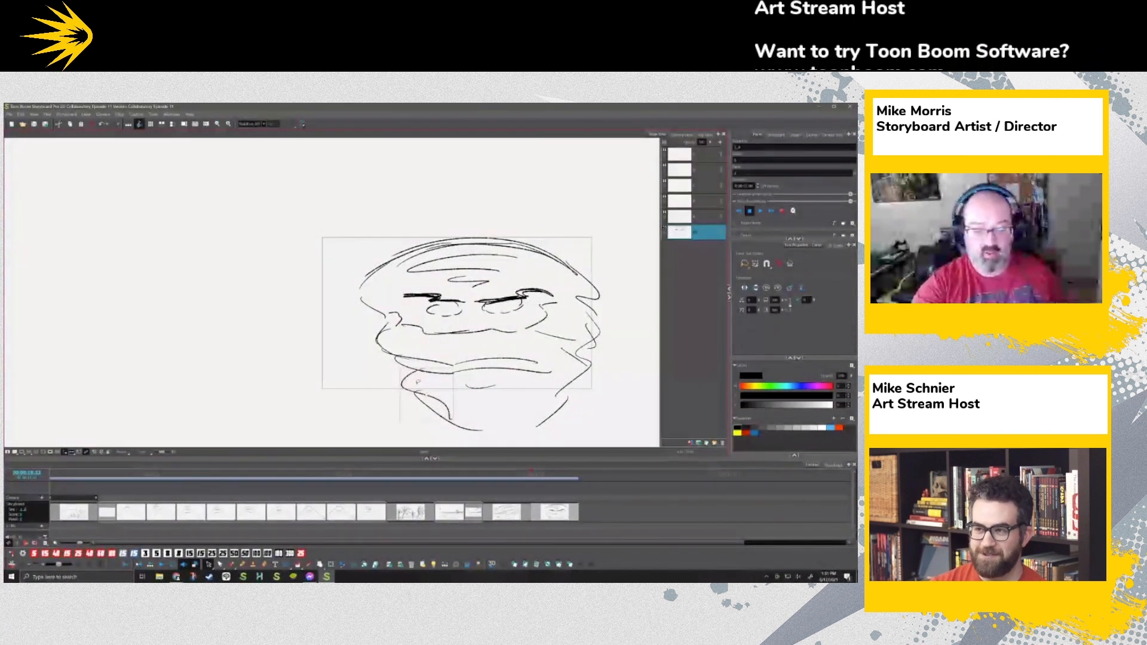
{"action": "left_click_drag", "start_coordinate": [447, 391], "coordinate": [452, 385]}
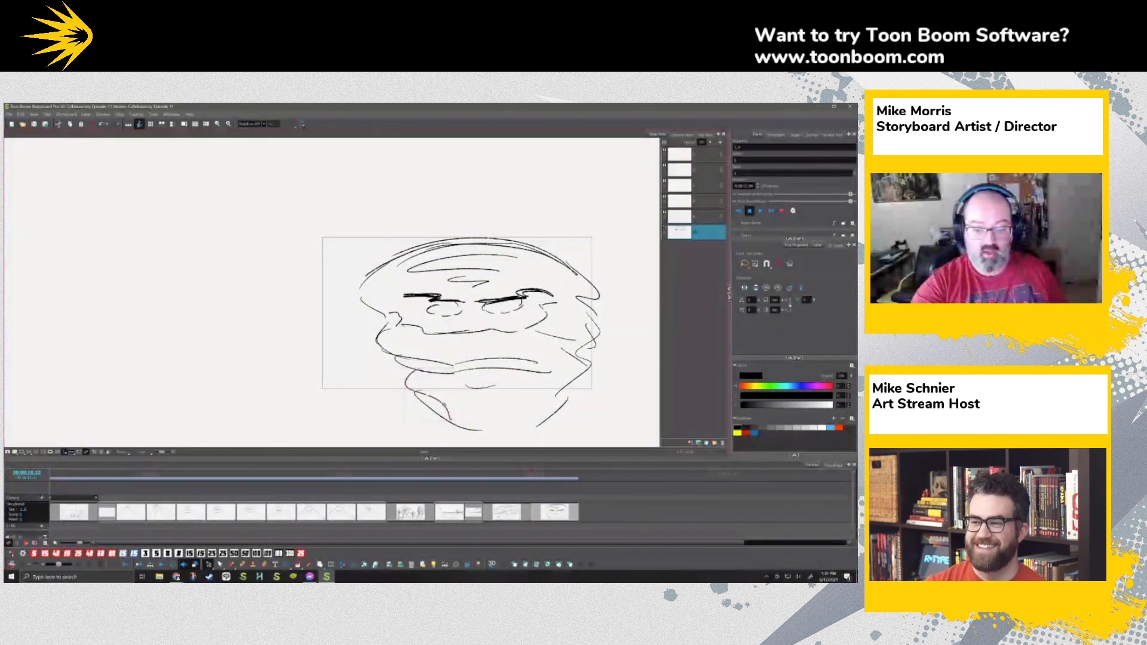
{"action": "left_click", "coordinate": [476, 430]}
{"action": "key", "text": "Delete"}
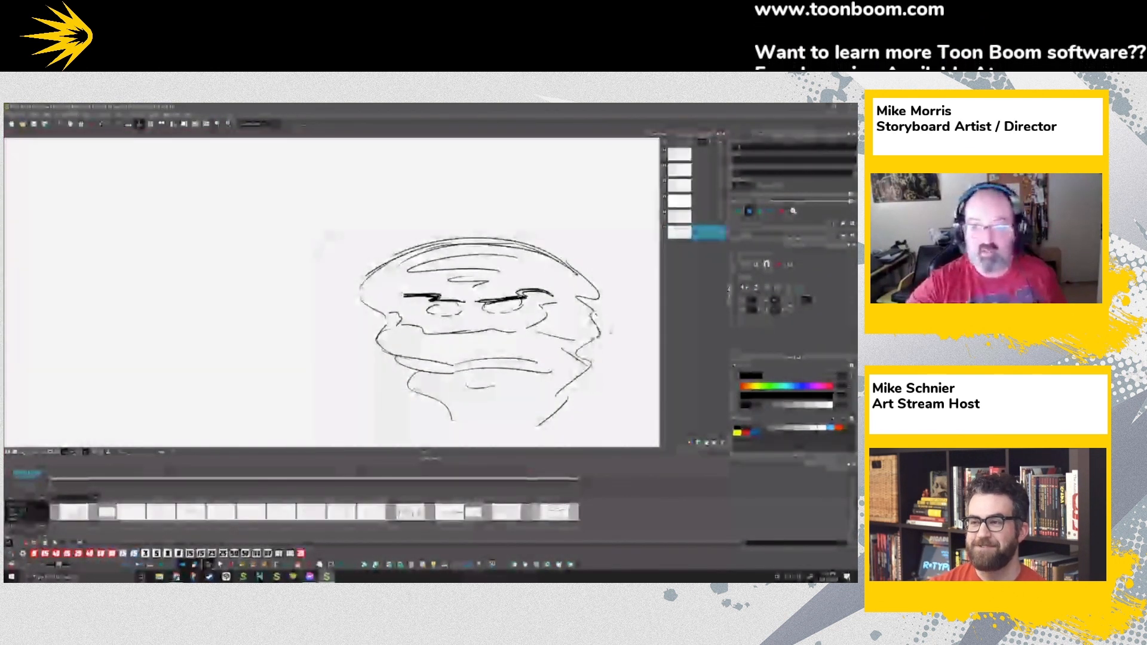
{"action": "mouse_move", "coordinate": [606, 268]}
{"action": "left_mouse_down"}
{"action": "mouse_move", "coordinate": [532, 436]}
{"action": "mouse_move", "coordinate": [333, 295]}
{"action": "mouse_move", "coordinate": [466, 230]}
{"action": "mouse_move", "coordinate": [607, 266]}
{"action": "left_mouse_up"}
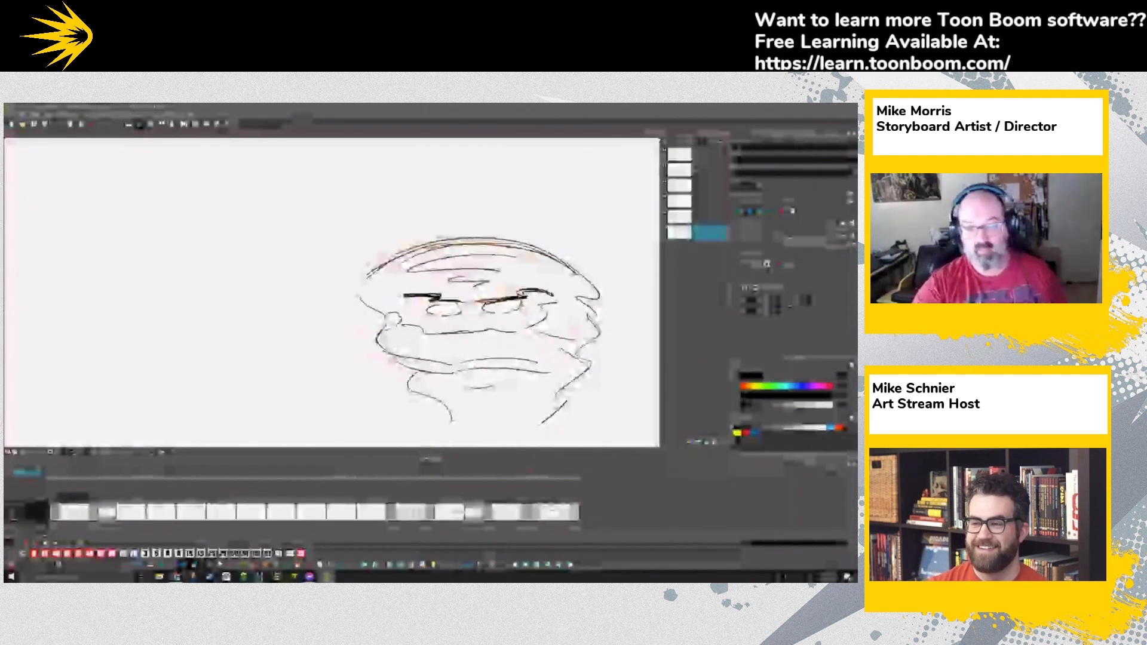
{"action": "left_click_drag", "start_coordinate": [598, 331], "coordinate": [576, 334]}
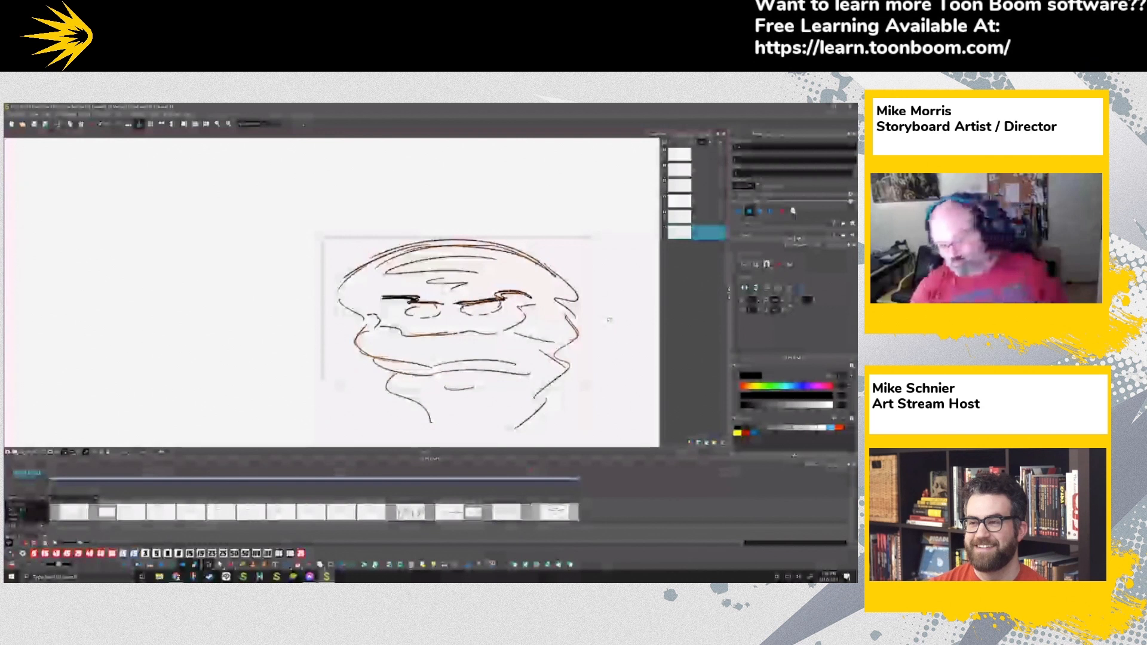
Step: Add dark short strokes and curved lines to the underside of the swirling storm cloud in the previous panel
{"action": "key", "text": "Left"}
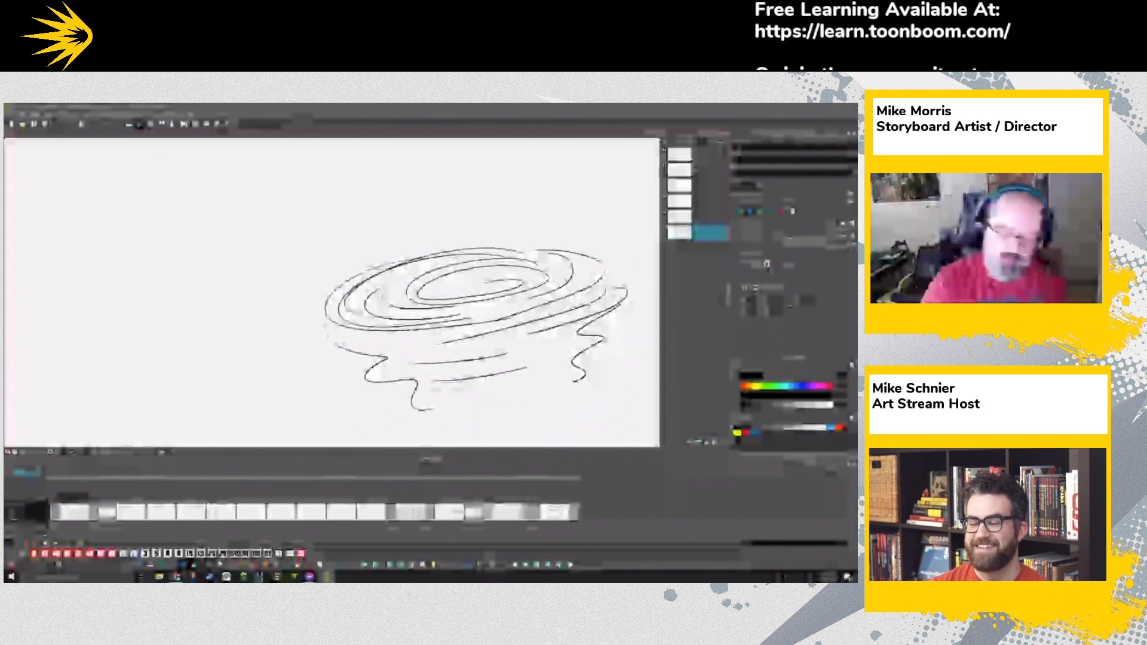
{"action": "left_click", "coordinate": [243, 566]}
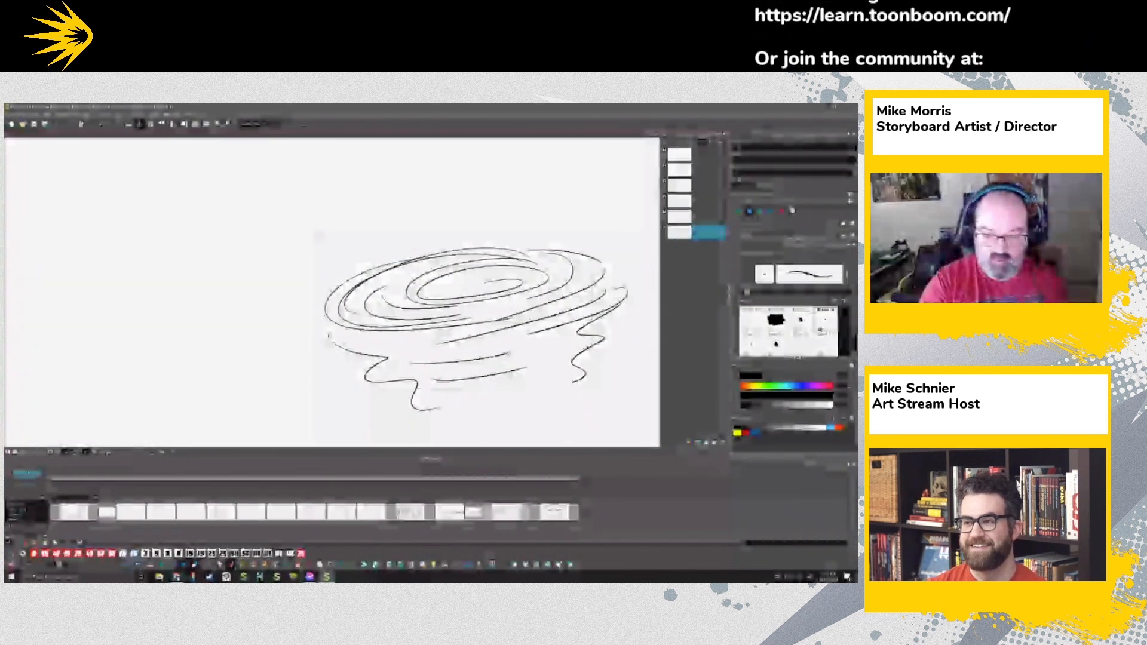
{"action": "left_click_drag", "start_coordinate": [416, 366], "coordinate": [474, 365]}
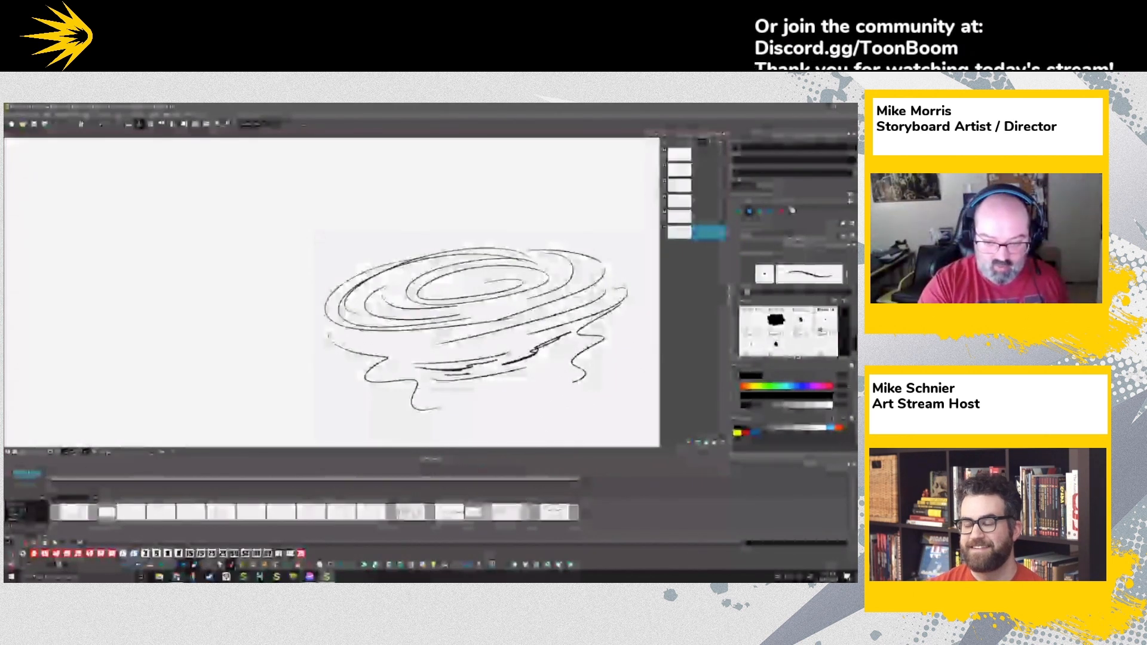
{"action": "left_click_drag", "start_coordinate": [506, 367], "coordinate": [545, 366]}
{"action": "mouse_move", "coordinate": [477, 396]}
{"action": "left_mouse_down"}
{"action": "mouse_move", "coordinate": [555, 372]}
{"action": "mouse_move", "coordinate": [543, 384]}
{"action": "left_mouse_up"}
Step: In the horizon scene, draw the volcano's crater rim and smoke line, and add facial contours and ridge lines down its slope
{"action": "key", "text": "Left"}
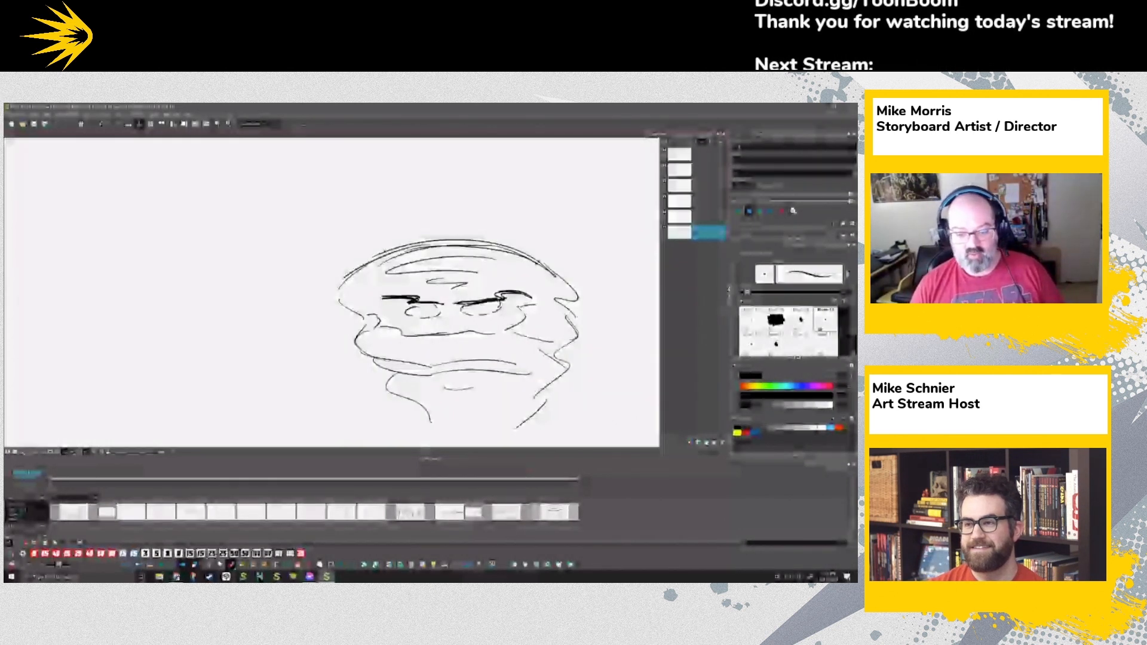
{"action": "key", "text": "Left"}
{"action": "key", "text": "Left"}
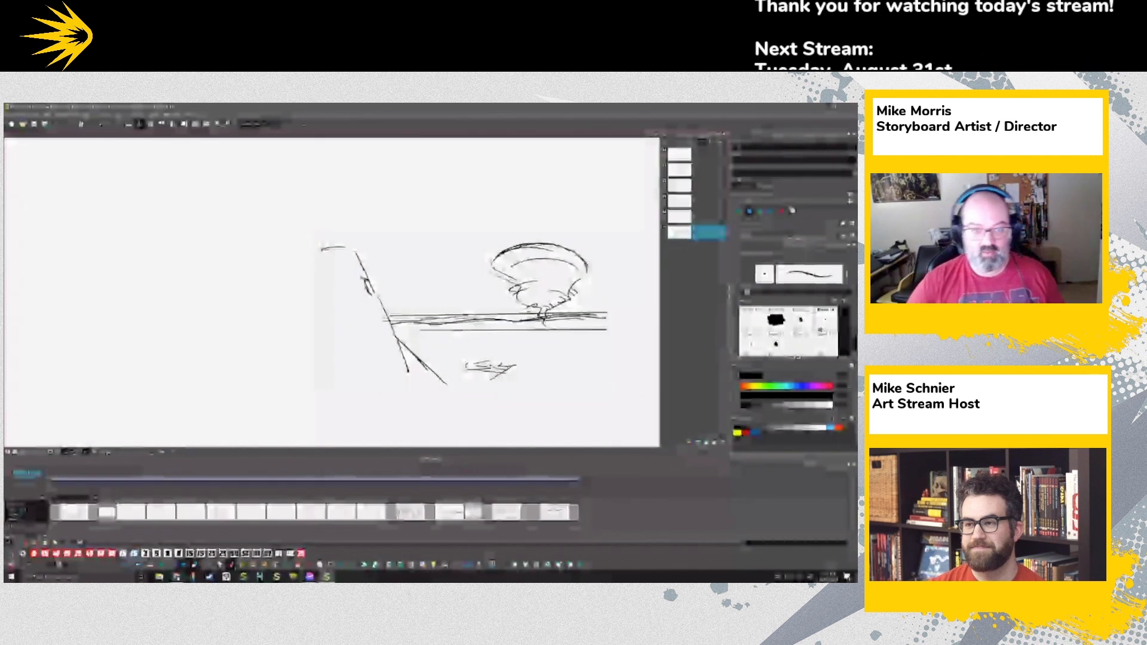
{"action": "mouse_move", "coordinate": [355, 245]}
{"action": "left_mouse_down"}
{"action": "mouse_move", "coordinate": [365, 232]}
{"action": "mouse_move", "coordinate": [414, 235]}
{"action": "mouse_move", "coordinate": [371, 281]}
{"action": "left_mouse_up"}
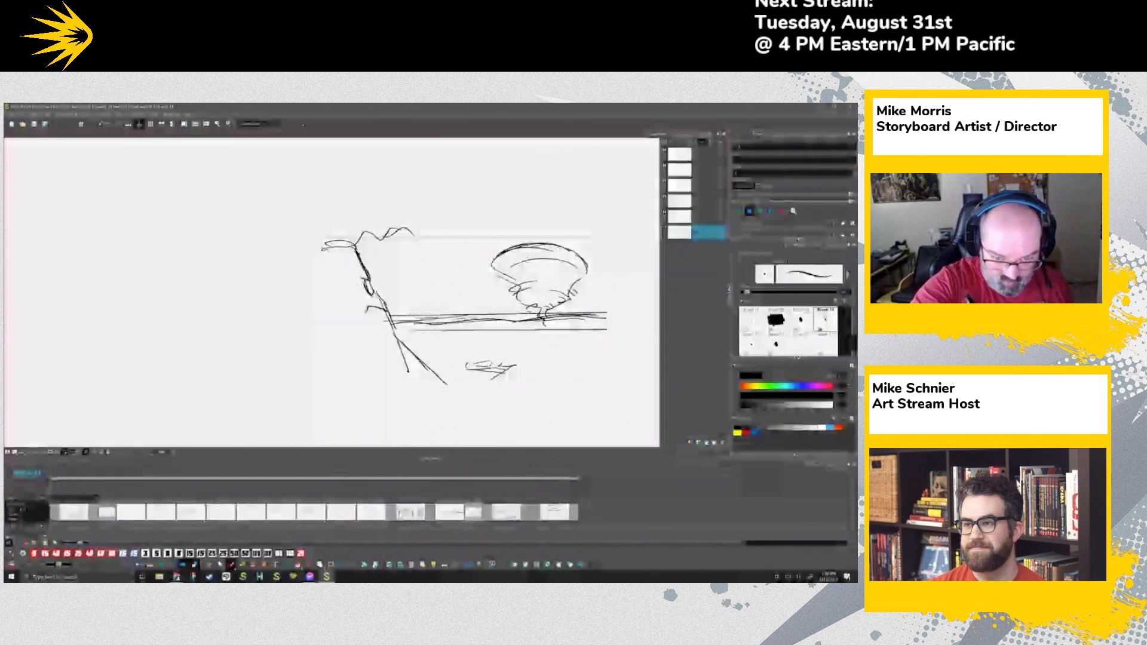
{"action": "mouse_move", "coordinate": [349, 281]}
{"action": "left_mouse_down"}
{"action": "mouse_move", "coordinate": [379, 389]}
{"action": "mouse_move", "coordinate": [330, 403]}
{"action": "left_mouse_up"}
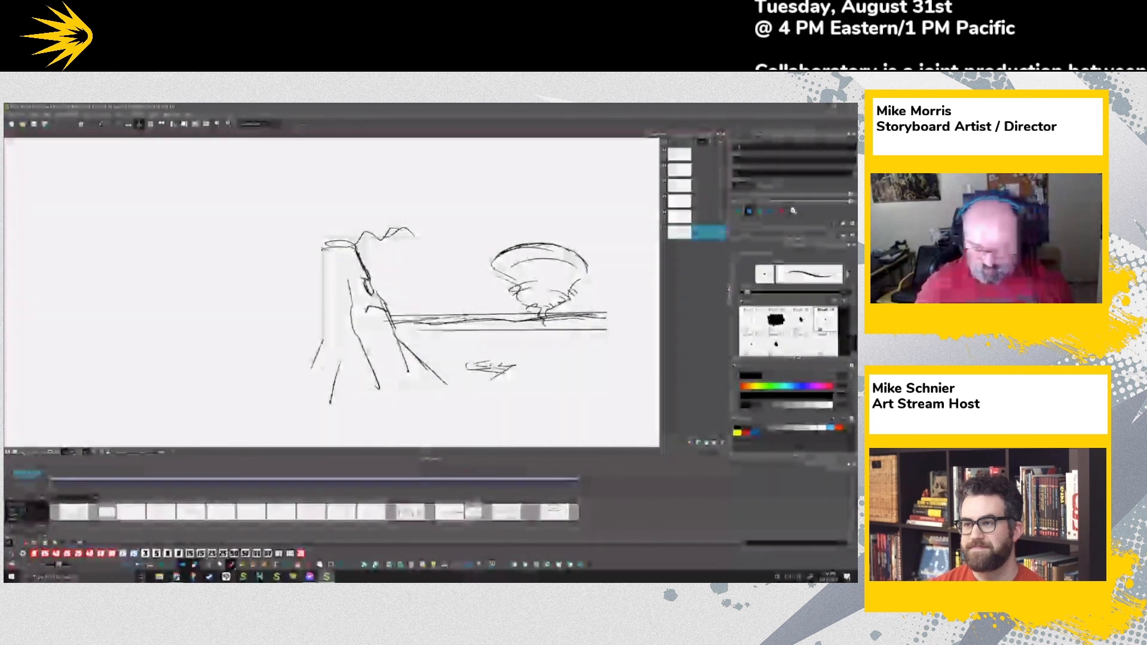
Step: Draw diagonal lines fanning across the foreground from the volcano's base toward the storm on the horizon
{"action": "left_click_drag", "start_coordinate": [417, 393], "coordinate": [431, 408]}
{"action": "left_click_drag", "start_coordinate": [518, 365], "coordinate": [507, 374]}
{"action": "mouse_move", "coordinate": [589, 357]}
{"action": "left_mouse_down"}
{"action": "mouse_move", "coordinate": [565, 403]}
{"action": "mouse_move", "coordinate": [520, 401]}
{"action": "left_mouse_up"}
{"action": "left_click_drag", "start_coordinate": [495, 381], "coordinate": [485, 391]}
{"action": "left_click_drag", "start_coordinate": [558, 342], "coordinate": [472, 399]}
{"action": "left_click_drag", "start_coordinate": [524, 339], "coordinate": [437, 371]}
{"action": "mouse_move", "coordinate": [491, 340]}
{"action": "left_mouse_down"}
{"action": "mouse_move", "coordinate": [417, 362]}
{"action": "mouse_move", "coordinate": [411, 348]}
{"action": "left_mouse_up"}
{"action": "left_click_drag", "start_coordinate": [432, 335], "coordinate": [401, 341]}
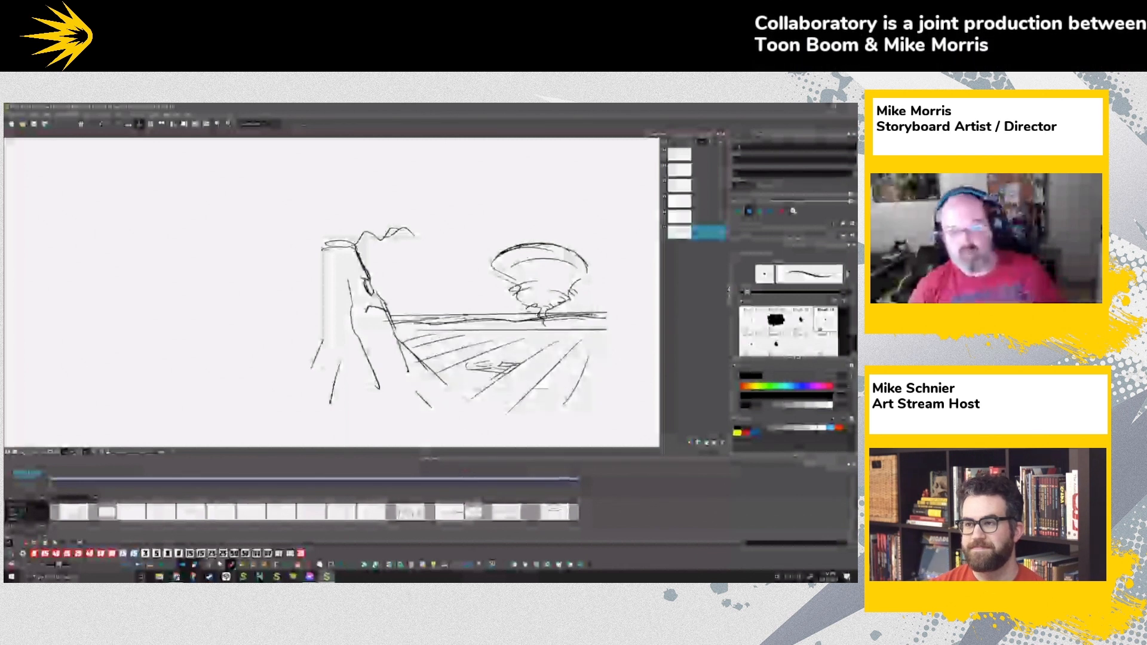
Step: Review the swirling cloud and storm face panels, and add a new blank panel after the storm face
{"action": "key", "text": "Left"}
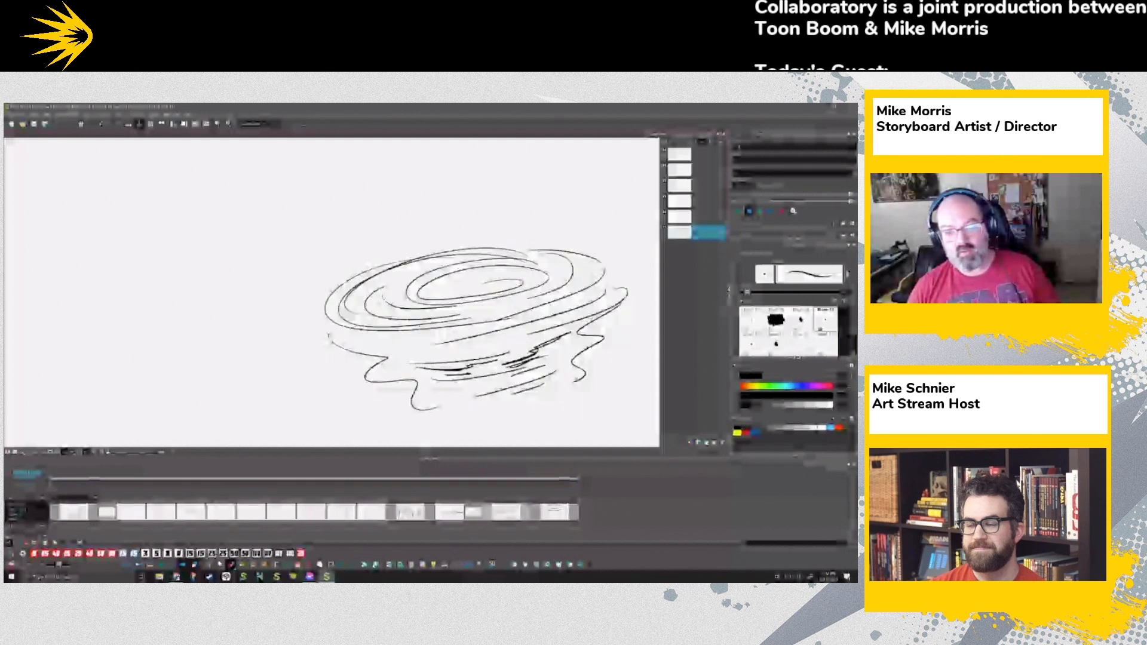
{"action": "key", "text": "Left"}
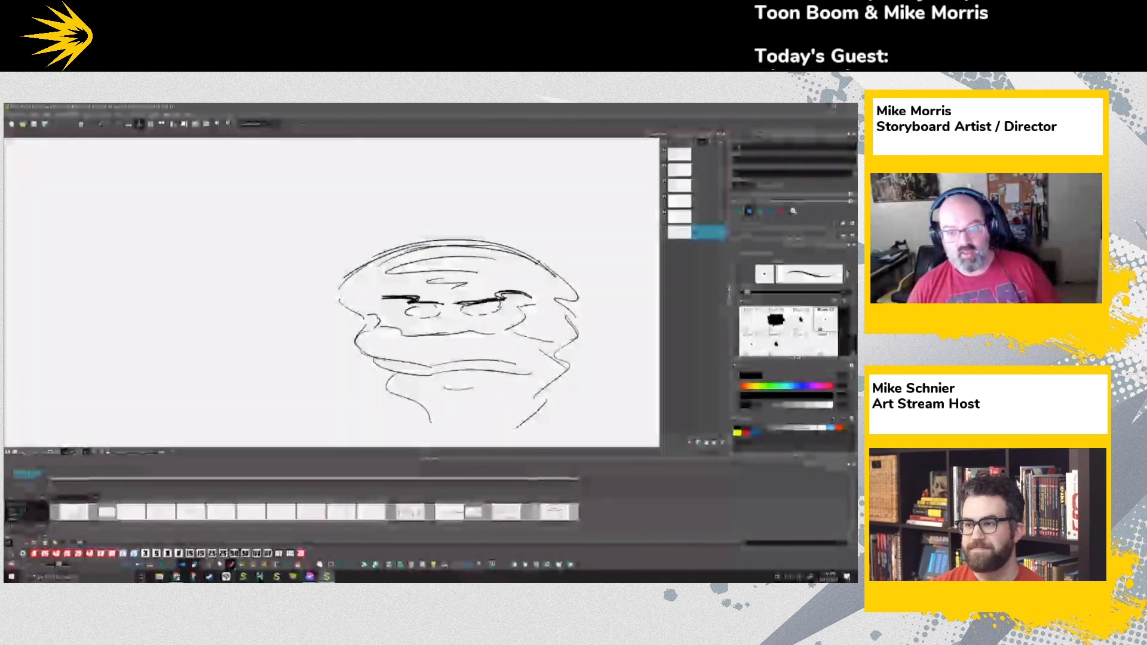
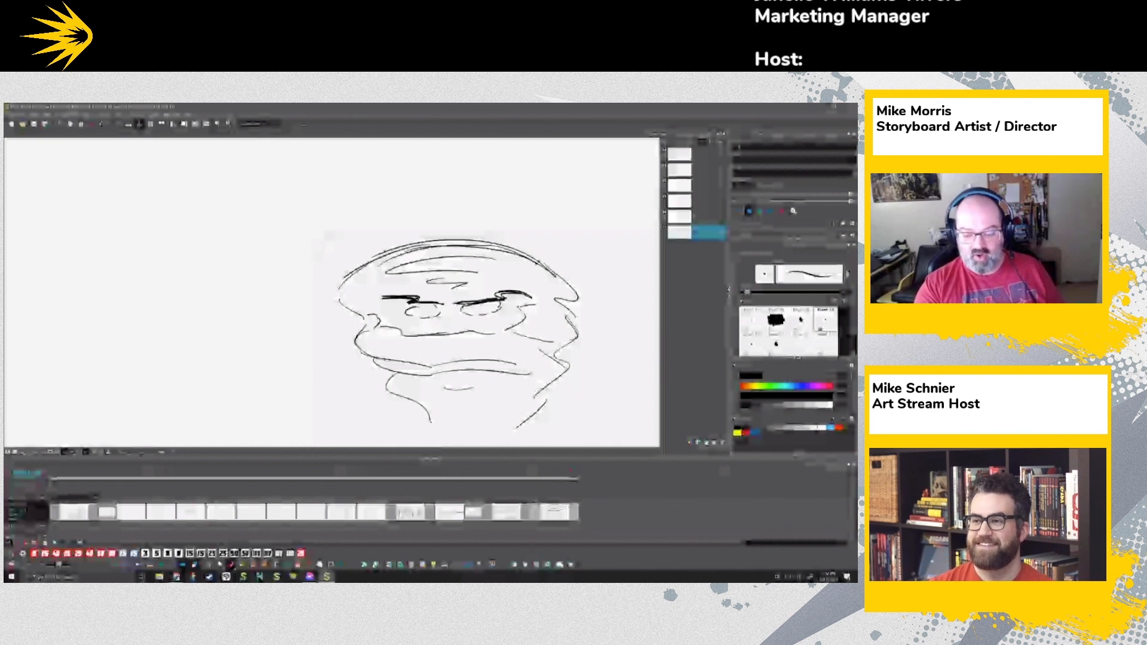
{"action": "key", "text": "p"}
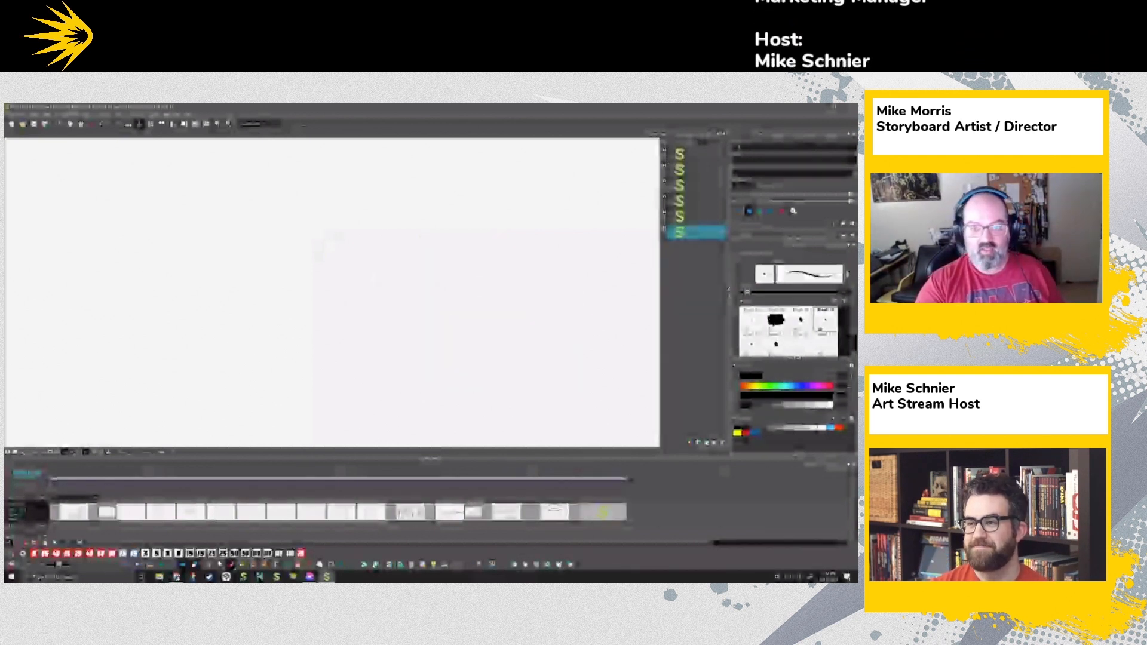
Step: Replace the plain volcano in the small-storm horizon panel with the detailed, face-contoured volcano from the large-storm panel
{"action": "left_click", "coordinate": [451, 481]}
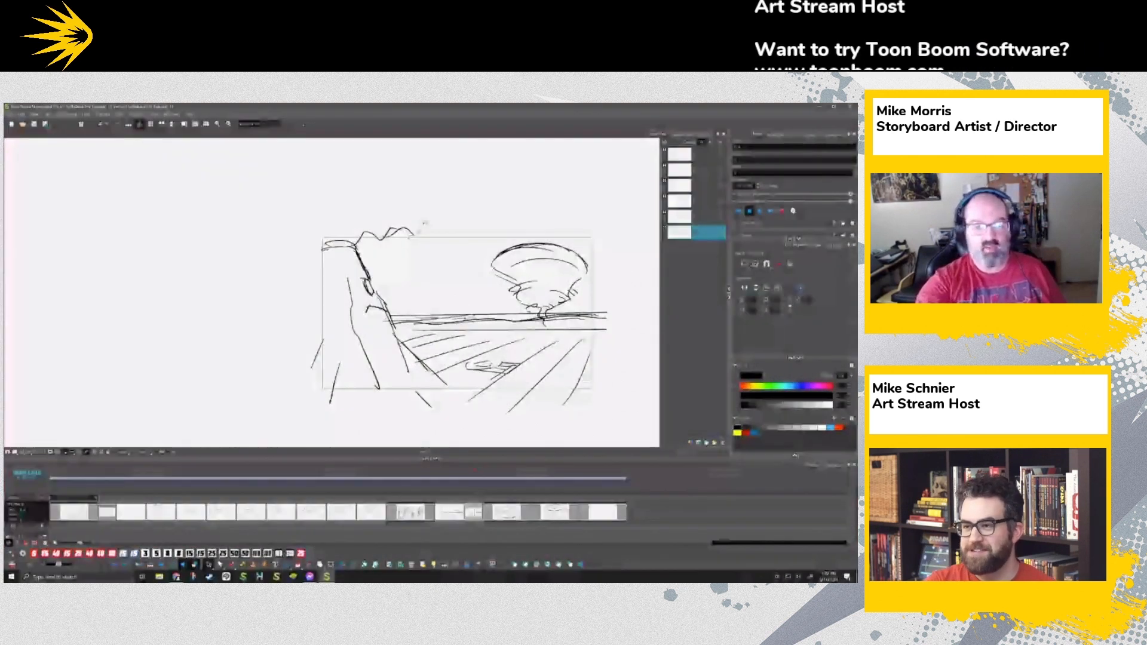
{"action": "left_click", "coordinate": [399, 230]}
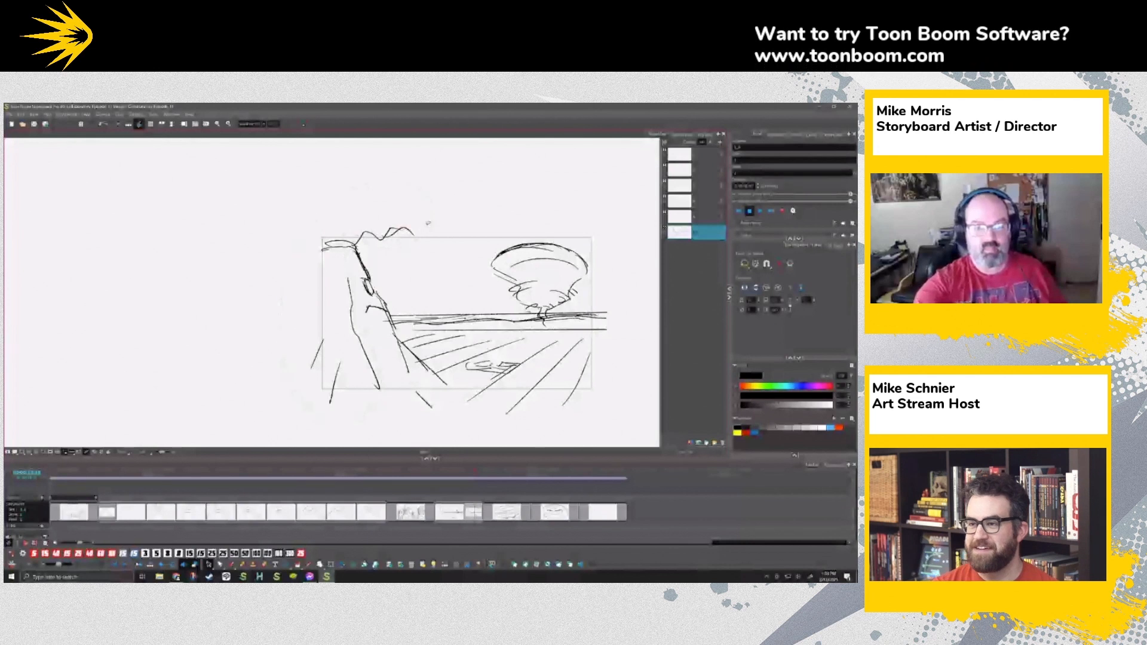
{"action": "key", "text": "Left"}
{"action": "key", "text": "Left"}
{"action": "key", "text": "Right"}
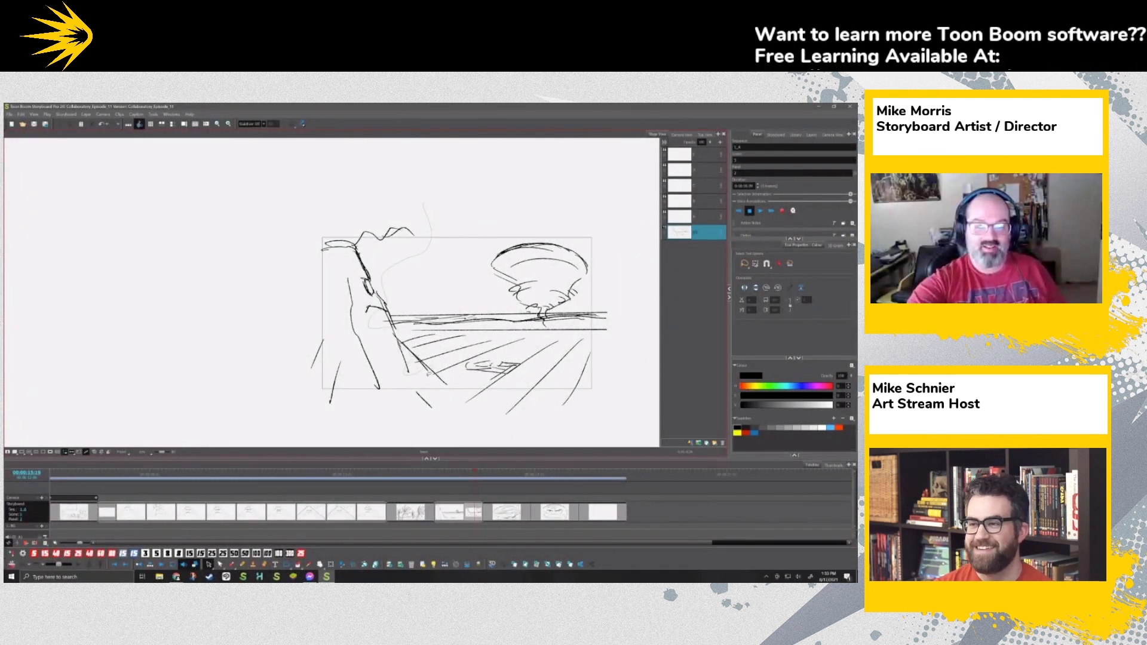
{"action": "left_click_drag", "start_coordinate": [418, 207], "coordinate": [474, 235]}
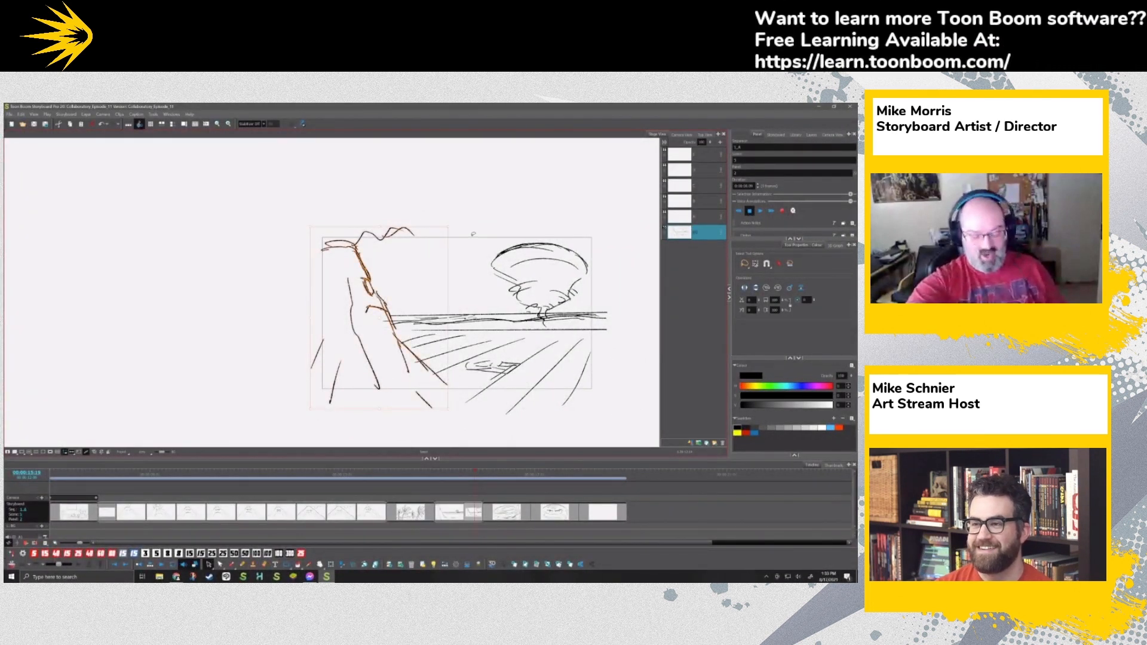
{"action": "key", "text": "g"}
{"action": "key", "text": "f"}
{"action": "key", "text": "f"}
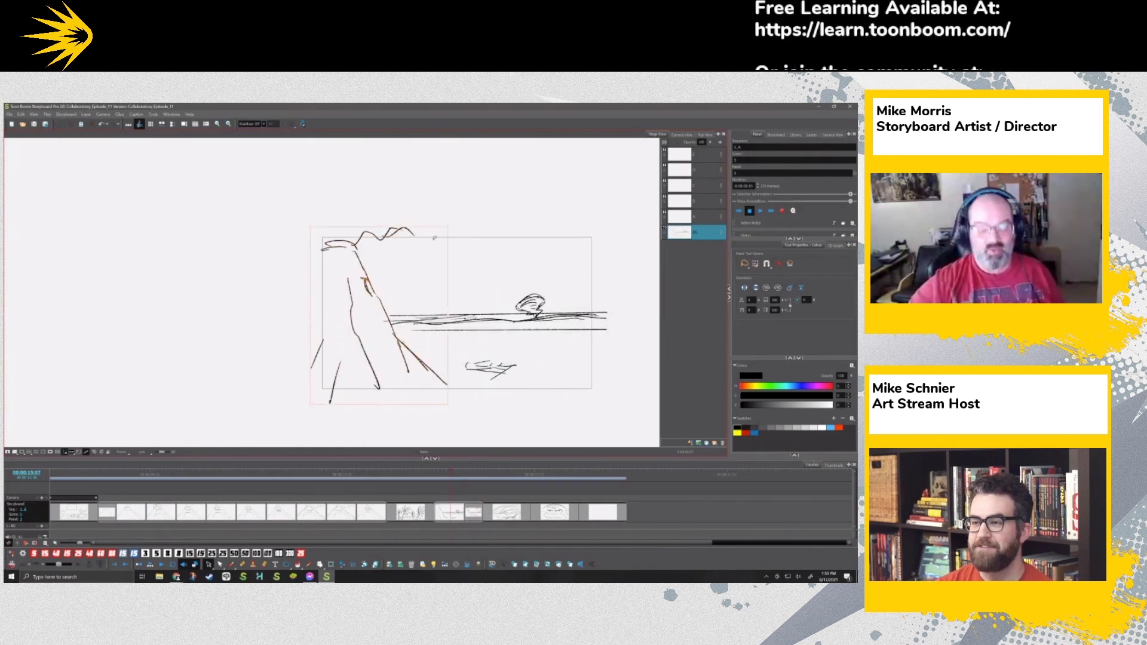
{"action": "key", "text": "ctrl+z"}
{"action": "key", "text": "ctrl+z"}
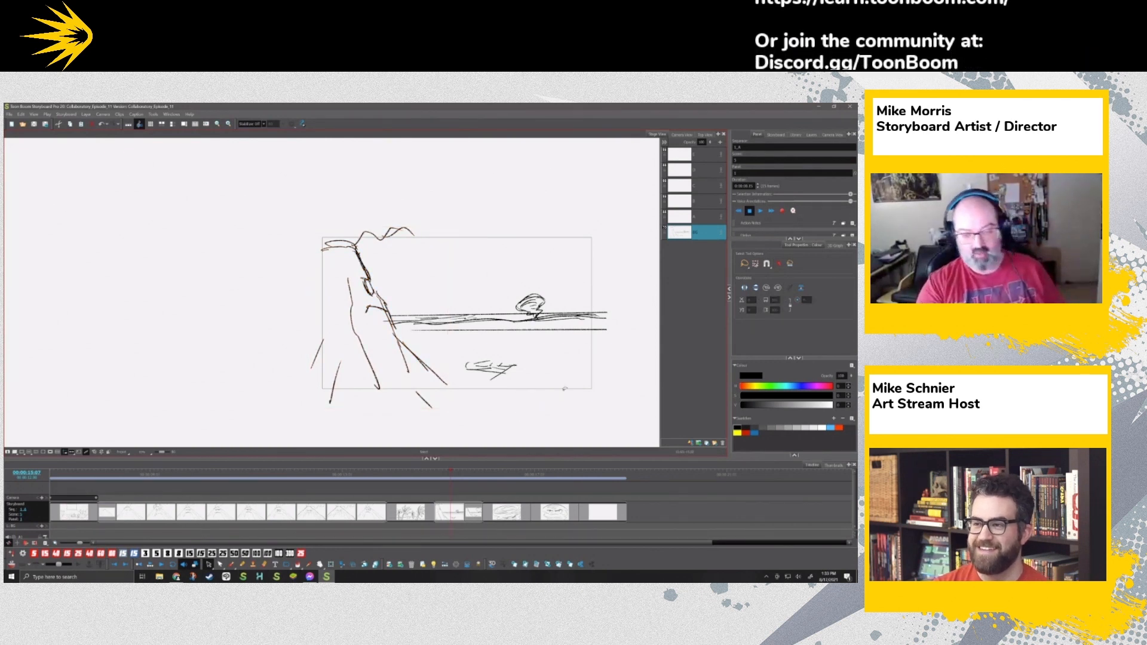
Step: Try to delete the foreground lines below the horizon in the large-storm panel
{"action": "key", "text": "g"}
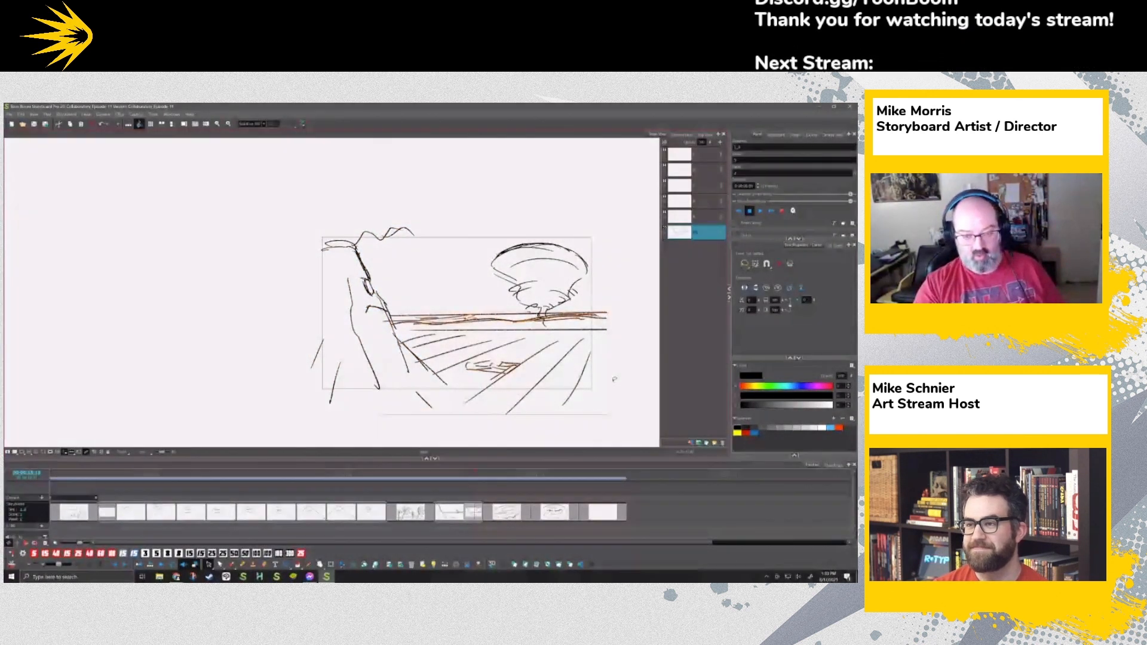
{"action": "key", "text": "f"}
{"action": "left_click_drag", "start_coordinate": [420, 339], "coordinate": [530, 415]}
{"action": "key", "text": "Delete"}
{"action": "key", "text": "ctrl+z"}
{"action": "key", "text": "ctrl+z"}
{"action": "key", "text": "ctrl+z"}
{"action": "key", "text": "ctrl+z"}
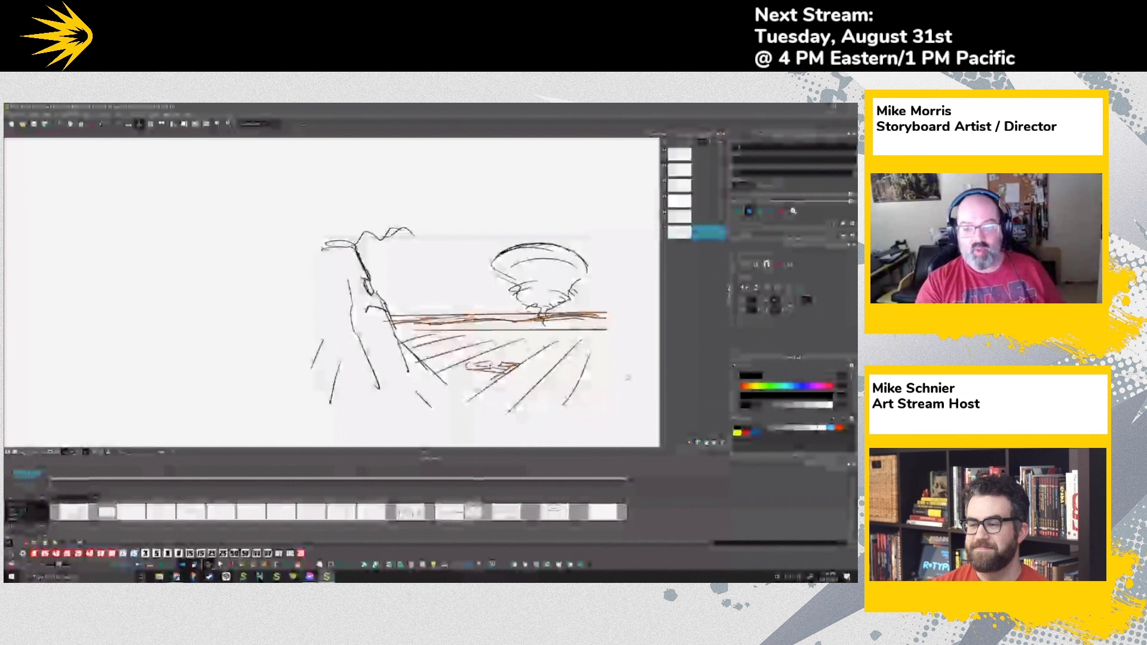
{"action": "key", "text": "Escape"}
{"action": "key", "text": "ctrl+z"}
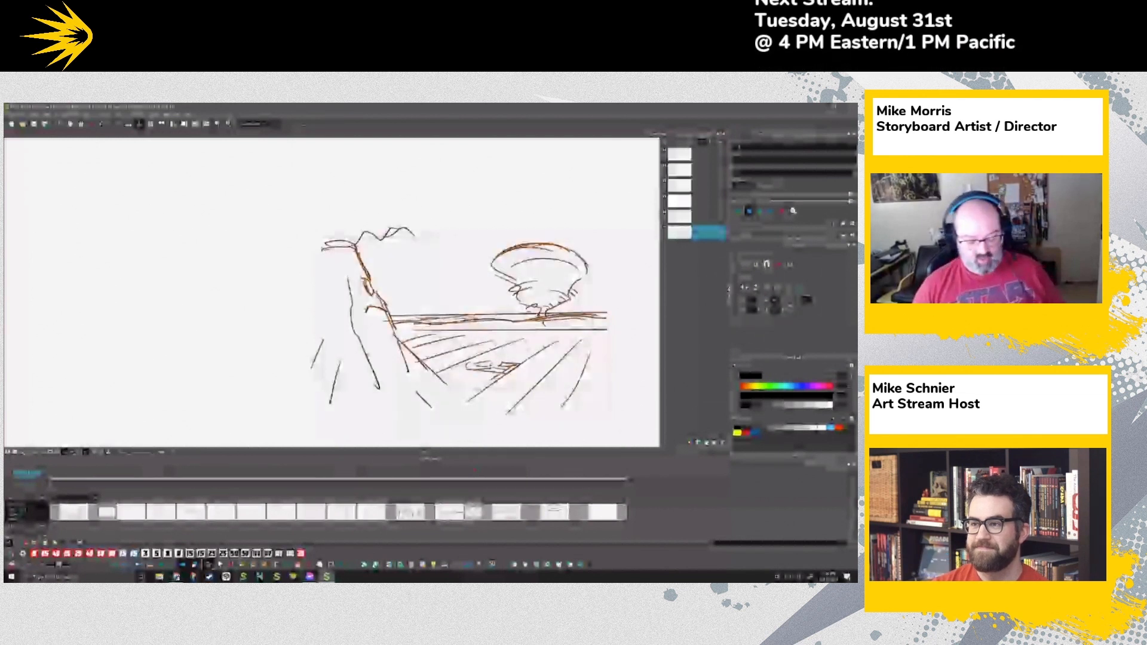
Step: Brush the curved upper swirls of the storm cloud in the blank panel after the storm face
{"action": "key", "text": "Right"}
{"action": "key", "text": "Right"}
{"action": "key", "text": "Right"}
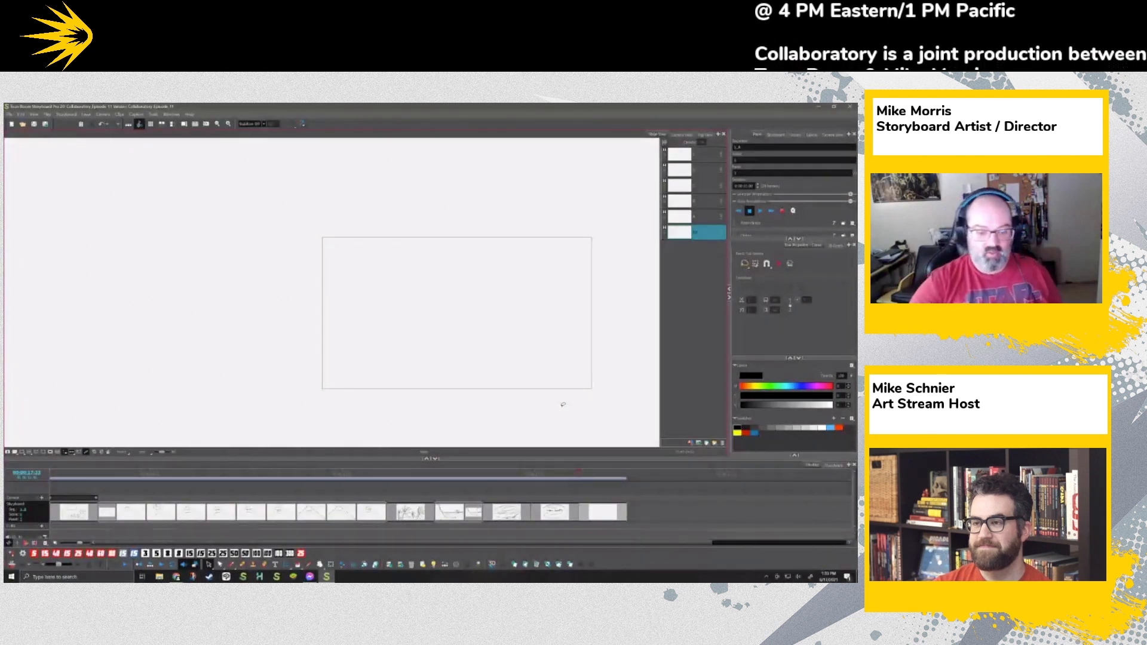
{"action": "left_click", "coordinate": [232, 563]}
{"action": "key", "text": "Left"}
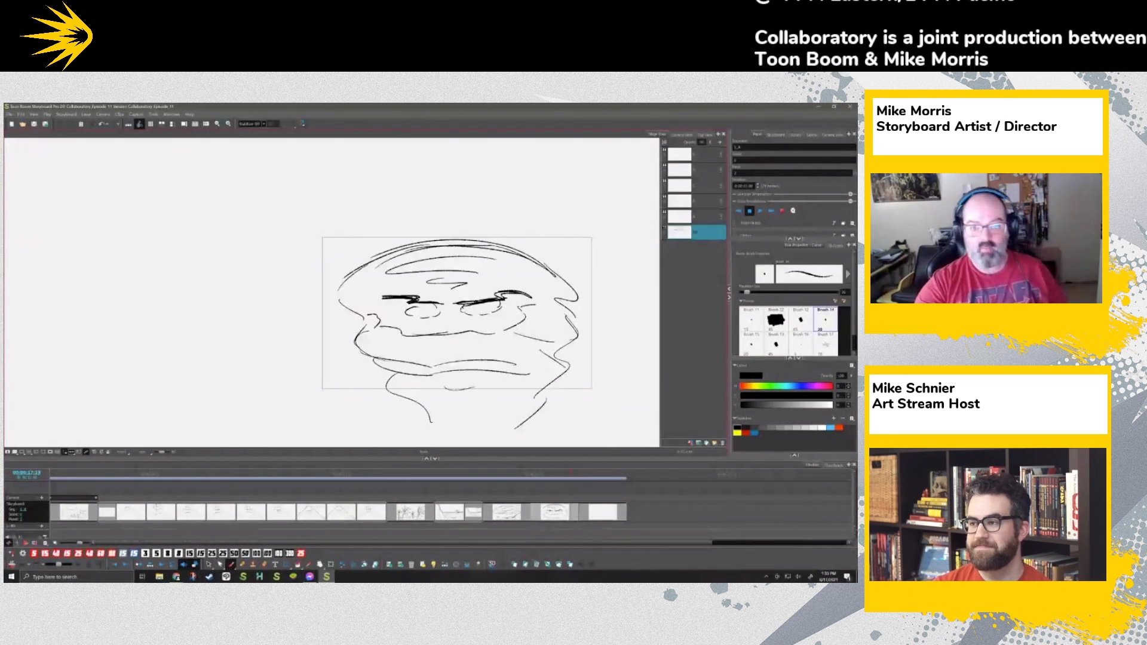
{"action": "key", "text": "Right"}
{"action": "mouse_move", "coordinate": [398, 222]}
{"action": "left_mouse_down"}
{"action": "mouse_move", "coordinate": [502, 264]}
{"action": "mouse_move", "coordinate": [543, 255]}
{"action": "left_mouse_up"}
{"action": "mouse_move", "coordinate": [349, 226]}
{"action": "left_mouse_down"}
{"action": "mouse_move", "coordinate": [453, 261]}
{"action": "mouse_move", "coordinate": [542, 245]}
{"action": "left_mouse_up"}
{"action": "mouse_move", "coordinate": [320, 236]}
{"action": "left_mouse_down"}
{"action": "mouse_move", "coordinate": [402, 271]}
{"action": "mouse_move", "coordinate": [534, 268]}
{"action": "left_mouse_up"}
{"action": "left_click_drag", "start_coordinate": [604, 233], "coordinate": [574, 259]}
{"action": "left_click_drag", "start_coordinate": [609, 262], "coordinate": [576, 277]}
Step: Draw the storm's two slanted, scowling brows and narrowed eyes beneath the upper swirls
{"action": "left_click_drag", "start_coordinate": [364, 314], "coordinate": [422, 324]}
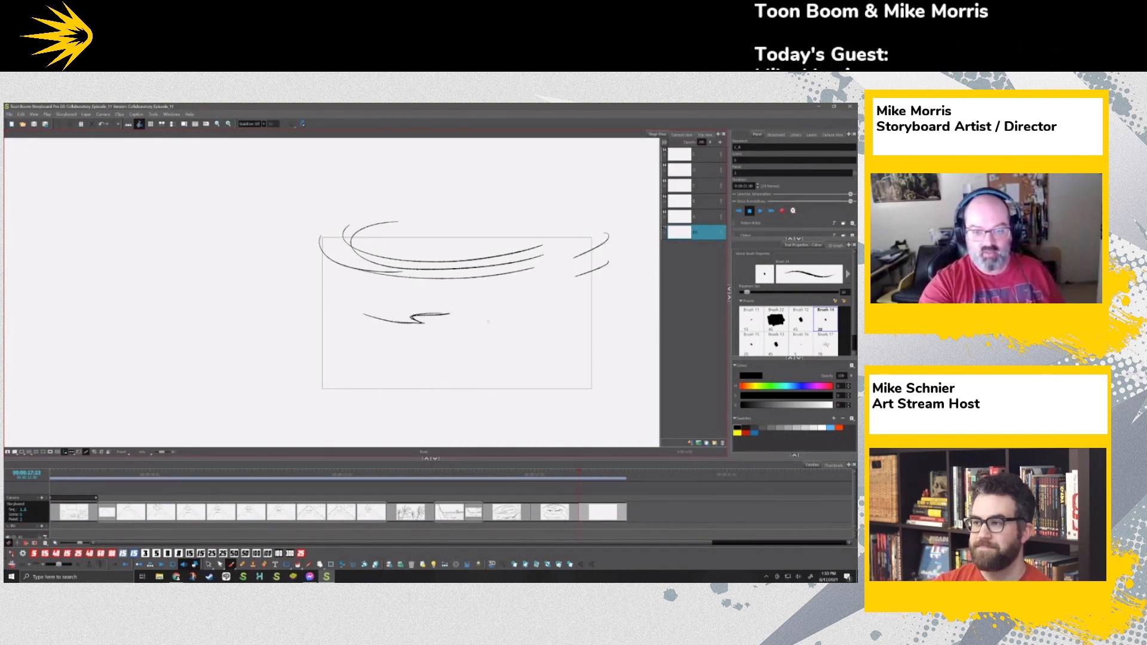
{"action": "left_click_drag", "start_coordinate": [361, 309], "coordinate": [405, 317]}
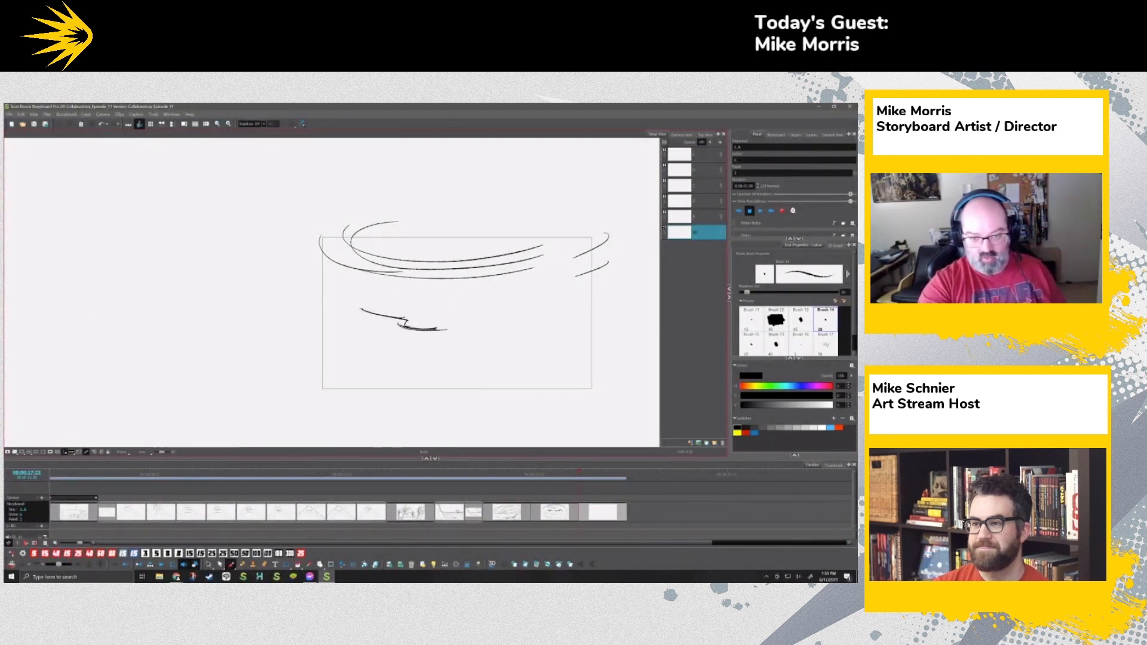
{"action": "left_click_drag", "start_coordinate": [502, 303], "coordinate": [529, 291]}
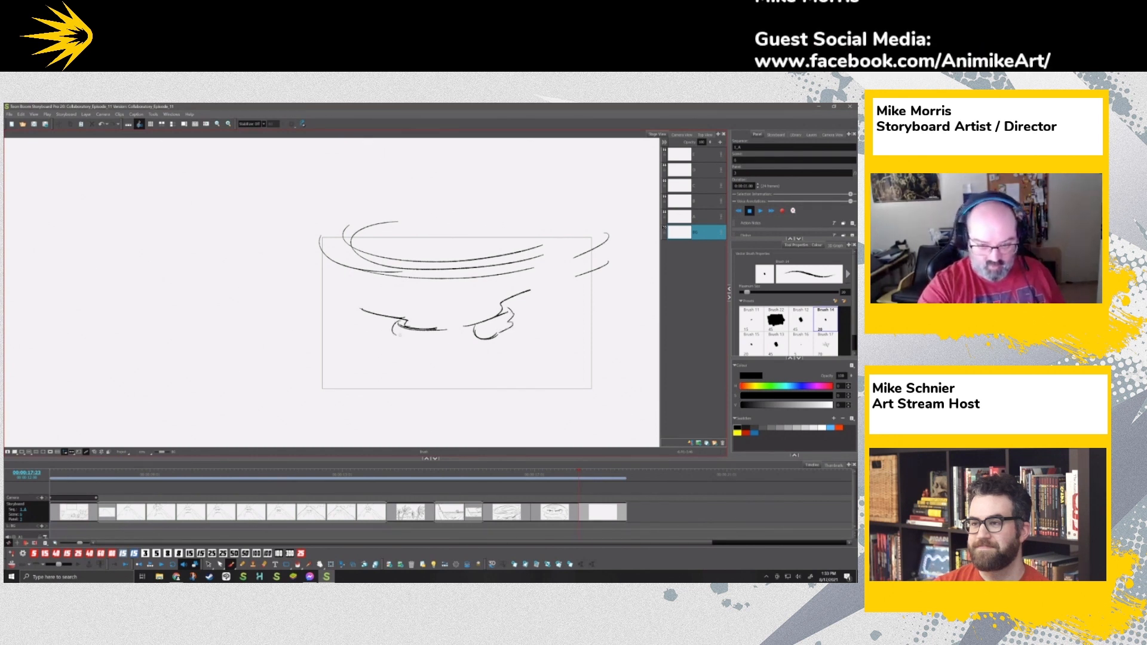
Step: Add sweeping curved lines beneath the storm's eyes and along both sides of the cloud
{"action": "left_click_drag", "start_coordinate": [398, 336], "coordinate": [479, 356]}
{"action": "left_click_drag", "start_coordinate": [406, 369], "coordinate": [548, 302]}
{"action": "left_click_drag", "start_coordinate": [347, 334], "coordinate": [379, 368]}
{"action": "left_click_drag", "start_coordinate": [322, 286], "coordinate": [362, 357]}
{"action": "mouse_move", "coordinate": [322, 349]}
{"action": "left_mouse_down"}
{"action": "mouse_move", "coordinate": [384, 369]}
{"action": "mouse_move", "coordinate": [582, 321]}
{"action": "left_mouse_up"}
{"action": "mouse_move", "coordinate": [556, 363]}
{"action": "left_mouse_down"}
{"action": "mouse_move", "coordinate": [594, 336]}
{"action": "mouse_move", "coordinate": [590, 357]}
{"action": "left_mouse_up"}
{"action": "left_click_drag", "start_coordinate": [557, 393], "coordinate": [590, 376]}
{"action": "left_click_drag", "start_coordinate": [616, 258], "coordinate": [589, 373]}
{"action": "left_click_drag", "start_coordinate": [304, 265], "coordinate": [308, 300]}
{"action": "left_click_drag", "start_coordinate": [292, 306], "coordinate": [383, 400]}
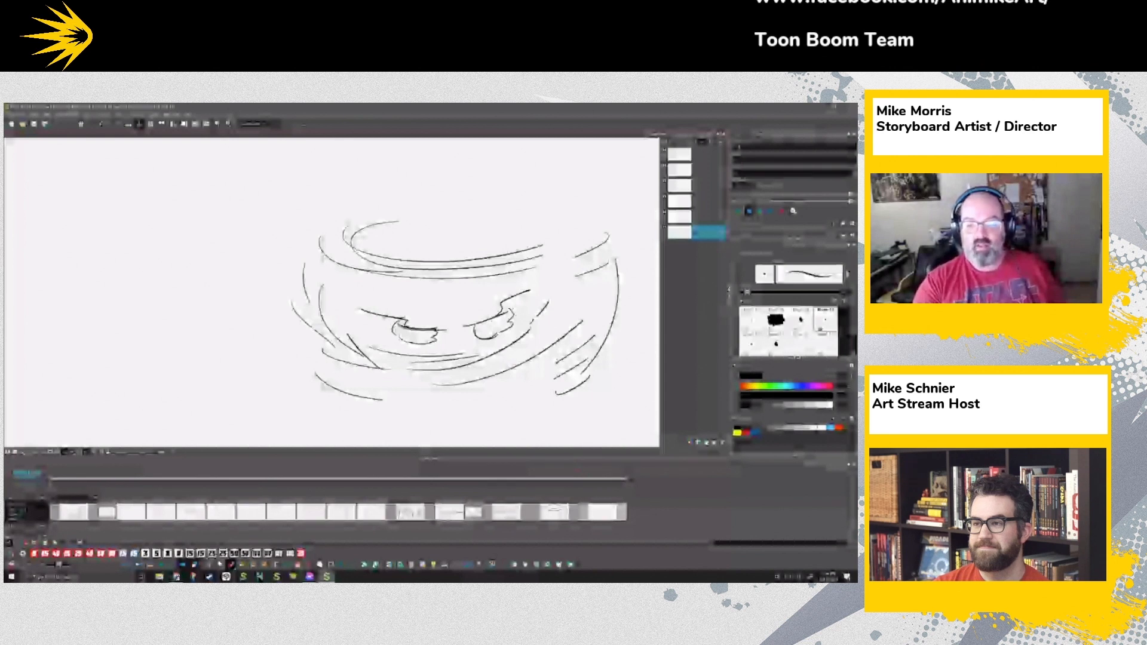
Step: Copy the frowning volcano and palm scene into a new panel after the storm close-up
{"action": "key", "text": "shift+Return"}
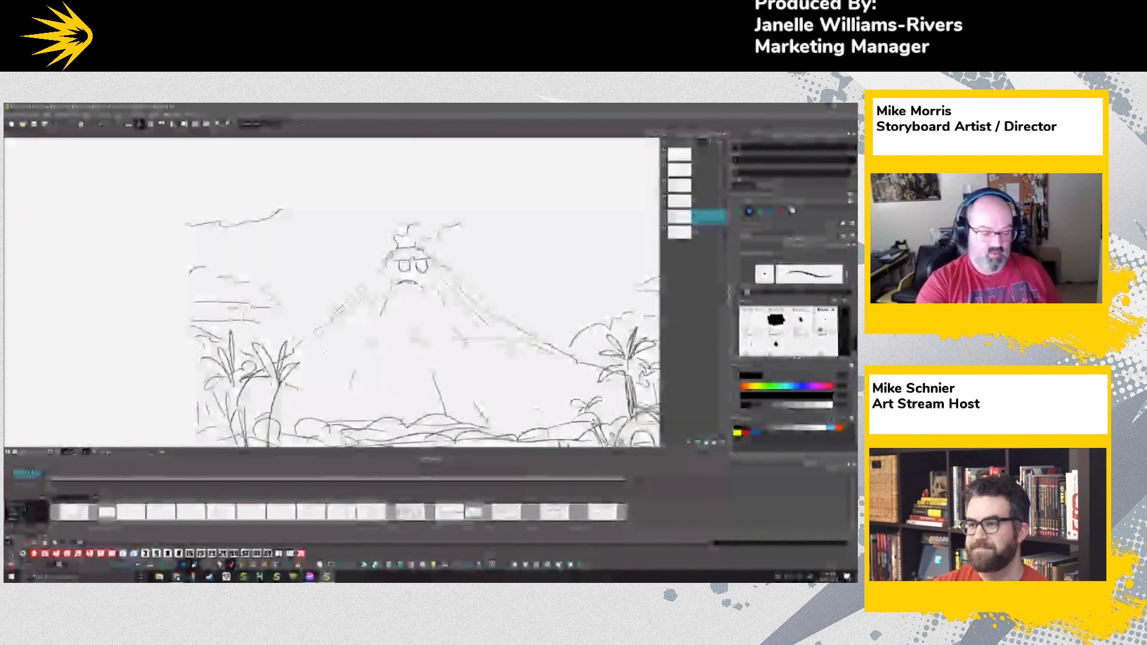
{"action": "key", "text": "alt+s"}
{"action": "key", "text": "ctrl+a"}
{"action": "key", "text": "Right"}
{"action": "key", "text": "Right"}
{"action": "key", "text": "Right"}
{"action": "key", "text": "Right"}
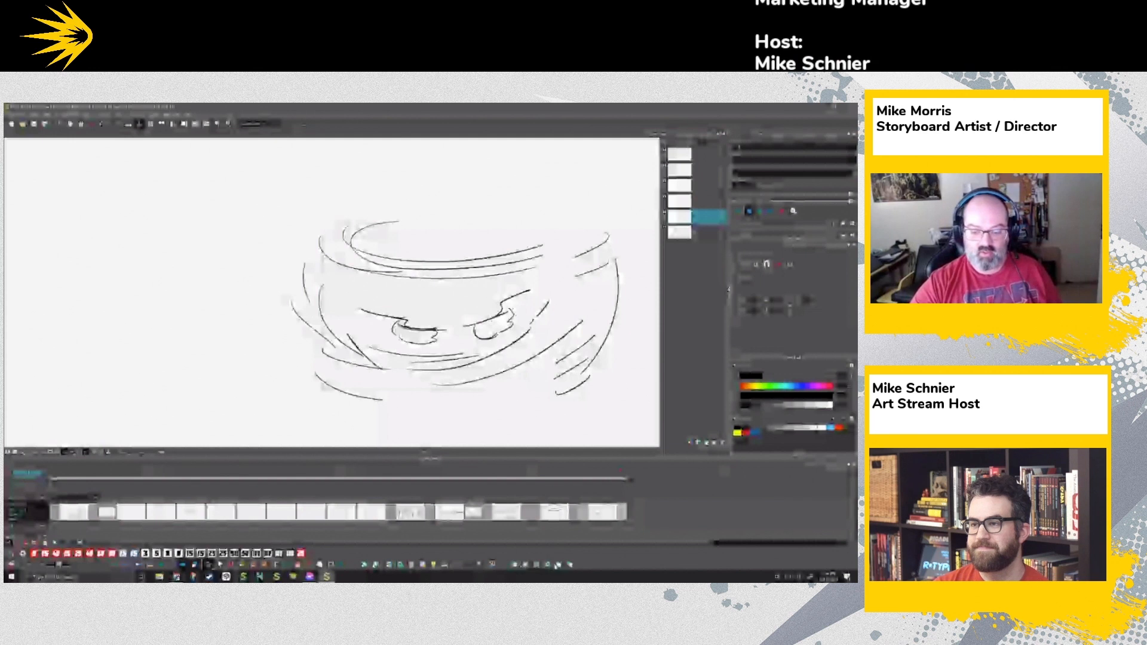
{"action": "left_click", "coordinate": [366, 564]}
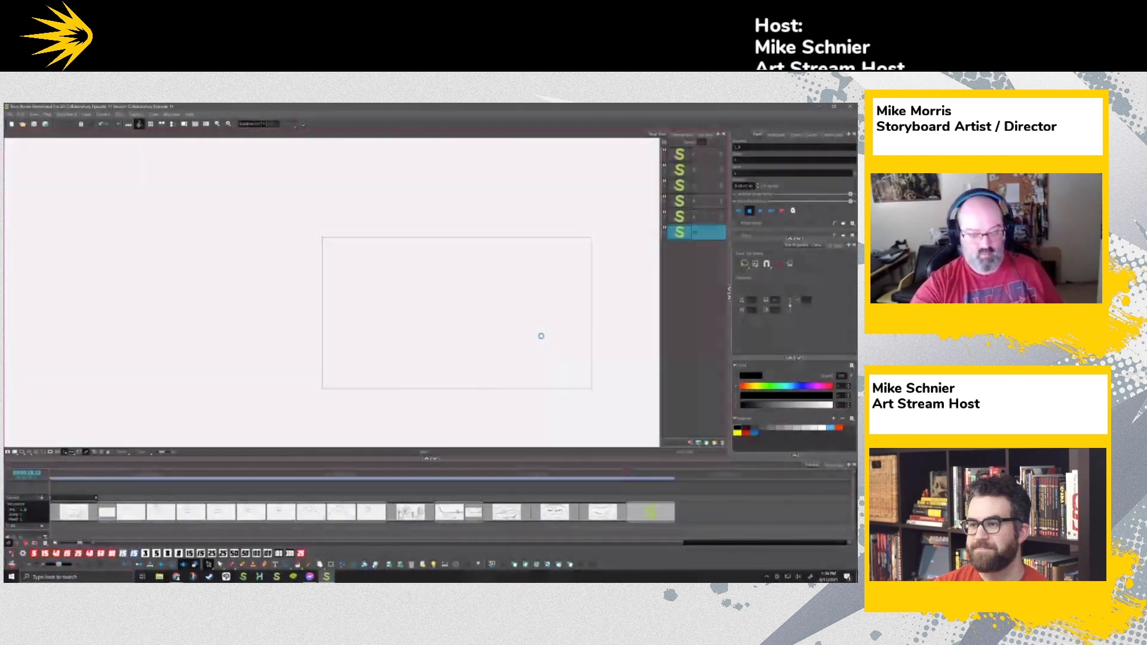
{"action": "key", "text": "ctrl+v"}
{"action": "left_click", "coordinate": [539, 179]}
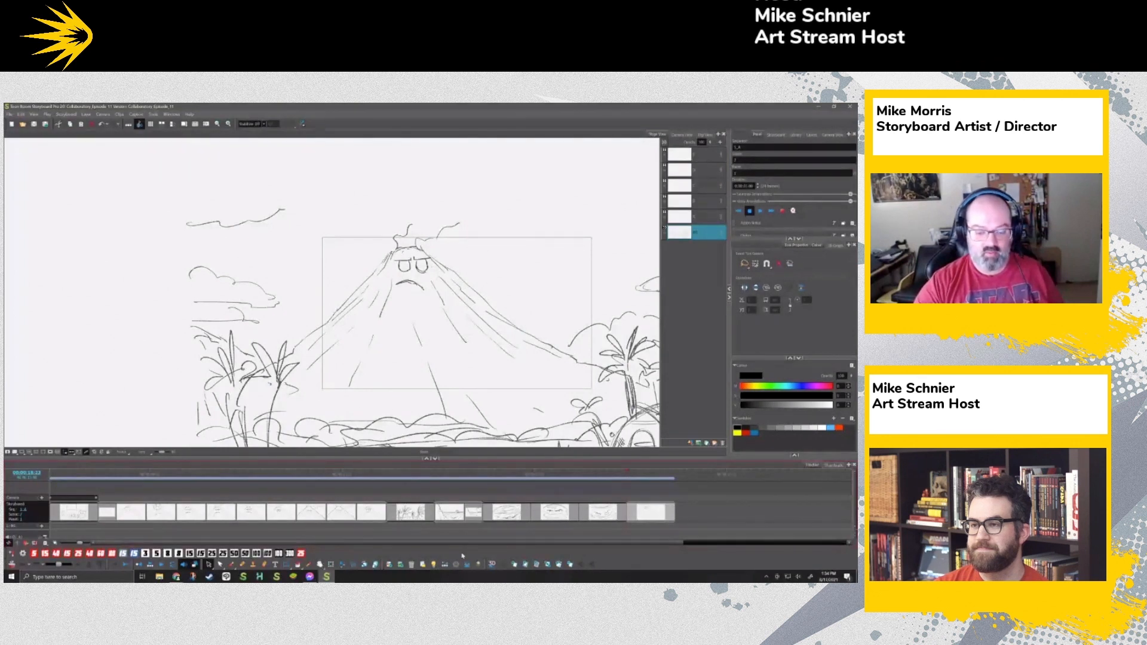
Step: Shrink and reposition the camera frame tightly around the volcano's frowning face in the new panel
{"action": "left_click", "coordinate": [342, 563]}
{"action": "left_click_drag", "start_coordinate": [598, 306], "coordinate": [531, 265]}
{"action": "left_click_drag", "start_coordinate": [328, 217], "coordinate": [333, 220]}
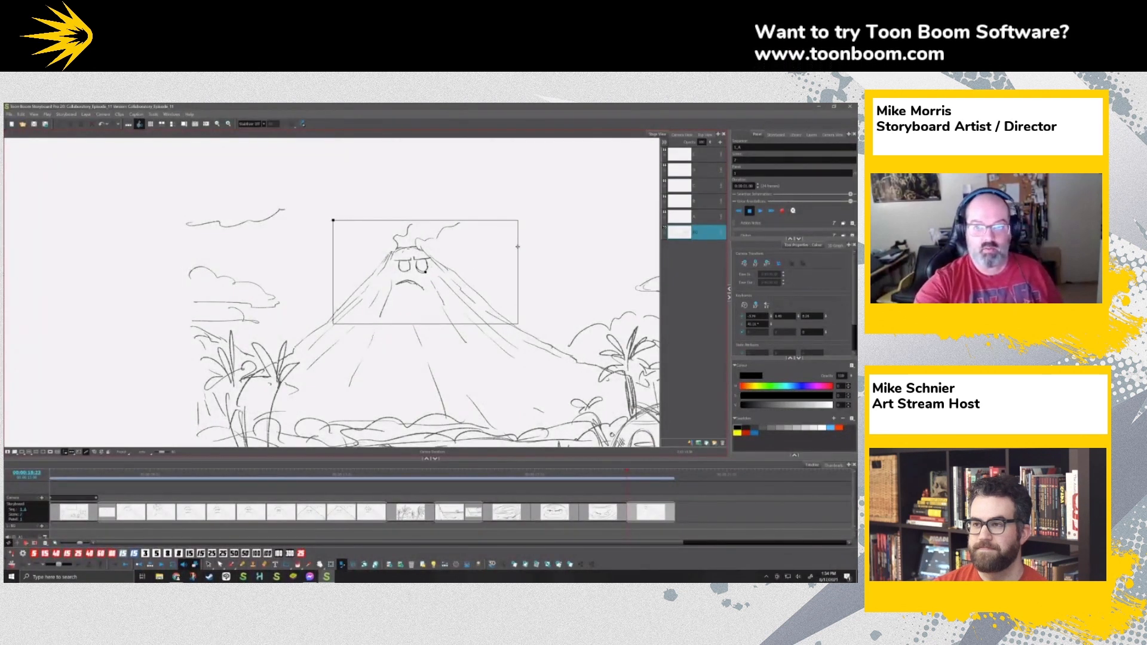
{"action": "left_click_drag", "start_coordinate": [519, 247], "coordinate": [518, 249]}
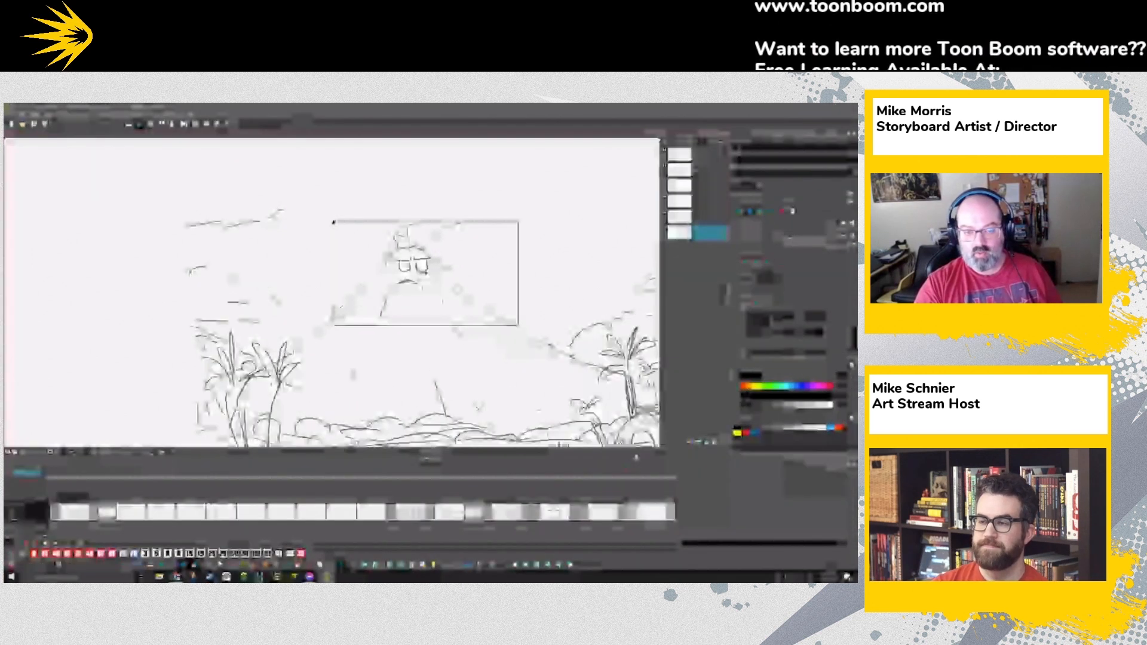
Step: Split the storm close-up into a second panel and select the brow and eye lines of the face
{"action": "mouse_move", "coordinate": [637, 470]}
{"action": "left_mouse_down"}
{"action": "mouse_move", "coordinate": [536, 483]}
{"action": "mouse_move", "coordinate": [607, 476]}
{"action": "left_mouse_up"}
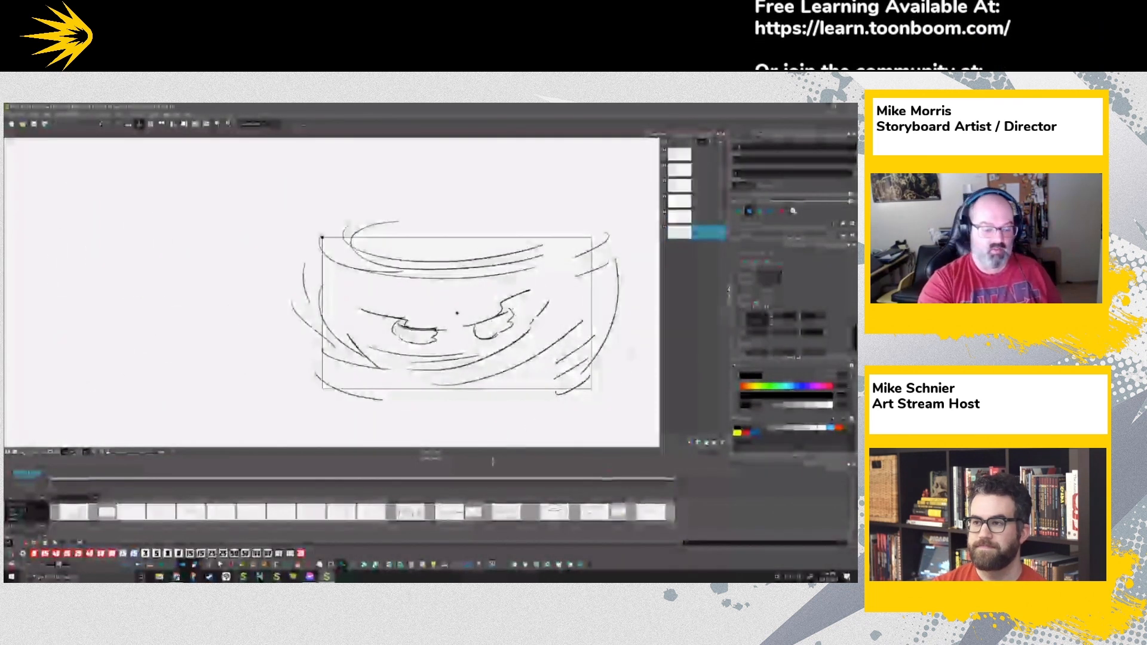
{"action": "left_click", "coordinate": [207, 564]}
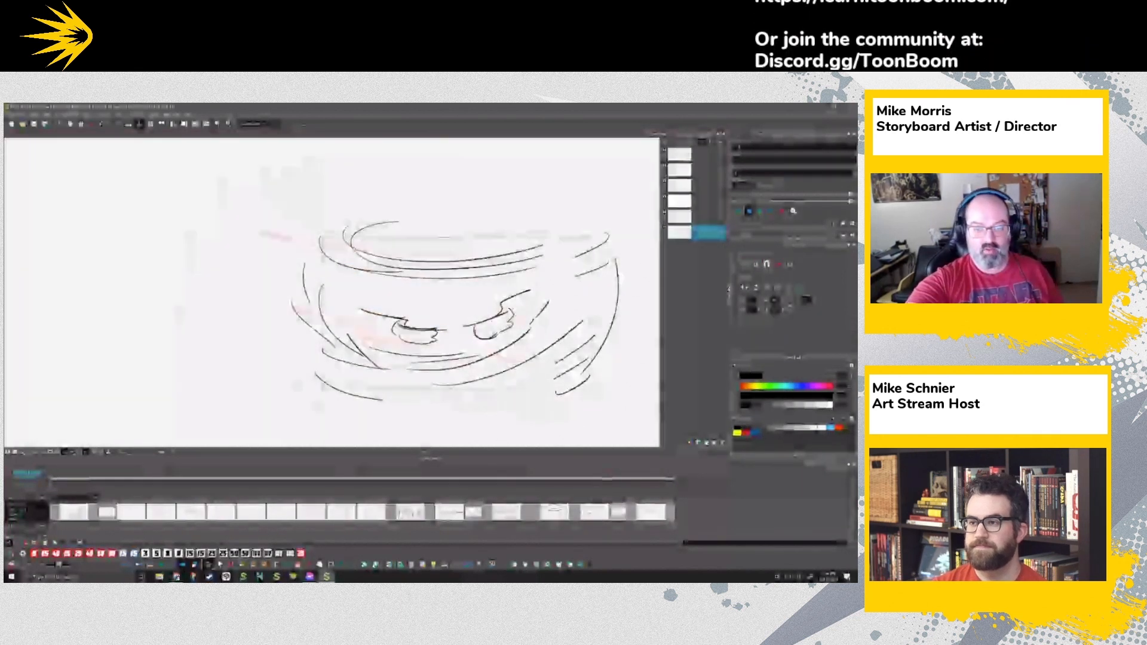
{"action": "scroll", "coordinate": [456, 312], "scroll_direction": "up", "scroll_amount": 3}
{"action": "left_click_drag", "start_coordinate": [419, 340], "coordinate": [418, 302]}
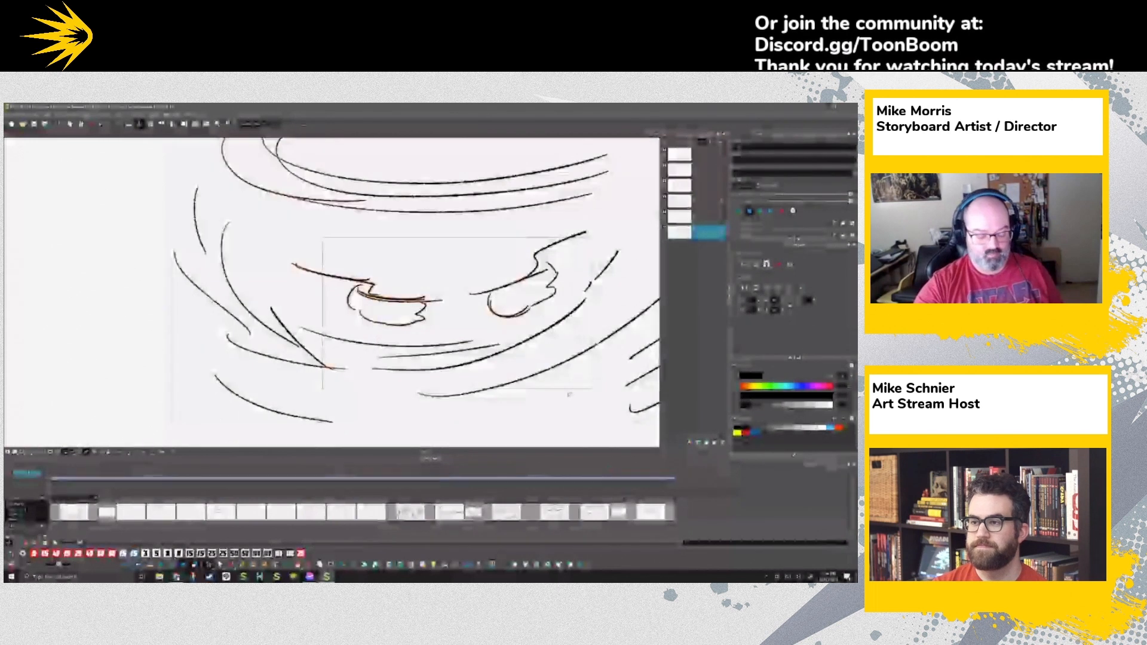
Step: Select and copy the entire cliff-and-field drawing from its earlier panel on the timeline
{"action": "key", "text": "1"}
{"action": "key", "text": "1"}
{"action": "key", "text": "1"}
{"action": "key", "text": "1"}
{"action": "mouse_move", "coordinate": [609, 476]}
{"action": "left_mouse_down"}
{"action": "mouse_move", "coordinate": [517, 484]}
{"action": "mouse_move", "coordinate": [648, 489]}
{"action": "mouse_move", "coordinate": [634, 488]}
{"action": "left_mouse_up"}
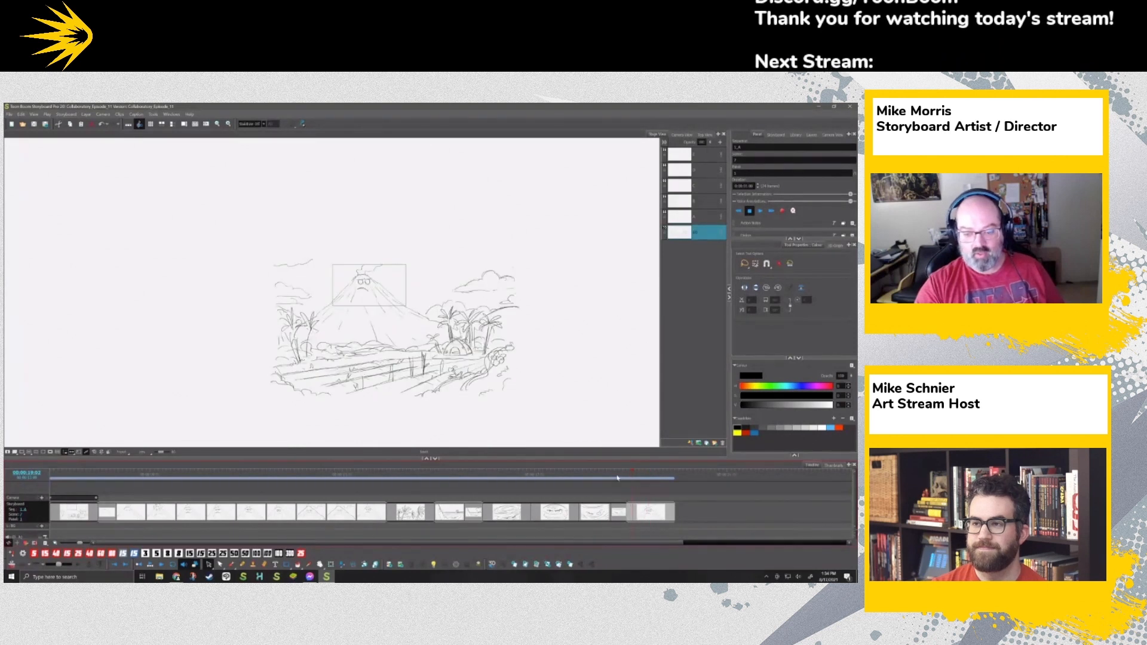
{"action": "left_click", "coordinate": [476, 518]}
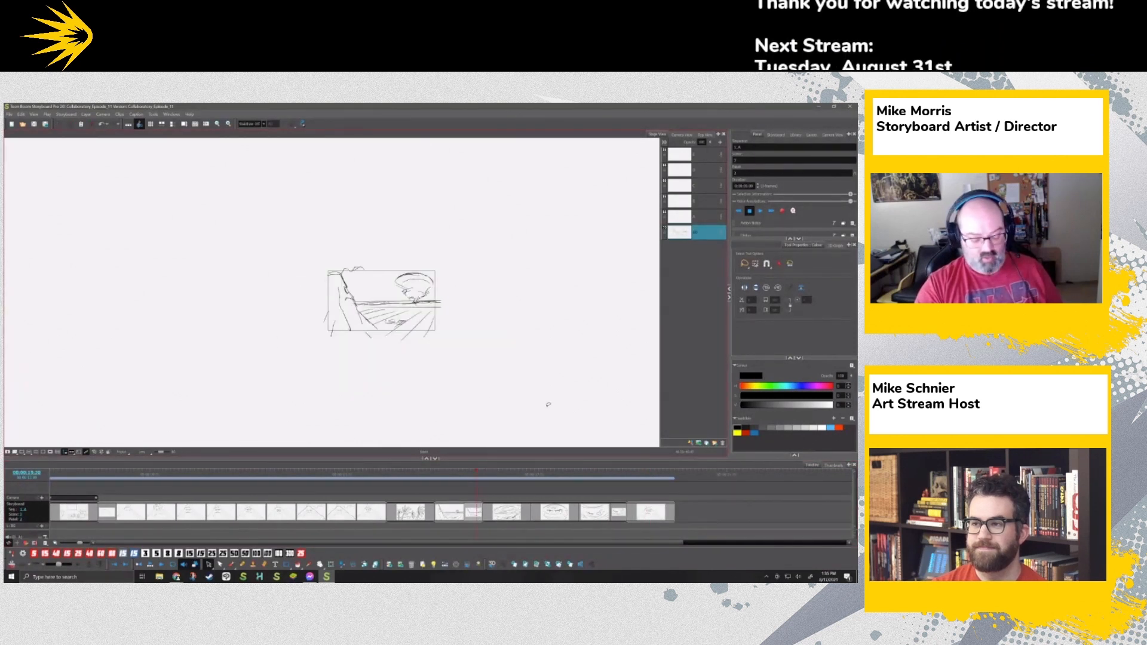
{"action": "key", "text": "ctrl+a"}
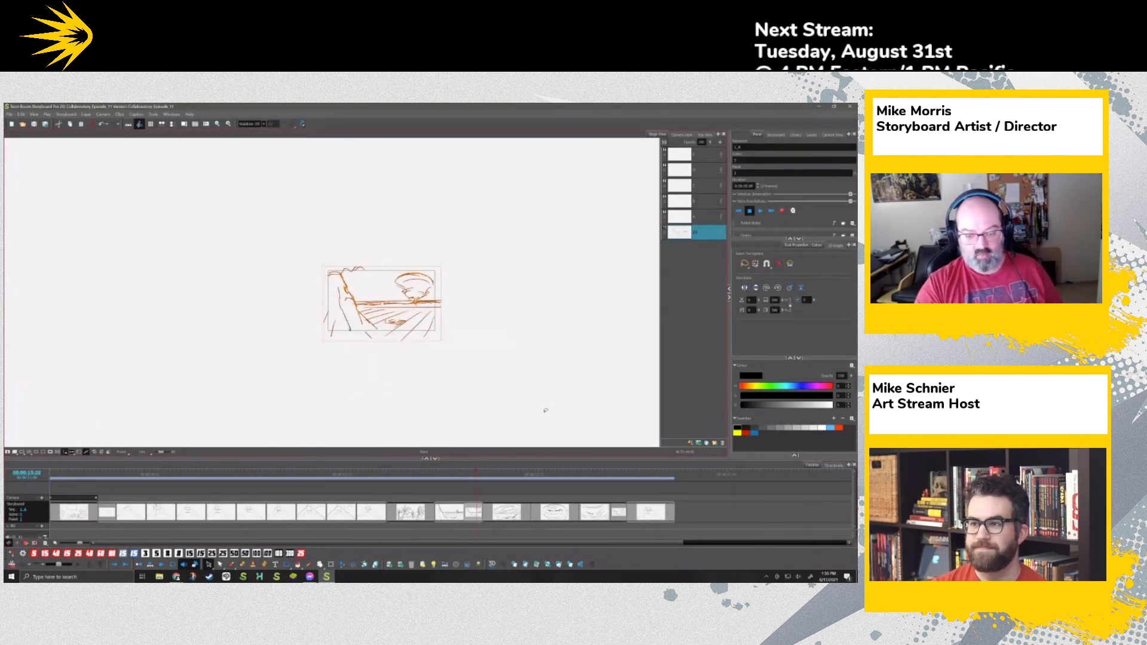
Step: Add a blank panel after the close-up of the angry eyes and paste the cliff-and-field drawing into it
{"action": "left_click", "coordinate": [622, 516]}
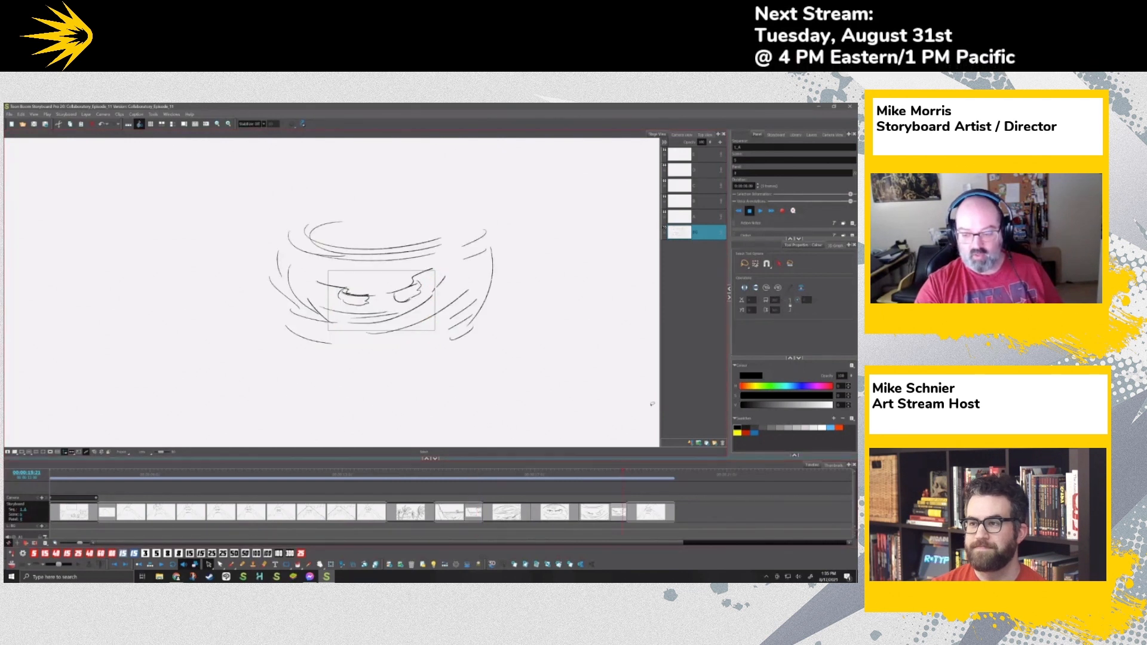
{"action": "left_click", "coordinate": [524, 564]}
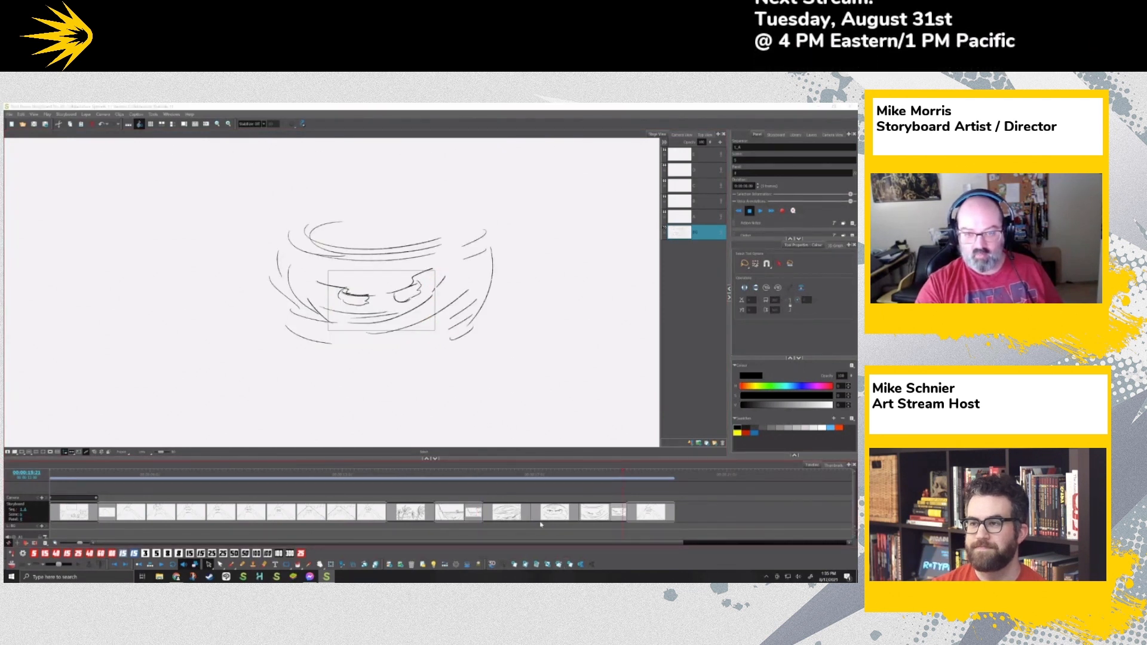
{"action": "left_click", "coordinate": [442, 395]}
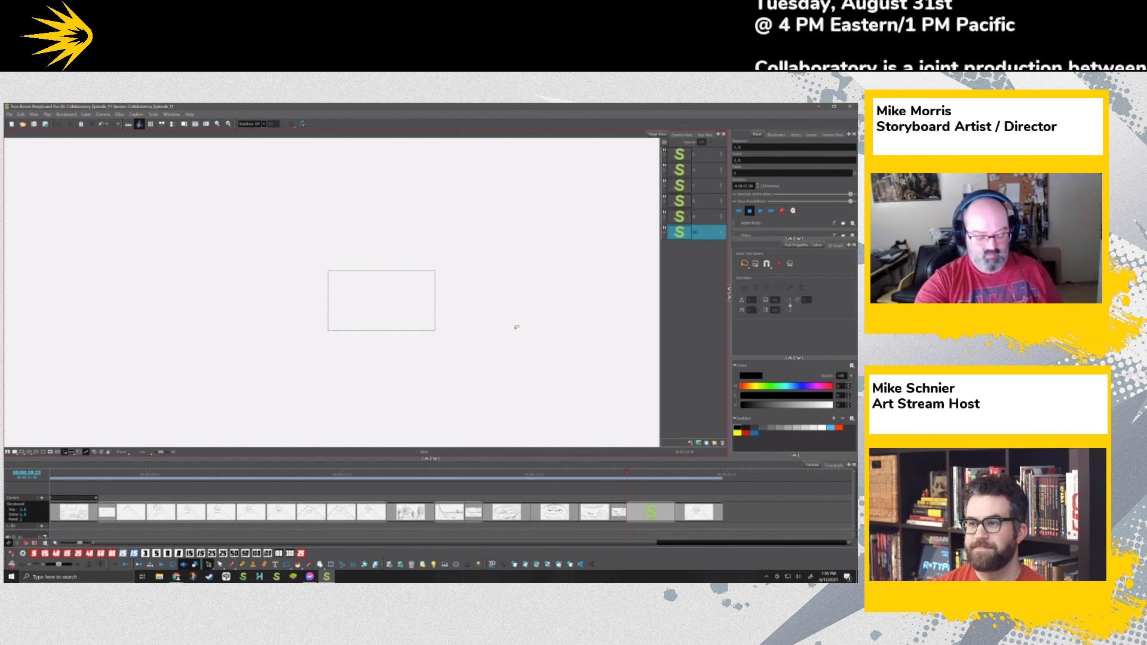
{"action": "key", "text": "ctrl+v"}
{"action": "left_click", "coordinate": [517, 314]}
Step: Delete the funnel cloud above the horizon from the pasted cliff-and-field drawing
{"action": "key", "text": "2"}
{"action": "key", "text": "2"}
{"action": "key", "text": "2"}
{"action": "key", "text": "2"}
{"action": "key", "text": "2"}
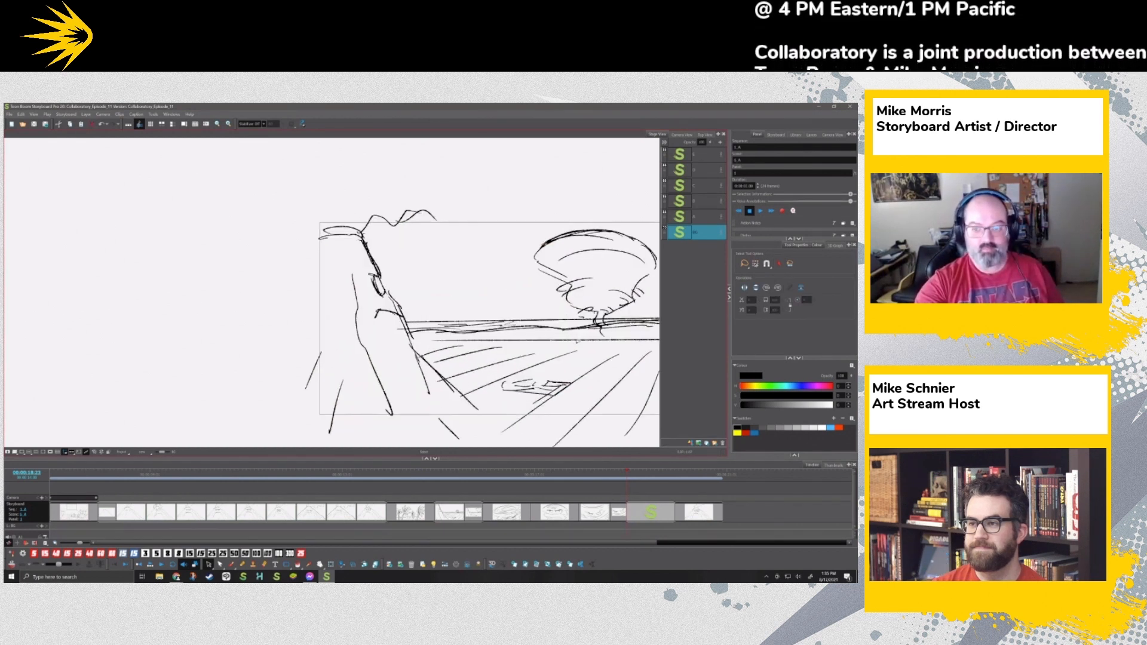
{"action": "left_click_drag", "start_coordinate": [606, 351], "coordinate": [488, 365]}
{"action": "mouse_move", "coordinate": [523, 316]}
{"action": "left_mouse_down"}
{"action": "mouse_move", "coordinate": [402, 269]}
{"action": "mouse_move", "coordinate": [541, 256]}
{"action": "mouse_move", "coordinate": [532, 311]}
{"action": "left_mouse_up"}
{"action": "key", "text": "Delete"}
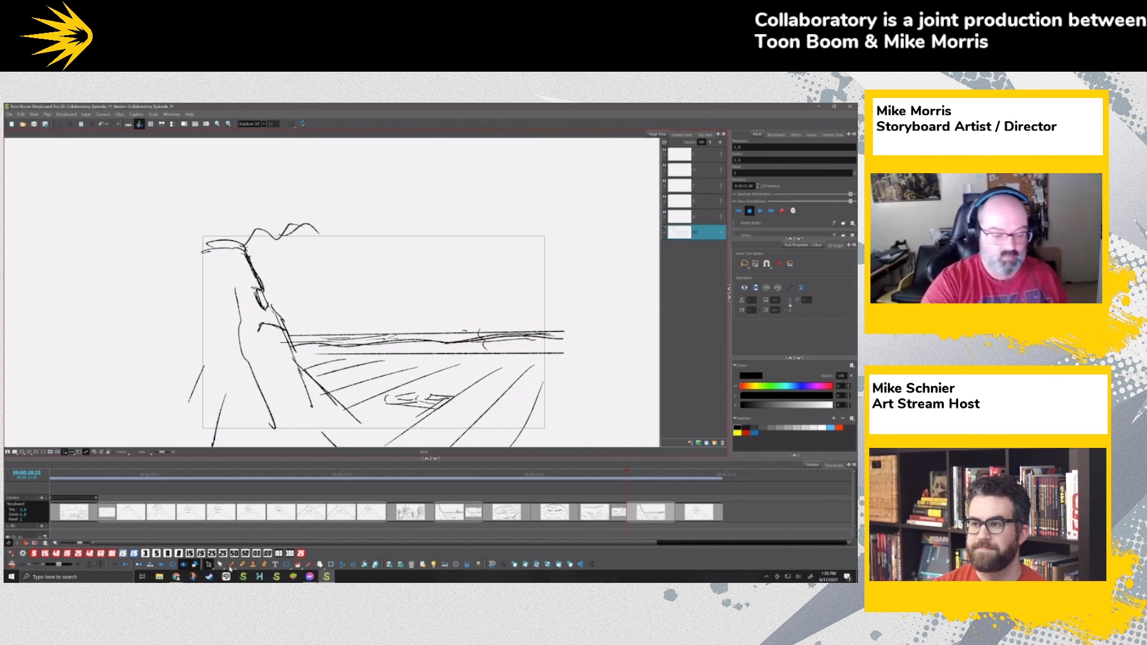
Step: Brush in a larger funnel cloud over the field, with an oval rim, a twisting tail and a scowling face
{"action": "left_click", "coordinate": [231, 566]}
{"action": "mouse_move", "coordinate": [459, 234]}
{"action": "left_mouse_down"}
{"action": "mouse_move", "coordinate": [483, 219]}
{"action": "mouse_move", "coordinate": [389, 241]}
{"action": "mouse_move", "coordinate": [386, 257]}
{"action": "left_mouse_up"}
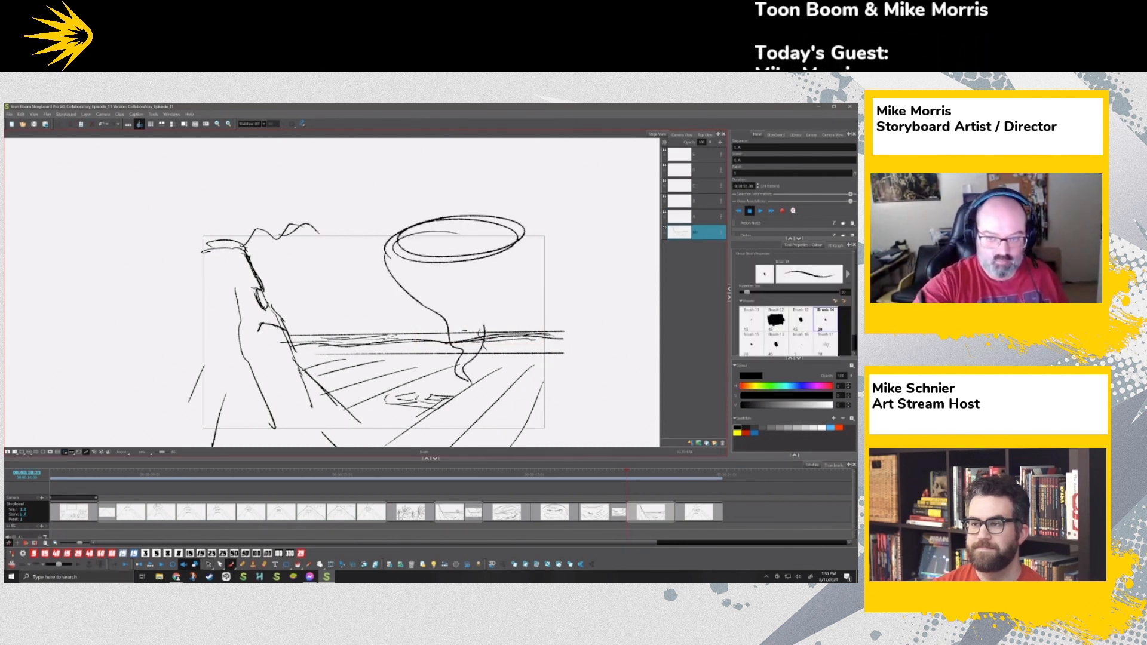
{"action": "mouse_move", "coordinate": [421, 277]}
{"action": "left_mouse_down"}
{"action": "mouse_move", "coordinate": [495, 275]}
{"action": "mouse_move", "coordinate": [443, 298]}
{"action": "mouse_move", "coordinate": [486, 292]}
{"action": "left_mouse_up"}
{"action": "left_click_drag", "start_coordinate": [417, 267], "coordinate": [452, 269]}
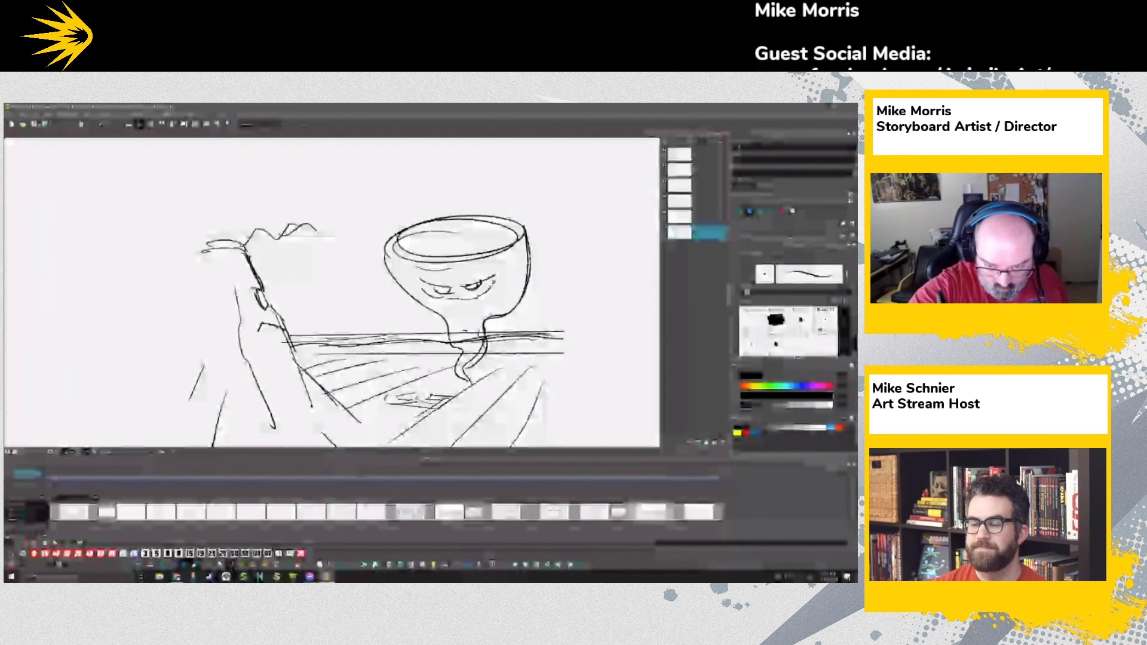
Step: Reinforce the funnel cloud's side and tail outlines, and add darker eye and brow strokes to its face
{"action": "left_click_drag", "start_coordinate": [445, 316], "coordinate": [455, 355]}
{"action": "left_click_drag", "start_coordinate": [382, 248], "coordinate": [470, 367]}
{"action": "left_click_drag", "start_coordinate": [527, 227], "coordinate": [514, 309]}
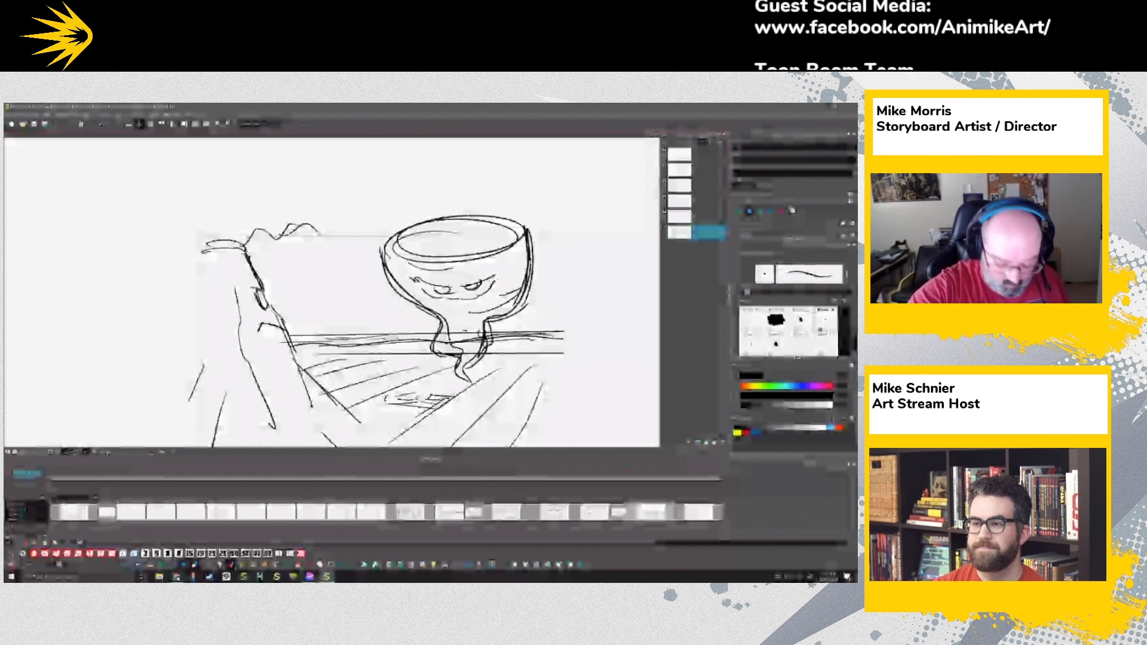
{"action": "left_click_drag", "start_coordinate": [465, 288], "coordinate": [495, 276]}
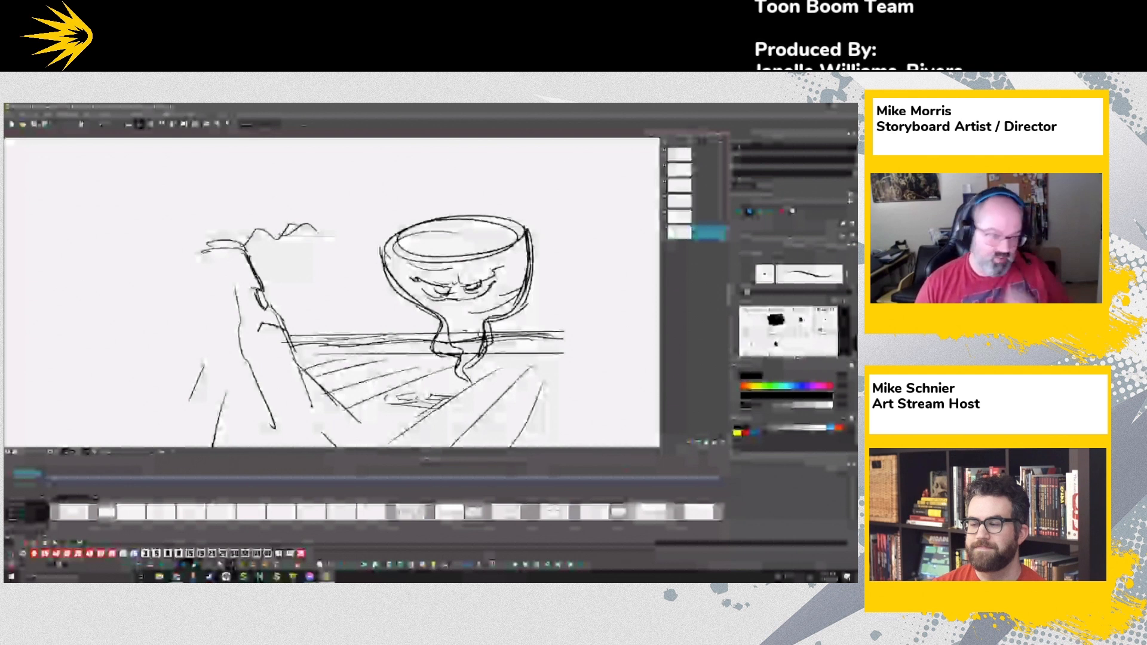
Step: Replace the volcano's face in the final panel with slanted angry eyes and a wavy frown
{"action": "key", "text": "Right"}
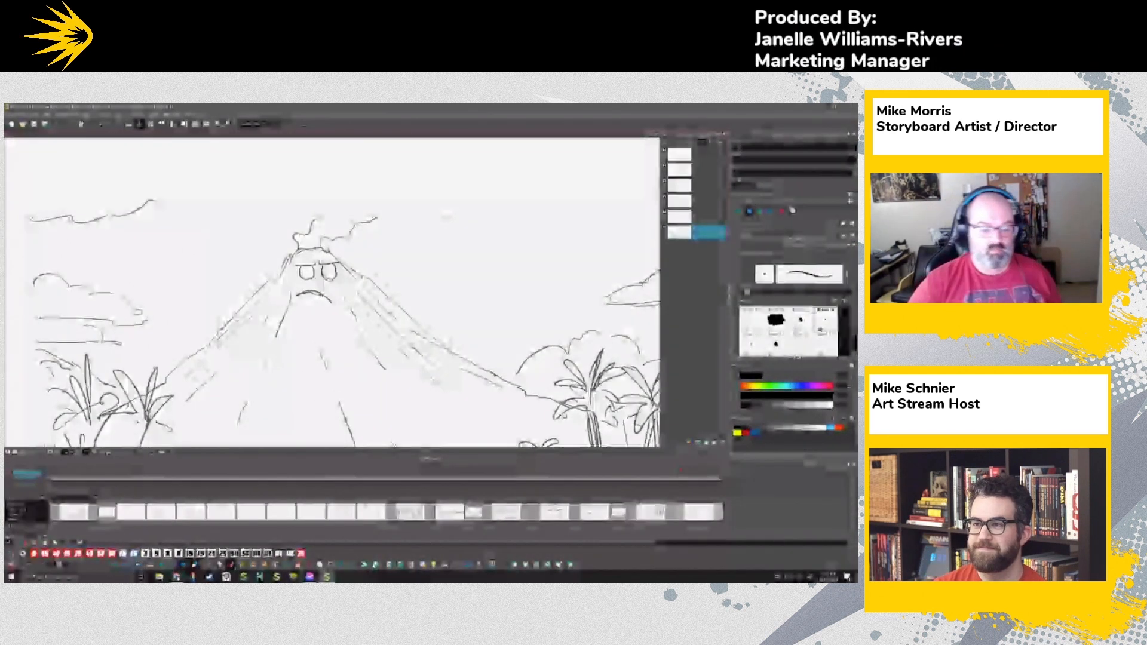
{"action": "left_click", "coordinate": [209, 565]}
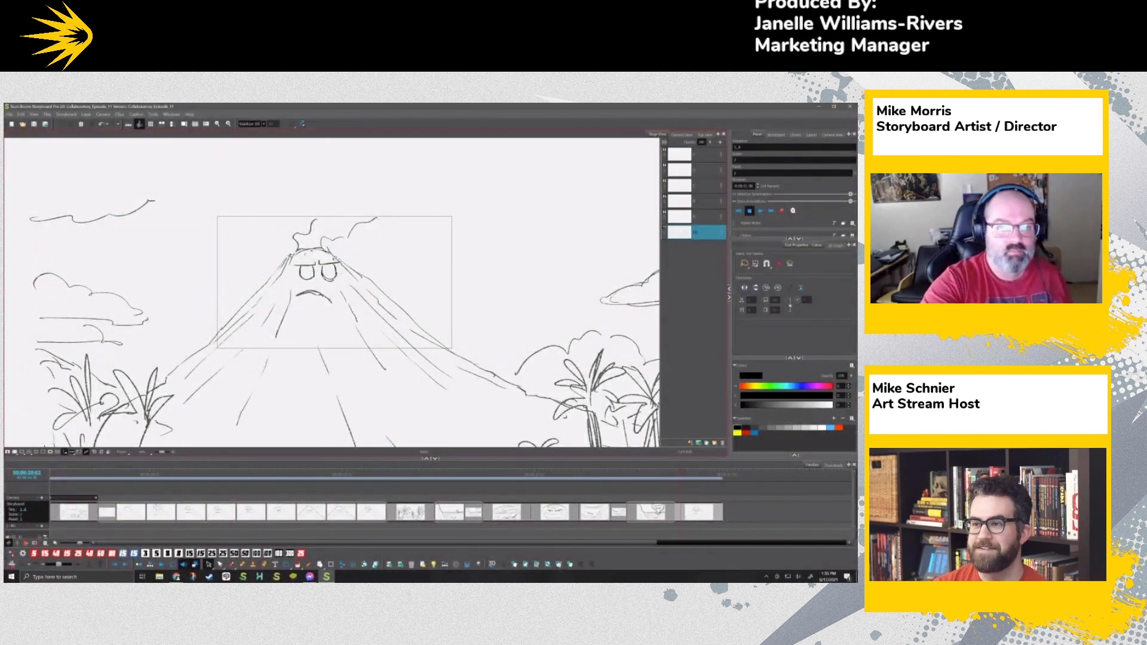
{"action": "left_click_drag", "start_coordinate": [335, 298], "coordinate": [338, 267]}
{"action": "key", "text": "Delete"}
{"action": "key", "text": "alt+b"}
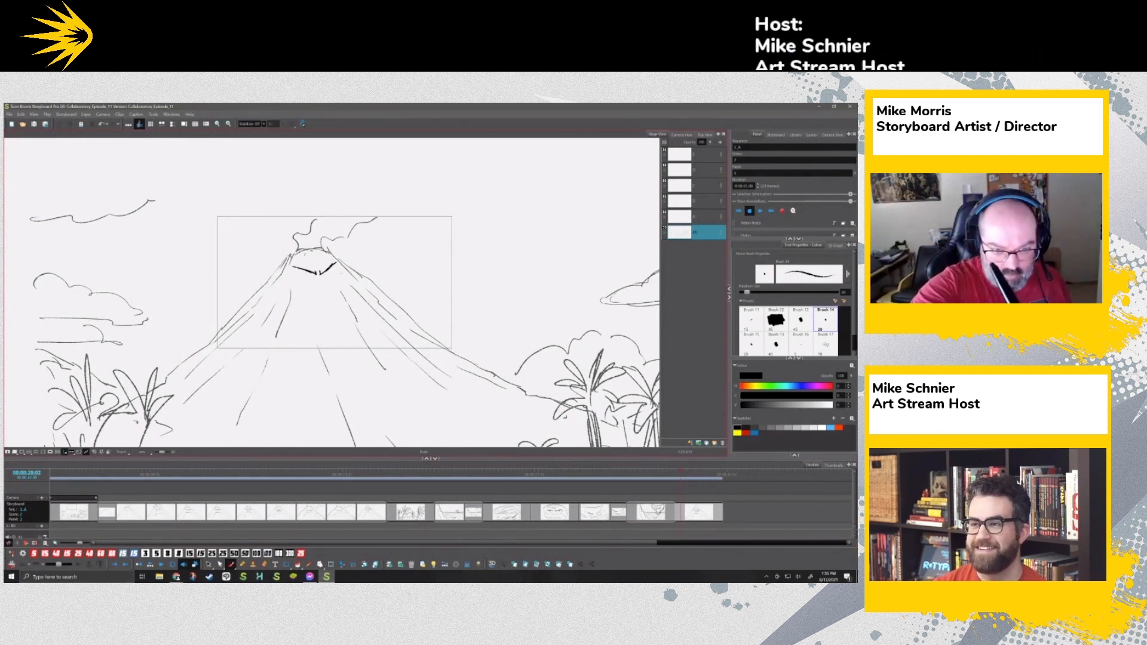
{"action": "left_click_drag", "start_coordinate": [297, 274], "coordinate": [315, 275]}
{"action": "left_click_drag", "start_coordinate": [322, 275], "coordinate": [334, 270]}
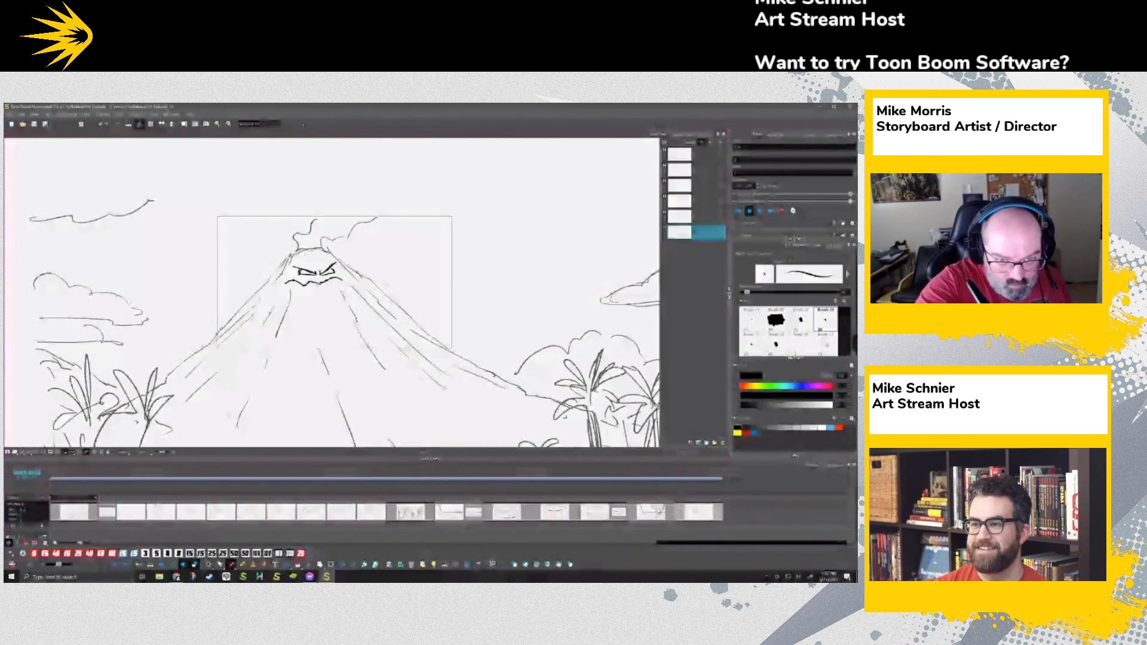
Step: Draw curling smoke plumes on both sides of the crater and jagged flames rising from its opening
{"action": "left_click_drag", "start_coordinate": [292, 250], "coordinate": [282, 193]}
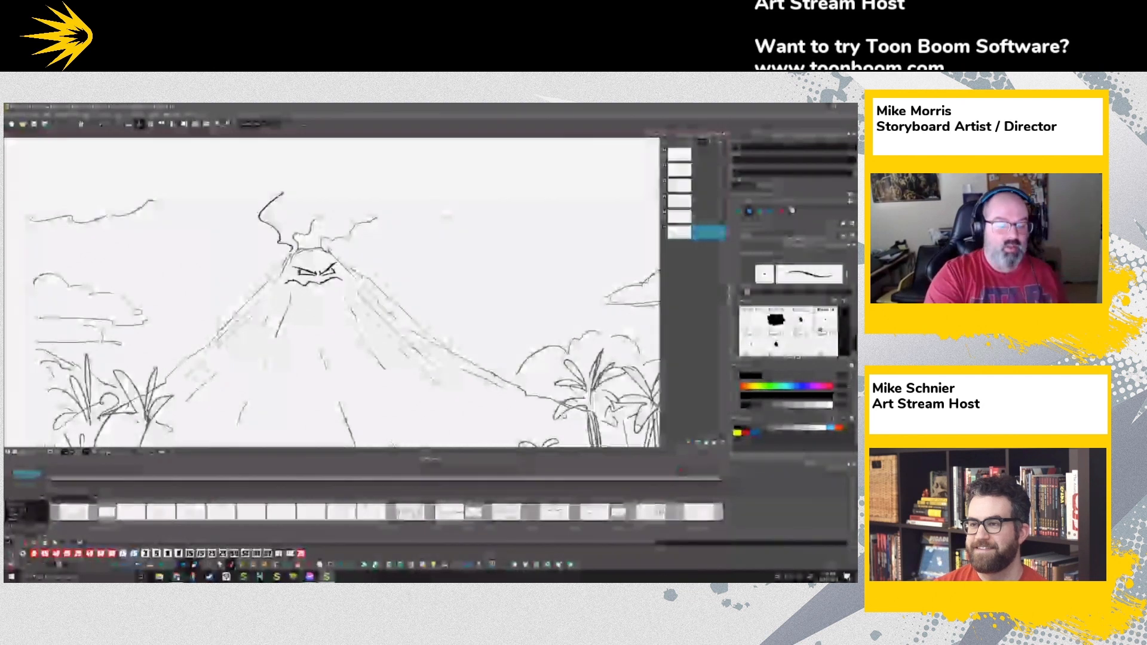
{"action": "left_click_drag", "start_coordinate": [358, 251], "coordinate": [399, 193]}
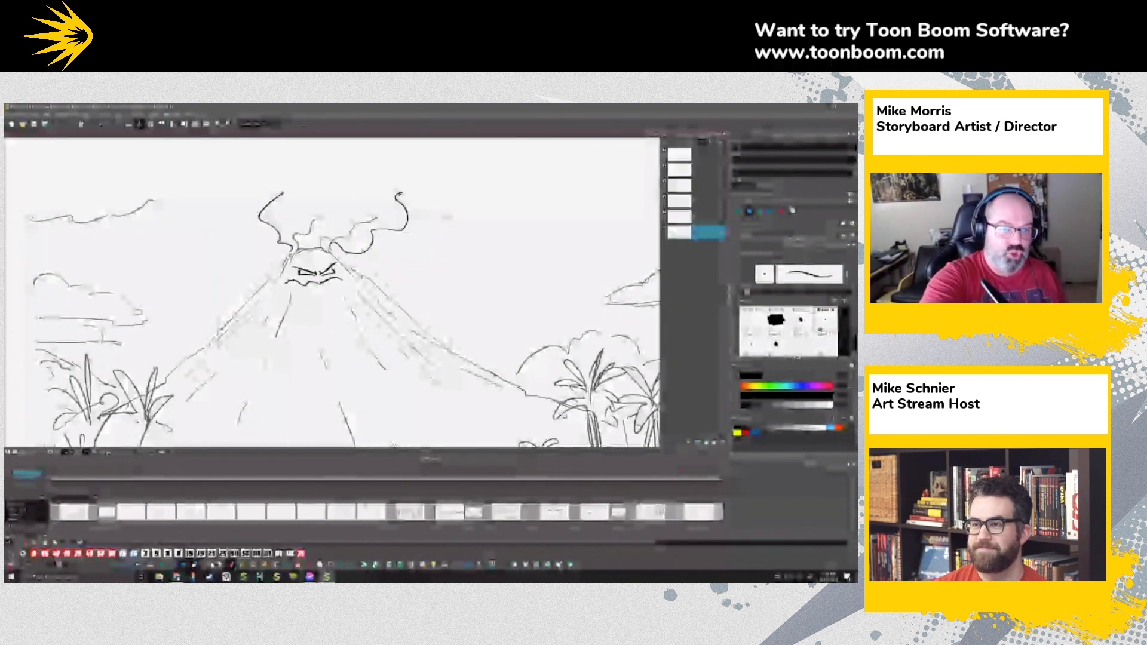
{"action": "mouse_move", "coordinate": [311, 233]}
{"action": "left_mouse_down"}
{"action": "mouse_move", "coordinate": [306, 250]}
{"action": "mouse_move", "coordinate": [334, 242]}
{"action": "left_mouse_up"}
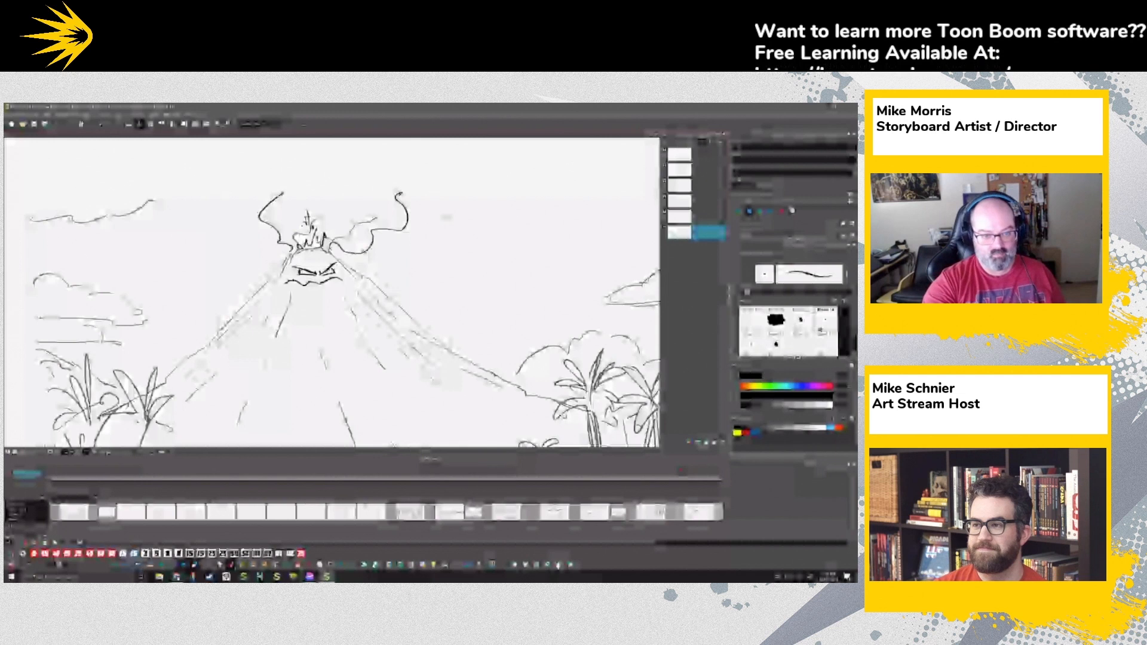
Step: Duplicate the volcano panel and recolor the face, smoke and flame strokes red in the copy
{"action": "left_click", "coordinate": [558, 565]}
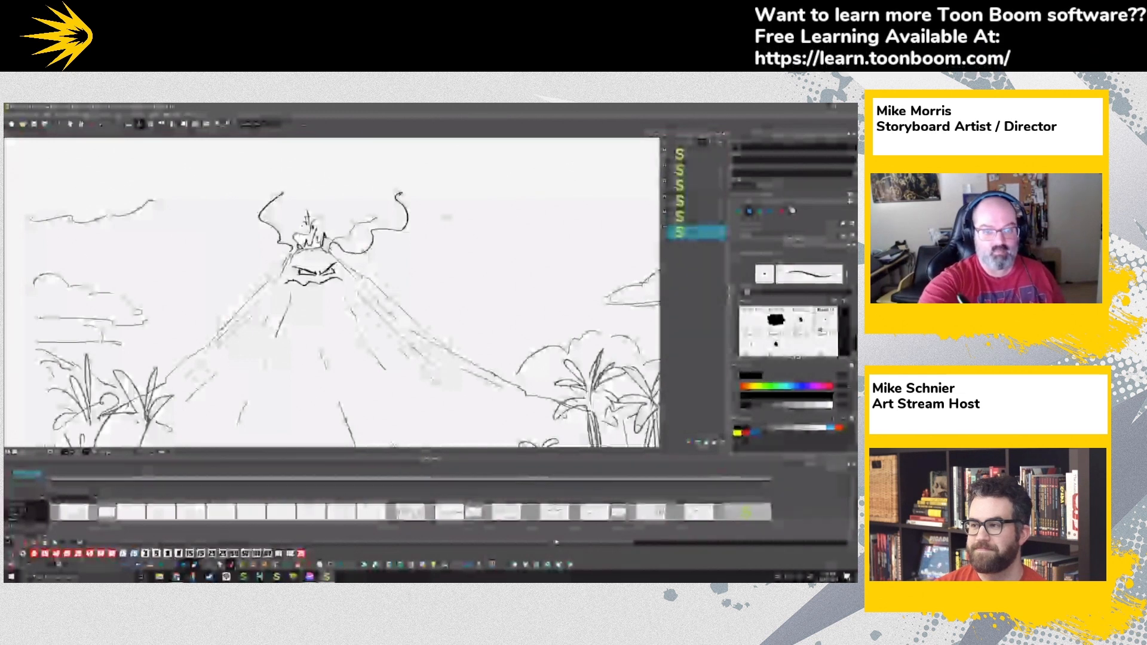
{"action": "left_click", "coordinate": [229, 565]}
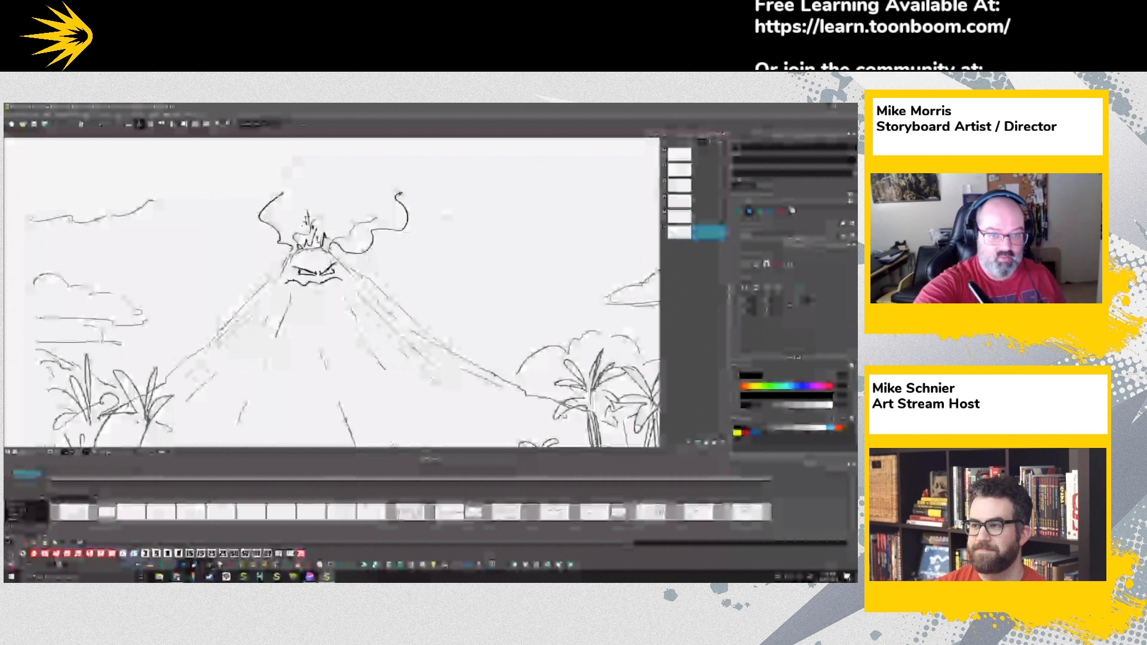
{"action": "key", "text": "ctrl+a"}
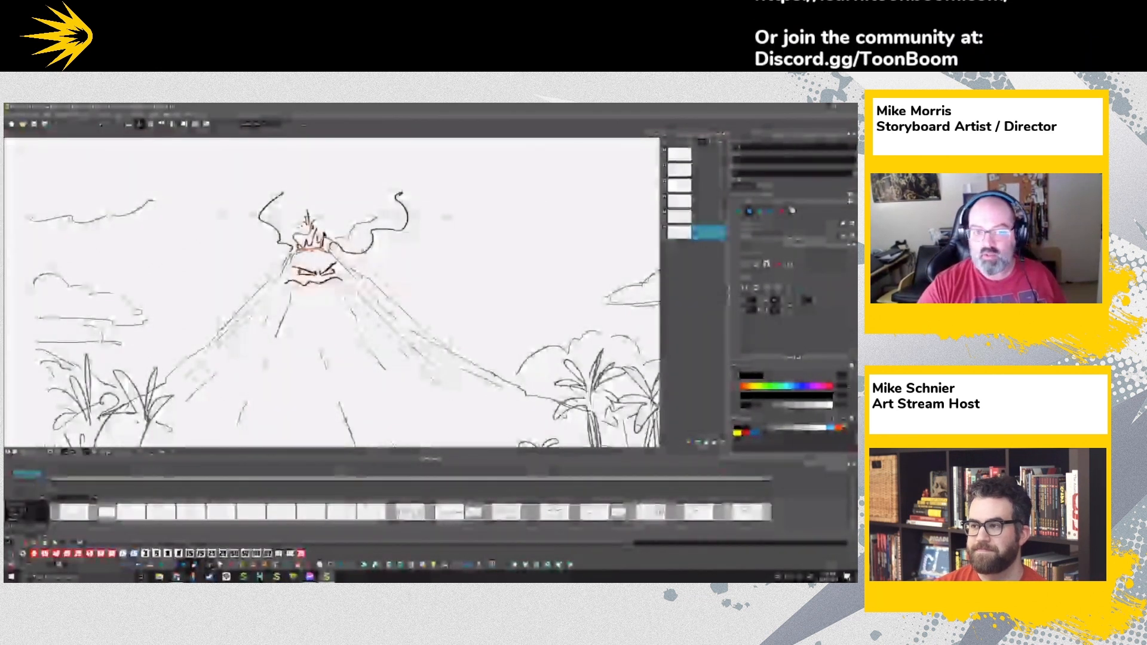
{"action": "left_click", "coordinate": [840, 427]}
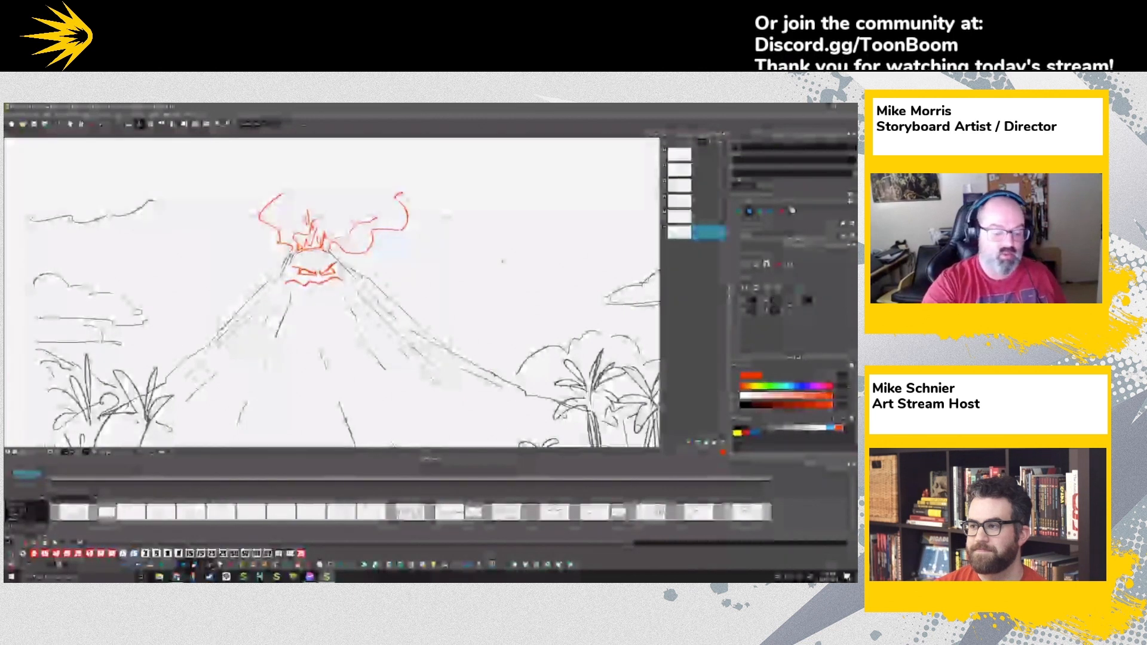
Step: Draw a wide-open mouth on the volcano with a black brush, with lava streams spilling down the slope below
{"action": "key", "text": "alt+b"}
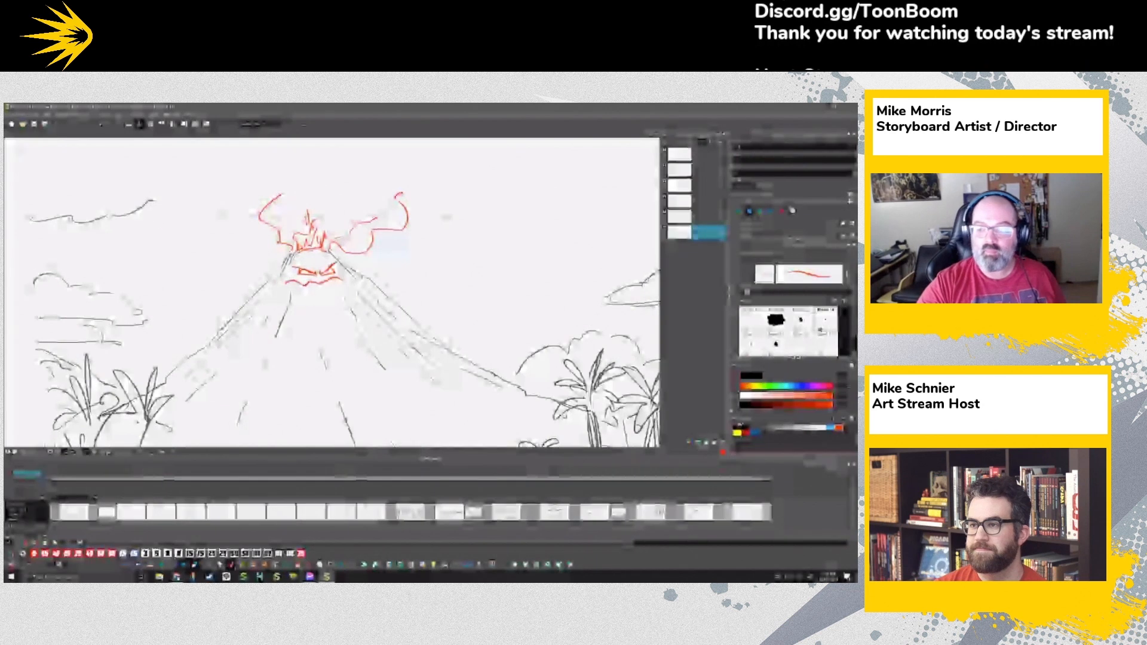
{"action": "left_click", "coordinate": [741, 427]}
{"action": "mouse_move", "coordinate": [333, 278]}
{"action": "left_mouse_down"}
{"action": "mouse_move", "coordinate": [297, 288]}
{"action": "mouse_move", "coordinate": [291, 311]}
{"action": "mouse_move", "coordinate": [303, 308]}
{"action": "left_mouse_up"}
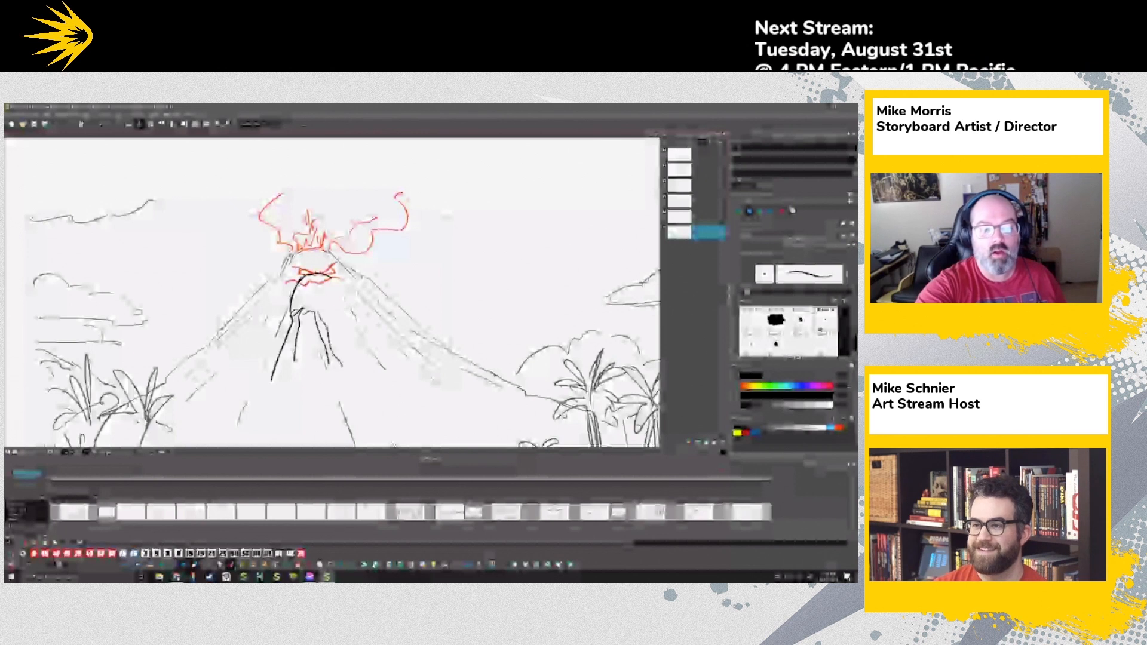
{"action": "left_click_drag", "start_coordinate": [335, 312], "coordinate": [384, 368]}
{"action": "left_click_drag", "start_coordinate": [345, 312], "coordinate": [402, 367]}
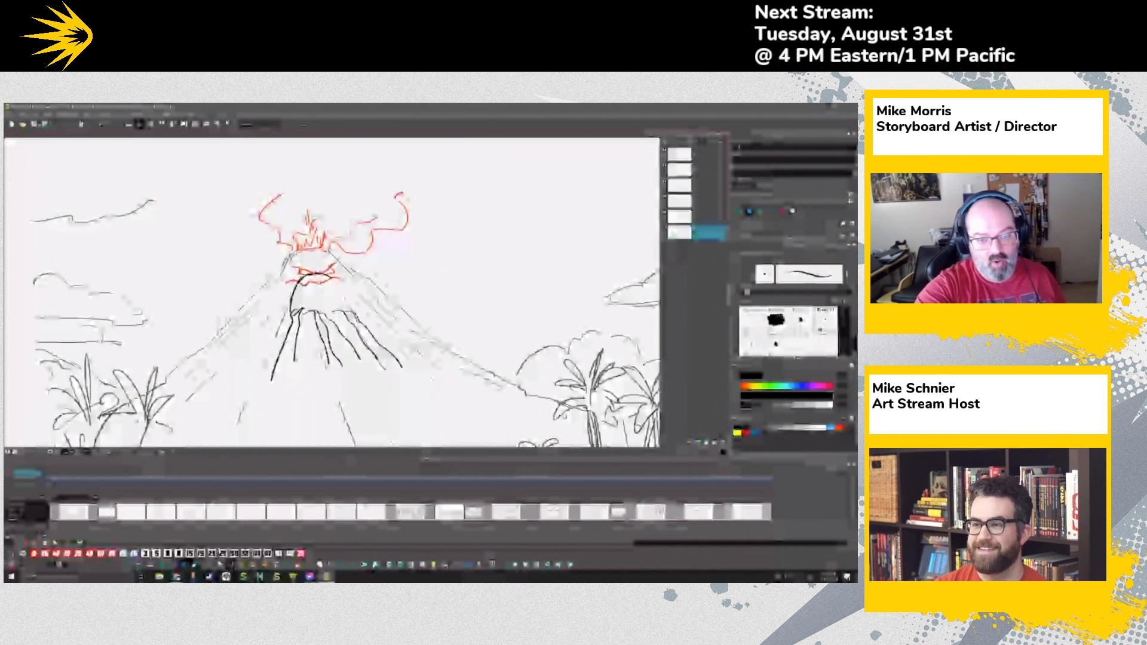
{"action": "left_click_drag", "start_coordinate": [337, 311], "coordinate": [374, 368]}
{"action": "mouse_move", "coordinate": [320, 313]}
{"action": "left_mouse_down"}
{"action": "mouse_move", "coordinate": [346, 337]}
{"action": "mouse_move", "coordinate": [303, 362]}
{"action": "left_mouse_up"}
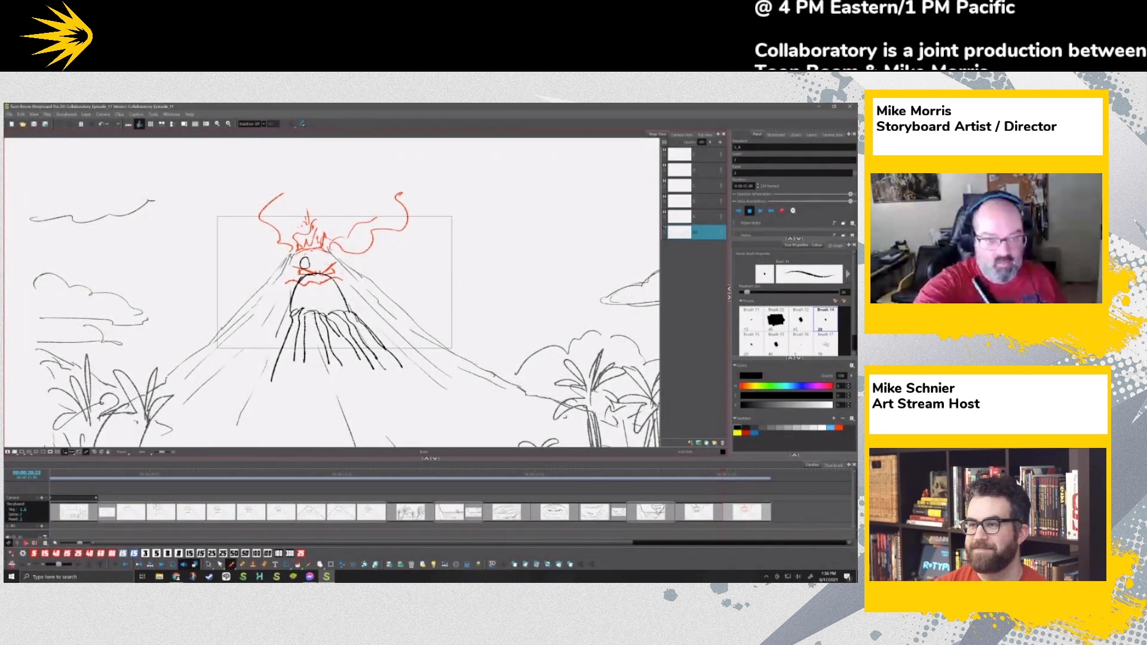
Step: Complete the pair of round eyes above the mouth and thicken the slope lines beside the lava
{"action": "left_click_drag", "start_coordinate": [322, 267], "coordinate": [318, 258]}
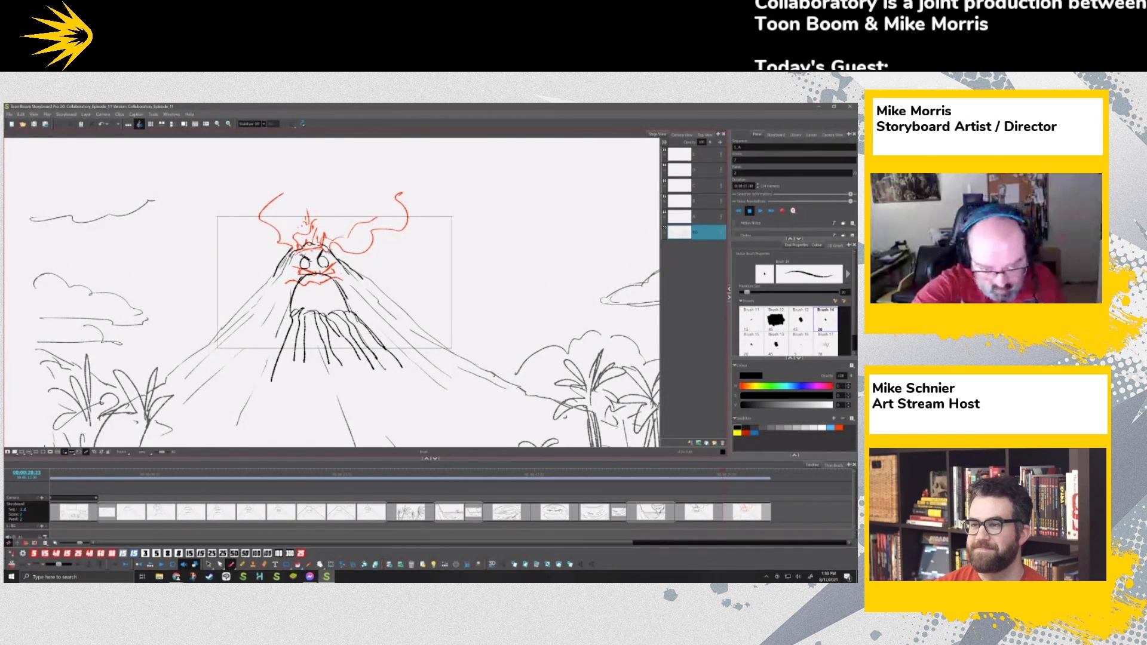
{"action": "left_click_drag", "start_coordinate": [296, 279], "coordinate": [282, 319]}
{"action": "left_click_drag", "start_coordinate": [284, 308], "coordinate": [267, 348]}
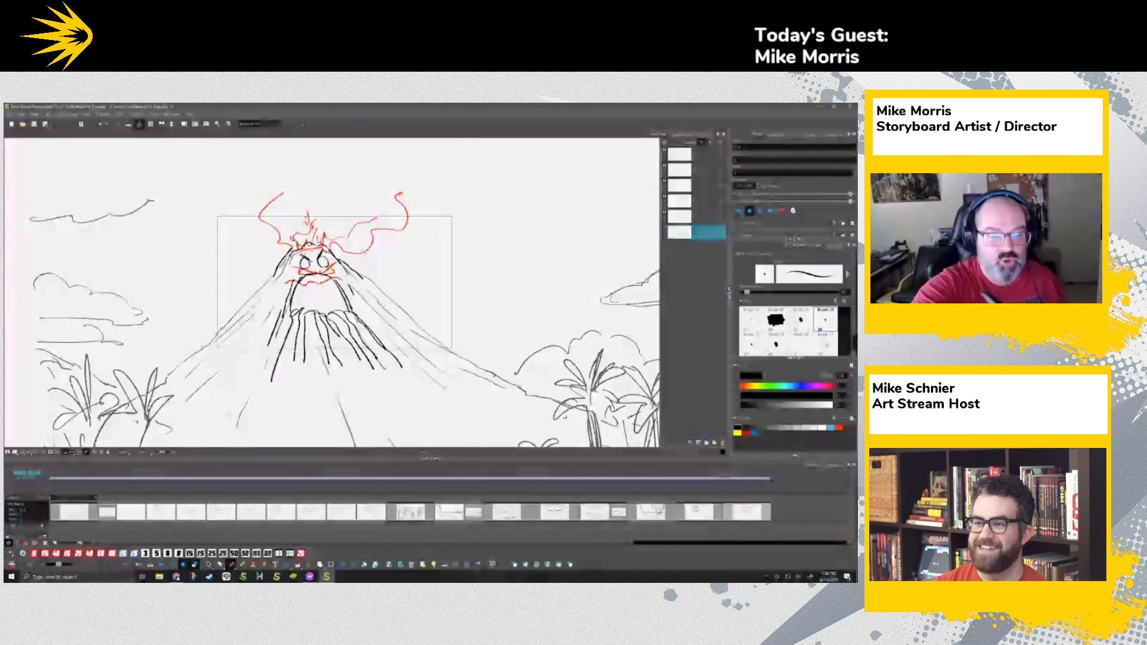
Step: Draw short black eruption splashes and droplets bursting outward from the crater
{"action": "left_click_drag", "start_coordinate": [263, 229], "coordinate": [272, 229]}
{"action": "mouse_move", "coordinate": [331, 227]}
{"action": "left_mouse_down"}
{"action": "mouse_move", "coordinate": [321, 212]}
{"action": "mouse_move", "coordinate": [364, 222]}
{"action": "left_mouse_up"}
{"action": "left_click_drag", "start_coordinate": [292, 227], "coordinate": [285, 214]}
{"action": "mouse_move", "coordinate": [302, 224]}
{"action": "left_mouse_down"}
{"action": "mouse_move", "coordinate": [293, 208]}
{"action": "mouse_move", "coordinate": [328, 220]}
{"action": "left_mouse_up"}
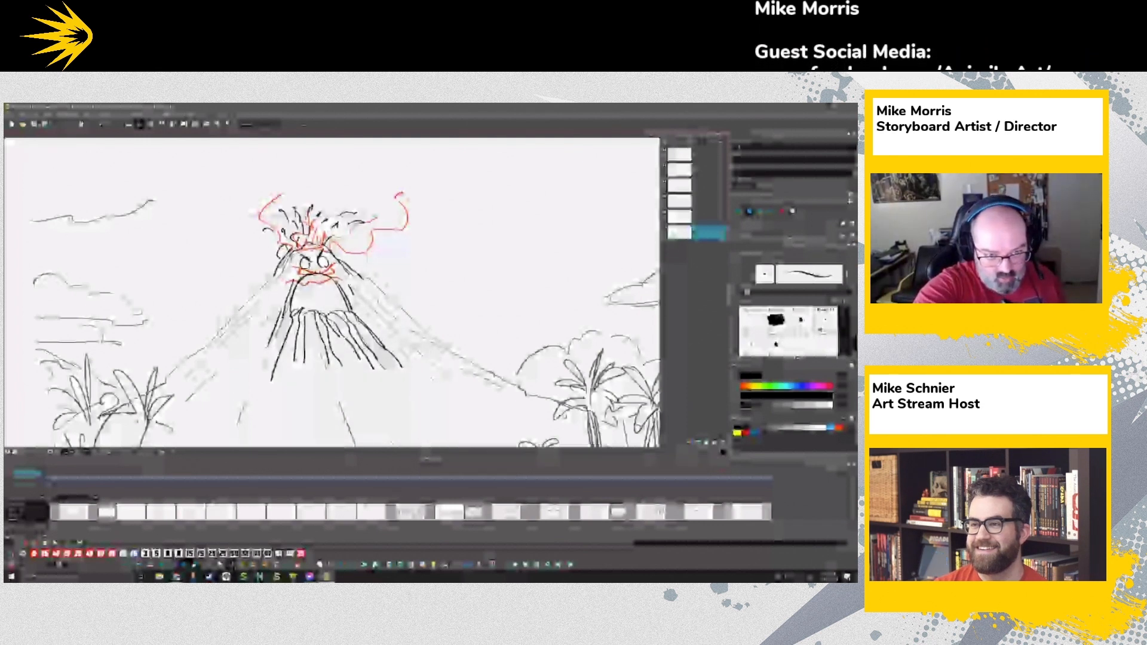
{"action": "left_click_drag", "start_coordinate": [325, 236], "coordinate": [337, 224]}
{"action": "left_click_drag", "start_coordinate": [328, 241], "coordinate": [343, 239]}
{"action": "left_click_drag", "start_coordinate": [262, 245], "coordinate": [257, 252]}
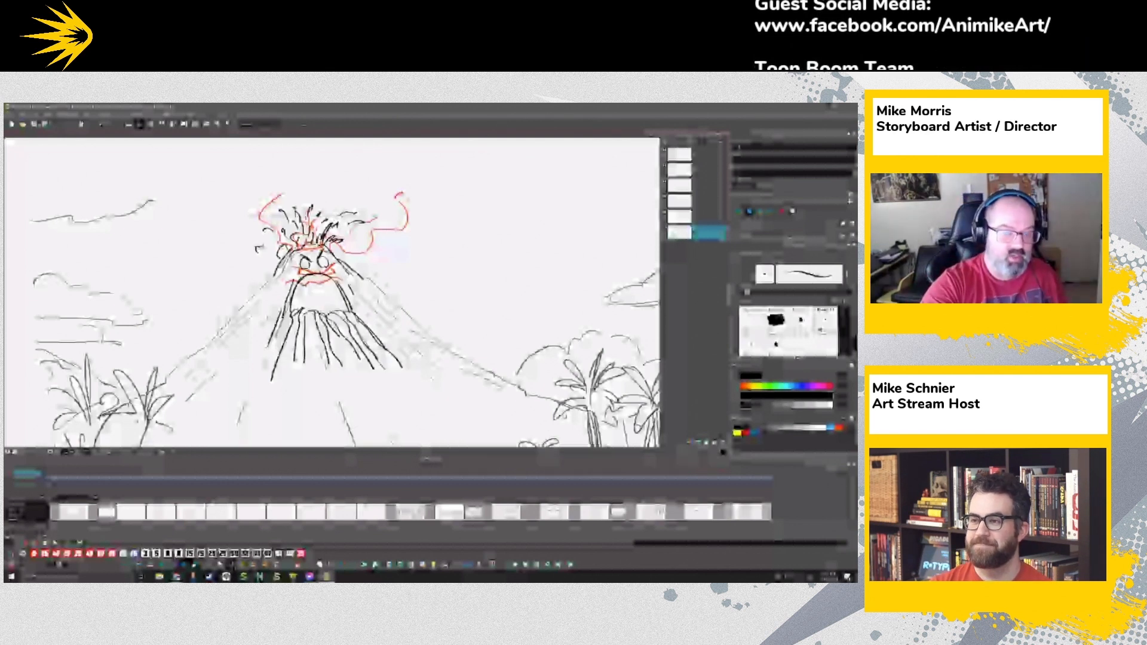
Step: Delete all the red reference strokes from the erupting volcano panel
{"action": "left_click", "coordinate": [221, 565]}
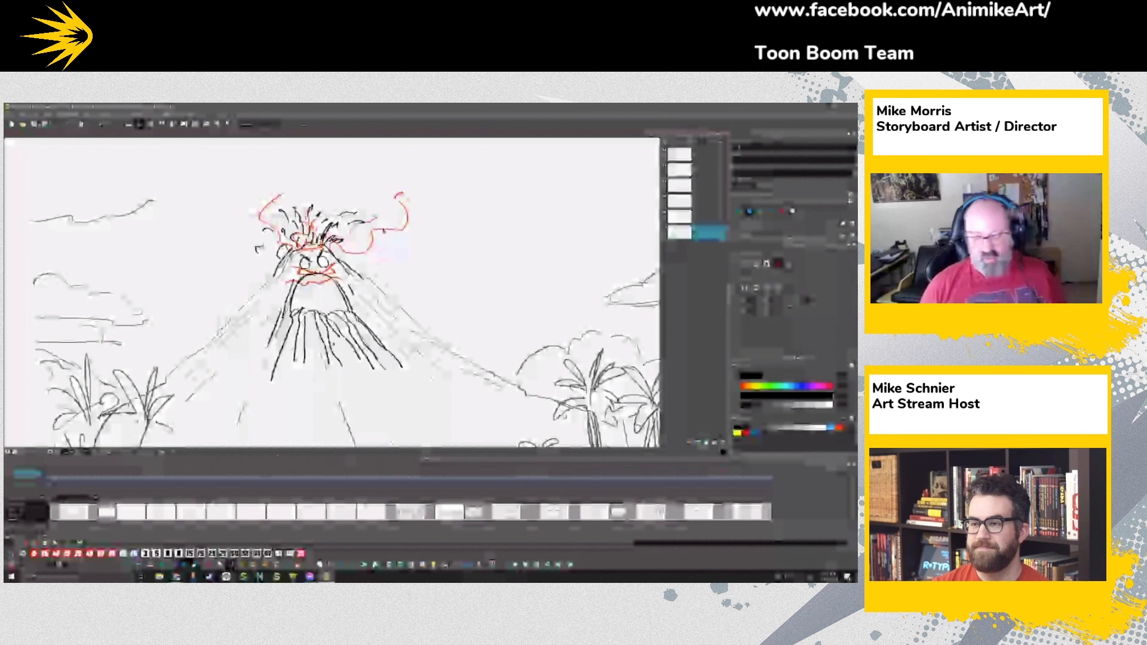
{"action": "key", "text": "ctrl+a"}
{"action": "key", "text": "Delete"}
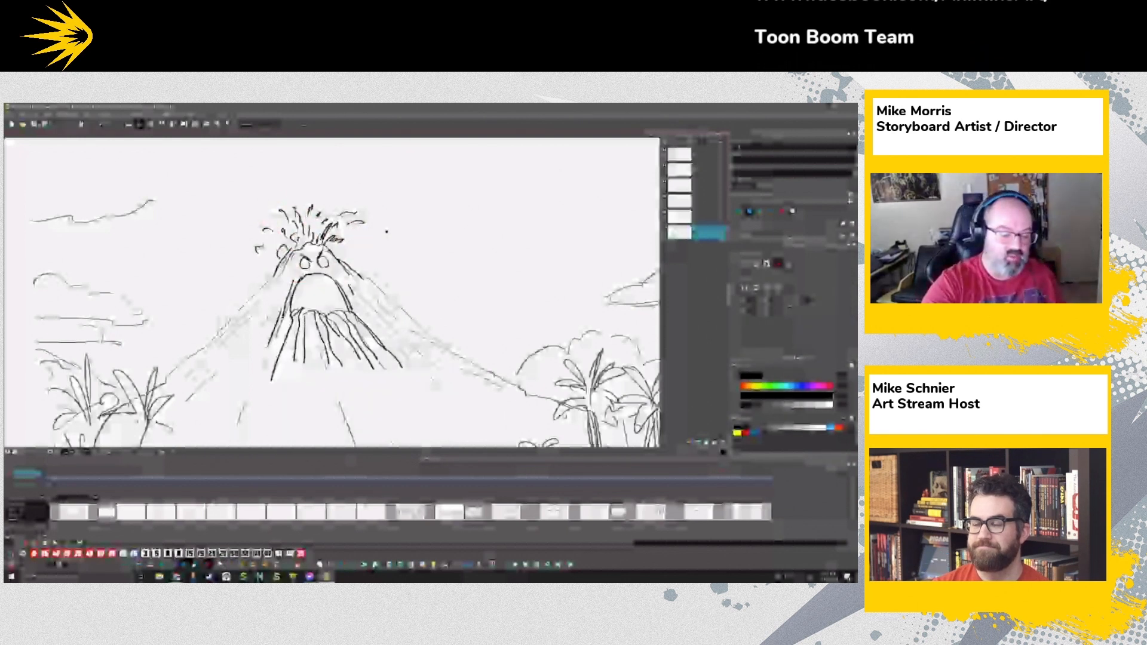
Step: Draw black curling smoke plumes around the eruption and touch up the crater edges
{"action": "left_click", "coordinate": [210, 565]}
{"action": "mouse_move", "coordinate": [247, 227]}
{"action": "left_mouse_down"}
{"action": "mouse_move", "coordinate": [286, 255]}
{"action": "mouse_move", "coordinate": [378, 229]}
{"action": "mouse_move", "coordinate": [389, 204]}
{"action": "left_mouse_up"}
{"action": "left_click_drag", "start_coordinate": [336, 246], "coordinate": [347, 256]}
{"action": "left_click_drag", "start_coordinate": [272, 257], "coordinate": [278, 266]}
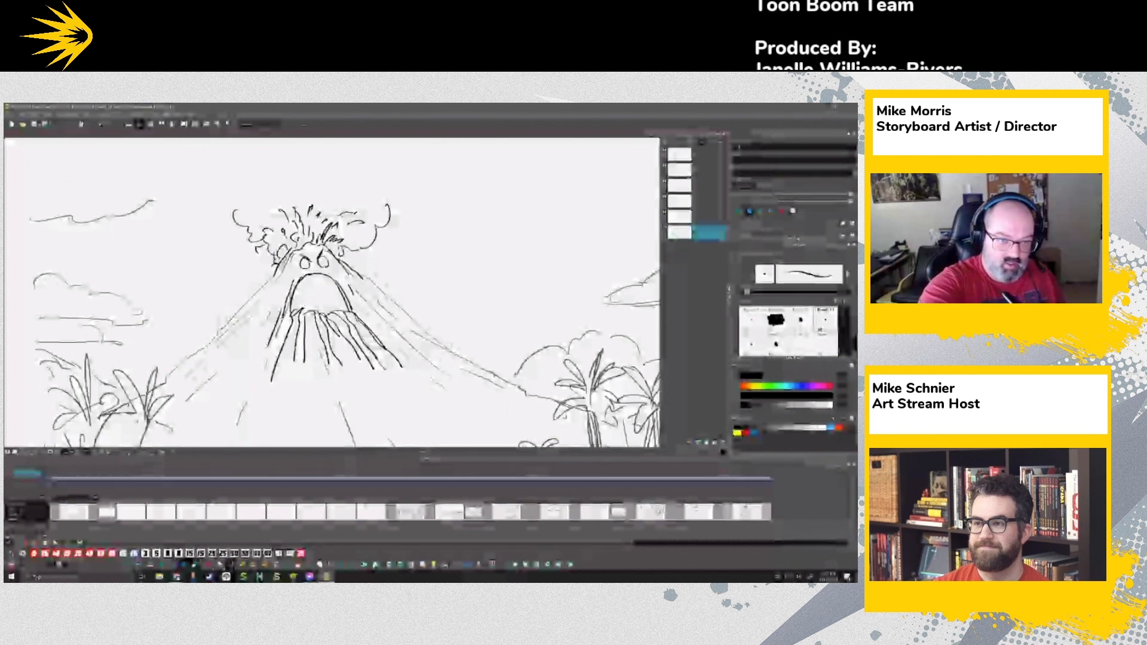
{"action": "left_click_drag", "start_coordinate": [360, 210], "coordinate": [367, 196]}
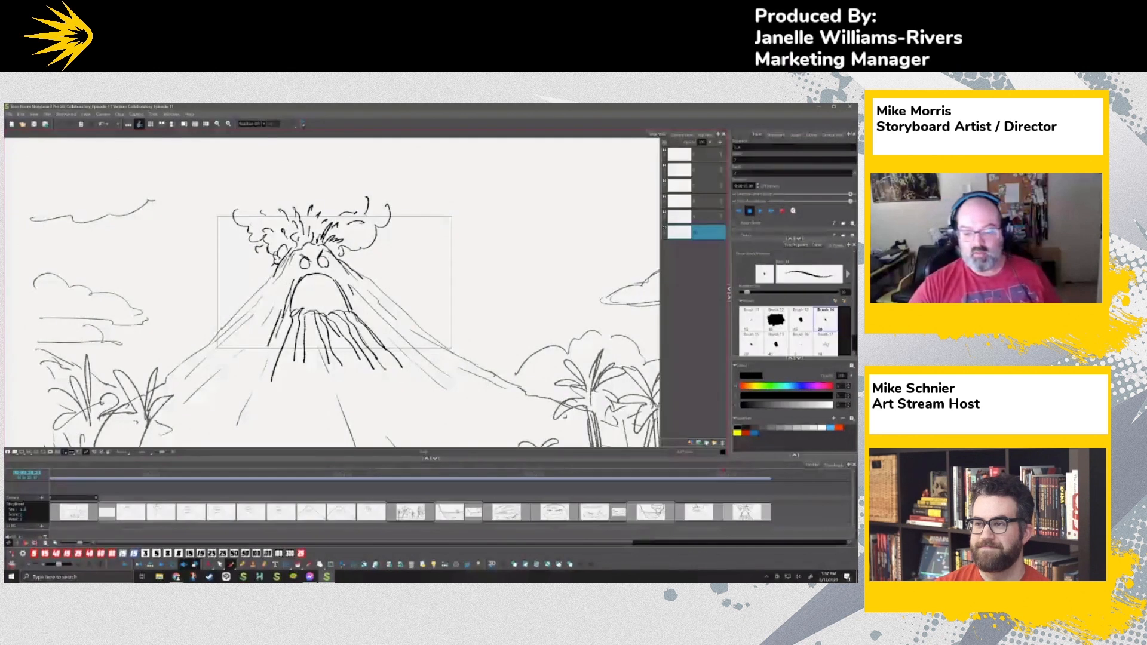
Step: Add a blank panel and sketch three elongated worried heads: one mid-ground, one tiny and distant, one large in the foreground
{"action": "left_click", "coordinate": [526, 565]}
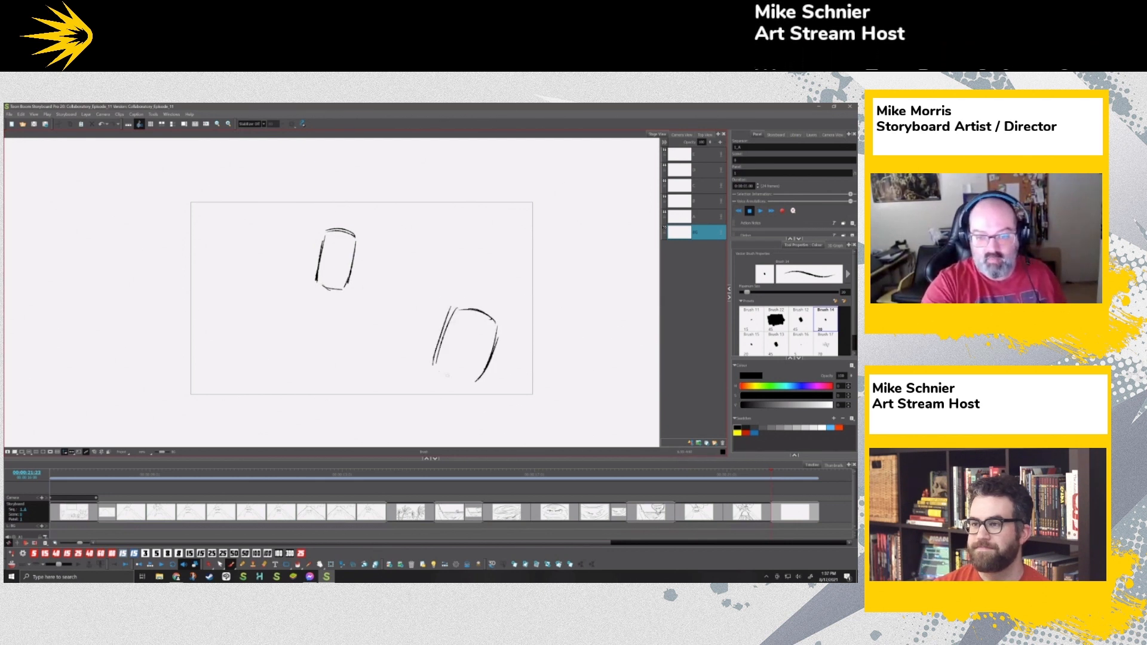
{"action": "mouse_move", "coordinate": [422, 261]}
{"action": "left_mouse_down"}
{"action": "mouse_move", "coordinate": [434, 261]}
{"action": "mouse_move", "coordinate": [419, 283]}
{"action": "mouse_move", "coordinate": [433, 285]}
{"action": "left_mouse_up"}
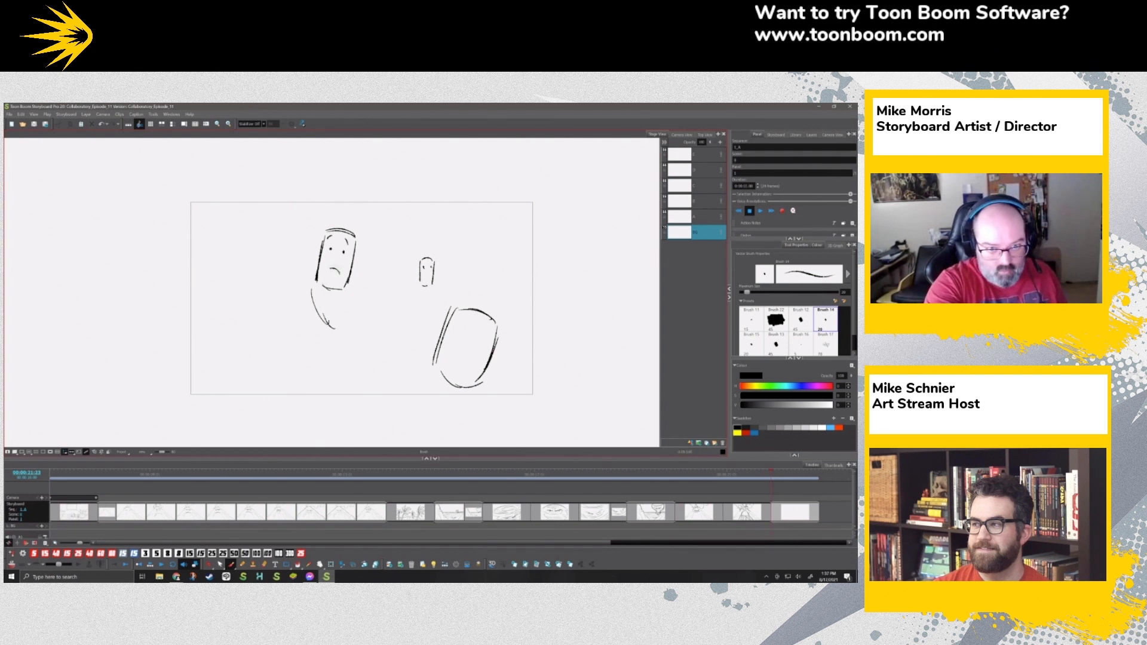
{"action": "left_click", "coordinate": [462, 332]}
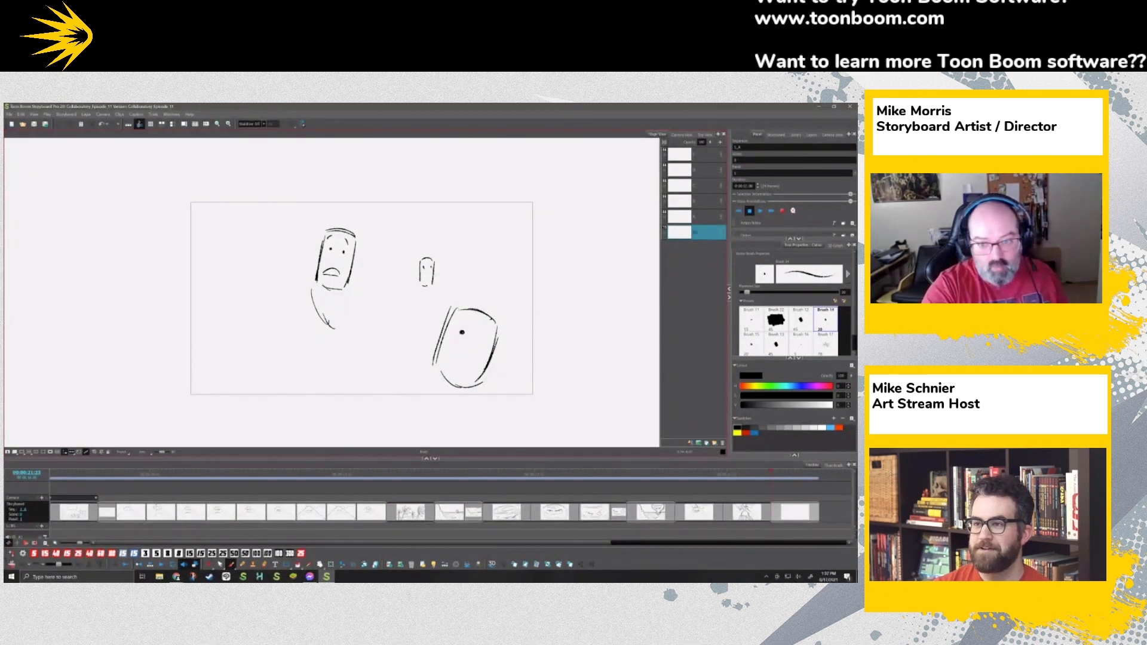
{"action": "left_click_drag", "start_coordinate": [456, 328], "coordinate": [473, 318]}
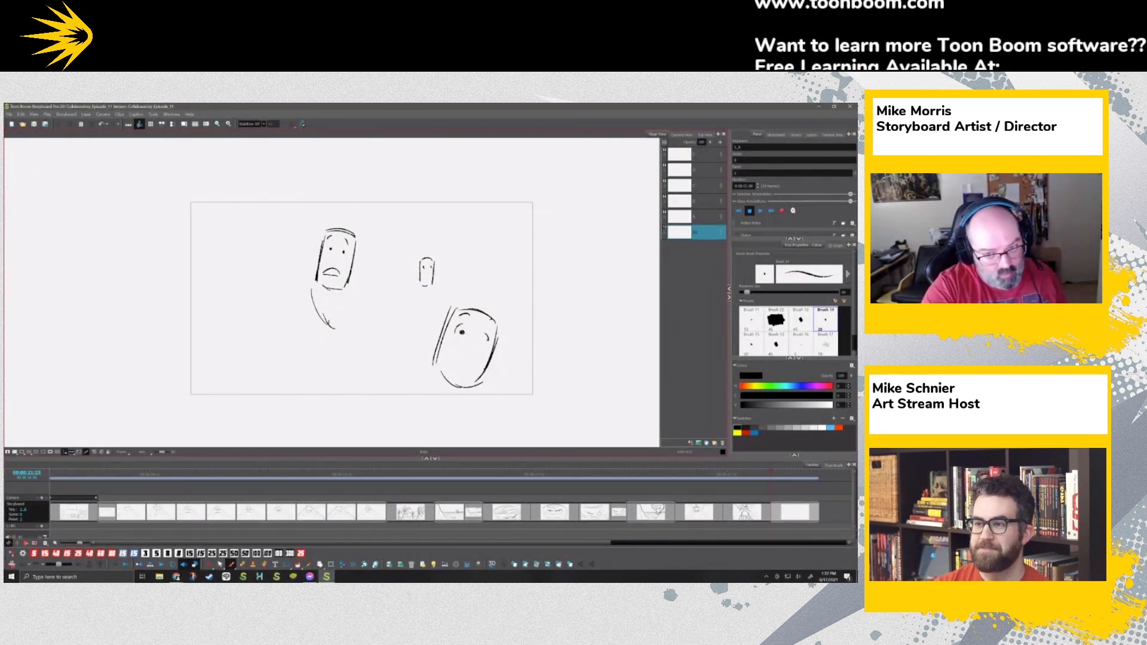
{"action": "left_click", "coordinate": [479, 337]}
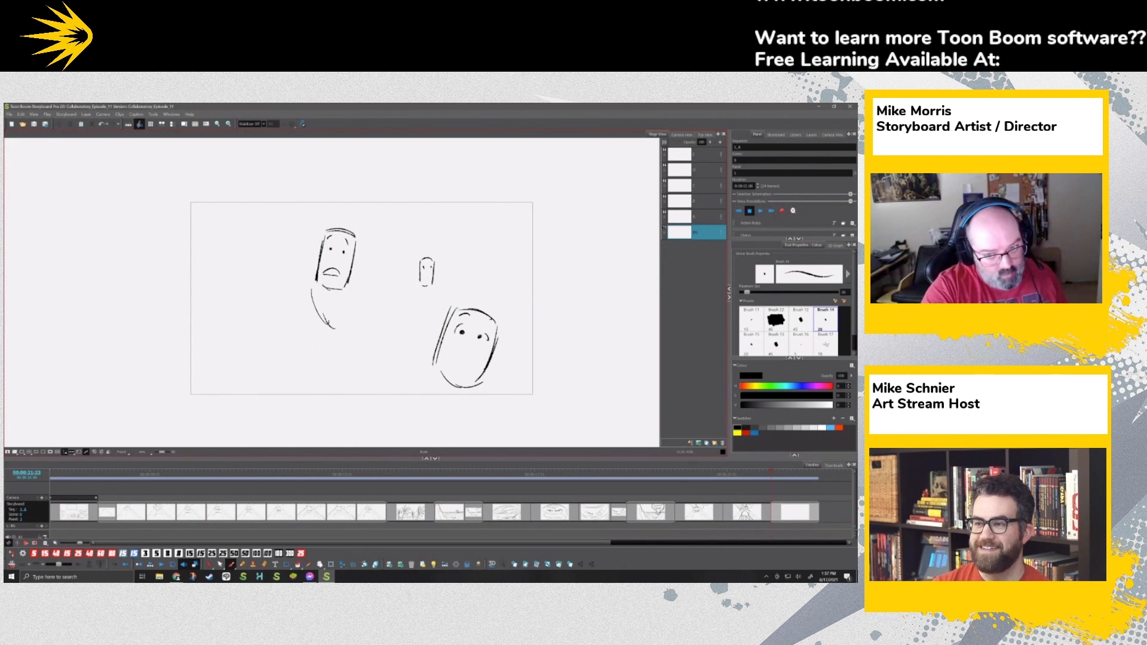
Step: Delete the foreground head's dot eyes and redraw them with the brush
{"action": "left_click", "coordinate": [220, 564]}
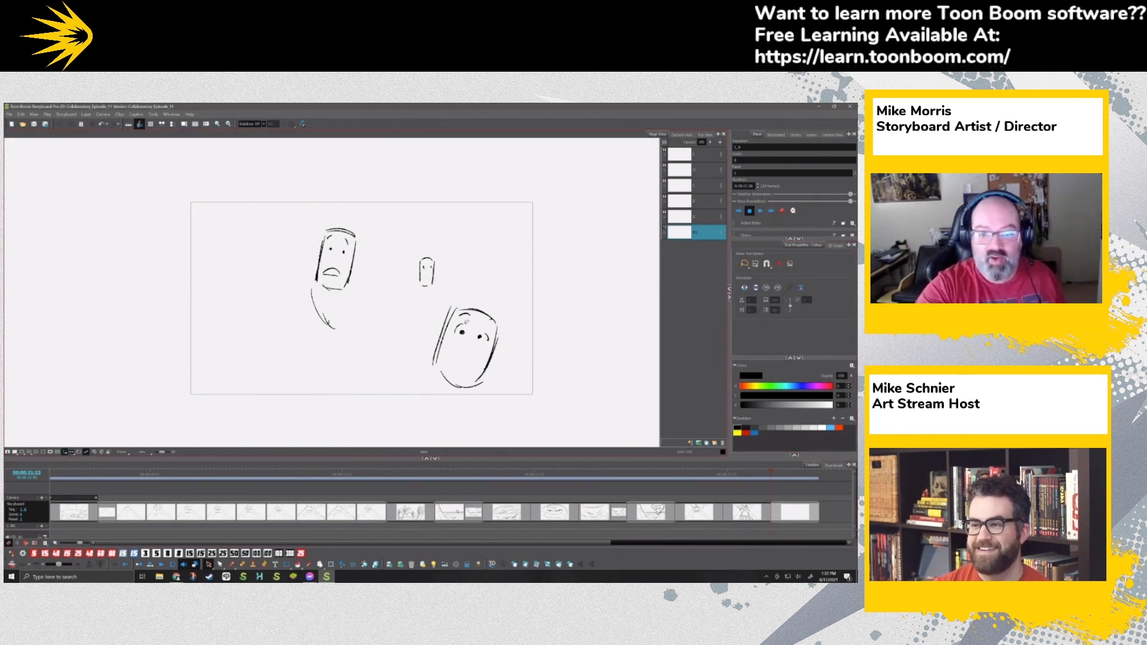
{"action": "left_click_drag", "start_coordinate": [487, 344], "coordinate": [479, 321]}
{"action": "key", "text": "Delete"}
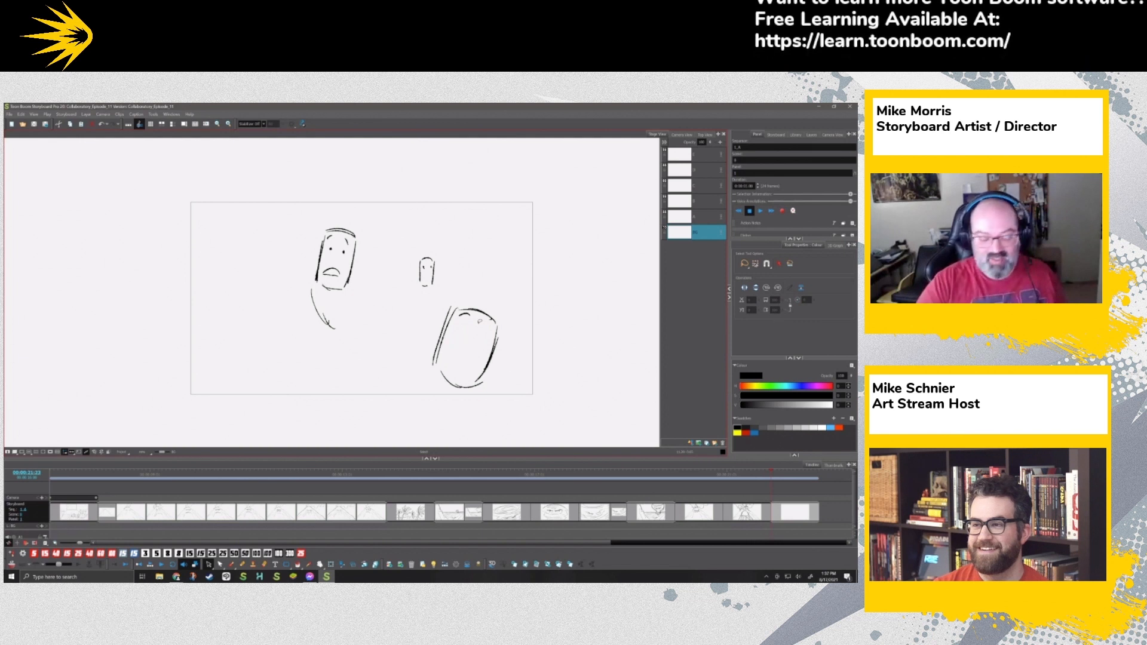
{"action": "left_click", "coordinate": [232, 564]}
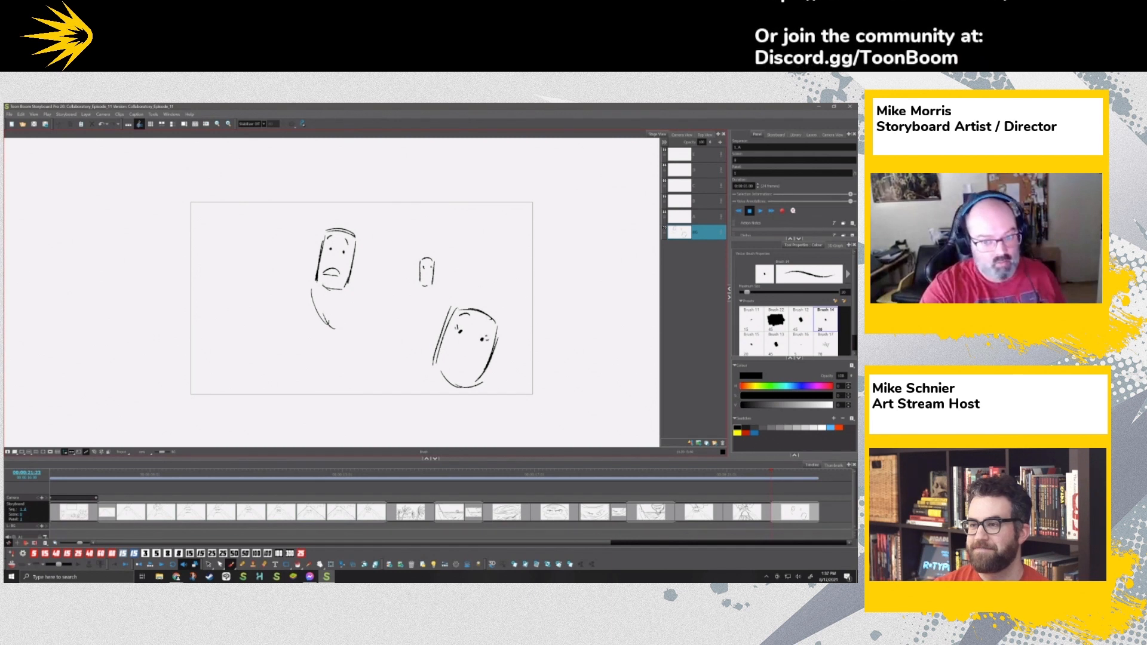
Step: Draw swept hair, an ear and a downturned mouth on the large foreground head
{"action": "left_click_drag", "start_coordinate": [463, 291], "coordinate": [423, 336]}
{"action": "left_click_drag", "start_coordinate": [506, 308], "coordinate": [510, 329]}
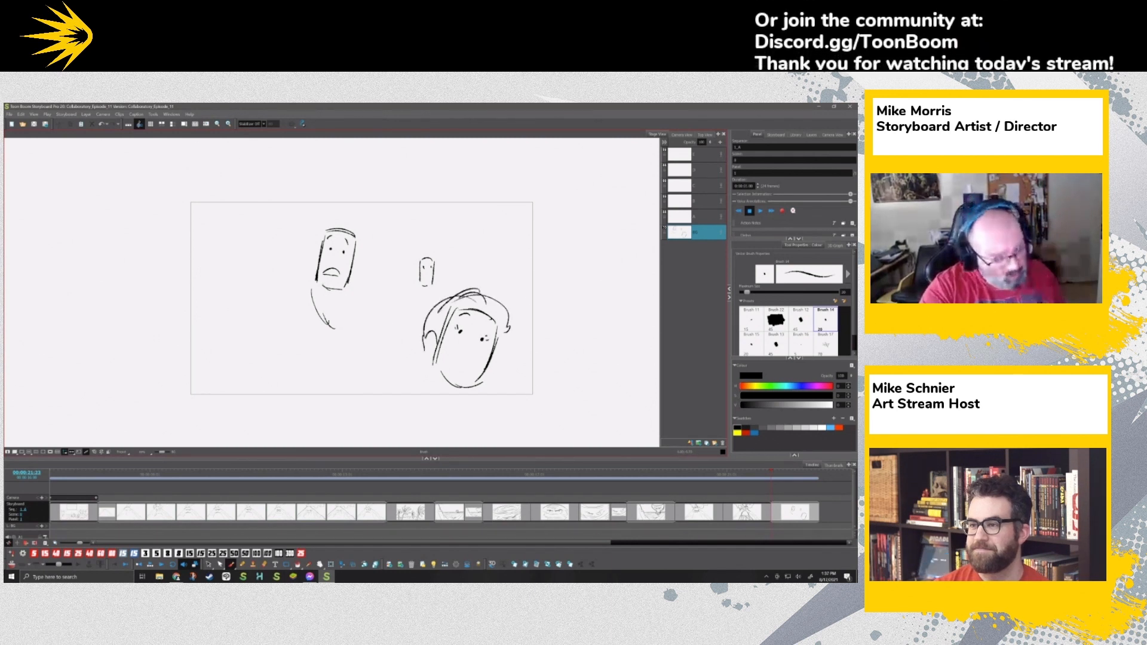
{"action": "left_click_drag", "start_coordinate": [425, 336], "coordinate": [432, 362]}
{"action": "left_click_drag", "start_coordinate": [503, 318], "coordinate": [507, 333]}
{"action": "left_click_drag", "start_coordinate": [447, 365], "coordinate": [472, 365]}
Step: Draw the mid-ground figure's curved neckline, sloping shoulder, and bent arm ending in a rounded hand
{"action": "left_click_drag", "start_coordinate": [352, 293], "coordinate": [332, 327]}
{"action": "left_click_drag", "start_coordinate": [311, 274], "coordinate": [273, 294]}
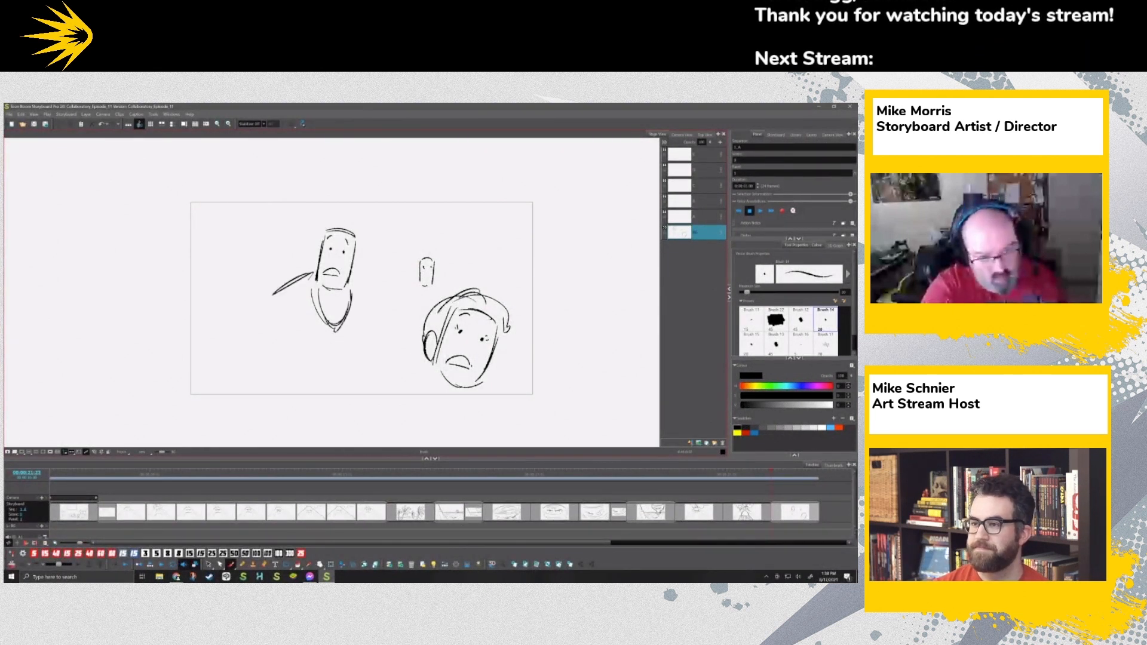
{"action": "left_click_drag", "start_coordinate": [294, 320], "coordinate": [300, 354]}
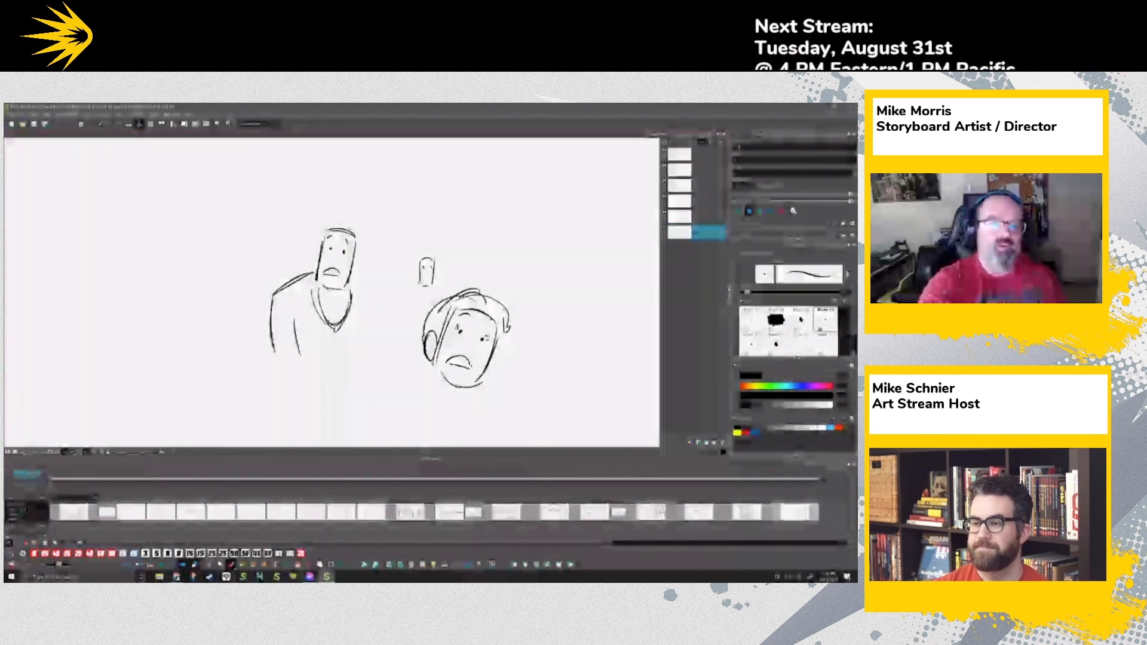
{"action": "left_click_drag", "start_coordinate": [300, 355], "coordinate": [319, 371]}
{"action": "left_click_drag", "start_coordinate": [273, 358], "coordinate": [311, 386]}
{"action": "left_click_drag", "start_coordinate": [320, 371], "coordinate": [337, 370]}
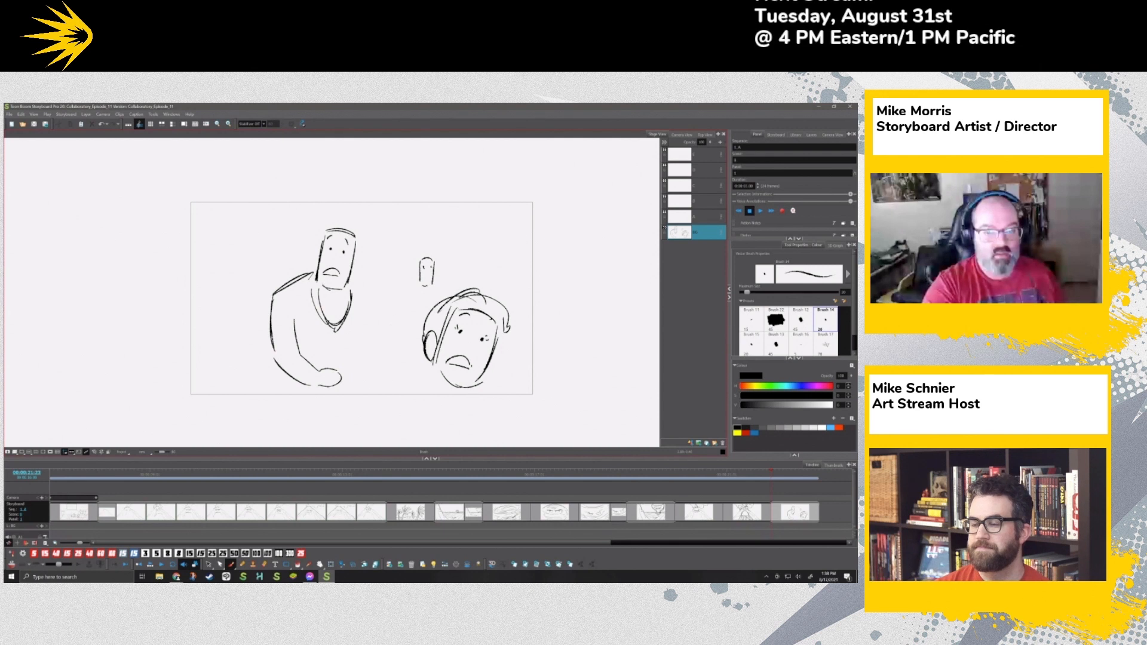
Step: Draw the long-handled round object at the mid-ground figure's hand and the body lines of the tiny distant figure
{"action": "mouse_move", "coordinate": [387, 306]}
{"action": "left_mouse_down"}
{"action": "mouse_move", "coordinate": [386, 331]}
{"action": "mouse_move", "coordinate": [410, 279]}
{"action": "left_mouse_up"}
{"action": "left_click_drag", "start_coordinate": [371, 329], "coordinate": [328, 375]}
{"action": "mouse_move", "coordinate": [412, 285]}
{"action": "left_mouse_down"}
{"action": "mouse_move", "coordinate": [392, 313]}
{"action": "mouse_move", "coordinate": [417, 317]}
{"action": "left_mouse_up"}
{"action": "left_click_drag", "start_coordinate": [438, 281], "coordinate": [446, 297]}
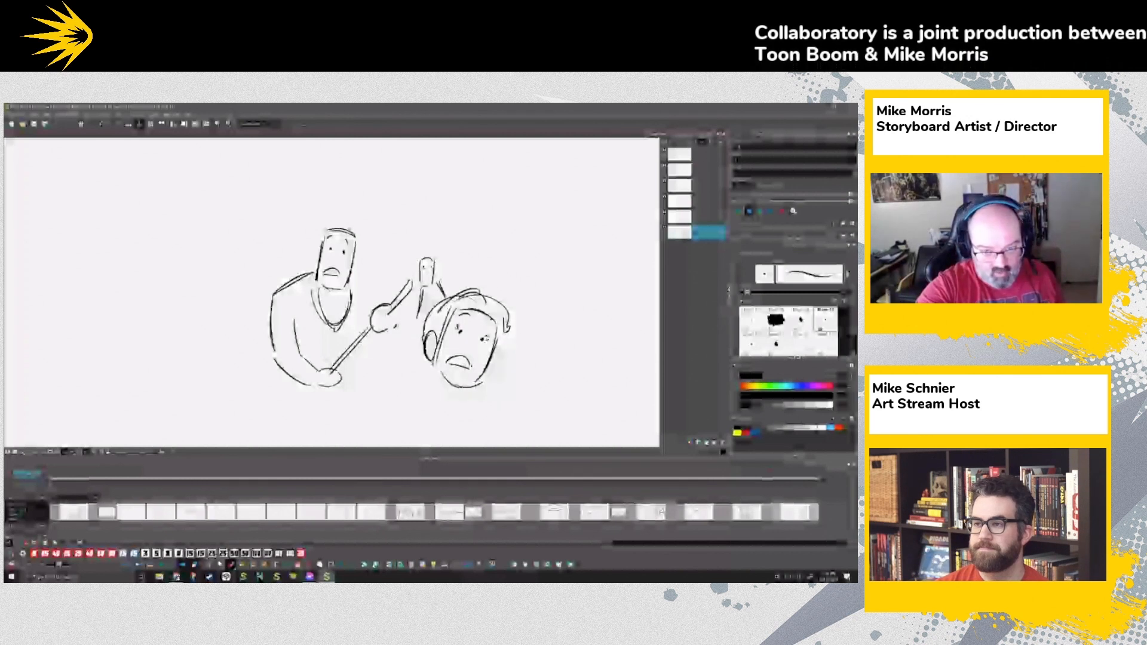
Step: Sketch ground lines and two small round-headed onlookers in the background behind the mid-ground figure
{"action": "mouse_move", "coordinate": [186, 352]}
{"action": "left_mouse_down"}
{"action": "mouse_move", "coordinate": [253, 346]}
{"action": "mouse_move", "coordinate": [260, 333]}
{"action": "left_mouse_up"}
{"action": "left_click_drag", "start_coordinate": [214, 284], "coordinate": [216, 284]}
{"action": "mouse_move", "coordinate": [212, 297]}
{"action": "left_mouse_down"}
{"action": "mouse_move", "coordinate": [220, 315]}
{"action": "mouse_move", "coordinate": [241, 282]}
{"action": "mouse_move", "coordinate": [237, 292]}
{"action": "left_mouse_up"}
{"action": "left_click_drag", "start_coordinate": [238, 295], "coordinate": [245, 313]}
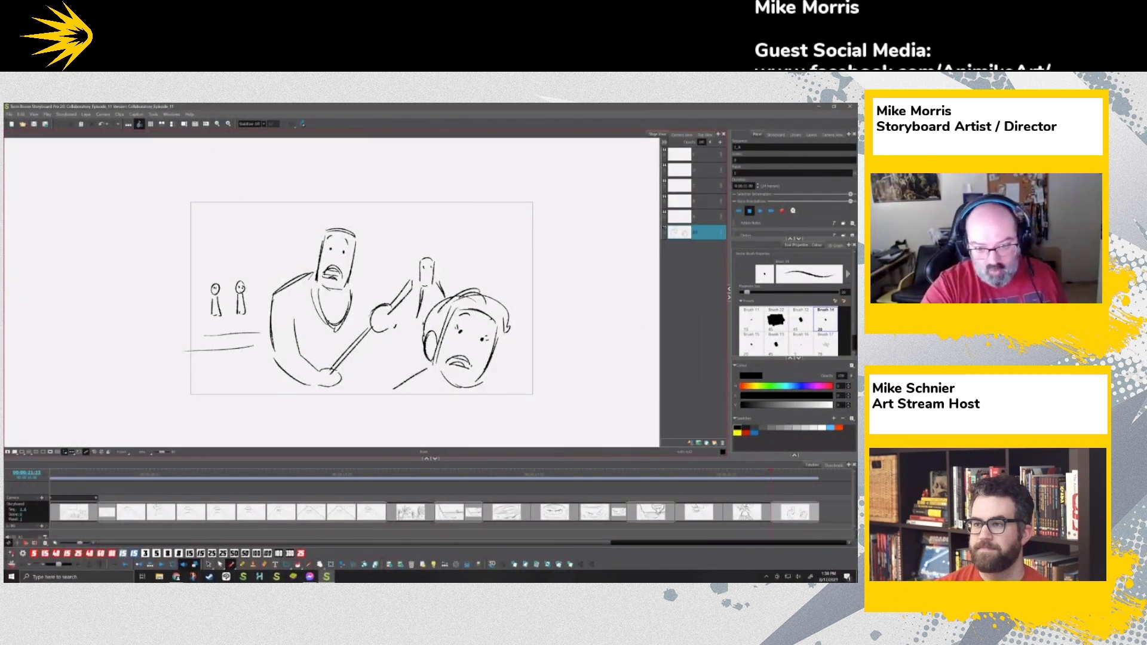
Step: Add the foreground figure's neck line and complete the mid-ground figure's second shoulder, torso sides and two-lobed object
{"action": "left_click_drag", "start_coordinate": [480, 387], "coordinate": [487, 409]}
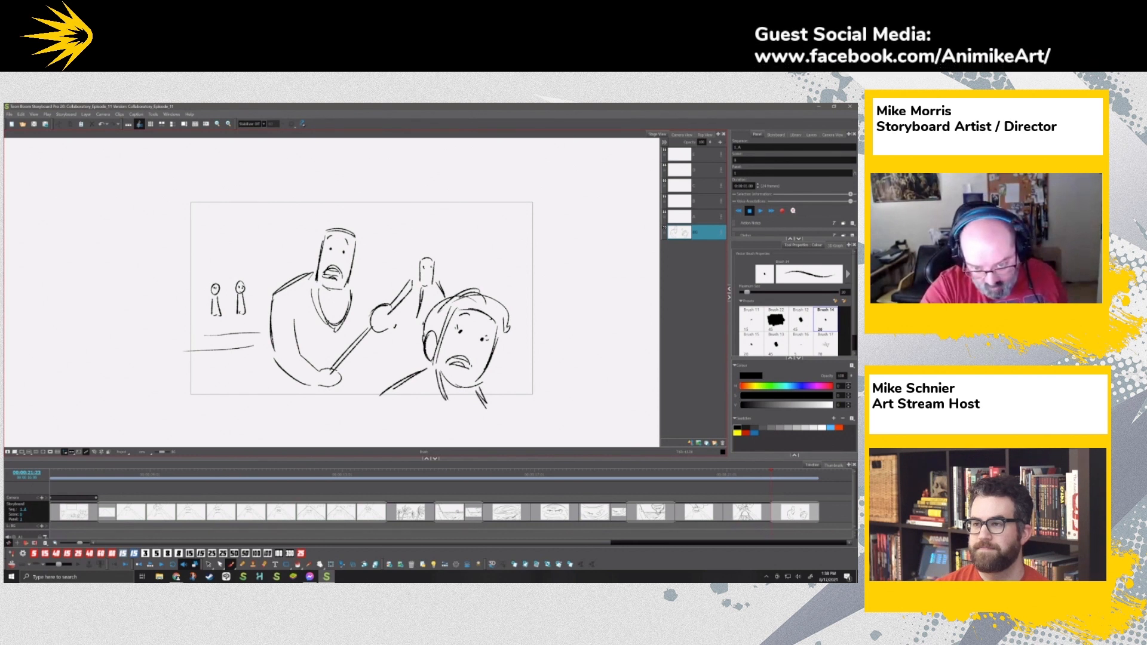
{"action": "left_click_drag", "start_coordinate": [356, 288], "coordinate": [369, 298]}
{"action": "left_click_drag", "start_coordinate": [394, 335], "coordinate": [396, 351]}
{"action": "left_click_drag", "start_coordinate": [397, 336], "coordinate": [382, 358]}
{"action": "left_click_drag", "start_coordinate": [361, 291], "coordinate": [376, 308]}
{"action": "mouse_move", "coordinate": [356, 323]}
{"action": "left_mouse_down"}
{"action": "mouse_move", "coordinate": [369, 352]}
{"action": "mouse_move", "coordinate": [345, 385]}
{"action": "left_mouse_up"}
{"action": "left_click_drag", "start_coordinate": [276, 363], "coordinate": [269, 392]}
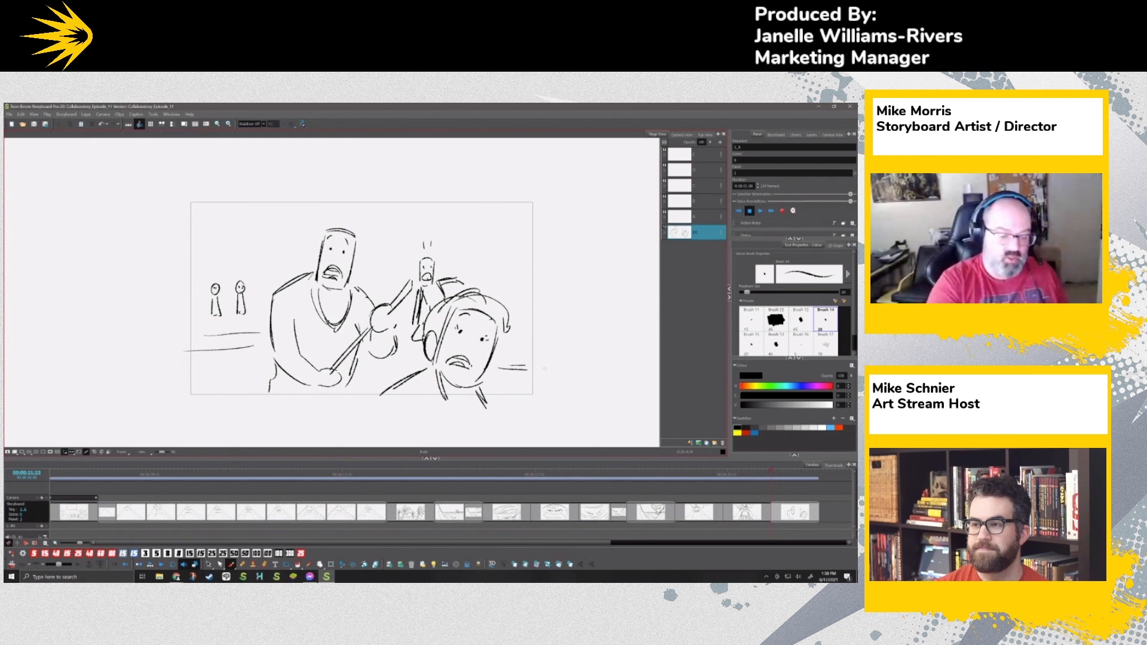
Step: Lasso the three main figures and move them slightly left, closer to the two onlookers
{"action": "key", "text": "alt+s"}
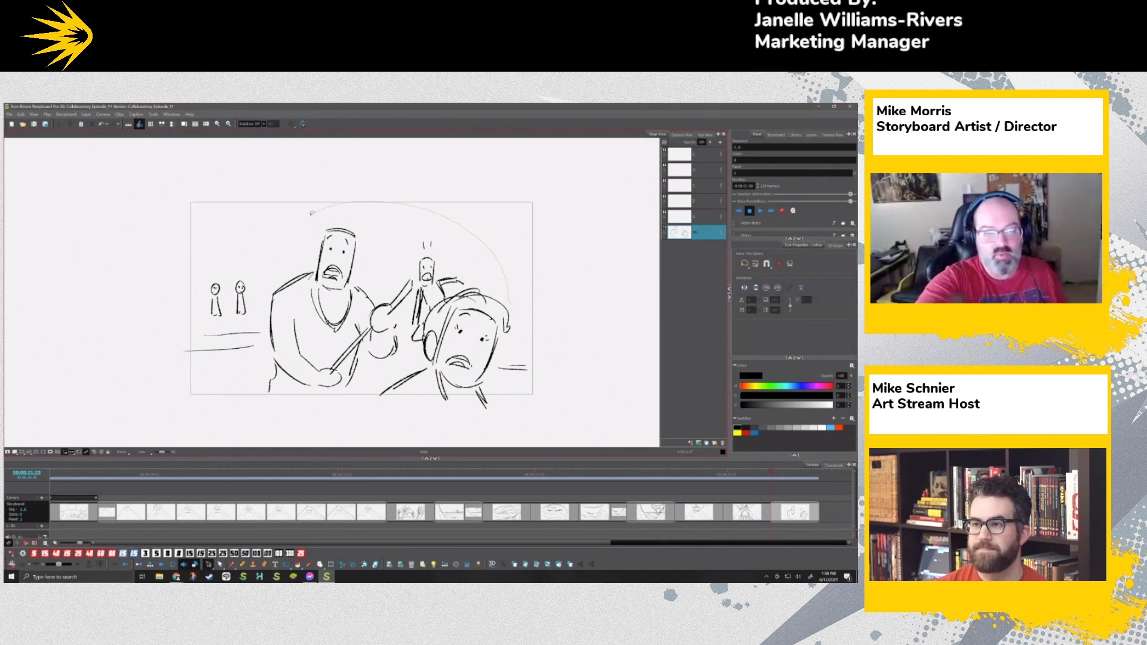
{"action": "left_click_drag", "start_coordinate": [519, 385], "coordinate": [520, 383]}
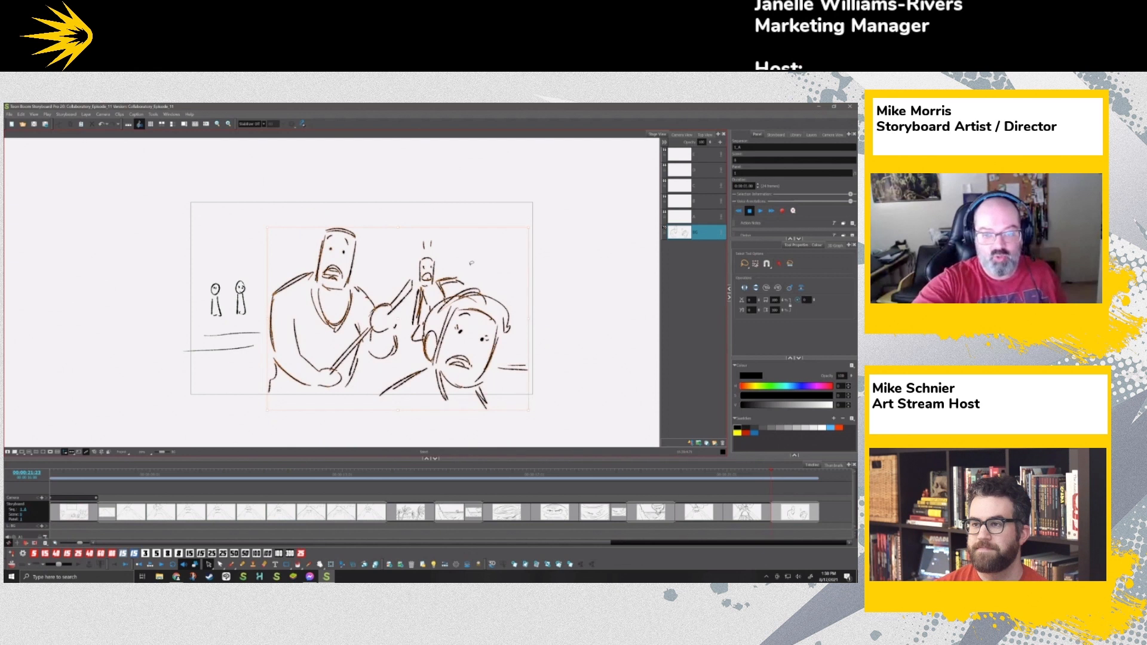
{"action": "left_click_drag", "start_coordinate": [433, 263], "coordinate": [418, 261]}
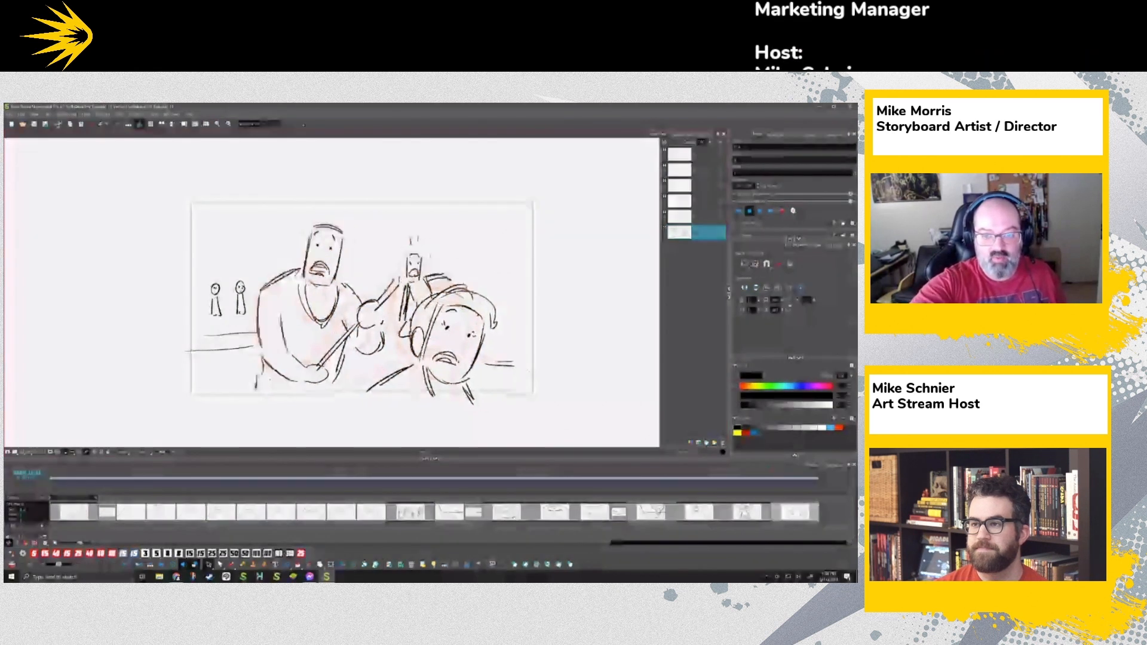
Step: Shift the foreground figure slightly right and raise the short ground lines beside its head
{"action": "mouse_move", "coordinate": [501, 304]}
{"action": "left_mouse_down"}
{"action": "mouse_move", "coordinate": [406, 340]}
{"action": "mouse_move", "coordinate": [515, 415]}
{"action": "mouse_move", "coordinate": [508, 301]}
{"action": "left_mouse_up"}
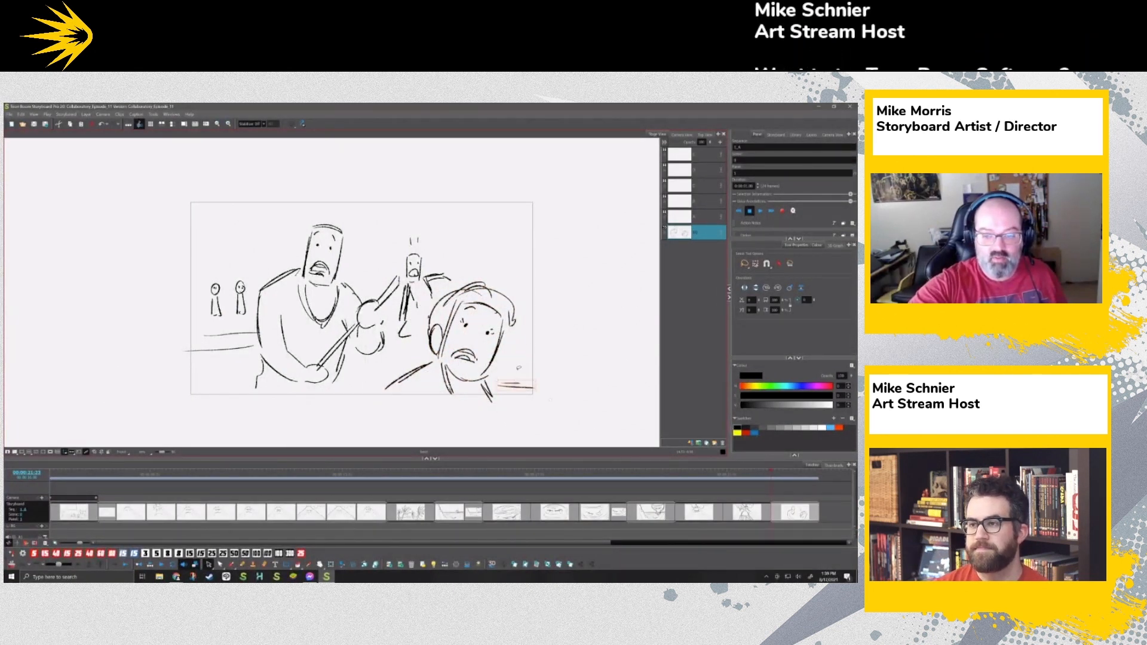
{"action": "left_click_drag", "start_coordinate": [519, 386], "coordinate": [522, 345]}
{"action": "key", "text": "Escape"}
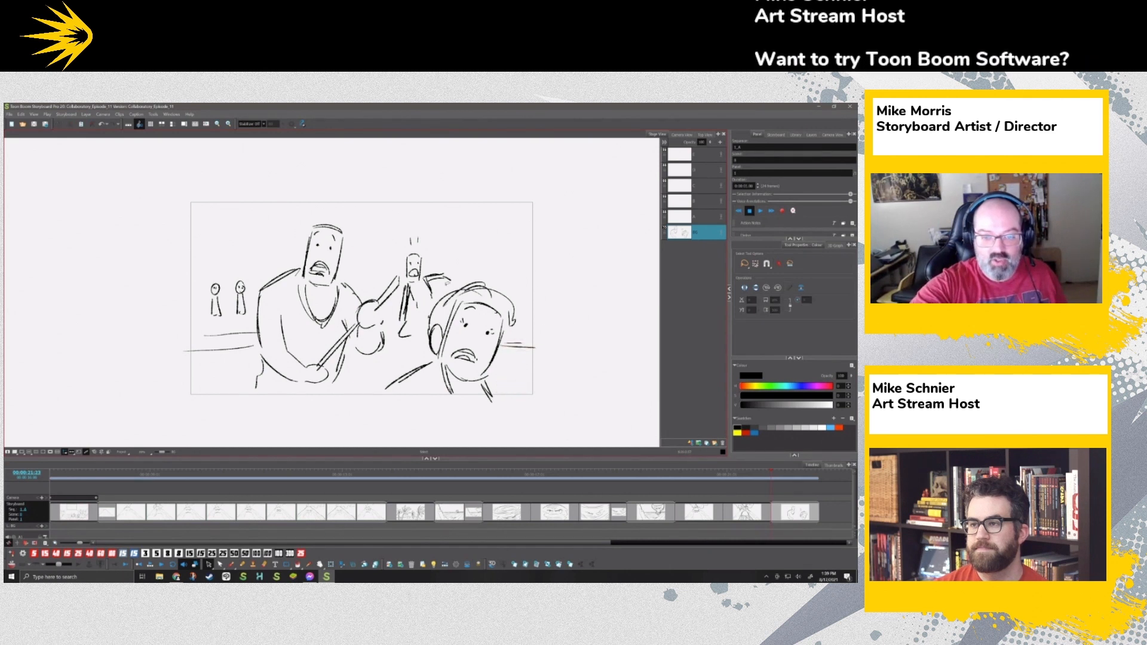
Step: Brush in the foreground figure's shoulders and collar, and add ground strokes and a leafy shape behind its head
{"action": "key", "text": "alt+b"}
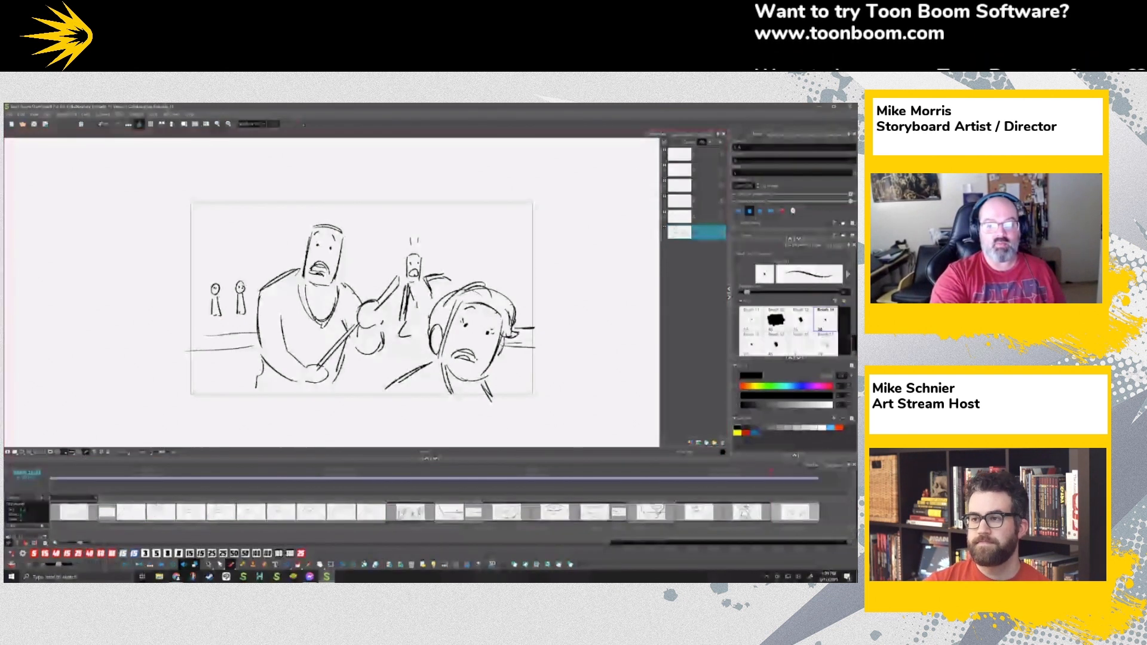
{"action": "mouse_move", "coordinate": [504, 341]}
{"action": "left_mouse_down"}
{"action": "mouse_move", "coordinate": [492, 370]}
{"action": "mouse_move", "coordinate": [380, 395]}
{"action": "left_mouse_up"}
{"action": "mouse_move", "coordinate": [442, 359]}
{"action": "left_mouse_down"}
{"action": "mouse_move", "coordinate": [459, 401]}
{"action": "mouse_move", "coordinate": [477, 402]}
{"action": "left_mouse_up"}
{"action": "left_click_drag", "start_coordinate": [428, 345], "coordinate": [375, 395]}
{"action": "mouse_move", "coordinate": [445, 369]}
{"action": "left_mouse_down"}
{"action": "mouse_move", "coordinate": [460, 405]}
{"action": "mouse_move", "coordinate": [501, 406]}
{"action": "left_mouse_up"}
{"action": "left_click_drag", "start_coordinate": [516, 330], "coordinate": [538, 327]}
{"action": "mouse_move", "coordinate": [505, 287]}
{"action": "left_mouse_down"}
{"action": "mouse_move", "coordinate": [519, 287]}
{"action": "mouse_move", "coordinate": [494, 273]}
{"action": "left_mouse_up"}
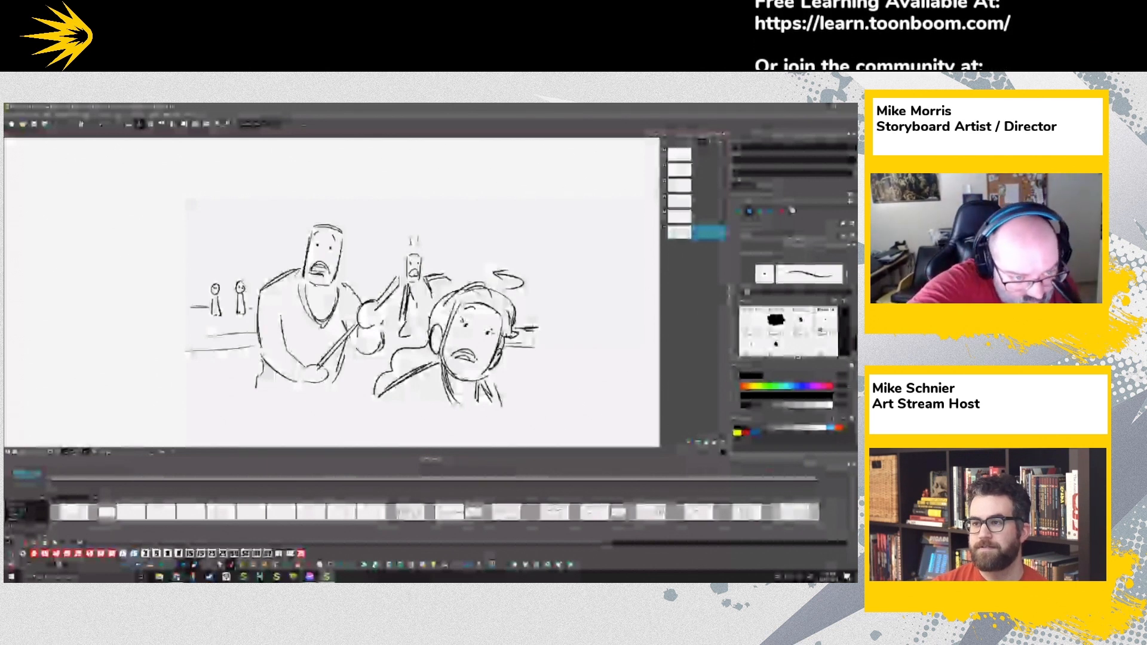
Step: Sketch a curved palm trunk and rounded bushes behind the onlookers, and extend the foliage at the opposite frame edge
{"action": "left_click_drag", "start_coordinate": [192, 283], "coordinate": [207, 307]}
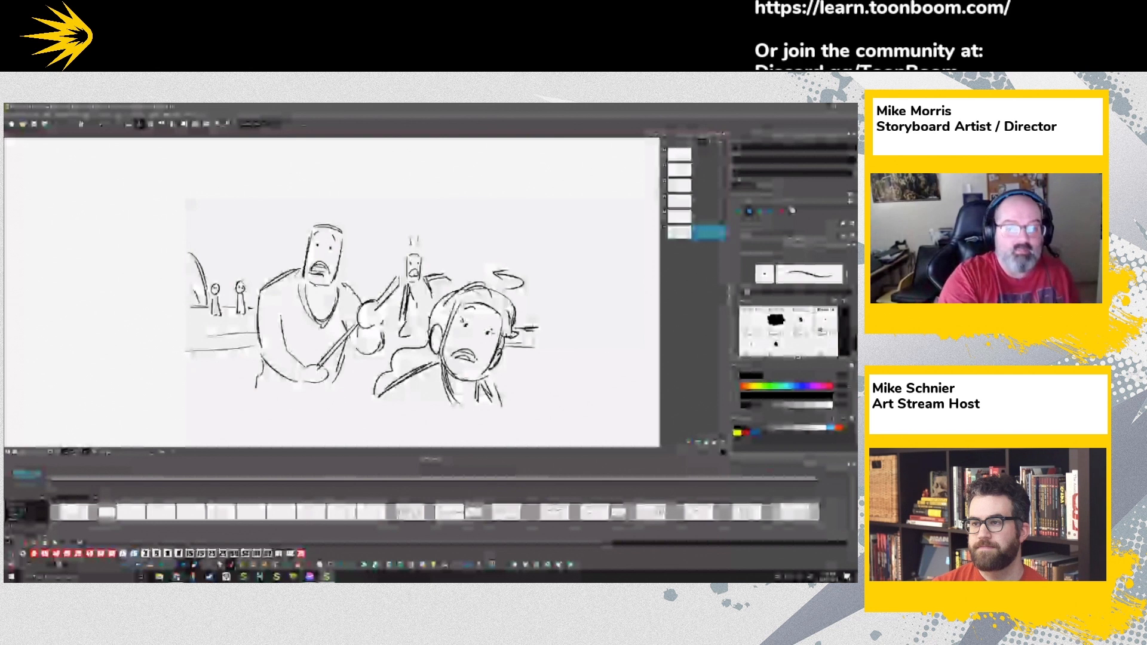
{"action": "mouse_move", "coordinate": [188, 244]}
{"action": "left_mouse_down"}
{"action": "mouse_move", "coordinate": [199, 268]}
{"action": "mouse_move", "coordinate": [257, 292]}
{"action": "left_mouse_up"}
{"action": "mouse_move", "coordinate": [524, 276]}
{"action": "left_mouse_down"}
{"action": "mouse_move", "coordinate": [544, 336]}
{"action": "mouse_move", "coordinate": [545, 316]}
{"action": "left_mouse_up"}
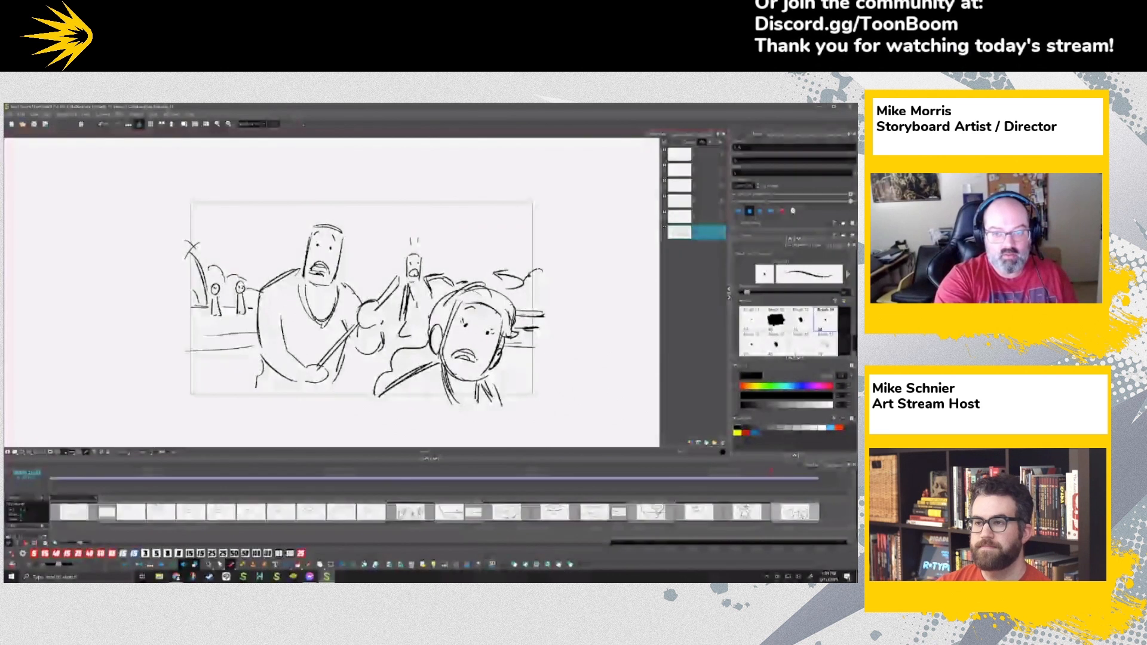
Step: Delete the tiny distant figure's body strokes, redraw its body, and add chest and waist lines to the mid-ground figure
{"action": "mouse_move", "coordinate": [405, 293]}
{"action": "left_mouse_down"}
{"action": "mouse_move", "coordinate": [394, 327]}
{"action": "mouse_move", "coordinate": [406, 336]}
{"action": "left_mouse_up"}
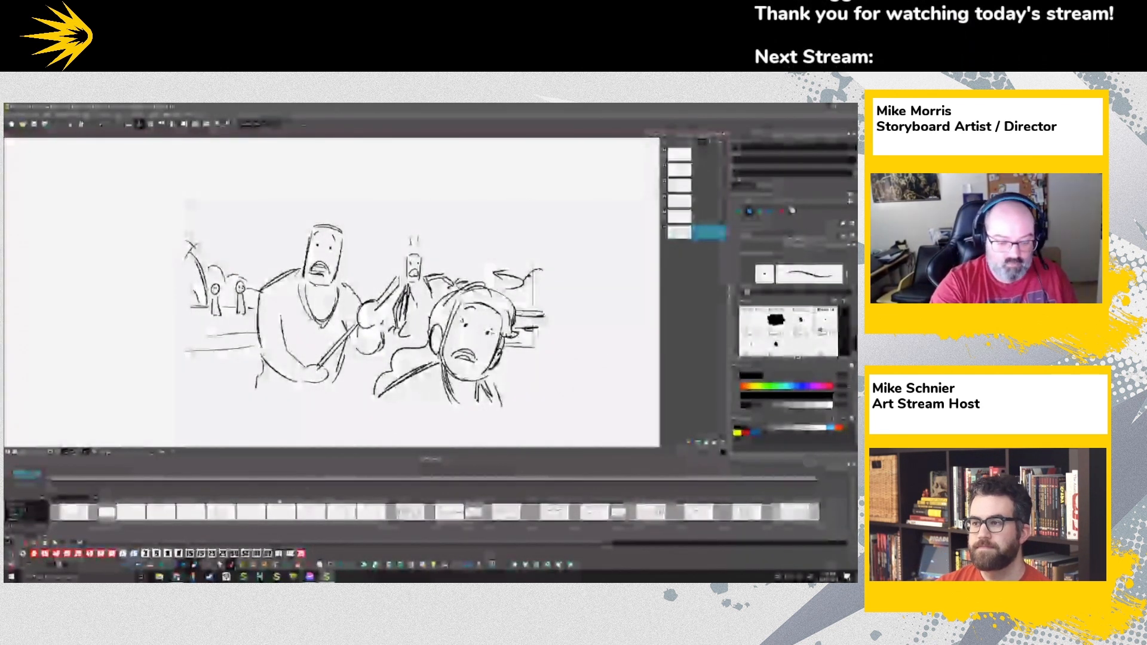
{"action": "key", "text": "alt+s"}
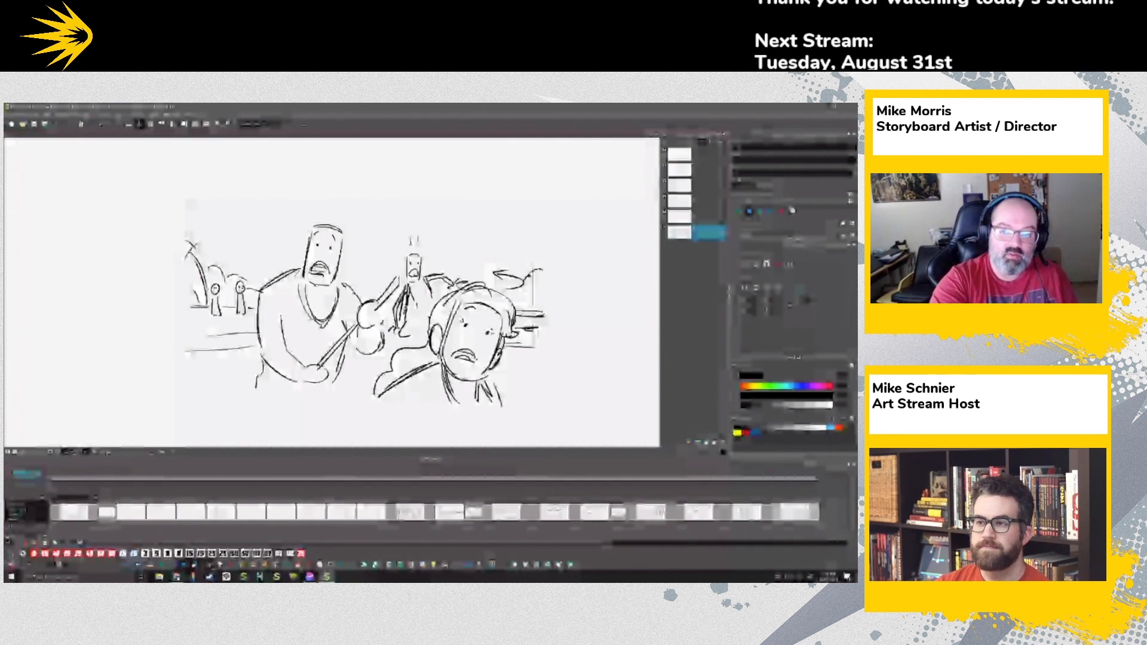
{"action": "left_click_drag", "start_coordinate": [397, 287], "coordinate": [417, 322]}
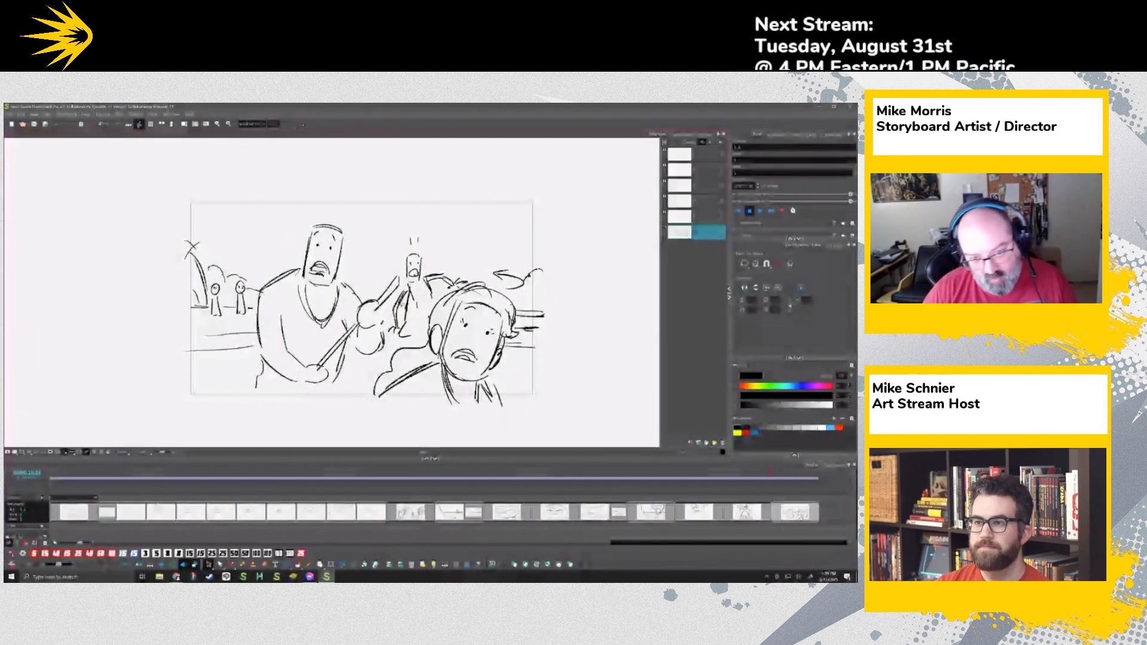
{"action": "key", "text": "Escape"}
{"action": "key", "text": "Delete"}
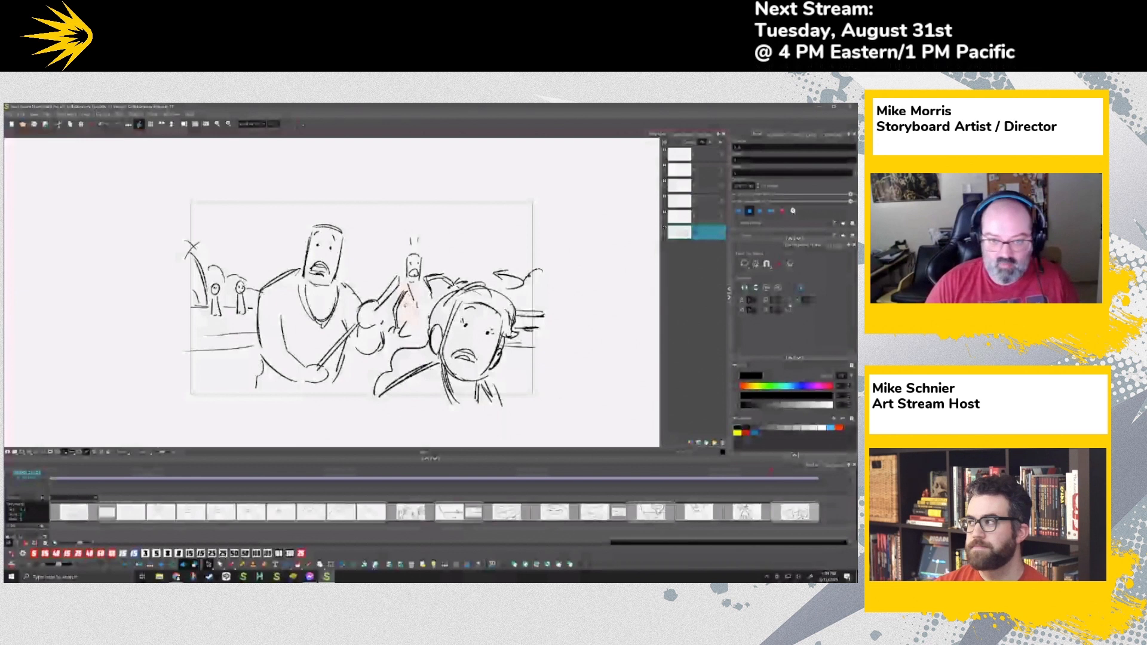
{"action": "key", "text": "alt+b"}
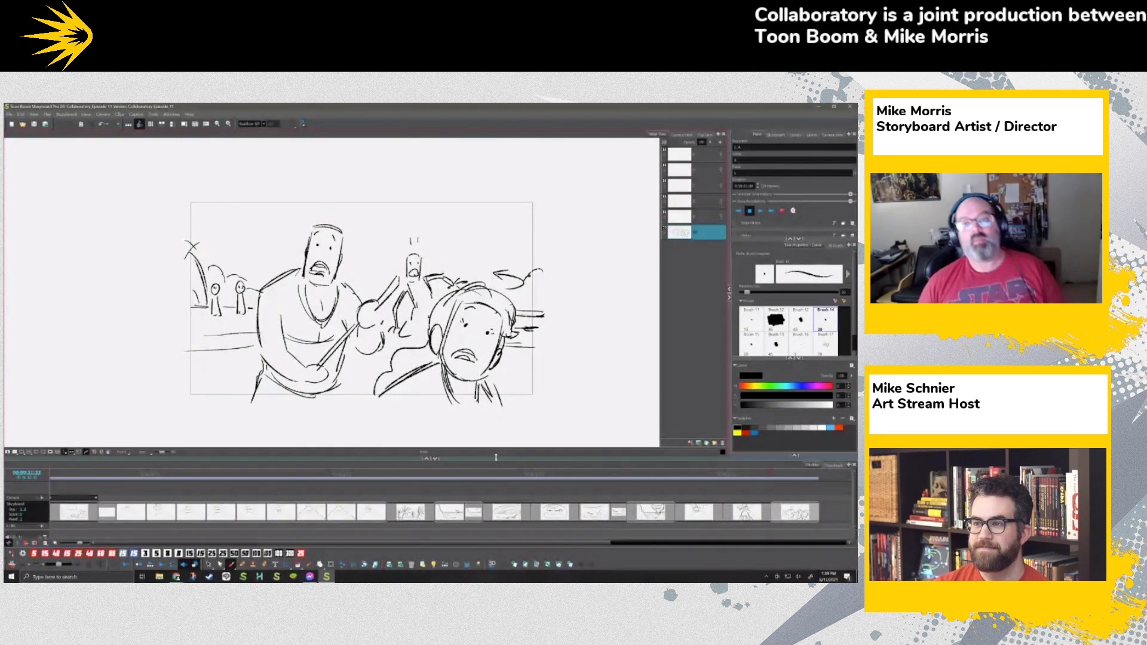
Step: Draw a palm tree on each side of the background and add ground strokes beside the foreground head
{"action": "left_click_drag", "start_coordinate": [519, 299], "coordinate": [540, 298]}
{"action": "left_click_drag", "start_coordinate": [517, 296], "coordinate": [545, 294]}
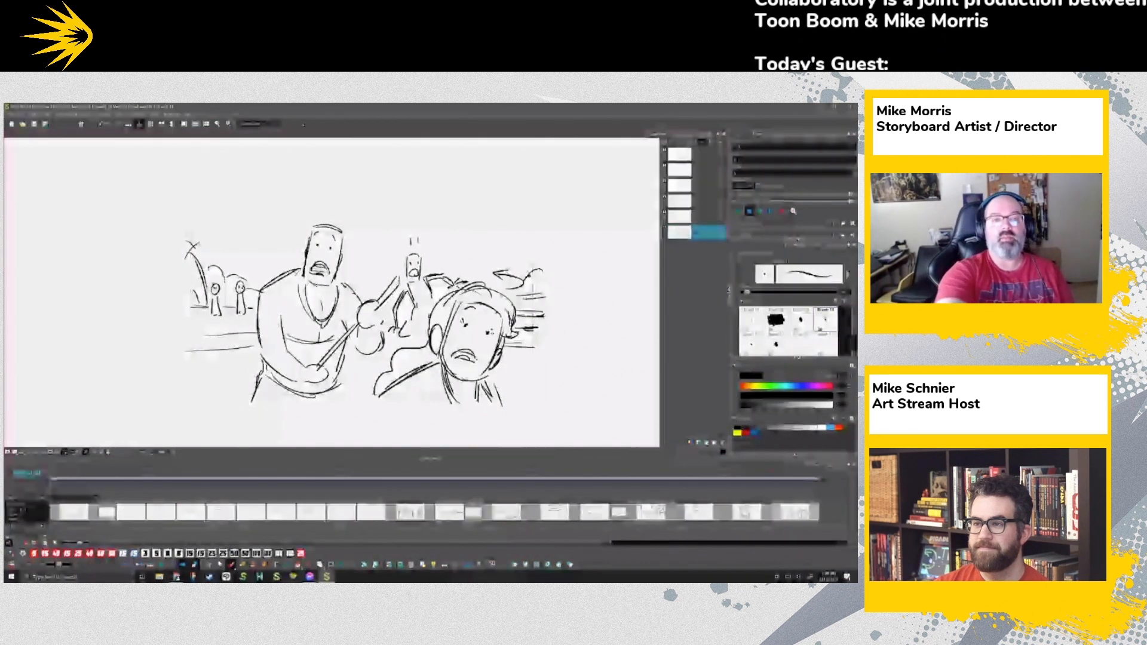
{"action": "left_click_drag", "start_coordinate": [233, 222], "coordinate": [223, 264]}
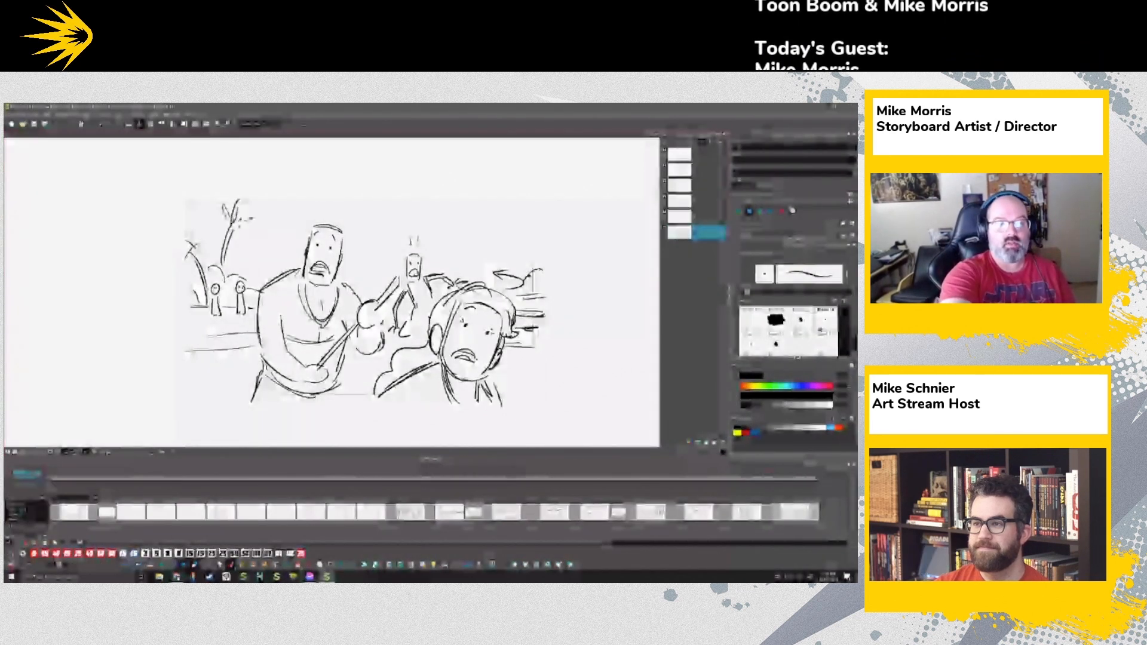
{"action": "left_click_drag", "start_coordinate": [520, 239], "coordinate": [525, 283]}
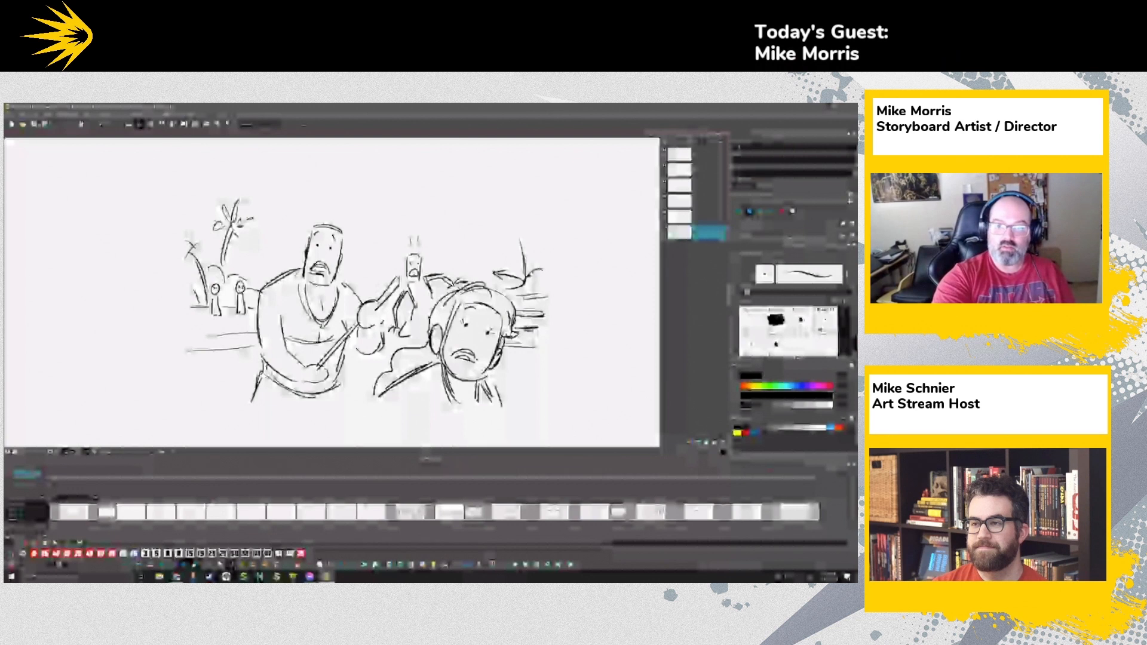
{"action": "mouse_move", "coordinate": [516, 229]}
{"action": "left_mouse_down"}
{"action": "mouse_move", "coordinate": [501, 227]}
{"action": "mouse_move", "coordinate": [529, 219]}
{"action": "left_mouse_up"}
{"action": "left_click_drag", "start_coordinate": [515, 230], "coordinate": [509, 241]}
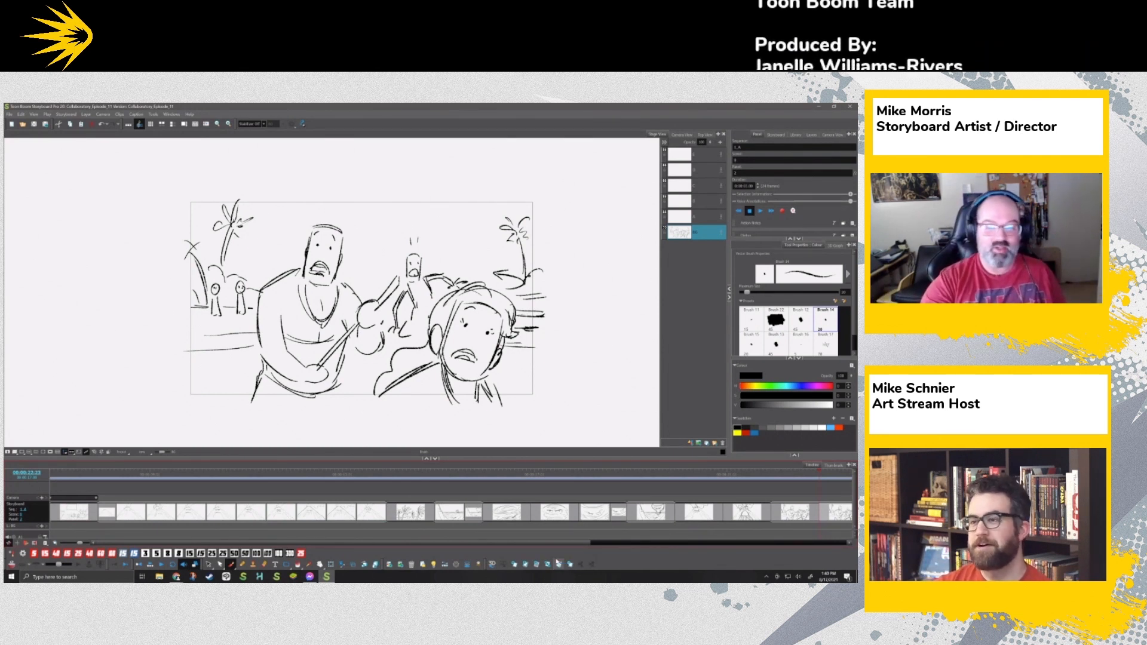
Step: Select the whole crowd drawing and shift it left
{"action": "key", "text": "alt+s"}
{"action": "left_click_drag", "start_coordinate": [581, 354], "coordinate": [511, 354]}
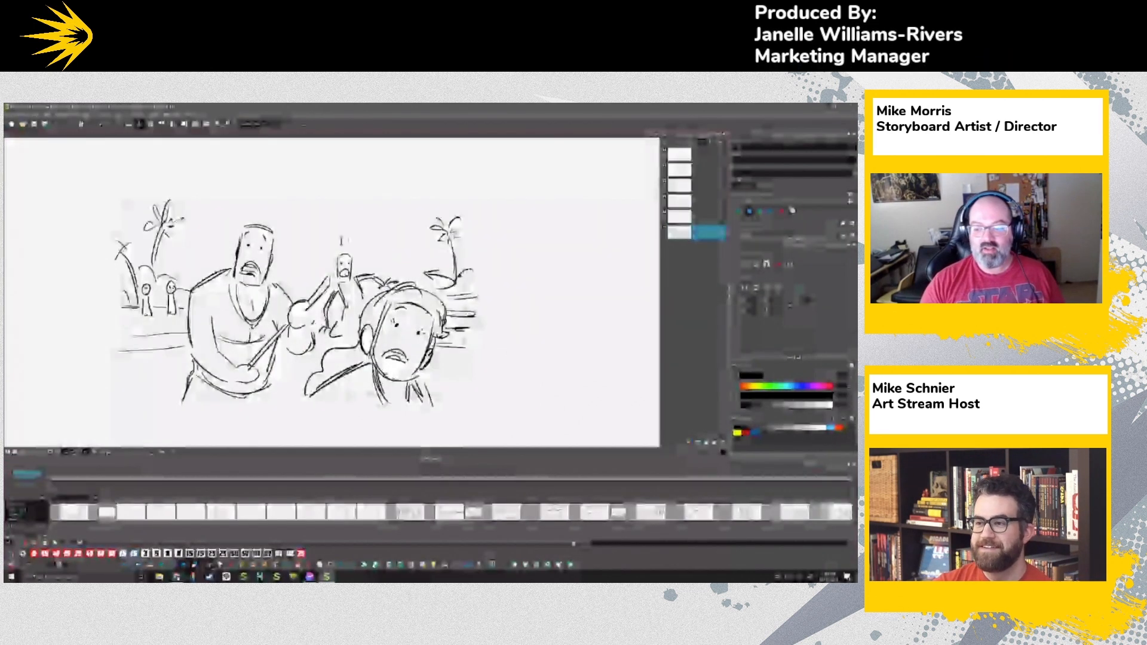
Step: Select the three main onlookers in the crowd drawing and recolor their lines light blue as a guide, leaving the background black
{"action": "left_click_drag", "start_coordinate": [595, 546], "coordinate": [691, 536]}
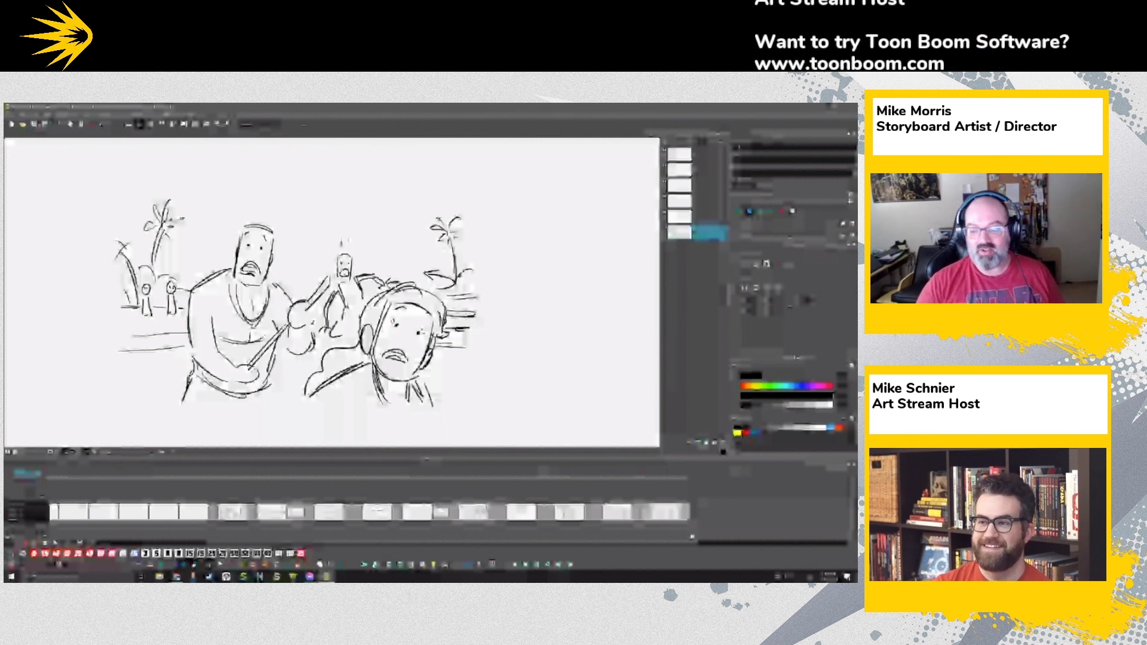
{"action": "key", "text": "2"}
{"action": "key", "text": "1"}
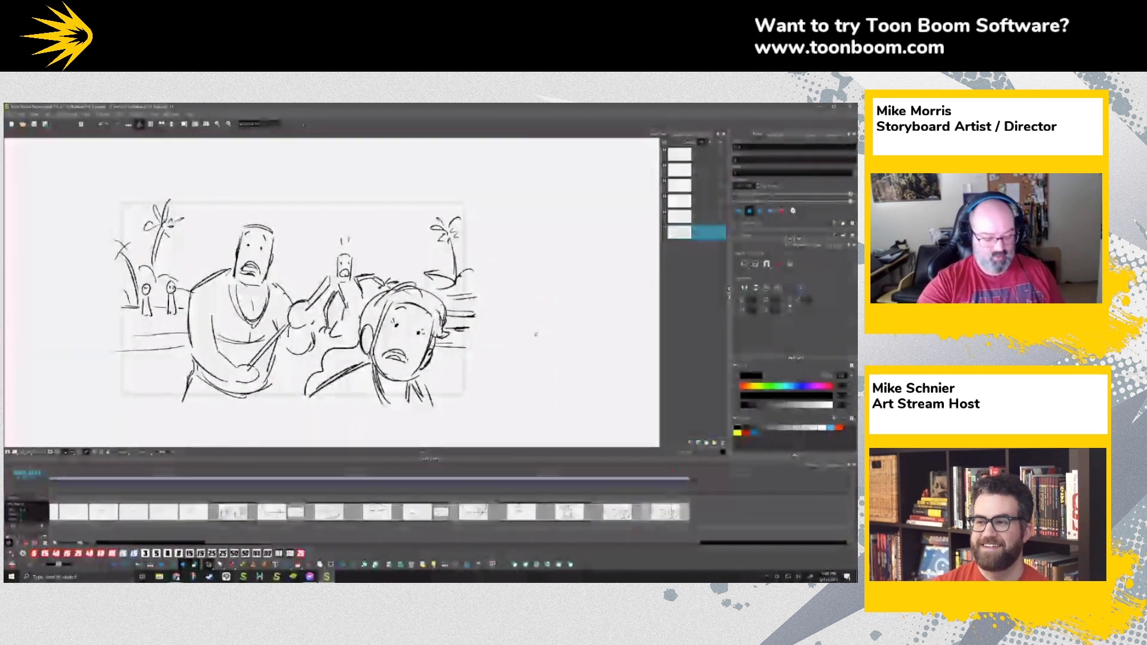
{"action": "key", "text": "1"}
{"action": "key", "text": "1"}
{"action": "mouse_move", "coordinate": [428, 343]}
{"action": "left_mouse_down"}
{"action": "mouse_move", "coordinate": [450, 351]}
{"action": "mouse_move", "coordinate": [402, 331]}
{"action": "mouse_move", "coordinate": [399, 307]}
{"action": "left_mouse_up"}
{"action": "key", "text": "2"}
{"action": "key", "text": "2"}
{"action": "key", "text": "2"}
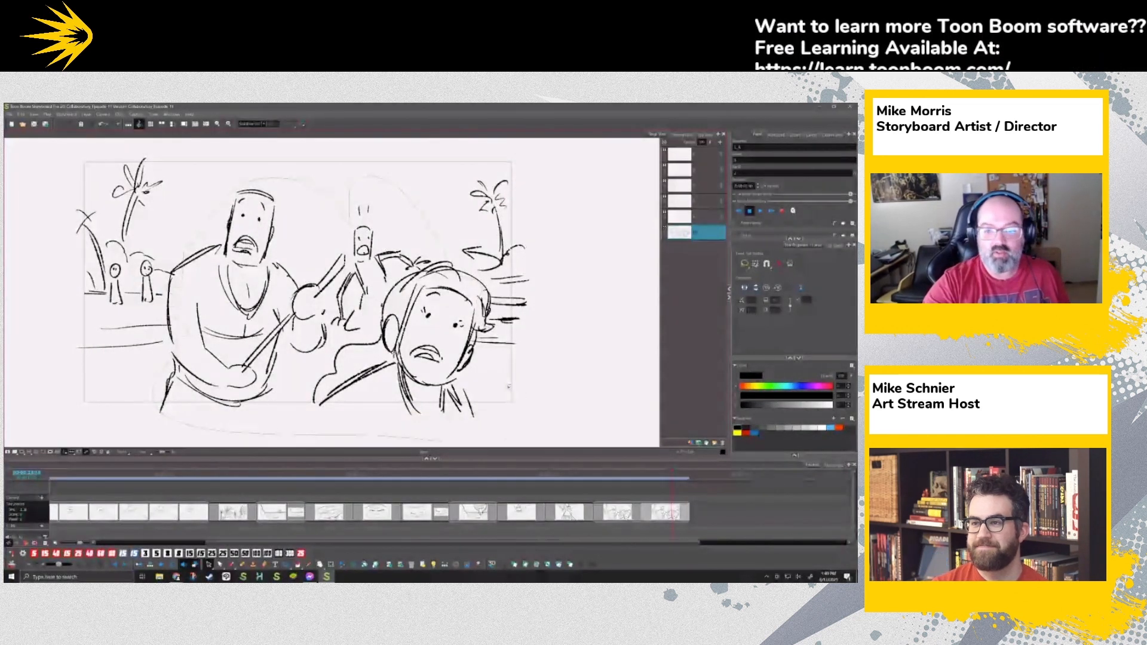
{"action": "left_click_drag", "start_coordinate": [471, 274], "coordinate": [457, 267]}
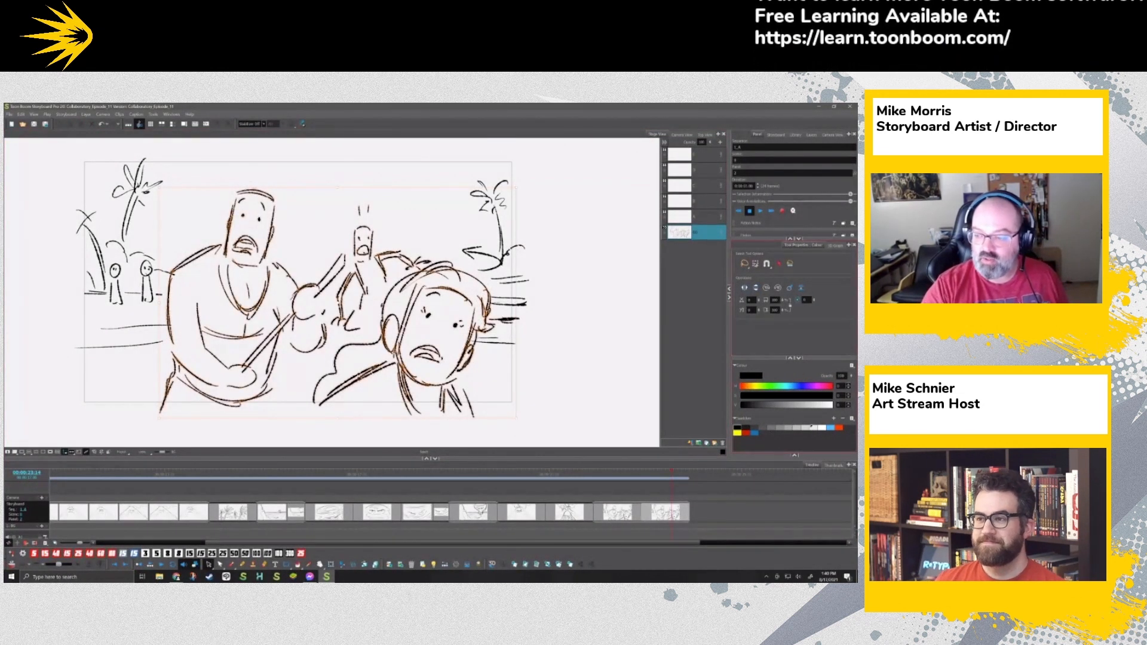
{"action": "left_click", "coordinate": [831, 427]}
{"action": "left_click", "coordinate": [602, 393]}
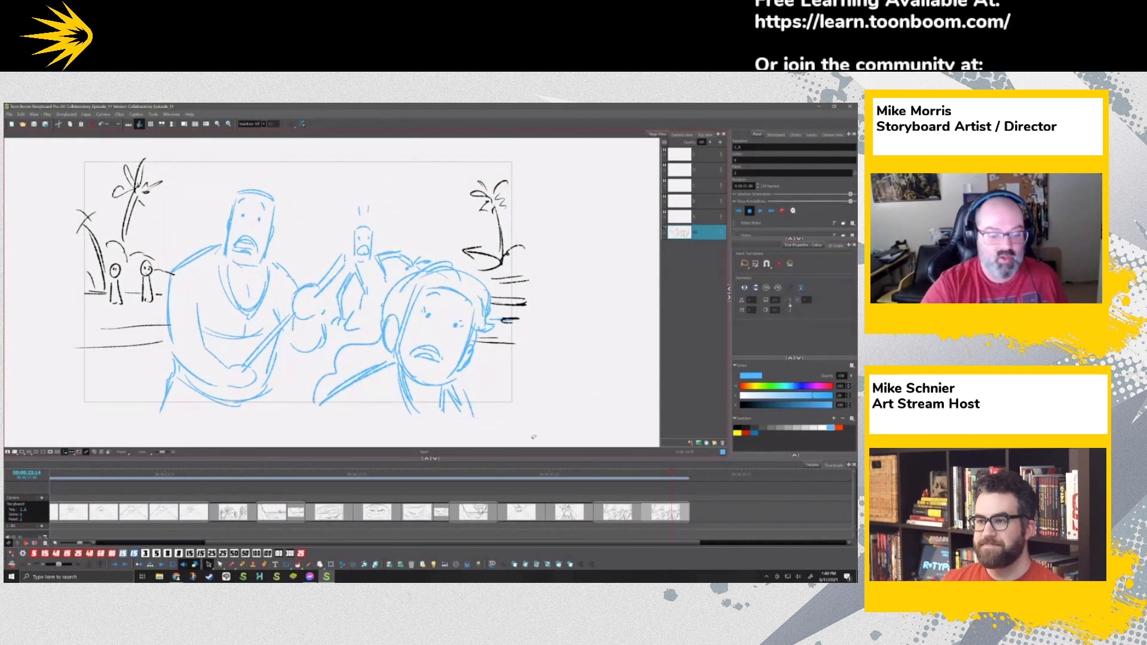
Step: Using a black brush over the blue guide, redraw the foreground onlooker's head in profile with hair, ear, eye and open mouth, plus the shoulder
{"action": "left_click", "coordinate": [232, 565]}
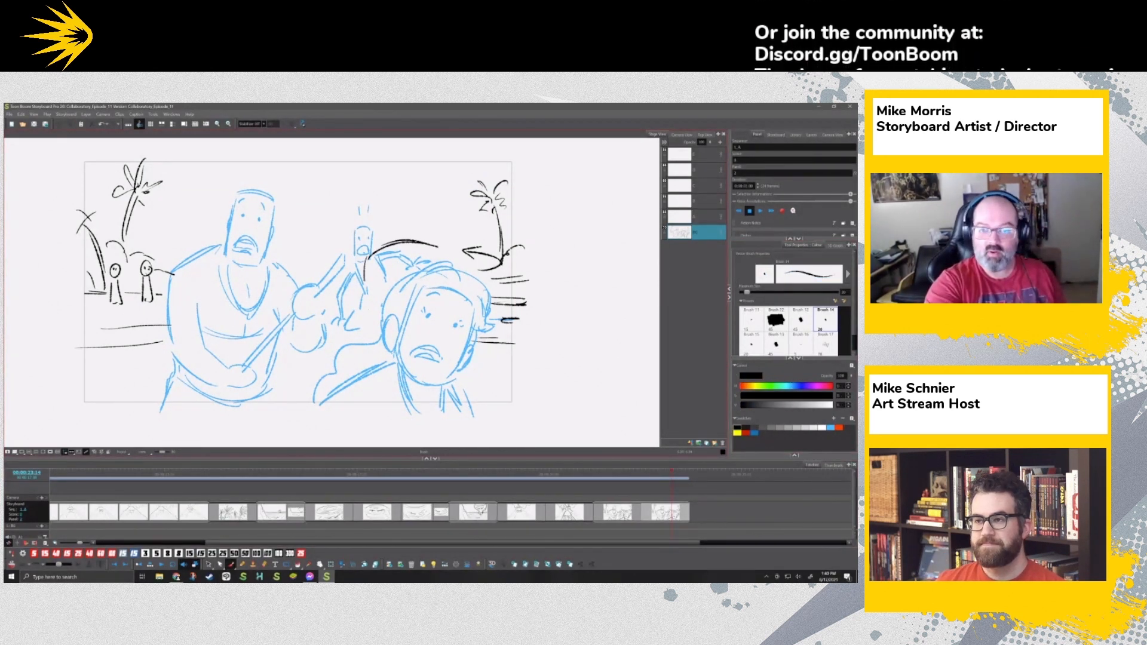
{"action": "left_click_drag", "start_coordinate": [437, 279], "coordinate": [438, 286]}
{"action": "mouse_move", "coordinate": [431, 261]}
{"action": "left_mouse_down"}
{"action": "mouse_move", "coordinate": [427, 275]}
{"action": "mouse_move", "coordinate": [437, 246]}
{"action": "left_mouse_up"}
{"action": "left_click_drag", "start_coordinate": [437, 247], "coordinate": [446, 283]}
{"action": "mouse_move", "coordinate": [366, 245]}
{"action": "left_mouse_down"}
{"action": "mouse_move", "coordinate": [353, 329]}
{"action": "mouse_move", "coordinate": [323, 383]}
{"action": "left_mouse_up"}
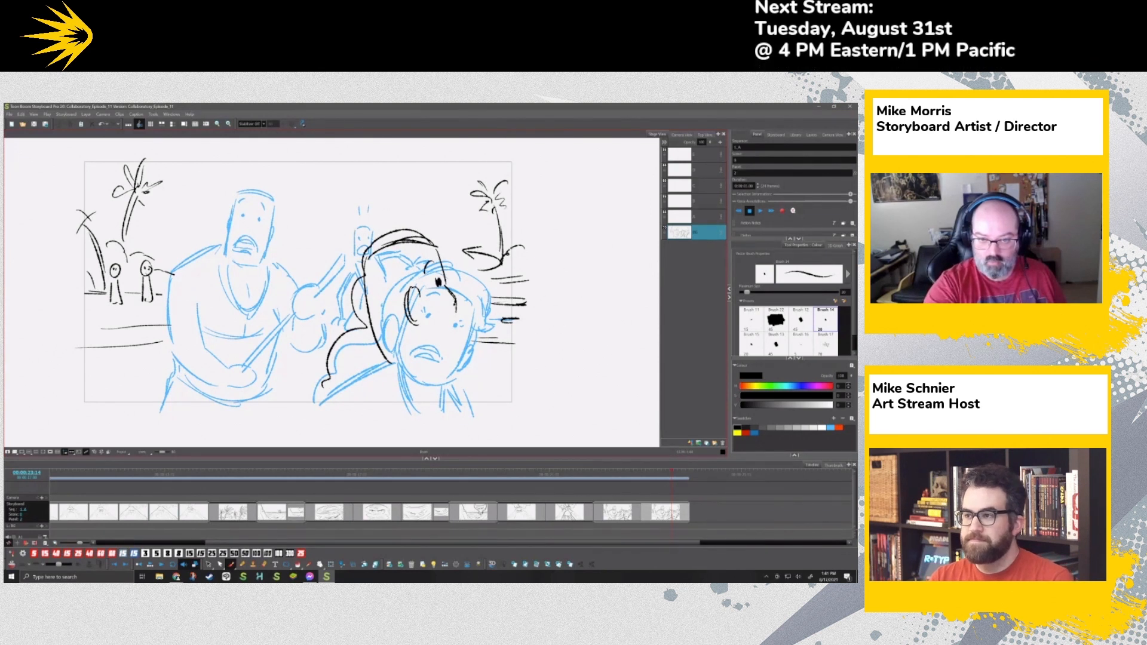
{"action": "mouse_move", "coordinate": [447, 348]}
{"action": "left_mouse_down"}
{"action": "mouse_move", "coordinate": [434, 361]}
{"action": "mouse_move", "coordinate": [443, 359]}
{"action": "left_mouse_up"}
Step: Redraw the big man's head turned sideways in black, with squared skull, ear, eye and open mouth
{"action": "mouse_move", "coordinate": [212, 245]}
{"action": "left_mouse_down"}
{"action": "mouse_move", "coordinate": [255, 193]}
{"action": "mouse_move", "coordinate": [258, 251]}
{"action": "left_mouse_up"}
{"action": "left_click_drag", "start_coordinate": [237, 202], "coordinate": [245, 200]}
{"action": "left_click", "coordinate": [244, 211]}
{"action": "left_click_drag", "start_coordinate": [235, 244], "coordinate": [257, 247]}
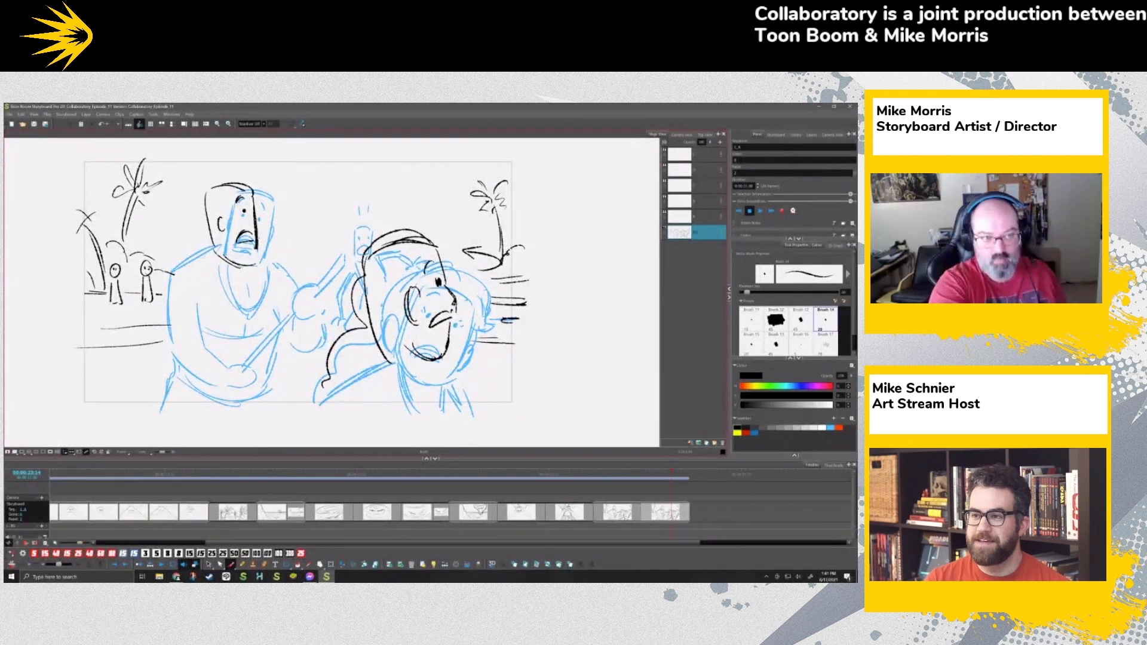
Step: Redraw the big man's shoulders, torso, bent arms and neckline, with both fists gripping the staff
{"action": "left_click_drag", "start_coordinate": [170, 278], "coordinate": [163, 364]}
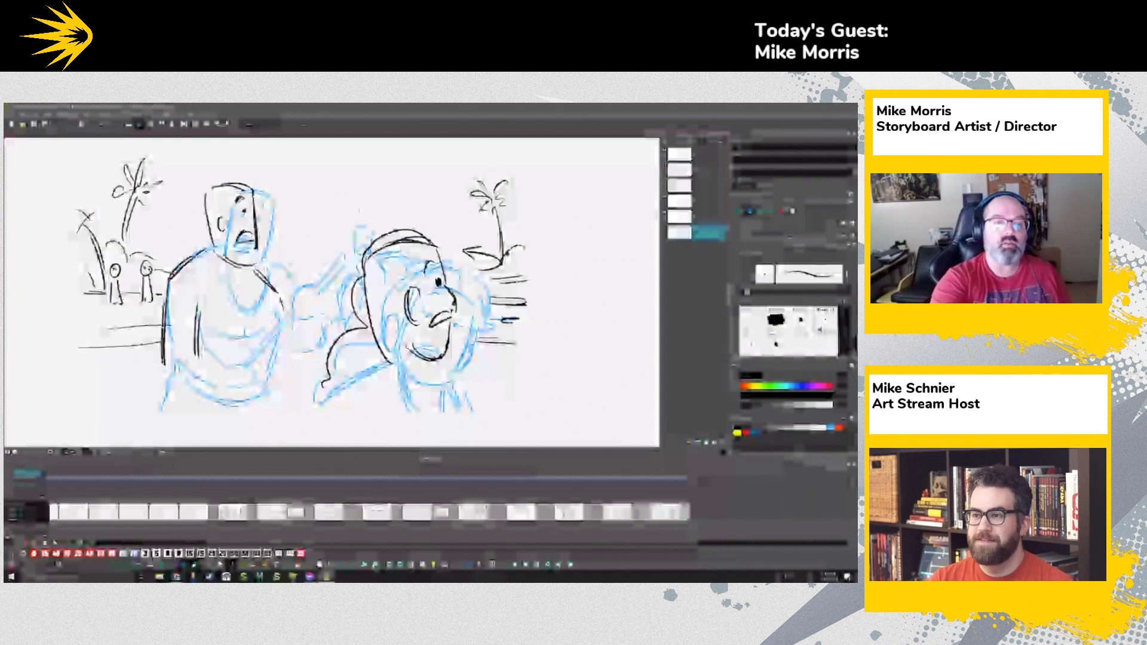
{"action": "mouse_move", "coordinate": [295, 300]}
{"action": "left_mouse_down"}
{"action": "mouse_move", "coordinate": [276, 326]}
{"action": "mouse_move", "coordinate": [289, 298]}
{"action": "left_mouse_up"}
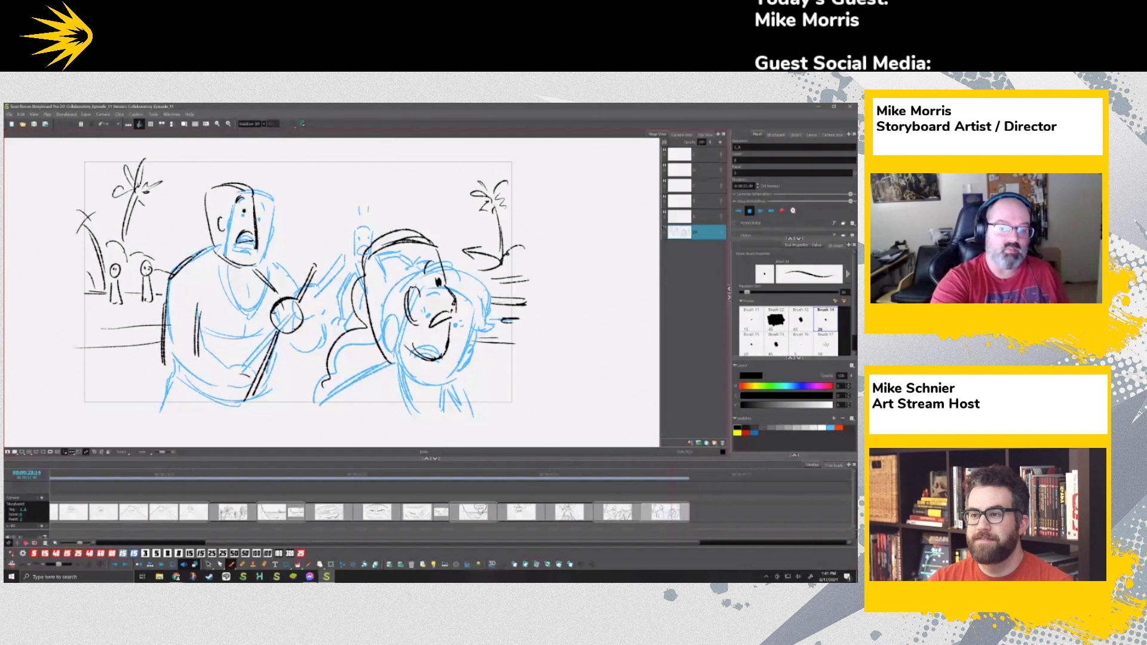
{"action": "left_click_drag", "start_coordinate": [165, 371], "coordinate": [228, 394]}
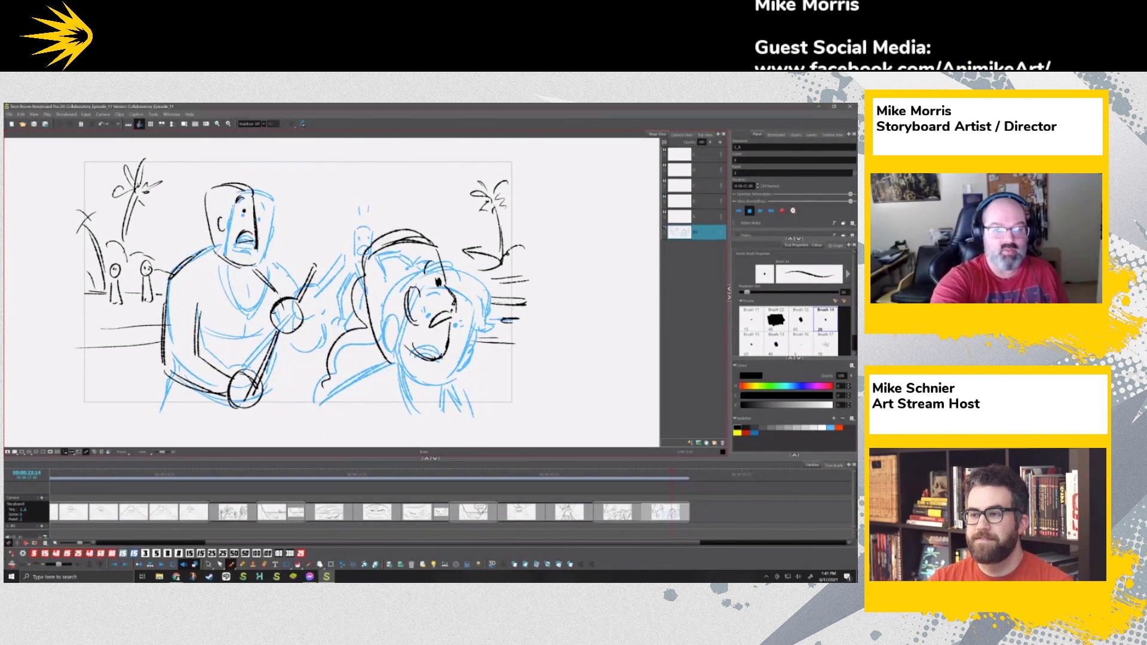
{"action": "mouse_move", "coordinate": [256, 264]}
{"action": "left_mouse_down"}
{"action": "mouse_move", "coordinate": [280, 292]}
{"action": "mouse_move", "coordinate": [301, 356]}
{"action": "mouse_move", "coordinate": [276, 344]}
{"action": "left_mouse_up"}
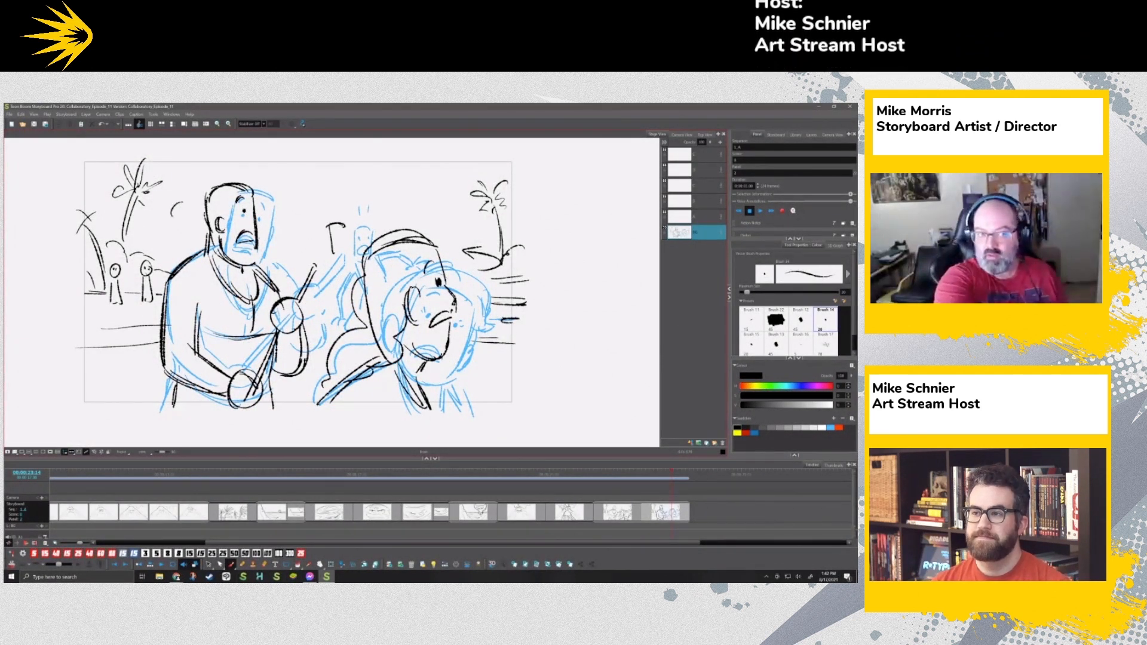
Step: Redraw the distant figure's head and body turned sideways, and add curved turn arrows beside the onlookers' heads
{"action": "left_click_drag", "start_coordinate": [345, 225], "coordinate": [349, 250]}
{"action": "left_click_drag", "start_coordinate": [398, 202], "coordinate": [416, 216]}
{"action": "left_click_drag", "start_coordinate": [408, 208], "coordinate": [408, 221]}
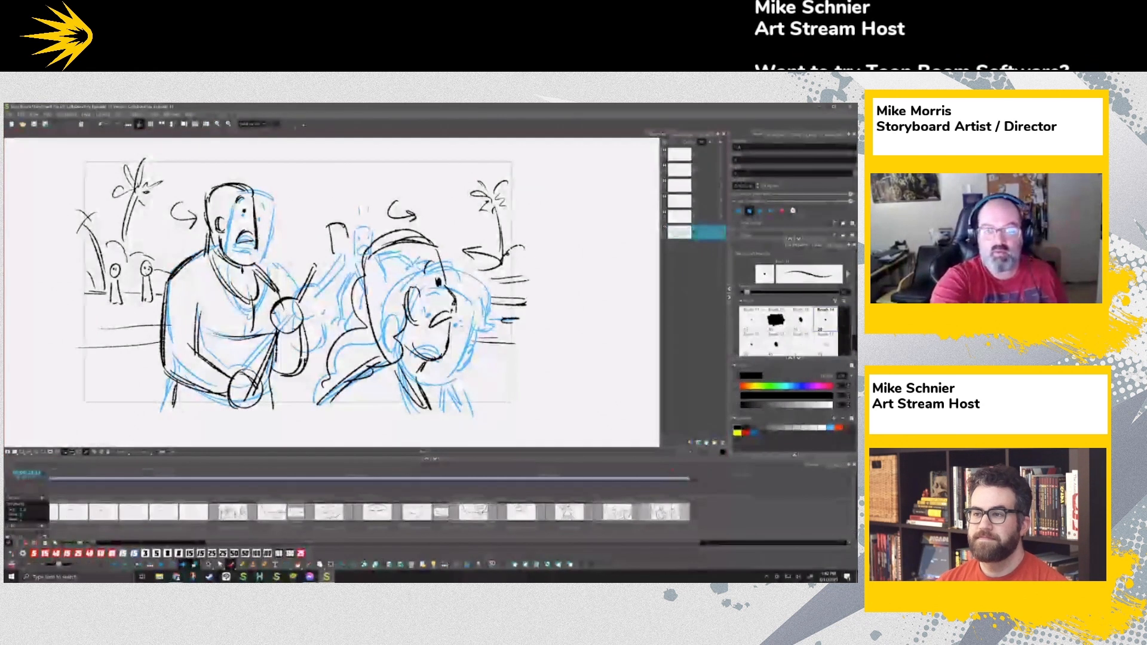
{"action": "left_click", "coordinate": [339, 231]}
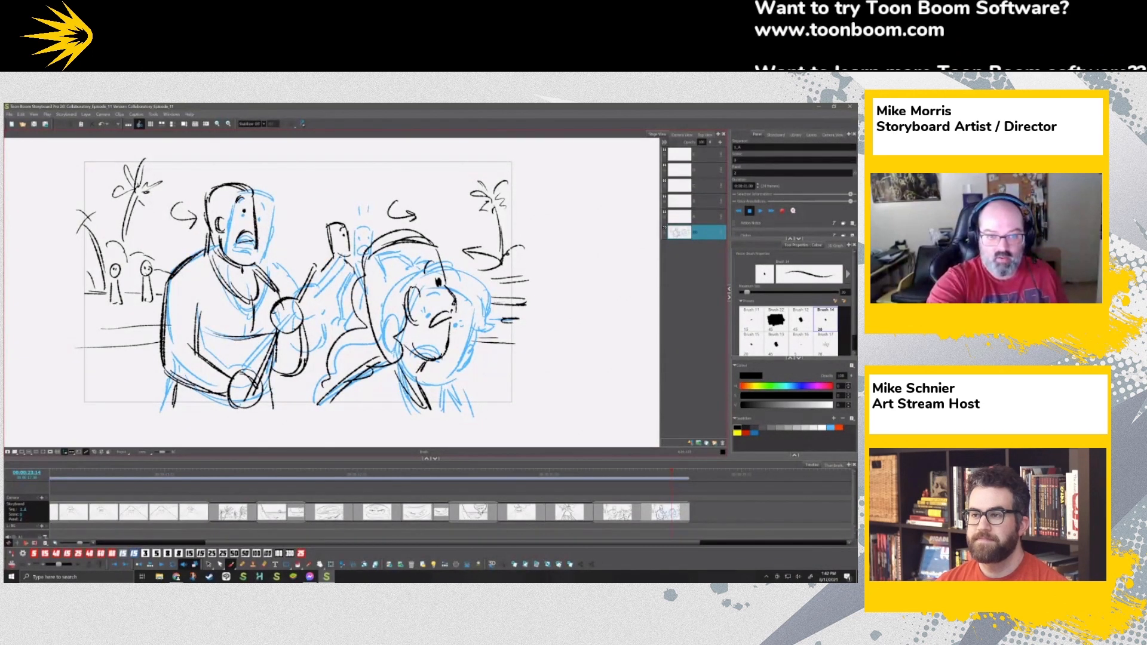
{"action": "left_click_drag", "start_coordinate": [324, 269], "coordinate": [324, 301]}
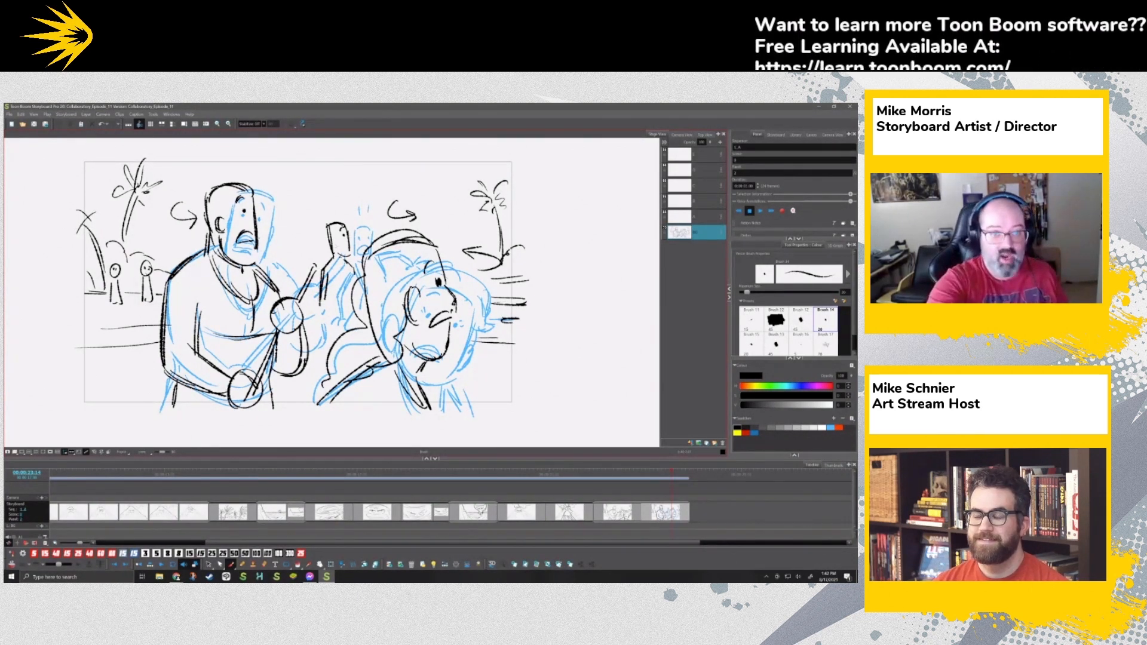
{"action": "left_click_drag", "start_coordinate": [342, 246], "coordinate": [348, 247]}
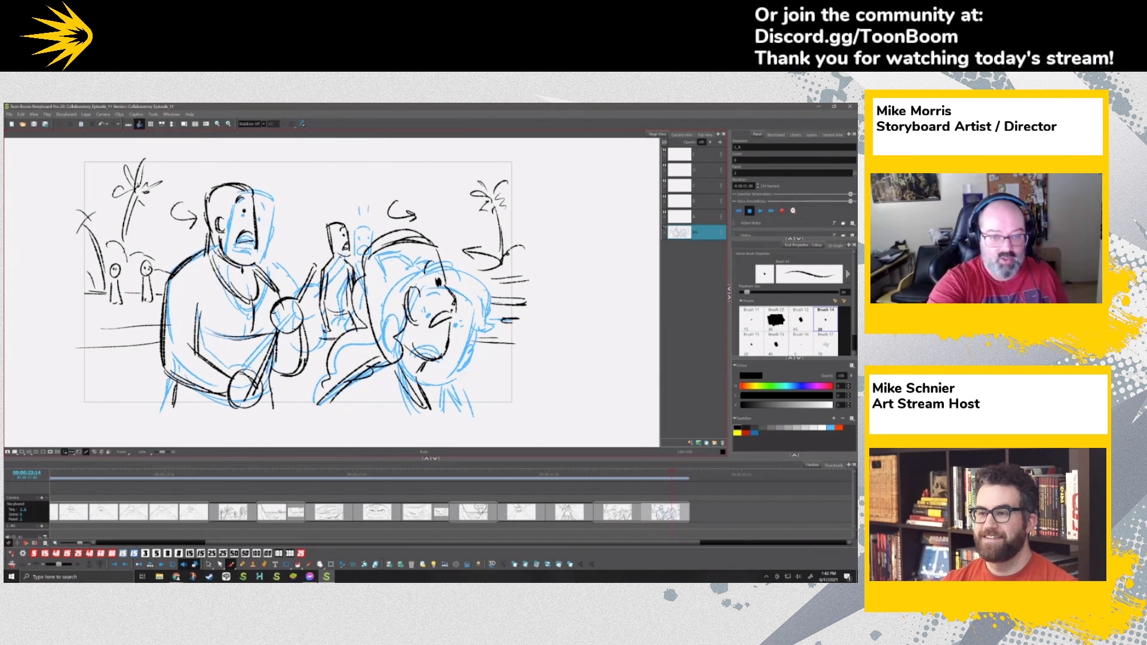
{"action": "left_click_drag", "start_coordinate": [315, 229], "coordinate": [318, 243]}
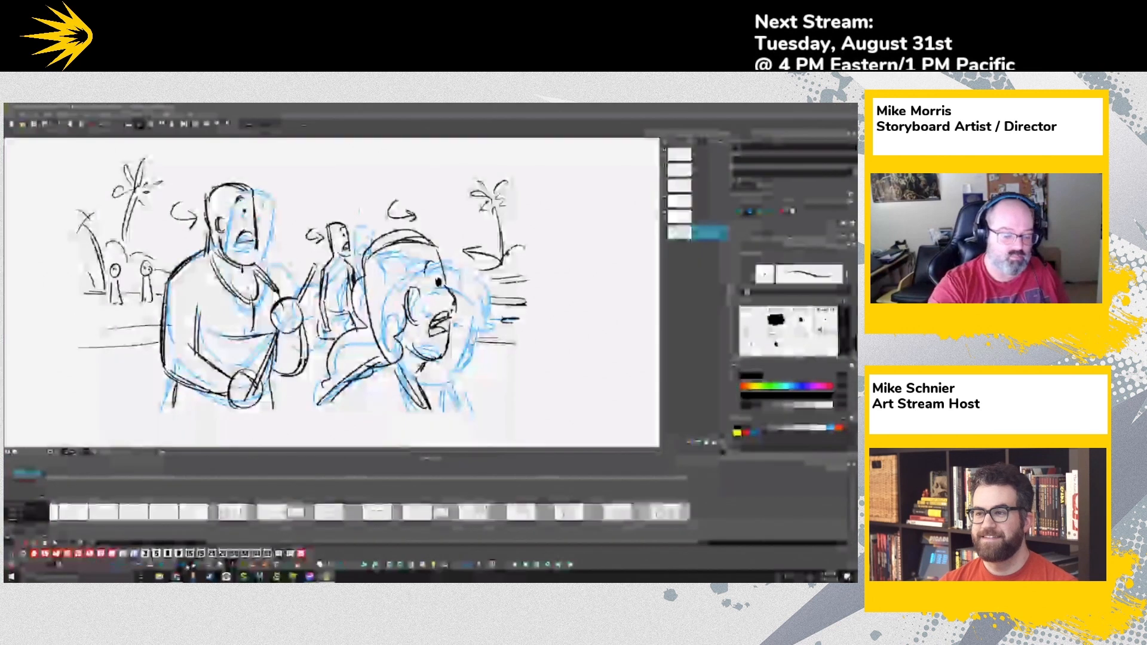
Step: Paste a copy of the original crowd panel after the head-turn panel at the end of the sequence
{"action": "left_click", "coordinate": [210, 564]}
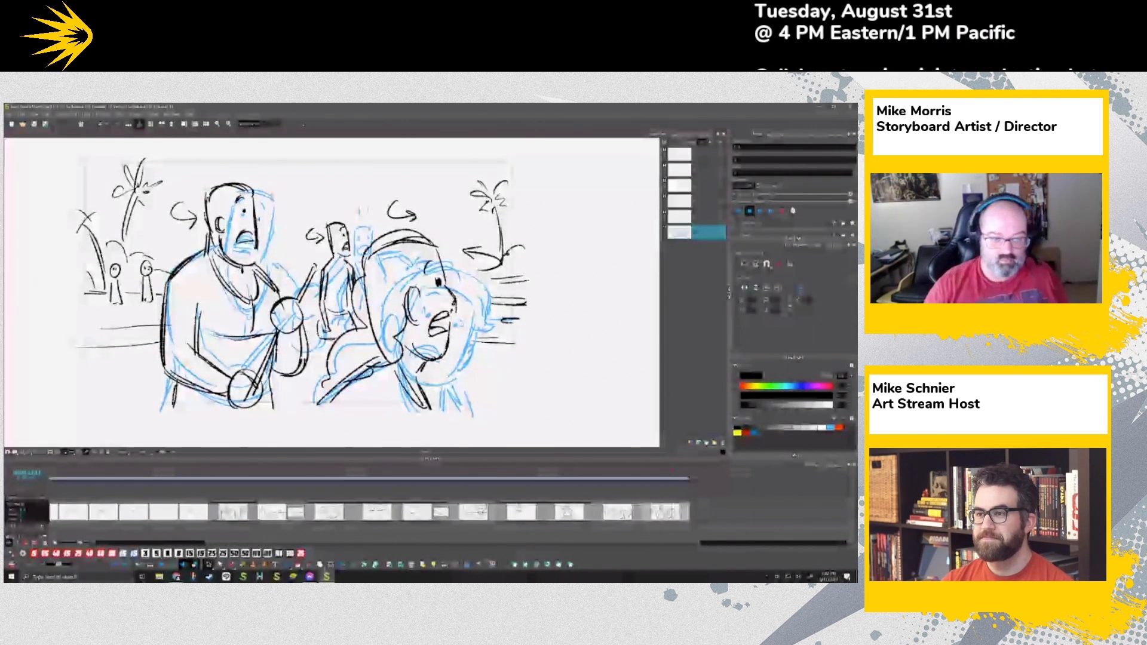
{"action": "left_click", "coordinate": [624, 512]}
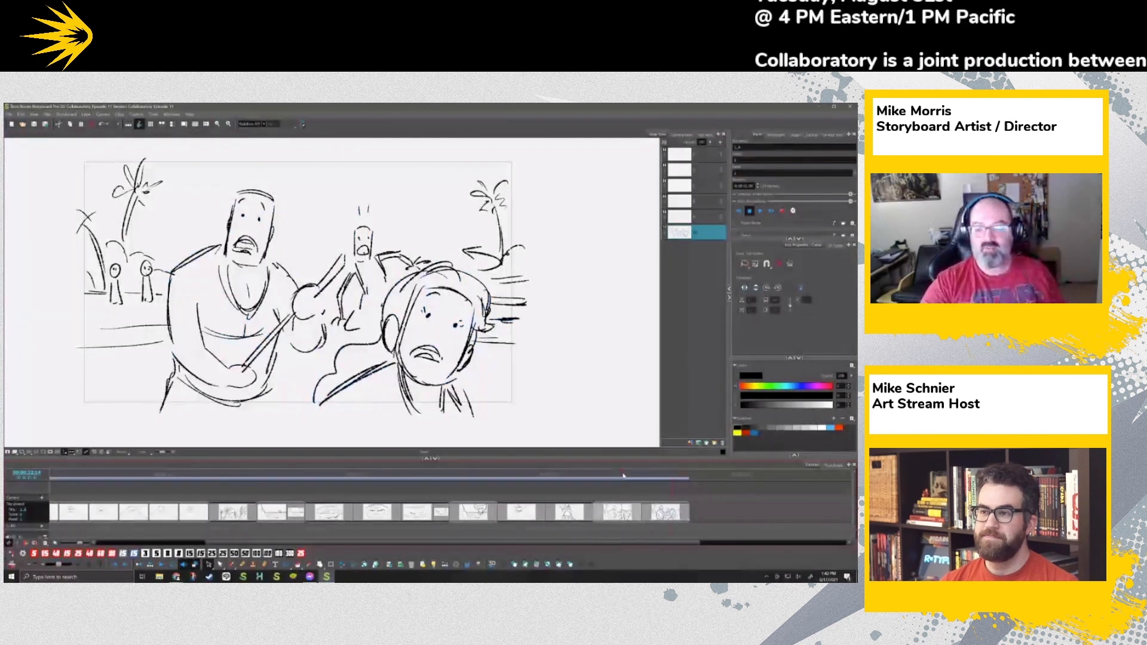
{"action": "left_click", "coordinate": [679, 473]}
{"action": "key", "text": "ctrl+v"}
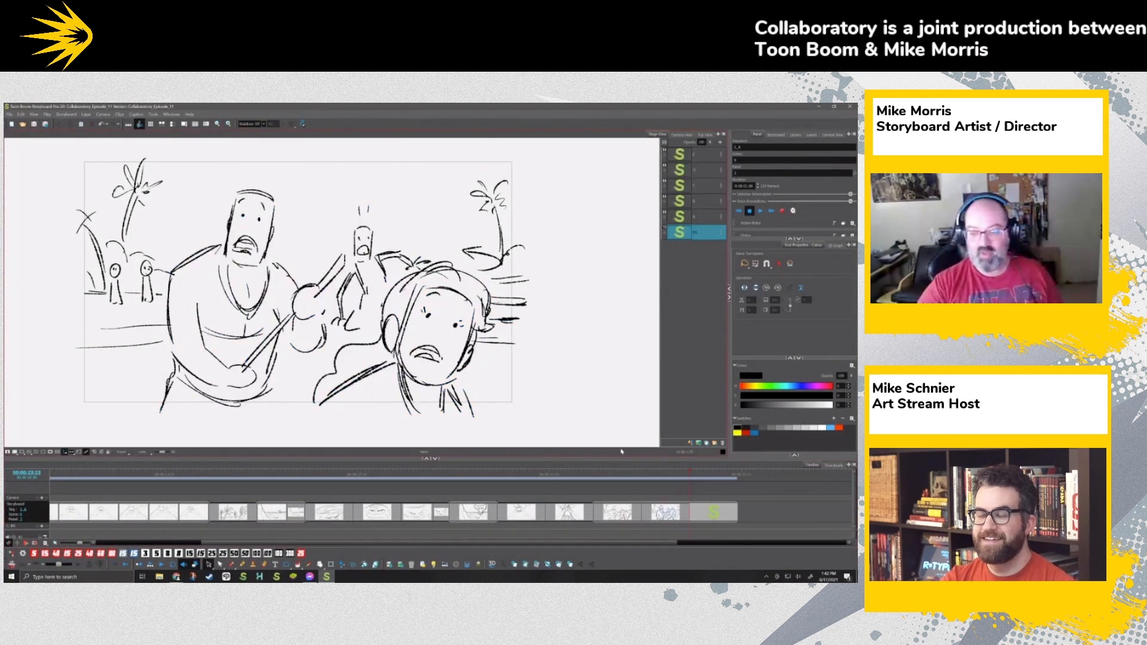
Step: Return to the head-turn panel, select its blue guide lines and delete them
{"action": "left_click", "coordinate": [671, 474]}
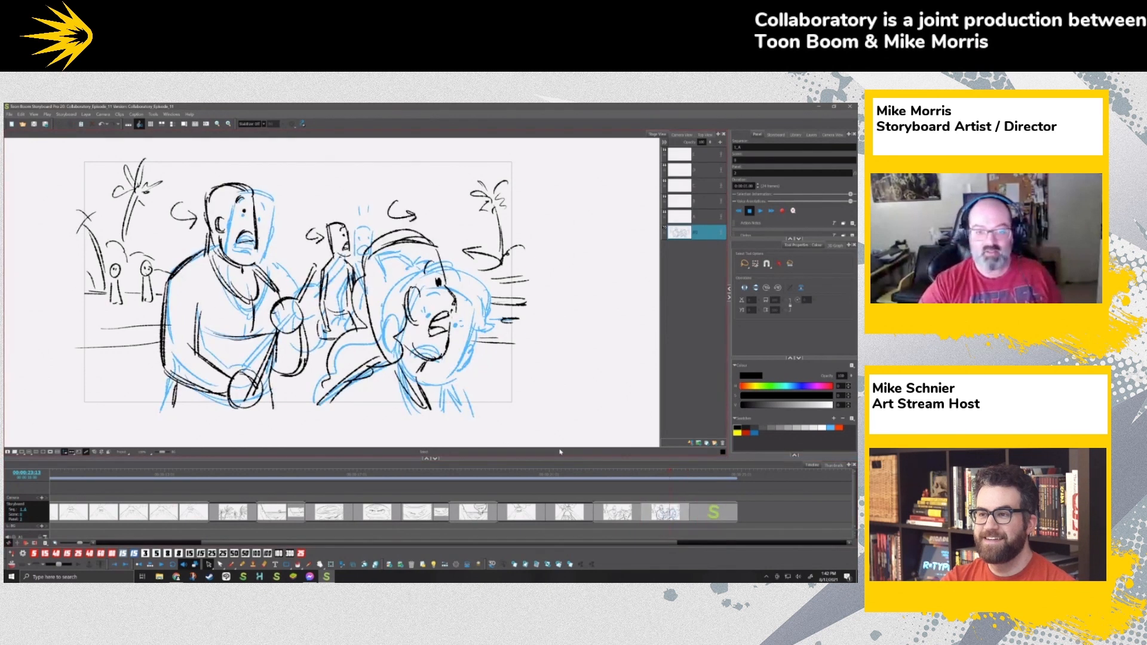
{"action": "left_click", "coordinate": [219, 564]}
{"action": "left_click", "coordinate": [207, 564]}
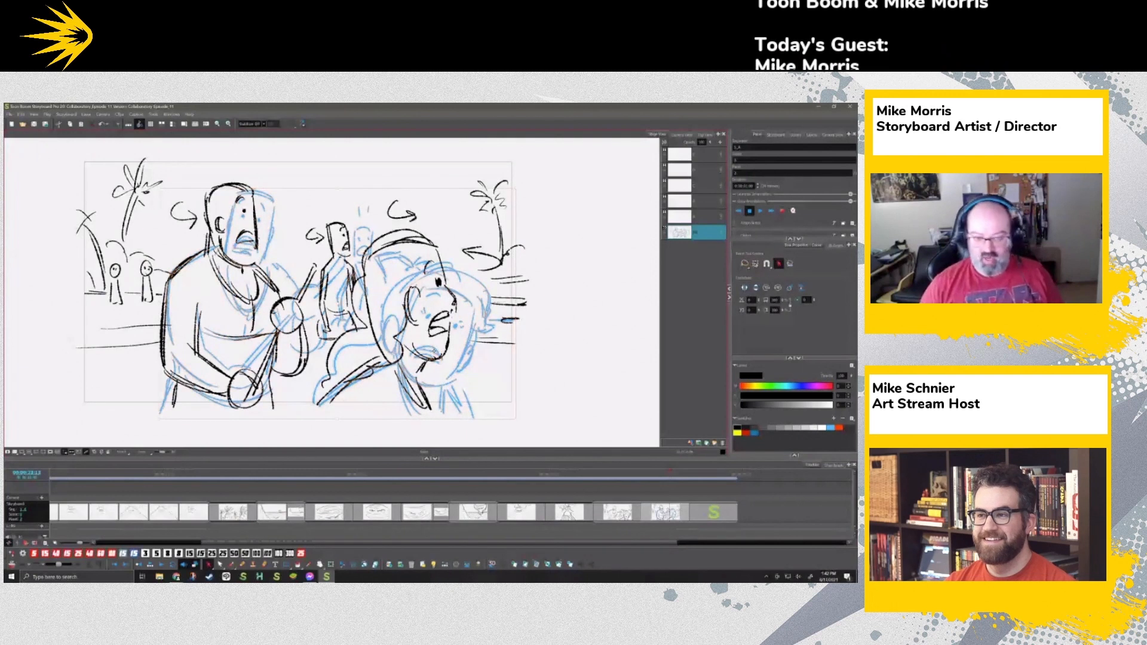
{"action": "key", "text": "Delete"}
Step: Add a blank panel after the last crowd panel and brush two wavy jungle ridge lines across its upper half
{"action": "left_click", "coordinate": [713, 512]}
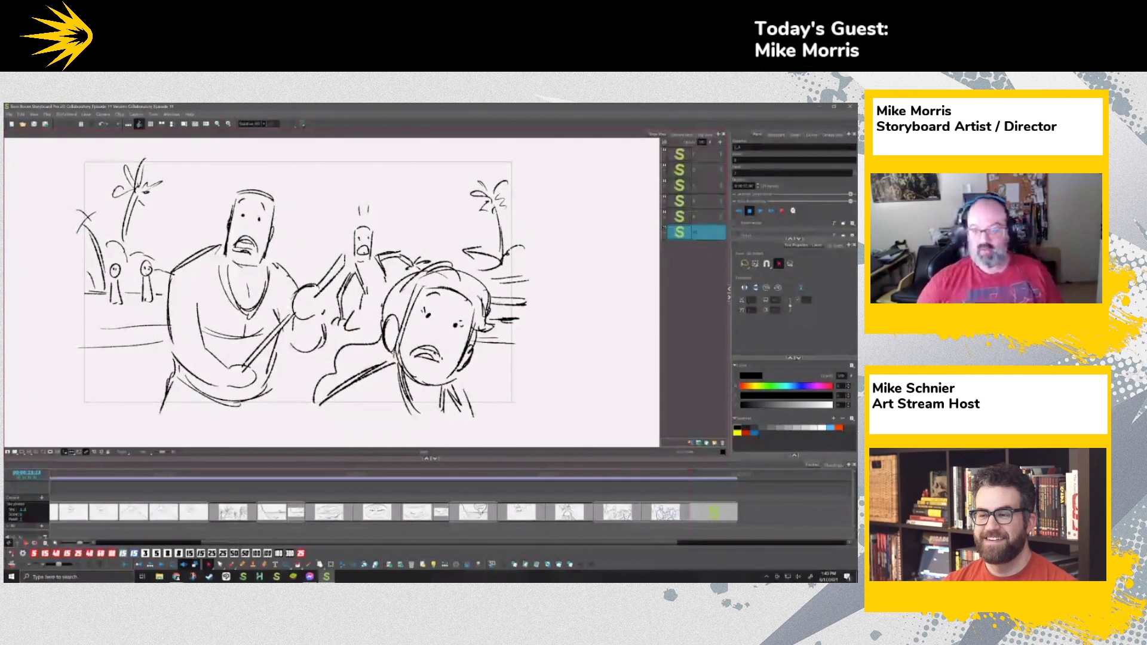
{"action": "left_click_drag", "start_coordinate": [639, 543], "coordinate": [715, 543]}
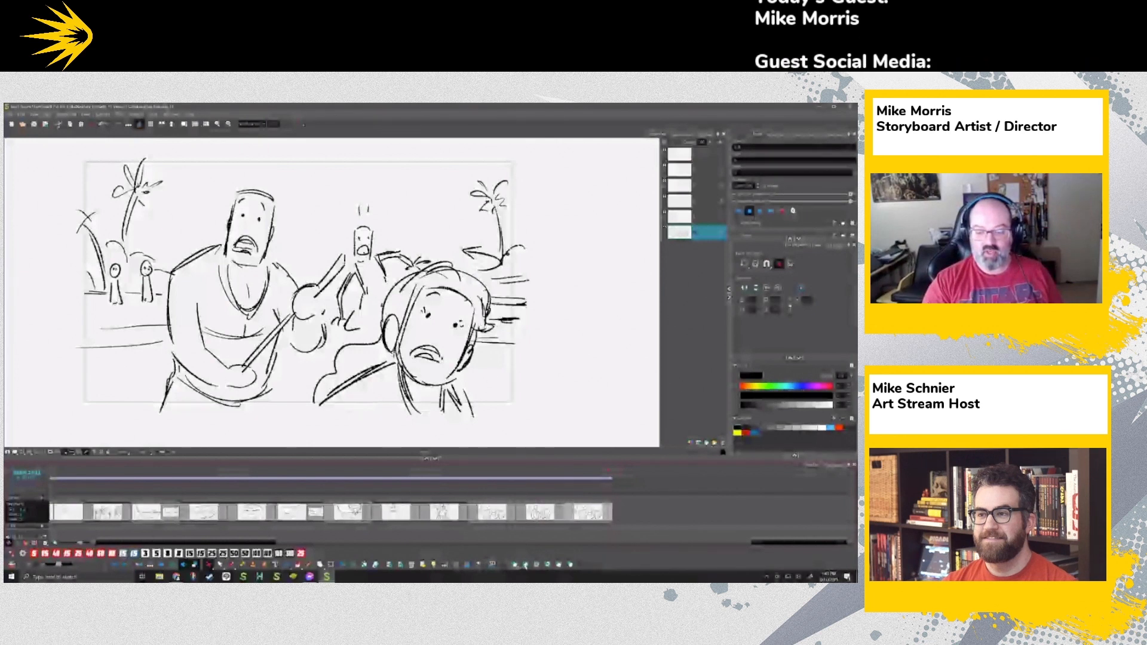
{"action": "key", "text": "p"}
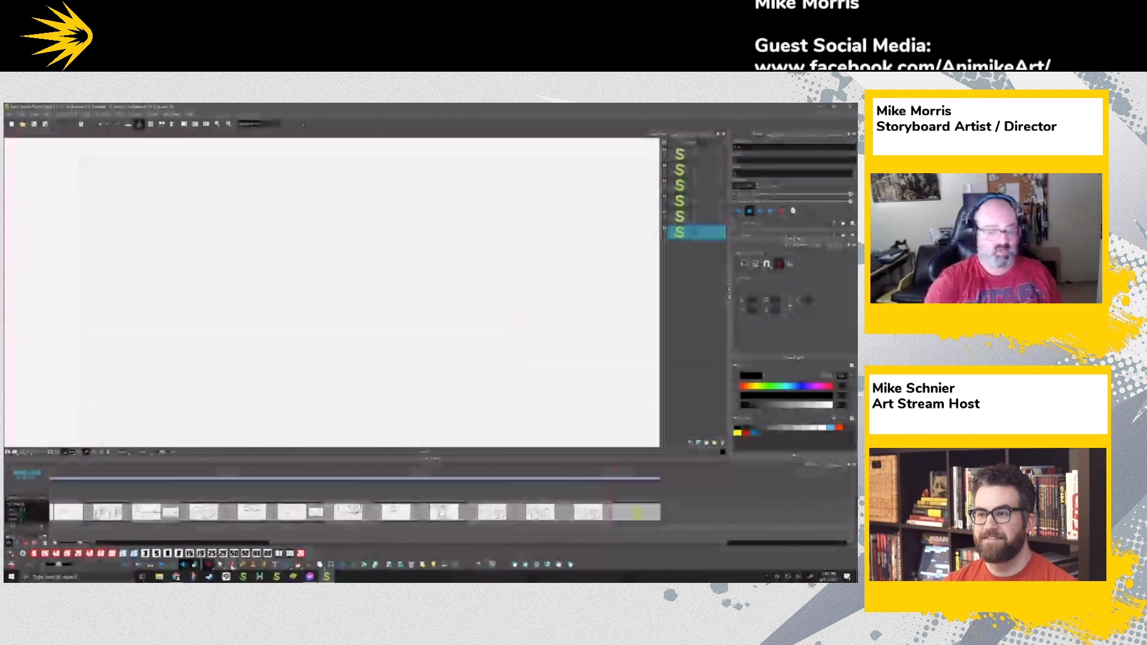
{"action": "left_click", "coordinate": [232, 565]}
{"action": "mouse_move", "coordinate": [217, 190]}
{"action": "left_mouse_down"}
{"action": "mouse_move", "coordinate": [248, 230]}
{"action": "mouse_move", "coordinate": [345, 219]}
{"action": "mouse_move", "coordinate": [408, 250]}
{"action": "mouse_move", "coordinate": [457, 230]}
{"action": "mouse_move", "coordinate": [421, 160]}
{"action": "mouse_move", "coordinate": [217, 190]}
{"action": "mouse_move", "coordinate": [181, 246]}
{"action": "mouse_move", "coordinate": [122, 244]}
{"action": "mouse_move", "coordinate": [117, 277]}
{"action": "mouse_move", "coordinate": [65, 283]}
{"action": "left_mouse_up"}
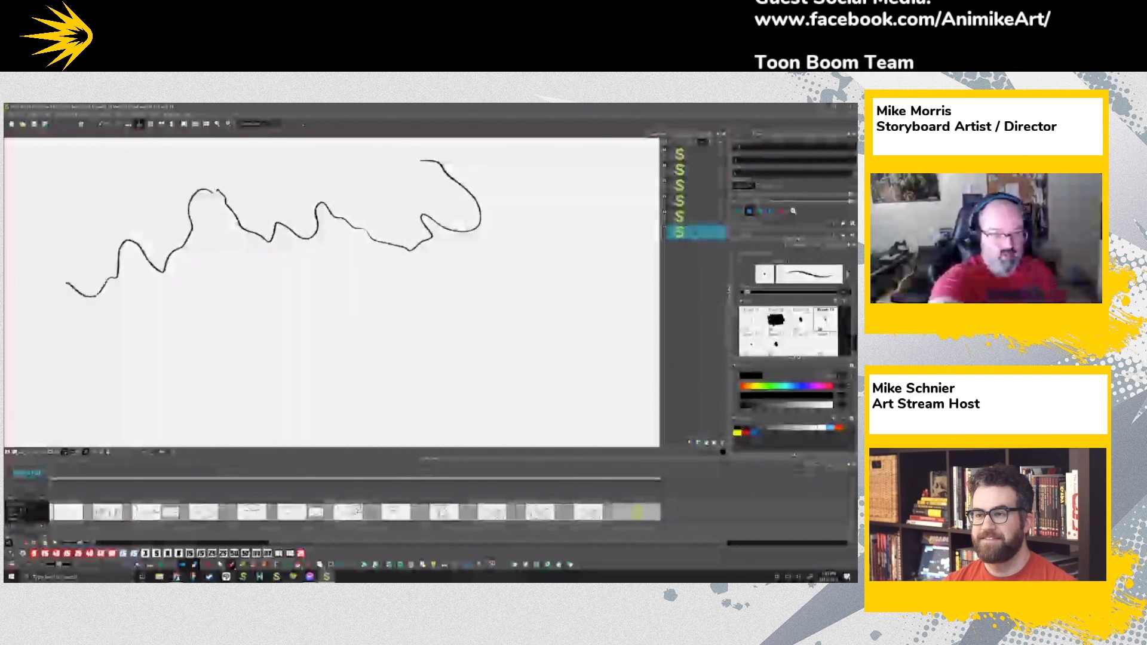
{"action": "left_click_drag", "start_coordinate": [182, 247], "coordinate": [233, 262]}
{"action": "left_click_drag", "start_coordinate": [317, 272], "coordinate": [356, 224]}
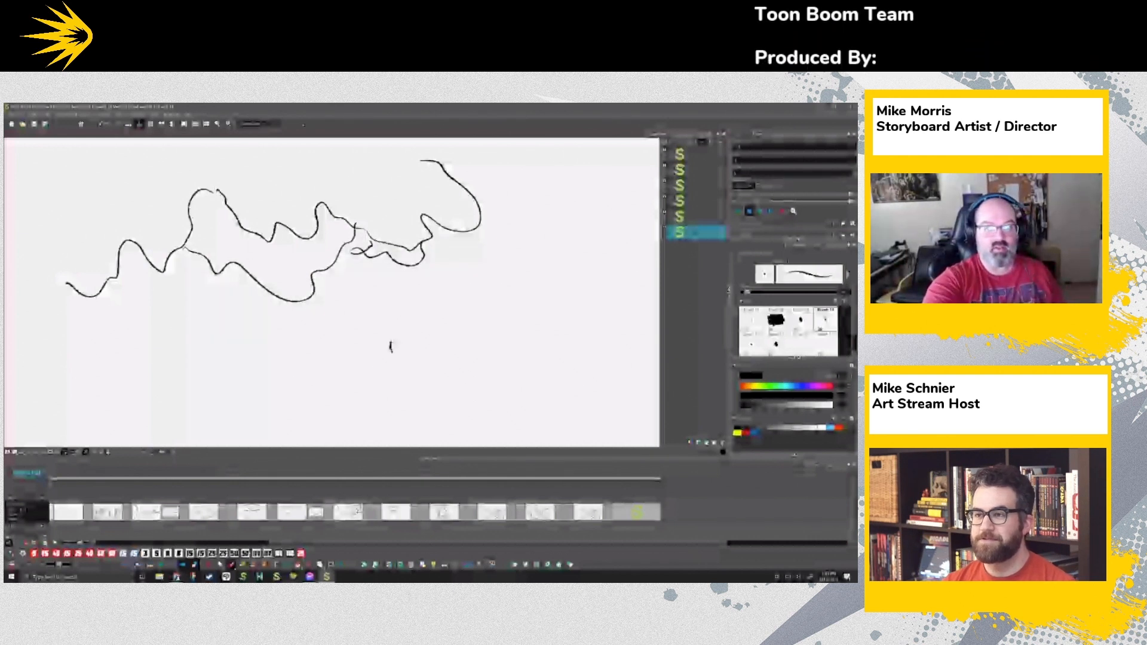
Step: Draw a tall palm tree with spreading fronds on the ridge, with rounded foliage behind it and bush edges beside it
{"action": "left_click_drag", "start_coordinate": [400, 214], "coordinate": [388, 282]}
{"action": "mouse_move", "coordinate": [397, 218]}
{"action": "left_mouse_down"}
{"action": "mouse_move", "coordinate": [416, 189]}
{"action": "mouse_move", "coordinate": [401, 215]}
{"action": "left_mouse_up"}
{"action": "left_click_drag", "start_coordinate": [392, 207], "coordinate": [402, 196]}
{"action": "mouse_move", "coordinate": [414, 207]}
{"action": "left_mouse_down"}
{"action": "mouse_move", "coordinate": [400, 217]}
{"action": "mouse_move", "coordinate": [392, 280]}
{"action": "left_mouse_up"}
{"action": "mouse_move", "coordinate": [396, 214]}
{"action": "left_mouse_down"}
{"action": "mouse_move", "coordinate": [375, 231]}
{"action": "mouse_move", "coordinate": [409, 162]}
{"action": "left_mouse_up"}
{"action": "left_click_drag", "start_coordinate": [428, 166], "coordinate": [426, 208]}
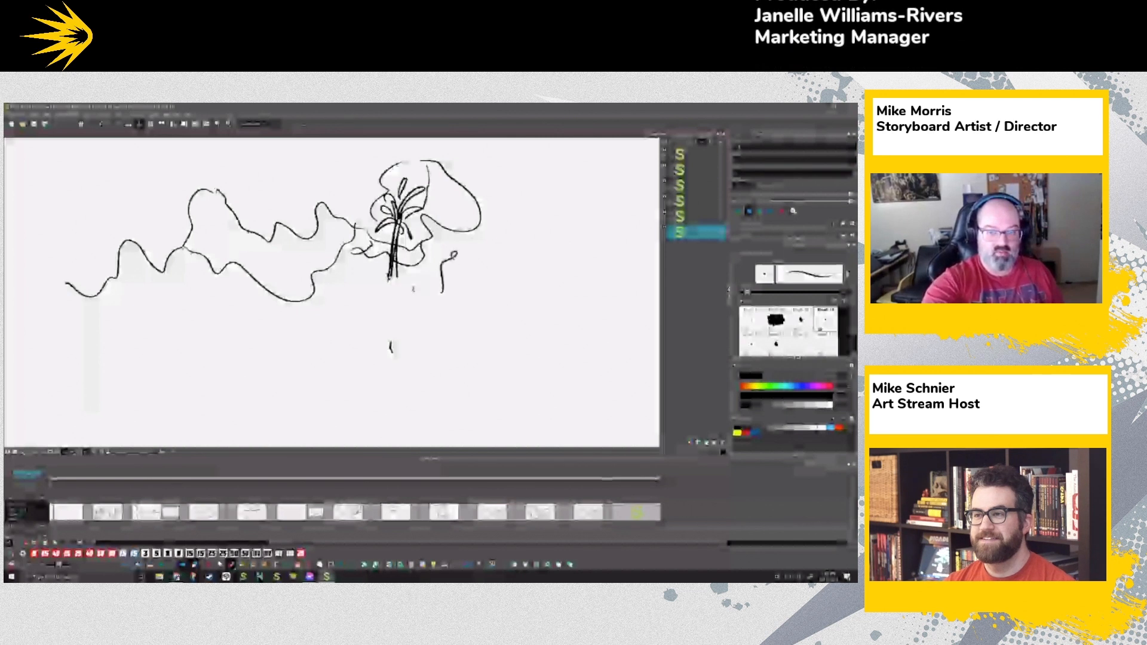
{"action": "left_click_drag", "start_coordinate": [492, 258], "coordinate": [492, 286]}
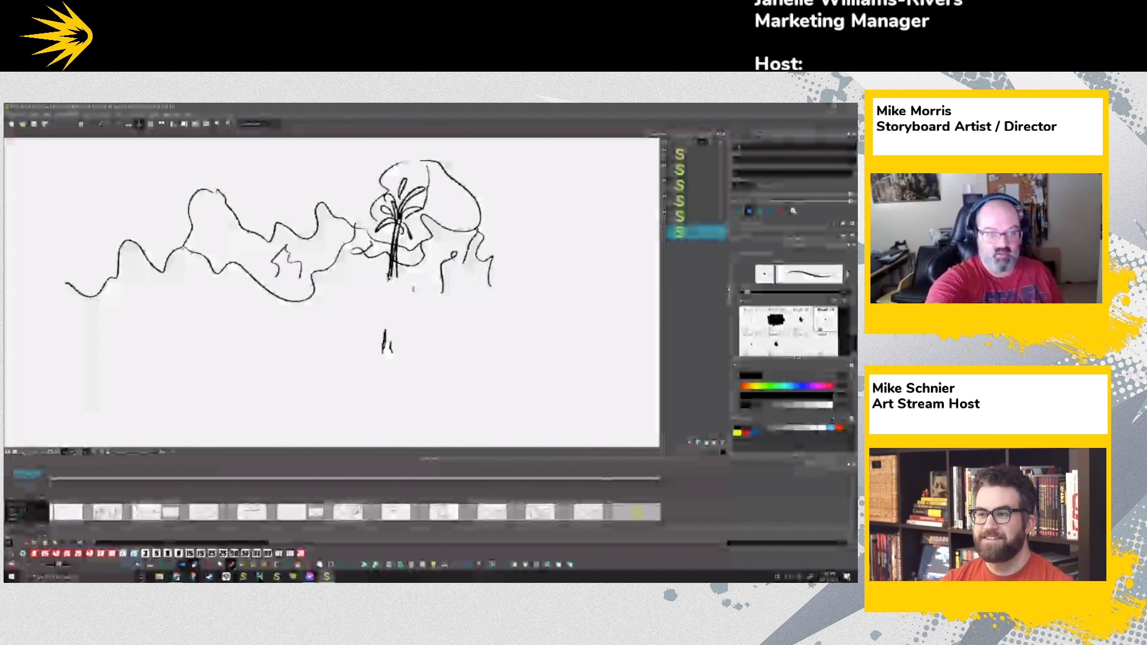
Step: Draw an arrow pointing down at the ridge and a bumpy foreground bush outline with a small flower beneath
{"action": "left_click_drag", "start_coordinate": [107, 176], "coordinate": [136, 223]}
{"action": "left_click_drag", "start_coordinate": [132, 203], "coordinate": [136, 222]}
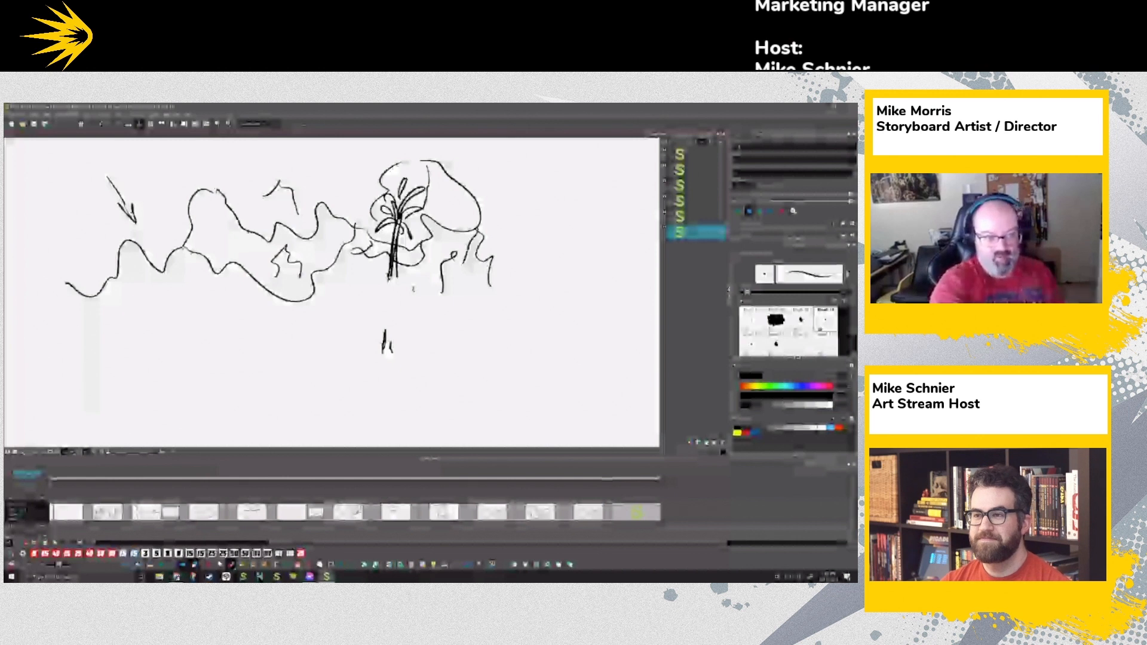
{"action": "left_click_drag", "start_coordinate": [234, 375], "coordinate": [269, 408]}
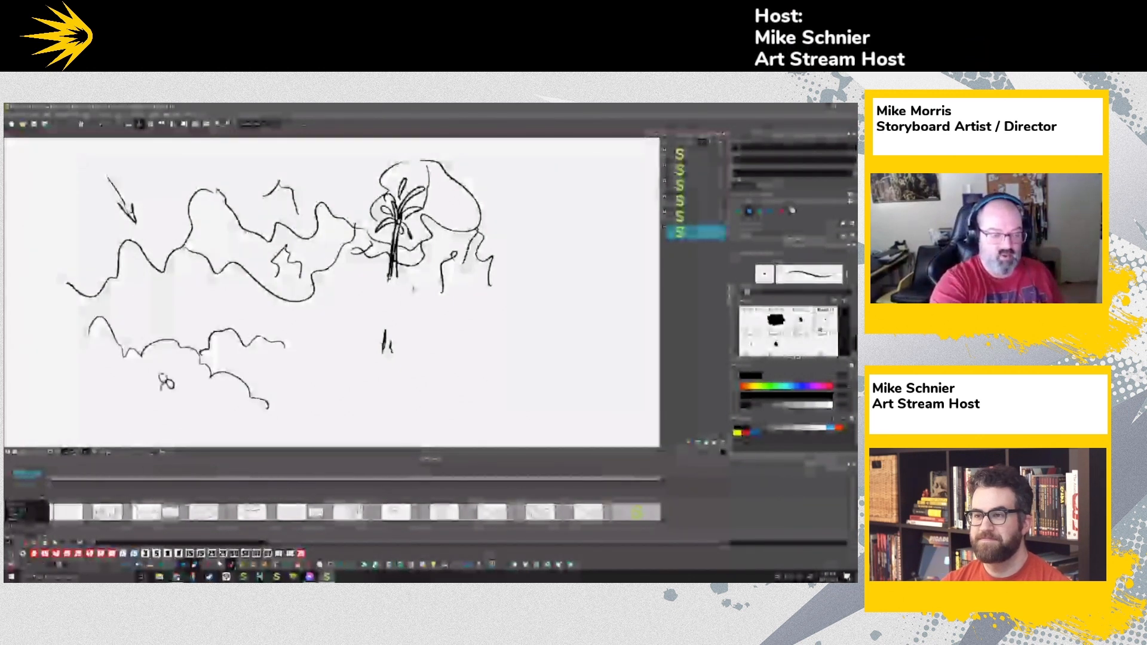
Step: Draw a small palm above the foreground bushes and extend the bumpy bush outline across the frame
{"action": "left_click_drag", "start_coordinate": [127, 276], "coordinate": [140, 310]}
{"action": "left_click_drag", "start_coordinate": [140, 297], "coordinate": [130, 309]}
{"action": "left_click_drag", "start_coordinate": [142, 305], "coordinate": [157, 303]}
{"action": "left_click_drag", "start_coordinate": [514, 336], "coordinate": [391, 346]}
{"action": "mouse_move", "coordinate": [381, 352]}
{"action": "left_mouse_down"}
{"action": "mouse_move", "coordinate": [346, 343]}
{"action": "mouse_move", "coordinate": [251, 392]}
{"action": "left_mouse_up"}
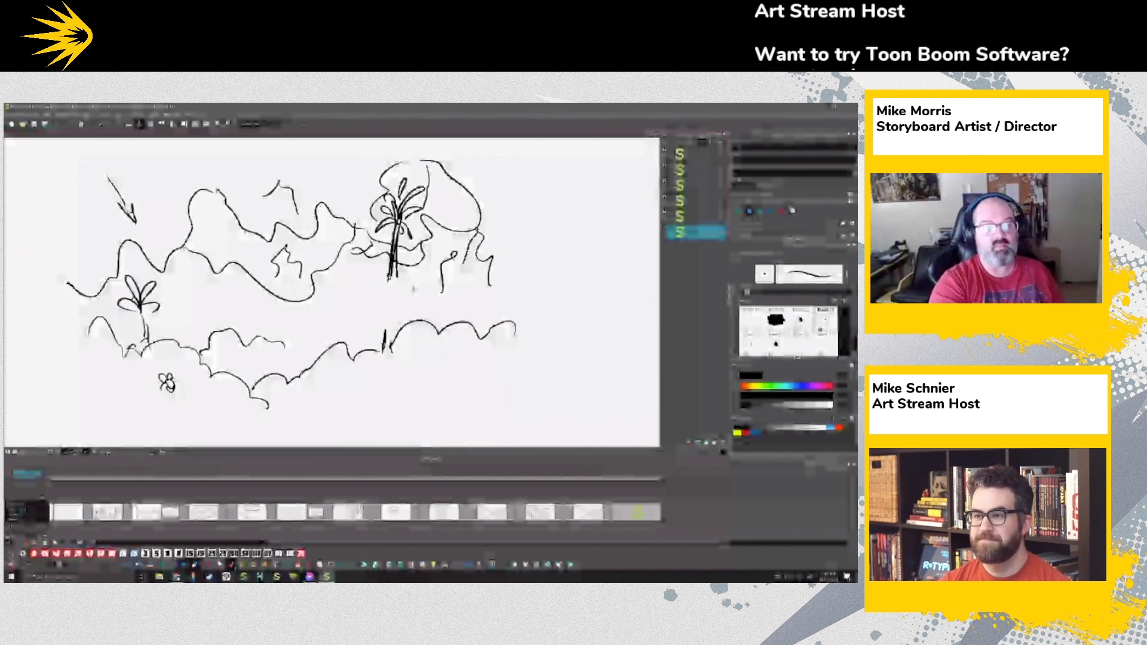
{"action": "left_click_drag", "start_coordinate": [286, 348], "coordinate": [316, 361]}
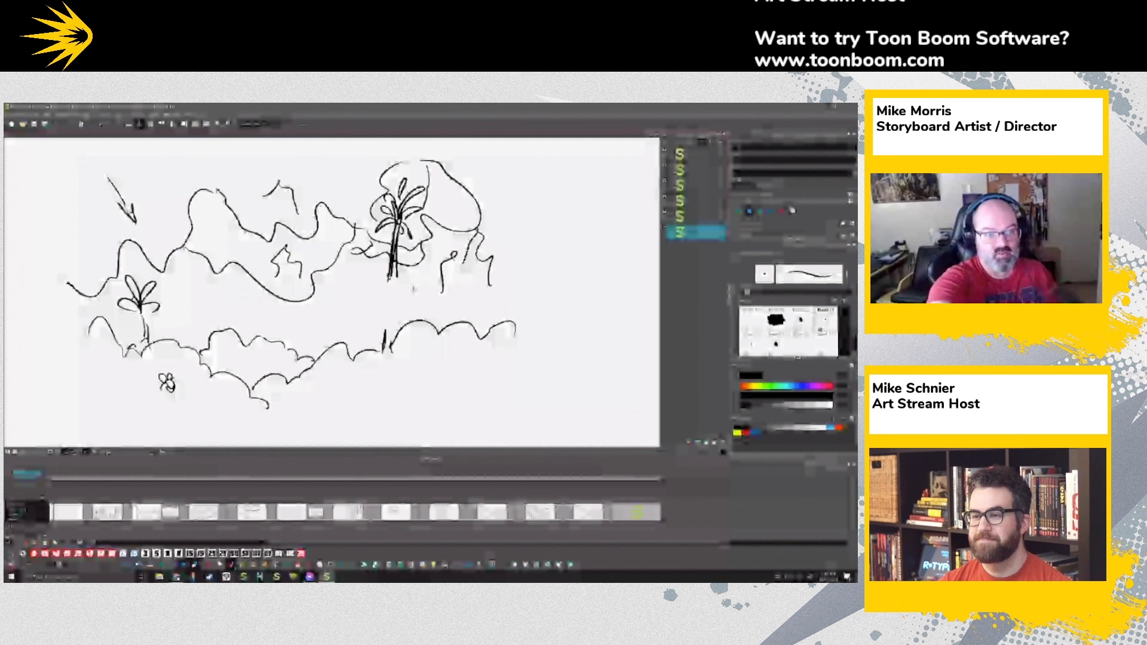
Step: Add diagonal slope strokes between the ridge and the foreground bushes
{"action": "left_click_drag", "start_coordinate": [191, 254], "coordinate": [233, 335]}
{"action": "left_click_drag", "start_coordinate": [180, 267], "coordinate": [200, 328]}
{"action": "mouse_move", "coordinate": [256, 299]}
{"action": "left_mouse_down"}
{"action": "mouse_move", "coordinate": [328, 302]}
{"action": "mouse_move", "coordinate": [355, 334]}
{"action": "left_mouse_up"}
{"action": "left_click_drag", "start_coordinate": [454, 270], "coordinate": [492, 312]}
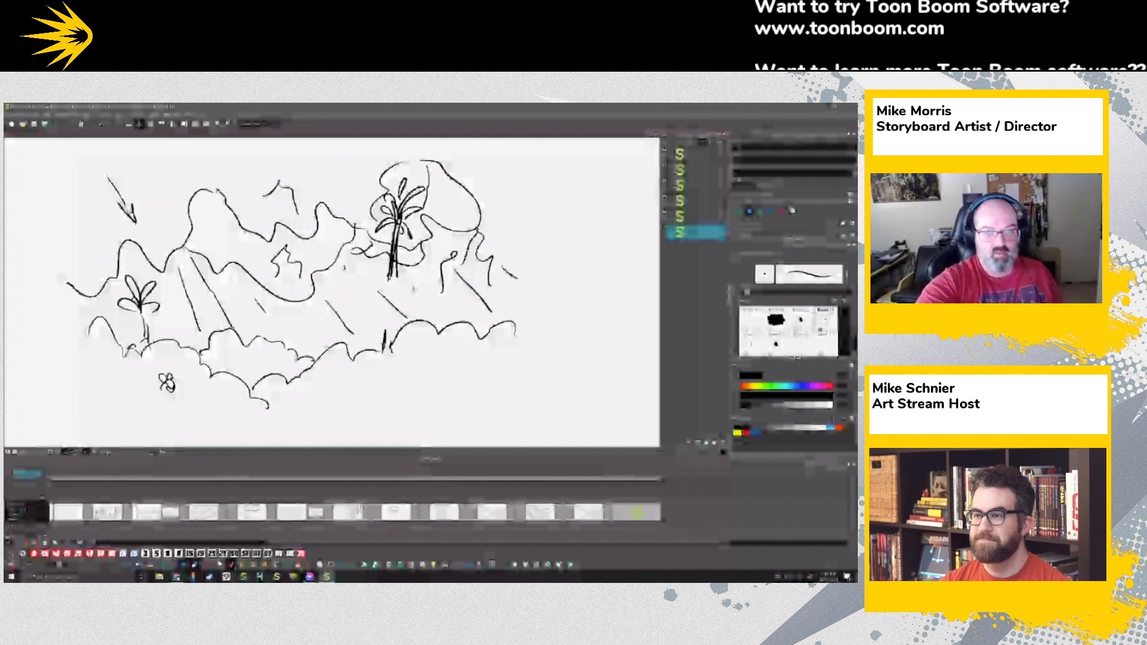
Step: Draw two more palm trees above the foreground bushes, one near the frame's right edge and one near the middle
{"action": "mouse_move", "coordinate": [502, 267]}
{"action": "left_mouse_down"}
{"action": "mouse_move", "coordinate": [518, 279]}
{"action": "mouse_move", "coordinate": [476, 322]}
{"action": "mouse_move", "coordinate": [495, 209]}
{"action": "mouse_move", "coordinate": [515, 191]}
{"action": "mouse_move", "coordinate": [517, 260]}
{"action": "mouse_move", "coordinate": [476, 287]}
{"action": "mouse_move", "coordinate": [494, 293]}
{"action": "left_mouse_up"}
{"action": "left_click_drag", "start_coordinate": [337, 314], "coordinate": [336, 345]}
{"action": "mouse_move", "coordinate": [342, 318]}
{"action": "left_mouse_down"}
{"action": "mouse_move", "coordinate": [341, 342]}
{"action": "mouse_move", "coordinate": [354, 301]}
{"action": "left_mouse_up"}
{"action": "left_click_drag", "start_coordinate": [342, 312], "coordinate": [331, 279]}
{"action": "mouse_move", "coordinate": [334, 303]}
{"action": "left_mouse_down"}
{"action": "mouse_move", "coordinate": [316, 315]}
{"action": "mouse_move", "coordinate": [323, 284]}
{"action": "mouse_move", "coordinate": [318, 334]}
{"action": "left_mouse_up"}
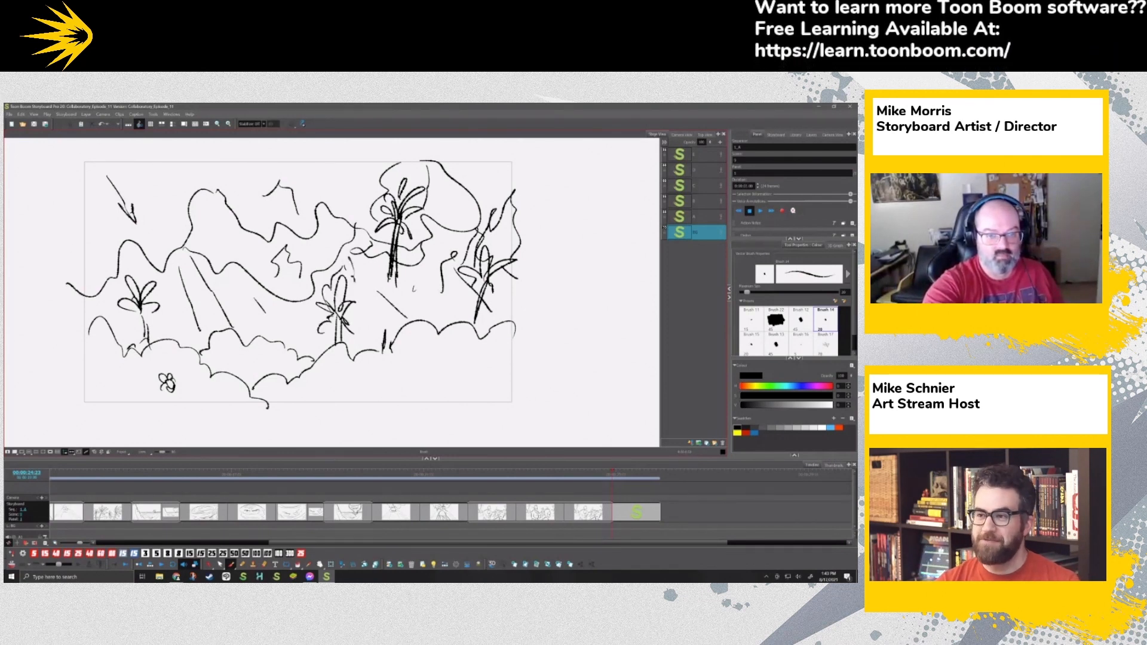
Step: Thicken the middle palm's leaves, save the project, and hatch short diagonal slope strokes beneath the tall palm
{"action": "left_click_drag", "start_coordinate": [322, 276], "coordinate": [317, 297]}
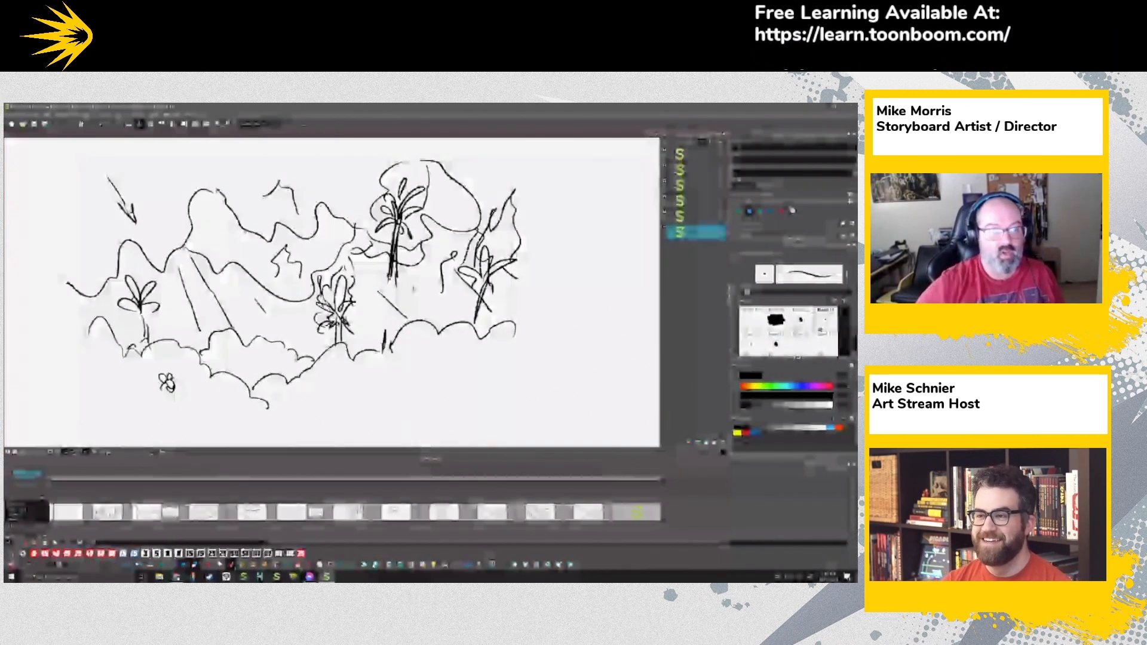
{"action": "key", "text": "ctrl+s"}
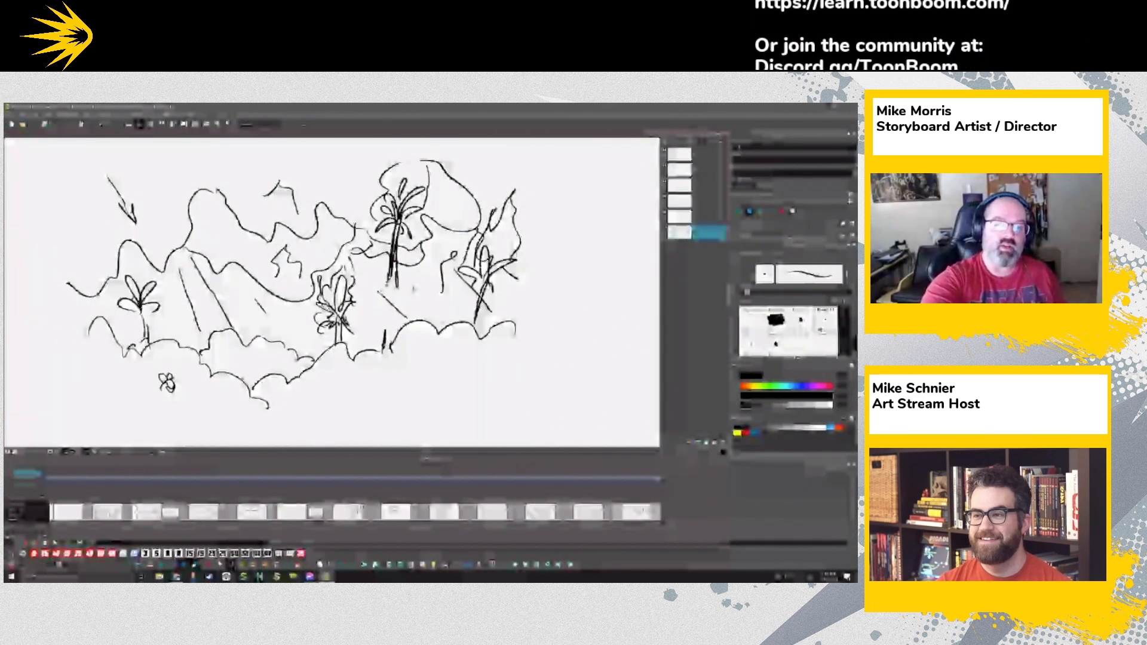
{"action": "left_click_drag", "start_coordinate": [388, 286], "coordinate": [418, 308]}
{"action": "mouse_move", "coordinate": [378, 275]}
{"action": "left_mouse_down"}
{"action": "mouse_move", "coordinate": [413, 293]}
{"action": "mouse_move", "coordinate": [429, 323]}
{"action": "left_mouse_up"}
{"action": "left_click_drag", "start_coordinate": [365, 297], "coordinate": [387, 315]}
Step: Add a long slope stroke beside the middle palm, extra foreground bush contours at the lower left, and a small palm among the hatching
{"action": "left_click_drag", "start_coordinate": [281, 301], "coordinate": [316, 359]}
{"action": "mouse_move", "coordinate": [87, 313]}
{"action": "left_mouse_down"}
{"action": "mouse_move", "coordinate": [84, 334]}
{"action": "mouse_move", "coordinate": [91, 306]}
{"action": "mouse_move", "coordinate": [115, 377]}
{"action": "mouse_move", "coordinate": [149, 407]}
{"action": "left_mouse_up"}
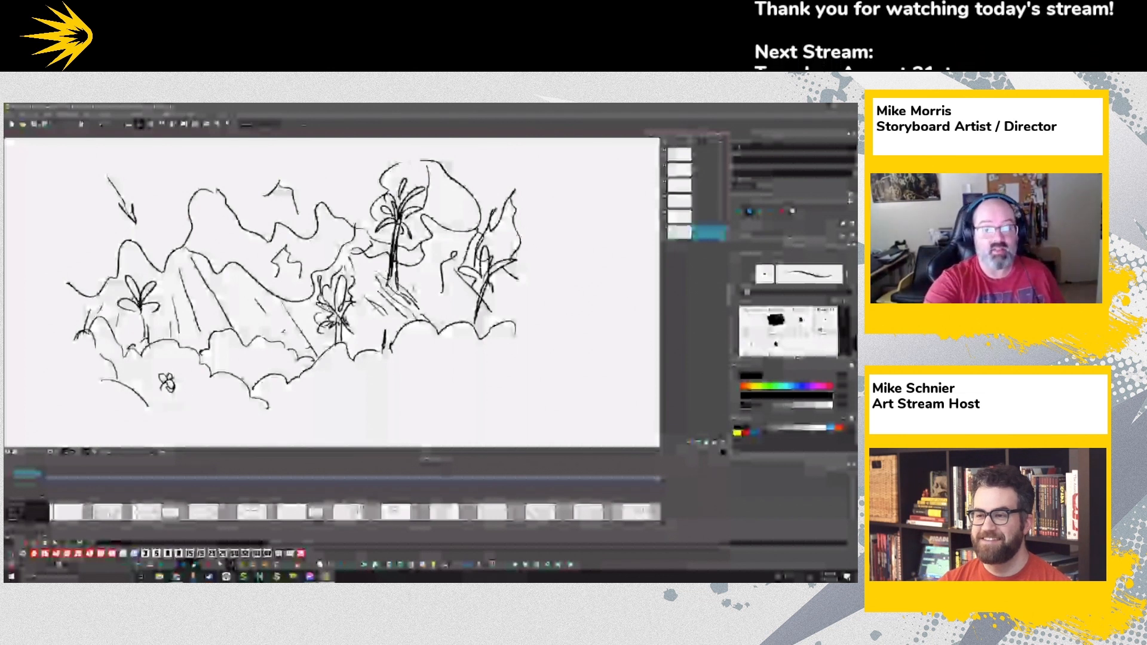
{"action": "mouse_move", "coordinate": [376, 278]}
{"action": "left_mouse_down"}
{"action": "mouse_move", "coordinate": [377, 300]}
{"action": "mouse_move", "coordinate": [430, 333]}
{"action": "mouse_move", "coordinate": [435, 359]}
{"action": "left_mouse_up"}
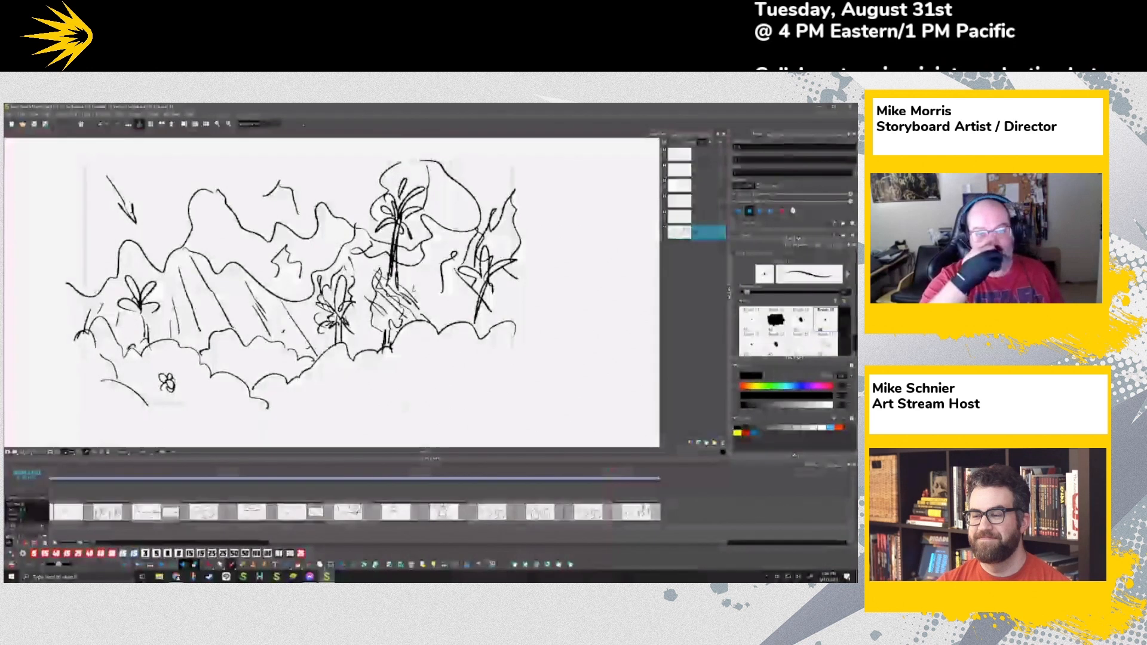
Step: Draw wavy flow lines across the upper part of the frame, above the ridge and around the tall palm
{"action": "left_click_drag", "start_coordinate": [127, 170], "coordinate": [269, 160]}
{"action": "left_click_drag", "start_coordinate": [127, 170], "coordinate": [78, 207]}
{"action": "left_click_drag", "start_coordinate": [96, 248], "coordinate": [154, 238]}
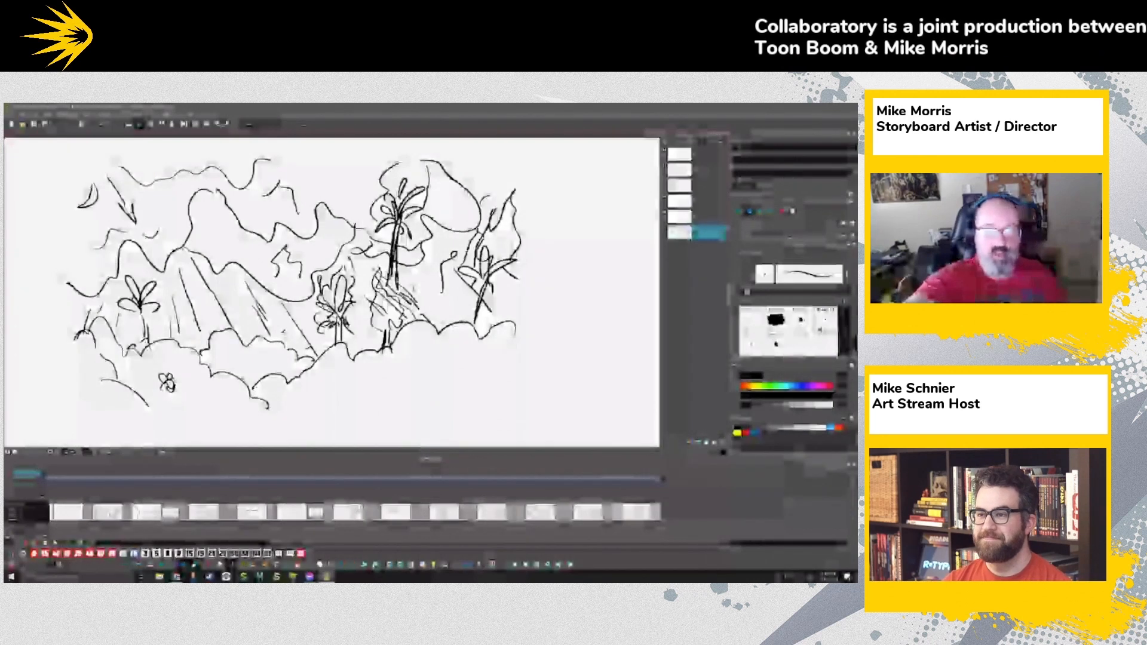
{"action": "mouse_move", "coordinate": [482, 207]}
{"action": "left_mouse_down"}
{"action": "mouse_move", "coordinate": [503, 210]}
{"action": "mouse_move", "coordinate": [511, 161]}
{"action": "left_mouse_up"}
{"action": "left_click_drag", "start_coordinate": [320, 178], "coordinate": [379, 157]}
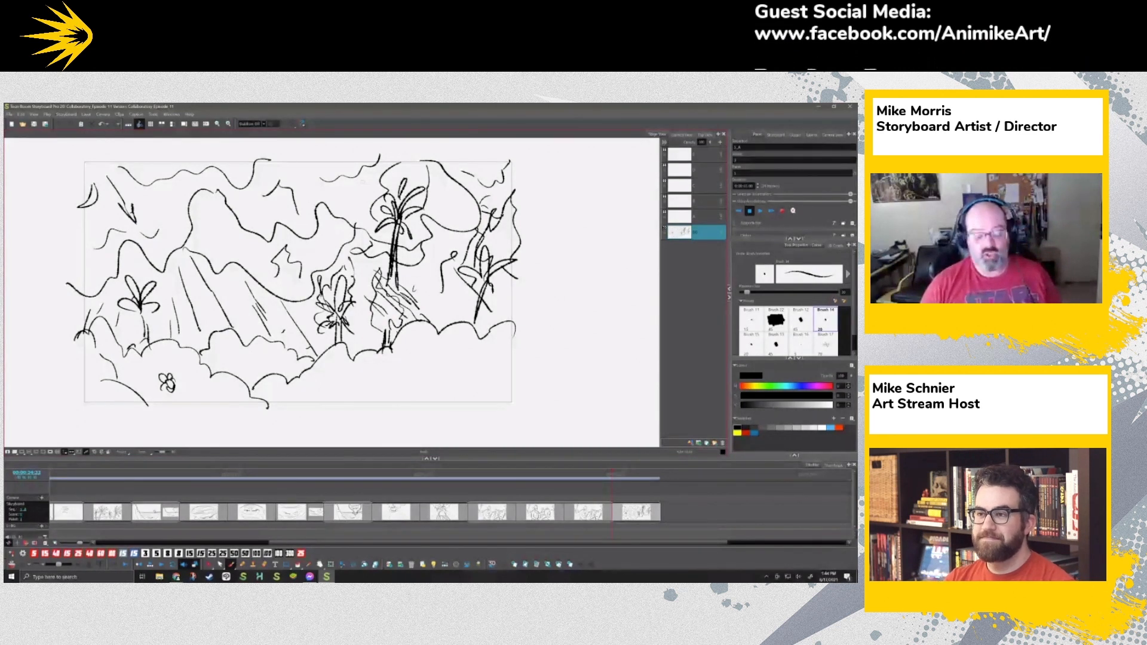
Step: Compare with the neighbouring panel, thicken the ridge's left edge, and extend the flow outline in the frame's upper right
{"action": "key", "text": "comma"}
{"action": "key", "text": "period"}
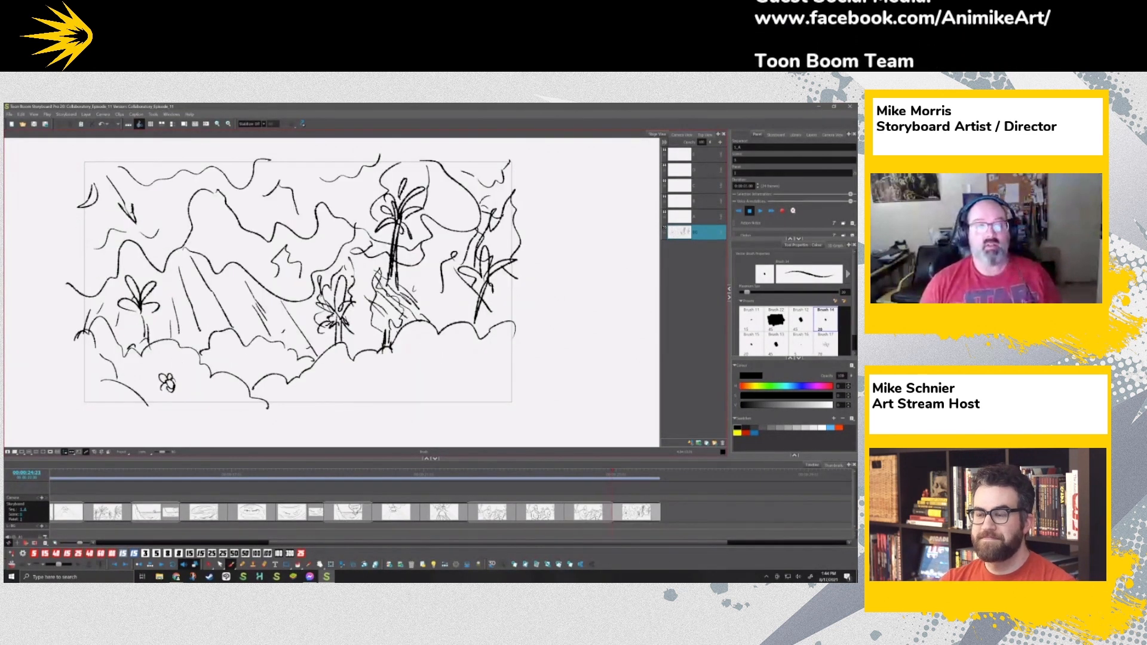
{"action": "mouse_move", "coordinate": [186, 247]}
{"action": "left_mouse_down"}
{"action": "mouse_move", "coordinate": [135, 242]}
{"action": "mouse_move", "coordinate": [80, 295]}
{"action": "left_mouse_up"}
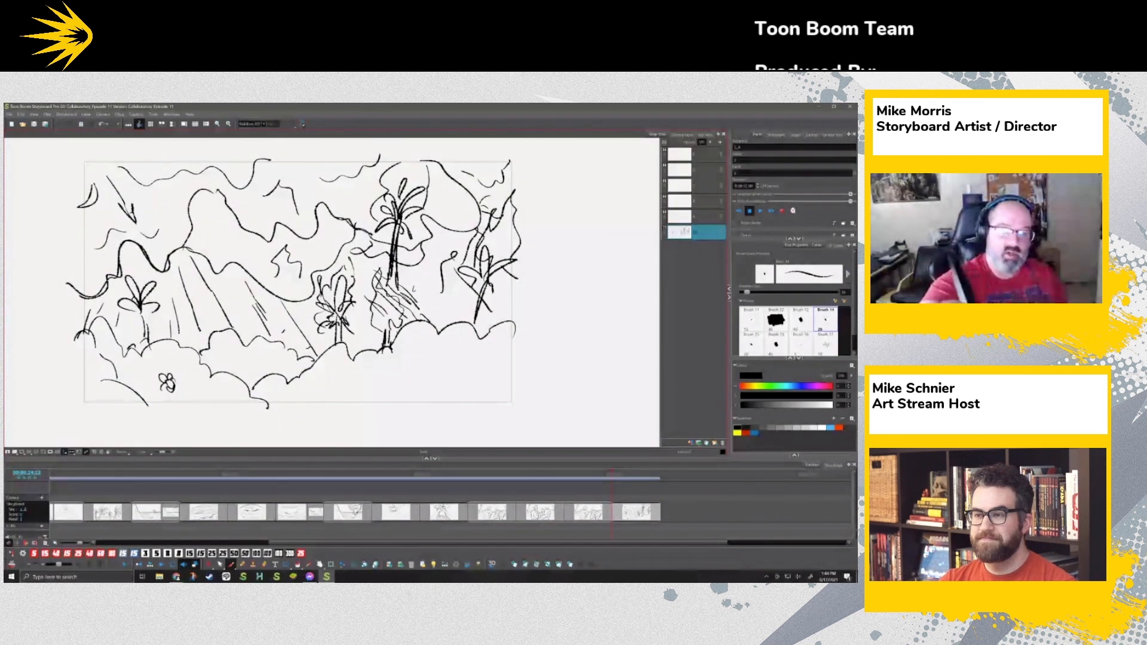
{"action": "left_click_drag", "start_coordinate": [479, 212], "coordinate": [519, 180]}
{"action": "left_click_drag", "start_coordinate": [450, 160], "coordinate": [470, 178]}
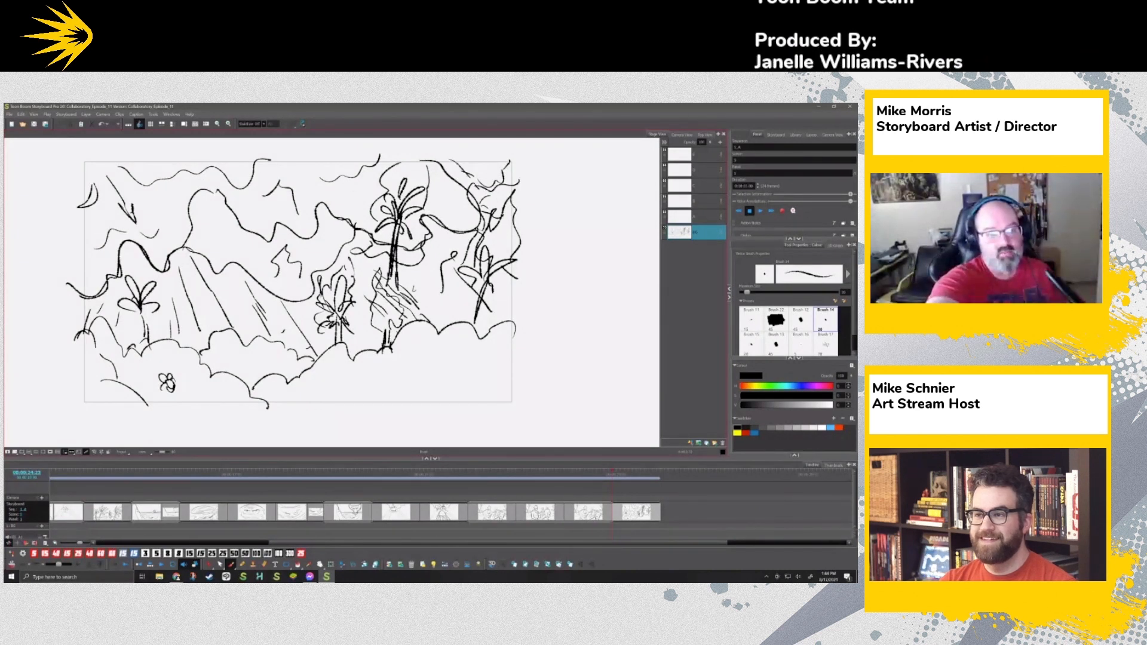
Step: Set a wide brush to orange, fill the lava mass above the ridge behind the line art, and check it against the neighbouring panel
{"action": "left_click", "coordinate": [292, 553]}
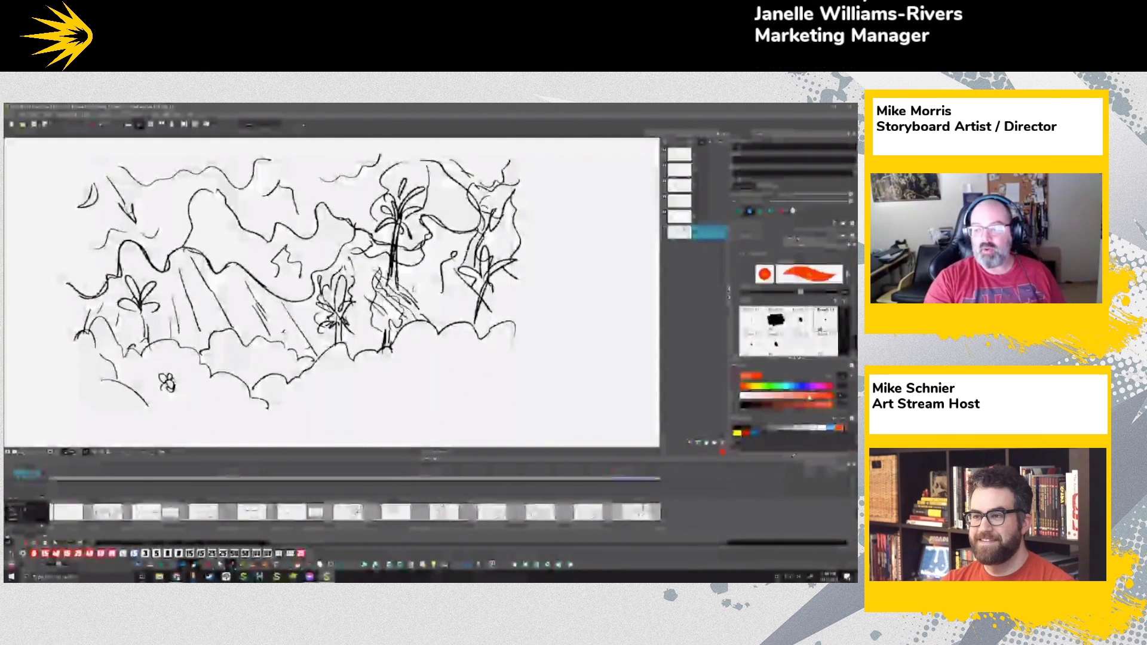
{"action": "left_click_drag", "start_coordinate": [812, 397], "coordinate": [828, 412]}
{"action": "left_click", "coordinate": [748, 388]}
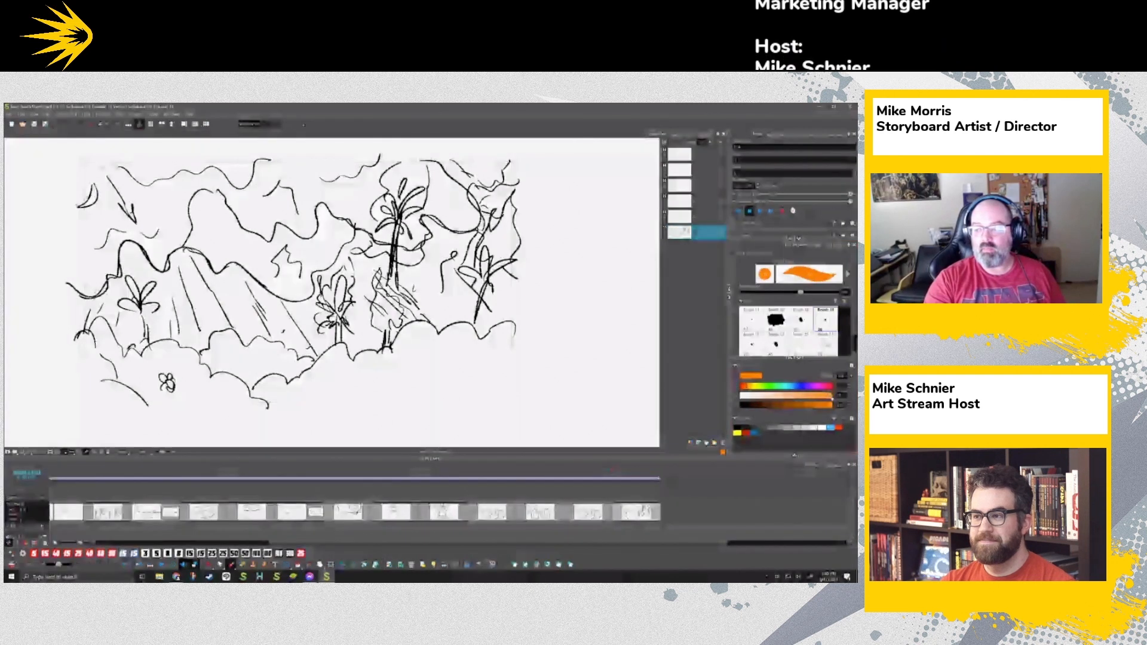
{"action": "mouse_move", "coordinate": [433, 171]}
{"action": "left_mouse_down"}
{"action": "mouse_move", "coordinate": [466, 211]}
{"action": "mouse_move", "coordinate": [469, 170]}
{"action": "mouse_move", "coordinate": [506, 167]}
{"action": "mouse_move", "coordinate": [467, 175]}
{"action": "mouse_move", "coordinate": [457, 210]}
{"action": "mouse_move", "coordinate": [419, 182]}
{"action": "mouse_move", "coordinate": [414, 236]}
{"action": "mouse_move", "coordinate": [395, 229]}
{"action": "mouse_move", "coordinate": [383, 199]}
{"action": "mouse_move", "coordinate": [410, 189]}
{"action": "mouse_move", "coordinate": [377, 169]}
{"action": "mouse_move", "coordinate": [297, 276]}
{"action": "mouse_move", "coordinate": [182, 229]}
{"action": "mouse_move", "coordinate": [165, 246]}
{"action": "mouse_move", "coordinate": [130, 222]}
{"action": "mouse_move", "coordinate": [94, 264]}
{"action": "mouse_move", "coordinate": [93, 171]}
{"action": "mouse_move", "coordinate": [160, 162]}
{"action": "mouse_move", "coordinate": [213, 174]}
{"action": "mouse_move", "coordinate": [240, 192]}
{"action": "mouse_move", "coordinate": [280, 258]}
{"action": "mouse_move", "coordinate": [309, 168]}
{"action": "mouse_move", "coordinate": [359, 180]}
{"action": "left_mouse_up"}
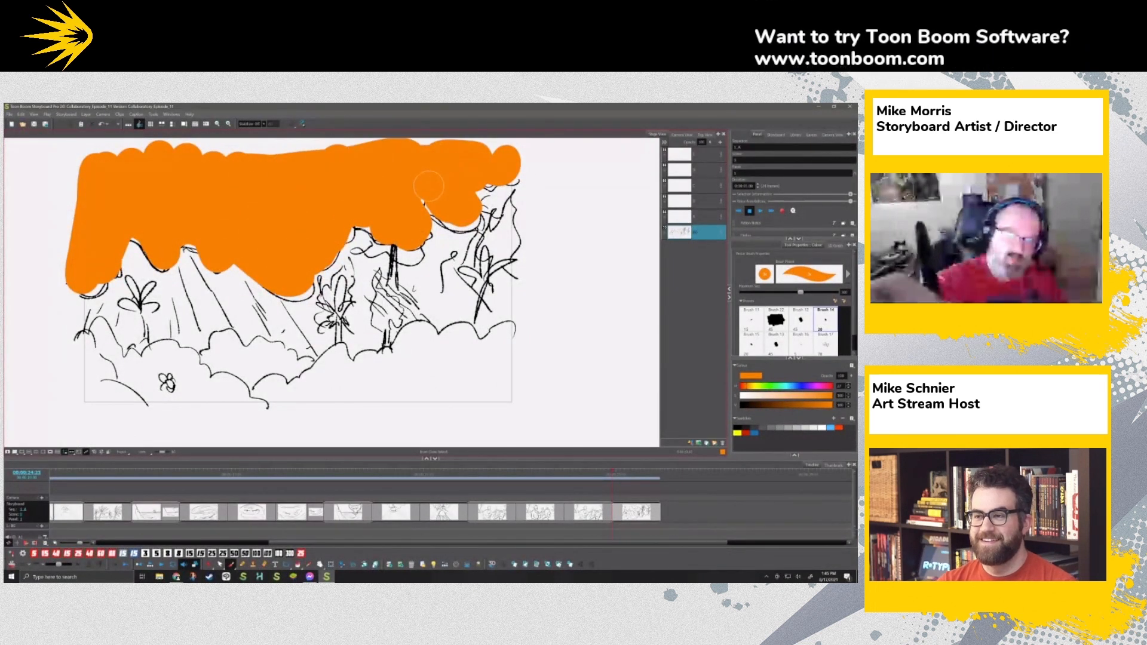
{"action": "mouse_move", "coordinate": [493, 159]}
{"action": "left_mouse_down"}
{"action": "mouse_move", "coordinate": [515, 160]}
{"action": "mouse_move", "coordinate": [466, 143]}
{"action": "mouse_move", "coordinate": [138, 147]}
{"action": "mouse_move", "coordinate": [59, 269]}
{"action": "mouse_move", "coordinate": [93, 275]}
{"action": "left_mouse_up"}
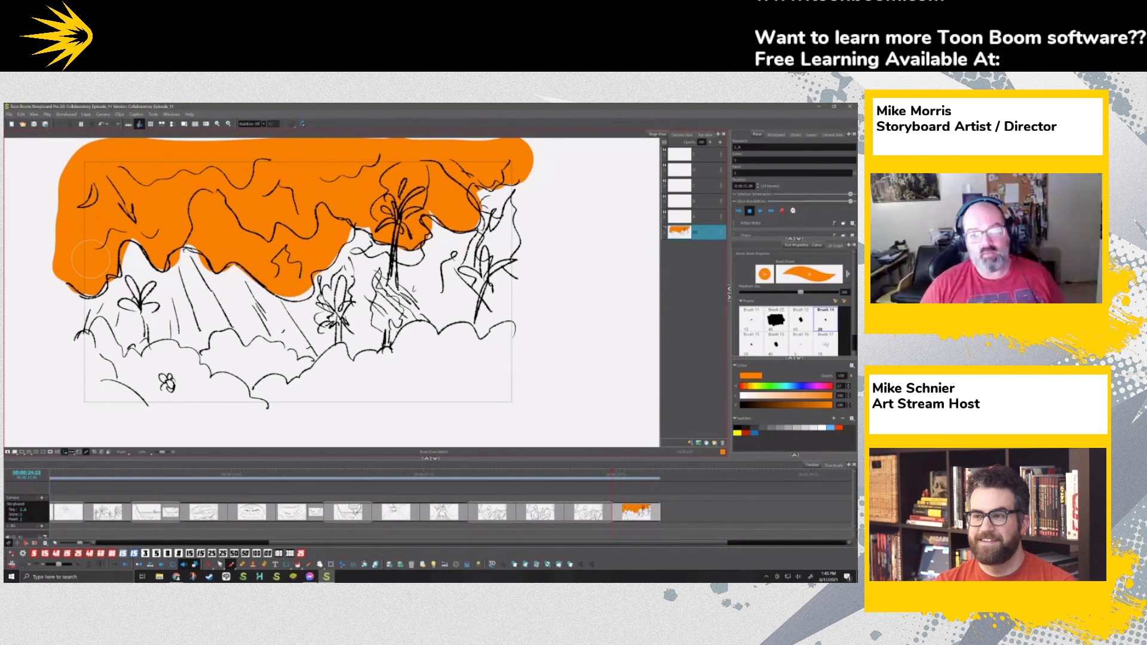
{"action": "key", "text": "Left"}
{"action": "key", "text": "Right"}
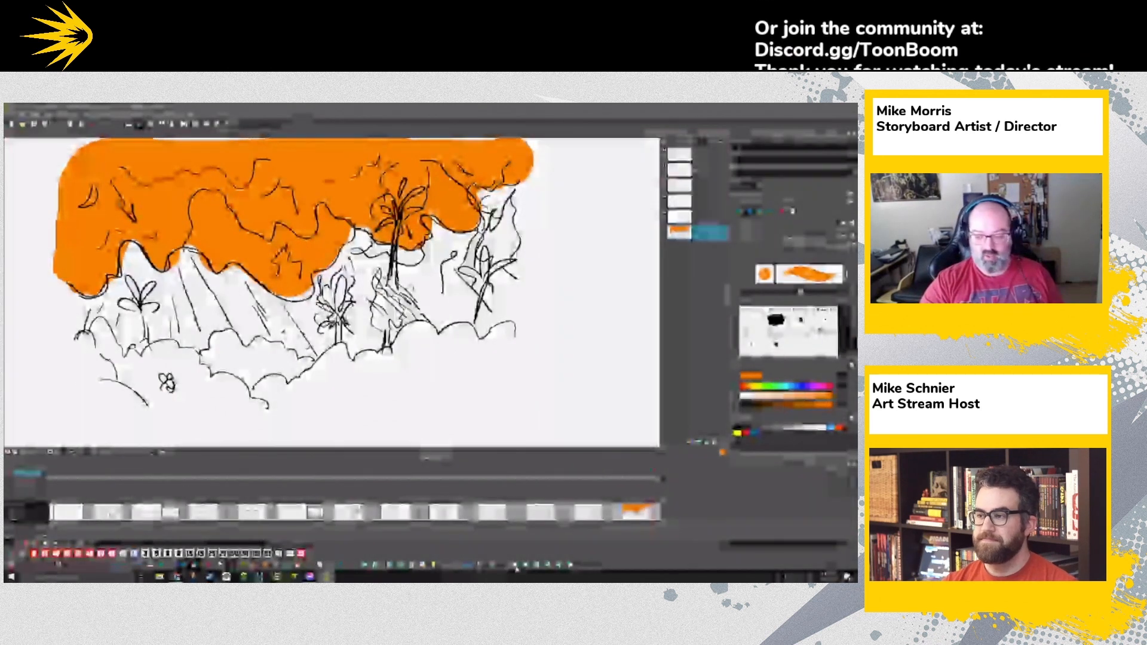
Step: Add a new panel after the orange lava panel and draw two wavy black flow lines descending from the frame's left edge
{"action": "key", "text": "p"}
{"action": "key", "text": "ctrl+z"}
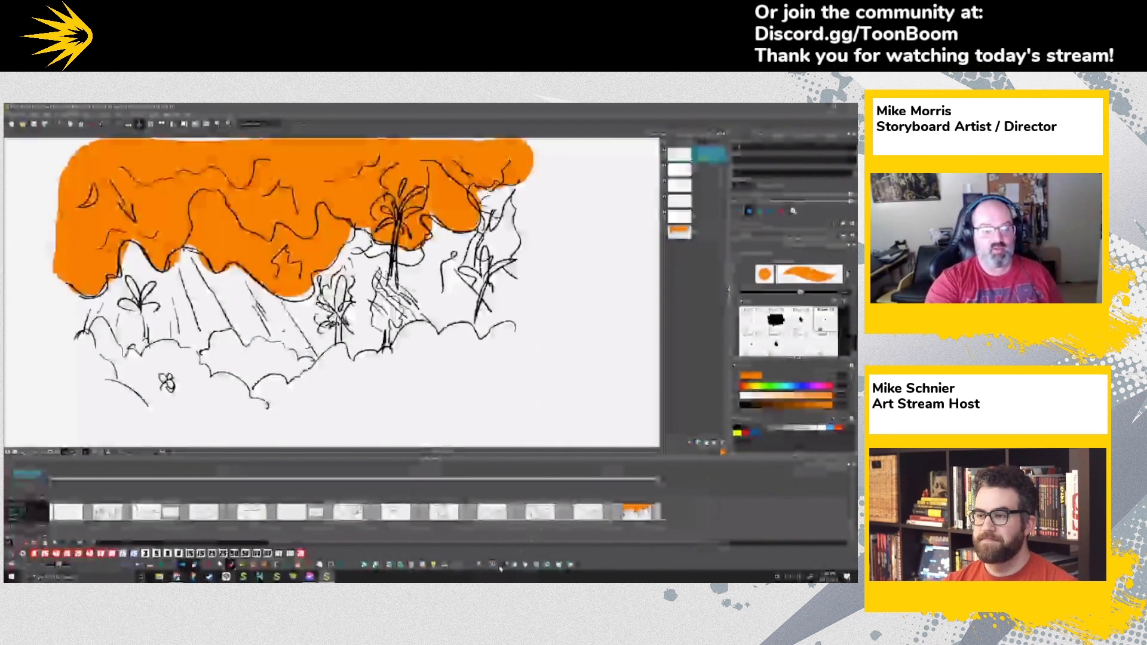
{"action": "key", "text": "p"}
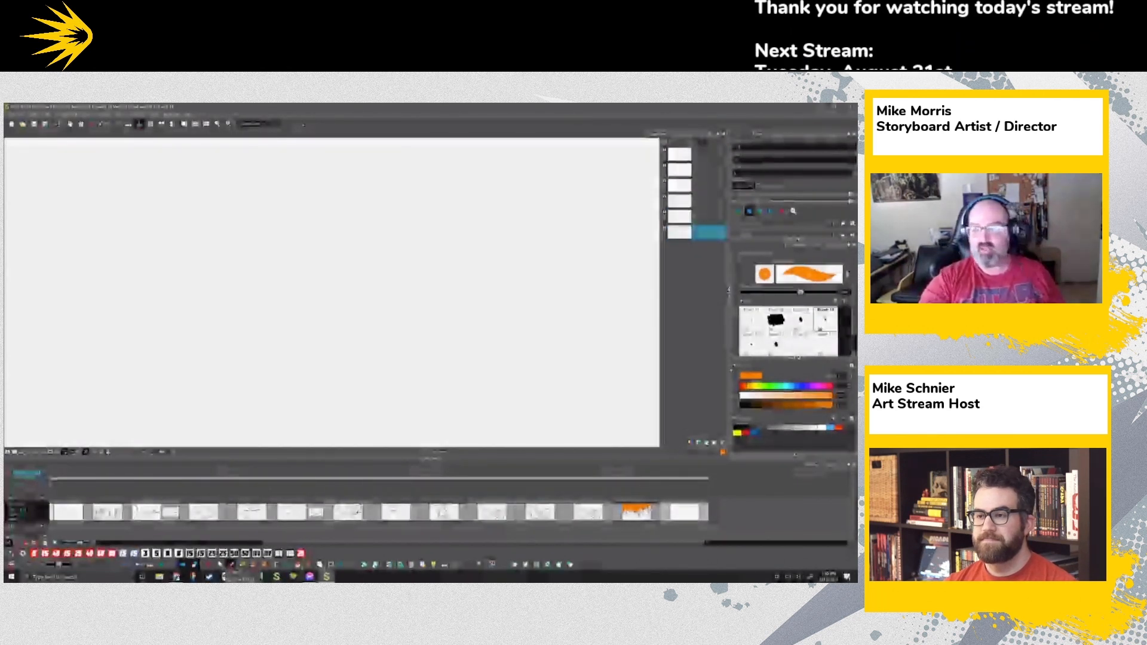
{"action": "left_click", "coordinate": [232, 564]}
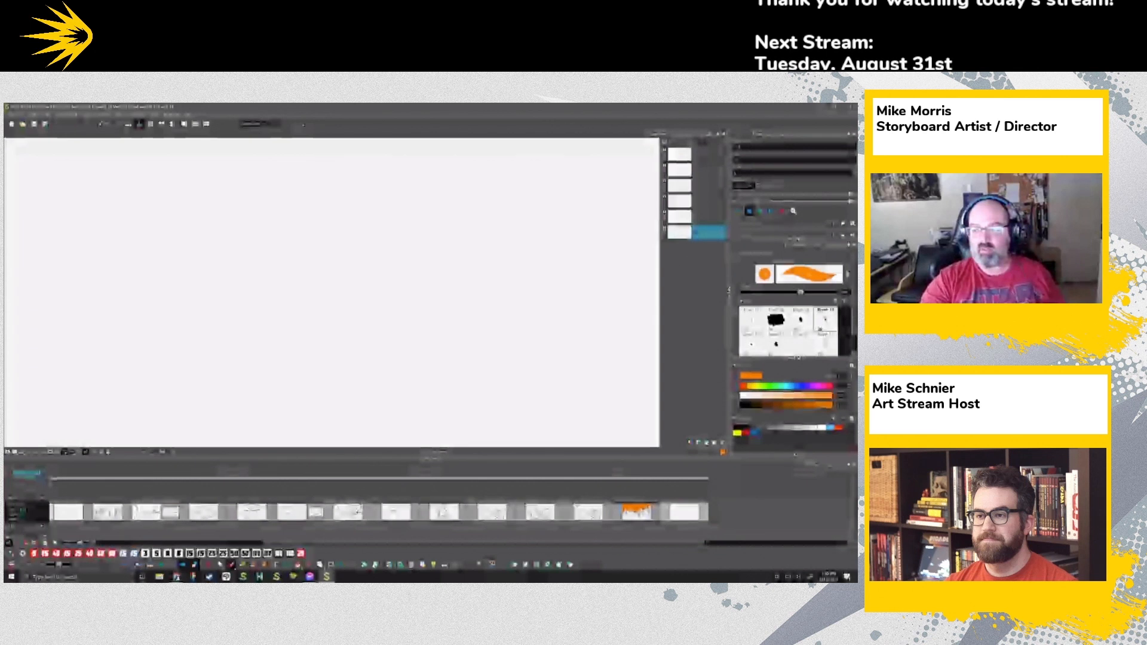
{"action": "left_click", "coordinate": [738, 426]}
{"action": "left_click_drag", "start_coordinate": [79, 235], "coordinate": [115, 257]}
{"action": "mouse_move", "coordinate": [192, 303]}
{"action": "left_mouse_down"}
{"action": "mouse_move", "coordinate": [237, 322]}
{"action": "mouse_move", "coordinate": [157, 320]}
{"action": "left_mouse_up"}
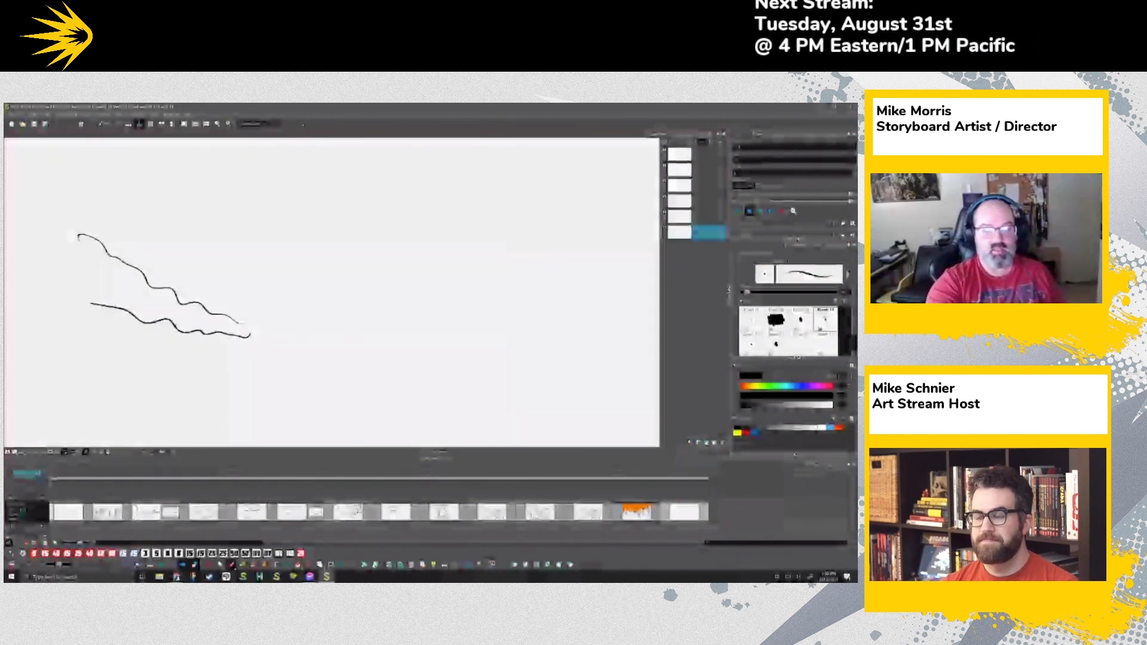
Step: Sketch a broken horizontal line near the frame's lower right and draw a second contour along the upper flow line
{"action": "left_click_drag", "start_coordinate": [408, 347], "coordinate": [468, 345]}
{"action": "left_click_drag", "start_coordinate": [476, 347], "coordinate": [529, 345]}
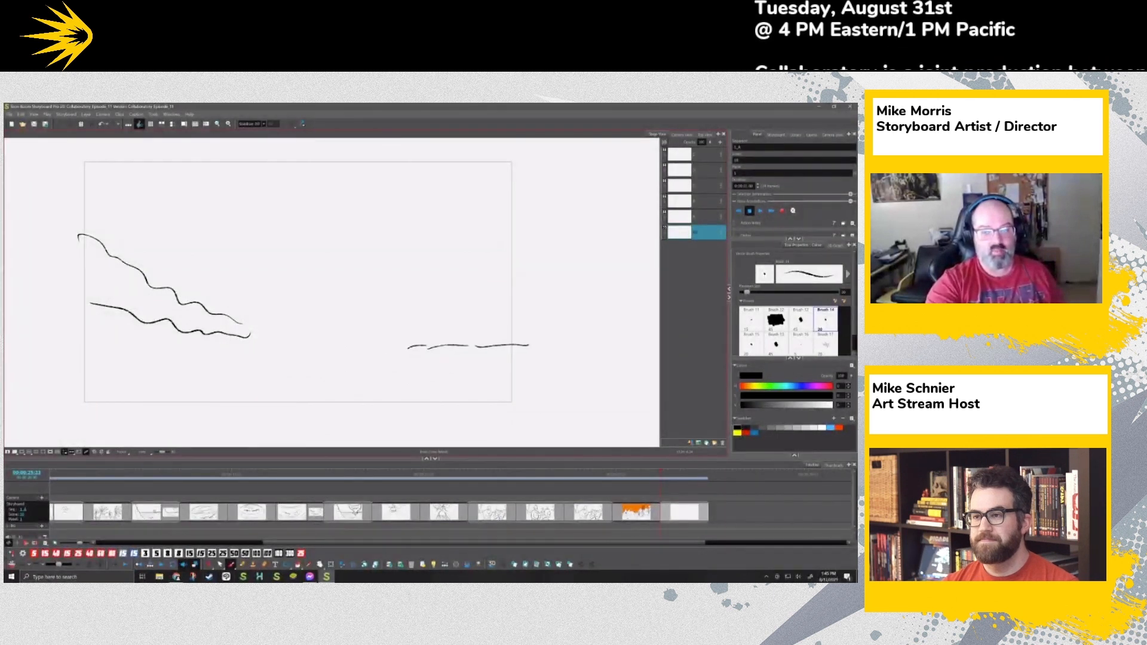
{"action": "left_click_drag", "start_coordinate": [249, 327], "coordinate": [92, 235]}
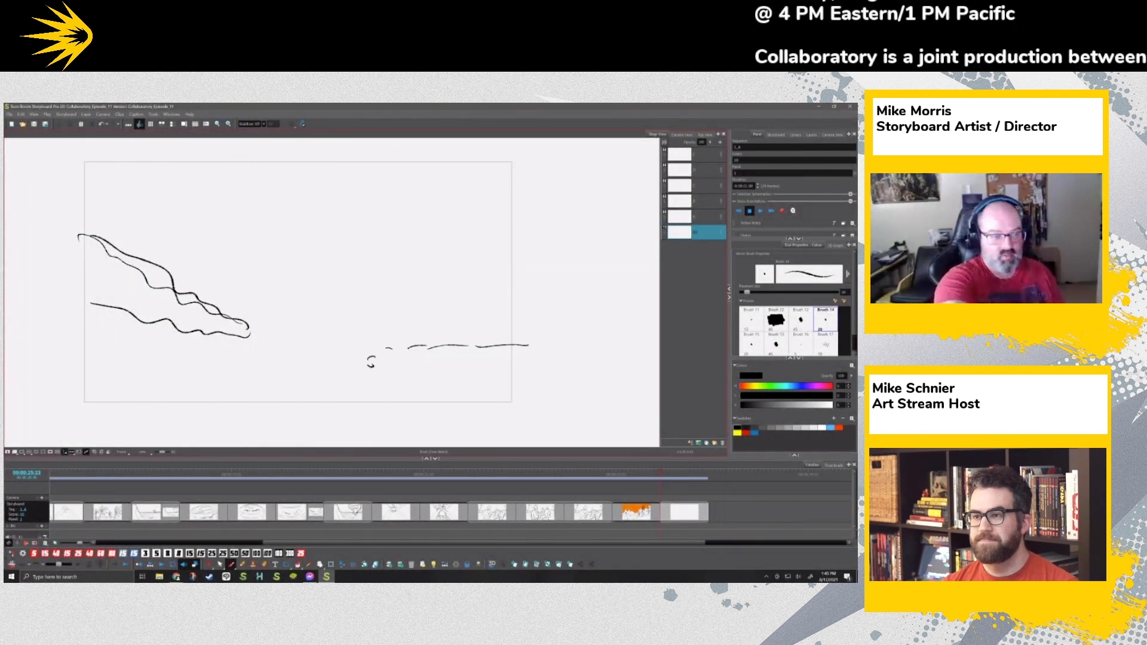
Step: Outline the lower lava tongue, bumpy bushes and a leaning trunk, and add a jagged crest above the upper flow
{"action": "mouse_move", "coordinate": [90, 306]}
{"action": "left_mouse_down"}
{"action": "mouse_move", "coordinate": [182, 371]}
{"action": "mouse_move", "coordinate": [73, 349]}
{"action": "left_mouse_up"}
{"action": "mouse_move", "coordinate": [180, 342]}
{"action": "left_mouse_down"}
{"action": "mouse_move", "coordinate": [263, 327]}
{"action": "mouse_move", "coordinate": [303, 345]}
{"action": "left_mouse_up"}
{"action": "left_click_drag", "start_coordinate": [231, 259], "coordinate": [247, 326]}
{"action": "left_click_drag", "start_coordinate": [239, 266], "coordinate": [249, 328]}
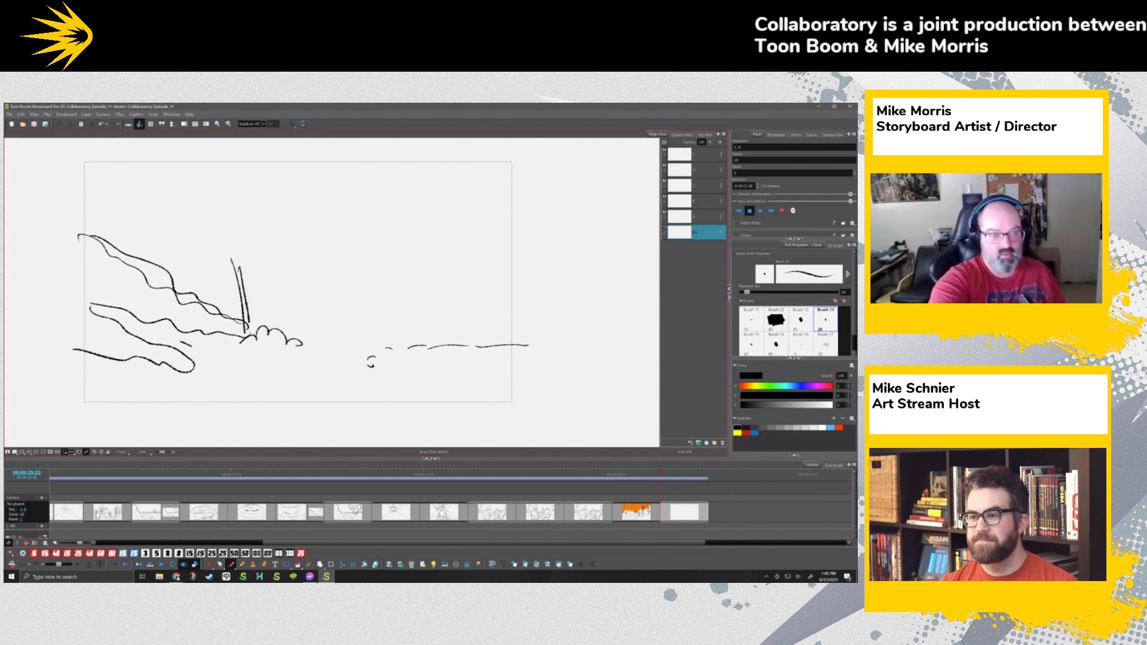
{"action": "left_click_drag", "start_coordinate": [153, 239], "coordinate": [194, 290]}
{"action": "mouse_move", "coordinate": [84, 222]}
{"action": "left_mouse_down"}
{"action": "mouse_move", "coordinate": [154, 239]}
{"action": "mouse_move", "coordinate": [153, 263]}
{"action": "mouse_move", "coordinate": [151, 245]}
{"action": "left_mouse_up"}
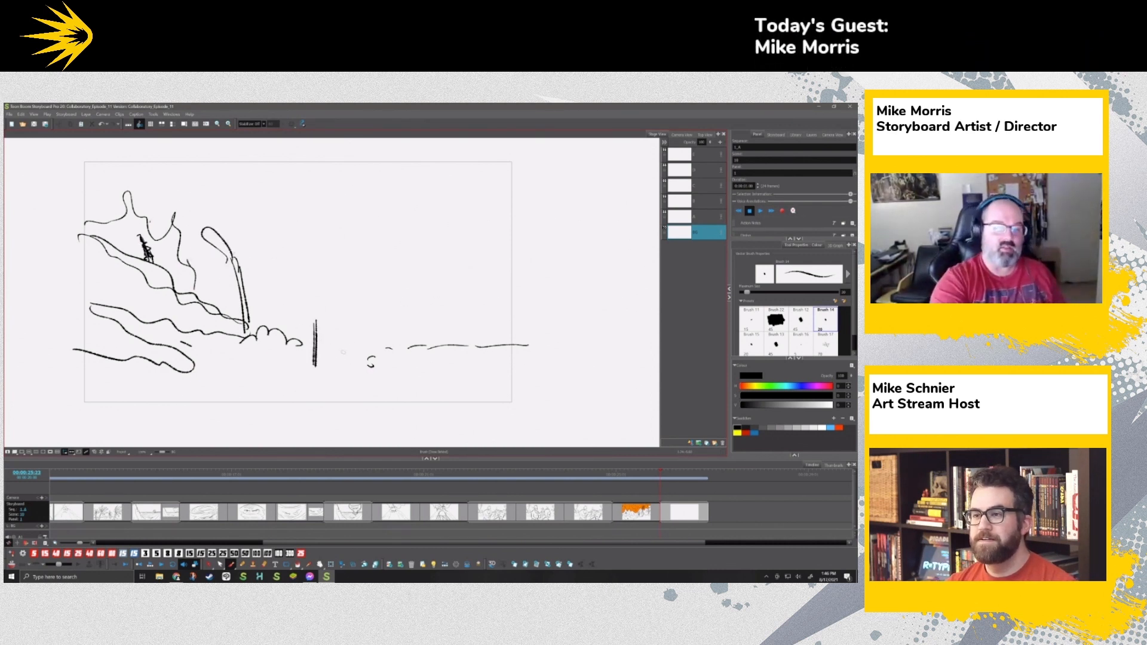
Step: Draw a cross-braced fence structure receding diagonally from the bushes to the frame's lower right
{"action": "left_click_drag", "start_coordinate": [316, 326], "coordinate": [460, 420]}
{"action": "left_click_drag", "start_coordinate": [313, 370], "coordinate": [388, 417]}
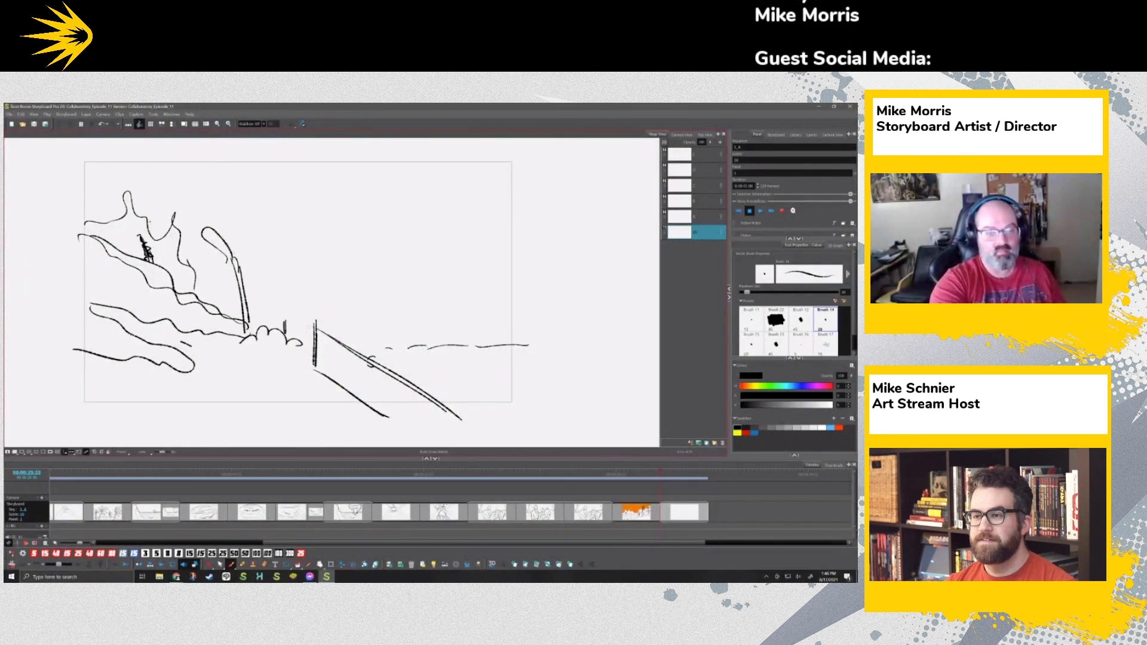
{"action": "left_click_drag", "start_coordinate": [300, 351], "coordinate": [311, 366]}
{"action": "mouse_move", "coordinate": [286, 323]}
{"action": "left_mouse_down"}
{"action": "mouse_move", "coordinate": [315, 361]}
{"action": "mouse_move", "coordinate": [289, 343]}
{"action": "mouse_move", "coordinate": [359, 396]}
{"action": "left_mouse_up"}
{"action": "mouse_move", "coordinate": [327, 344]}
{"action": "left_mouse_down"}
{"action": "mouse_move", "coordinate": [360, 397]}
{"action": "mouse_move", "coordinate": [375, 360]}
{"action": "mouse_move", "coordinate": [379, 415]}
{"action": "left_mouse_up"}
{"action": "mouse_move", "coordinate": [380, 371]}
{"action": "left_mouse_down"}
{"action": "mouse_move", "coordinate": [426, 428]}
{"action": "mouse_move", "coordinate": [453, 412]}
{"action": "left_mouse_up"}
{"action": "mouse_move", "coordinate": [378, 411]}
{"action": "left_mouse_down"}
{"action": "mouse_move", "coordinate": [457, 406]}
{"action": "mouse_move", "coordinate": [472, 428]}
{"action": "left_mouse_up"}
Step: Add horizontal ground lines behind the fence, and draw a distant dome with two small stick figures in front
{"action": "left_click_drag", "start_coordinate": [411, 361], "coordinate": [523, 362]}
{"action": "mouse_move", "coordinate": [446, 374]}
{"action": "left_mouse_down"}
{"action": "mouse_move", "coordinate": [521, 373]}
{"action": "mouse_move", "coordinate": [537, 392]}
{"action": "left_mouse_up"}
{"action": "left_click_drag", "start_coordinate": [490, 278], "coordinate": [442, 307]}
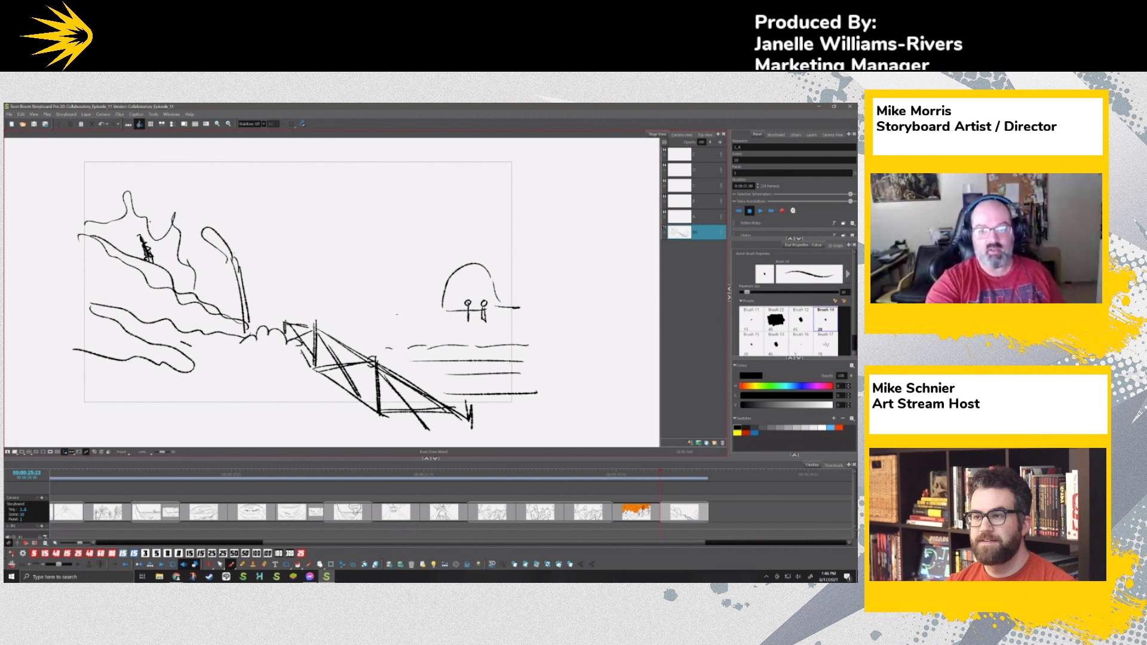
{"action": "left_click_drag", "start_coordinate": [471, 308], "coordinate": [471, 321]}
{"action": "left_click_drag", "start_coordinate": [365, 352], "coordinate": [410, 350]}
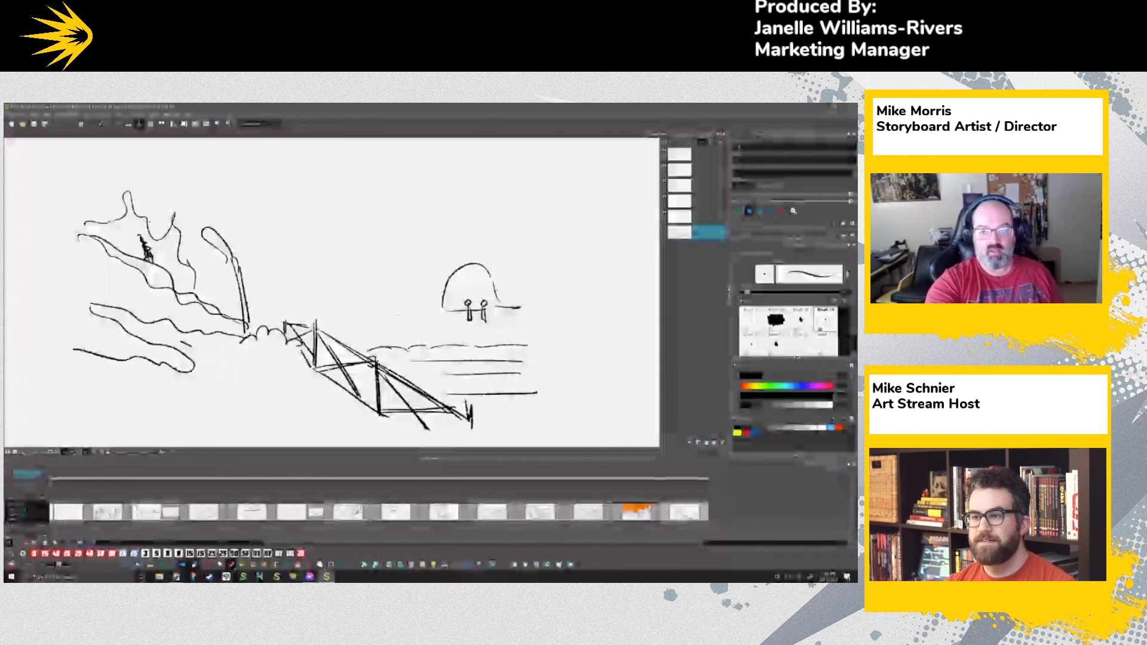
Step: Draw two larger stick figures standing on the horizontal lines below the dome
{"action": "left_click_drag", "start_coordinate": [495, 319], "coordinate": [494, 366]}
{"action": "mouse_move", "coordinate": [500, 336]}
{"action": "left_mouse_down"}
{"action": "mouse_move", "coordinate": [509, 368]}
{"action": "mouse_move", "coordinate": [476, 355]}
{"action": "left_mouse_up"}
{"action": "left_click_drag", "start_coordinate": [481, 365], "coordinate": [486, 391]}
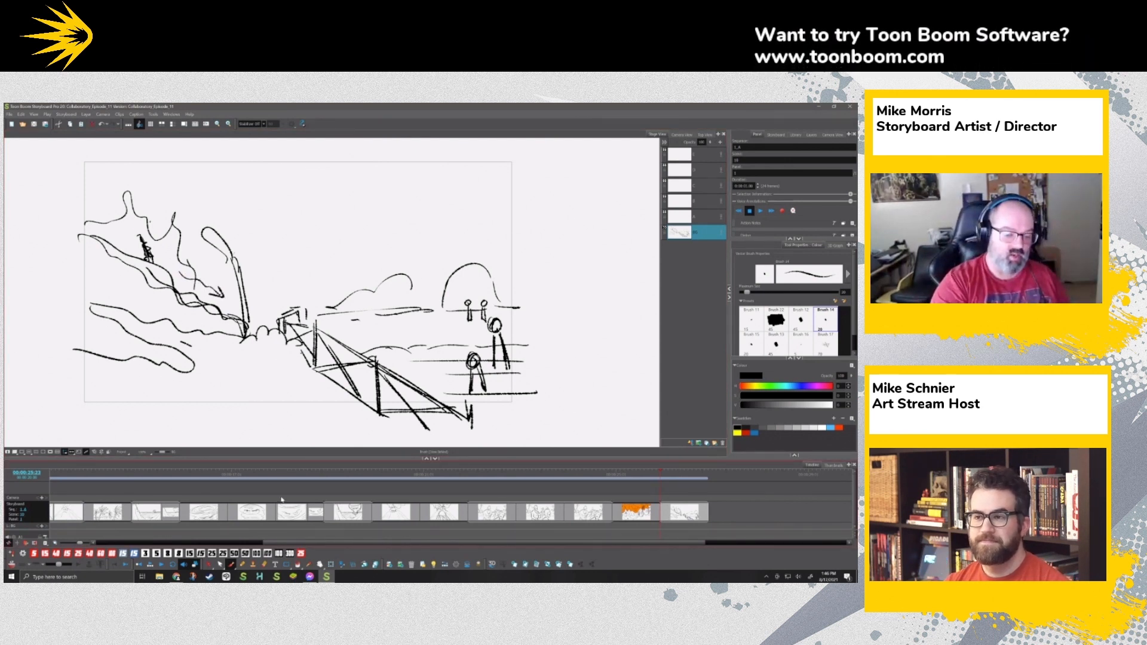
Step: Sample the lava's orange from the preceding panel and save it as a new colour swatch
{"action": "left_click", "coordinate": [821, 428]}
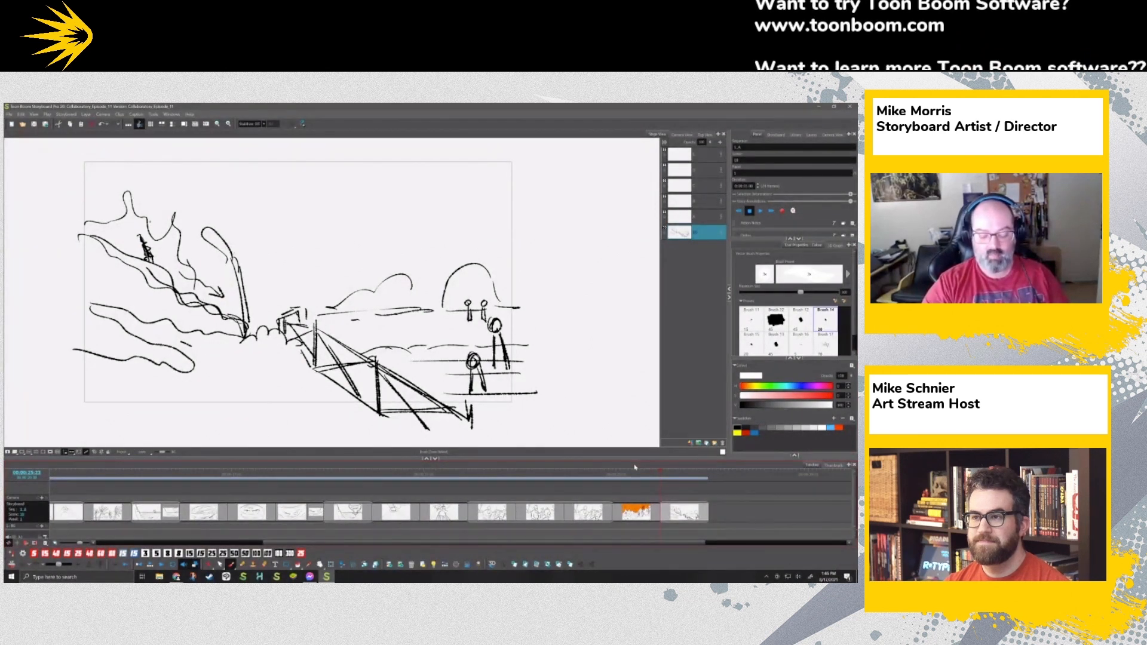
{"action": "left_click", "coordinate": [637, 512]}
{"action": "left_click", "coordinate": [308, 564]}
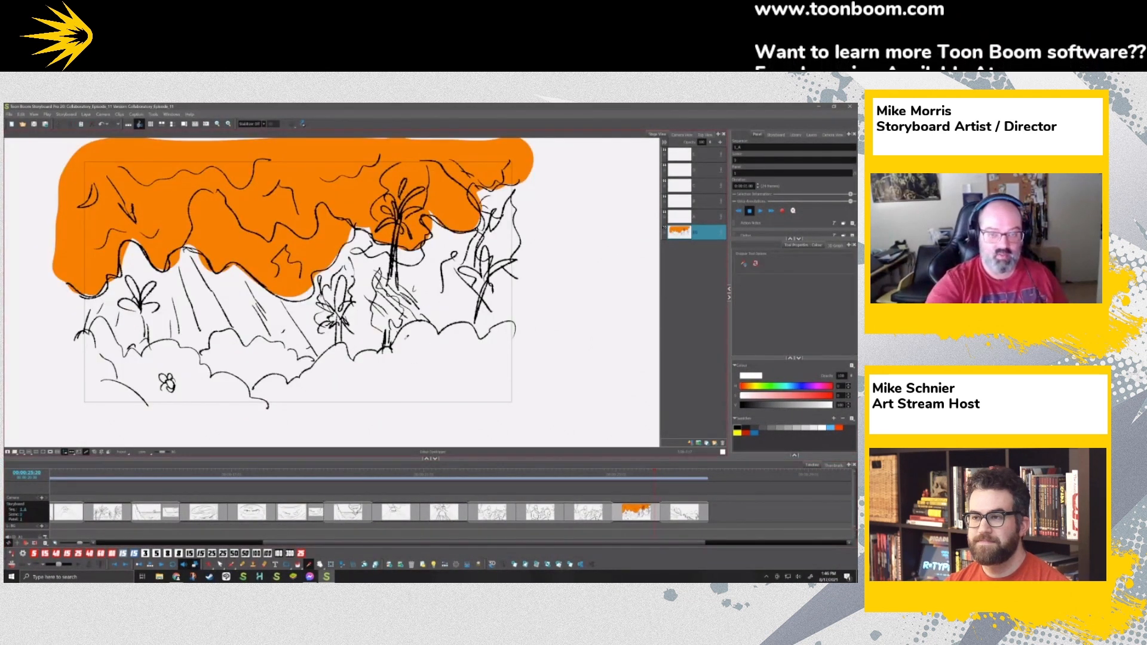
{"action": "left_click", "coordinate": [319, 248]}
{"action": "left_click", "coordinate": [834, 420]}
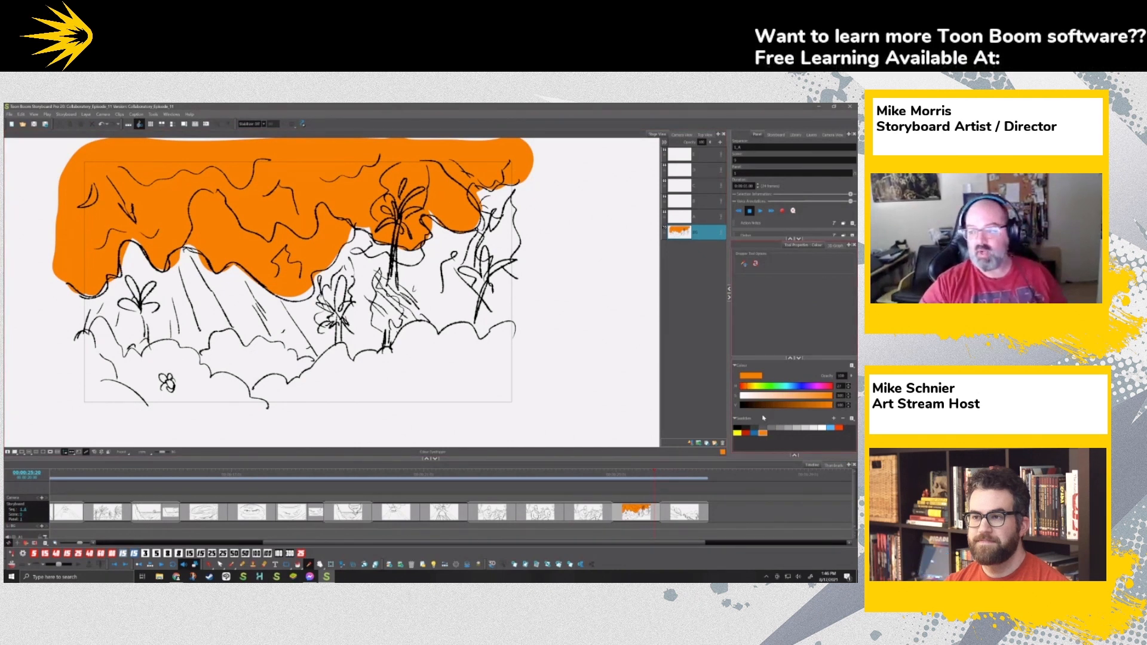
Step: Return to the fence panel and paint the lava flow at the left with the saved orange behind the lines
{"action": "key", "text": "Right"}
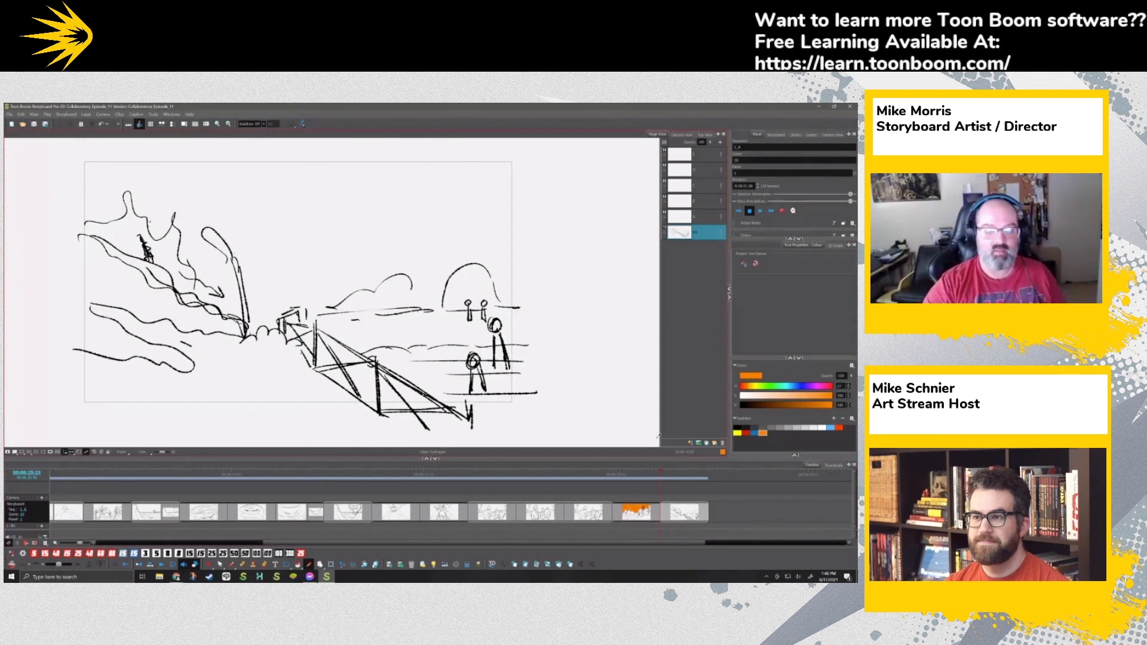
{"action": "key", "text": "alt+b"}
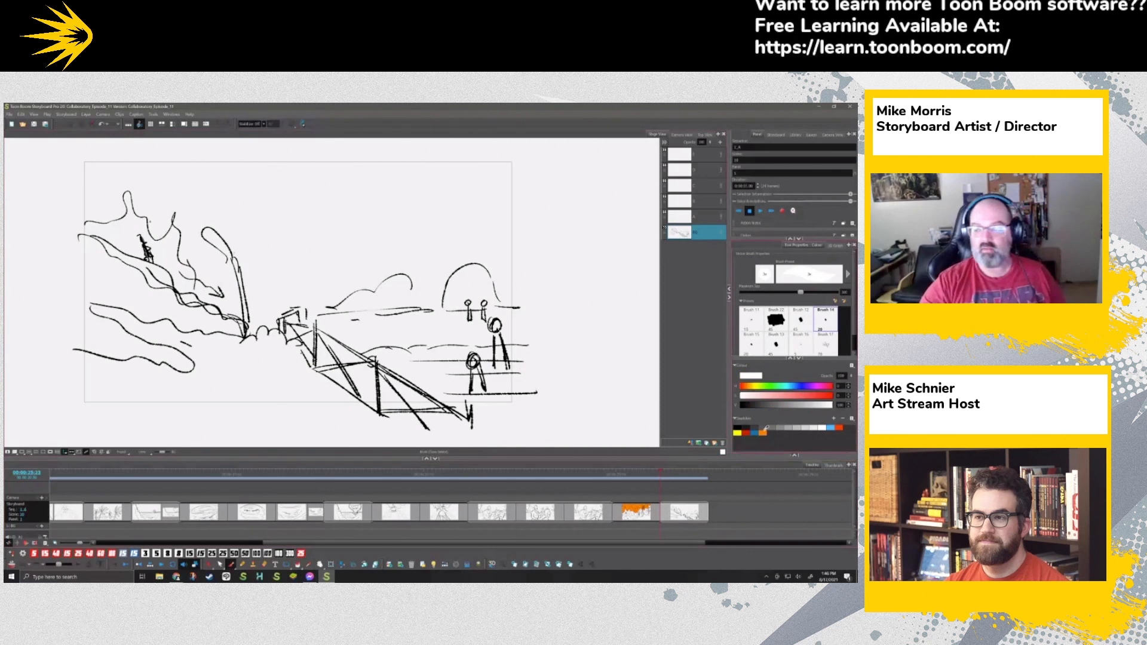
{"action": "mouse_move", "coordinate": [241, 328]}
{"action": "left_mouse_down"}
{"action": "mouse_move", "coordinate": [75, 254]}
{"action": "mouse_move", "coordinate": [140, 299]}
{"action": "mouse_move", "coordinate": [75, 301]}
{"action": "mouse_move", "coordinate": [84, 328]}
{"action": "mouse_move", "coordinate": [191, 361]}
{"action": "left_mouse_up"}
{"action": "mouse_move", "coordinate": [177, 222]}
{"action": "left_mouse_down"}
{"action": "mouse_move", "coordinate": [172, 260]}
{"action": "mouse_move", "coordinate": [186, 287]}
{"action": "mouse_move", "coordinate": [131, 248]}
{"action": "mouse_move", "coordinate": [125, 195]}
{"action": "mouse_move", "coordinate": [89, 227]}
{"action": "left_mouse_up"}
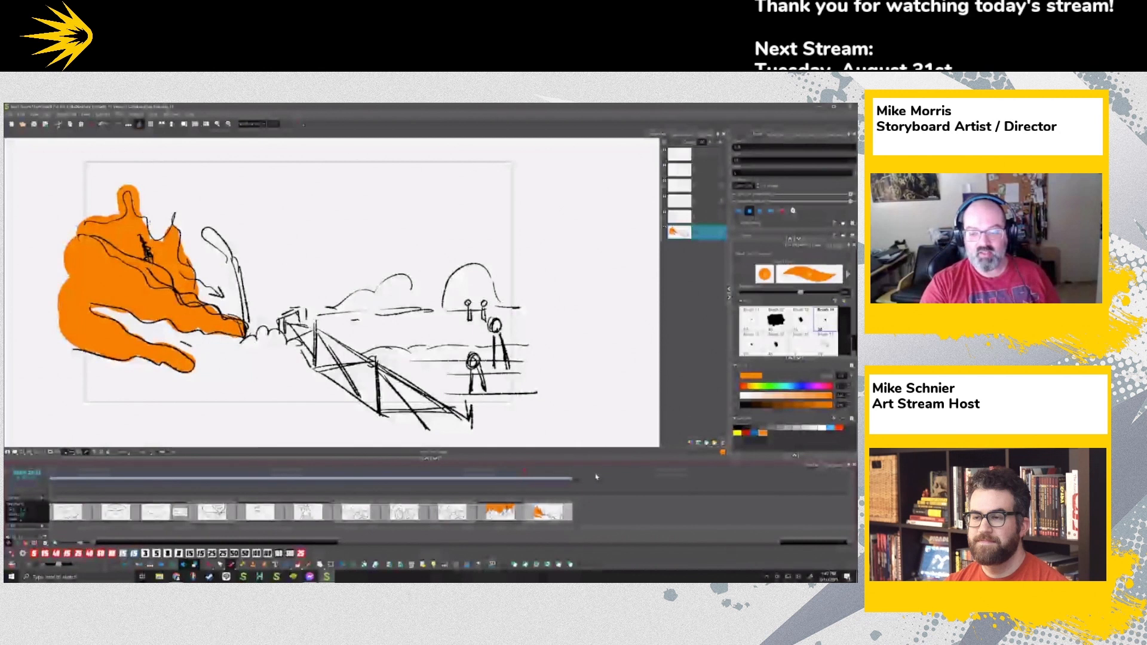
Step: Add a blank panel at the end of the storyboard and reposition its drawing area
{"action": "left_click", "coordinate": [594, 476]}
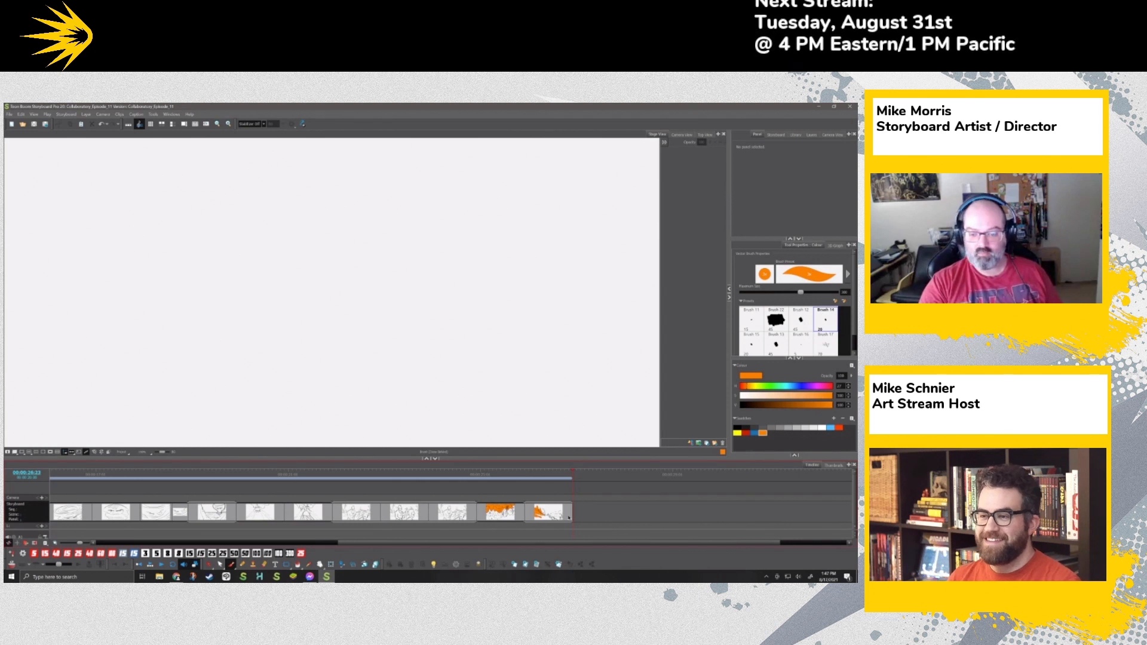
{"action": "left_click", "coordinate": [525, 565]}
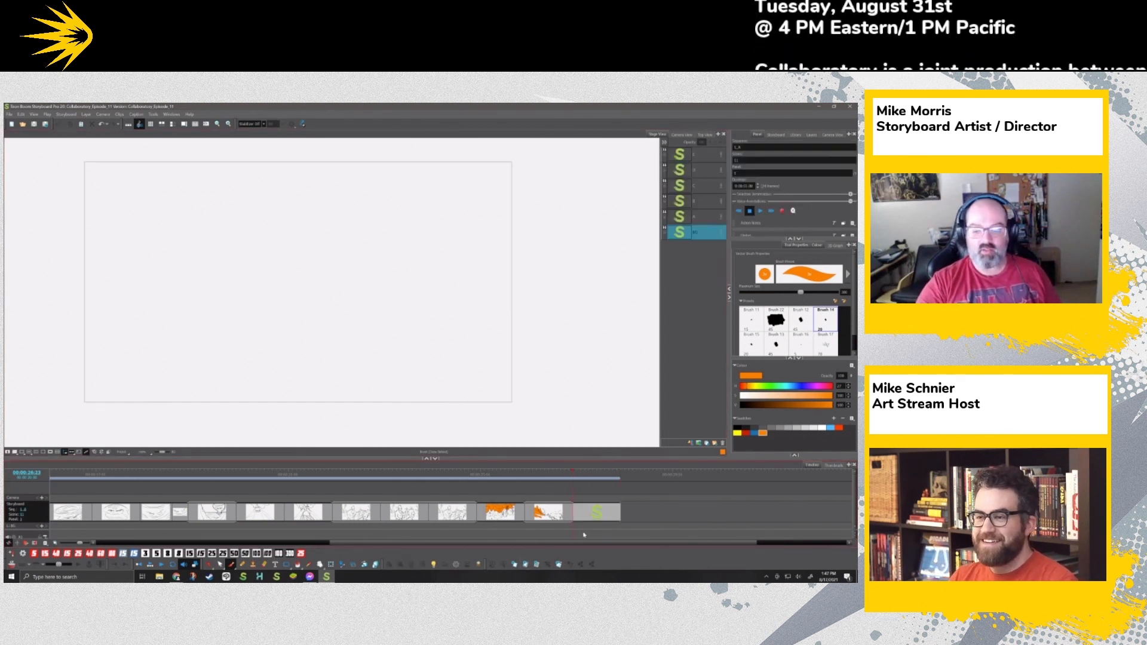
{"action": "left_click_drag", "start_coordinate": [388, 398], "coordinate": [440, 394]}
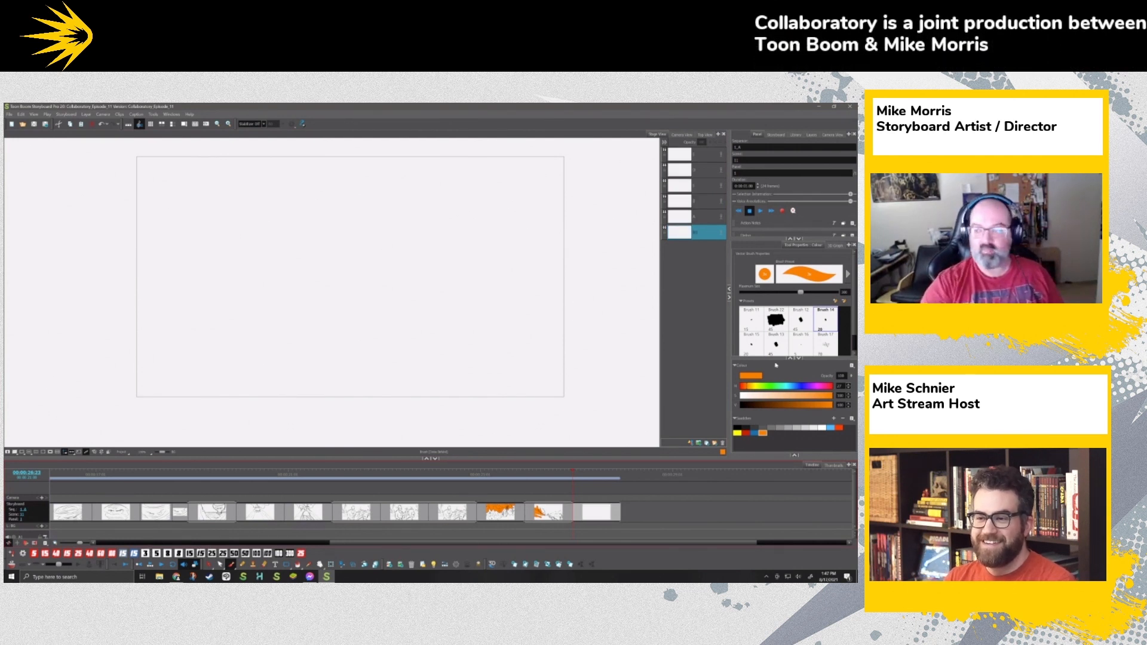
Step: Choose a fine black brush and sketch the funnel cloud's worried face and the upper contour of its head on the blank panel
{"action": "left_click", "coordinate": [751, 343]}
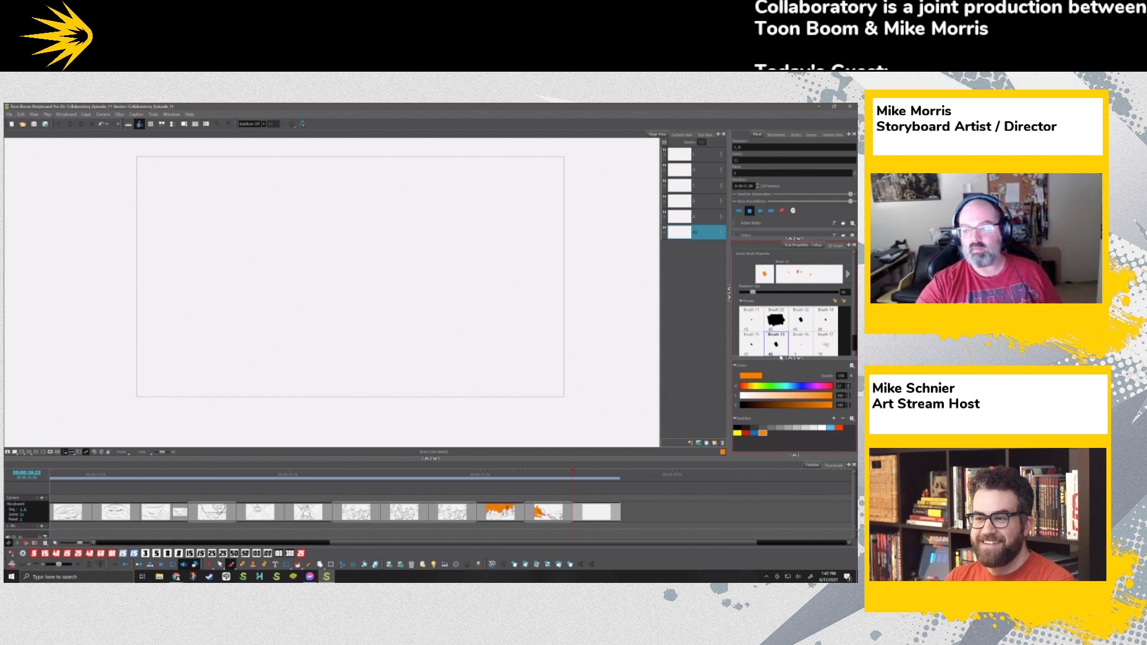
{"action": "left_click", "coordinate": [738, 427]}
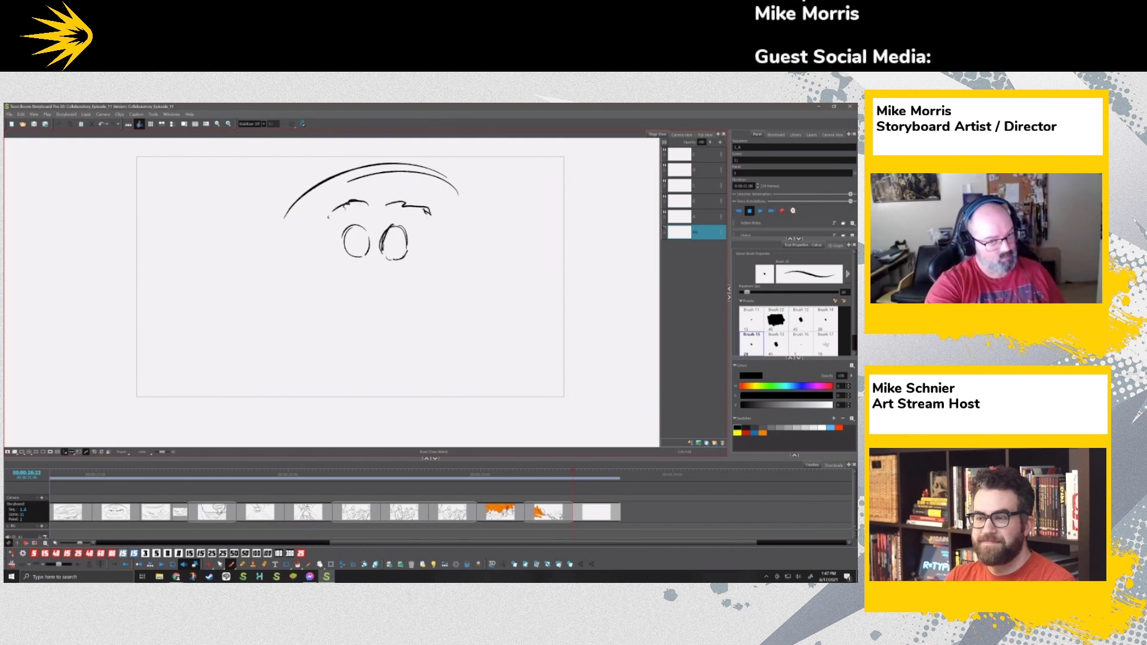
{"action": "mouse_move", "coordinate": [357, 308]}
{"action": "left_mouse_down"}
{"action": "mouse_move", "coordinate": [391, 300]}
{"action": "mouse_move", "coordinate": [375, 292]}
{"action": "mouse_move", "coordinate": [402, 312]}
{"action": "left_mouse_up"}
{"action": "left_click_drag", "start_coordinate": [311, 200], "coordinate": [264, 263]}
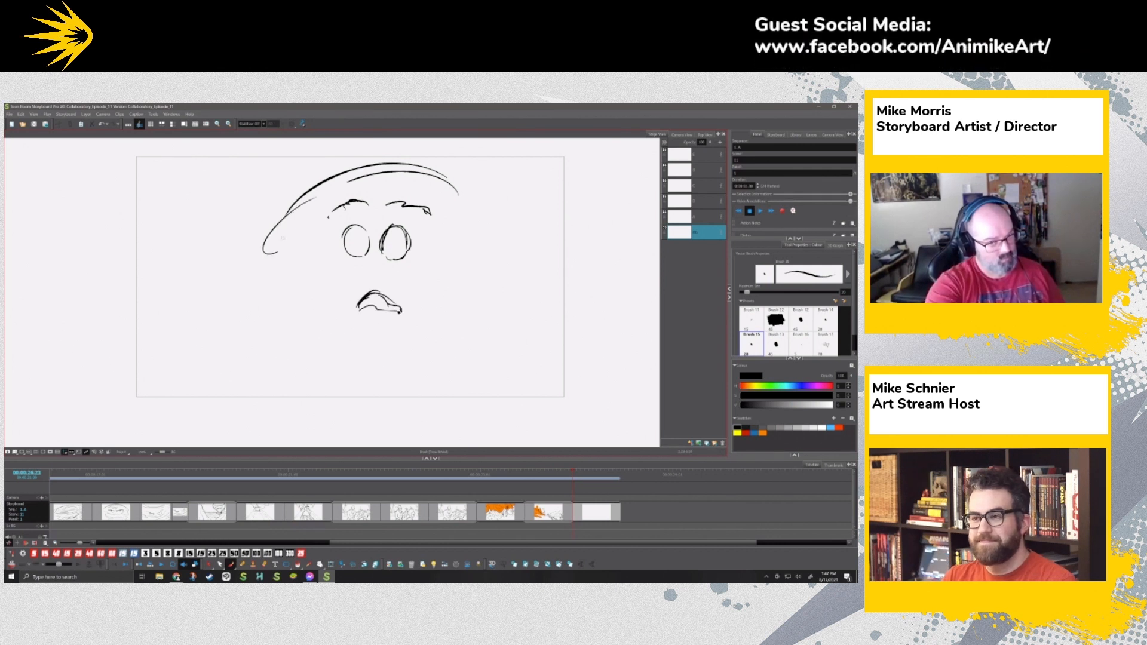
Step: Outline the funnel cloud's rounded head and tapering, wavy-edged body, with curved swirl strokes on both sides
{"action": "mouse_move", "coordinate": [414, 176]}
{"action": "left_mouse_down"}
{"action": "mouse_move", "coordinate": [522, 249]}
{"action": "mouse_move", "coordinate": [515, 270]}
{"action": "left_mouse_up"}
{"action": "mouse_move", "coordinate": [326, 186]}
{"action": "left_mouse_down"}
{"action": "mouse_move", "coordinate": [277, 276]}
{"action": "mouse_move", "coordinate": [282, 311]}
{"action": "left_mouse_up"}
{"action": "left_click_drag", "start_coordinate": [323, 251], "coordinate": [258, 293]}
{"action": "left_click_drag", "start_coordinate": [334, 270], "coordinate": [282, 289]}
{"action": "left_click_drag", "start_coordinate": [428, 255], "coordinate": [501, 291]}
{"action": "mouse_move", "coordinate": [502, 288]}
{"action": "left_mouse_down"}
{"action": "mouse_move", "coordinate": [483, 315]}
{"action": "mouse_move", "coordinate": [488, 365]}
{"action": "mouse_move", "coordinate": [466, 372]}
{"action": "left_mouse_up"}
{"action": "left_click_drag", "start_coordinate": [272, 320], "coordinate": [348, 416]}
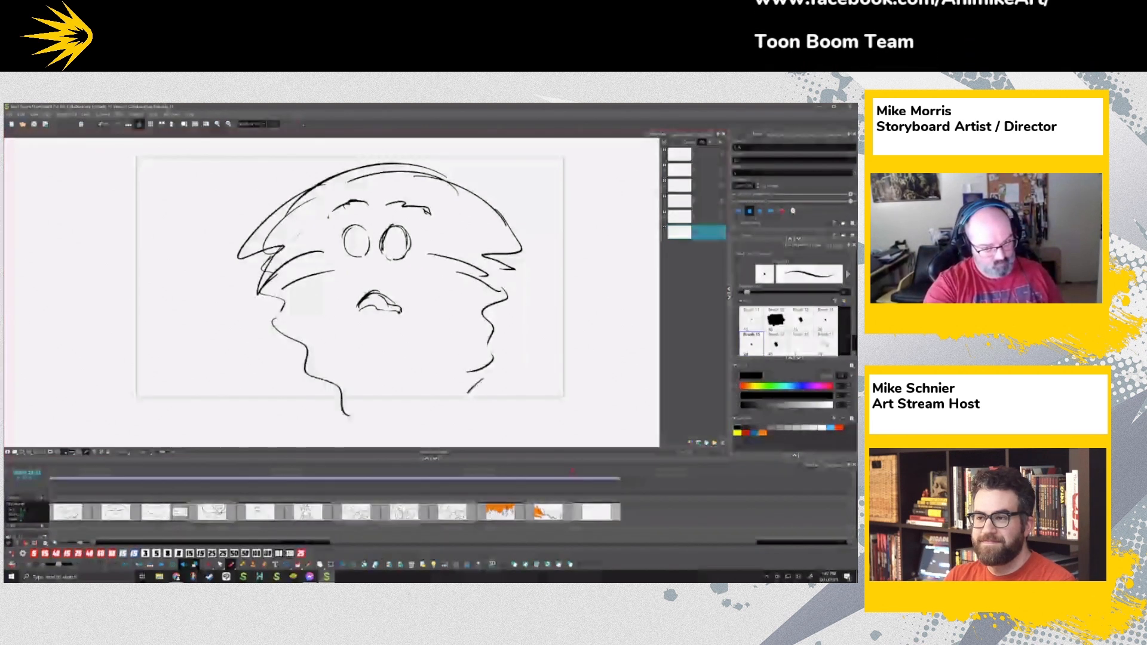
Step: Finish the funnel's narrow base and add swirl strokes across its lower body and around the crown, undoing the unwanted mark
{"action": "left_click_drag", "start_coordinate": [462, 401], "coordinate": [442, 421]}
{"action": "left_click_drag", "start_coordinate": [492, 357], "coordinate": [457, 423]}
{"action": "mouse_move", "coordinate": [350, 354]}
{"action": "left_mouse_down"}
{"action": "mouse_move", "coordinate": [466, 347]}
{"action": "mouse_move", "coordinate": [441, 357]}
{"action": "left_mouse_up"}
{"action": "left_click_drag", "start_coordinate": [472, 170], "coordinate": [266, 279]}
{"action": "left_click_drag", "start_coordinate": [442, 168], "coordinate": [539, 248]}
{"action": "left_click_drag", "start_coordinate": [444, 164], "coordinate": [256, 214]}
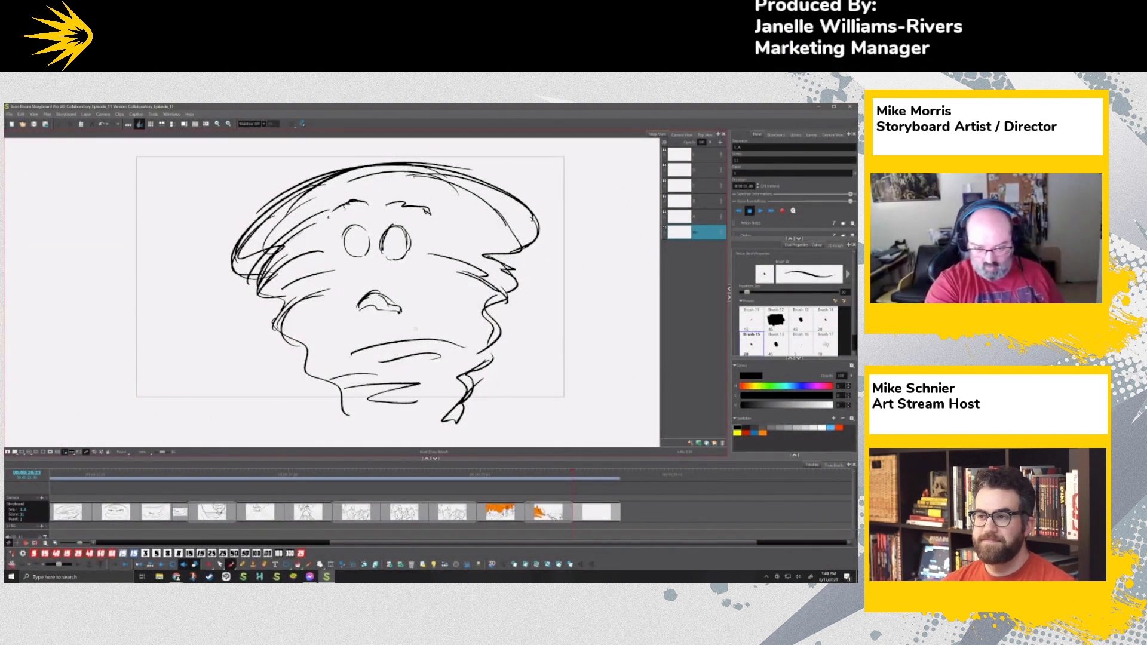
{"action": "key", "text": "ctrl+z"}
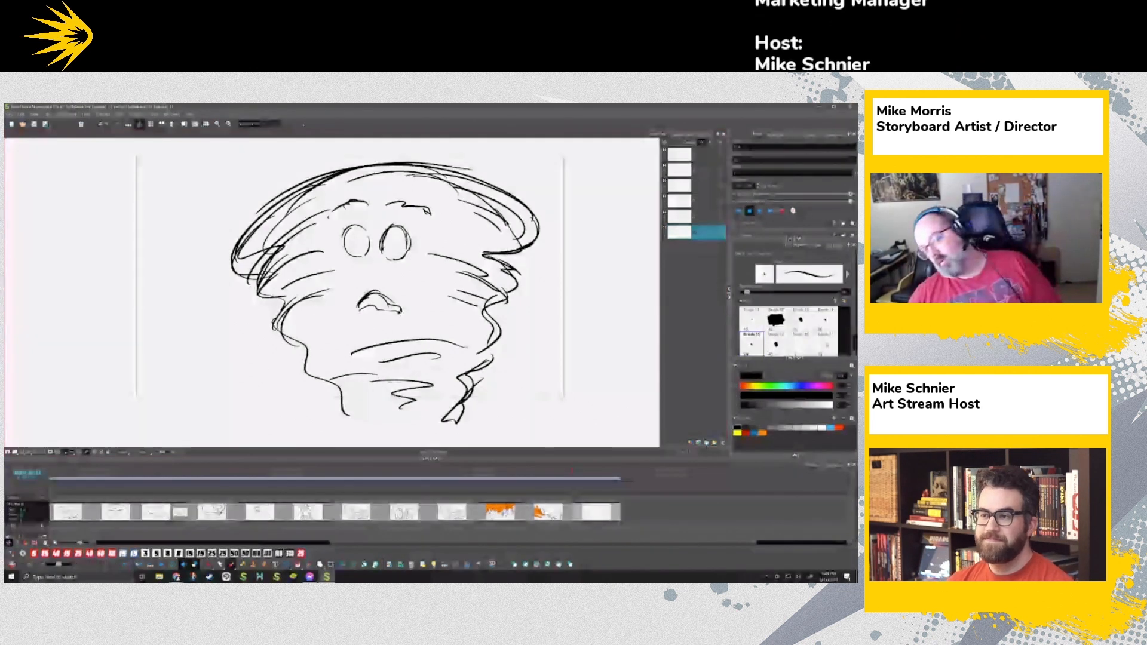
Step: Check the preceding fence panel, return, and draw a ground line on both sides of the funnel with small foliage at its far left
{"action": "key", "text": "Left"}
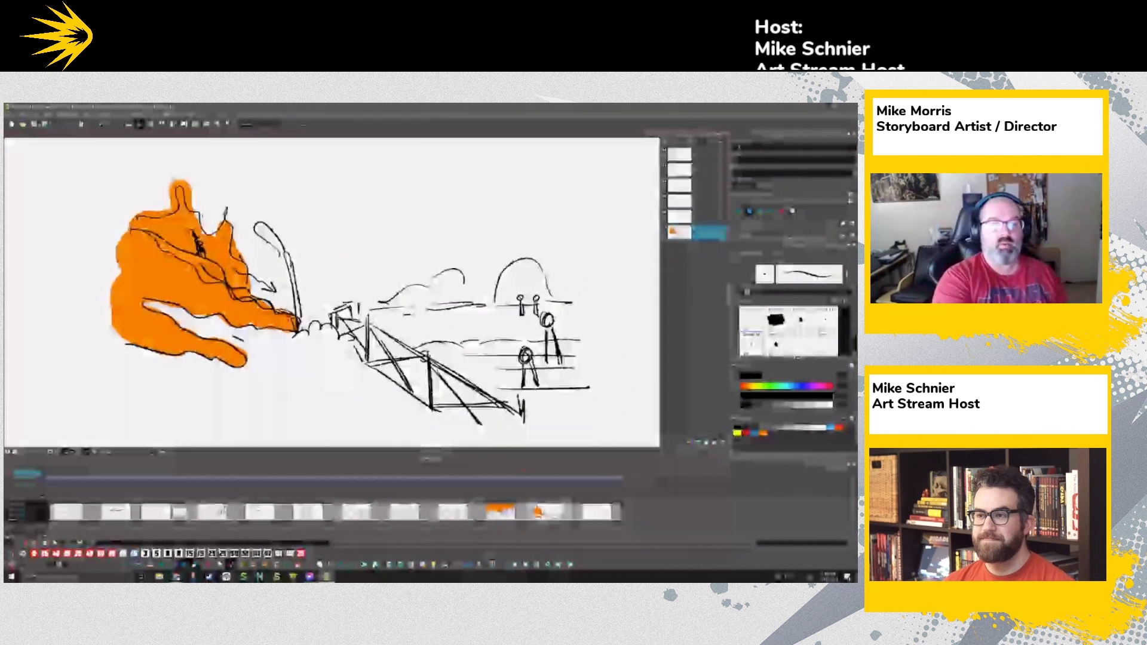
{"action": "key", "text": "Right"}
{"action": "left_click_drag", "start_coordinate": [142, 389], "coordinate": [292, 392]}
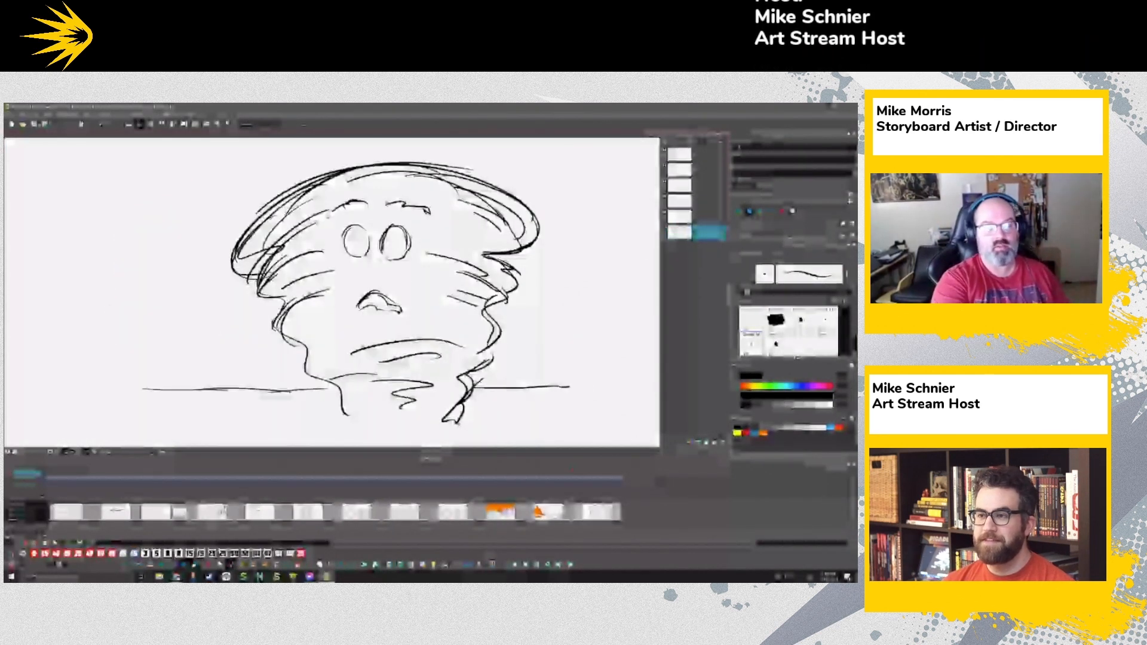
{"action": "left_click_drag", "start_coordinate": [135, 375], "coordinate": [174, 387]}
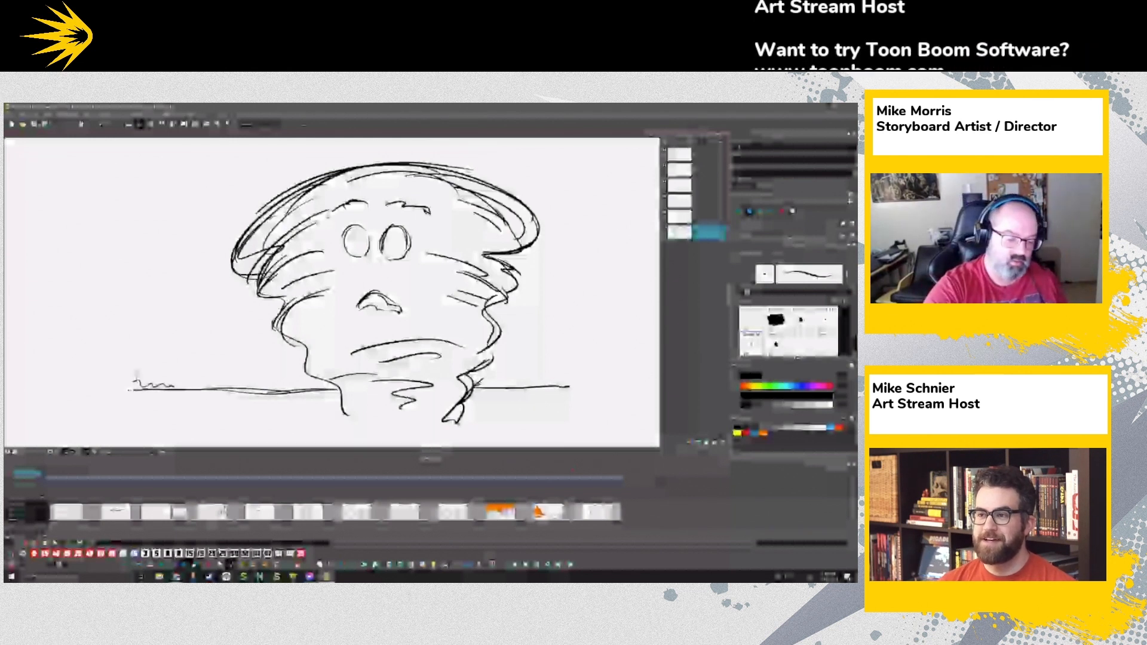
Step: Select the strokes at the right of the funnel's base together with the ground line and shift them slightly inward
{"action": "left_click", "coordinate": [222, 565]}
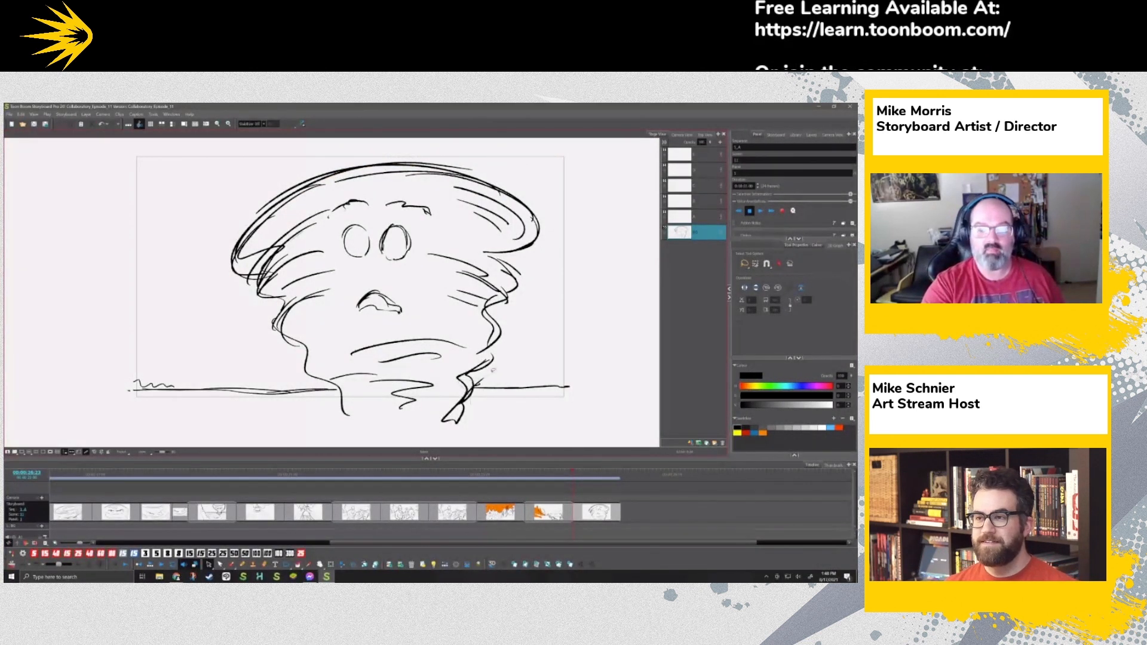
{"action": "mouse_move", "coordinate": [450, 394]}
{"action": "left_mouse_down"}
{"action": "mouse_move", "coordinate": [473, 369]}
{"action": "mouse_move", "coordinate": [592, 395]}
{"action": "left_mouse_up"}
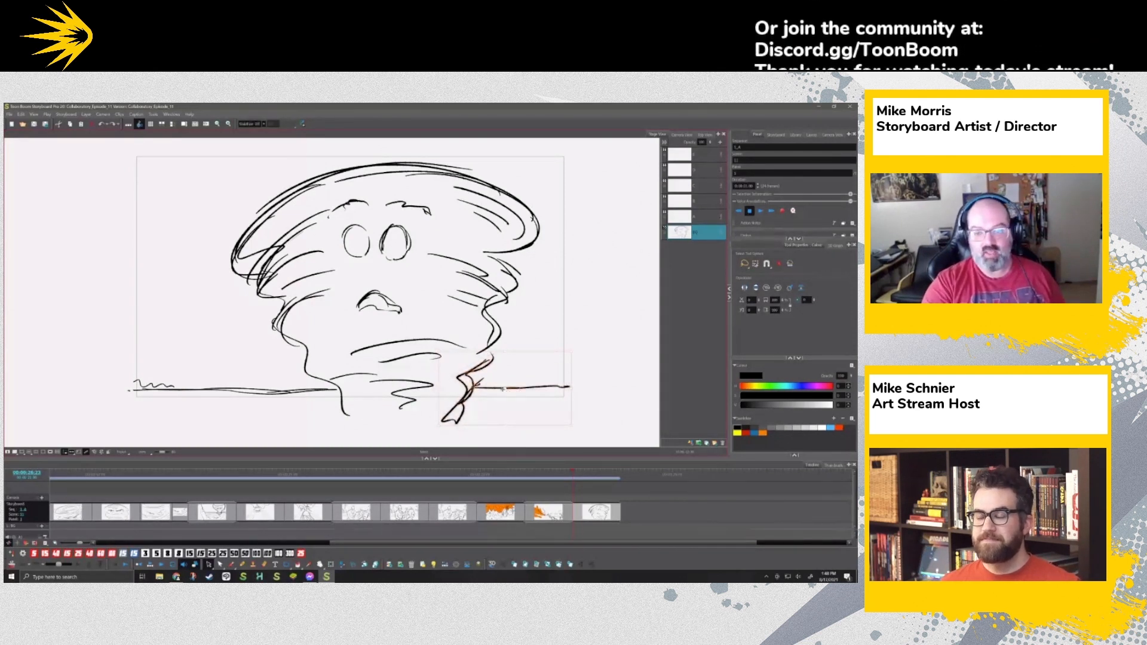
{"action": "left_click_drag", "start_coordinate": [502, 389], "coordinate": [491, 389]}
{"action": "left_click", "coordinate": [581, 315]}
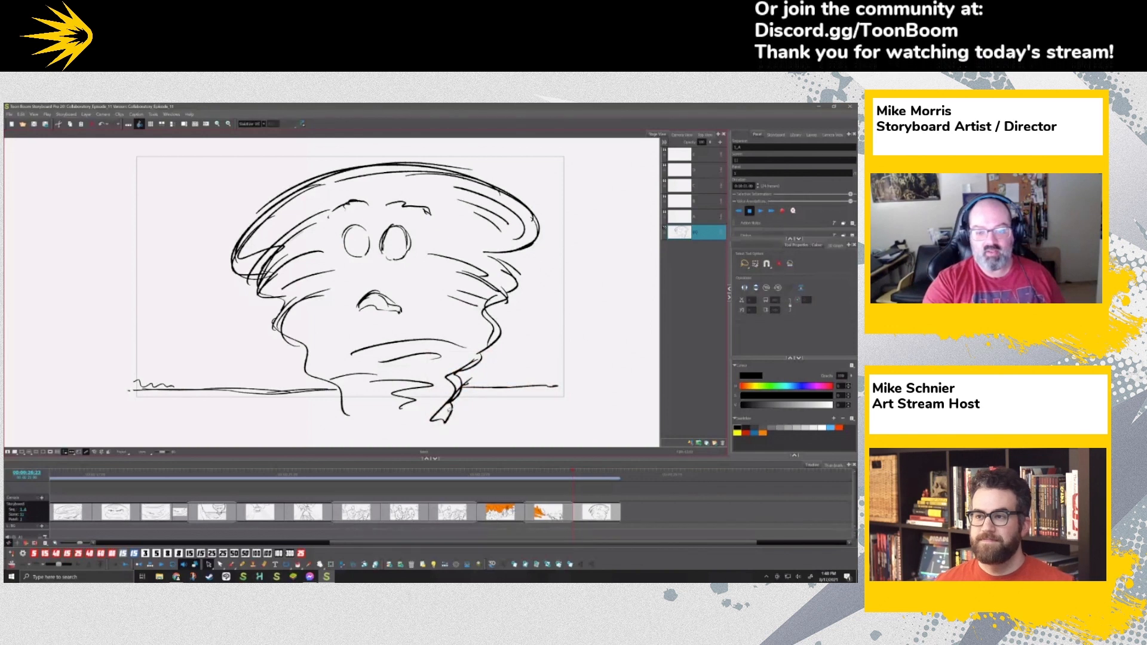
Step: Delete the surplus stroke at the right of the funnel's base and reposition the remaining edge stroke
{"action": "left_click", "coordinate": [454, 400]}
{"action": "key", "text": "Delete"}
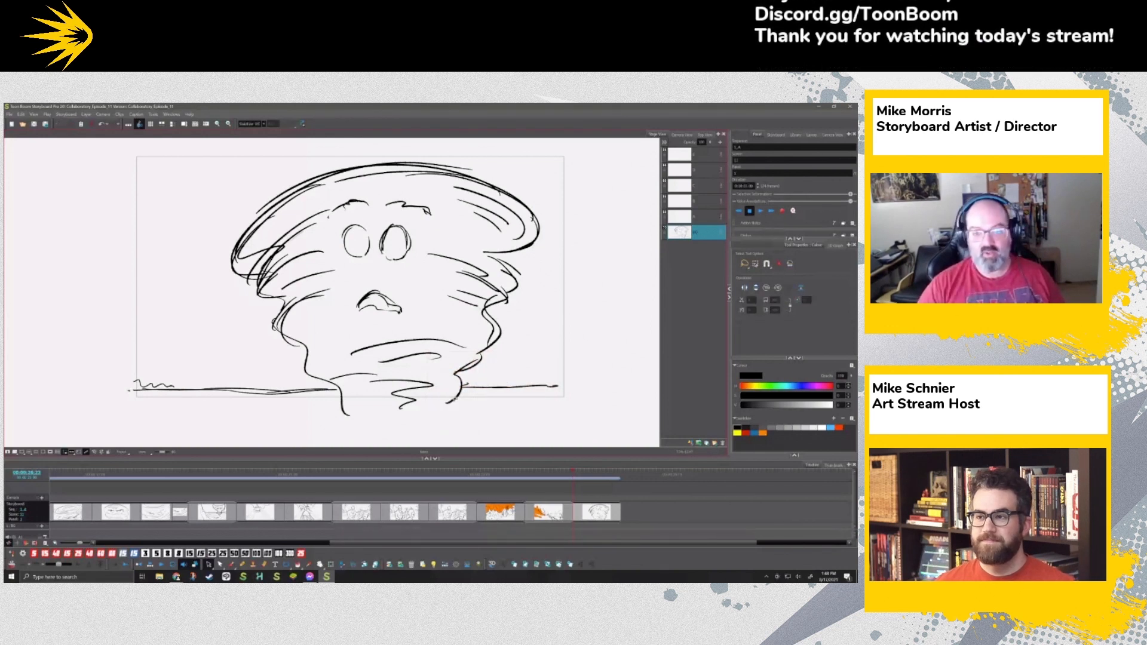
{"action": "left_click", "coordinate": [455, 399]}
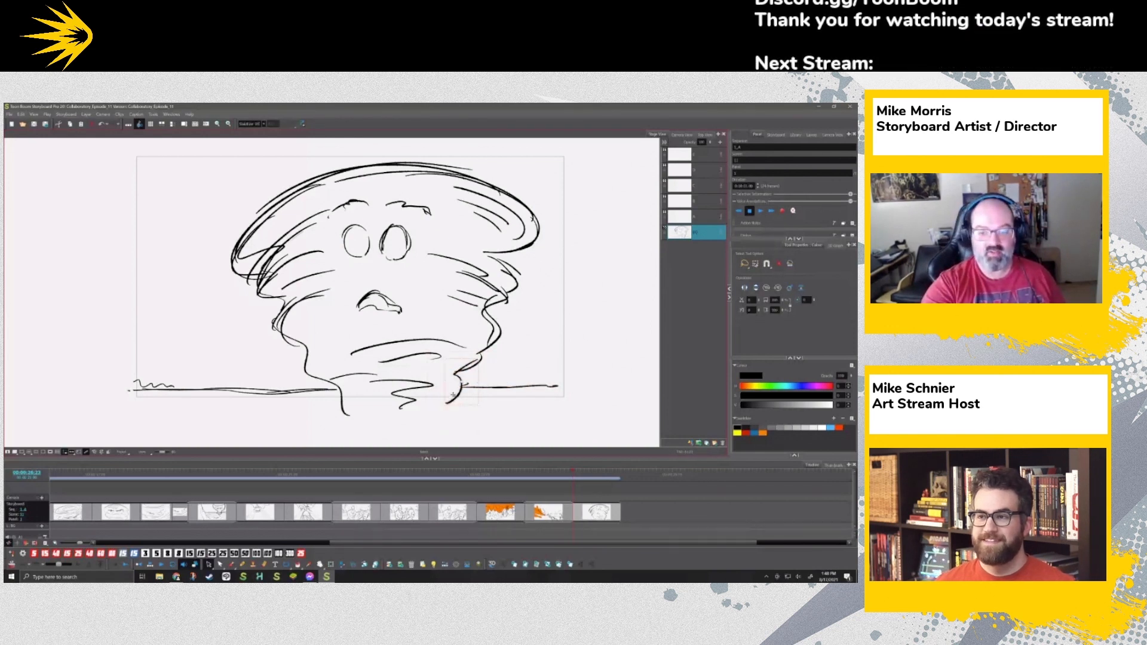
{"action": "left_click_drag", "start_coordinate": [458, 393], "coordinate": [454, 401]}
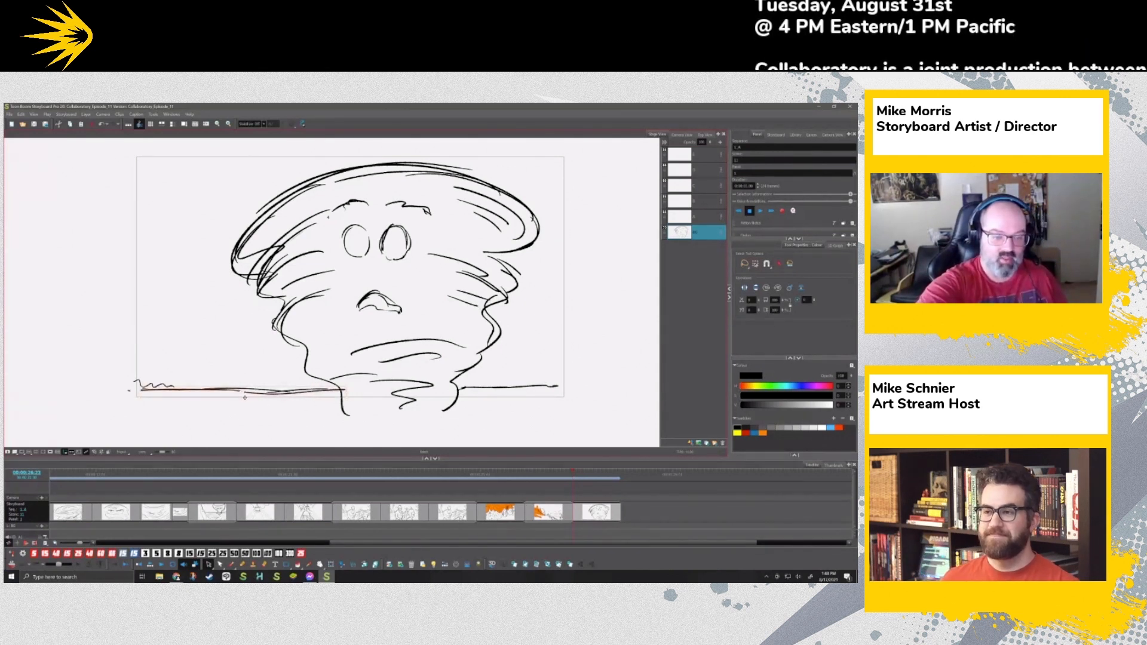
Step: Adjust the left and right ground lines so they meet the funnel's base and span the camera frame
{"action": "left_click_drag", "start_coordinate": [347, 388], "coordinate": [339, 382]}
{"action": "left_click", "coordinate": [330, 414]}
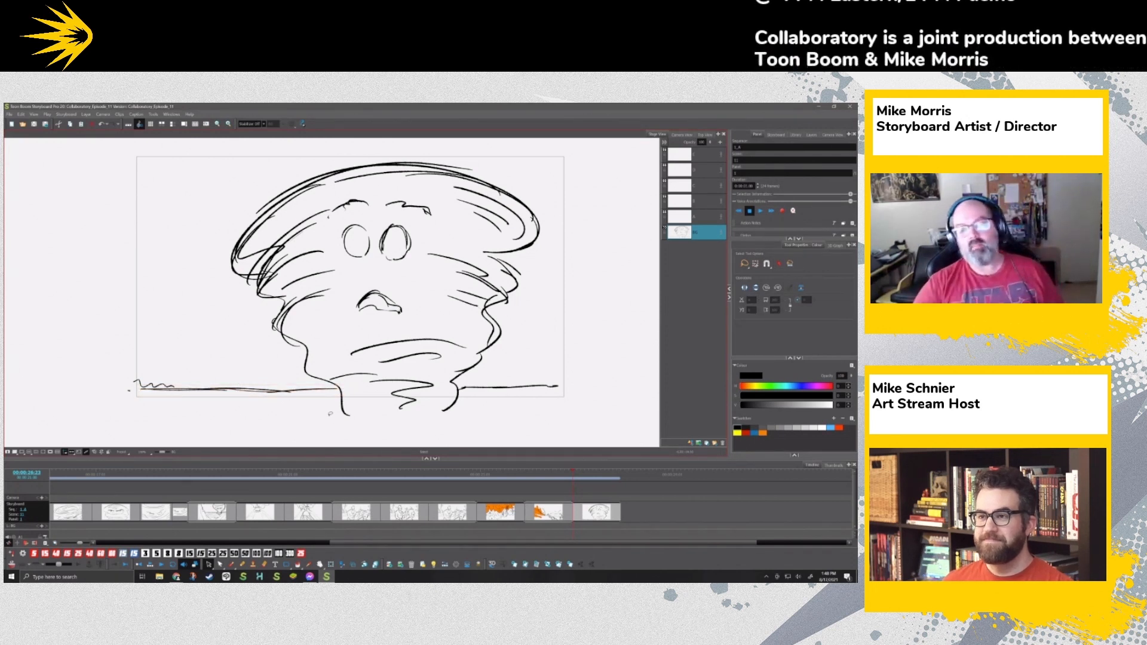
{"action": "left_click", "coordinate": [507, 387]}
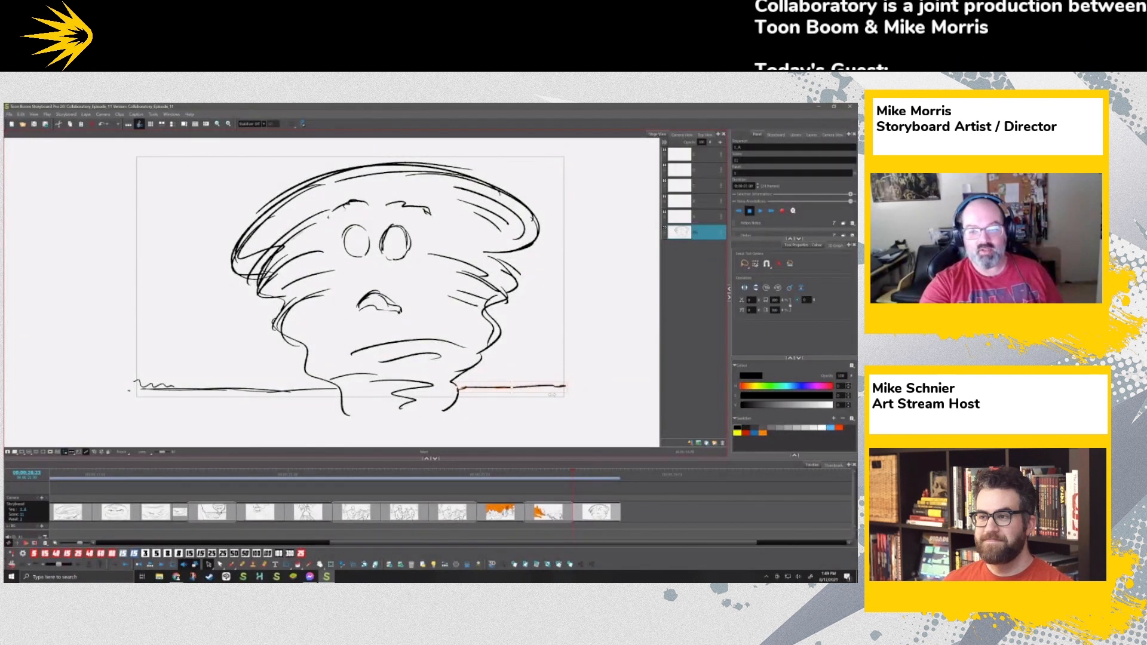
{"action": "left_click", "coordinate": [606, 366]}
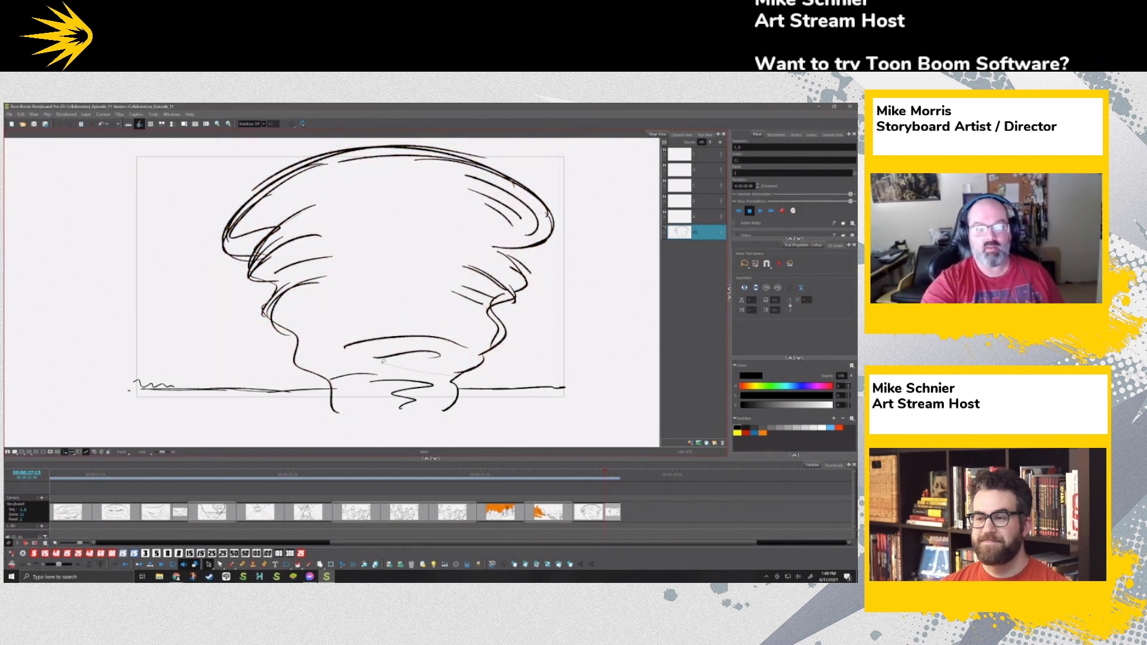
Step: Nudge the base, left edge and right edge strokes of the enlarged faceless funnel in the new panel into alignment
{"action": "mouse_move", "coordinate": [337, 378]}
{"action": "left_mouse_down"}
{"action": "mouse_move", "coordinate": [415, 426]}
{"action": "mouse_move", "coordinate": [461, 377]}
{"action": "mouse_move", "coordinate": [443, 415]}
{"action": "left_mouse_up"}
{"action": "left_click_drag", "start_coordinate": [261, 385], "coordinate": [260, 394]}
{"action": "left_click", "coordinate": [514, 319]}
{"action": "left_click", "coordinate": [505, 333]}
{"action": "left_click_drag", "start_coordinate": [515, 291], "coordinate": [505, 299]}
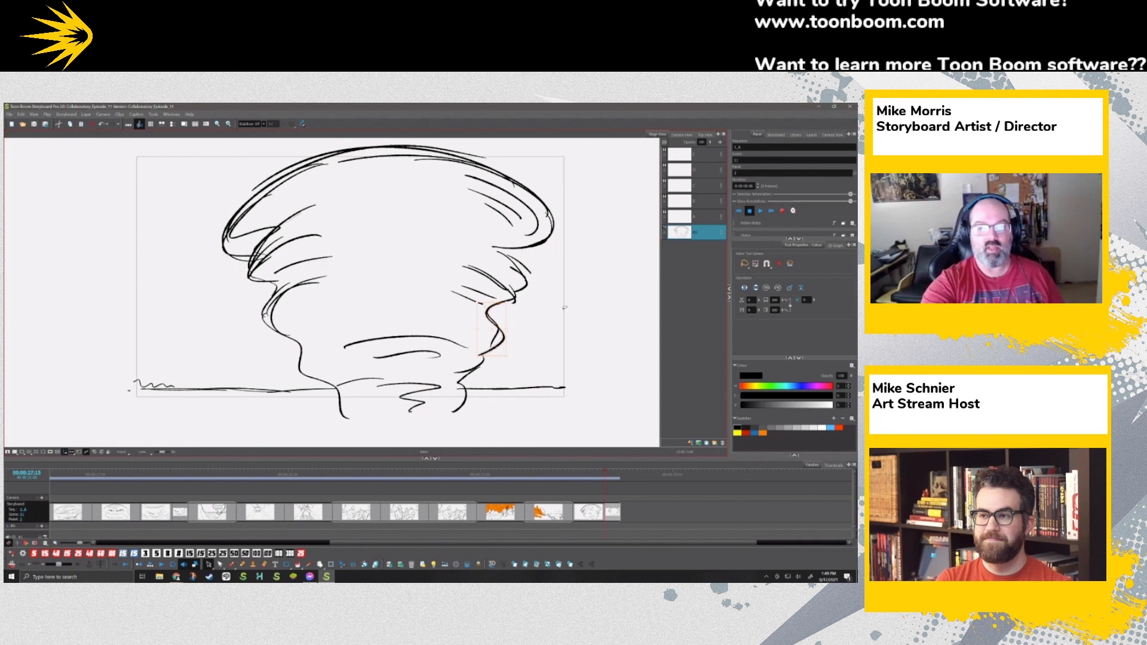
Step: Draw an angry face on the enlarged funnel with lowered brows, round eyes, puffed cheeks and a pursed mouth using the brush
{"action": "key", "text": "alt+b"}
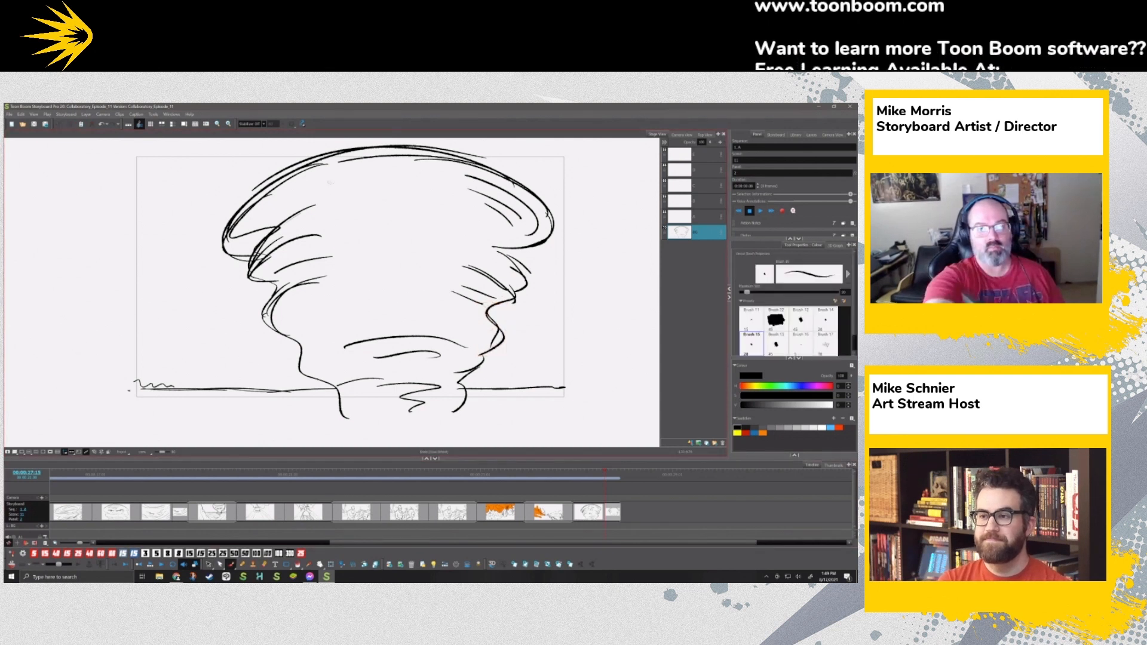
{"action": "mouse_move", "coordinate": [325, 187]}
{"action": "left_mouse_down"}
{"action": "mouse_move", "coordinate": [368, 190]}
{"action": "mouse_move", "coordinate": [305, 184]}
{"action": "mouse_move", "coordinate": [401, 193]}
{"action": "mouse_move", "coordinate": [443, 180]}
{"action": "left_mouse_up"}
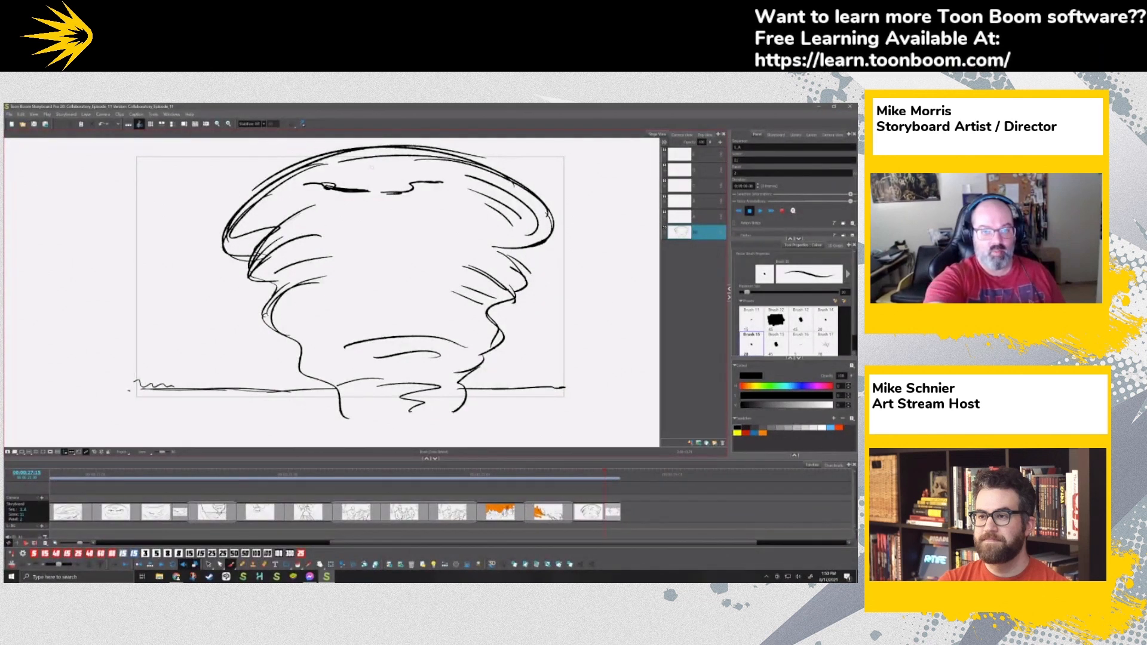
{"action": "mouse_move", "coordinate": [353, 191]}
{"action": "left_mouse_down"}
{"action": "mouse_move", "coordinate": [352, 208]}
{"action": "mouse_move", "coordinate": [385, 211]}
{"action": "mouse_move", "coordinate": [338, 202]}
{"action": "mouse_move", "coordinate": [314, 257]}
{"action": "left_mouse_up"}
{"action": "mouse_move", "coordinate": [427, 208]}
{"action": "left_mouse_down"}
{"action": "mouse_move", "coordinate": [459, 228]}
{"action": "mouse_move", "coordinate": [443, 259]}
{"action": "left_mouse_up"}
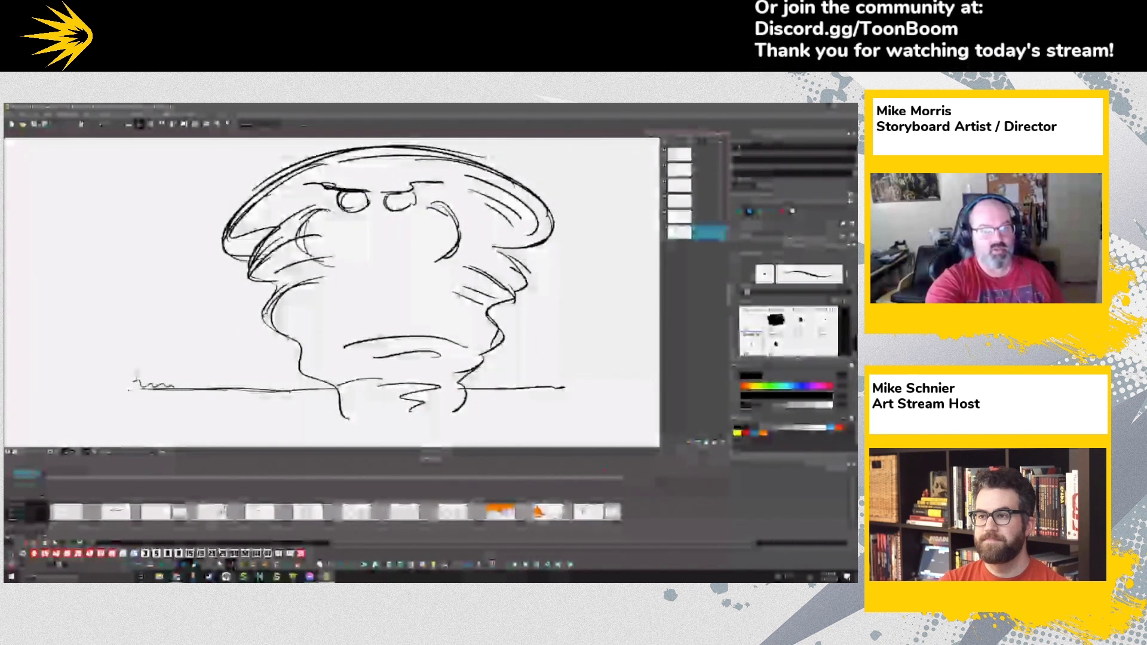
{"action": "left_click_drag", "start_coordinate": [350, 228], "coordinate": [404, 222]}
{"action": "left_click_drag", "start_coordinate": [354, 224], "coordinate": [354, 238]}
{"action": "left_click_drag", "start_coordinate": [401, 227], "coordinate": [402, 240]}
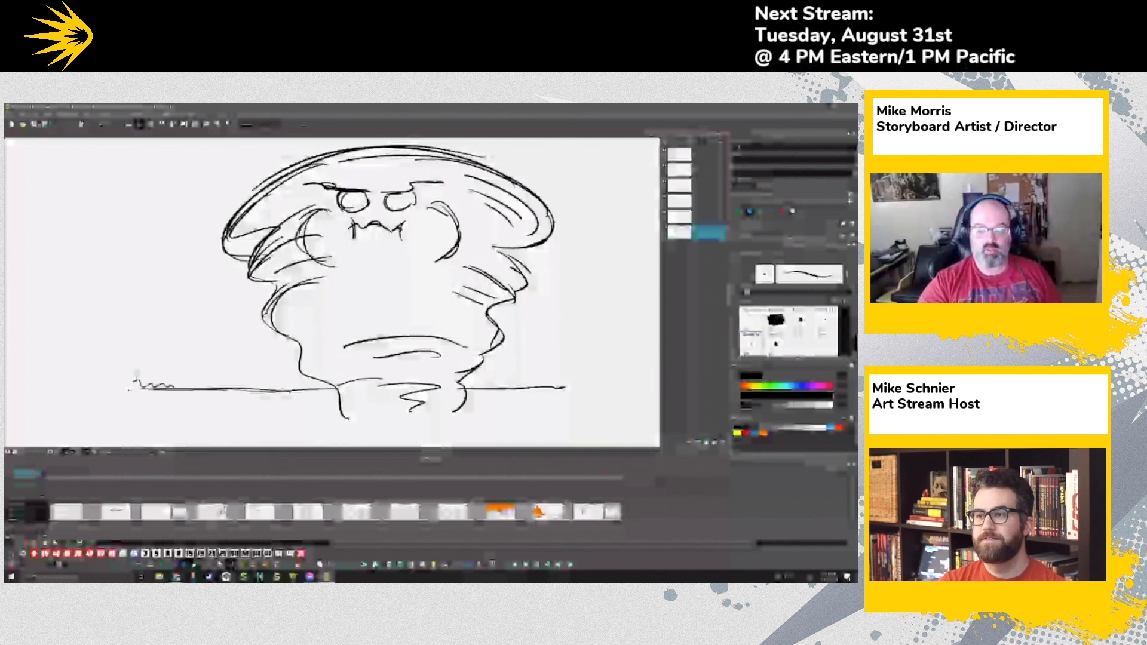
Step: Duplicate the angry funnel panel and delete all the funnel strokes from the copy, keeping the ground line
{"action": "left_click", "coordinate": [560, 567]}
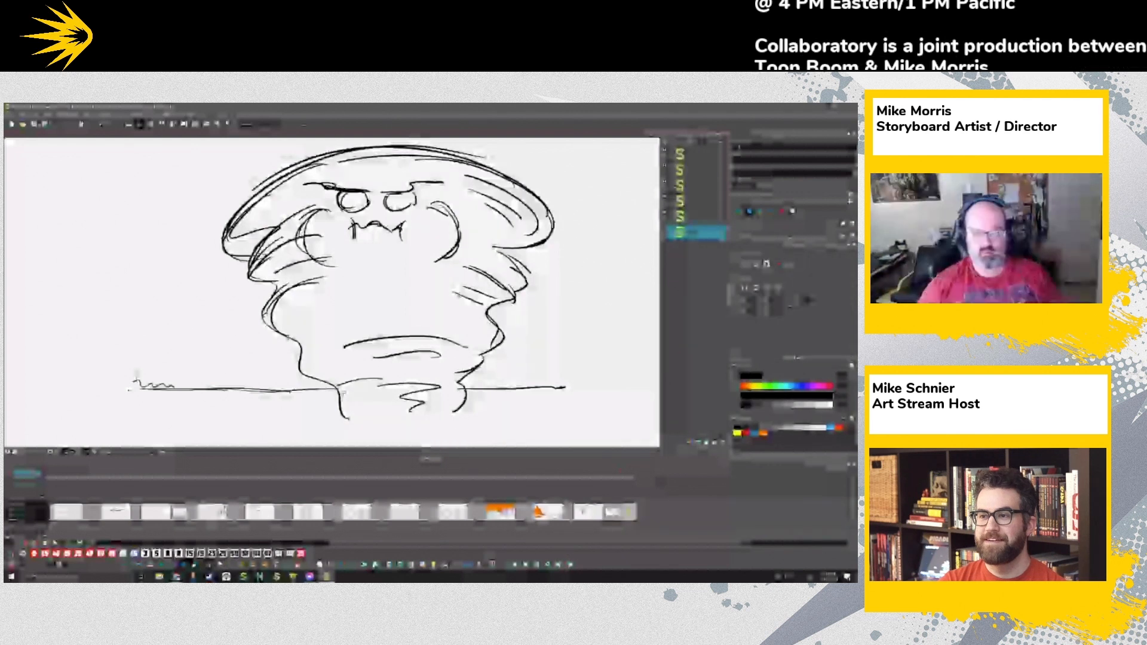
{"action": "key", "text": "ctrl+a"}
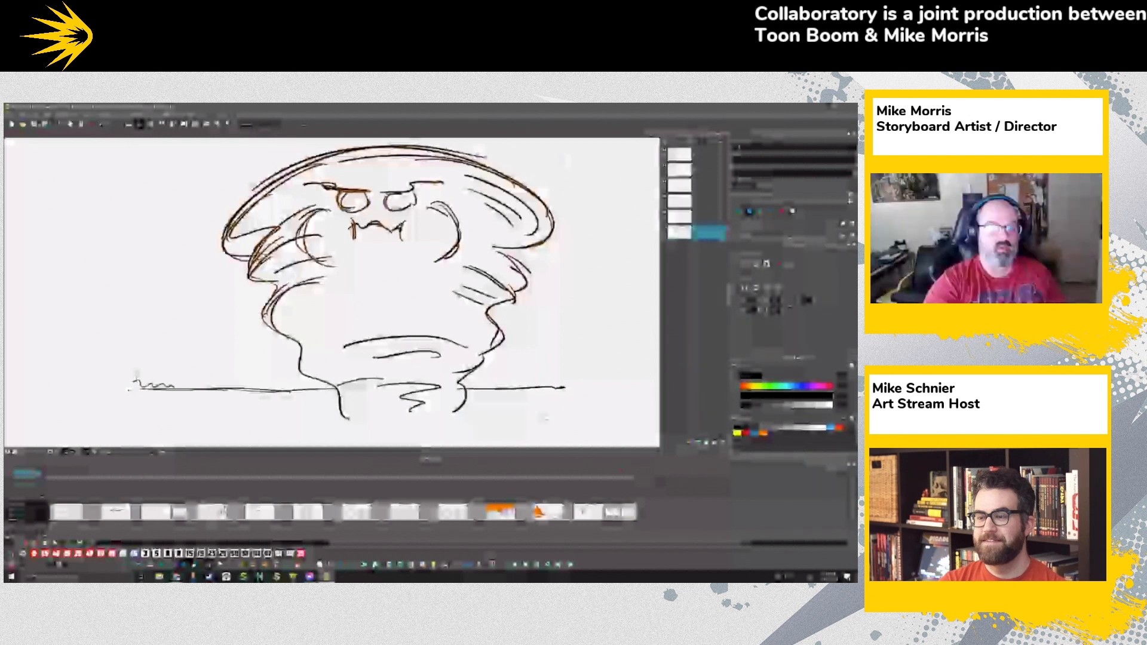
{"action": "key", "text": "Delete"}
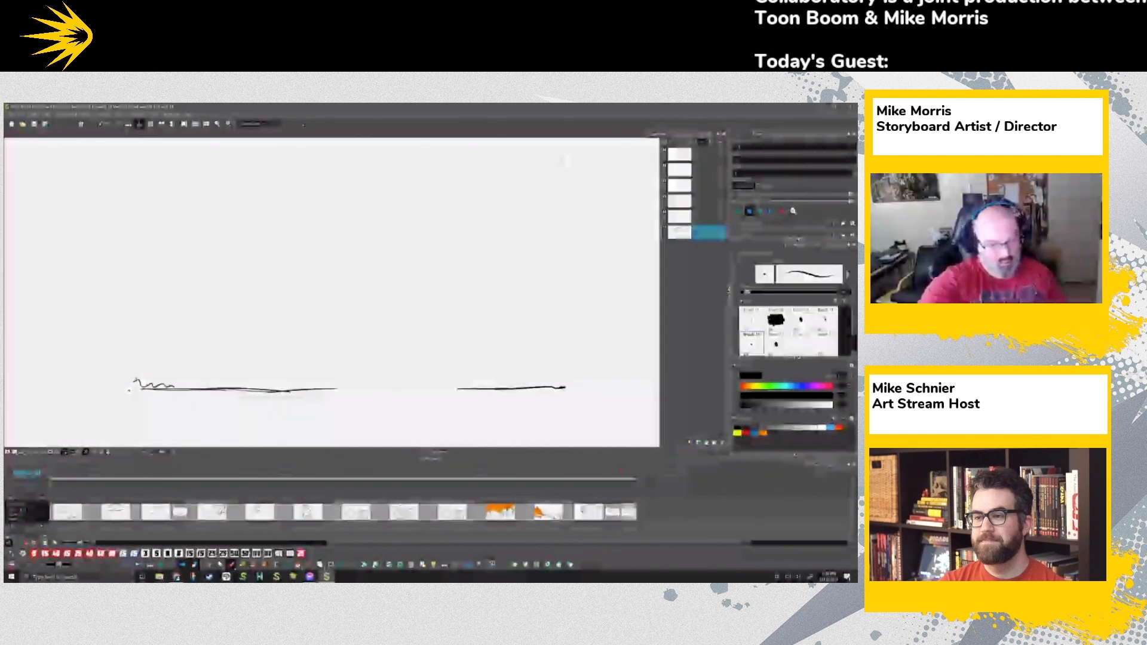
Step: Draw straight blast lines fanning down from the mouth area to the ground, with curled wisps of wind on both sides
{"action": "key", "text": "ctrl+z"}
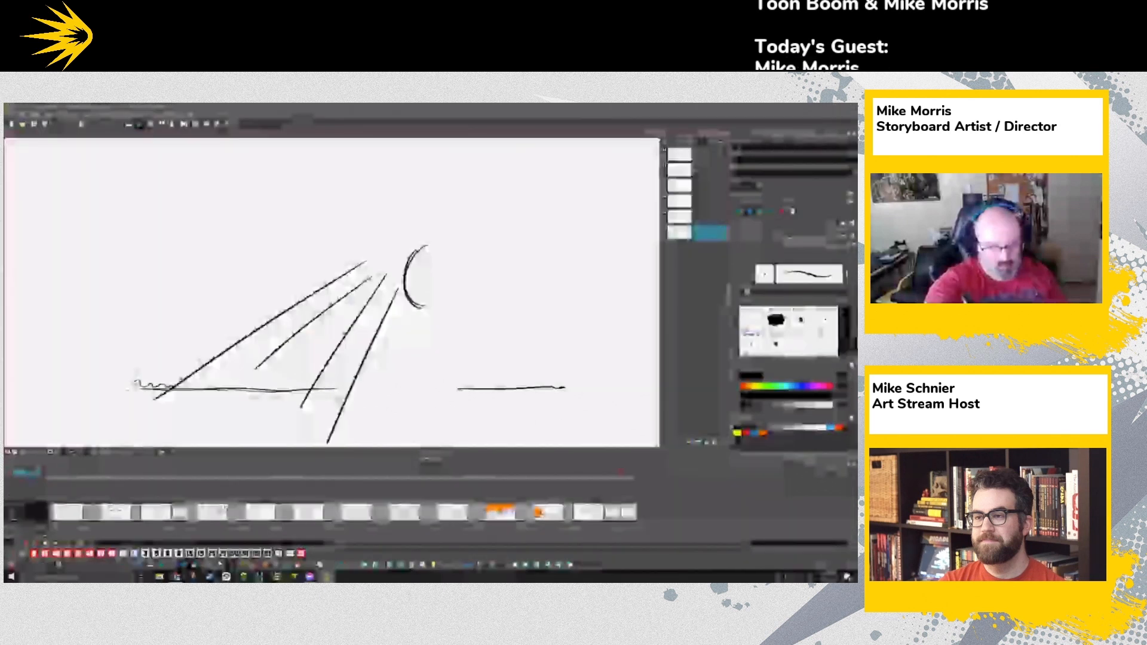
{"action": "left_click_drag", "start_coordinate": [333, 270], "coordinate": [123, 404]}
{"action": "left_click_drag", "start_coordinate": [313, 303], "coordinate": [161, 410]}
{"action": "left_click_drag", "start_coordinate": [182, 322], "coordinate": [257, 315]}
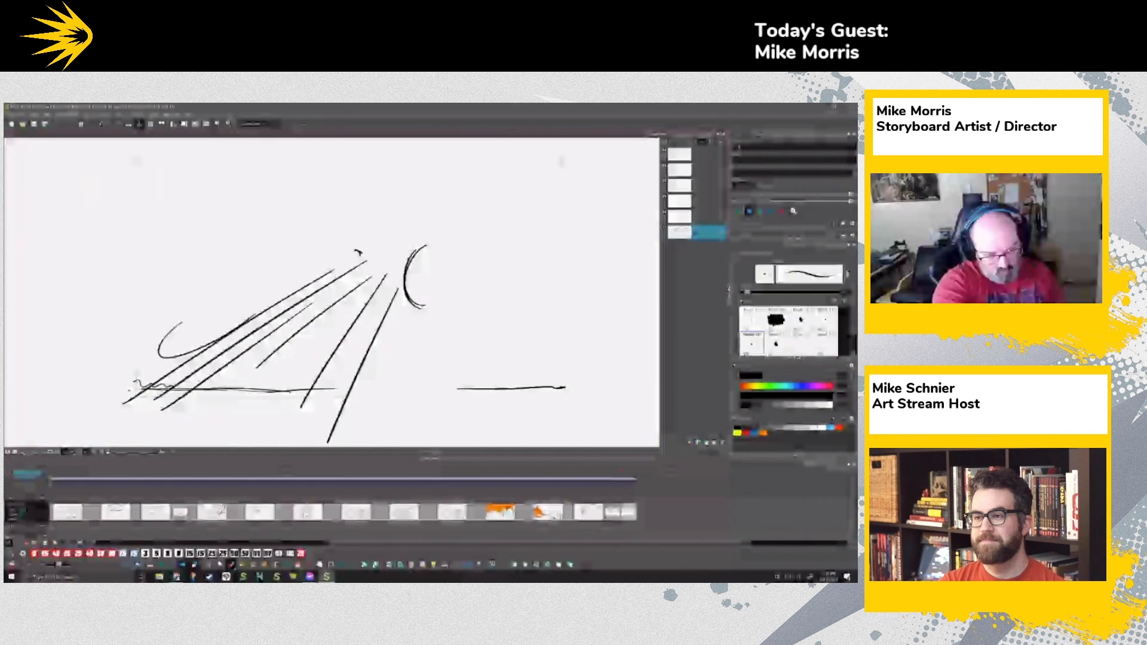
{"action": "left_click_drag", "start_coordinate": [182, 323], "coordinate": [182, 332]}
{"action": "left_click_drag", "start_coordinate": [356, 250], "coordinate": [366, 261]}
{"action": "left_click_drag", "start_coordinate": [395, 309], "coordinate": [365, 378]}
{"action": "left_click_drag", "start_coordinate": [377, 361], "coordinate": [389, 382]}
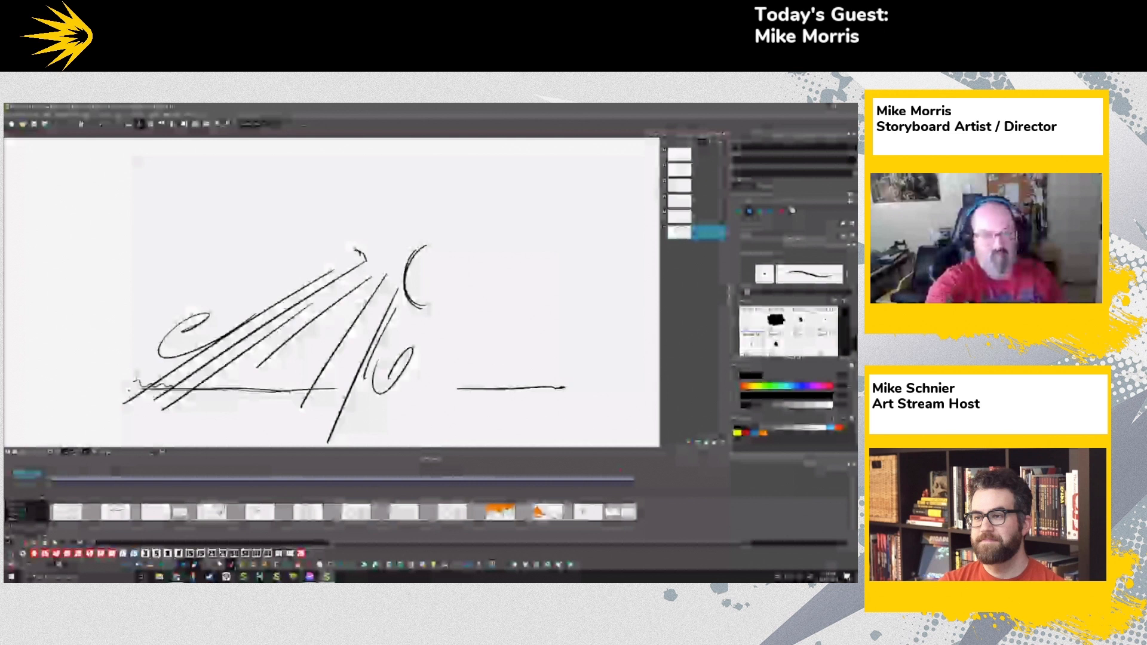
Step: Draw the puffed left cheek and the angry, narrowed eyes and brows above the wind blast
{"action": "left_click_drag", "start_coordinate": [327, 244], "coordinate": [323, 285]}
{"action": "left_click_drag", "start_coordinate": [329, 245], "coordinate": [327, 278]}
{"action": "mouse_move", "coordinate": [347, 217]}
{"action": "left_mouse_down"}
{"action": "mouse_move", "coordinate": [381, 231]}
{"action": "mouse_move", "coordinate": [441, 212]}
{"action": "left_mouse_up"}
{"action": "left_click_drag", "start_coordinate": [395, 229], "coordinate": [427, 223]}
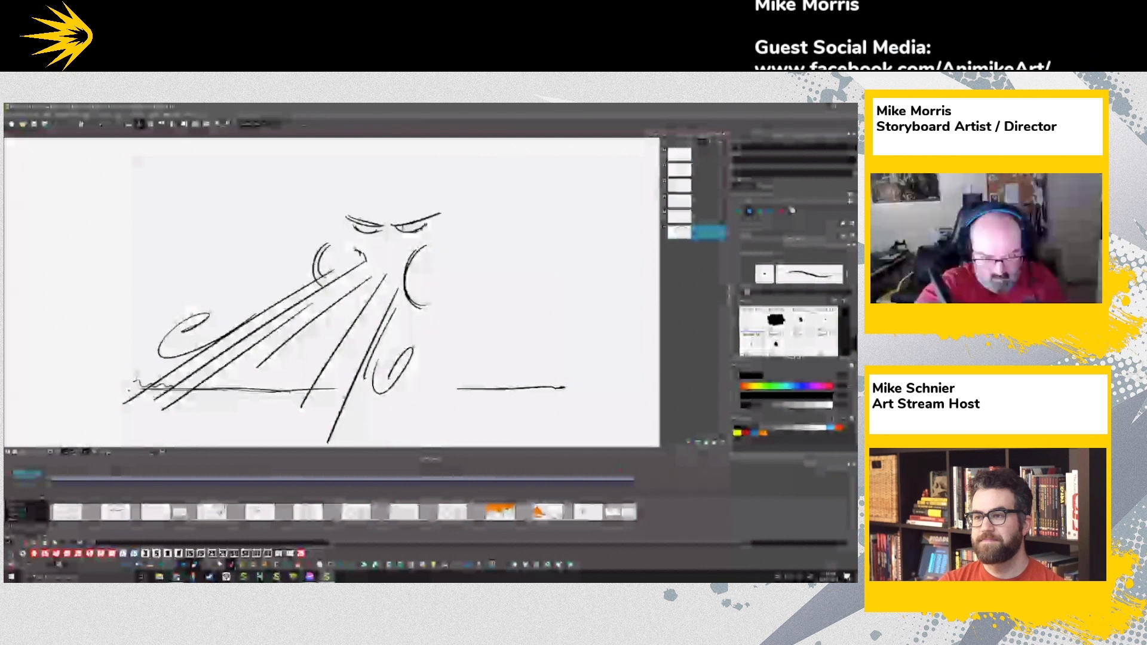
Step: Sketch the funnel's swirling crown above the brows, with its bulging left contour and short strokes at the upper right
{"action": "left_click_drag", "start_coordinate": [323, 158], "coordinate": [496, 165]}
{"action": "left_click_drag", "start_coordinate": [393, 173], "coordinate": [493, 169]}
{"action": "left_click_drag", "start_coordinate": [466, 160], "coordinate": [500, 152]}
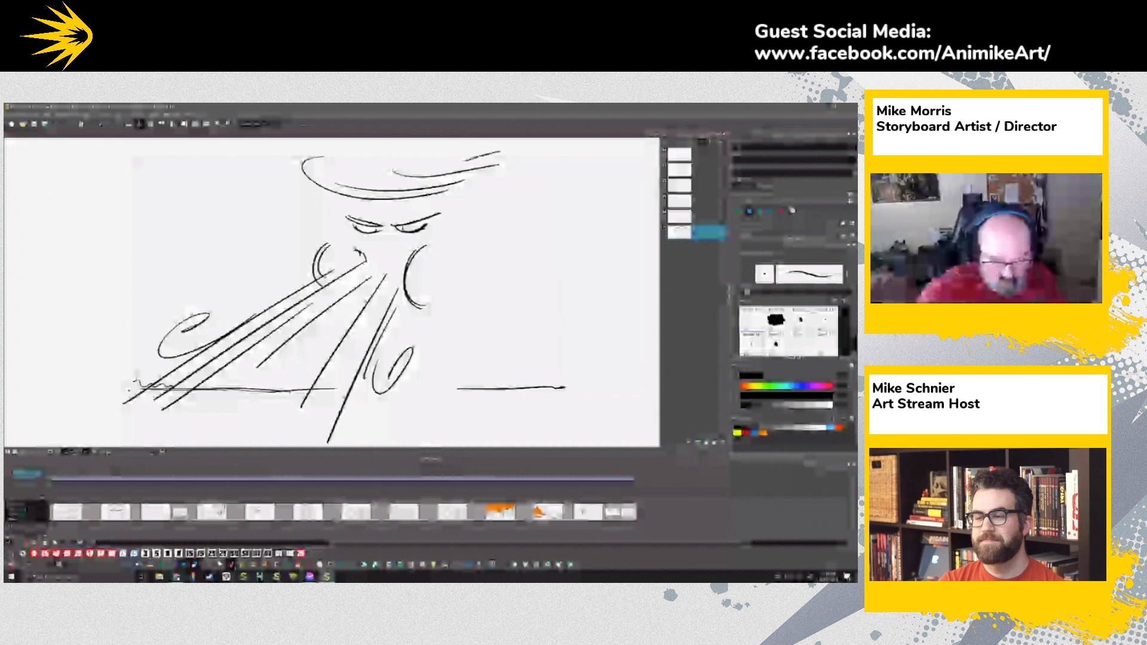
{"action": "left_click_drag", "start_coordinate": [297, 163], "coordinate": [297, 215]}
{"action": "left_click_drag", "start_coordinate": [290, 215], "coordinate": [303, 256]}
{"action": "left_click_drag", "start_coordinate": [547, 154], "coordinate": [504, 191]}
{"action": "left_click_drag", "start_coordinate": [548, 181], "coordinate": [521, 203]}
Step: Draw the leaning funnel's body from the right side of the crown to its narrow base, with curved swirl lines across it
{"action": "left_click_drag", "start_coordinate": [397, 340], "coordinate": [449, 362]}
{"action": "left_click_drag", "start_coordinate": [454, 368], "coordinate": [468, 409]}
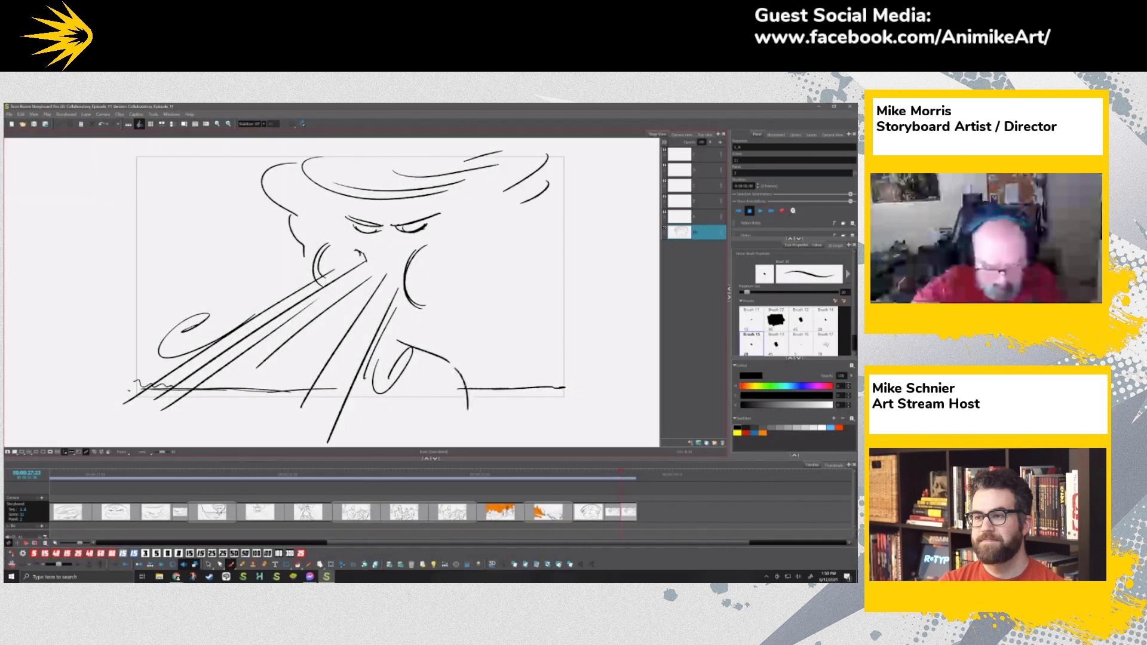
{"action": "mouse_move", "coordinate": [548, 160]}
{"action": "left_mouse_down"}
{"action": "mouse_move", "coordinate": [531, 360]}
{"action": "mouse_move", "coordinate": [477, 426]}
{"action": "left_mouse_up"}
{"action": "left_click_drag", "start_coordinate": [457, 369], "coordinate": [458, 414]}
{"action": "left_click_drag", "start_coordinate": [510, 393], "coordinate": [500, 409]}
{"action": "left_click_drag", "start_coordinate": [447, 324], "coordinate": [513, 297]}
{"action": "left_click_drag", "start_coordinate": [453, 338], "coordinate": [511, 311]}
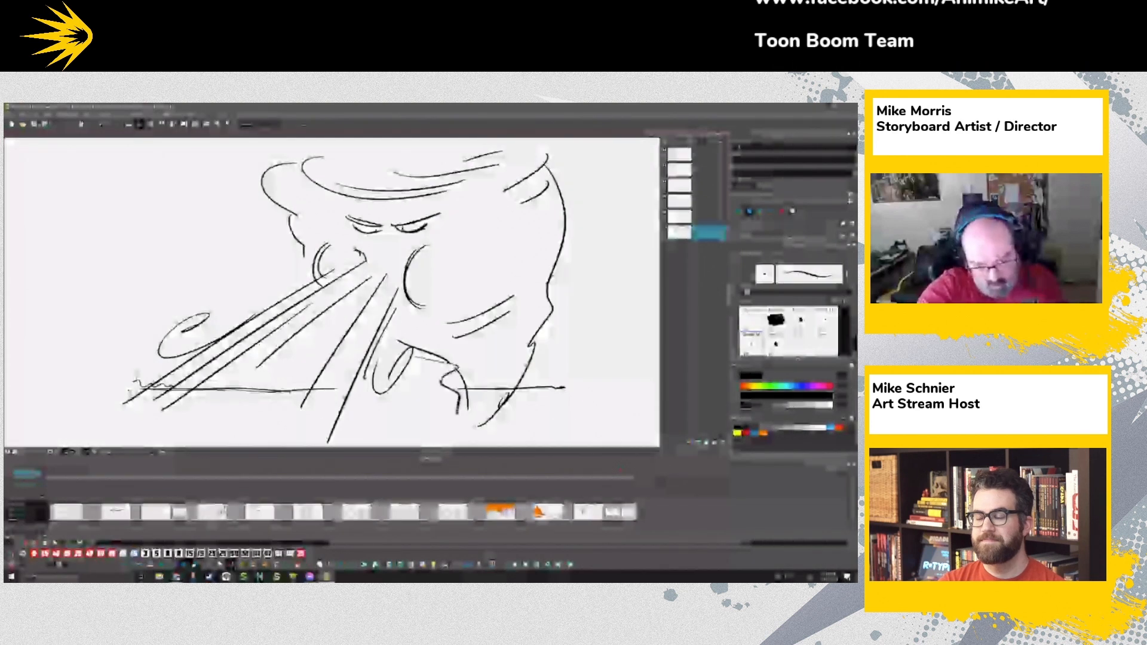
{"action": "left_click_drag", "start_coordinate": [415, 313], "coordinate": [539, 259]}
{"action": "left_click_drag", "start_coordinate": [453, 378], "coordinate": [533, 345]}
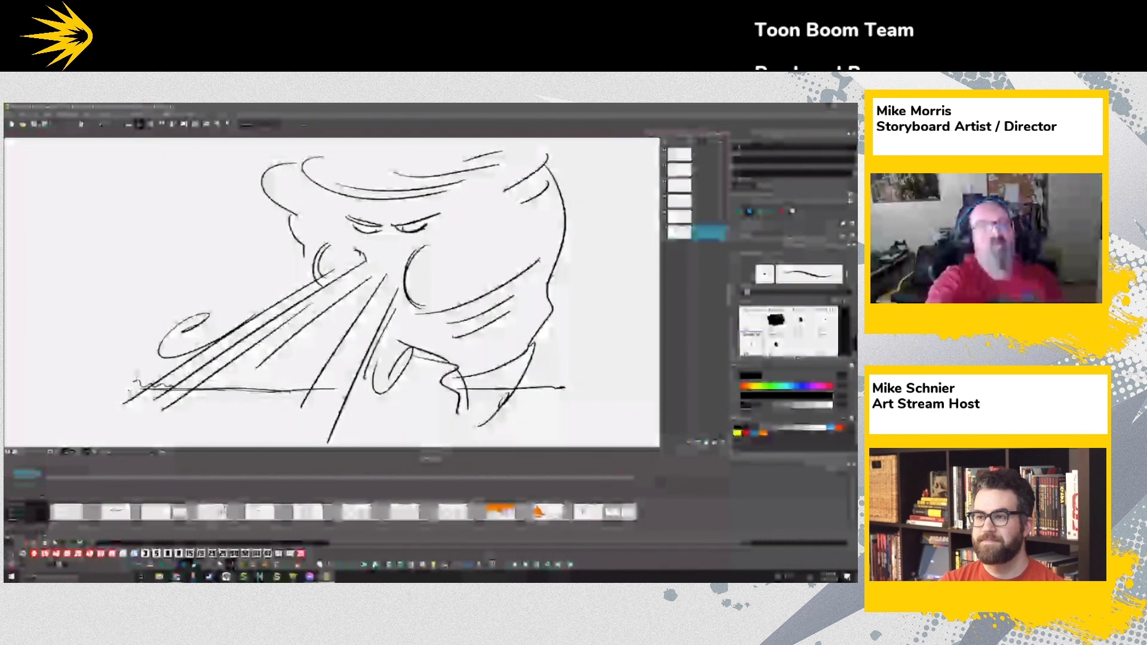
Step: Add the upper lip over the wind blast and reinforce the left contour of the funnel's head with extra strokes
{"action": "left_click_drag", "start_coordinate": [521, 254], "coordinate": [542, 241]}
{"action": "left_click_drag", "start_coordinate": [370, 269], "coordinate": [401, 279]}
{"action": "left_click_drag", "start_coordinate": [307, 148], "coordinate": [281, 208]}
{"action": "left_click_drag", "start_coordinate": [282, 208], "coordinate": [303, 240]}
{"action": "left_click_drag", "start_coordinate": [301, 240], "coordinate": [311, 283]}
{"action": "left_click_drag", "start_coordinate": [299, 149], "coordinate": [284, 176]}
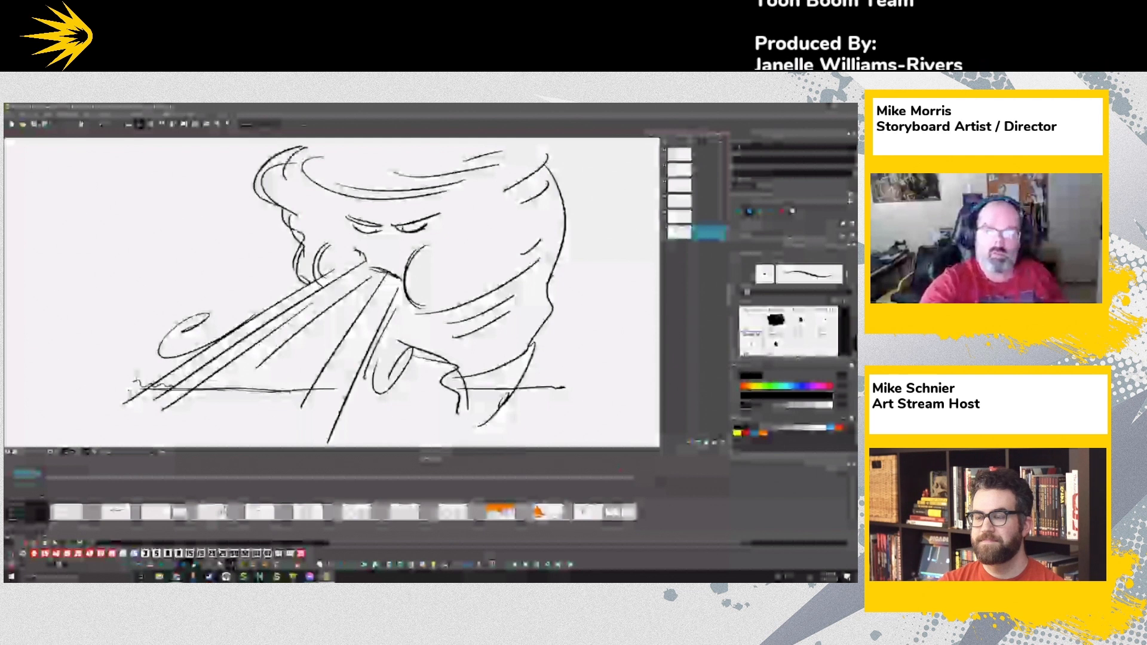
Step: Add swirl lines across the funnel's crown and body, and reinforce its right contour with wavy strokes
{"action": "left_click_drag", "start_coordinate": [282, 179], "coordinate": [531, 155]}
{"action": "left_click_drag", "start_coordinate": [492, 202], "coordinate": [556, 154]}
{"action": "left_click_drag", "start_coordinate": [433, 256], "coordinate": [547, 184]}
{"action": "left_click_drag", "start_coordinate": [457, 241], "coordinate": [512, 226]}
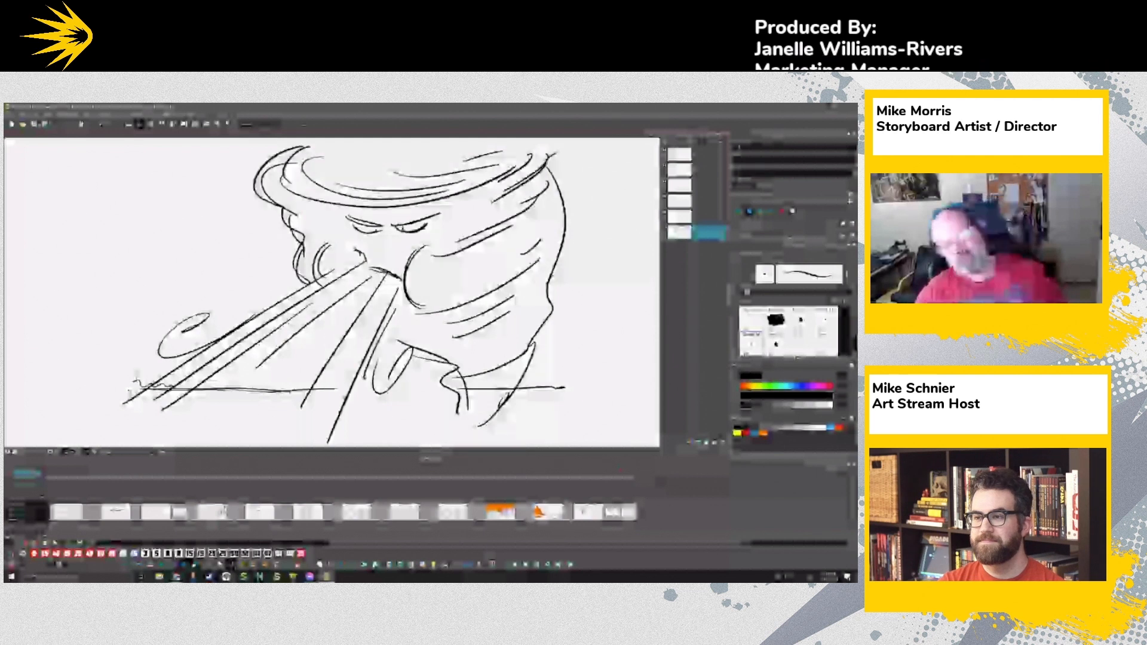
{"action": "left_click_drag", "start_coordinate": [555, 155], "coordinate": [561, 241]}
{"action": "left_click_drag", "start_coordinate": [561, 243], "coordinate": [531, 348]}
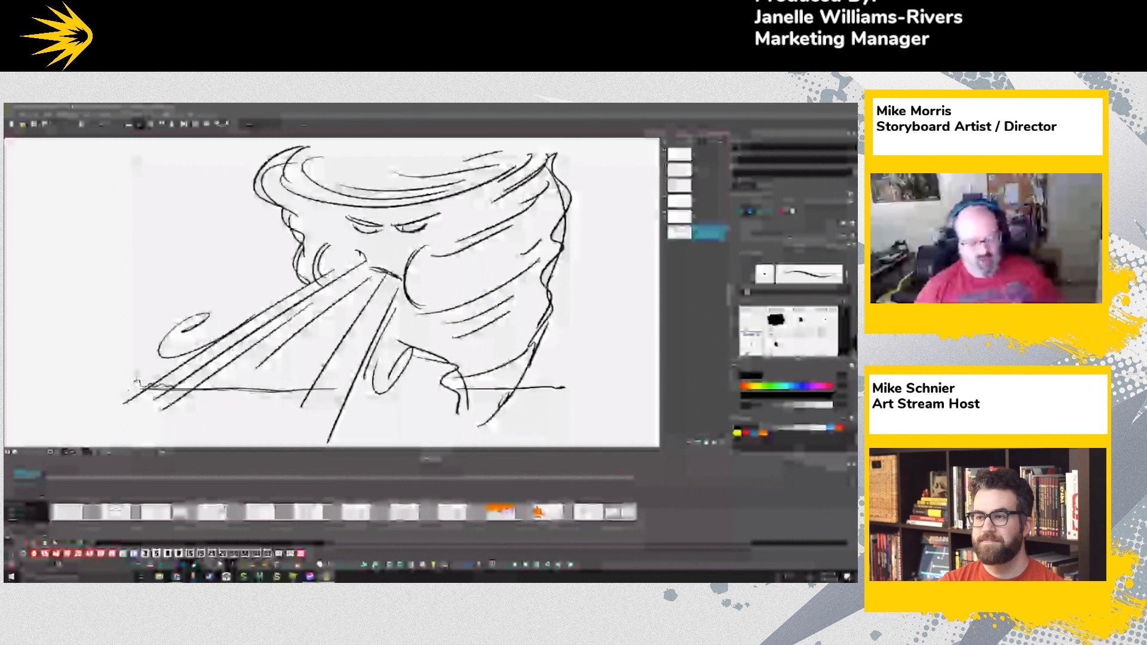
Step: Copy the orange lava panel to the end of the storyboard and remove the leaning stroke and small bushes at the lava's tip
{"action": "left_click", "coordinate": [554, 474]}
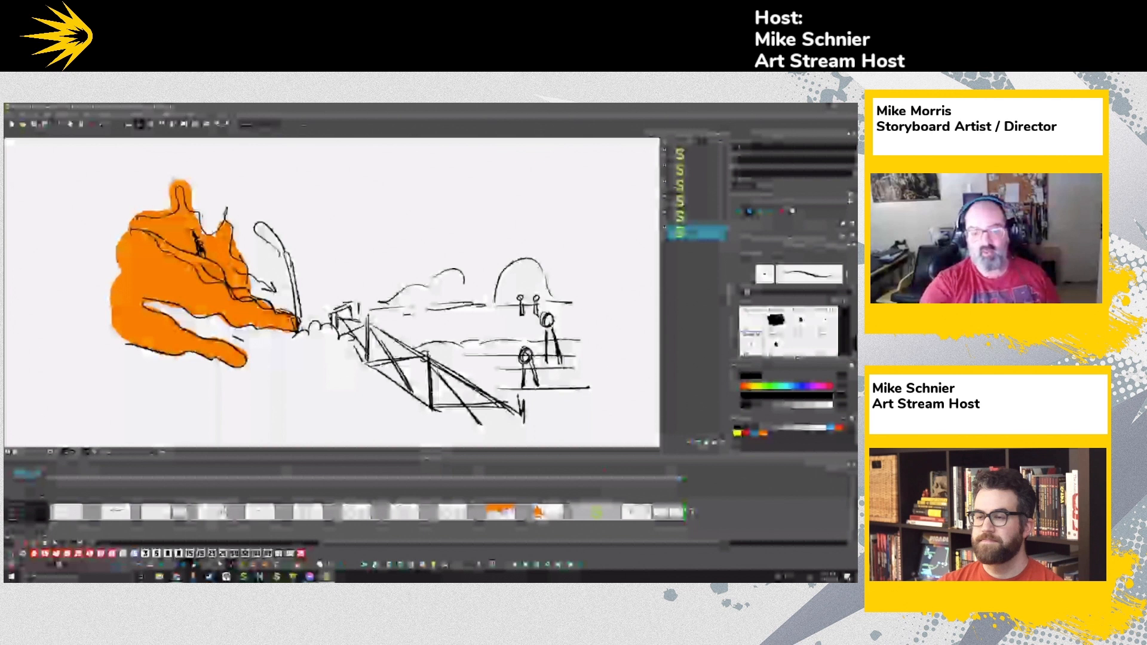
{"action": "left_click_drag", "start_coordinate": [597, 512], "coordinate": [691, 512]}
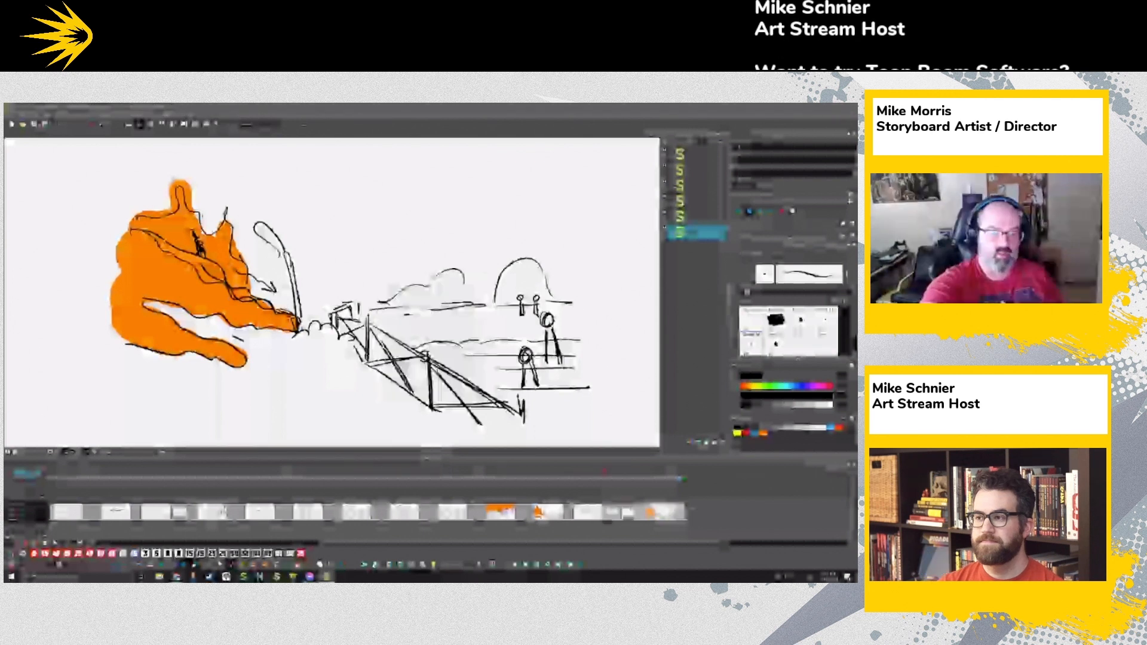
{"action": "key", "text": "alt+s"}
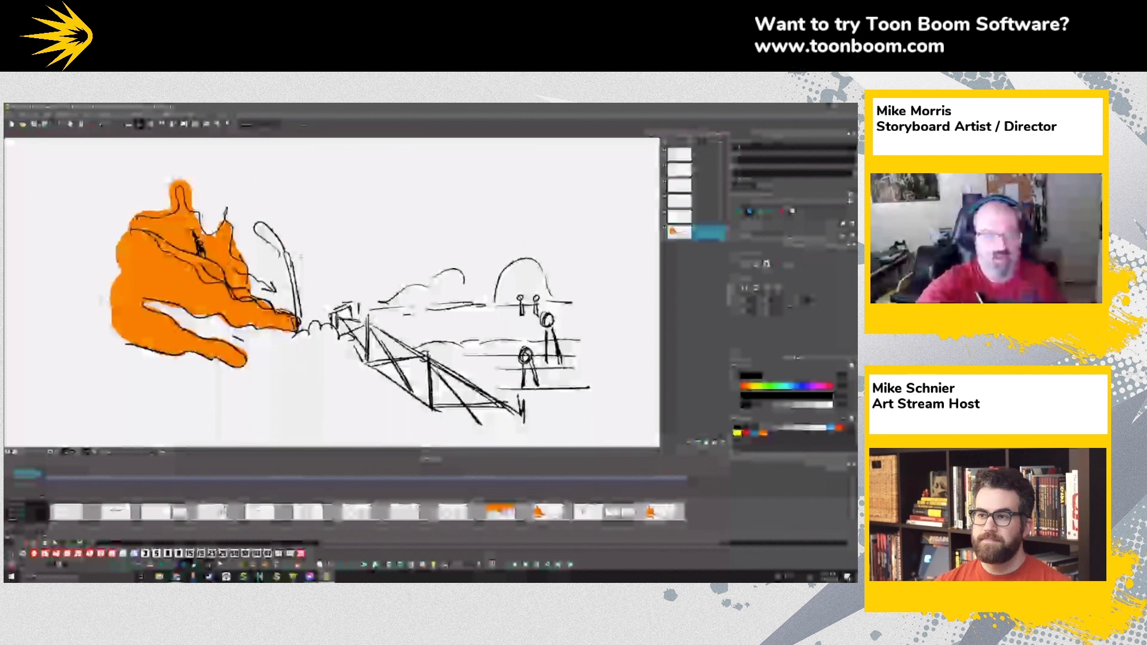
{"action": "key", "text": "ctrl+z"}
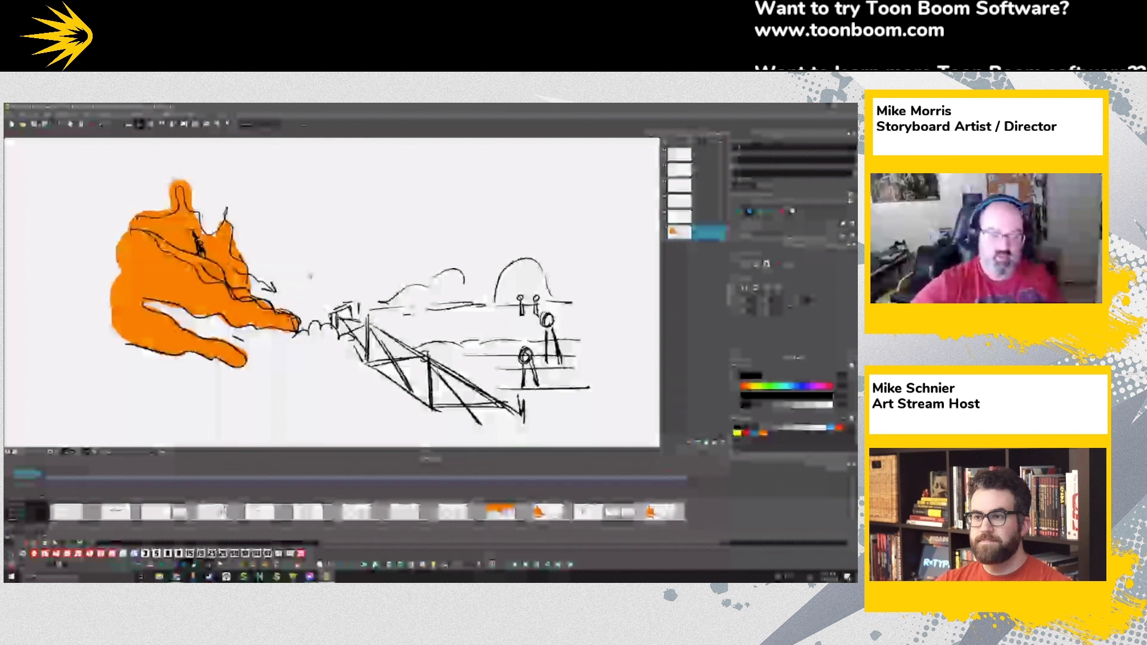
{"action": "key", "text": "ctrl+z"}
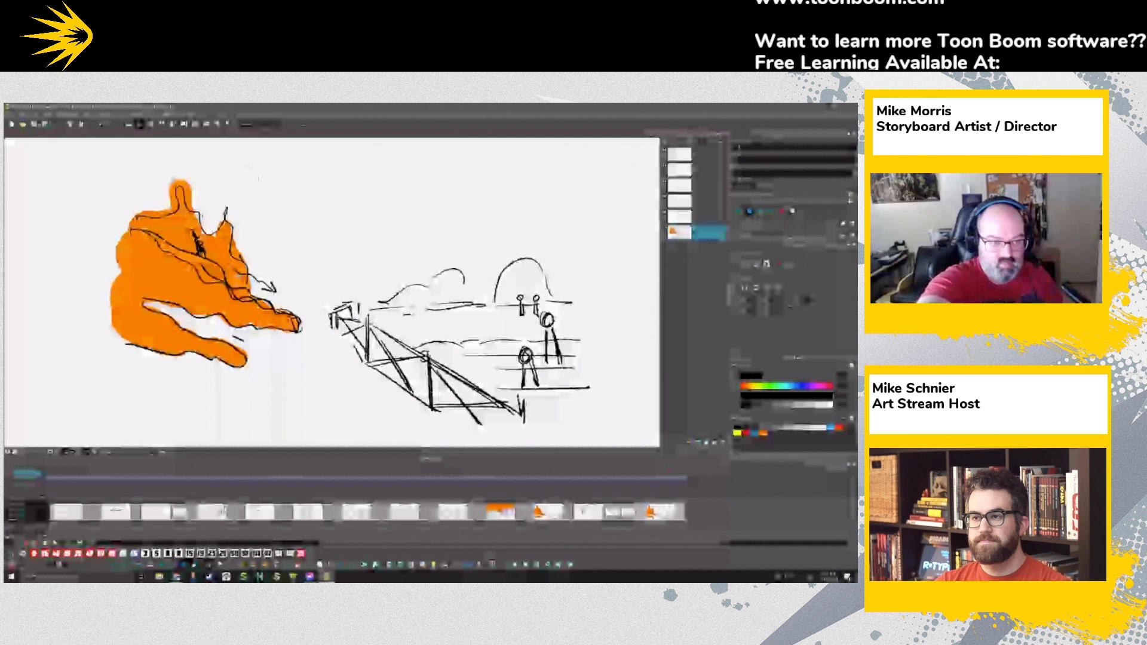
Step: Shift the lava drawing right so its tip reaches the trestle, stretch its left side outward, and compare it with the preceding panel
{"action": "left_click_drag", "start_coordinate": [197, 242], "coordinate": [249, 261]}
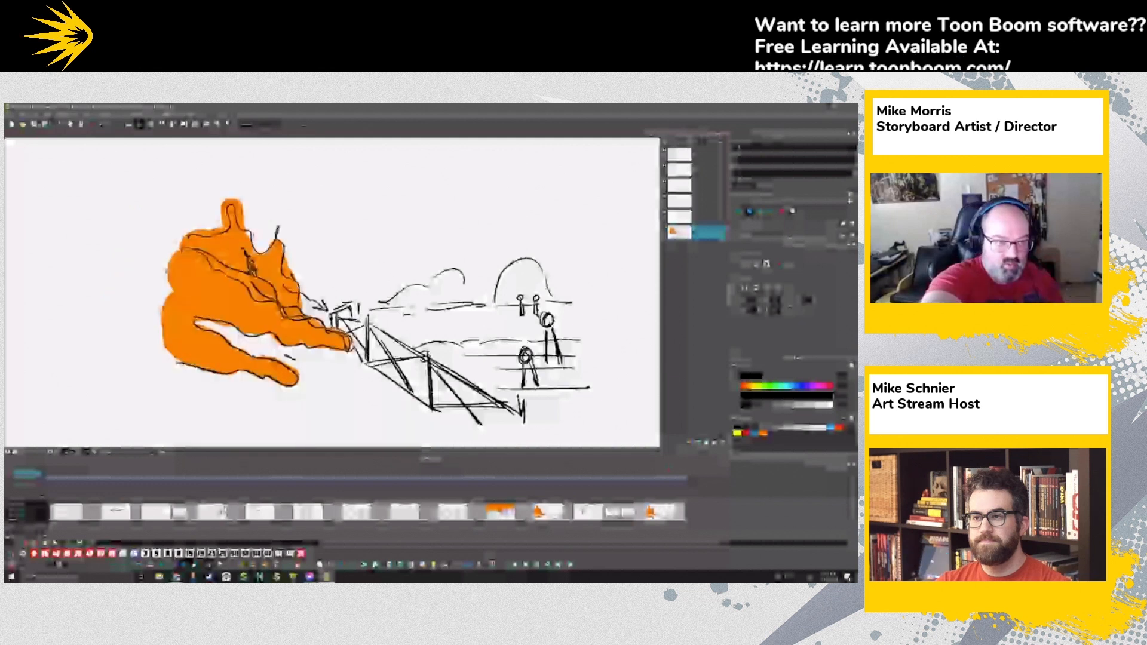
{"action": "left_click_drag", "start_coordinate": [161, 289], "coordinate": [115, 281]}
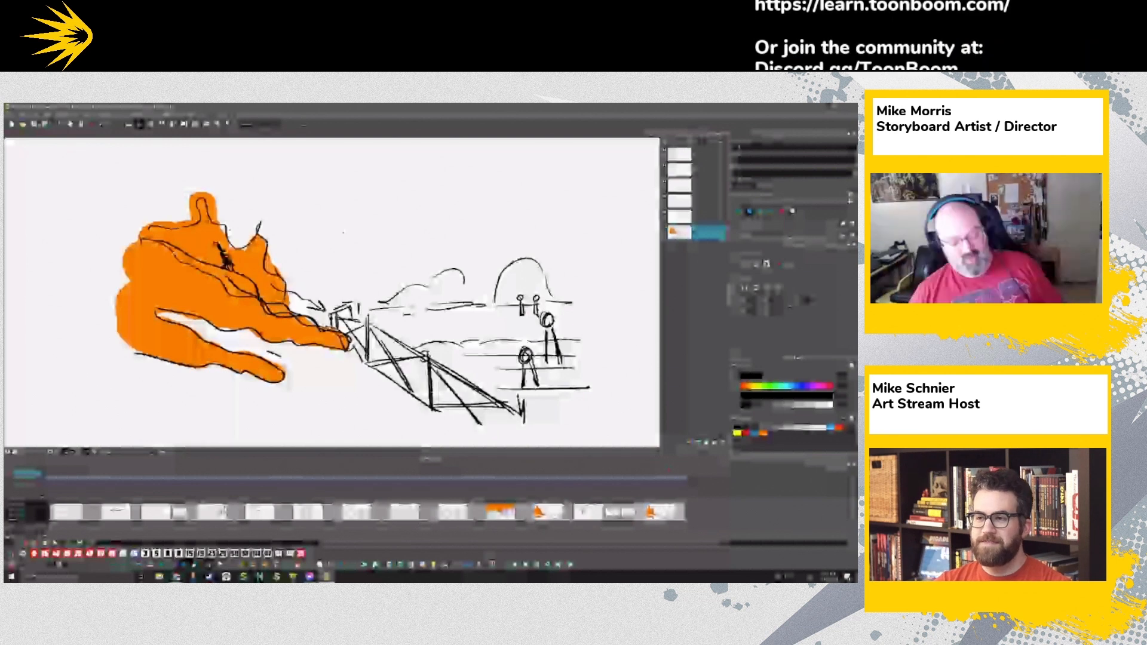
{"action": "key", "text": "Left"}
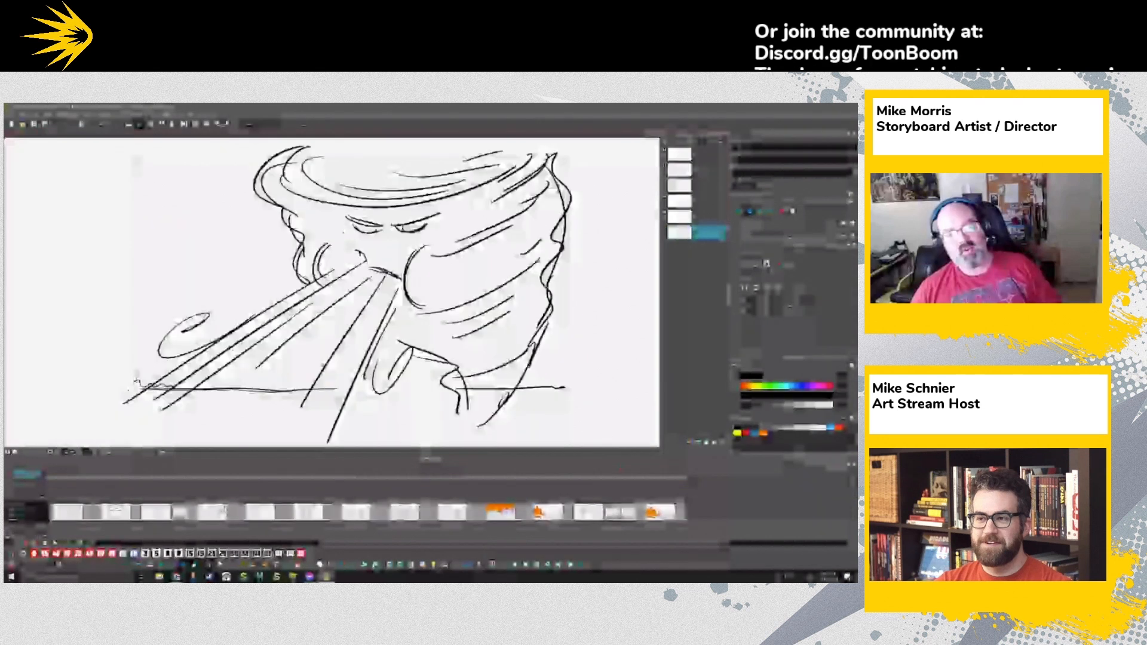
{"action": "key", "text": "Right"}
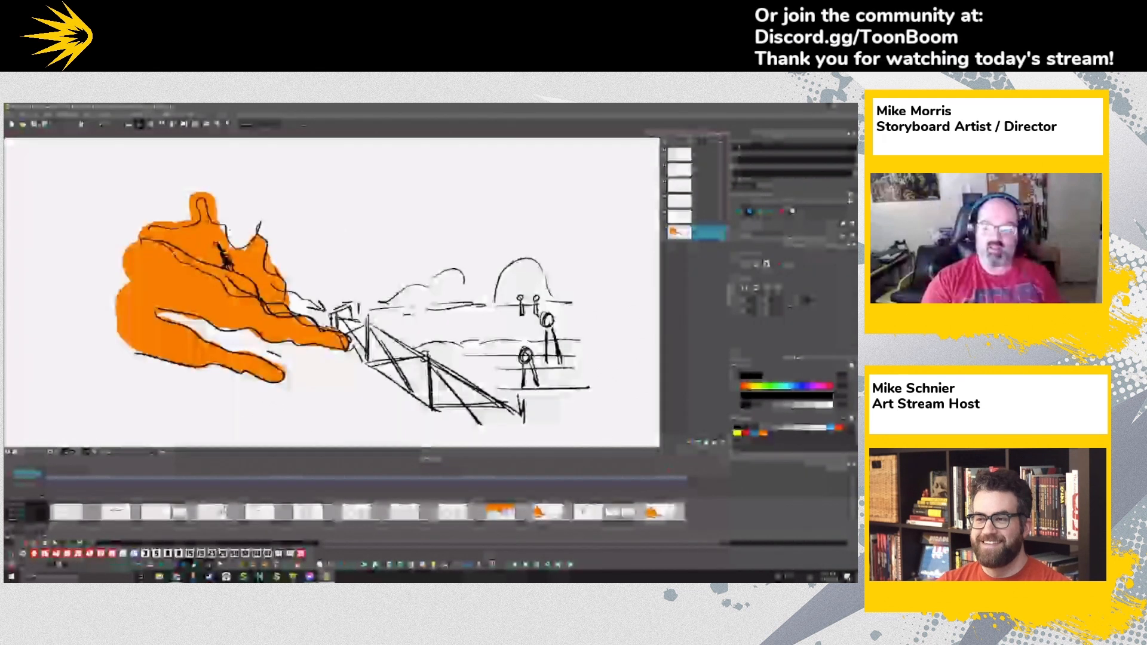
Step: Duplicate the adjusted lava panel and delete the orange lava and flame fills from the copy
{"action": "key", "text": "alt+backslash"}
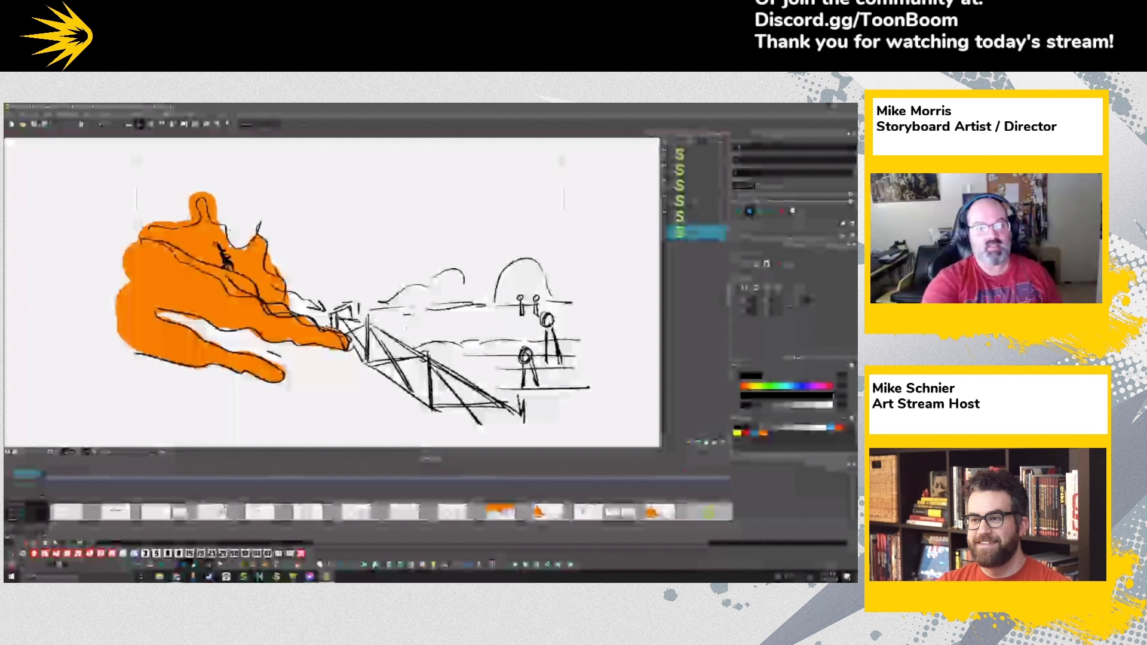
{"action": "key", "text": "Delete"}
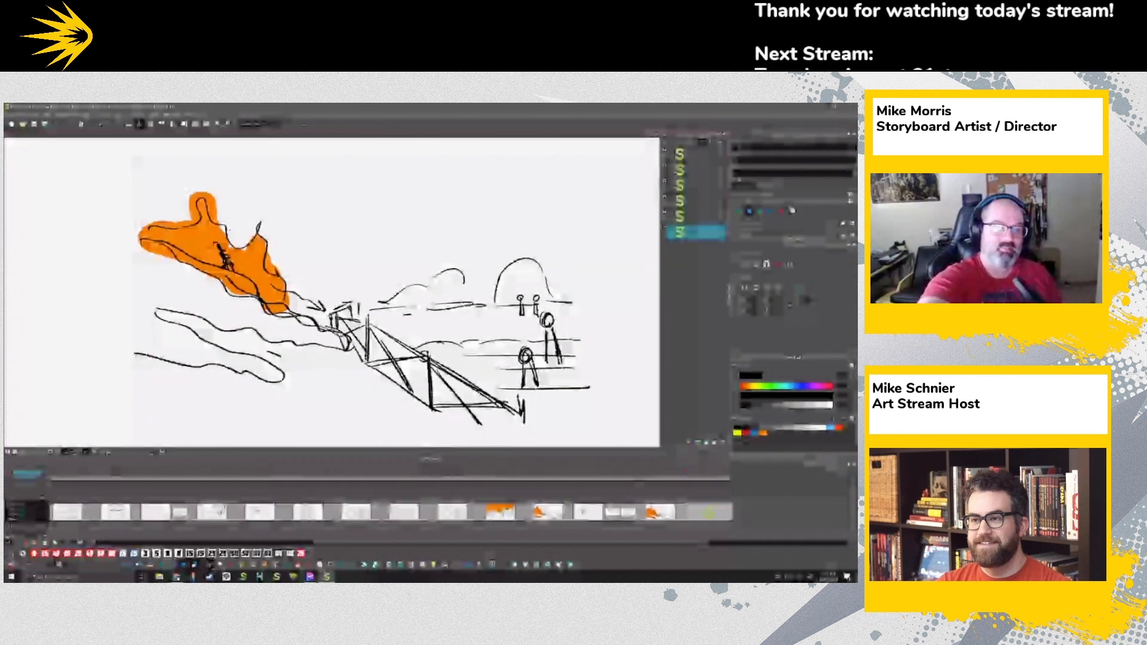
{"action": "key", "text": "Delete"}
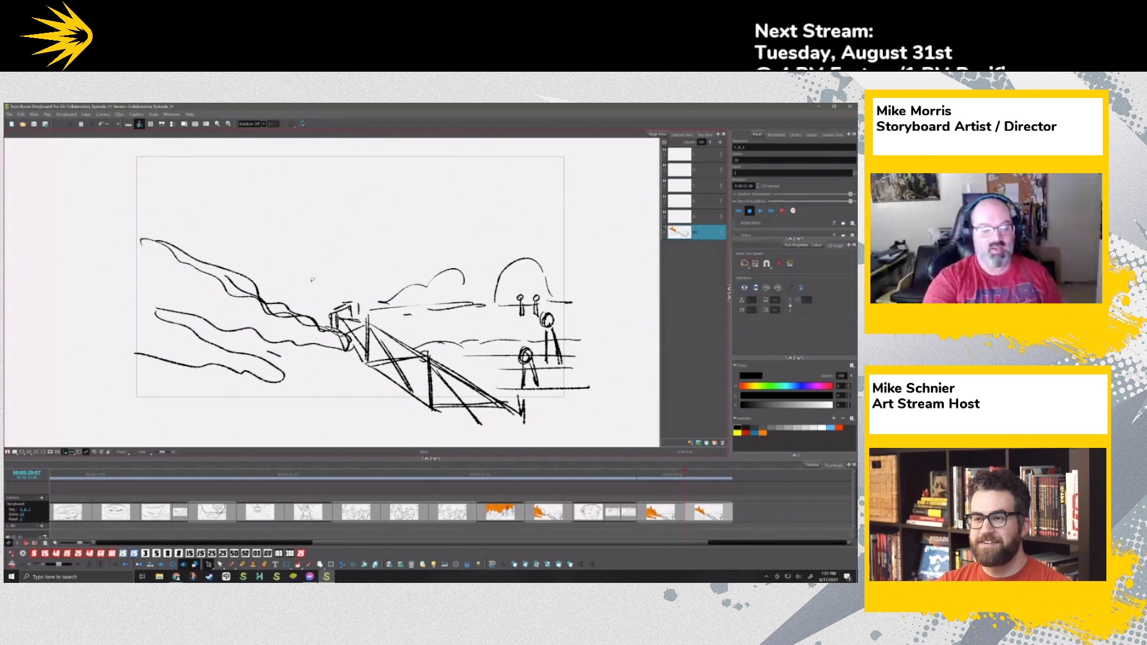
Step: Draw the wind blast as long diagonal streaks coming from the upper right, curling into swirls over the lava outlines
{"action": "key", "text": "alt+b"}
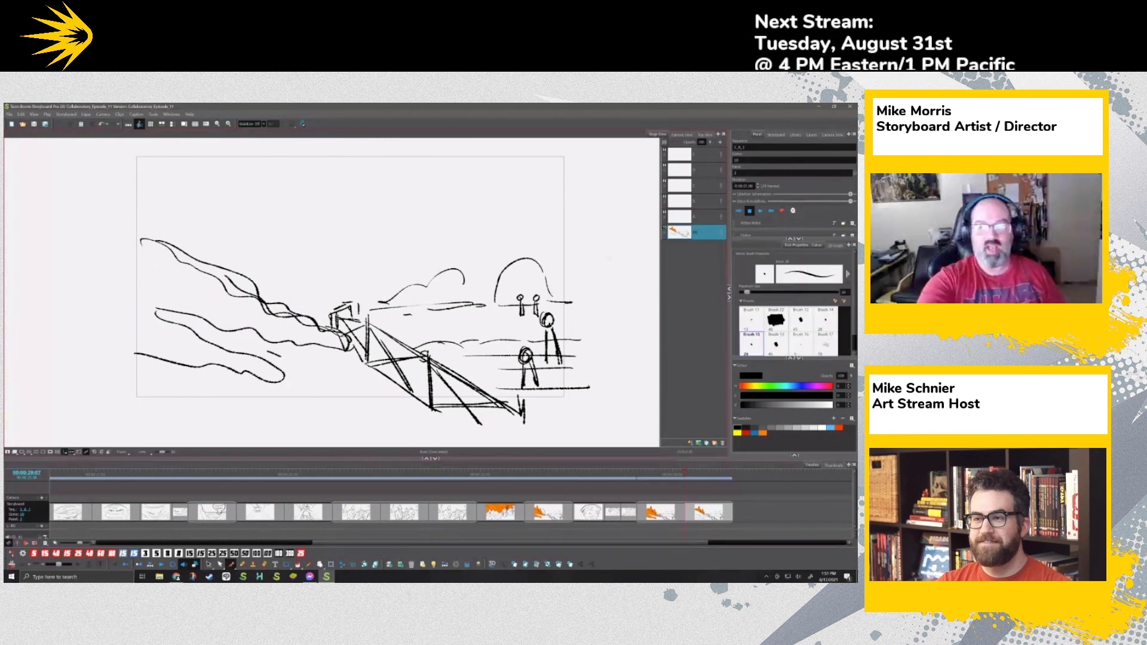
{"action": "left_click_drag", "start_coordinate": [356, 277], "coordinate": [591, 191]}
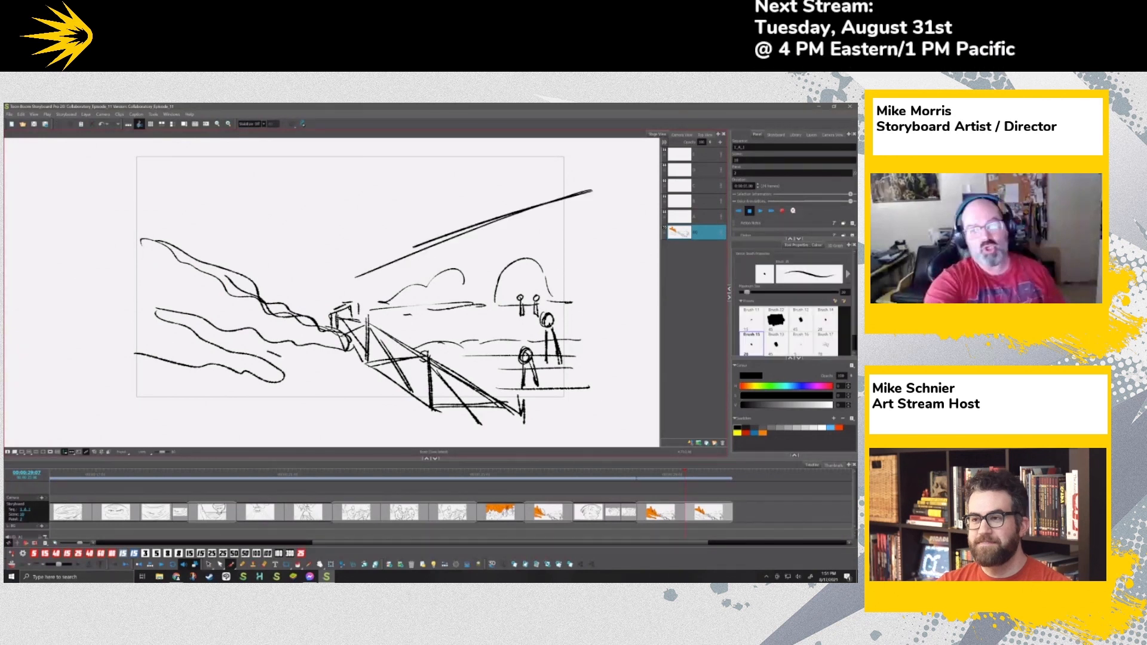
{"action": "left_click_drag", "start_coordinate": [413, 246], "coordinate": [318, 287]}
{"action": "left_click_drag", "start_coordinate": [594, 176], "coordinate": [275, 283]}
{"action": "left_click_drag", "start_coordinate": [557, 155], "coordinate": [256, 253]}
{"action": "left_click_drag", "start_coordinate": [362, 199], "coordinate": [273, 204]}
{"action": "left_click_drag", "start_coordinate": [251, 203], "coordinate": [230, 219]}
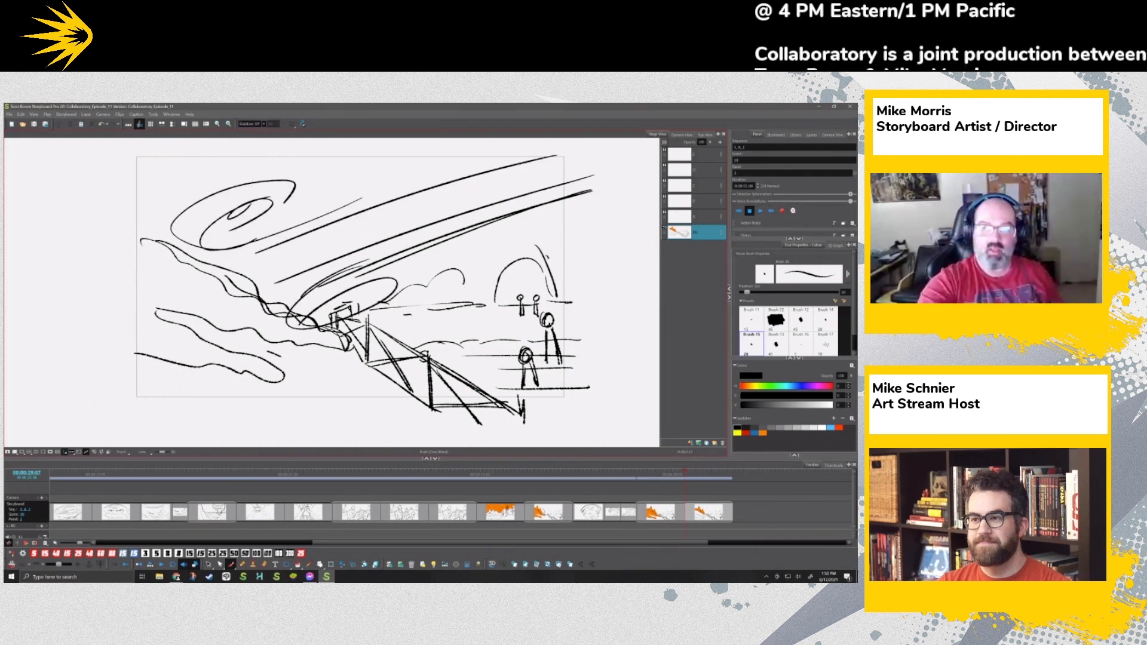
Step: Move and tilt the figures, domed hut, bushes and trestle post to the left as if blown by the wind
{"action": "left_click", "coordinate": [209, 564]}
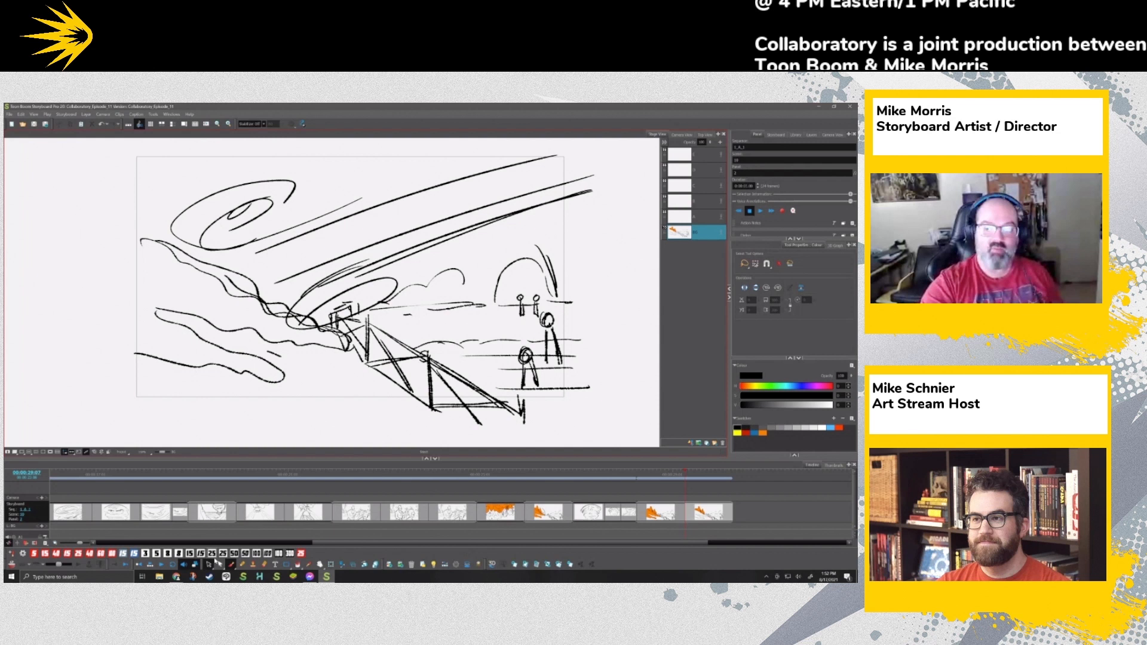
{"action": "left_click_drag", "start_coordinate": [560, 321], "coordinate": [505, 280]}
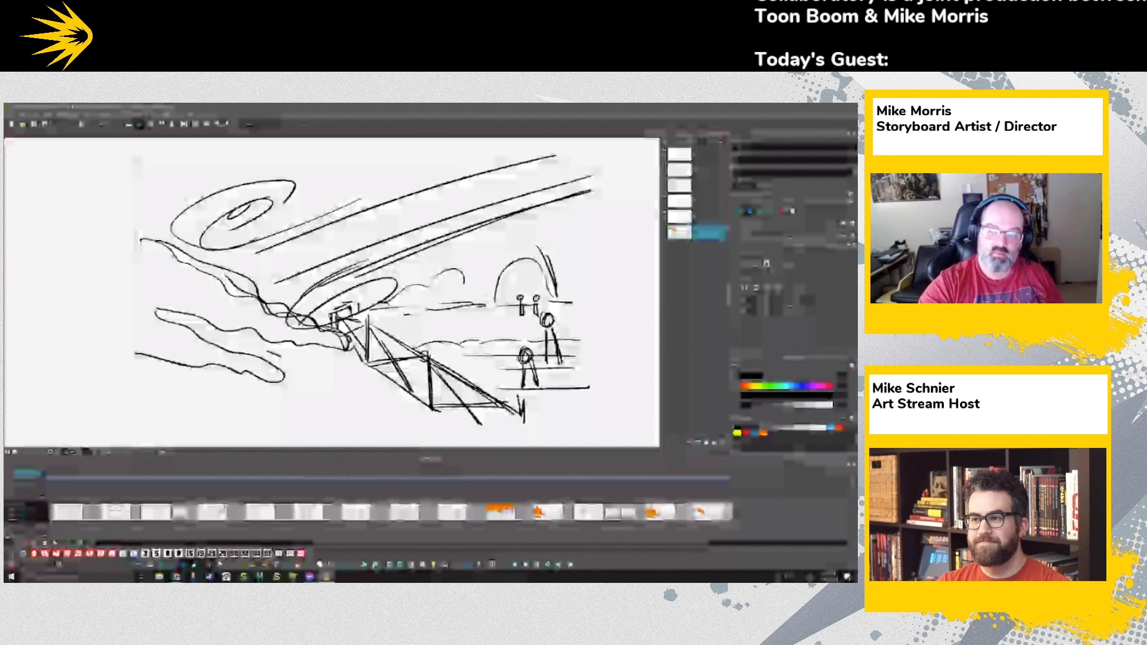
{"action": "left_click_drag", "start_coordinate": [541, 246], "coordinate": [518, 246]}
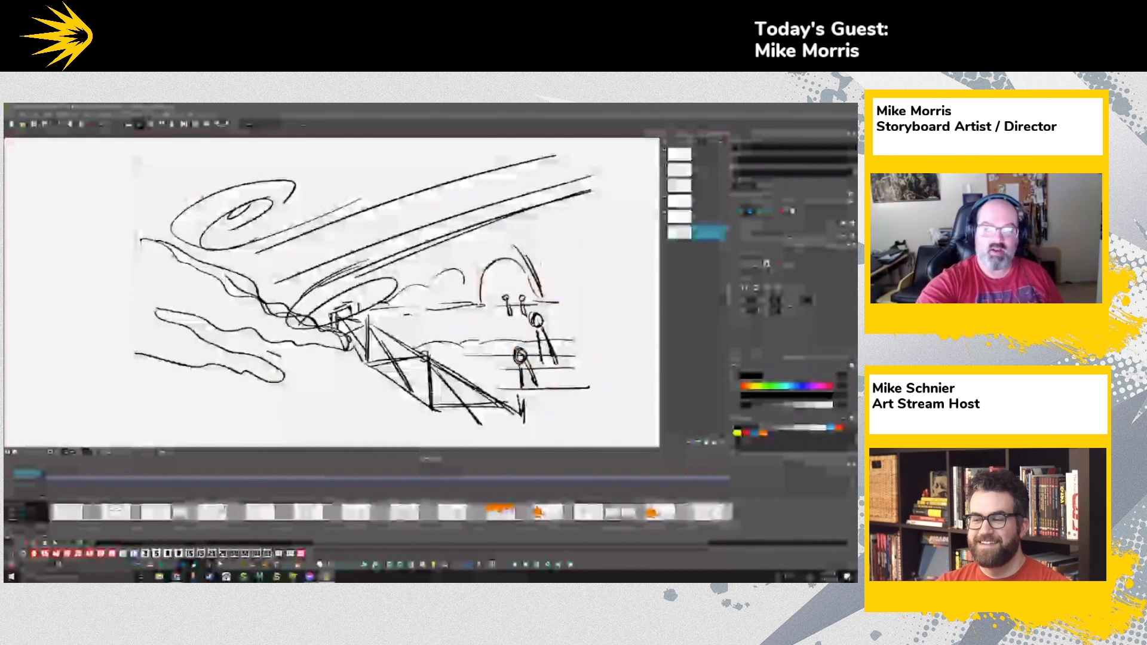
{"action": "left_click_drag", "start_coordinate": [530, 273], "coordinate": [540, 273]}
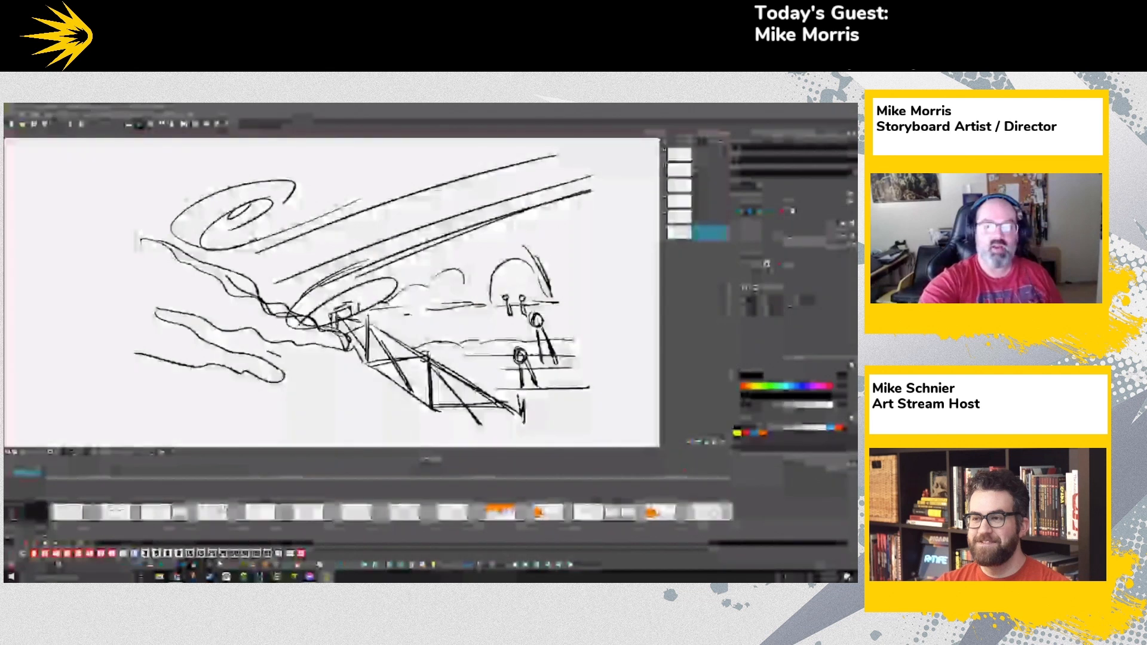
{"action": "key", "text": "ctrl+z"}
{"action": "left_click_drag", "start_coordinate": [409, 282], "coordinate": [447, 284]}
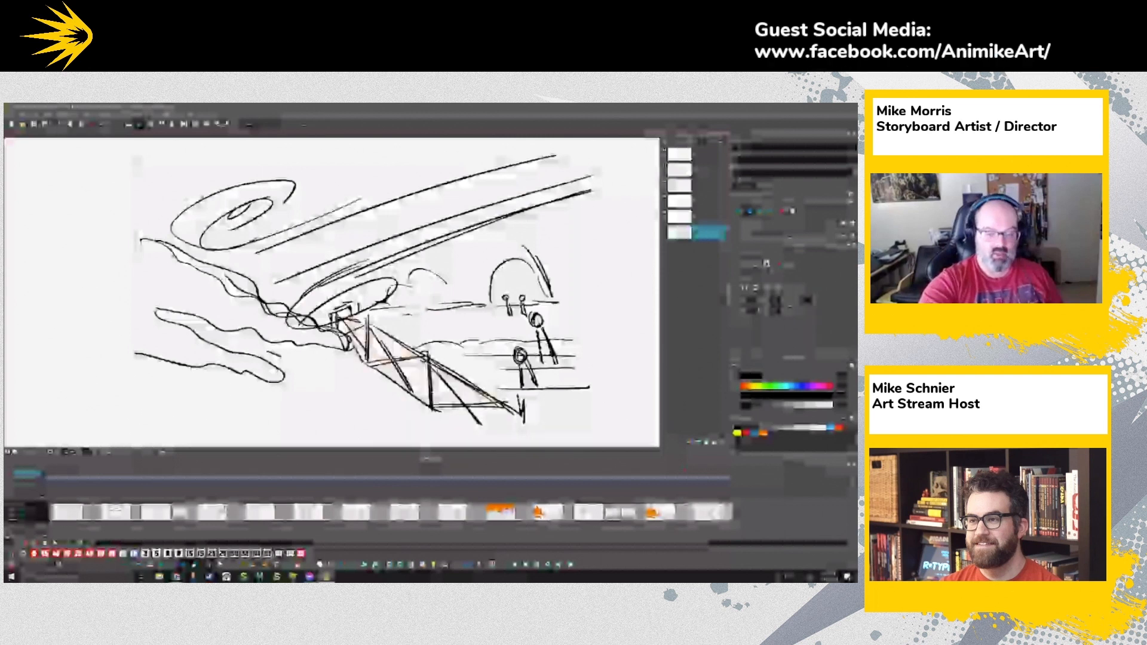
{"action": "left_click_drag", "start_coordinate": [354, 319], "coordinate": [513, 409]}
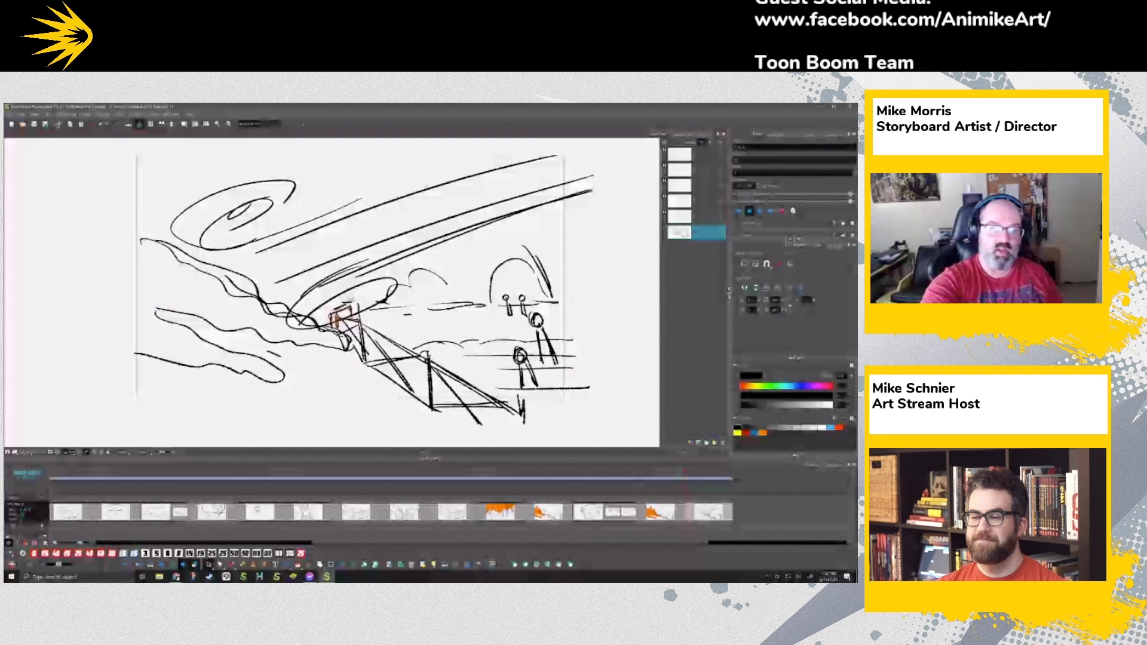
Step: Brush in extra bushes, windblown palm fronds, and hair and arms on the two foreground figures
{"action": "key", "text": "alt+b"}
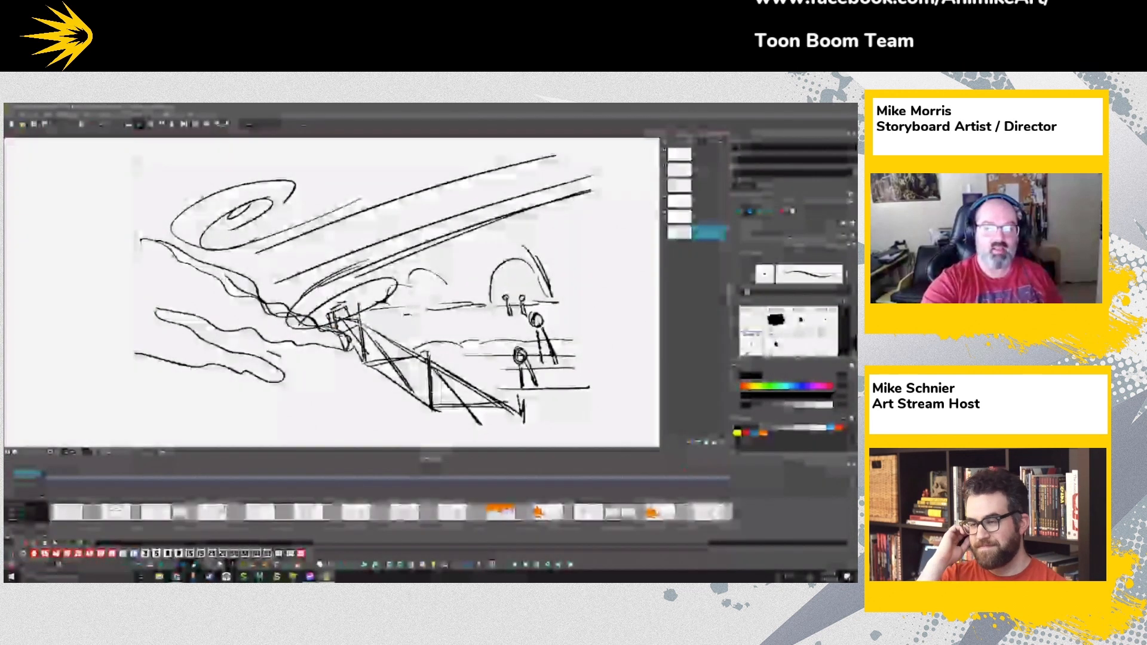
{"action": "left_click_drag", "start_coordinate": [447, 282], "coordinate": [486, 279]}
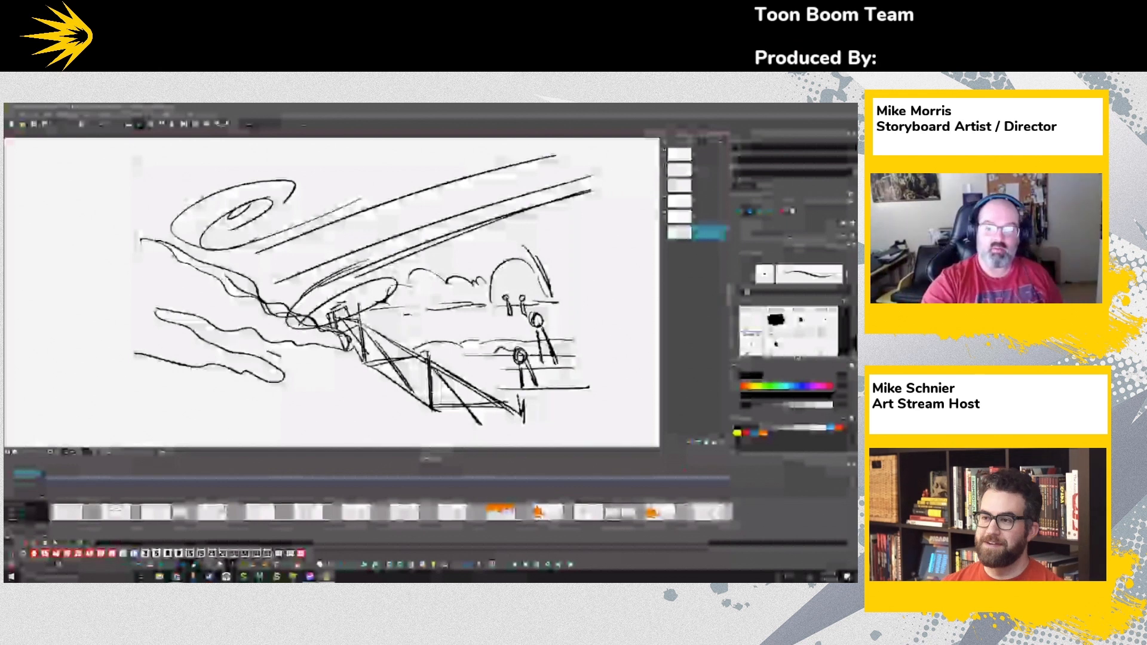
{"action": "mouse_move", "coordinate": [491, 351]}
{"action": "left_mouse_down"}
{"action": "mouse_move", "coordinate": [512, 359]}
{"action": "mouse_move", "coordinate": [527, 335]}
{"action": "left_mouse_up"}
{"action": "left_click_drag", "start_coordinate": [540, 326], "coordinate": [555, 338]}
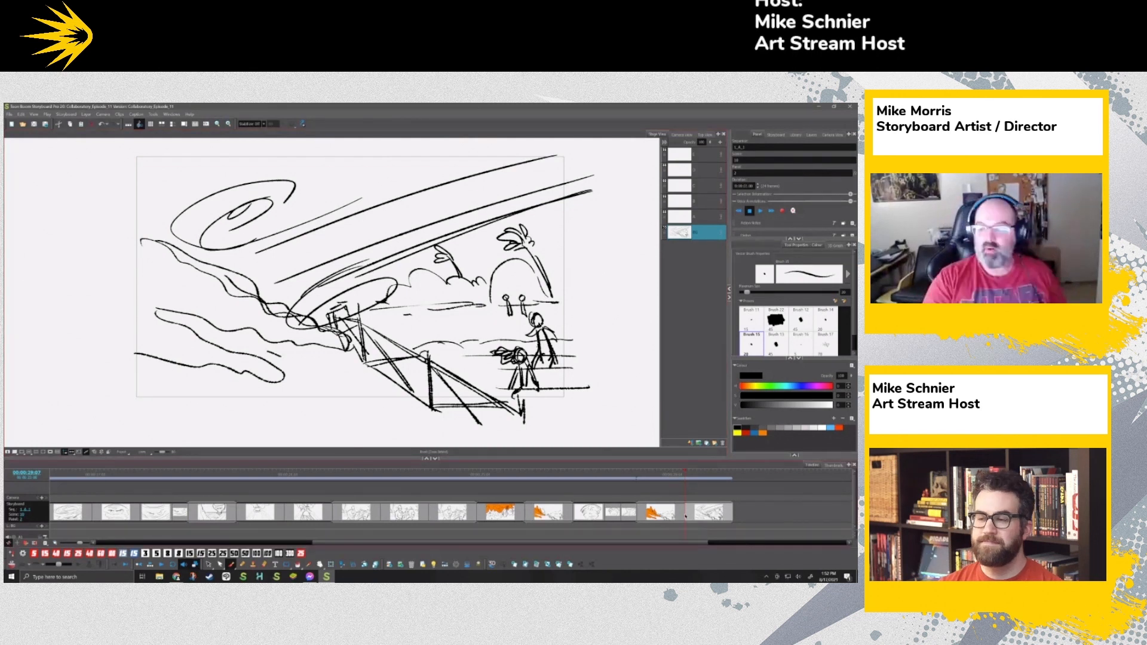
Step: Duplicate the orange lava panel to the end of the storyboard and delete the flames above the lava in the copy
{"action": "left_click", "coordinate": [664, 515]}
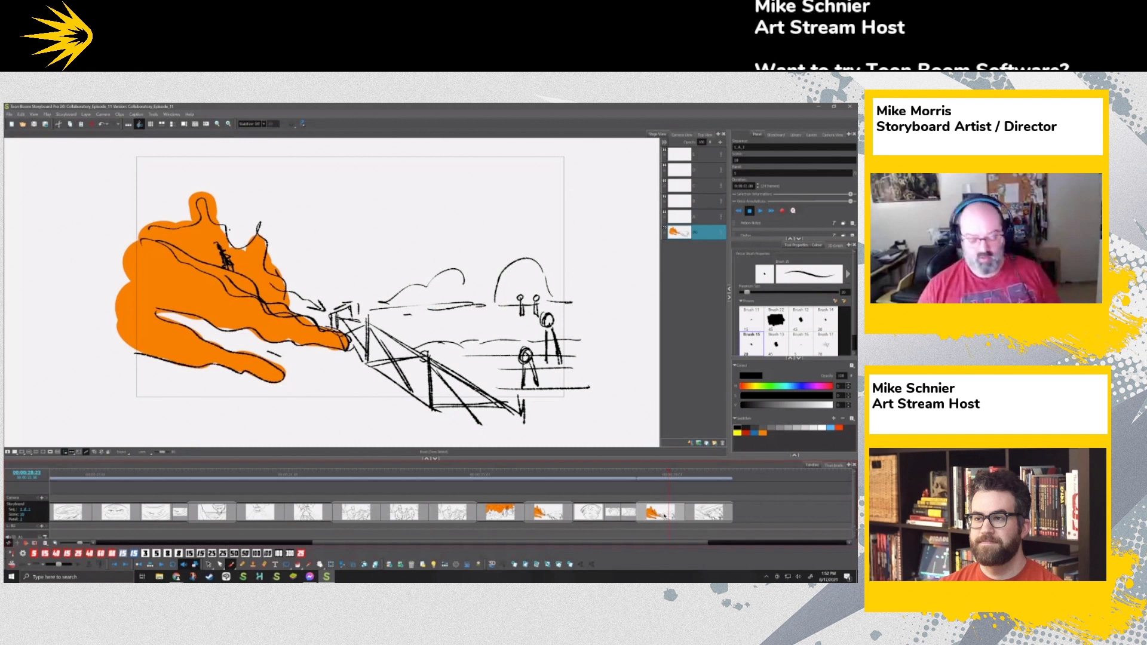
{"action": "key", "text": "p"}
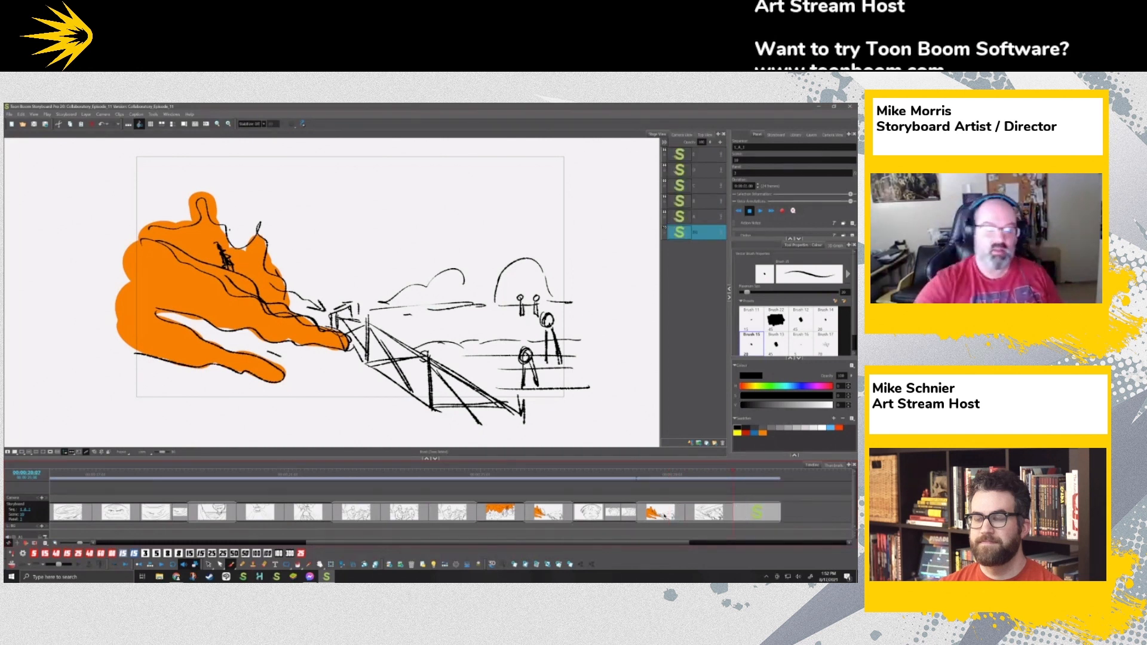
{"action": "left_click", "coordinate": [209, 564]}
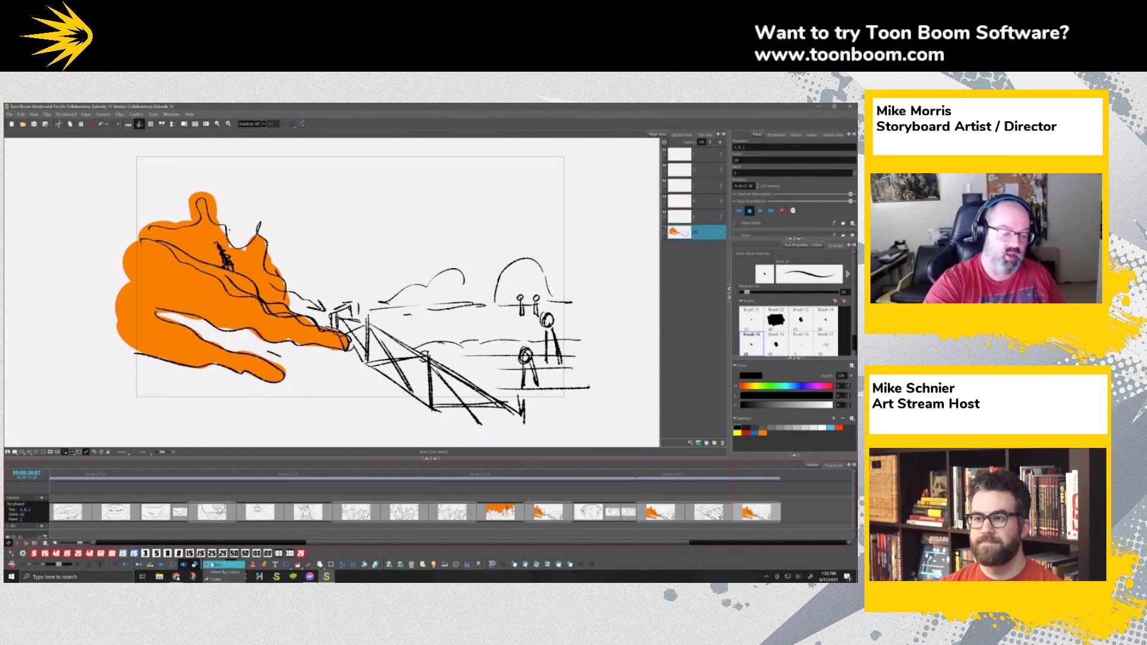
{"action": "left_click", "coordinate": [216, 564]}
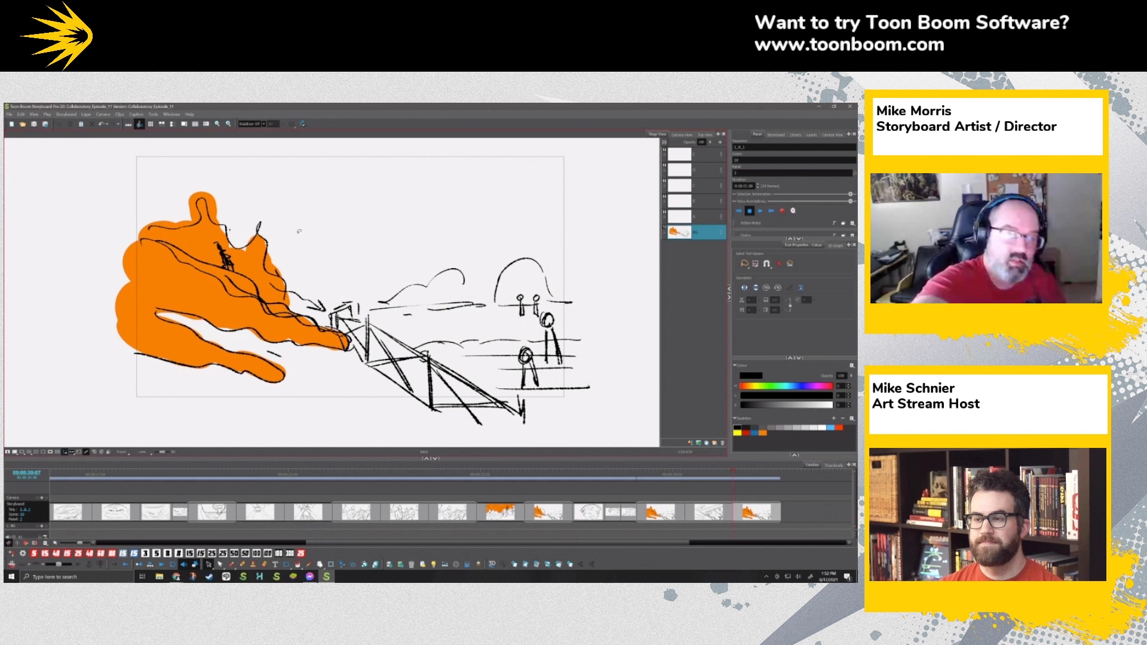
{"action": "left_click_drag", "start_coordinate": [140, 239], "coordinate": [288, 303]}
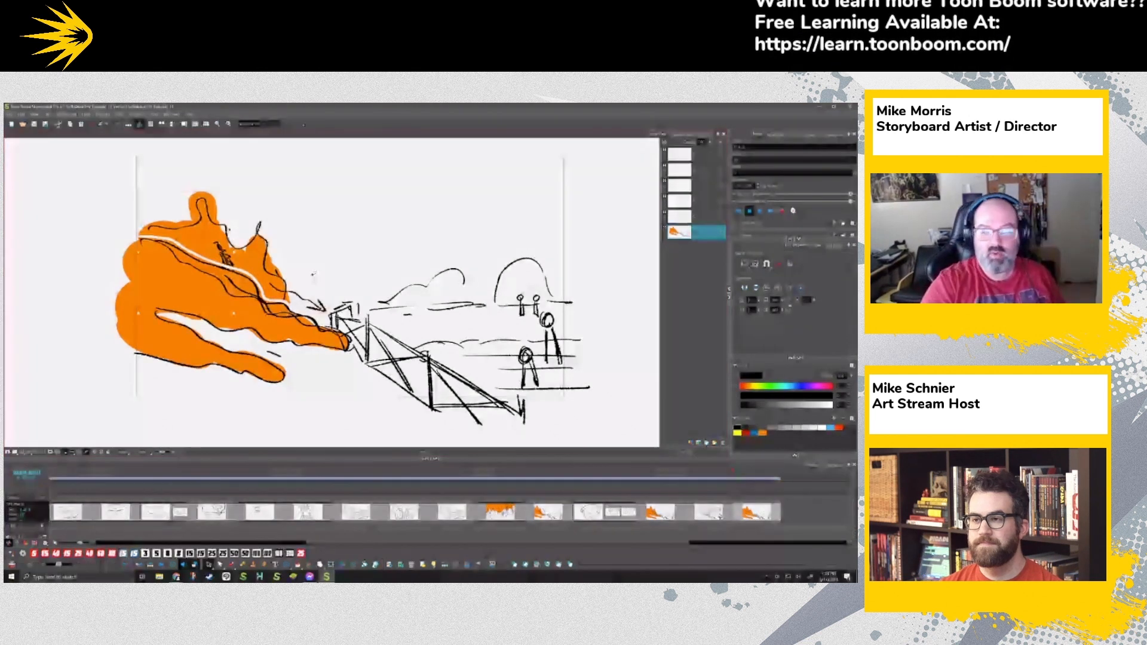
{"action": "key", "text": "Delete"}
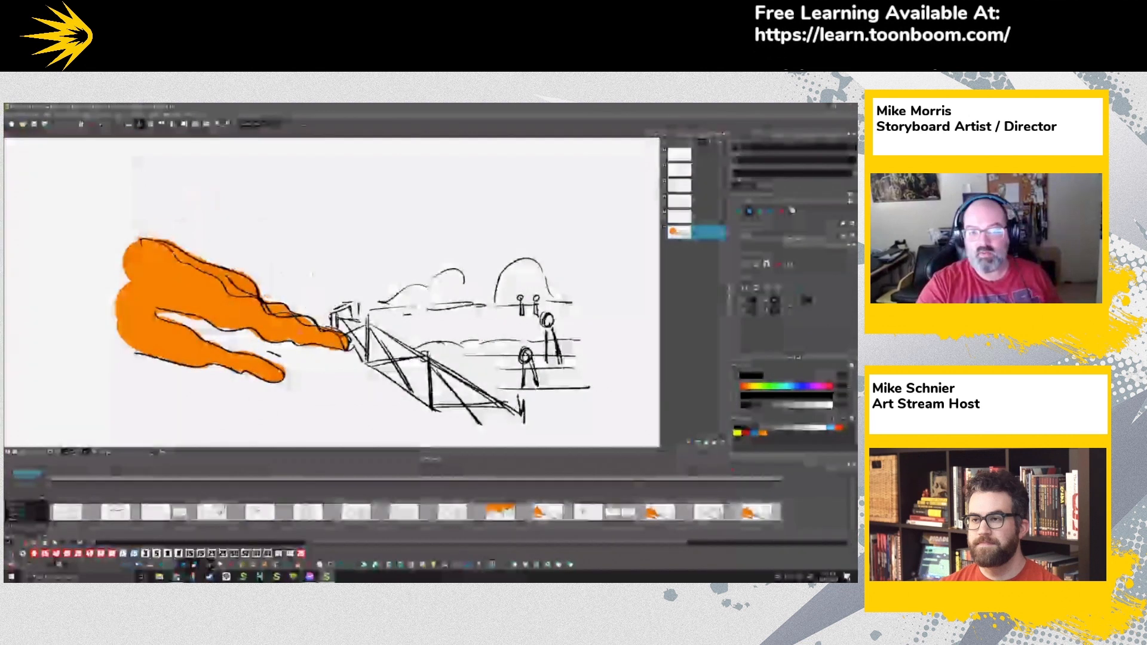
Step: Recolor the remaining lava flow from orange to medium grey
{"action": "left_click", "coordinate": [751, 429]}
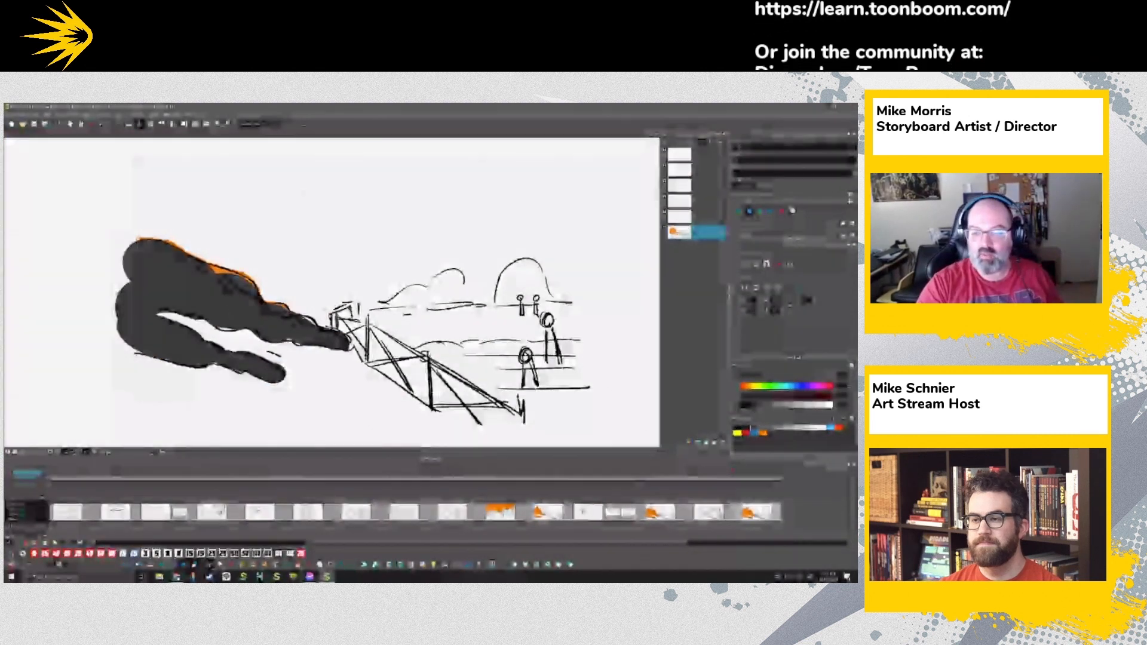
{"action": "left_click", "coordinate": [632, 366]}
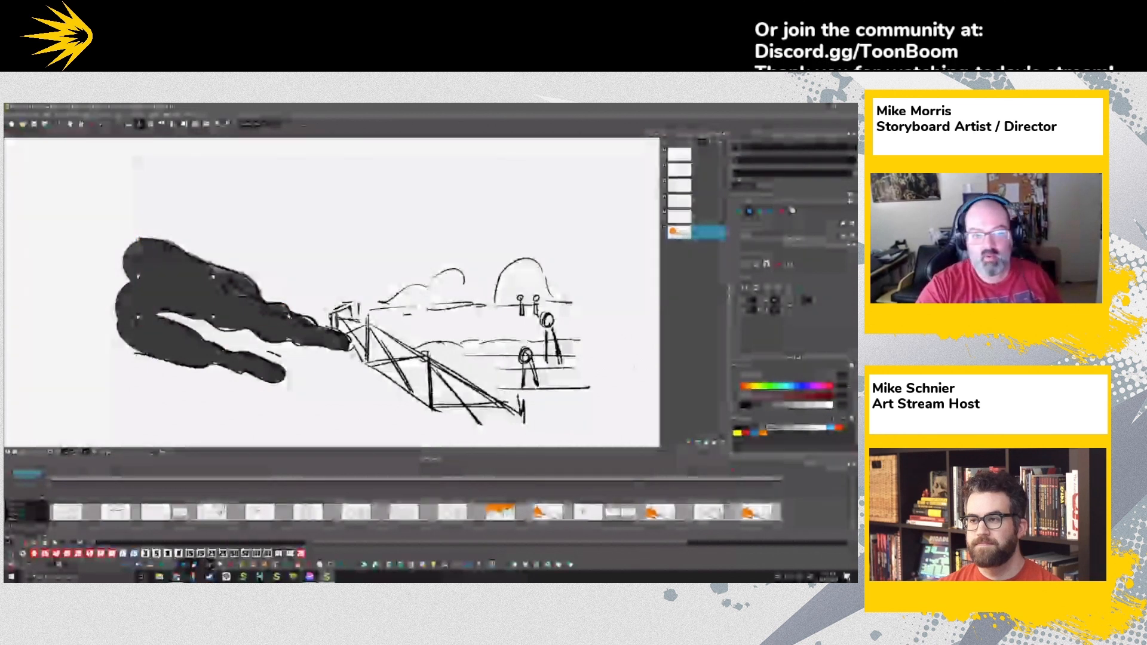
{"action": "left_click", "coordinate": [230, 313]}
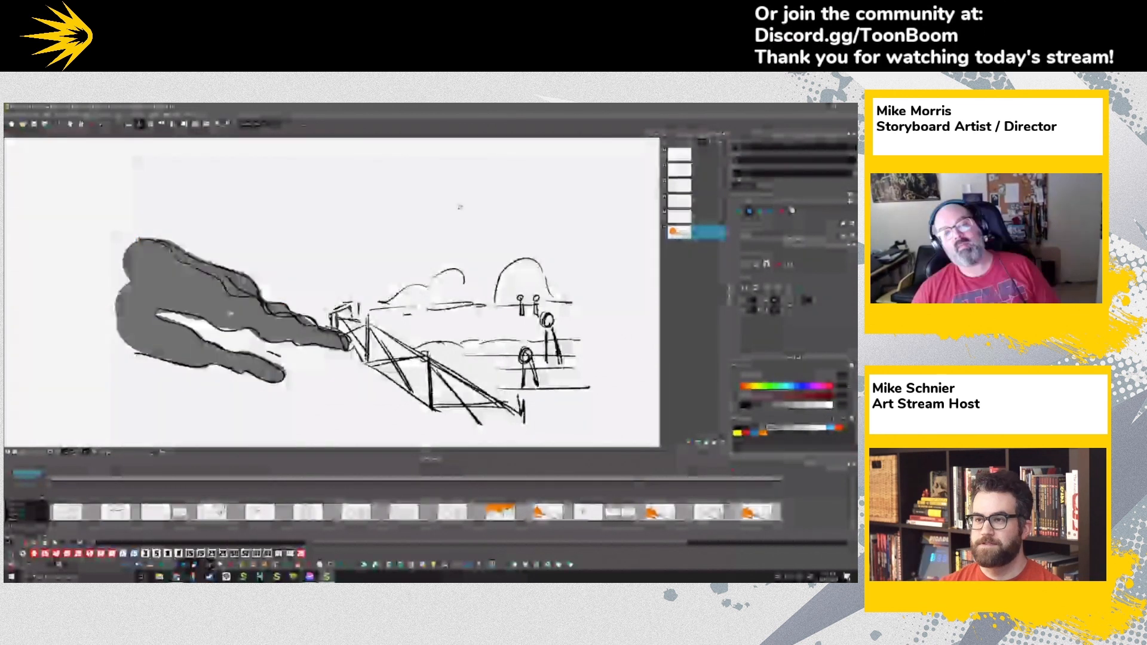
Step: Paint the lava flow solid red-orange in the panel where the wind blast bends the palms and villagers
{"action": "key", "text": "Left"}
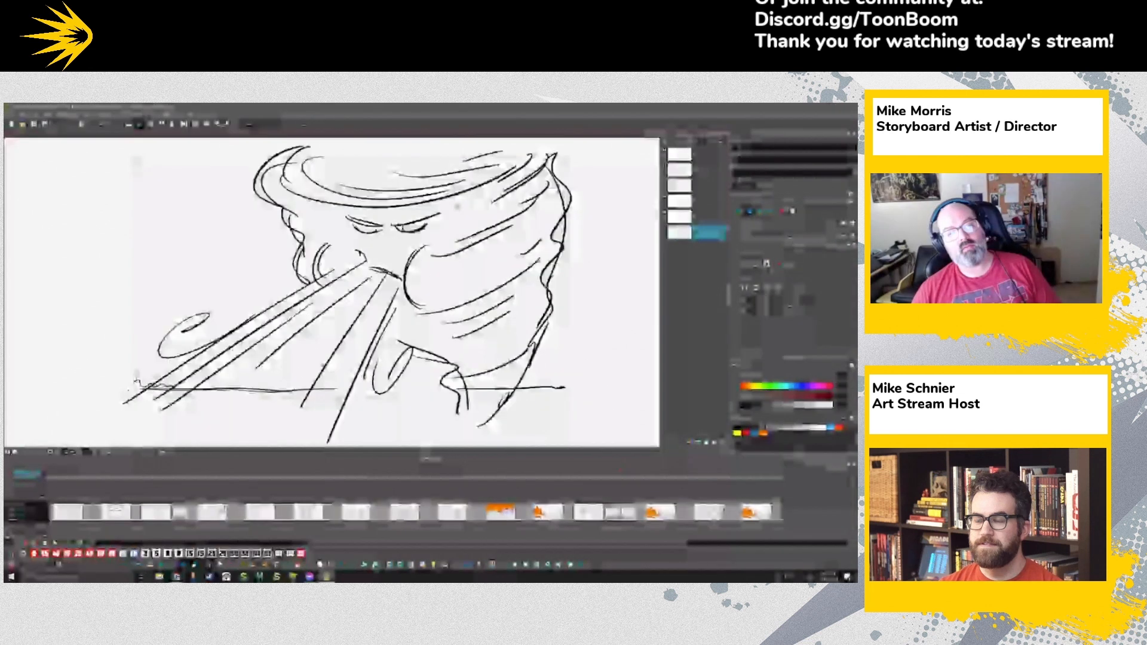
{"action": "key", "text": "Right"}
{"action": "key", "text": "Right"}
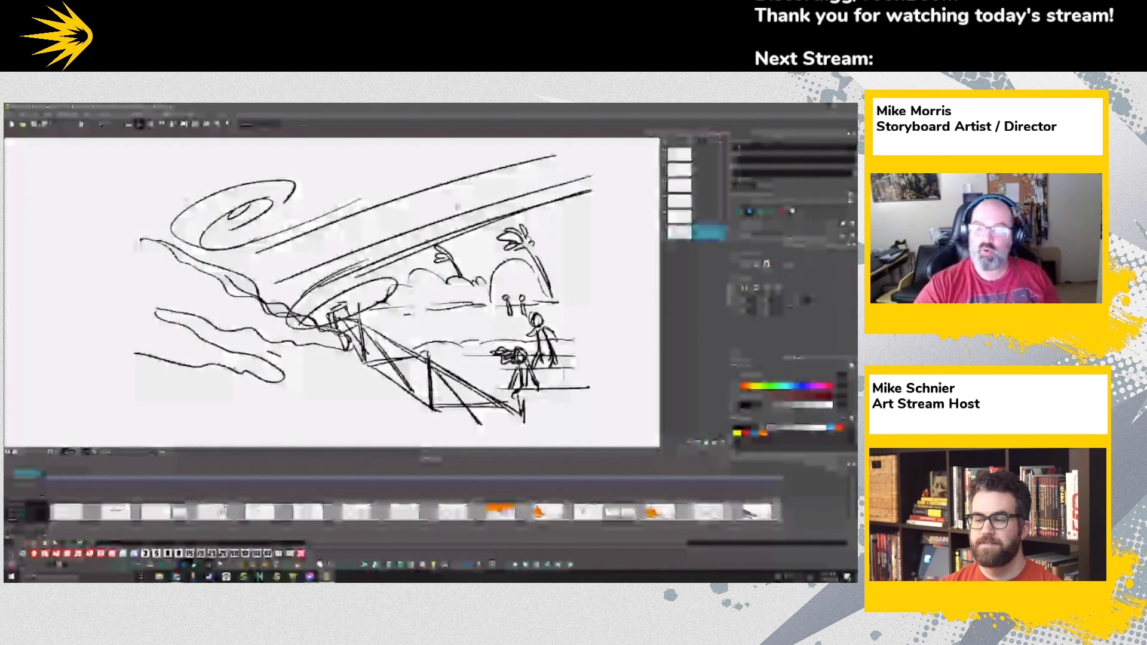
{"action": "left_click", "coordinate": [763, 433]}
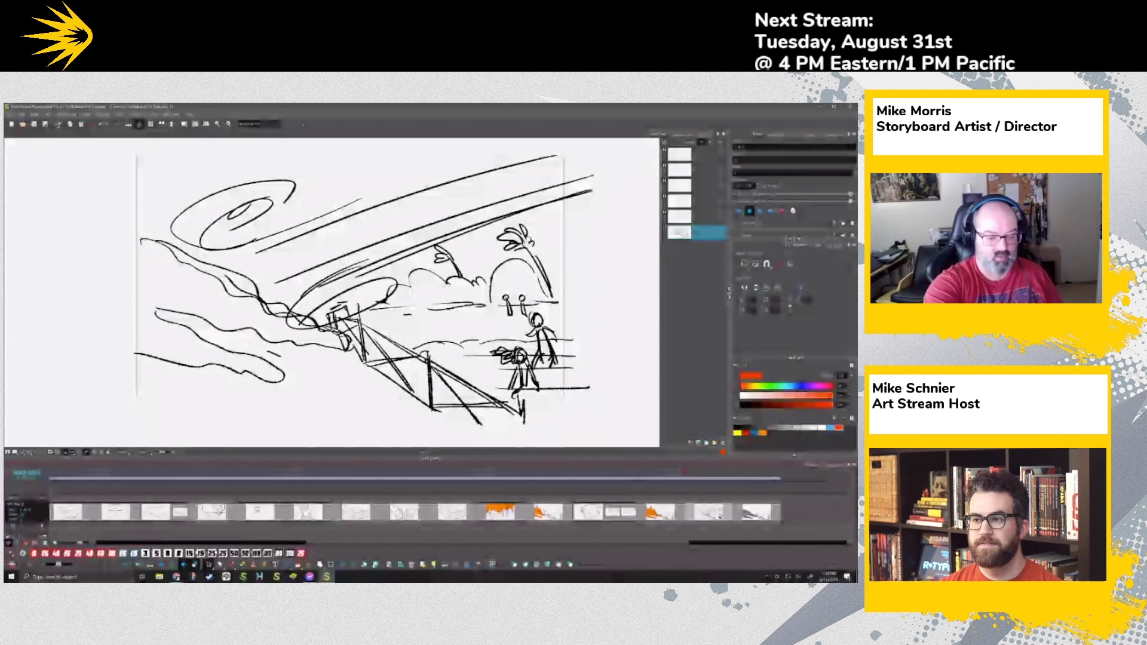
{"action": "key", "text": "alt+b"}
{"action": "mouse_move", "coordinate": [336, 338]}
{"action": "left_mouse_down"}
{"action": "mouse_move", "coordinate": [152, 262]}
{"action": "mouse_move", "coordinate": [161, 289]}
{"action": "mouse_move", "coordinate": [267, 334]}
{"action": "mouse_move", "coordinate": [317, 338]}
{"action": "mouse_move", "coordinate": [301, 329]}
{"action": "mouse_move", "coordinate": [284, 374]}
{"action": "left_mouse_up"}
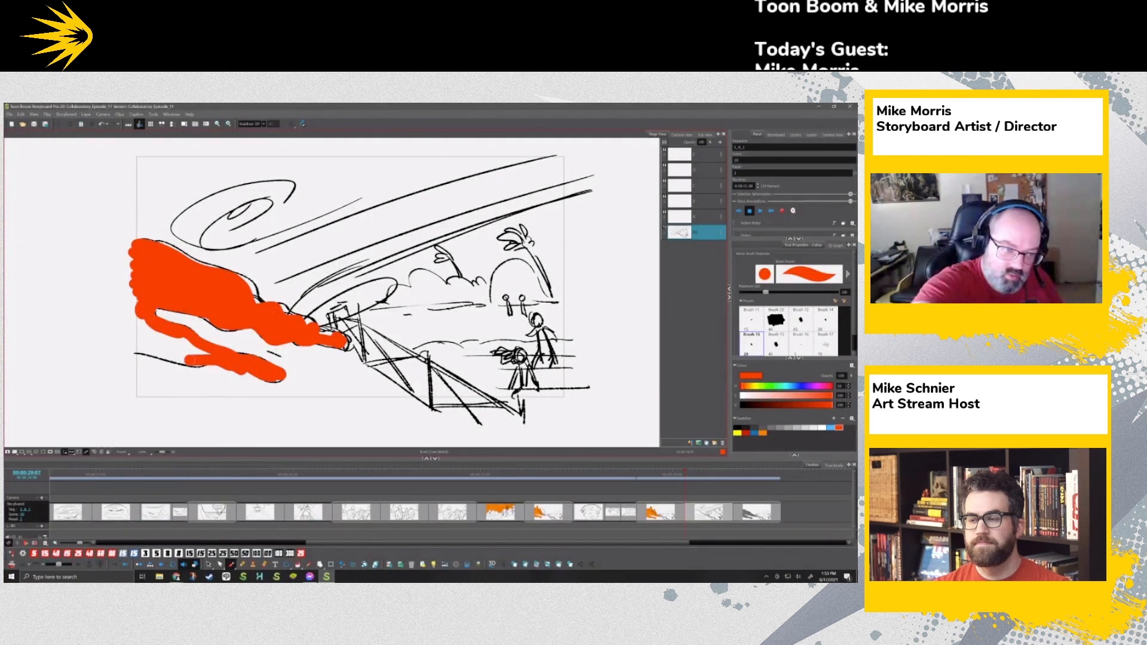
{"action": "left_click_drag", "start_coordinate": [144, 337], "coordinate": [129, 291]}
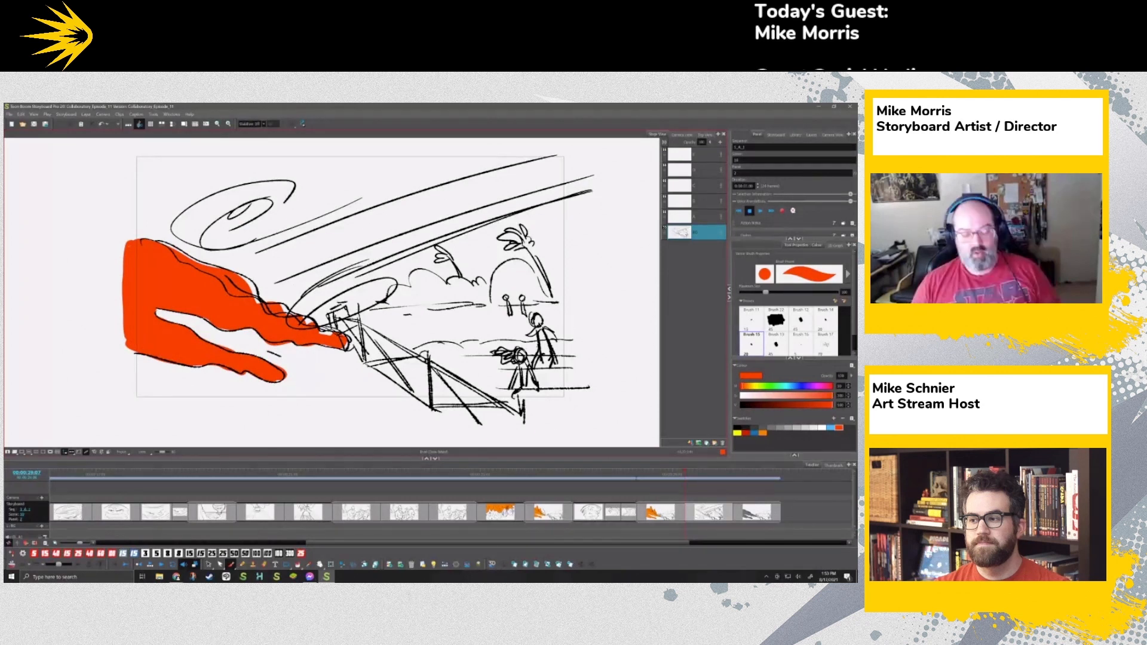
Step: Try to paste a copy of the wide erupting volcano panel at the end of the storyboard, and undo the paste
{"action": "key", "text": "Right"}
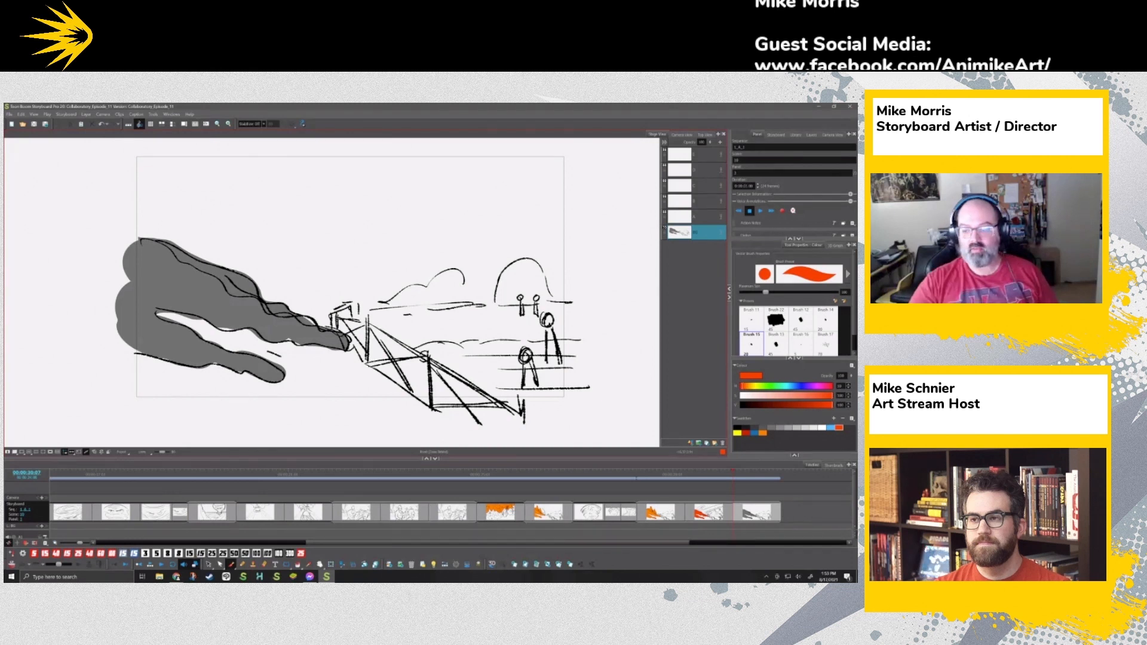
{"action": "scroll", "coordinate": [633, 488], "scroll_direction": "right", "scroll_amount": 3}
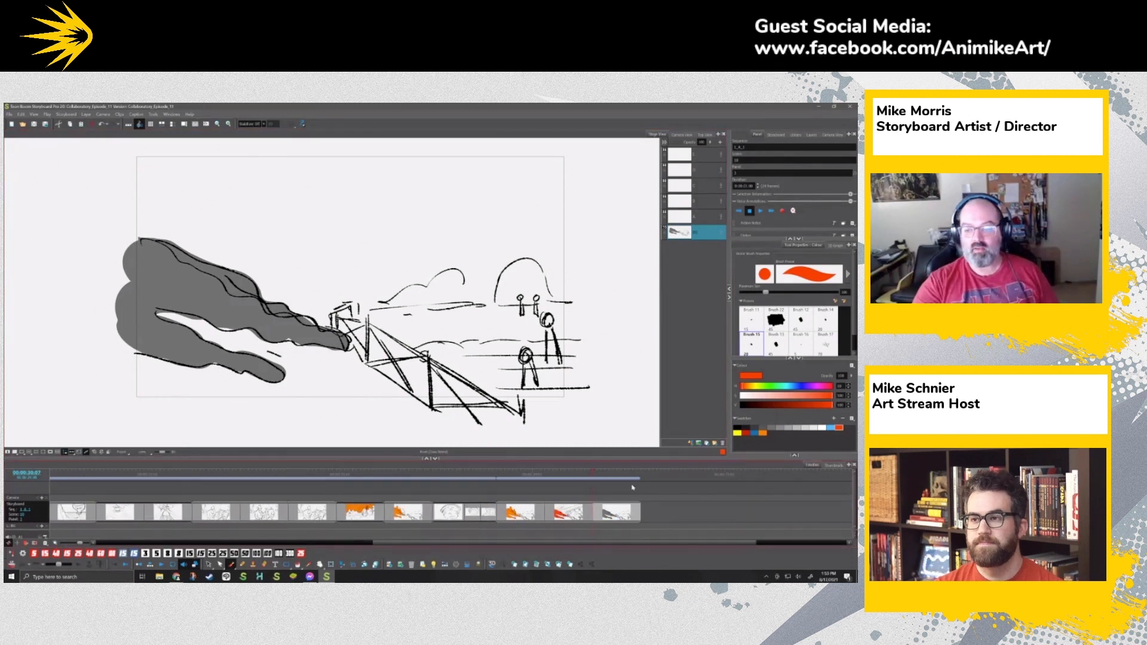
{"action": "left_click", "coordinate": [633, 487]}
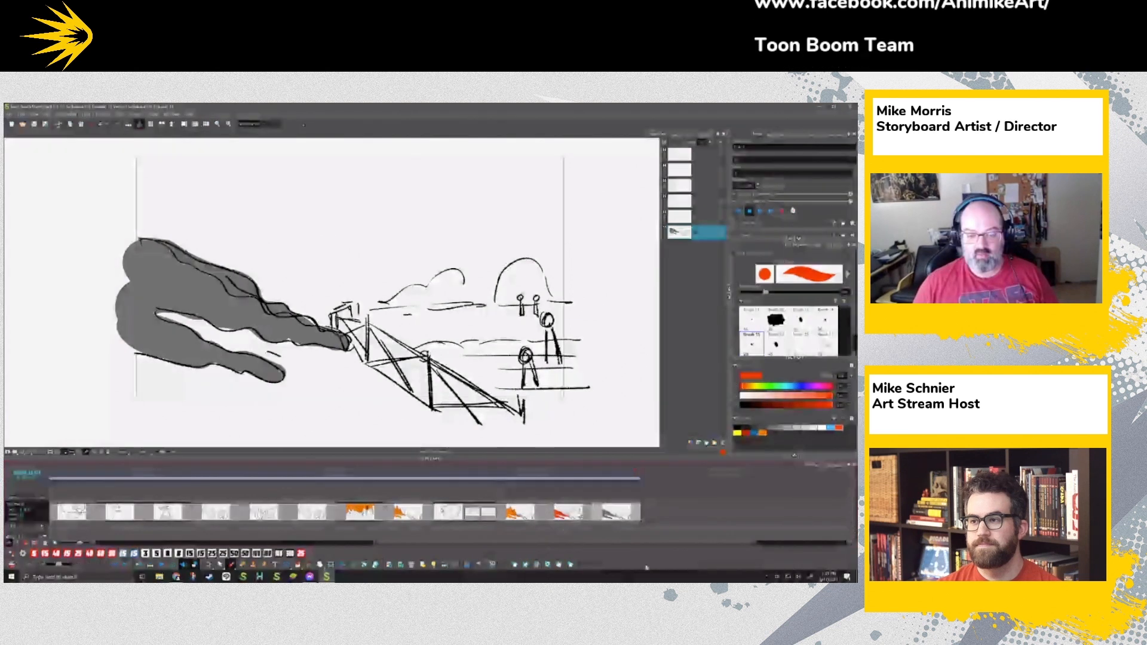
{"action": "left_click_drag", "start_coordinate": [643, 543], "coordinate": [481, 542]}
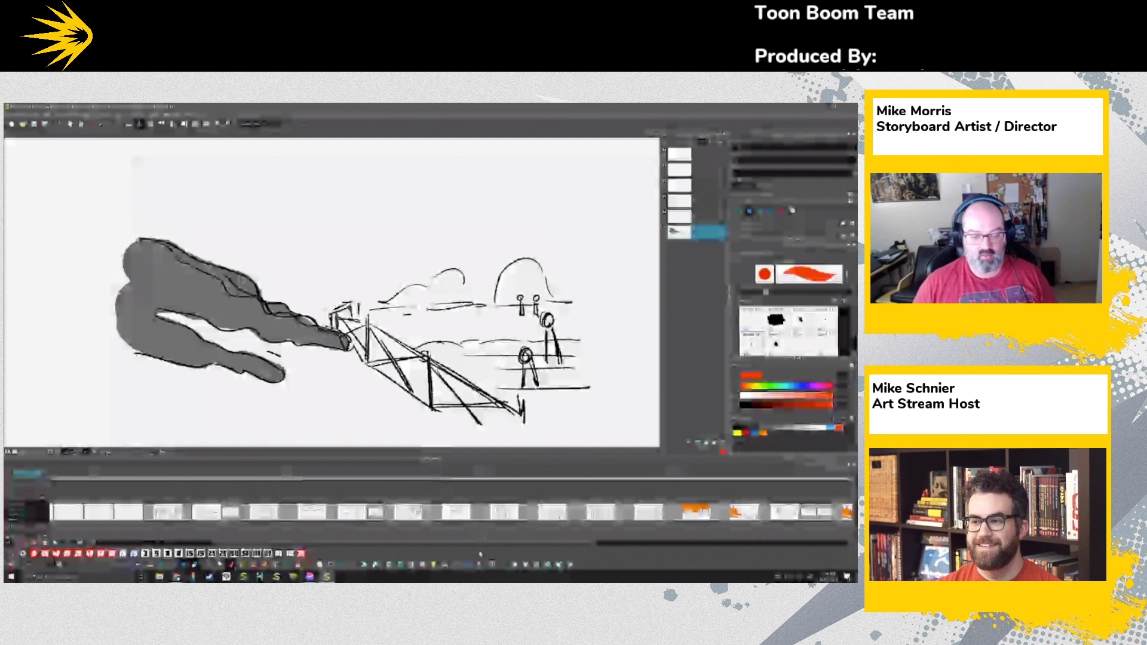
{"action": "left_click_drag", "start_coordinate": [480, 554], "coordinate": [332, 536]}
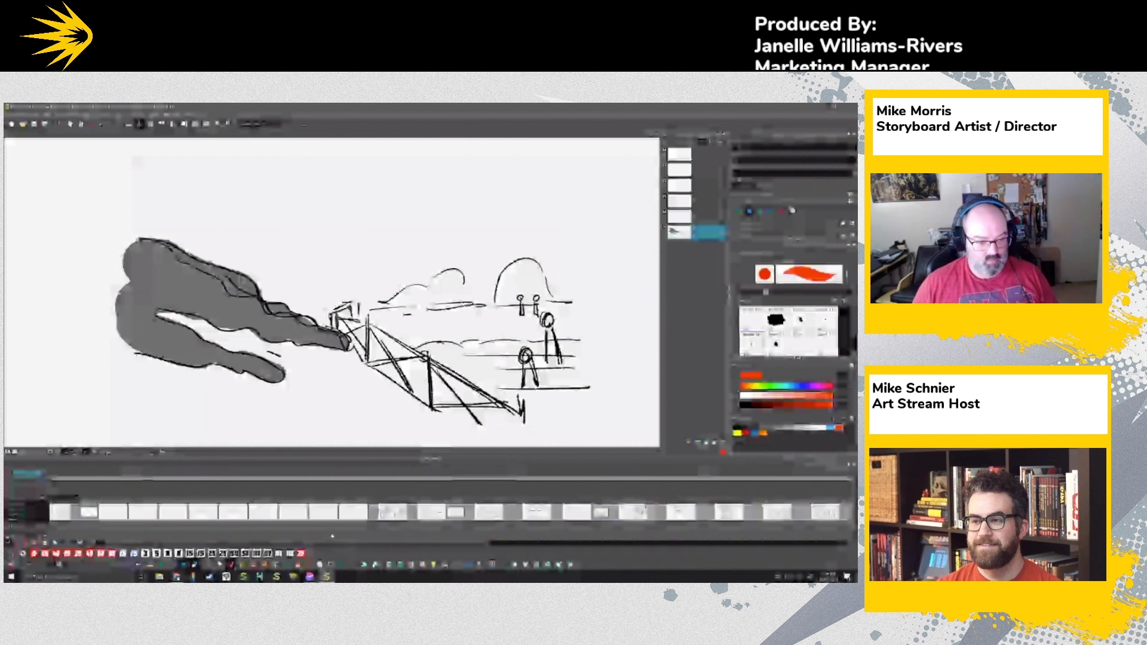
{"action": "left_click", "coordinate": [145, 478]}
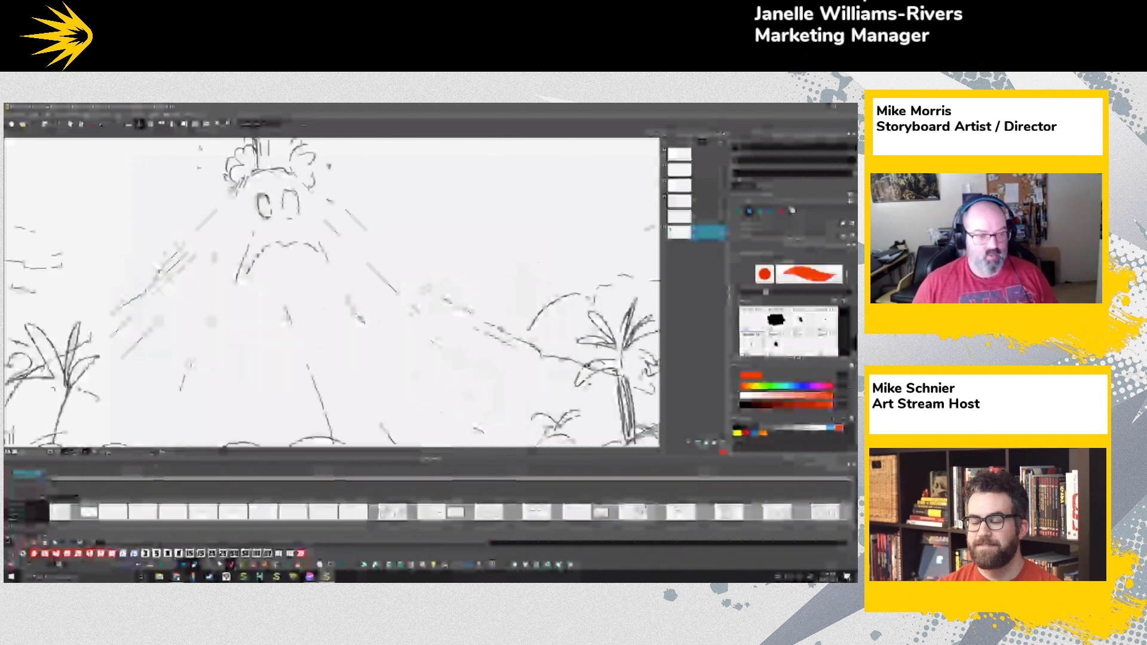
{"action": "left_click", "coordinate": [337, 497]}
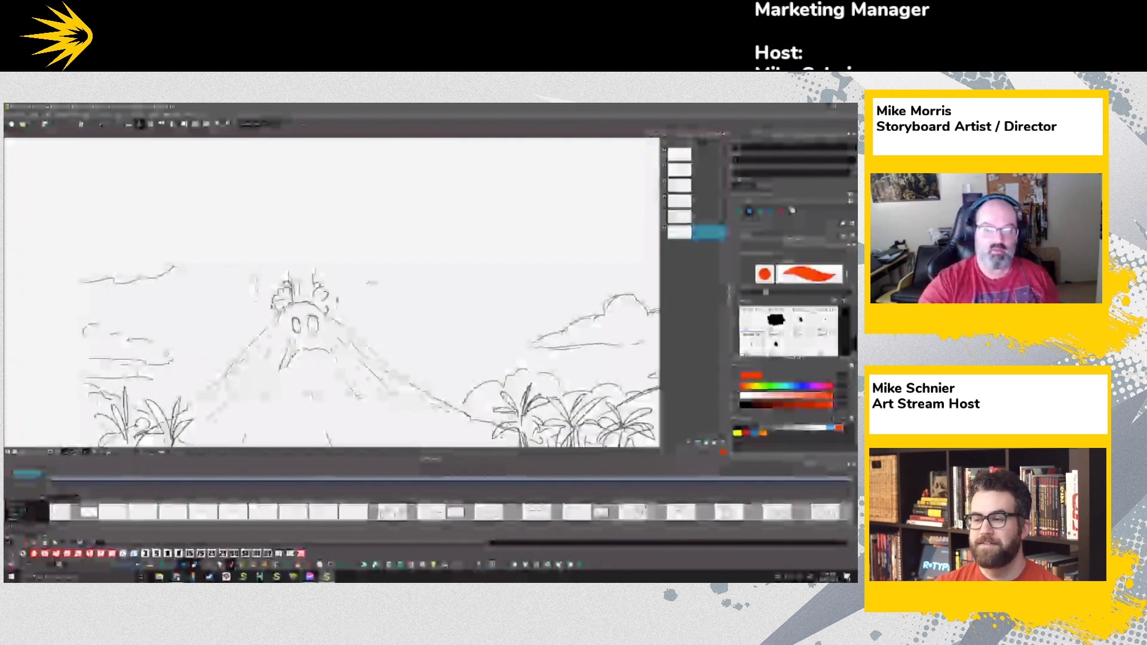
{"action": "key", "text": "alt+s"}
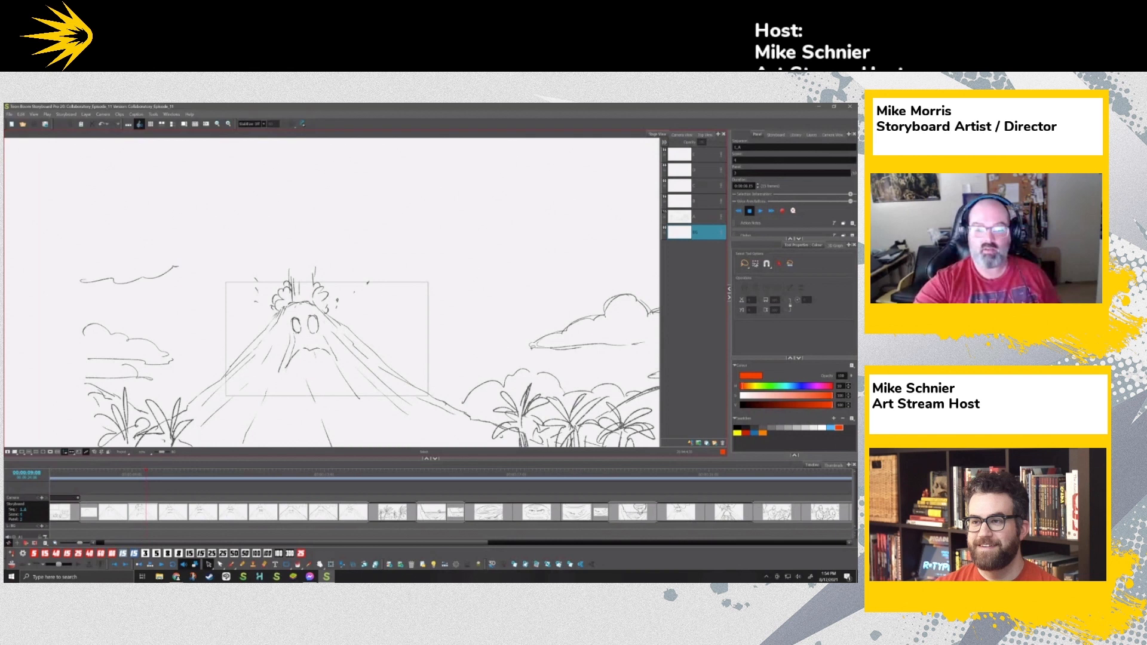
{"action": "left_click_drag", "start_coordinate": [479, 543], "coordinate": [753, 544]}
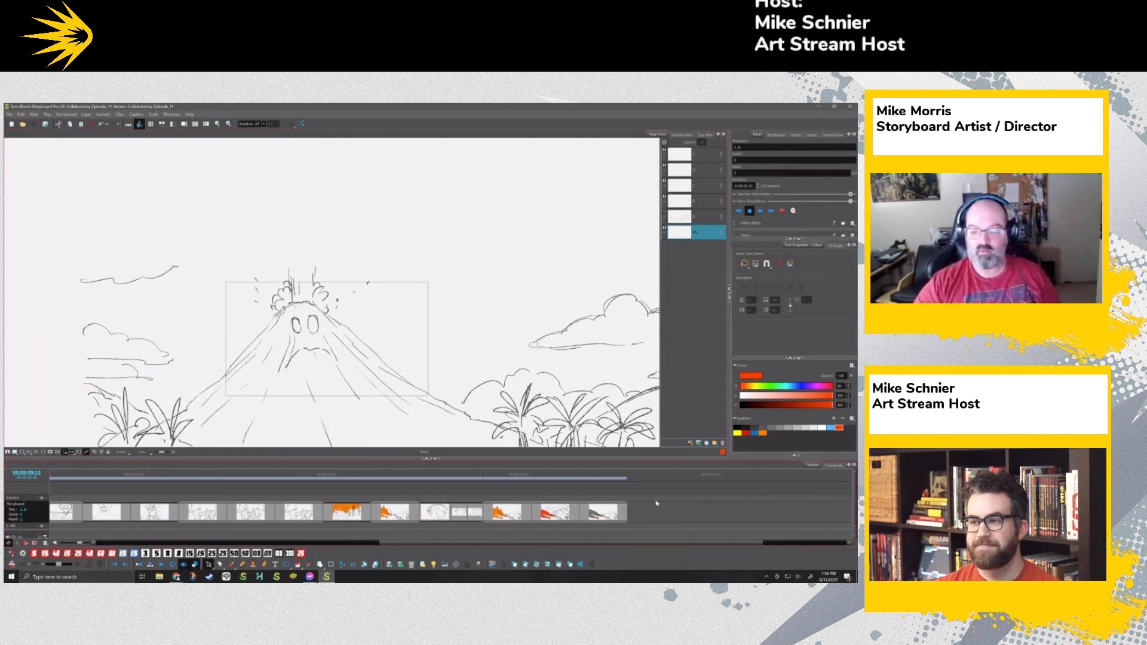
{"action": "left_click", "coordinate": [628, 477]}
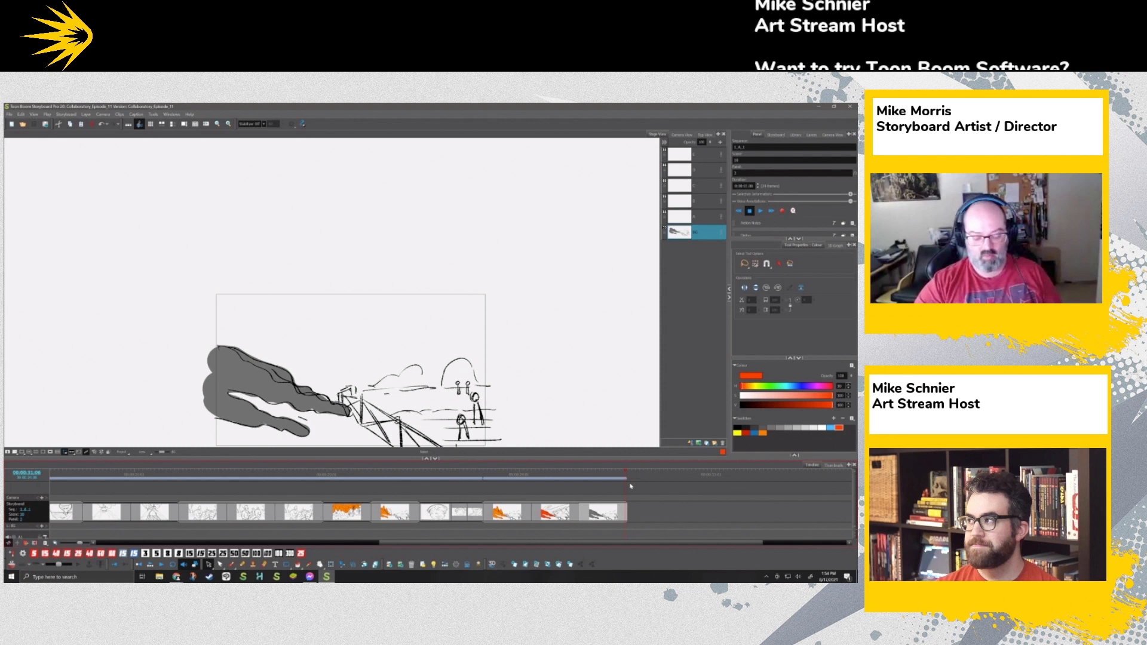
{"action": "key", "text": "ctrl+v"}
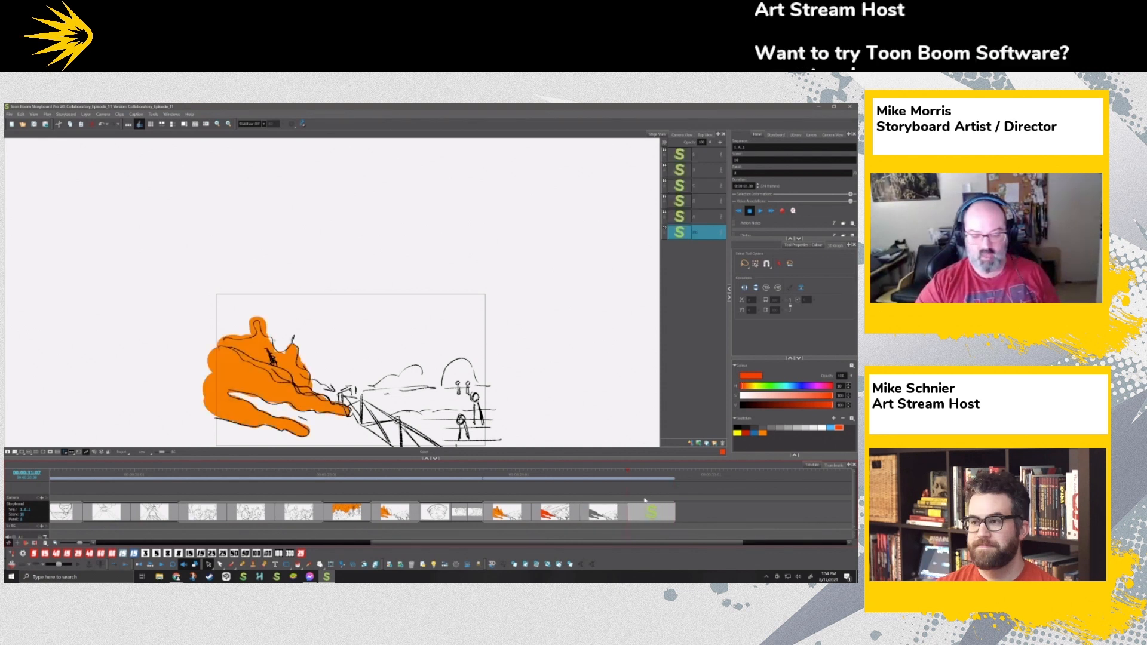
{"action": "key", "text": "ctrl+z"}
Step: Copy the wide panel of the round-eyed erupting volcano and paste it twice after the grey lava panel
{"action": "key", "text": "Left"}
{"action": "key", "text": "Left"}
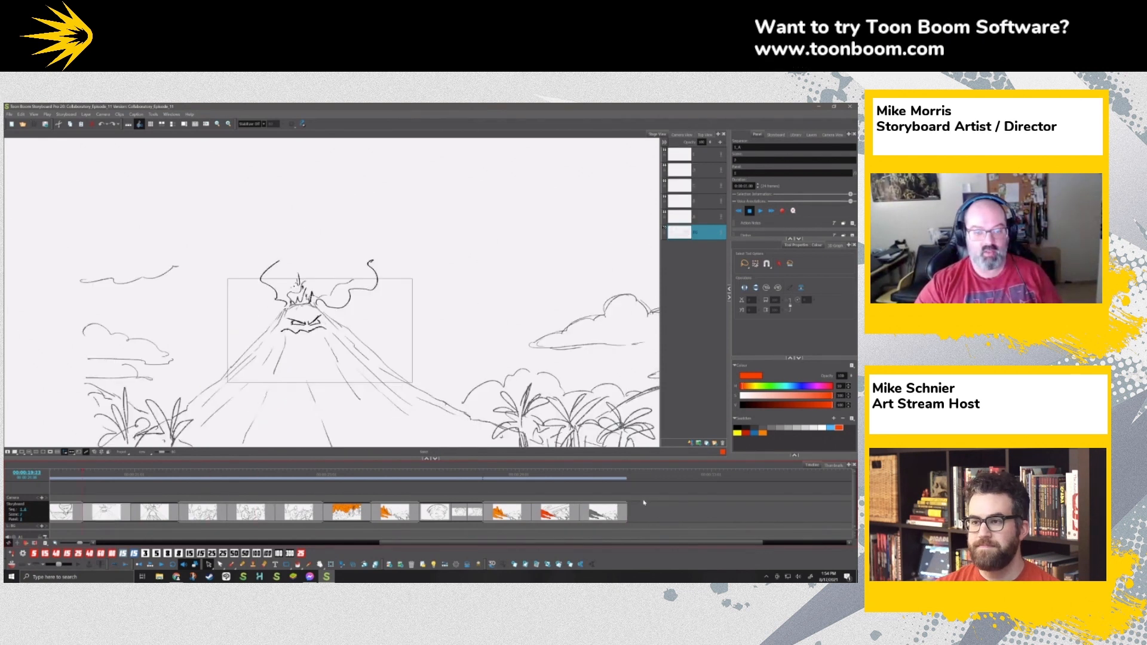
{"action": "key", "text": "Left"}
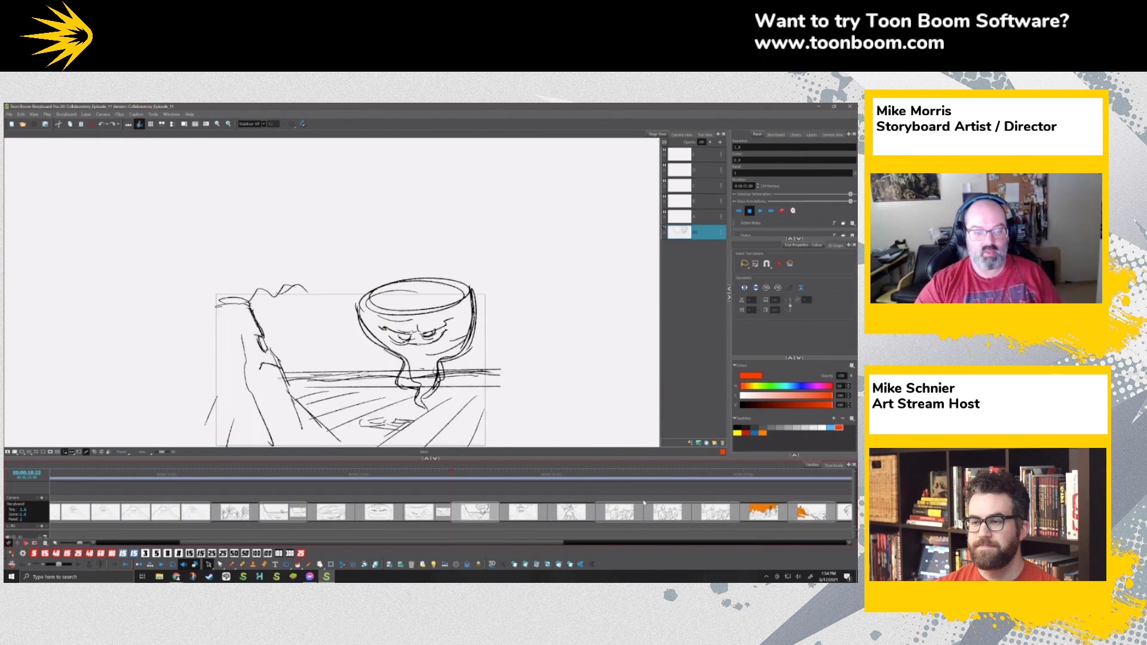
{"action": "key", "text": "Left"}
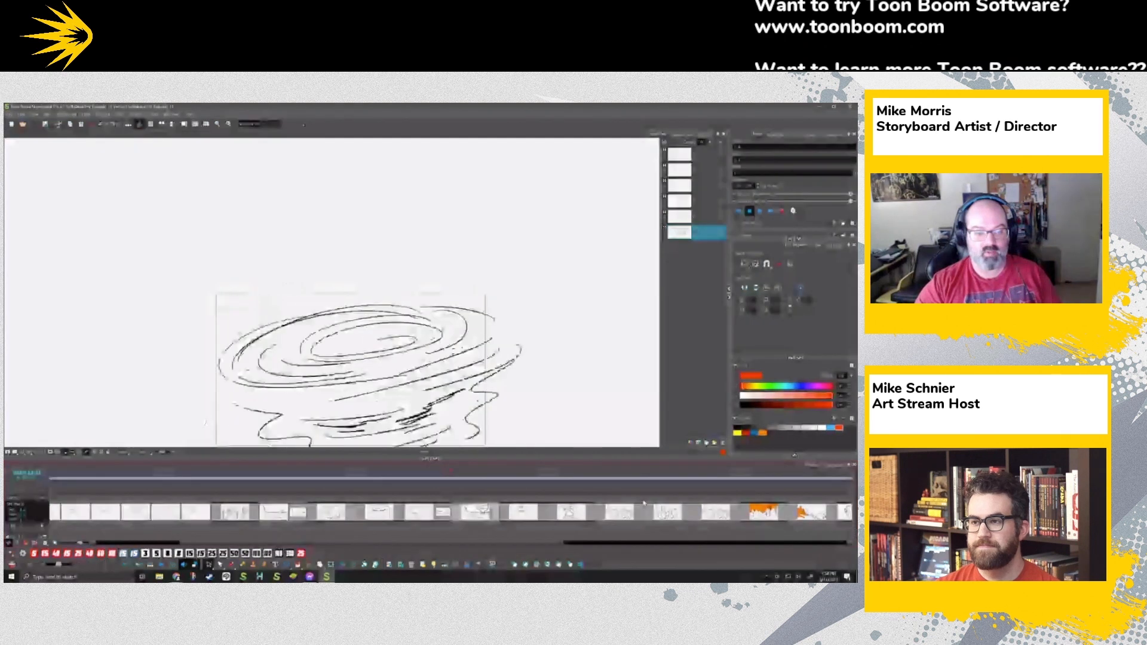
{"action": "key", "text": "Left"}
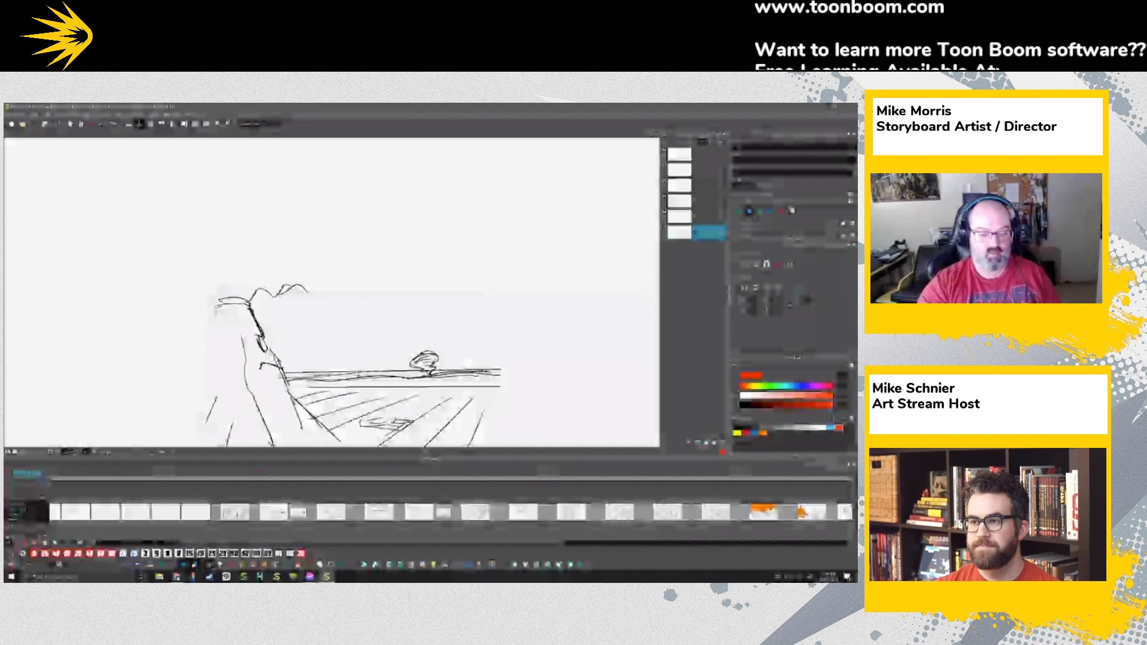
{"action": "key", "text": "Left"}
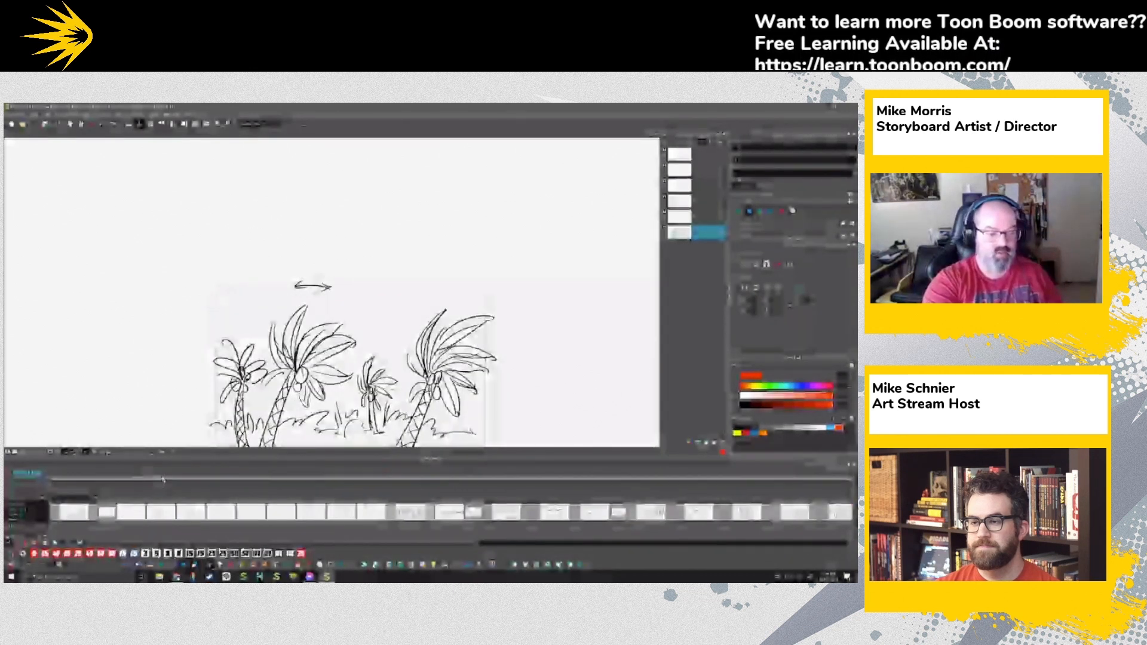
{"action": "left_click", "coordinate": [172, 512]}
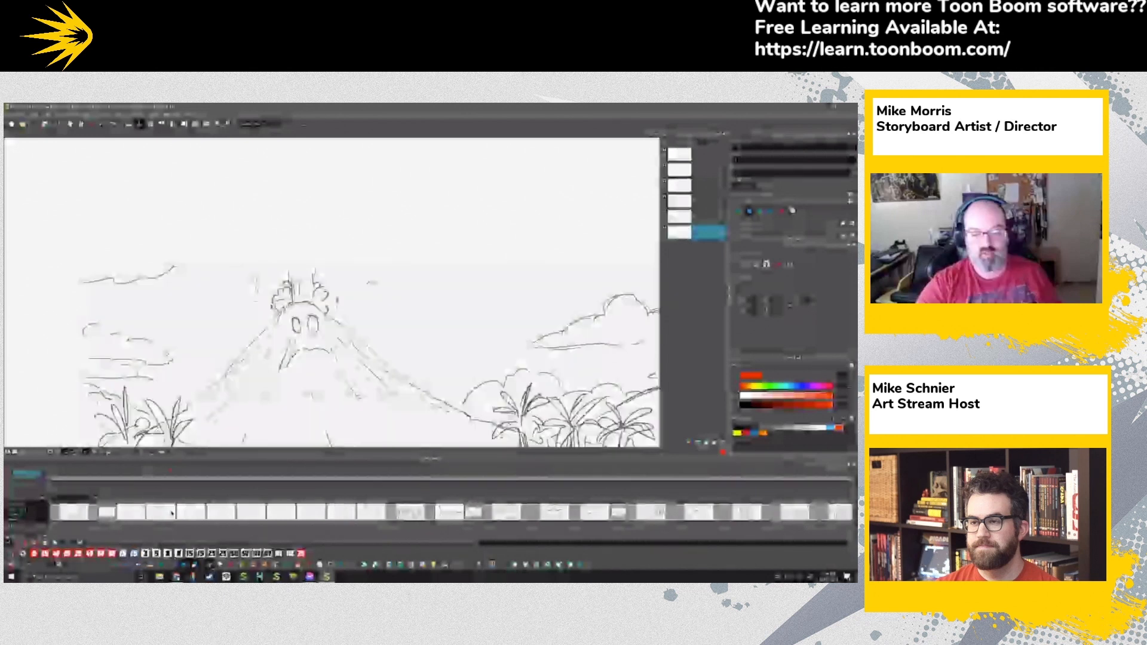
{"action": "left_click_drag", "start_coordinate": [479, 544], "coordinate": [778, 545]}
{"action": "left_click", "coordinate": [605, 483]}
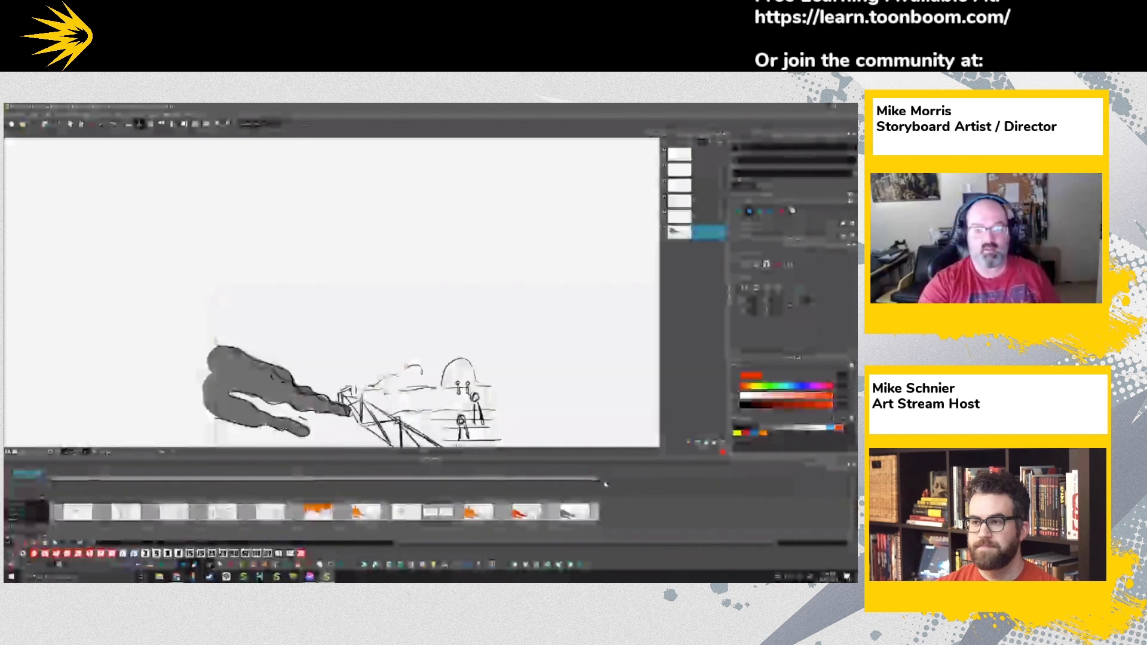
{"action": "key", "text": "ctrl+v"}
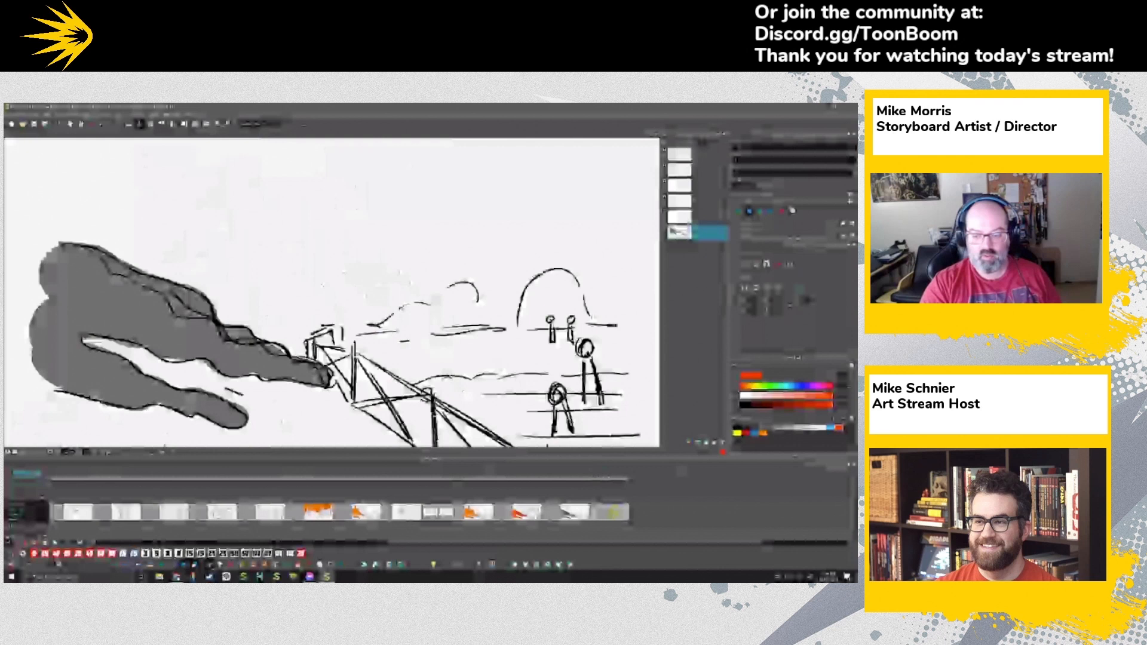
{"action": "left_click", "coordinate": [614, 512]}
{"action": "key", "text": "ctrl+v"}
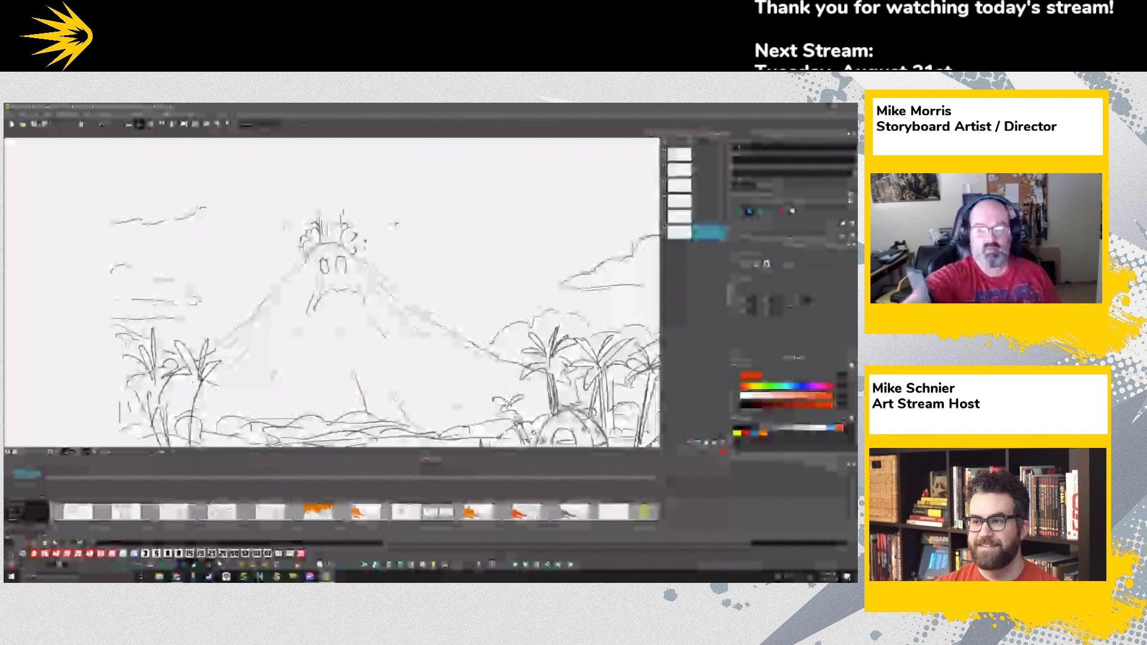
Step: Delete the eruption plume, smoke puffs and flying debris above the crater in the first pasted volcano panel
{"action": "key", "text": "2"}
{"action": "left_click_drag", "start_coordinate": [332, 239], "coordinate": [340, 311]}
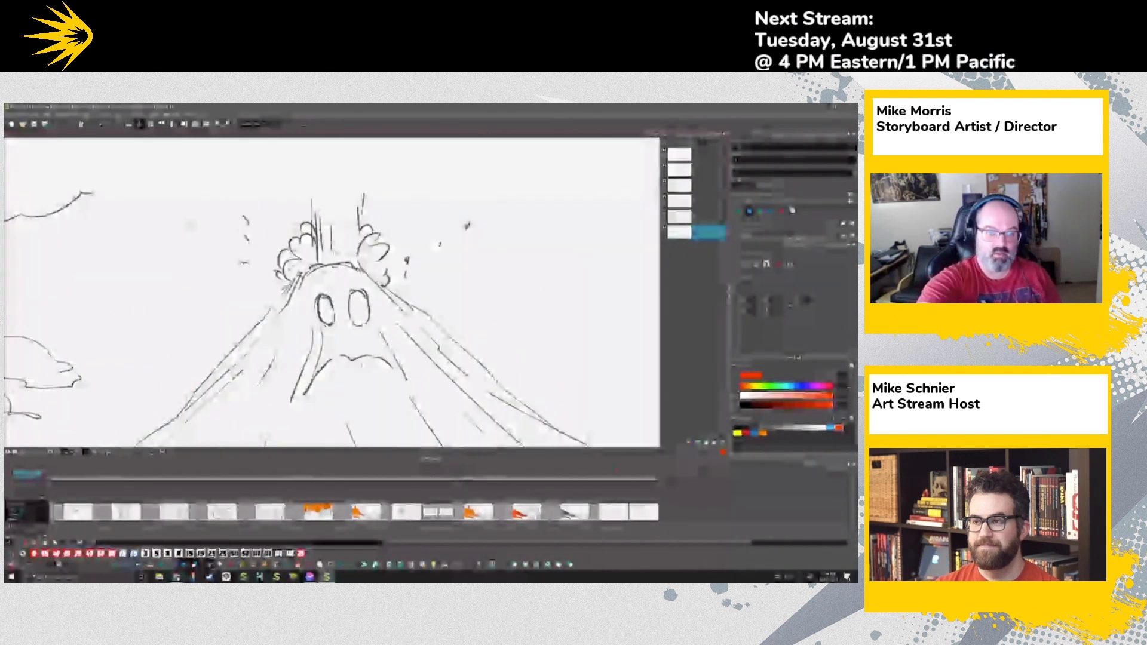
{"action": "left_click", "coordinate": [702, 220]}
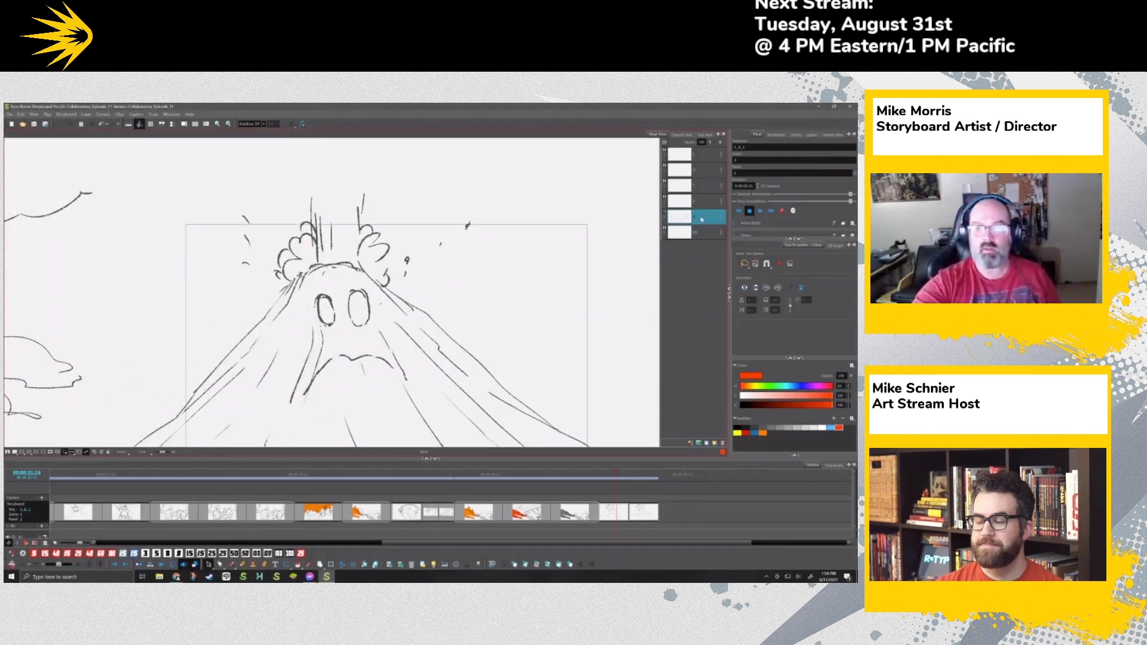
{"action": "left_click_drag", "start_coordinate": [245, 262], "coordinate": [495, 261]}
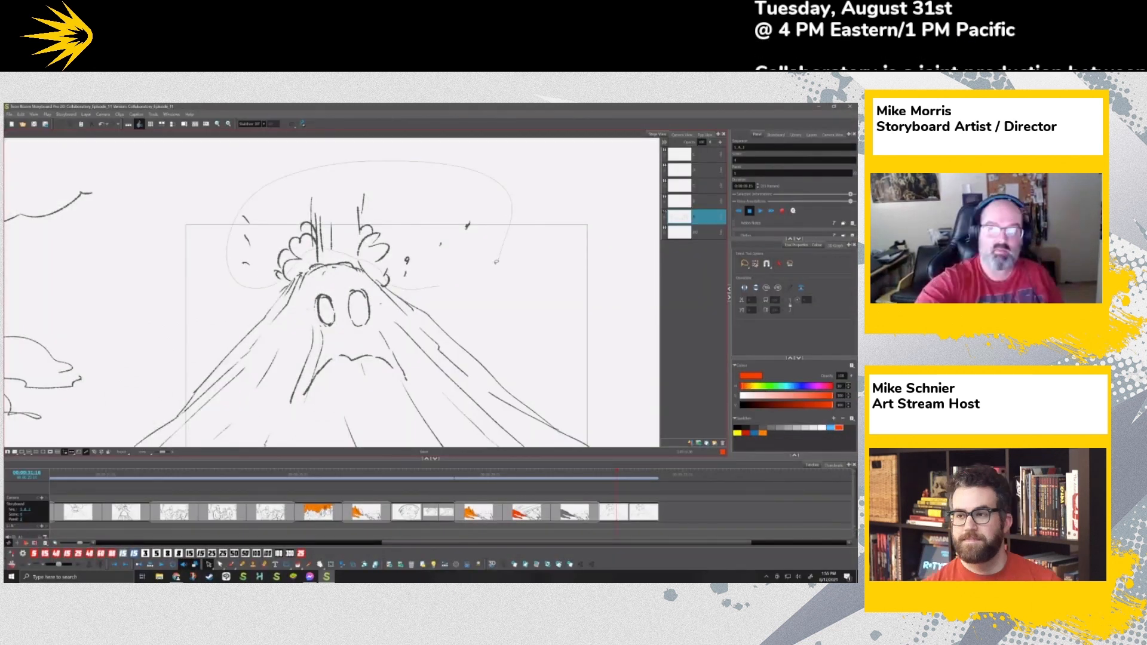
{"action": "key", "text": "Delete"}
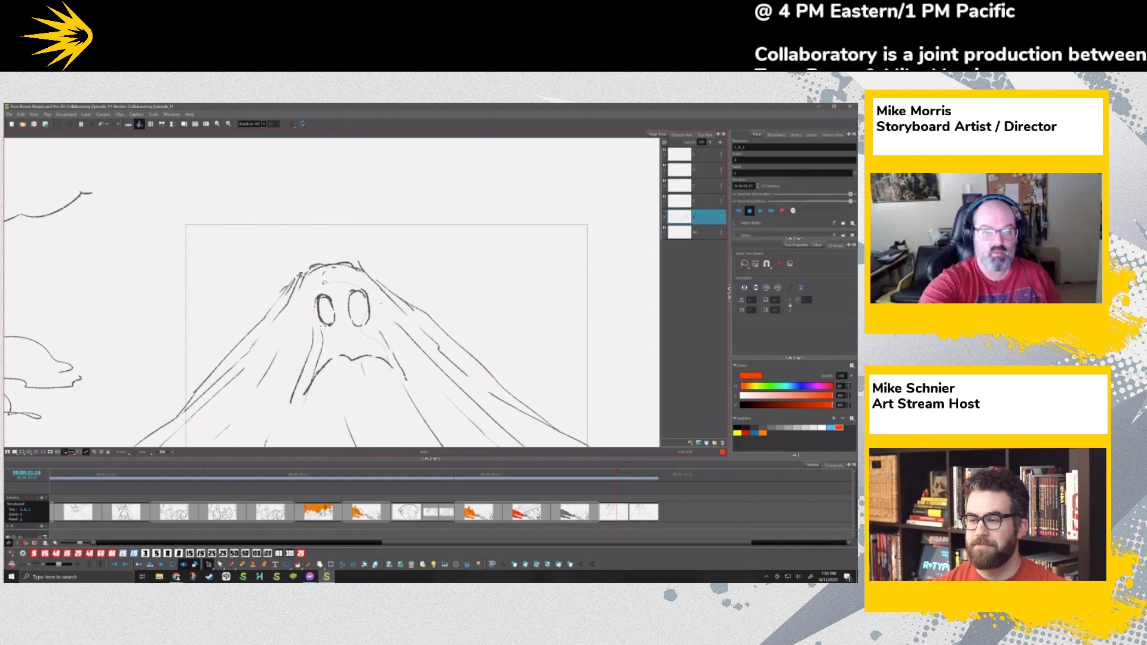
Step: Delete the volcano's round eyes, mouth and the stray lines left around its face
{"action": "mouse_move", "coordinate": [324, 283]}
{"action": "left_mouse_down"}
{"action": "mouse_move", "coordinate": [308, 358]}
{"action": "mouse_move", "coordinate": [382, 358]}
{"action": "left_mouse_up"}
{"action": "key", "text": "Delete"}
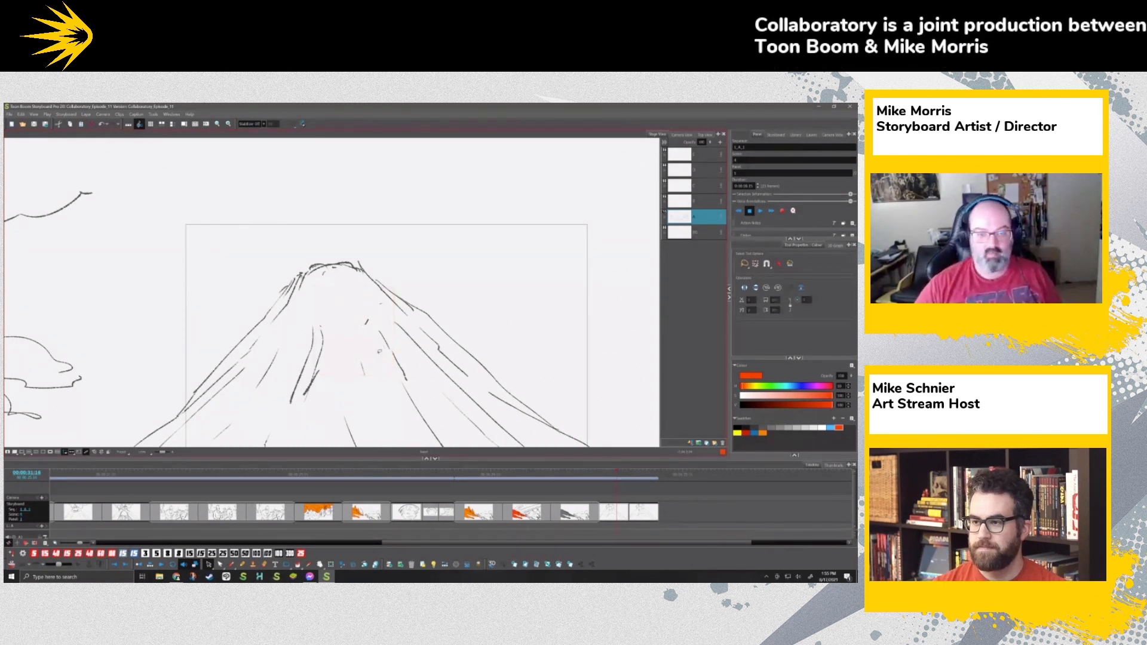
{"action": "left_click_drag", "start_coordinate": [379, 352], "coordinate": [330, 324]}
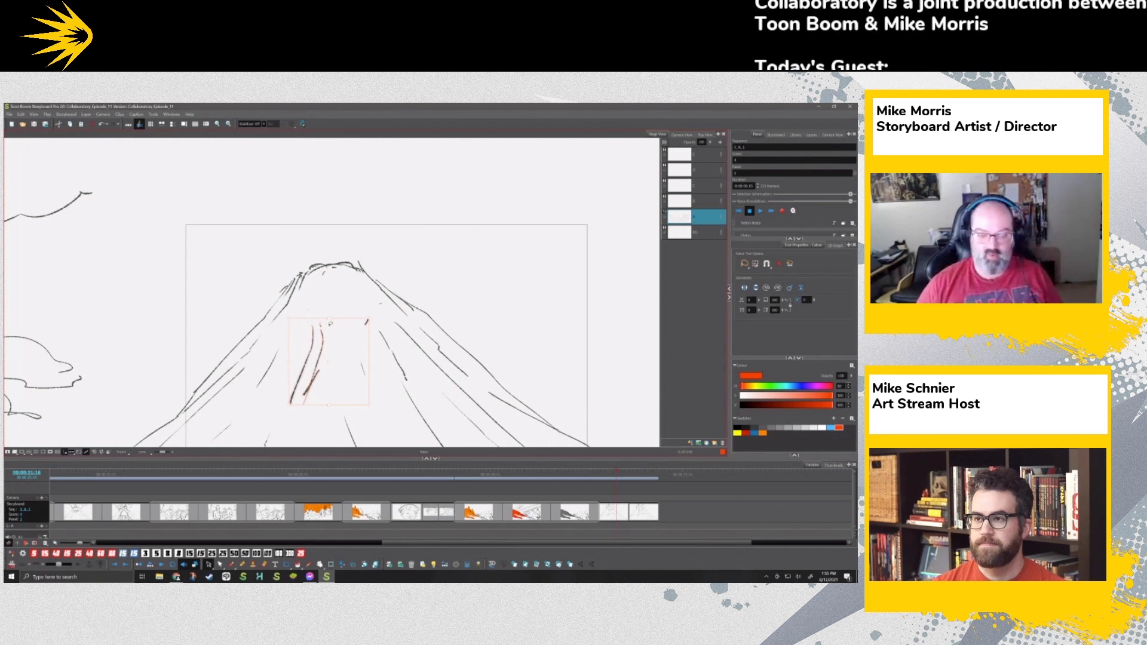
{"action": "key", "text": "Delete"}
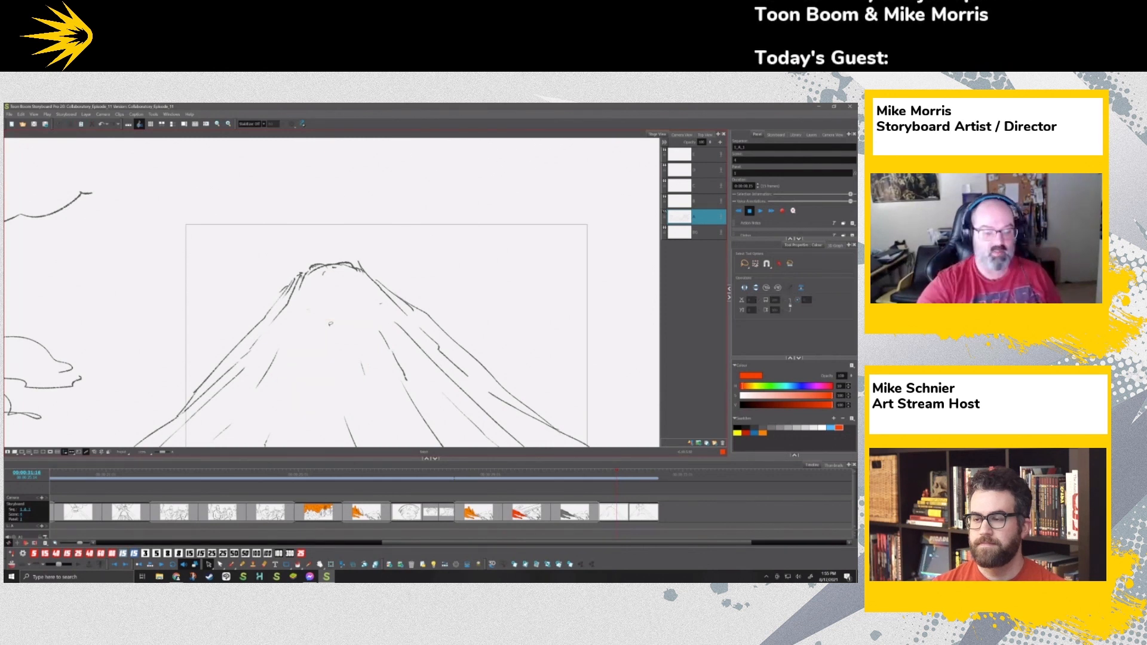
Step: Draw a flat, lowered brow and two half-closed eyes on the volcano's face with a thin black brush
{"action": "key", "text": "alt+b"}
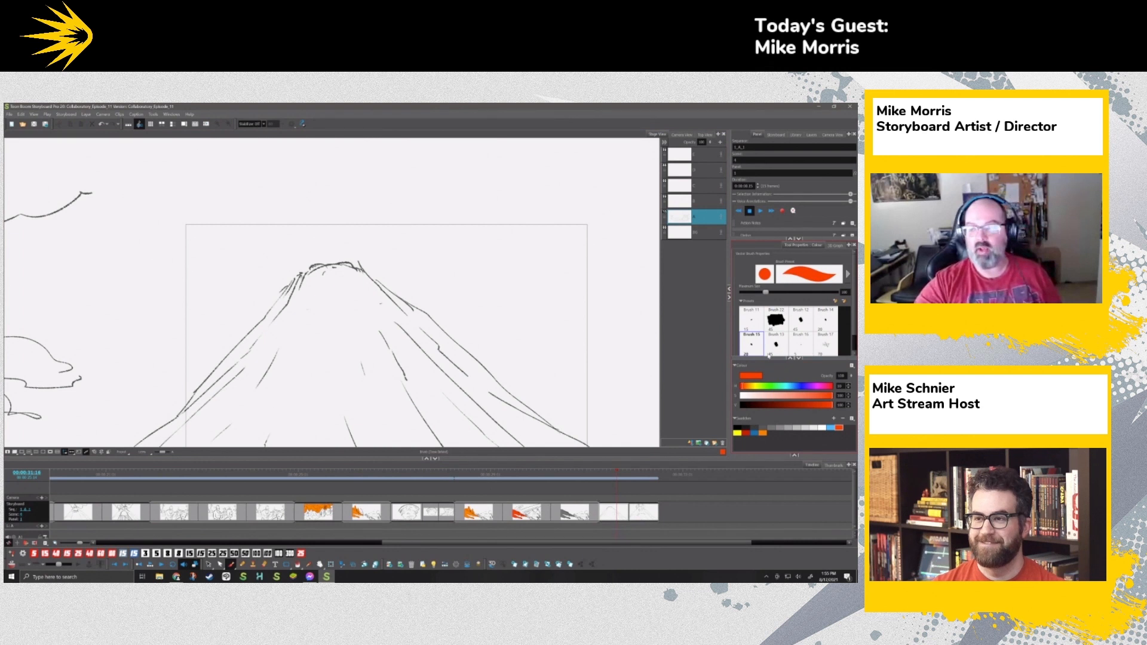
{"action": "left_click", "coordinate": [754, 347]}
{"action": "left_click_drag", "start_coordinate": [307, 306], "coordinate": [340, 303]}
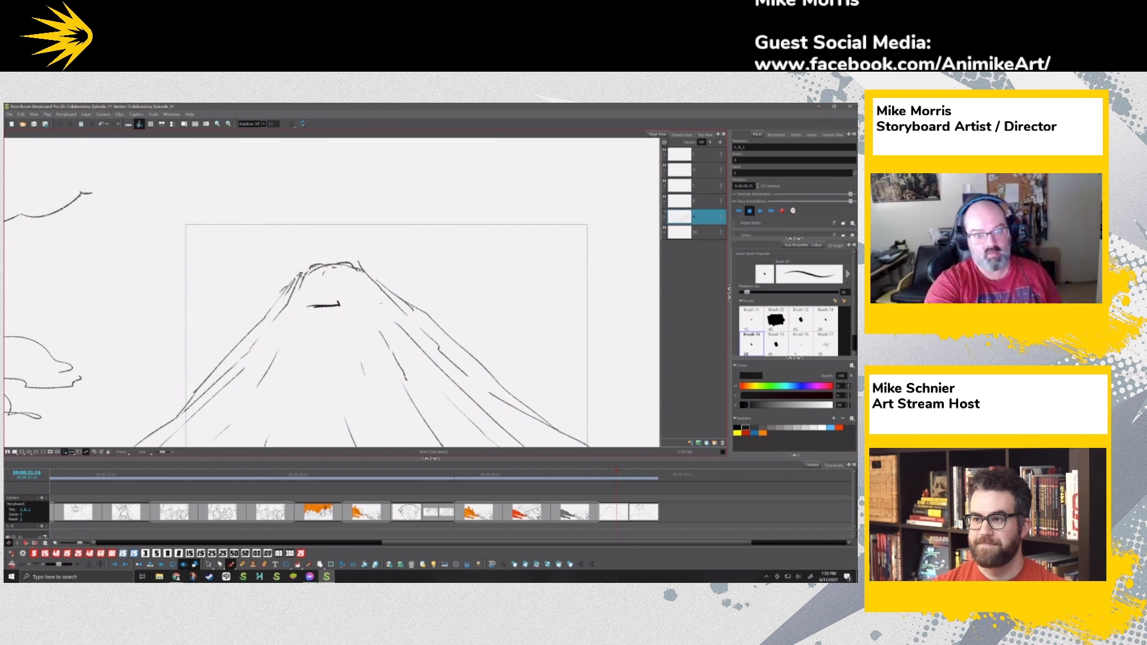
{"action": "left_click_drag", "start_coordinate": [345, 305], "coordinate": [371, 303]}
{"action": "left_click_drag", "start_coordinate": [321, 309], "coordinate": [331, 324]}
{"action": "left_click_drag", "start_coordinate": [339, 316], "coordinate": [336, 323]}
{"action": "left_click_drag", "start_coordinate": [352, 309], "coordinate": [371, 318]}
Step: Draw a large downturned mouth with vertical lines running below it on the volcano, and finish the outlines of its half-closed eyes
{"action": "mouse_move", "coordinate": [301, 367]}
{"action": "left_mouse_down"}
{"action": "mouse_move", "coordinate": [365, 352]}
{"action": "mouse_move", "coordinate": [304, 376]}
{"action": "mouse_move", "coordinate": [324, 370]}
{"action": "left_mouse_up"}
{"action": "mouse_move", "coordinate": [365, 356]}
{"action": "left_mouse_down"}
{"action": "mouse_move", "coordinate": [387, 370]}
{"action": "mouse_move", "coordinate": [332, 383]}
{"action": "mouse_move", "coordinate": [393, 375]}
{"action": "left_mouse_up"}
{"action": "left_click_drag", "start_coordinate": [373, 374], "coordinate": [388, 420]}
{"action": "mouse_move", "coordinate": [382, 375]}
{"action": "left_mouse_down"}
{"action": "mouse_move", "coordinate": [395, 407]}
{"action": "mouse_move", "coordinate": [358, 401]}
{"action": "left_mouse_up"}
{"action": "left_click_drag", "start_coordinate": [327, 375], "coordinate": [319, 420]}
{"action": "left_click_drag", "start_coordinate": [312, 378], "coordinate": [308, 422]}
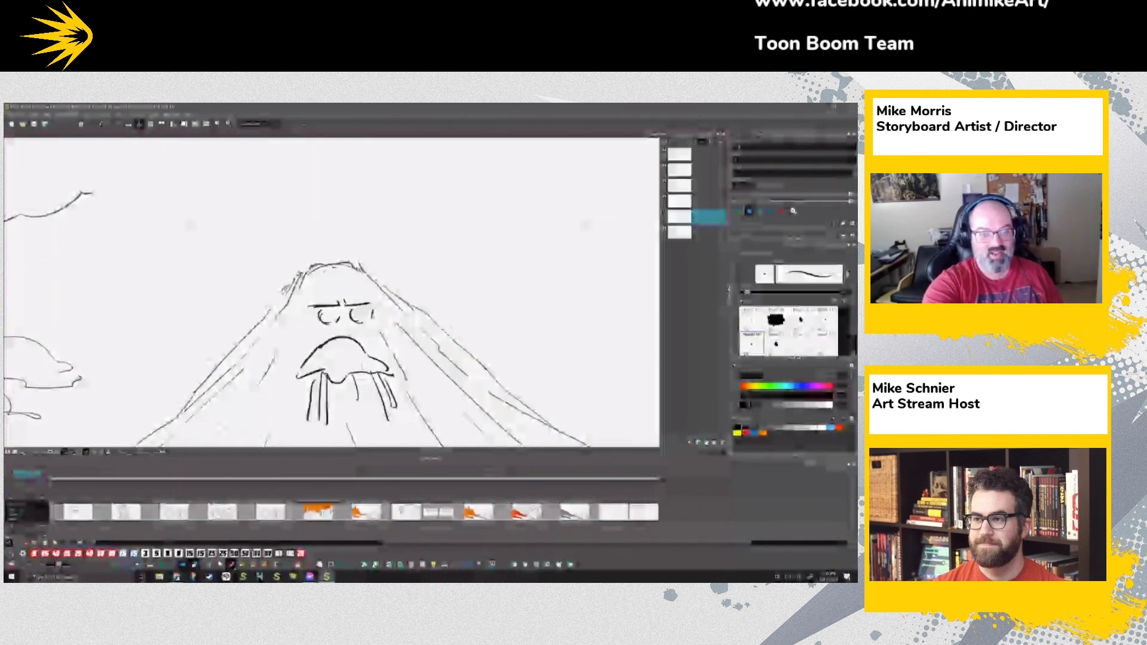
{"action": "left_click_drag", "start_coordinate": [339, 308], "coordinate": [323, 324]}
{"action": "left_click_drag", "start_coordinate": [368, 307], "coordinate": [359, 323]}
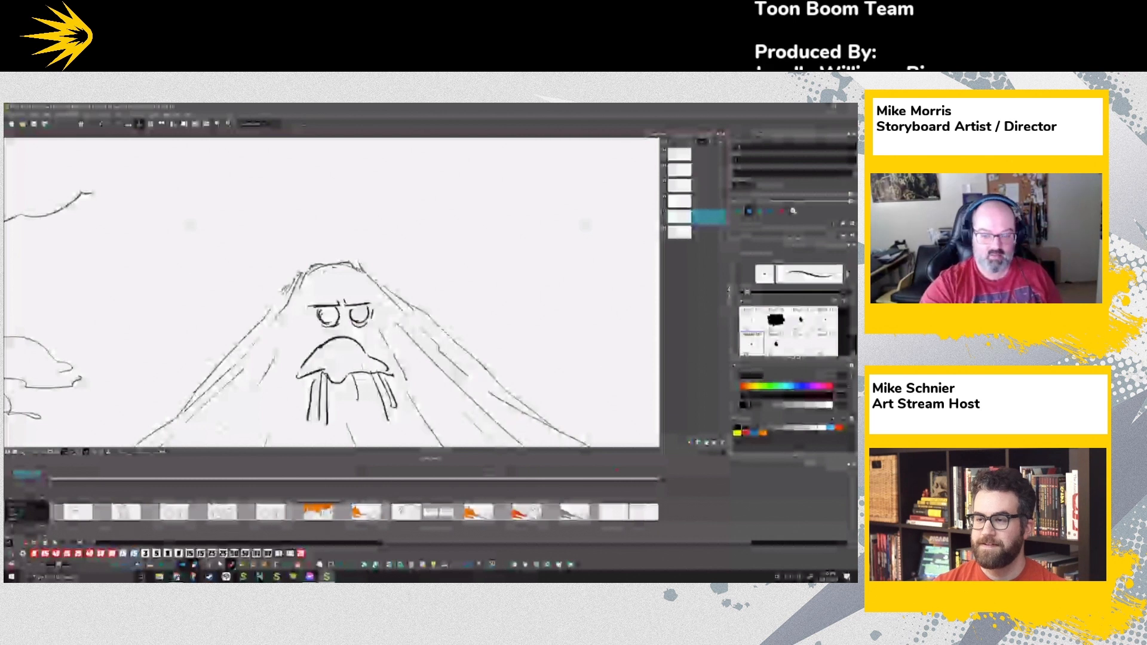
Step: In the second pasted volcano panel, draw two angry brow strokes across the tops of the round eyes
{"action": "left_click", "coordinate": [648, 481]}
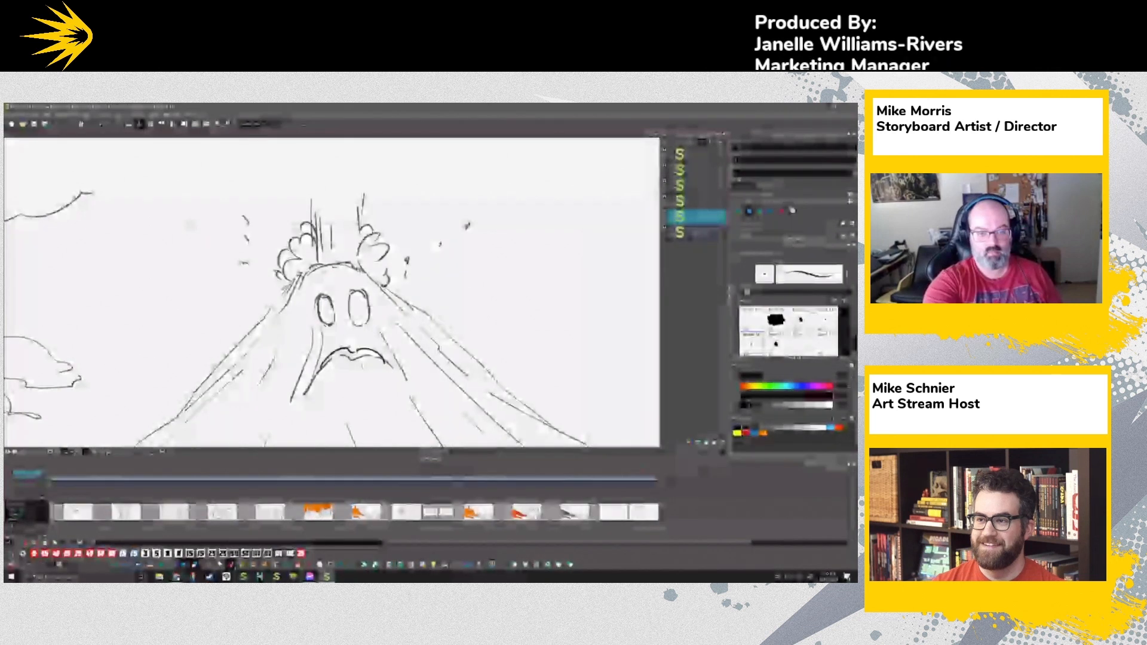
{"action": "left_click_drag", "start_coordinate": [309, 294], "coordinate": [336, 294]}
{"action": "left_click_drag", "start_coordinate": [346, 294], "coordinate": [368, 288]}
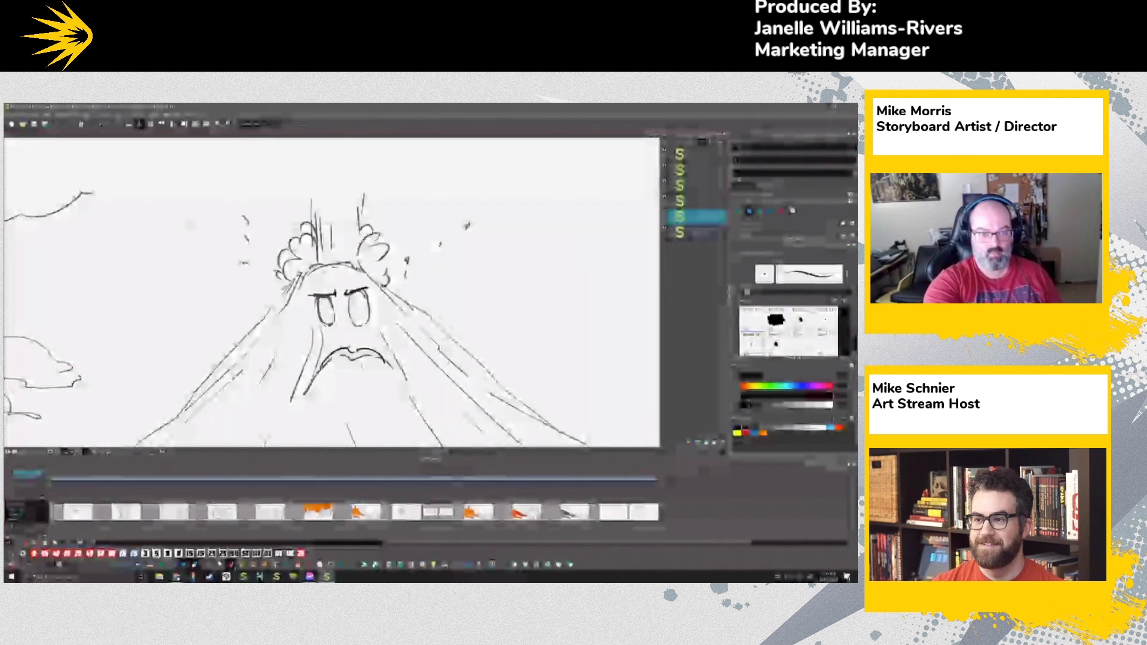
Step: Adjust the volcano's two eyes to sit closer together beneath the brows, and shift the eyes and brows slightly as a group
{"action": "key", "text": "alt+s"}
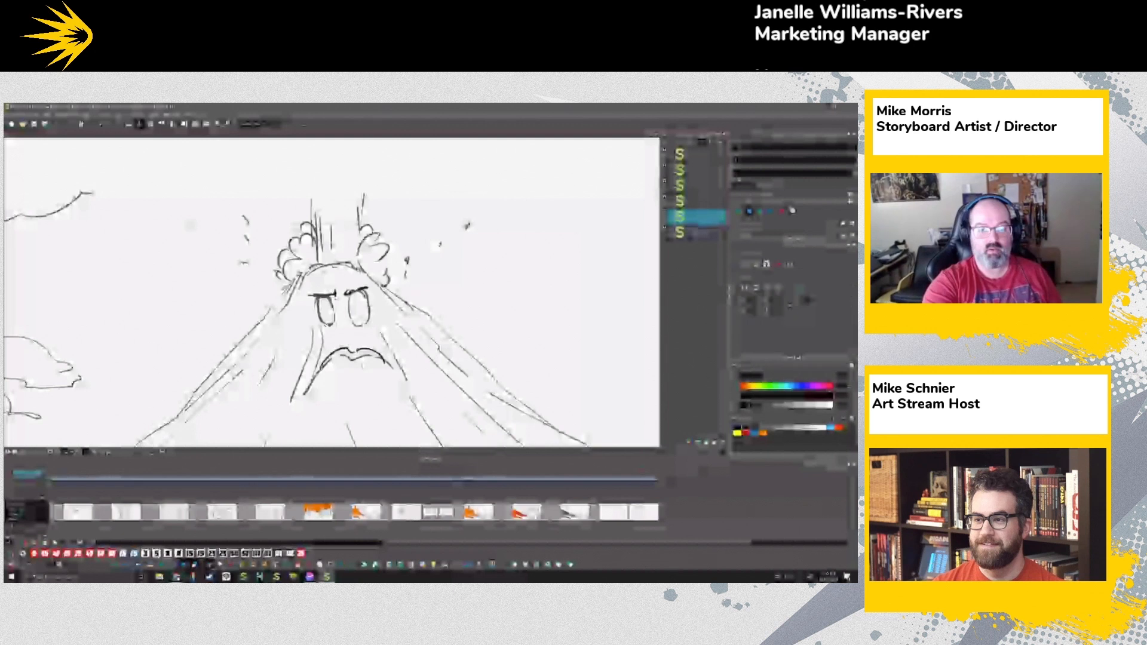
{"action": "left_click_drag", "start_coordinate": [326, 310], "coordinate": [322, 312]}
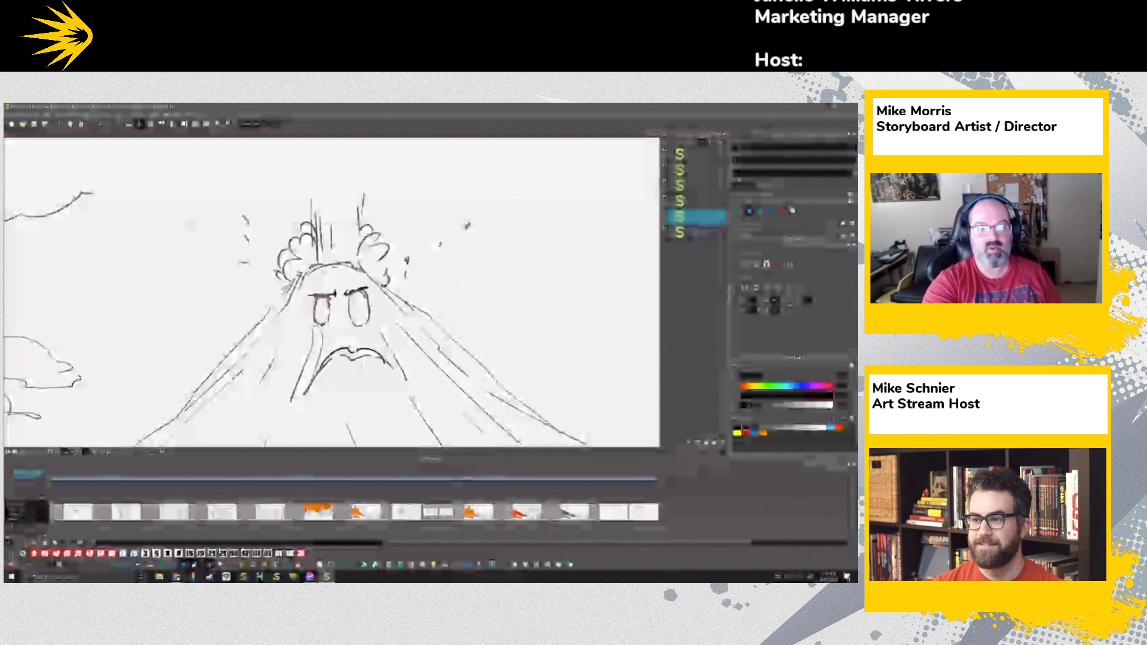
{"action": "left_click", "coordinate": [361, 325]}
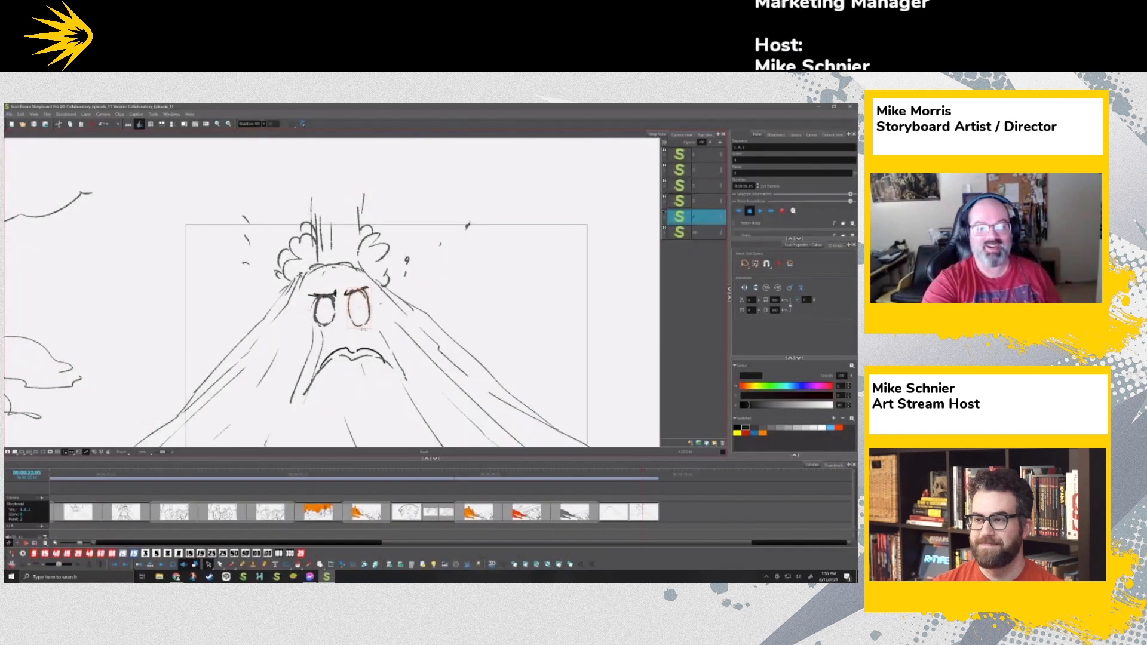
{"action": "left_click_drag", "start_coordinate": [363, 329], "coordinate": [360, 326]}
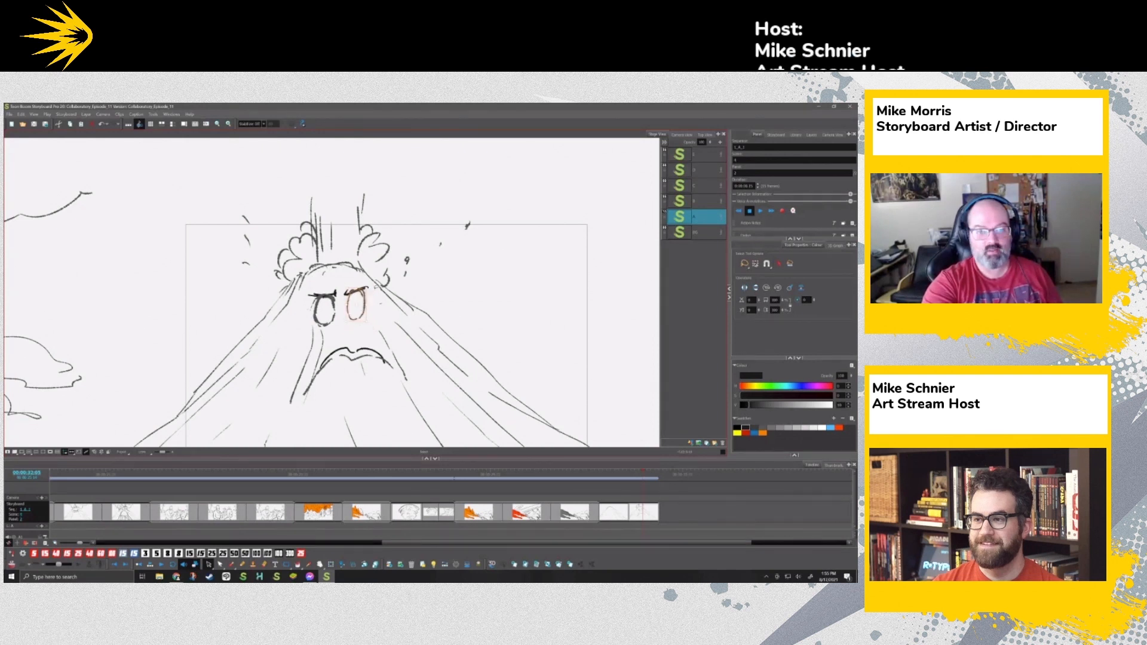
{"action": "left_click_drag", "start_coordinate": [377, 288], "coordinate": [370, 294]}
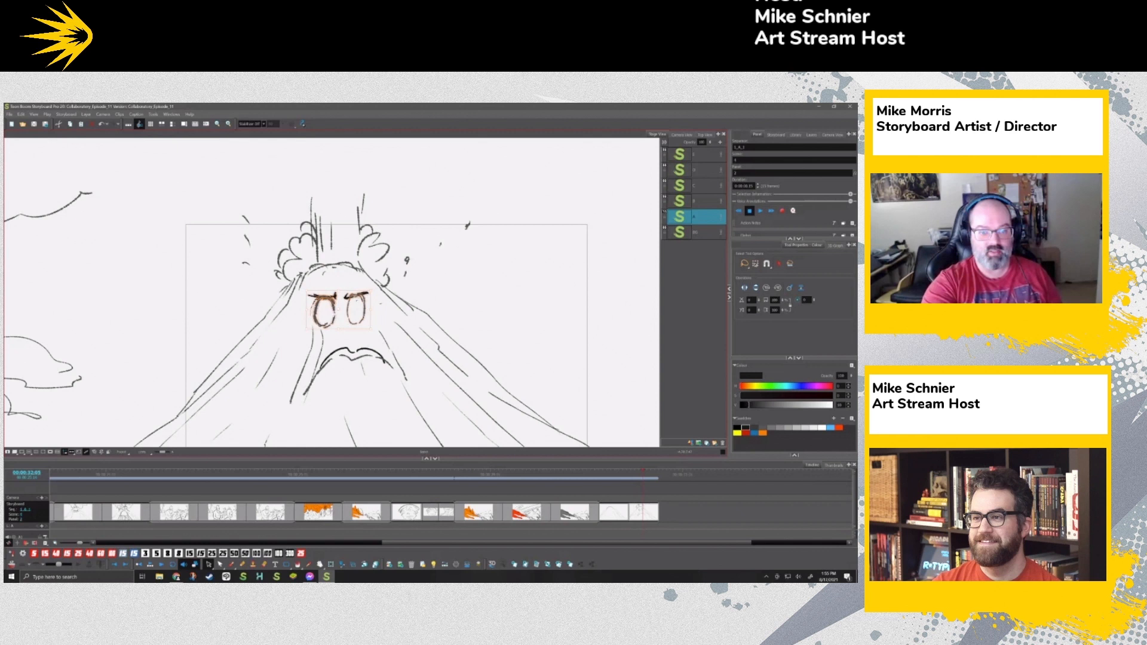
{"action": "left_click_drag", "start_coordinate": [336, 296], "coordinate": [340, 297]}
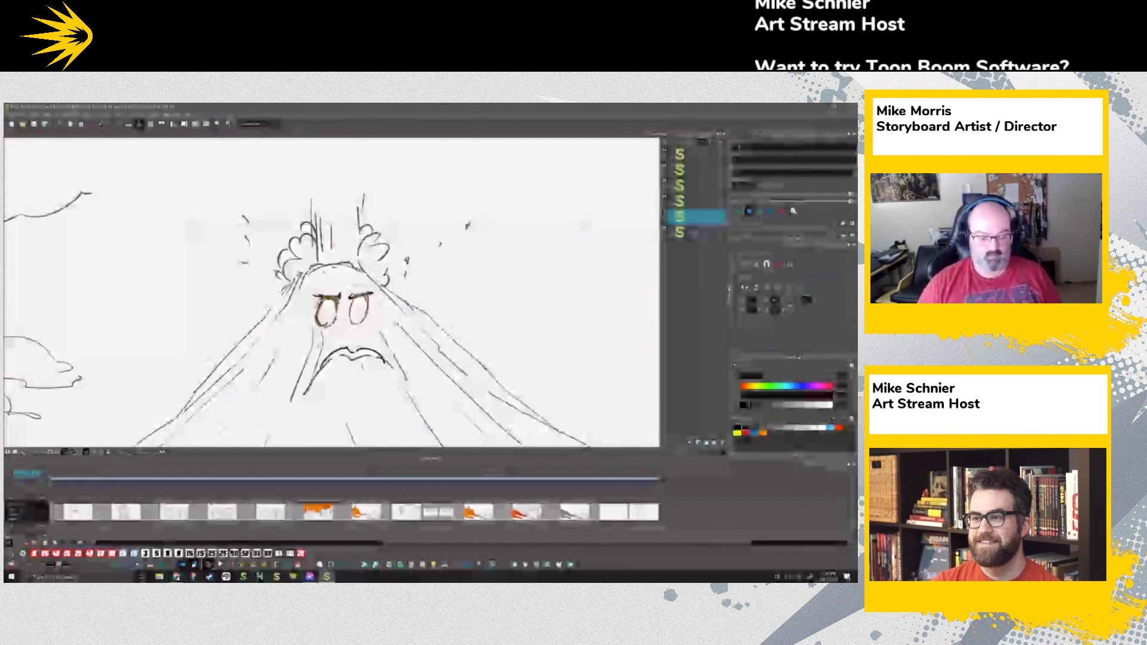
Step: Review the earlier volcano panels on the timeline, examining how its expression changes from closed eyes through scowls to the squinting face
{"action": "key", "text": "1"}
{"action": "key", "text": "1"}
{"action": "key", "text": "1"}
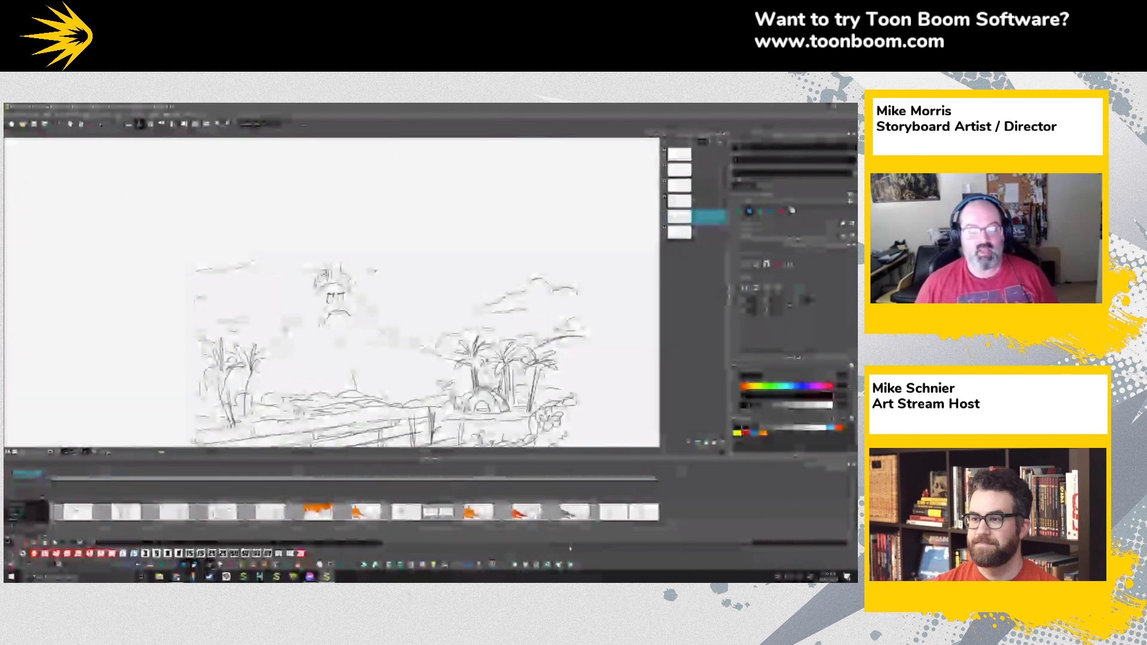
{"action": "left_click_drag", "start_coordinate": [570, 545], "coordinate": [275, 543]}
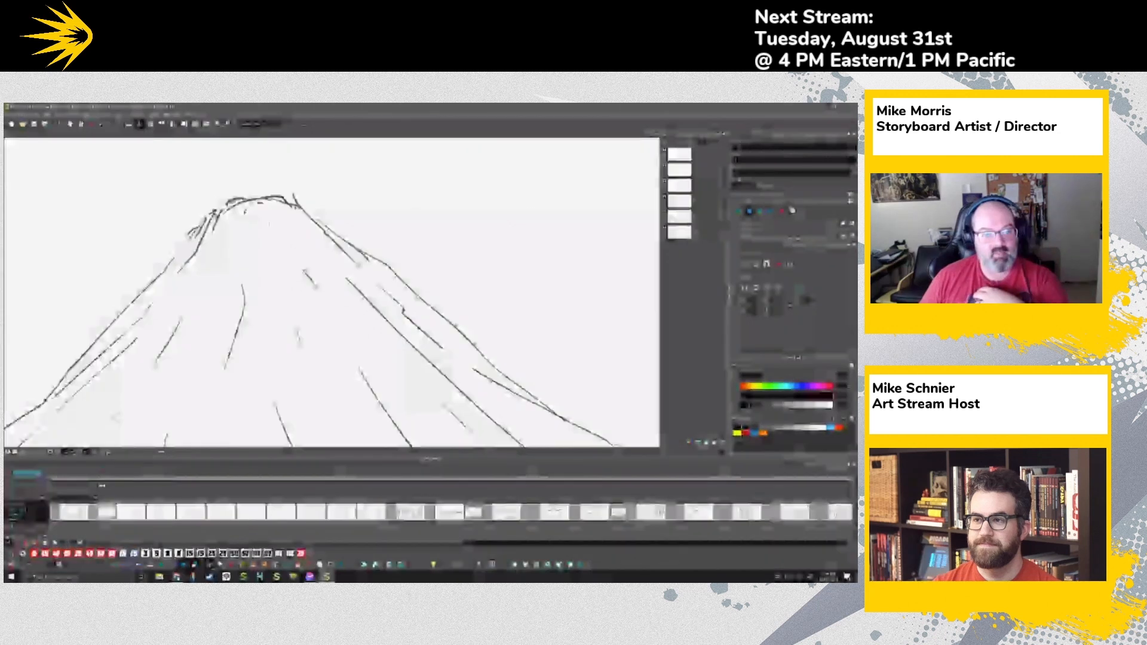
{"action": "left_click_drag", "start_coordinate": [101, 485], "coordinate": [141, 488]}
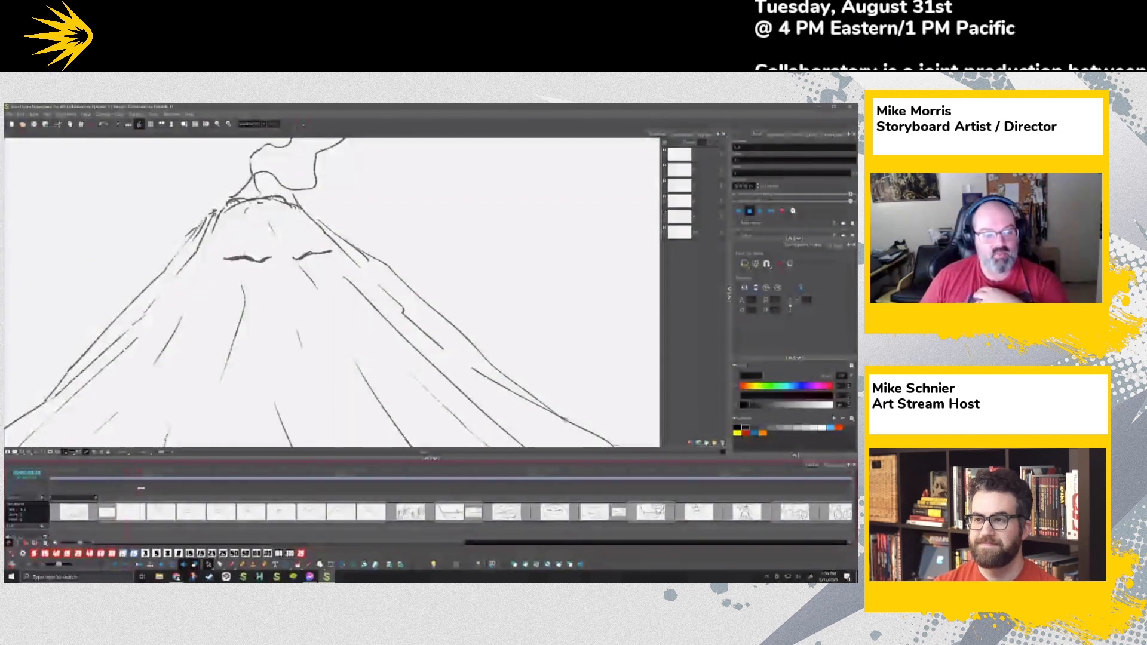
{"action": "left_click_drag", "start_coordinate": [141, 488], "coordinate": [259, 478]}
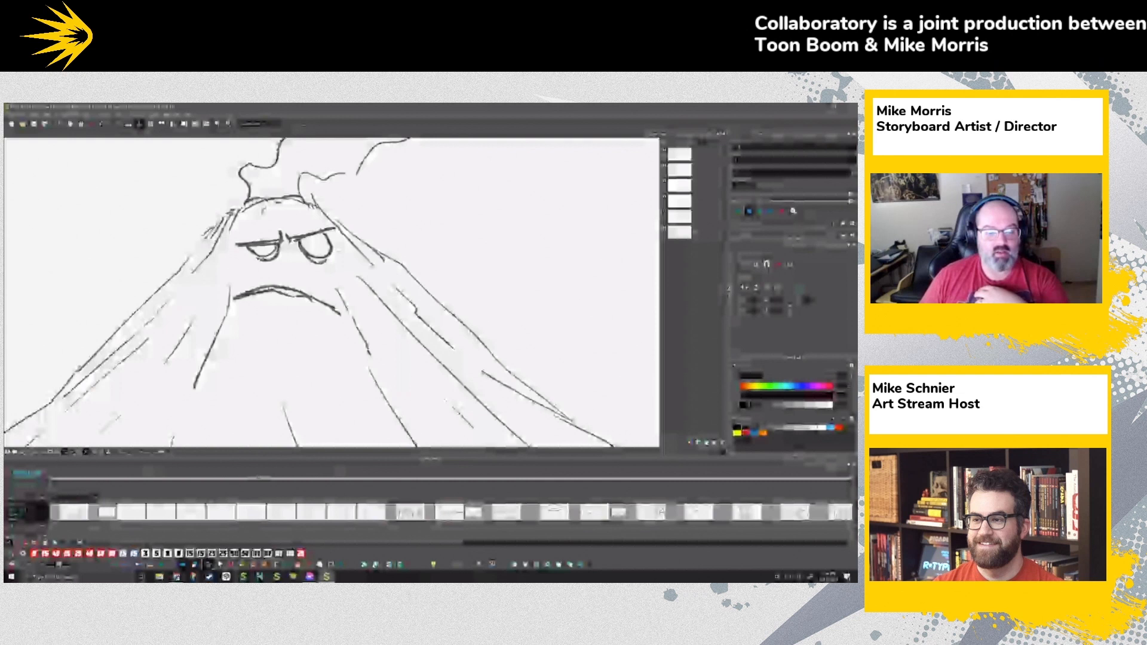
{"action": "left_click_drag", "start_coordinate": [260, 477], "coordinate": [366, 478]}
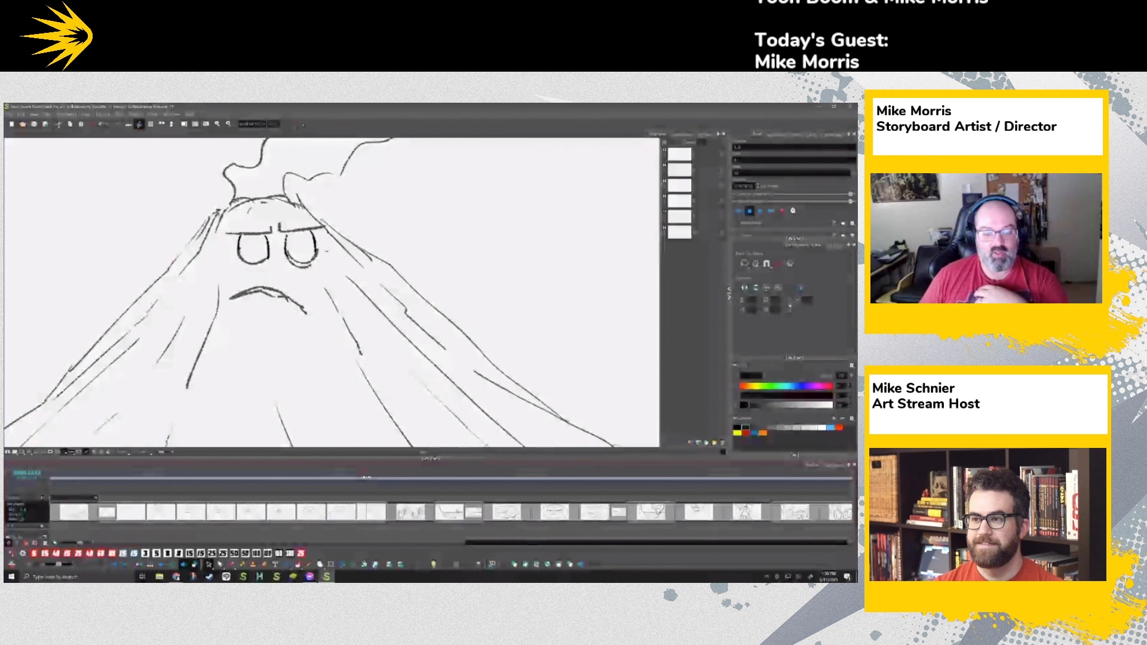
{"action": "left_click_drag", "start_coordinate": [366, 477], "coordinate": [348, 482]}
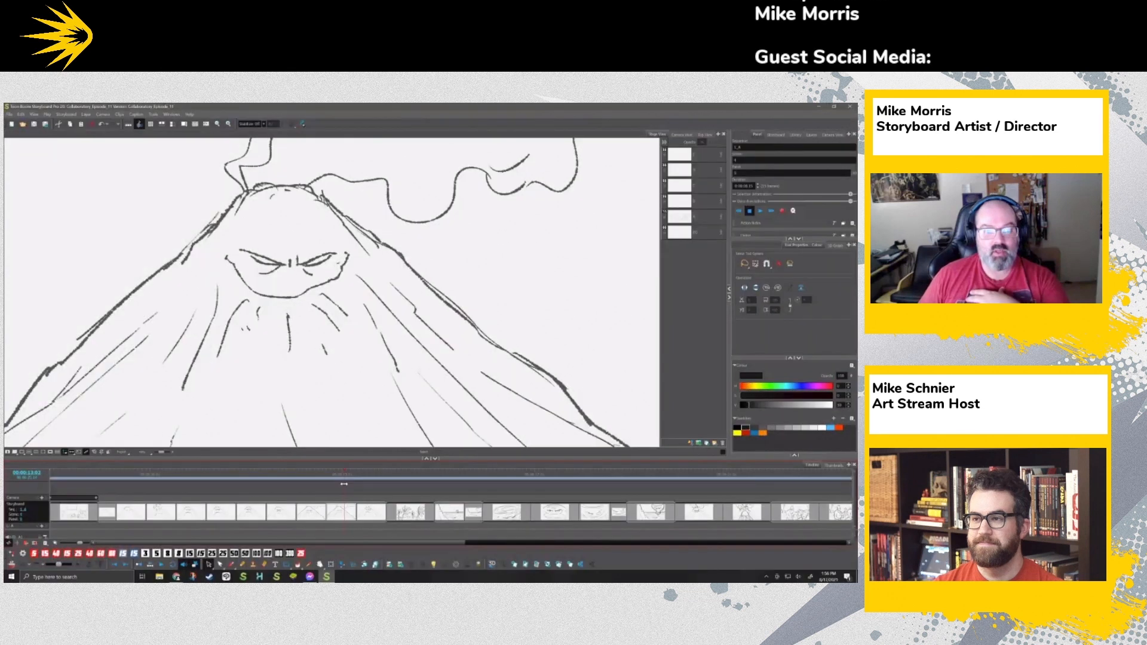
{"action": "mouse_move", "coordinate": [344, 484]}
{"action": "left_mouse_down"}
{"action": "mouse_move", "coordinate": [313, 488]}
{"action": "mouse_move", "coordinate": [347, 490]}
{"action": "left_mouse_up"}
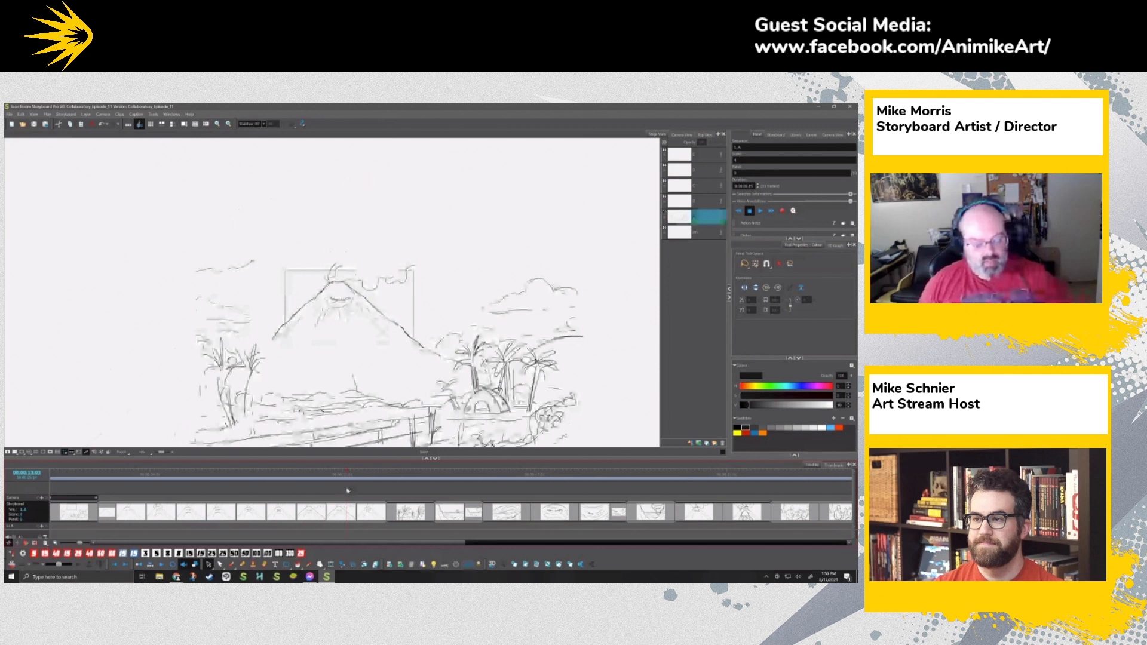